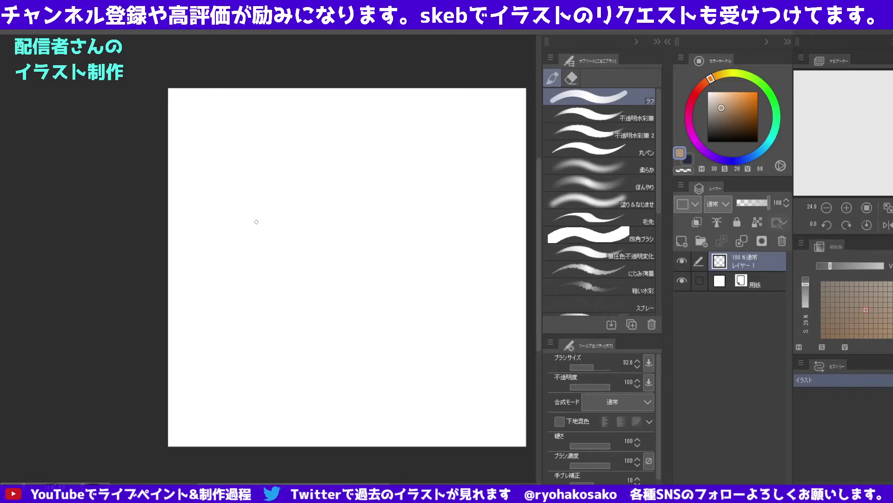
# Try and undo test strokes, and pick a dark drawing colour.
pyautogui.moveTo(252, 224); pyautogui.dragTo(272, 257)
pyautogui.hotkey('ctrl', 'z')
pyautogui.click(718, 130)
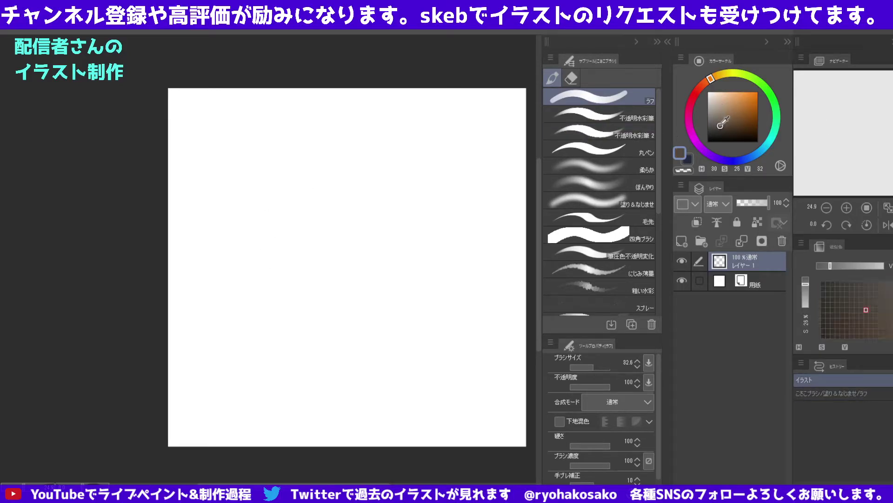
pyautogui.moveTo(283, 240); pyautogui.dragTo(316, 282)
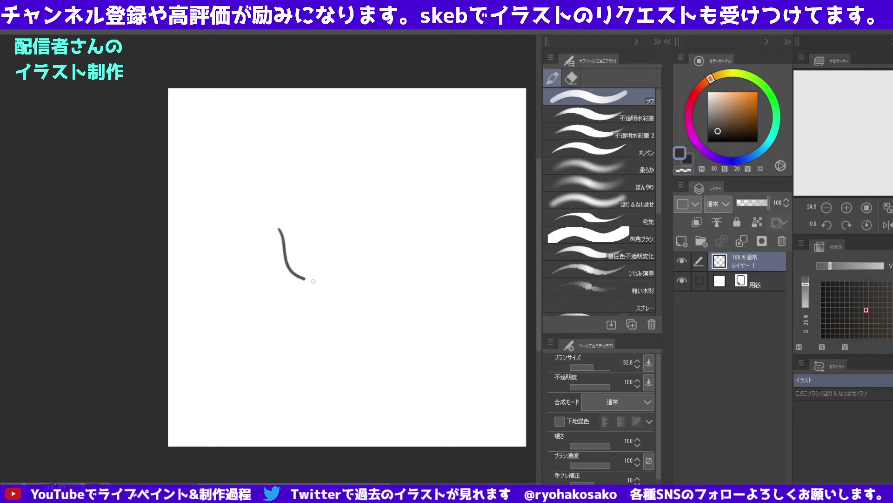
pyautogui.hotkey('ctrl', 'z')
# Sketch the head's curved left side and bottom, retrying the jaw's rightward tail.
pyautogui.moveTo(273, 218)
pyautogui.mouseDown()
pyautogui.moveTo(281, 265)
pyautogui.moveTo(339, 281)
pyautogui.mouseUp()
pyautogui.moveTo(340, 281); pyautogui.dragTo(387, 262)
pyautogui.hotkey('ctrl', 'z')
pyautogui.hotkey('ctrl', 'z')
pyautogui.moveTo(339, 280); pyautogui.dragTo(387, 262)
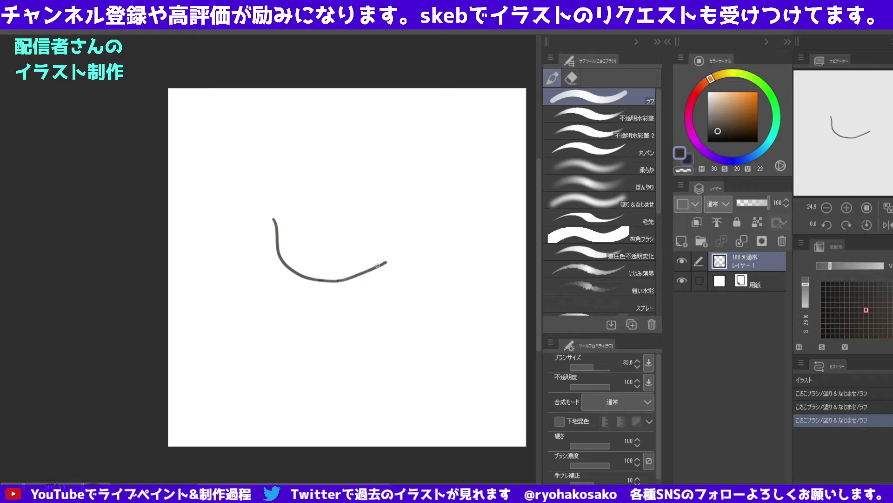
pyautogui.hotkey('ctrl', 'z')
pyautogui.moveTo(339, 280); pyautogui.dragTo(387, 263)
pyautogui.hotkey('ctrl', 'z')
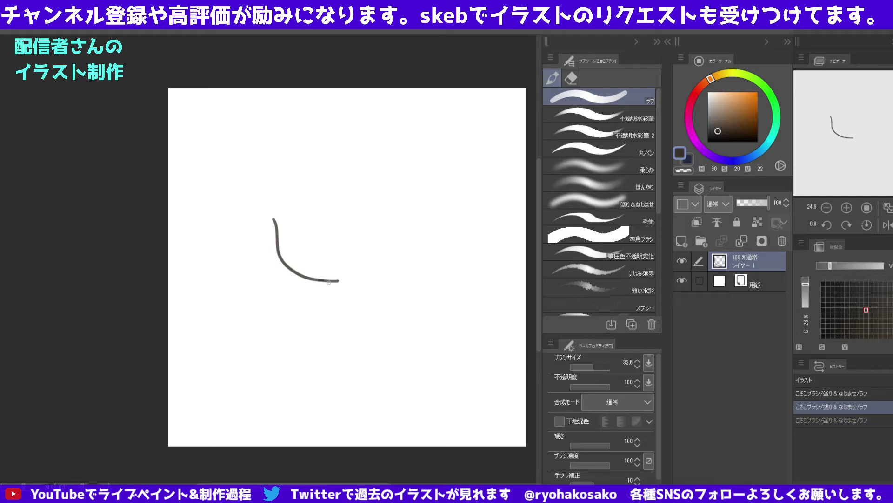
pyautogui.moveTo(329, 281)
pyautogui.mouseDown()
pyautogui.moveTo(374, 276)
pyautogui.moveTo(396, 258)
pyautogui.mouseUp()
pyautogui.hotkey('ctrl', 'z')
pyautogui.moveTo(254, 210)
pyautogui.mouseDown()
pyautogui.moveTo(268, 206)
pyautogui.moveTo(264, 188)
pyautogui.moveTo(274, 227)
pyautogui.moveTo(271, 178)
pyautogui.moveTo(288, 166)
pyautogui.moveTo(276, 233)
pyautogui.mouseUp()
pyautogui.hotkey('ctrl', 'z')
pyautogui.hotkey('ctrl', 'z')
pyautogui.hotkey('ctrl', 'z')
pyautogui.hotkey('ctrl', 'z')
# Draw the head's left side, top arc and right side, leaving one right-side gap.
pyautogui.hotkey('ctrl', 'z')
pyautogui.moveTo(279, 159); pyautogui.dragTo(276, 228)
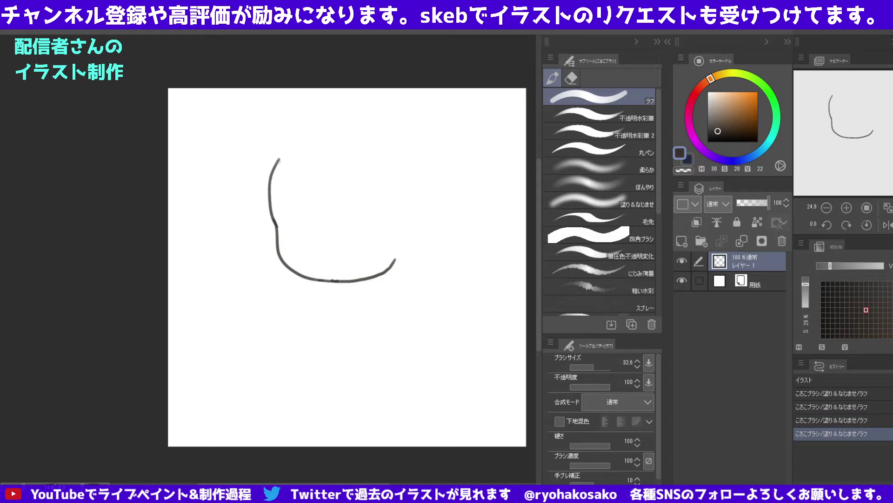
pyautogui.moveTo(278, 160)
pyautogui.mouseDown()
pyautogui.moveTo(312, 134)
pyautogui.moveTo(344, 128)
pyautogui.moveTo(387, 137)
pyautogui.moveTo(409, 183)
pyautogui.mouseUp()
pyautogui.hotkey('ctrl', 'z')
pyautogui.moveTo(393, 147)
pyautogui.mouseDown()
pyautogui.moveTo(410, 173)
pyautogui.moveTo(412, 221)
pyautogui.mouseUp()
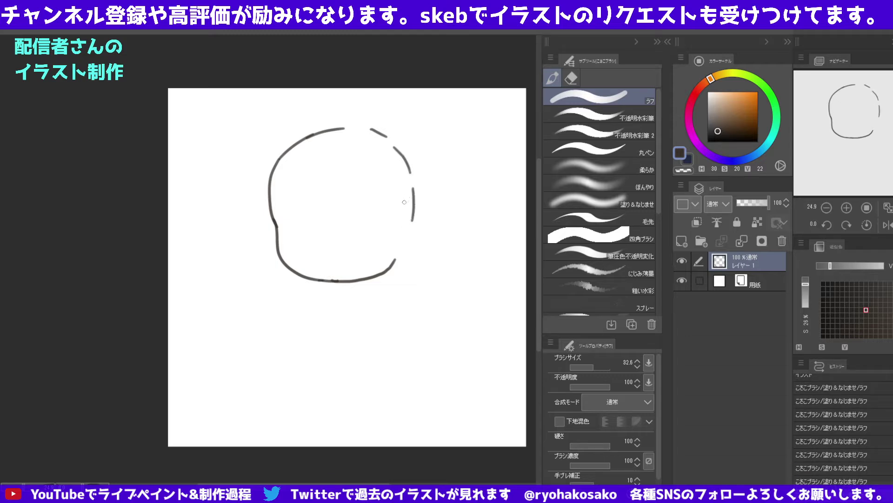
pyautogui.moveTo(413, 215); pyautogui.dragTo(408, 230)
pyautogui.moveTo(409, 178); pyautogui.dragTo(412, 201)
pyautogui.hotkey('ctrl', 'z')
pyautogui.hotkey('ctrl', 'z')
pyautogui.moveTo(404, 162); pyautogui.dragTo(410, 201)
pyautogui.moveTo(337, 130)
pyautogui.mouseDown()
pyautogui.moveTo(372, 130)
pyautogui.moveTo(390, 144)
pyautogui.mouseUp()
pyautogui.hotkey('ctrl', 'z')
pyautogui.hotkey('ctrl', 'z')
pyautogui.hotkey('ctrl', 'z')
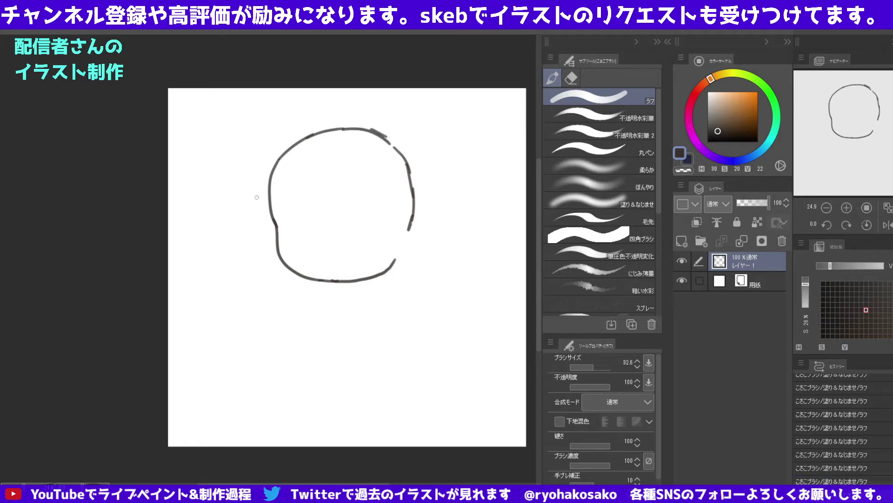
# Erase part of the head's left edge and re-stroke it darker.
pyautogui.keyDown('alt'); pyautogui.click(254, 229); pyautogui.keyUp('alt')
pyautogui.moveTo(269, 197); pyautogui.dragTo(274, 226)
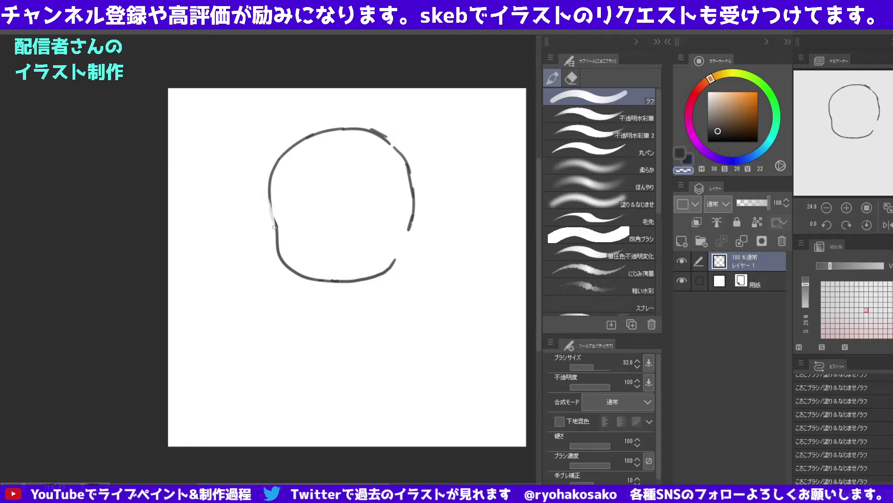
pyautogui.press('c')
pyautogui.moveTo(269, 195); pyautogui.dragTo(276, 255)
pyautogui.hotkey('ctrl', 'z')
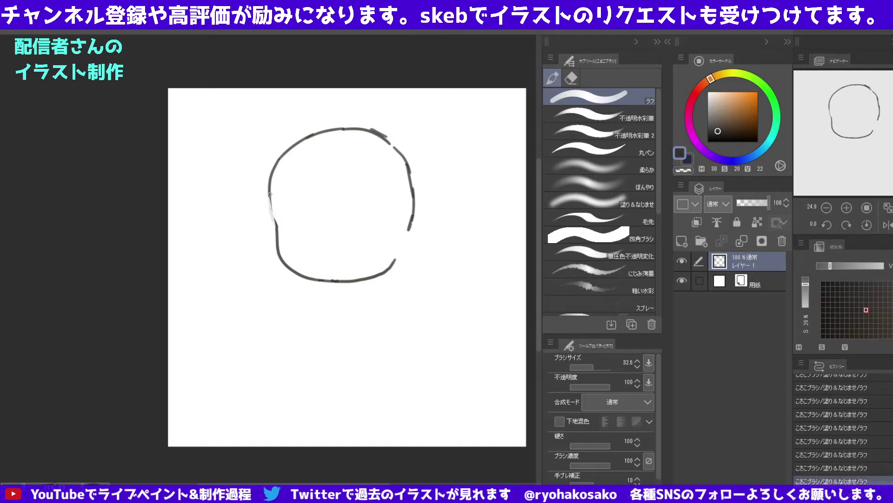
pyautogui.moveTo(270, 192); pyautogui.dragTo(278, 250)
pyautogui.hotkey('ctrl', 'z')
pyautogui.moveTo(270, 190); pyautogui.dragTo(279, 261)
# Alternate erasing and darkening the left outline, and discard a right-side stroke.
pyautogui.press('c')
pyautogui.moveTo(271, 221); pyautogui.dragTo(272, 247)
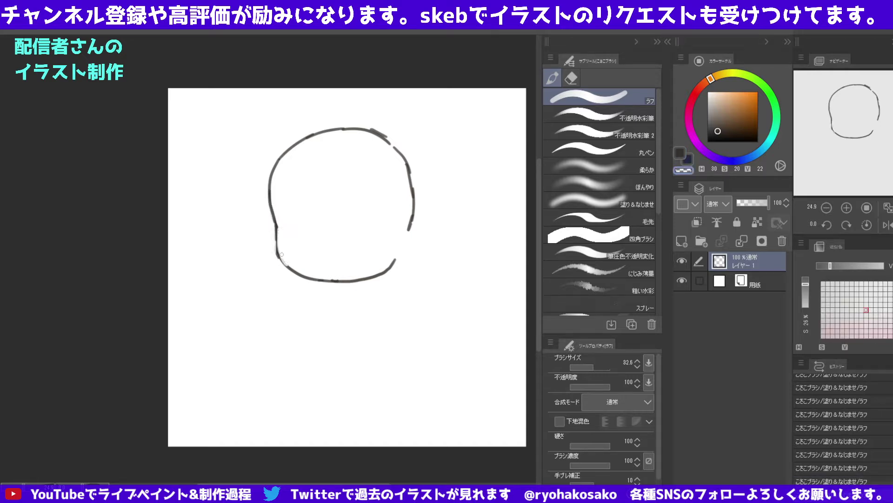
pyautogui.press('c')
pyautogui.moveTo(274, 216); pyautogui.dragTo(277, 237)
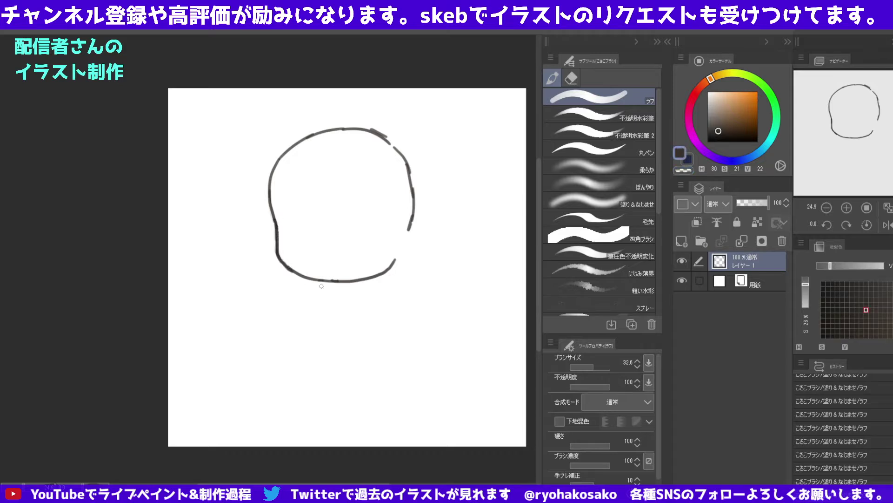
pyautogui.press('c')
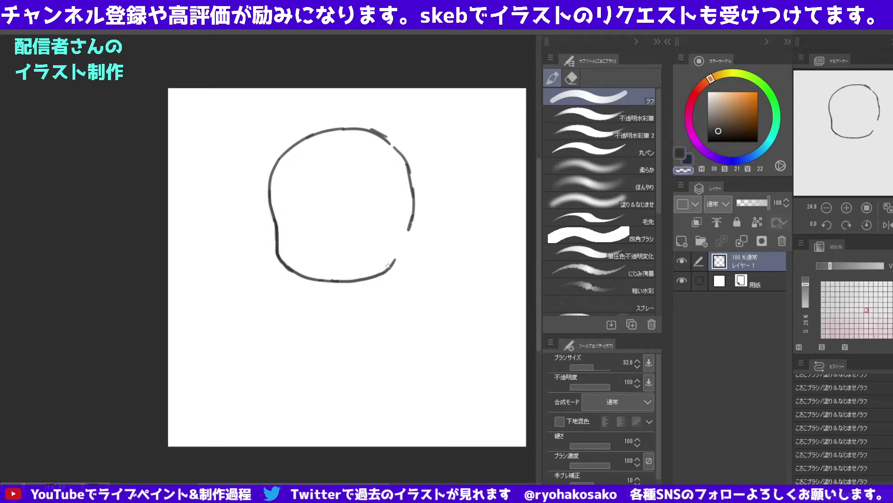
pyautogui.press('c')
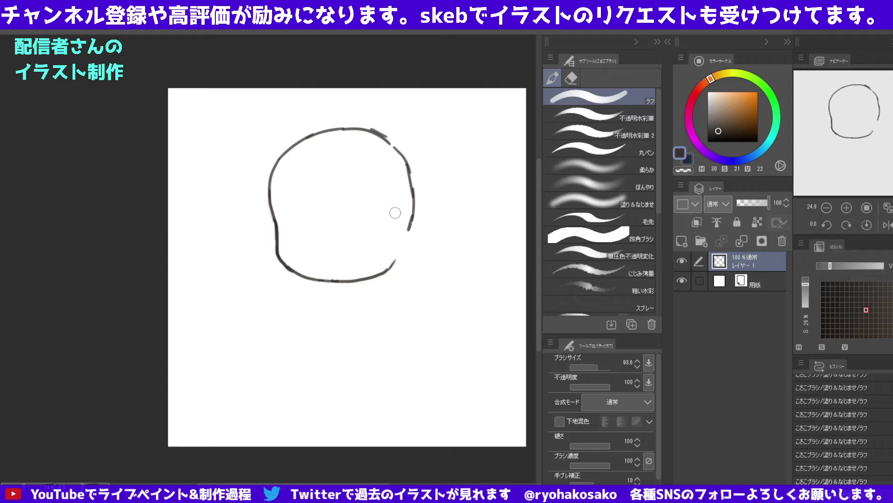
pyautogui.moveTo(411, 174); pyautogui.dragTo(412, 230)
pyautogui.hotkey('ctrl', 'z')
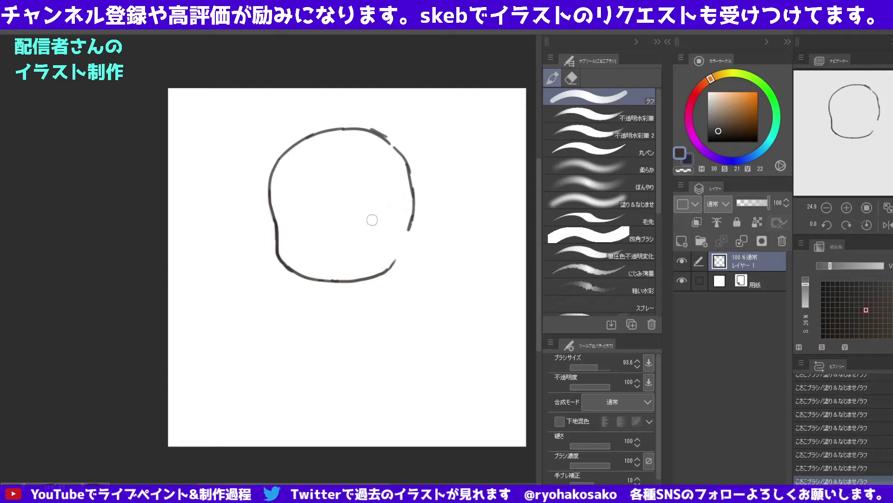
# With a slightly smaller brush, draw the left and right neck lines below the head.
pyautogui.press('[')
pyautogui.moveTo(321, 284); pyautogui.dragTo(289, 349)
pyautogui.hotkey('ctrl', 'z')
pyautogui.moveTo(315, 284); pyautogui.dragTo(288, 337)
pyautogui.hotkey('ctrl', 'z')
pyautogui.moveTo(325, 281); pyautogui.dragTo(297, 342)
pyautogui.moveTo(369, 279)
pyautogui.mouseDown()
pyautogui.moveTo(384, 295)
pyautogui.moveTo(388, 339)
pyautogui.mouseUp()
pyautogui.hotkey('ctrl', 'z')
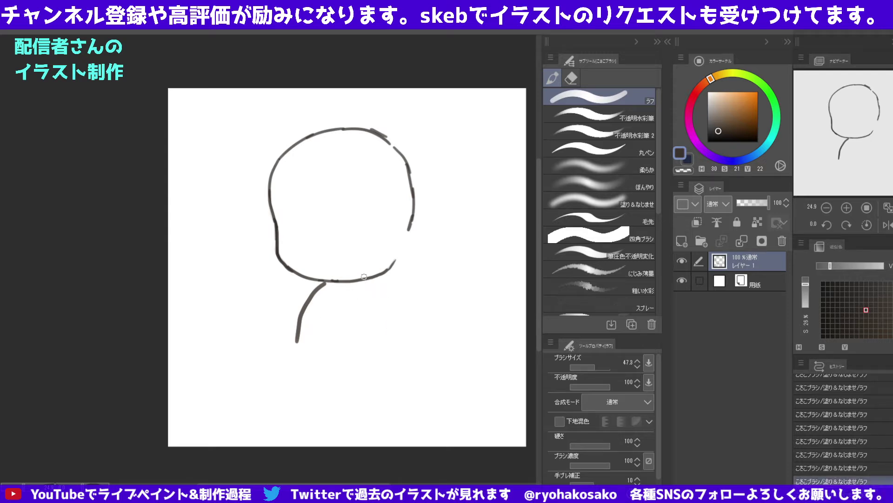
pyautogui.moveTo(365, 279); pyautogui.dragTo(399, 339)
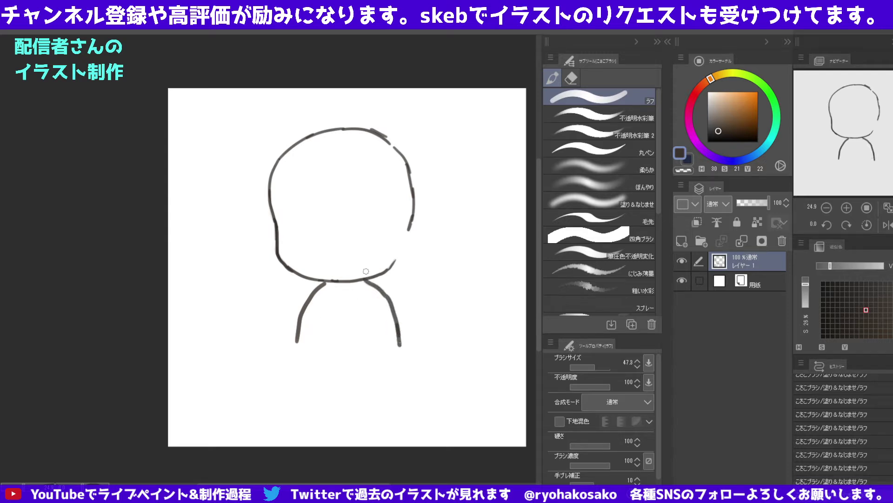
# Thicken both neck-and-shoulder lines.
pyautogui.moveTo(320, 288)
pyautogui.mouseDown()
pyautogui.moveTo(303, 307)
pyautogui.moveTo(297, 346)
pyautogui.mouseUp()
pyautogui.hotkey('ctrl', 'z')
pyautogui.hotkey('ctrl', 'z')
pyautogui.moveTo(325, 282); pyautogui.dragTo(297, 343)
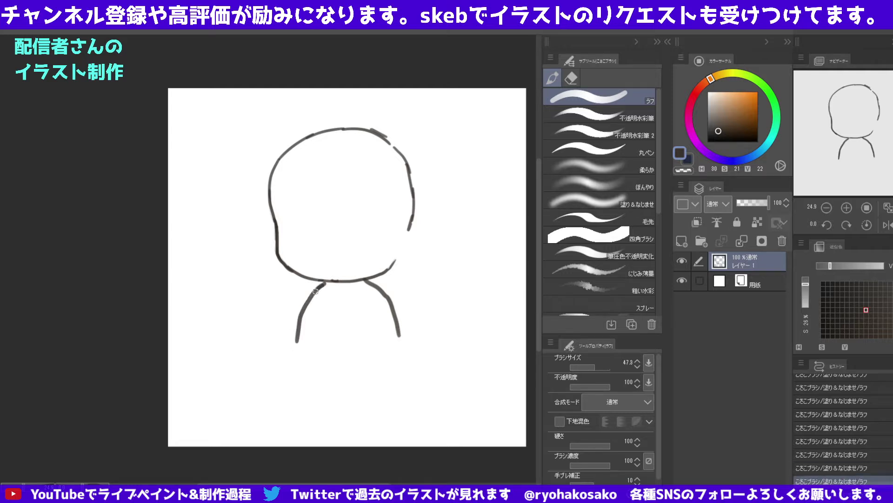
pyautogui.moveTo(315, 291); pyautogui.dragTo(299, 334)
pyautogui.moveTo(367, 281); pyautogui.dragTo(399, 341)
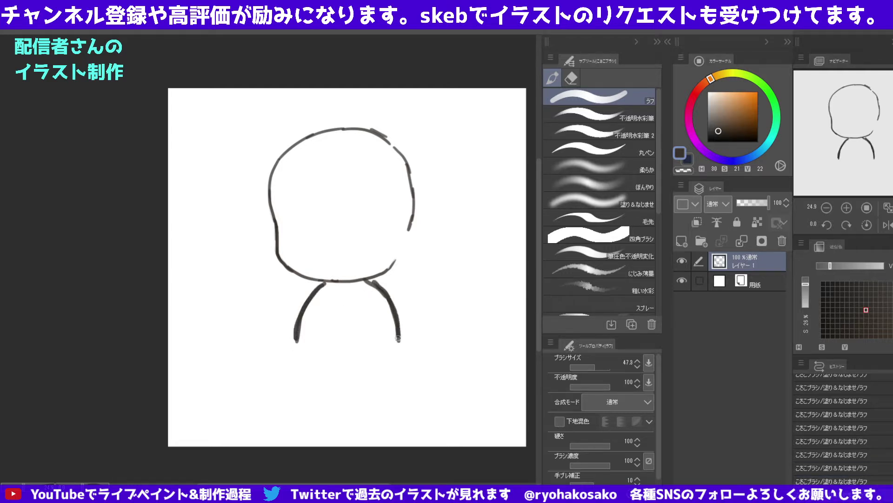
# Add a new layer below the sketch and paint grey over the head's left and lower area with a hard round brush.
pyautogui.click(682, 241)
pyautogui.moveTo(751, 268); pyautogui.dragTo(752, 282)
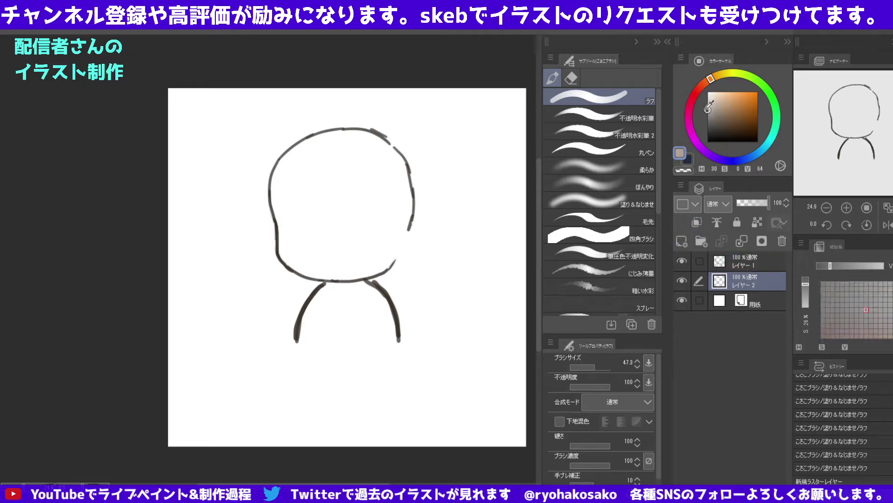
pyautogui.moveTo(267, 183)
pyautogui.mouseDown()
pyautogui.moveTo(279, 176)
pyautogui.moveTo(298, 251)
pyautogui.moveTo(345, 265)
pyautogui.moveTo(396, 242)
pyautogui.mouseUp()
pyautogui.hotkey('ctrl', 'z')
pyautogui.click(601, 158)
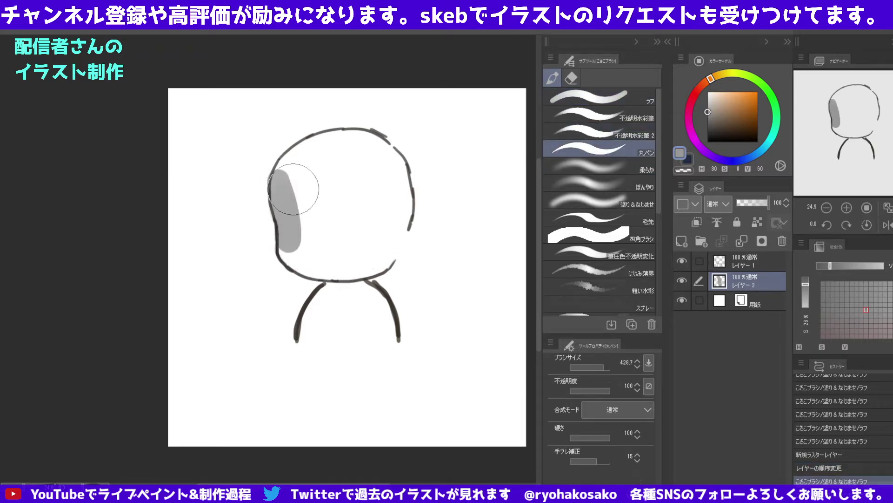
pyautogui.moveTo(283, 190); pyautogui.dragTo(294, 209)
pyautogui.moveTo(283, 179)
pyautogui.mouseDown()
pyautogui.moveTo(291, 253)
pyautogui.moveTo(349, 263)
pyautogui.moveTo(386, 251)
pyautogui.moveTo(369, 249)
pyautogui.mouseUp()
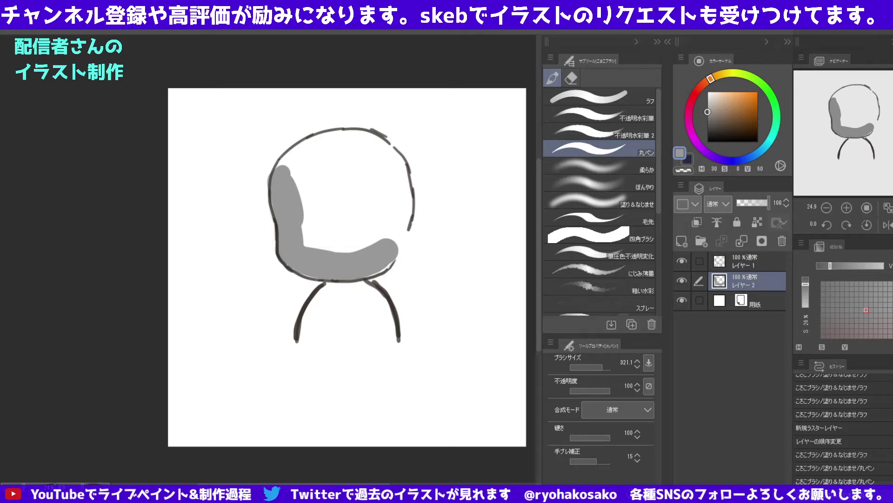
# With a smaller brush, fill the head's right edge and top with grey.
pyautogui.moveTo(355, 273)
pyautogui.mouseDown()
pyautogui.moveTo(392, 249)
pyautogui.moveTo(292, 260)
pyautogui.mouseUp()
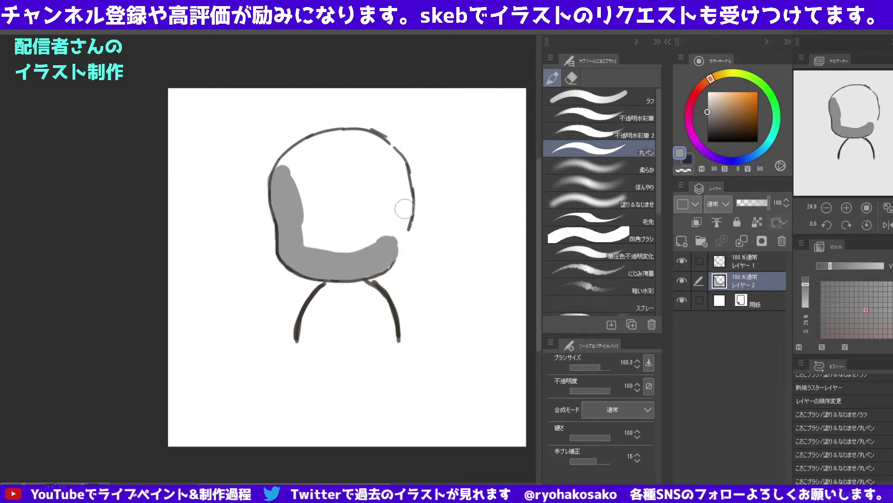
pyautogui.moveTo(411, 193)
pyautogui.mouseDown()
pyautogui.moveTo(409, 223)
pyautogui.moveTo(421, 219)
pyautogui.moveTo(417, 204)
pyautogui.moveTo(409, 223)
pyautogui.mouseUp()
pyautogui.hotkey('ctrl', 'z')
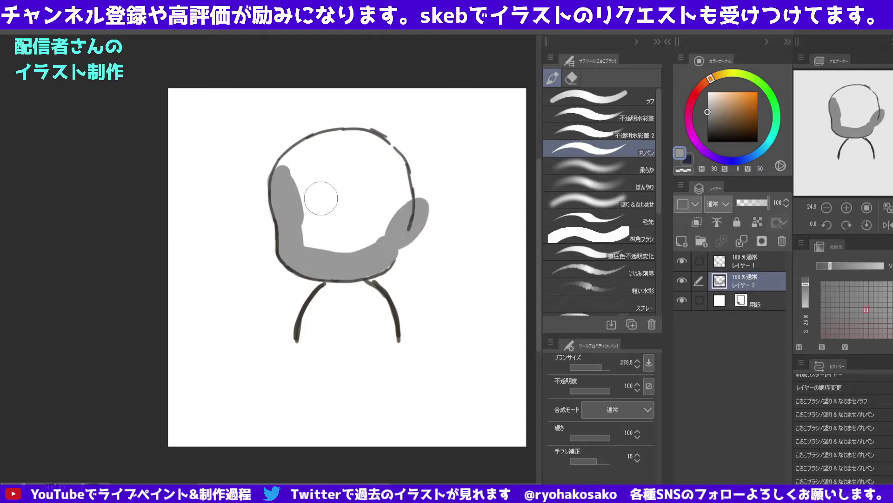
pyautogui.moveTo(291, 186)
pyautogui.mouseDown()
pyautogui.moveTo(295, 150)
pyautogui.moveTo(358, 141)
pyautogui.moveTo(337, 151)
pyautogui.moveTo(394, 186)
pyautogui.moveTo(391, 223)
pyautogui.moveTo(299, 219)
pyautogui.moveTo(292, 206)
pyautogui.moveTo(349, 248)
pyautogui.moveTo(355, 156)
pyautogui.mouseUp()
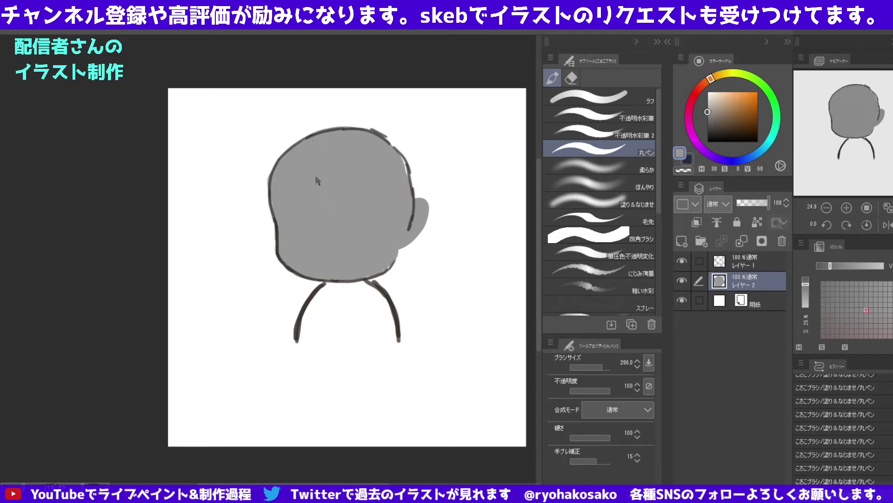
pyautogui.moveTo(285, 175); pyautogui.dragTo(321, 142)
pyautogui.hotkey('ctrl', 'z')
# Erase the stray grey bump on the right and paint a small ear bump with a halved brush.
pyautogui.keyDown('alt'); pyautogui.click(390, 224); pyautogui.keyUp('alt')
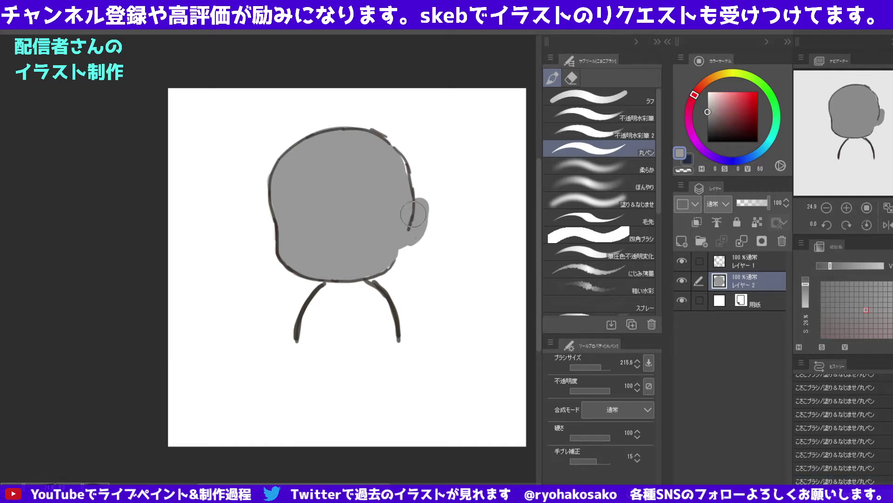
pyautogui.press('c')
pyautogui.moveTo(418, 176); pyautogui.dragTo(419, 240)
pyautogui.press('c')
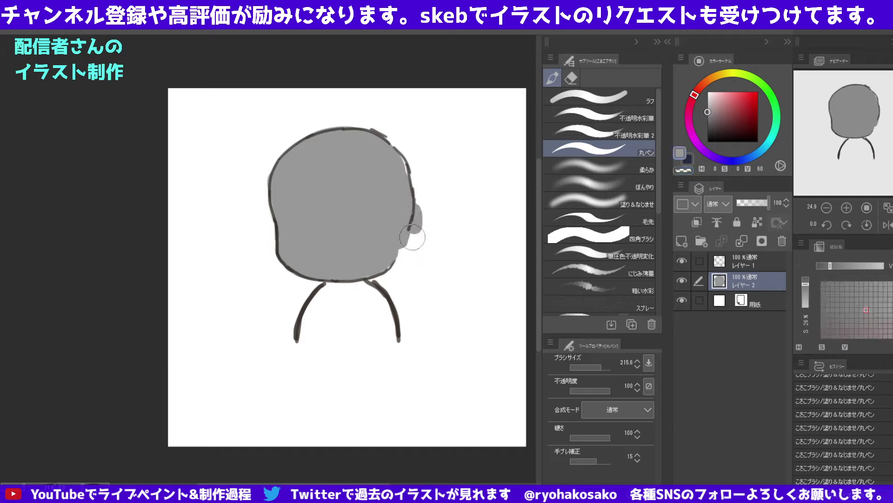
pyautogui.moveTo(409, 207); pyautogui.dragTo(394, 247)
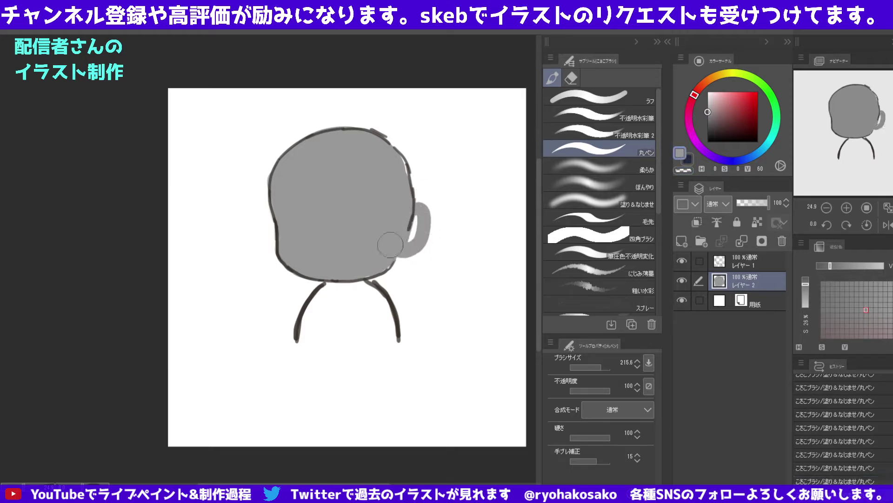
pyautogui.hotkey('ctrl', 'z')
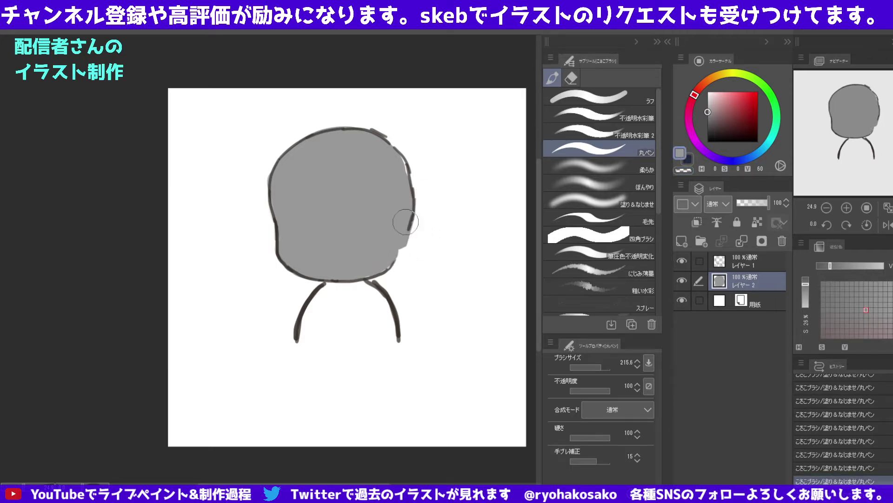
pyautogui.press('[')
pyautogui.moveTo(417, 213)
pyautogui.mouseDown()
pyautogui.moveTo(418, 235)
pyautogui.moveTo(412, 224)
pyautogui.mouseUp()
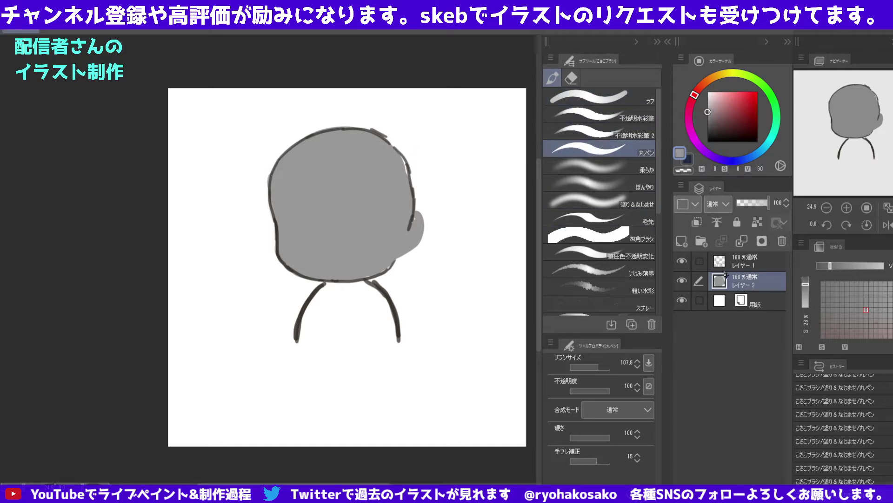
# On Layer 1, erase the upper-right head outline with transparent colour.
pyautogui.click(744, 261)
pyautogui.keyDown('alt'); pyautogui.click(357, 148); pyautogui.keyUp('alt')
pyautogui.moveTo(379, 137)
pyautogui.mouseDown()
pyautogui.moveTo(408, 180)
pyautogui.moveTo(412, 223)
pyautogui.mouseUp()
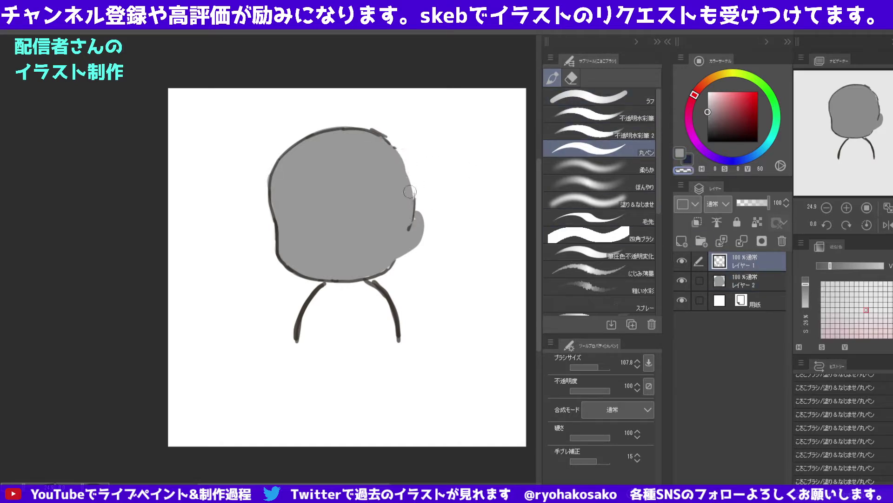
pyautogui.moveTo(408, 186); pyautogui.dragTo(415, 195)
pyautogui.moveTo(394, 148); pyautogui.dragTo(362, 129)
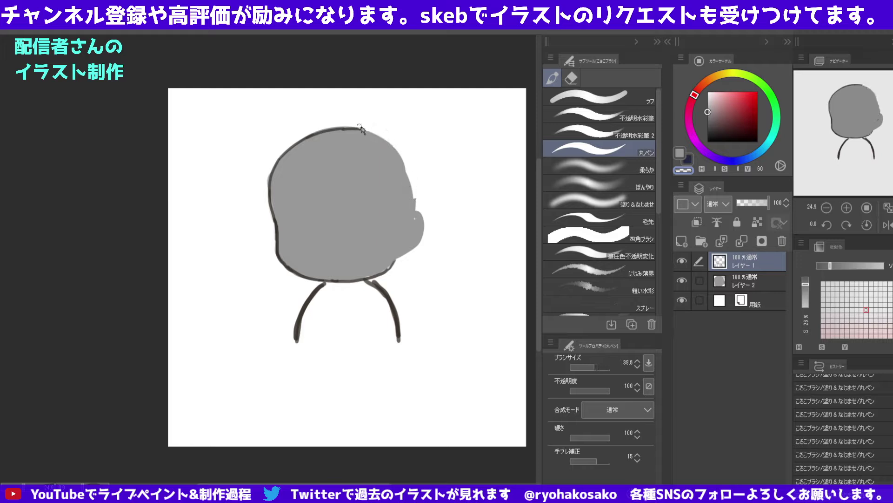
# With the ラフ brush and the sampled dark colour, try top-right outline strokes.
pyautogui.click(558, 98)
pyautogui.keyDown('alt'); pyautogui.click(362, 126); pyautogui.keyUp('alt')
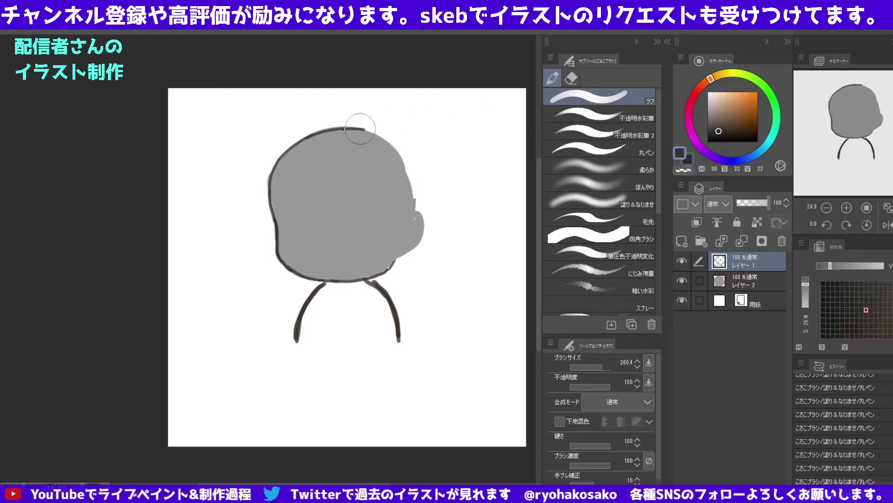
pyautogui.moveTo(358, 126)
pyautogui.mouseDown()
pyautogui.moveTo(401, 145)
pyautogui.moveTo(410, 189)
pyautogui.mouseUp()
pyautogui.hotkey('ctrl', 'z')
pyautogui.hotkey('ctrl', 'z')
pyautogui.hotkey('ctrl', 'z')
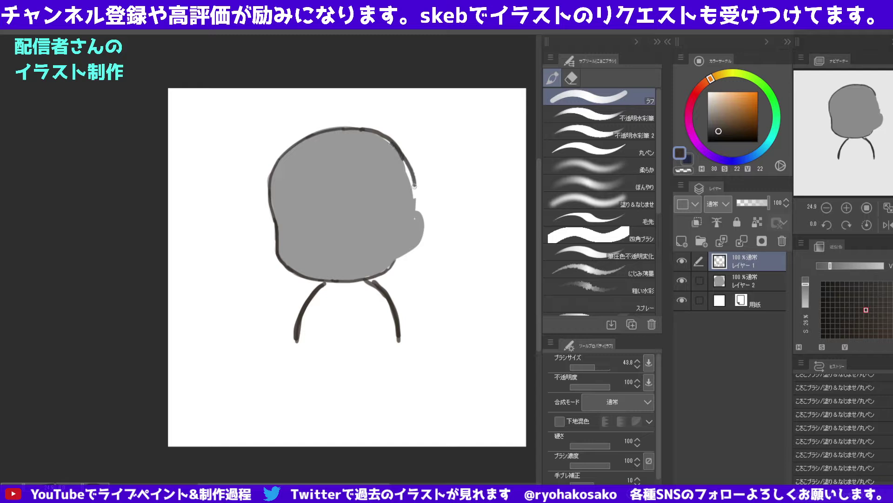
pyautogui.hotkey('ctrl', 'z')
pyautogui.hotkey('ctrl', 'z')
pyautogui.moveTo(363, 129)
pyautogui.mouseDown()
pyautogui.moveTo(414, 173)
pyautogui.moveTo(415, 212)
pyautogui.mouseUp()
pyautogui.hotkey('ctrl', 'z')
pyautogui.hotkey('ctrl', 'z')
pyautogui.moveTo(361, 128)
pyautogui.mouseDown()
pyautogui.moveTo(386, 133)
pyautogui.moveTo(407, 153)
pyautogui.moveTo(422, 177)
pyautogui.moveTo(424, 217)
pyautogui.mouseUp()
pyautogui.hotkey('ctrl', 'z')
pyautogui.hotkey('ctrl', 'z')
pyautogui.hotkey('ctrl', 'z')
pyautogui.hotkey('ctrl', 'z')
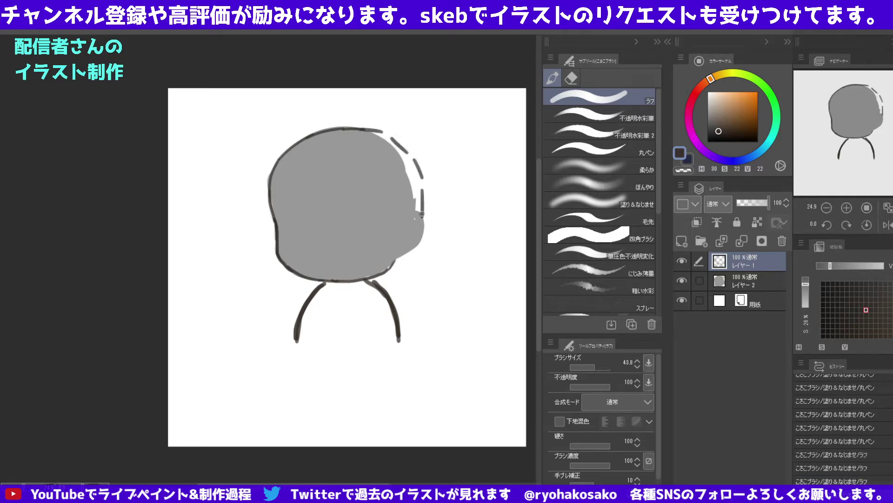
pyautogui.hotkey('ctrl', 'z')
# Redraw the upper-right outline and extend it down the right cheek to the chin.
pyautogui.moveTo(396, 141); pyautogui.dragTo(426, 193)
pyautogui.hotkey('ctrl', 'z')
pyautogui.hotkey('ctrl', 'z')
pyautogui.moveTo(386, 131); pyautogui.dragTo(421, 181)
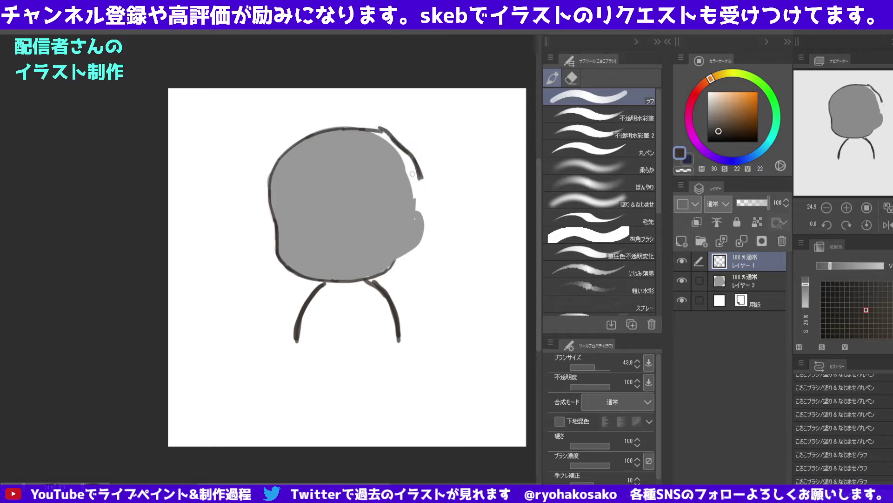
pyautogui.hotkey('ctrl', 'z')
pyautogui.moveTo(378, 129); pyautogui.dragTo(425, 195)
pyautogui.hotkey('ctrl', 'z')
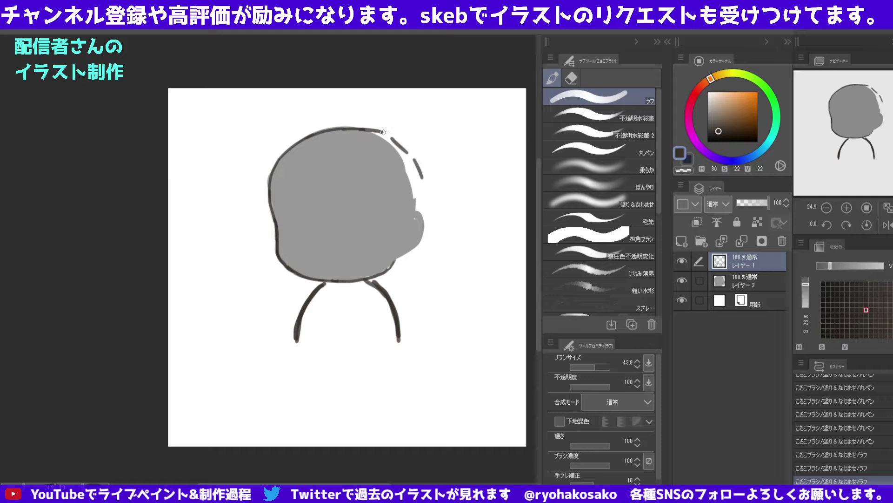
pyautogui.moveTo(383, 132); pyautogui.dragTo(417, 175)
pyautogui.hotkey('ctrl', 'z')
pyautogui.moveTo(379, 132); pyautogui.dragTo(424, 198)
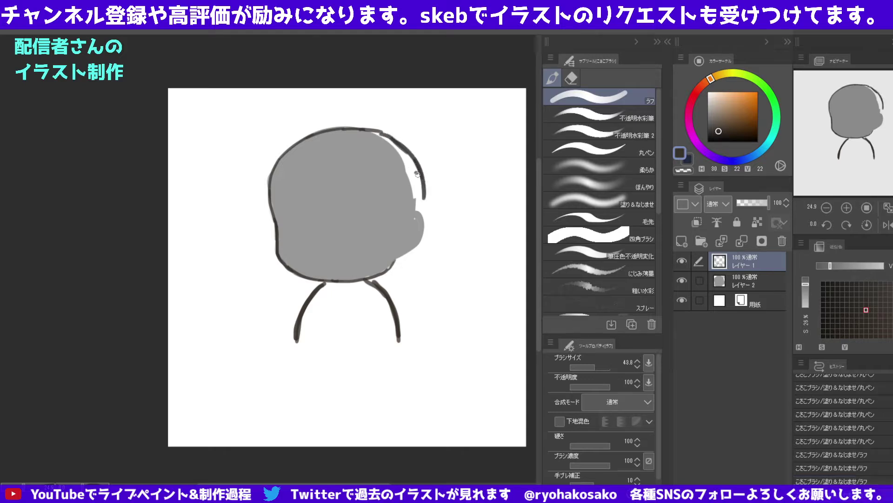
pyautogui.hotkey('ctrl', 'z')
pyautogui.hotkey('ctrl', 'z')
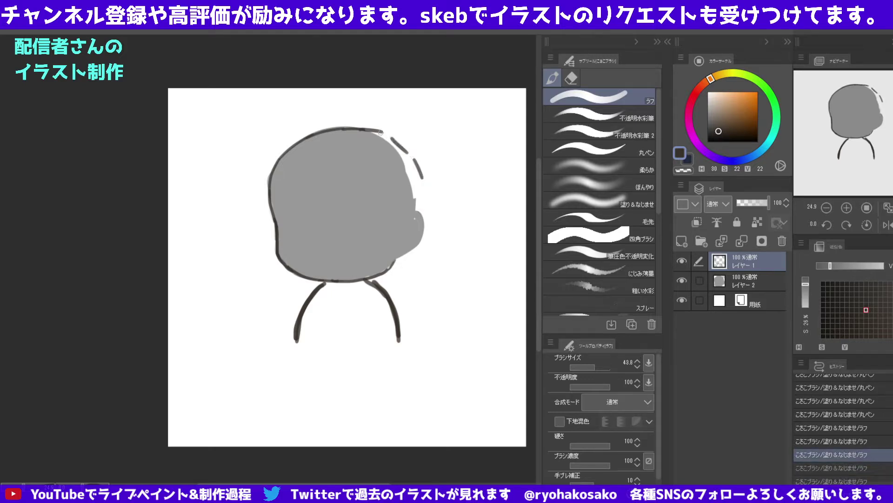
pyautogui.moveTo(385, 133)
pyautogui.mouseDown()
pyautogui.moveTo(420, 195)
pyautogui.moveTo(425, 221)
pyautogui.moveTo(409, 250)
pyautogui.mouseUp()
pyautogui.moveTo(410, 209); pyautogui.dragTo(394, 257)
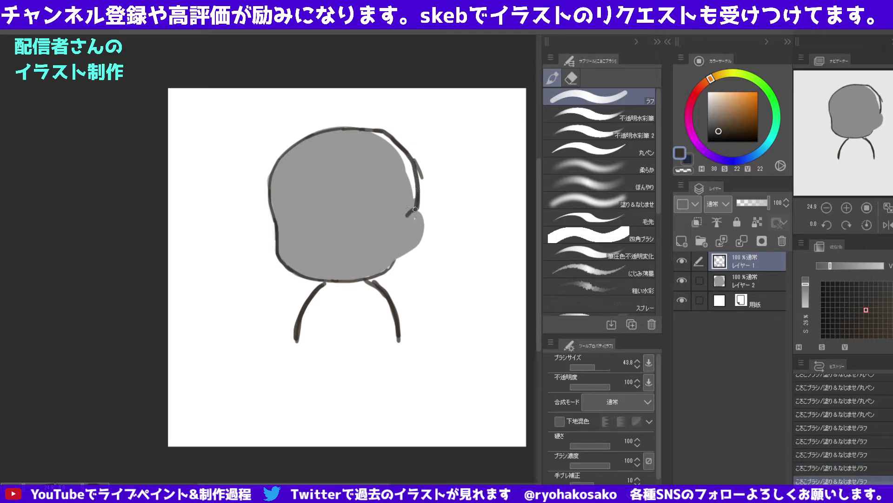
# Erase the top-right stray stroke and paint along the top and right outline with 不透明水彩筆.
pyautogui.press('c')
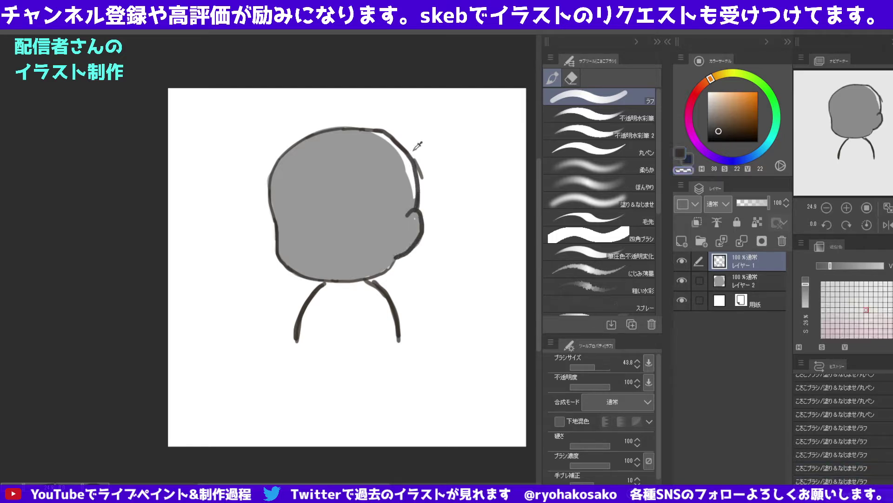
pyautogui.moveTo(409, 145); pyautogui.dragTo(423, 186)
pyautogui.click(588, 116)
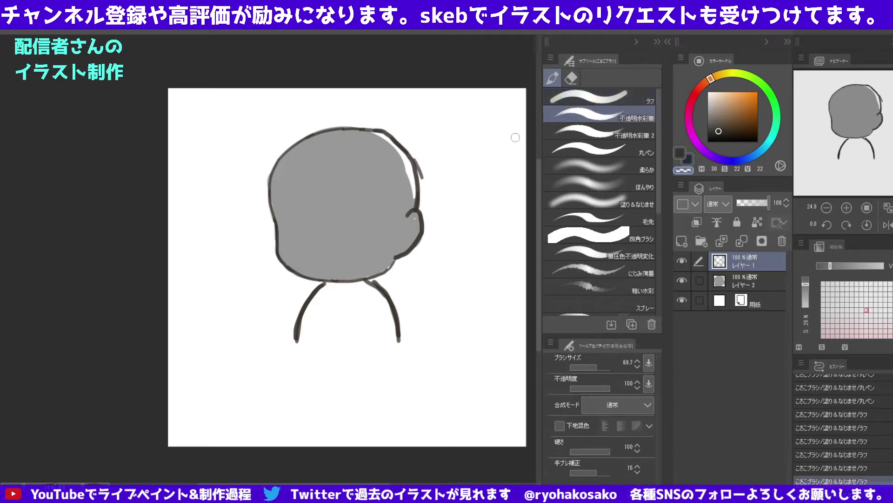
pyautogui.moveTo(415, 147); pyautogui.dragTo(417, 158)
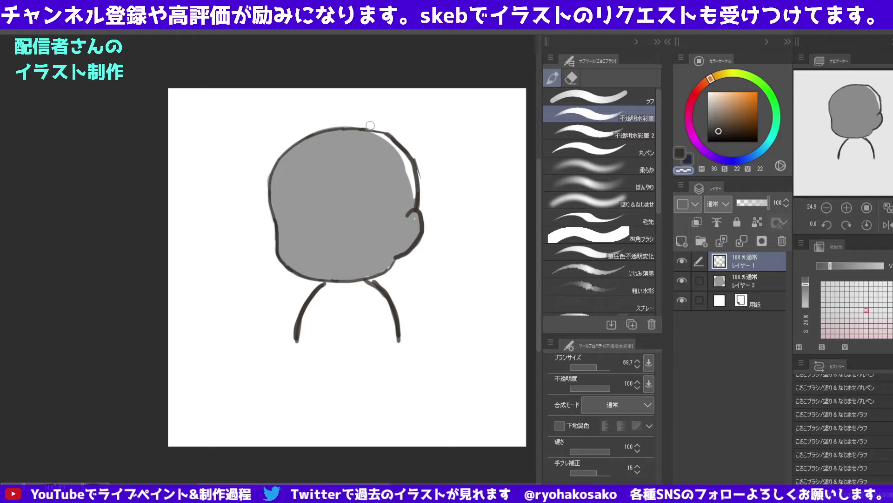
pyautogui.moveTo(372, 124)
pyautogui.mouseDown()
pyautogui.moveTo(388, 132)
pyautogui.moveTo(421, 193)
pyautogui.mouseUp()
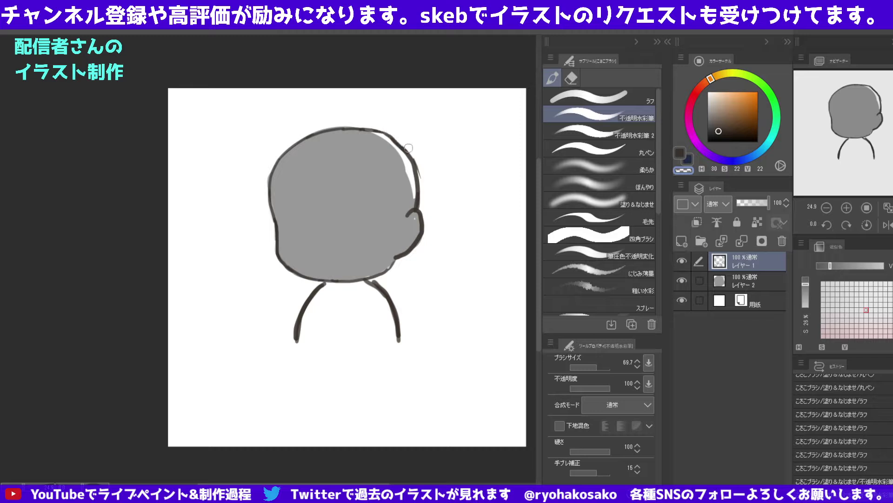
pyautogui.moveTo(385, 128)
pyautogui.mouseDown()
pyautogui.moveTo(422, 169)
pyautogui.moveTo(422, 197)
pyautogui.moveTo(412, 173)
pyautogui.moveTo(408, 187)
pyautogui.mouseUp()
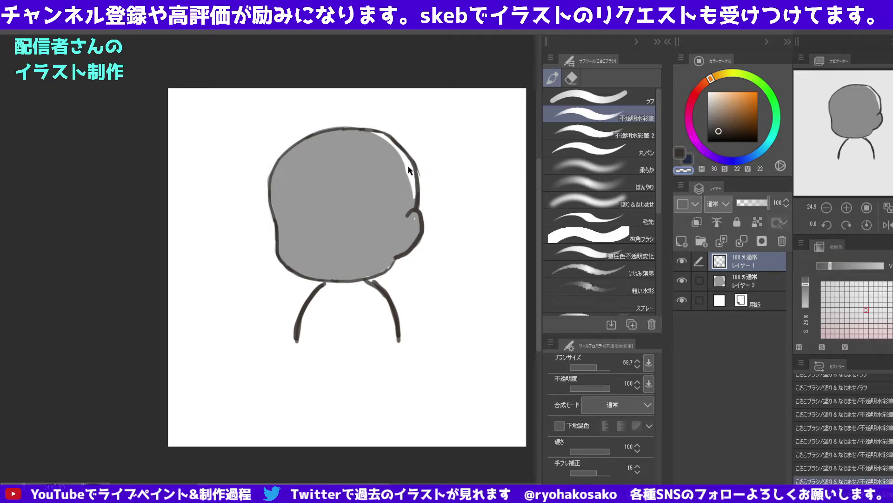
pyautogui.press('[')
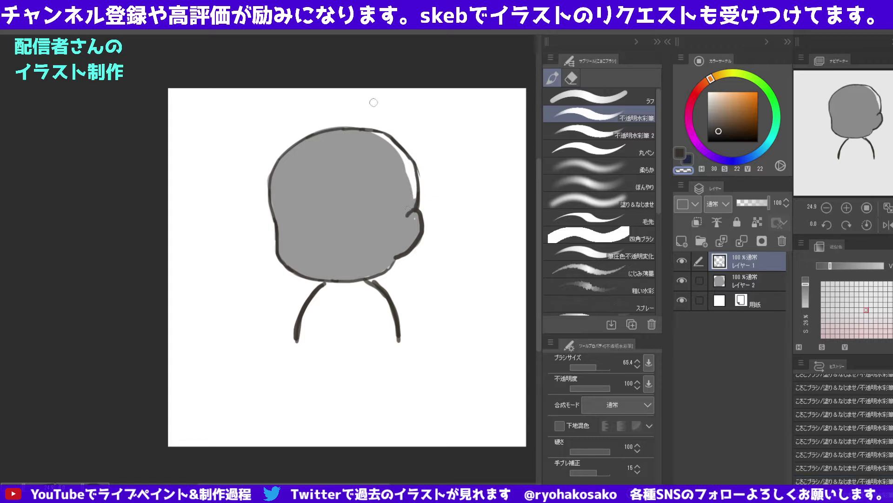
# Redraw the dark upper-right outline with the ラフ brush.
pyautogui.click(591, 96)
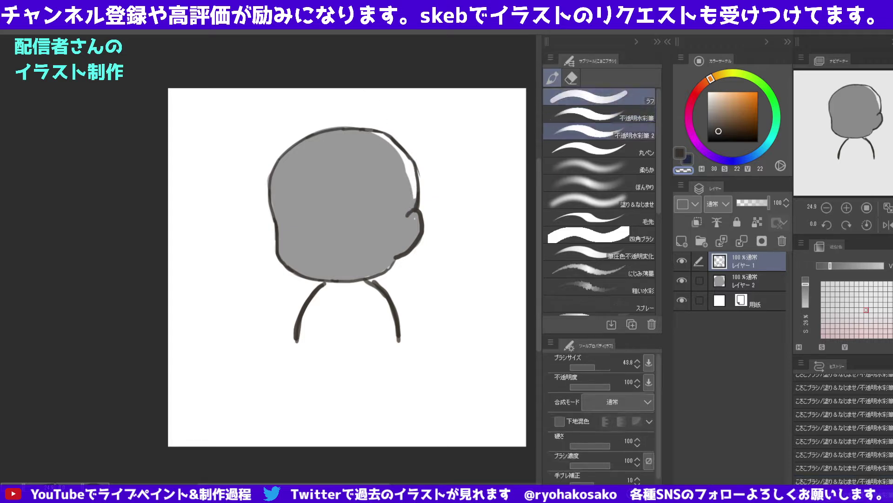
pyautogui.keyDown('alt'); pyautogui.click(385, 125); pyautogui.keyUp('alt')
pyautogui.moveTo(383, 131); pyautogui.dragTo(410, 156)
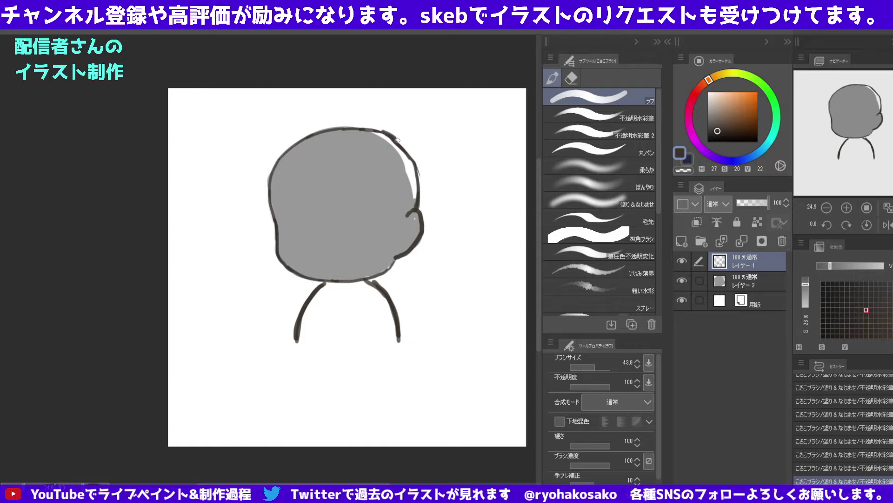
pyautogui.hotkey('ctrl', 'z')
pyautogui.moveTo(379, 129)
pyautogui.mouseDown()
pyautogui.moveTo(414, 159)
pyautogui.moveTo(395, 140)
pyautogui.moveTo(412, 158)
pyautogui.moveTo(403, 154)
pyautogui.mouseUp()
# Erase a white highlight band down the upper-right edge with 不透明水彩筆.
pyautogui.press('c')
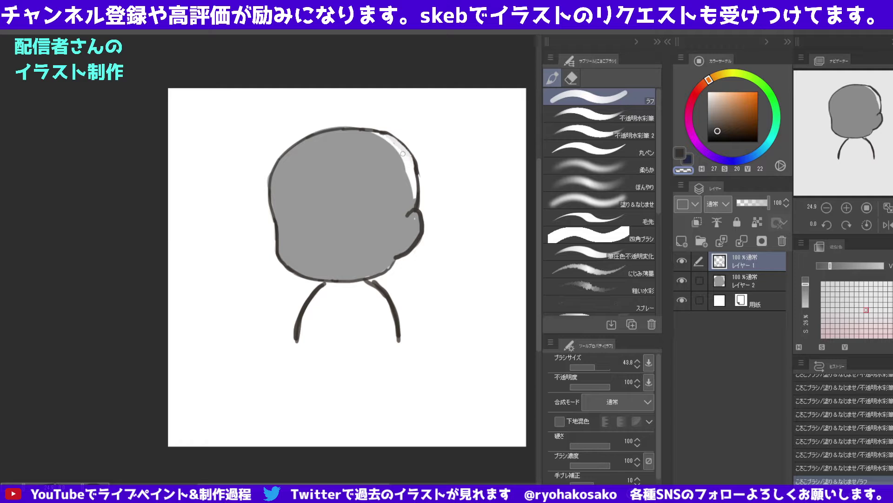
pyautogui.click(591, 114)
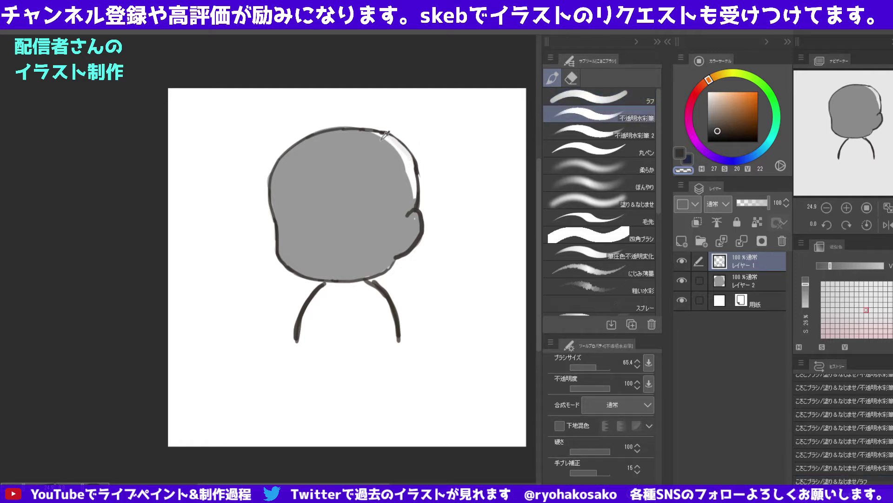
pyautogui.moveTo(397, 147)
pyautogui.mouseDown()
pyautogui.moveTo(416, 177)
pyautogui.moveTo(409, 204)
pyautogui.mouseUp()
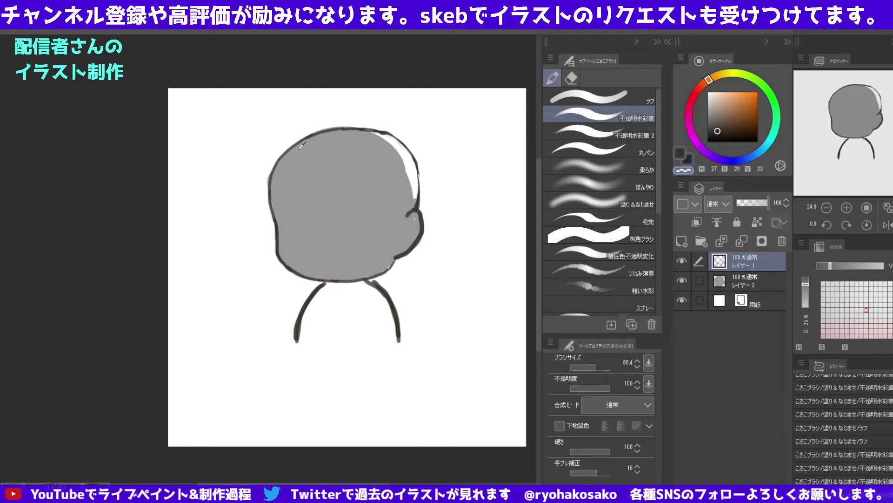
pyautogui.moveTo(293, 154)
pyautogui.mouseDown()
pyautogui.moveTo(342, 128)
pyautogui.moveTo(372, 129)
pyautogui.moveTo(393, 146)
pyautogui.mouseUp()
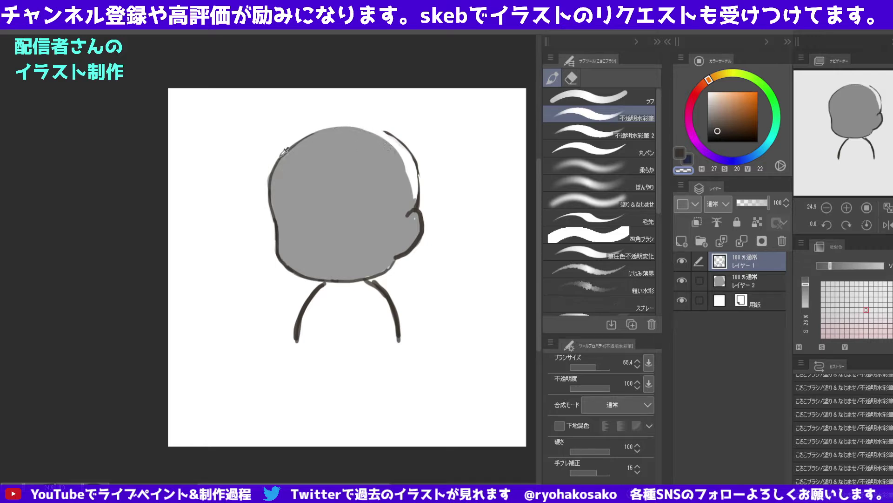
# Draw the dark outline across the head's upper-left and top.
pyautogui.press('c')
pyautogui.moveTo(293, 146); pyautogui.dragTo(335, 122)
pyautogui.hotkey('ctrl', 'z')
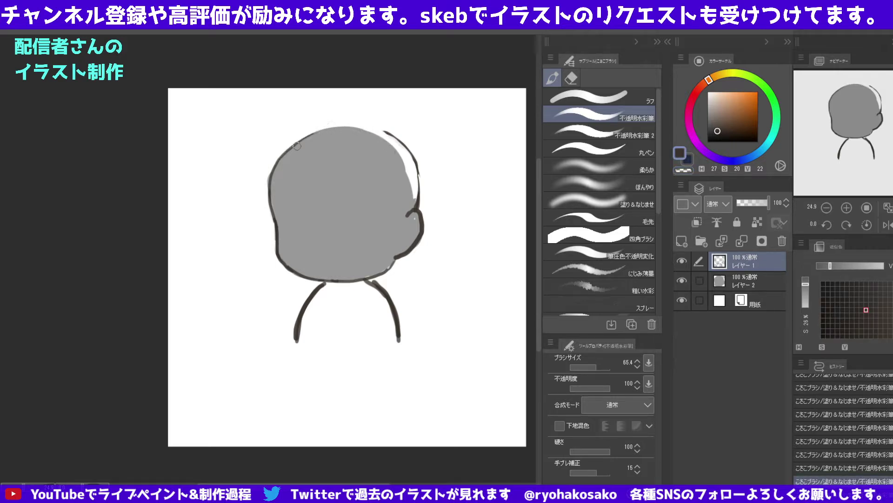
pyautogui.moveTo(293, 147)
pyautogui.mouseDown()
pyautogui.moveTo(319, 129)
pyautogui.moveTo(357, 122)
pyautogui.moveTo(393, 141)
pyautogui.mouseUp()
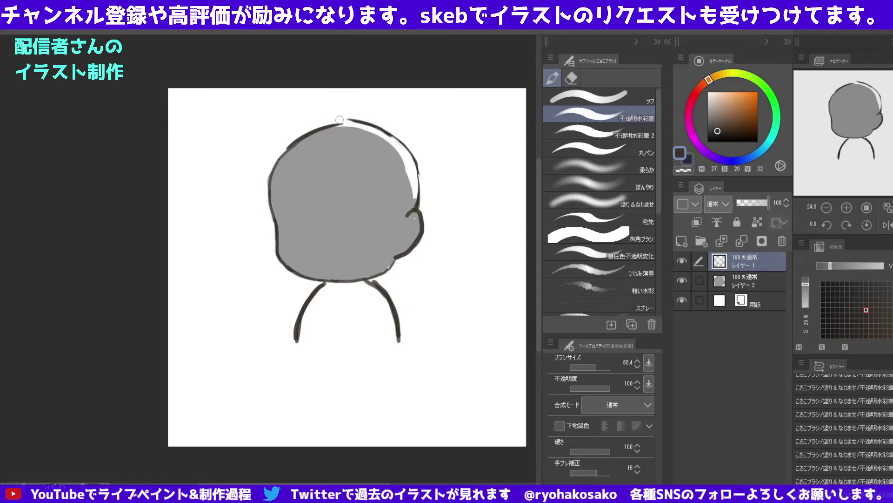
pyautogui.hotkey('ctrl', 'z')
pyautogui.moveTo(320, 126)
pyautogui.mouseDown()
pyautogui.moveTo(360, 121)
pyautogui.moveTo(388, 142)
pyautogui.moveTo(324, 123)
pyautogui.mouseUp()
pyautogui.hotkey('ctrl', 'z')
pyautogui.hotkey('ctrl', 'z')
pyautogui.hotkey('ctrl', 'z')
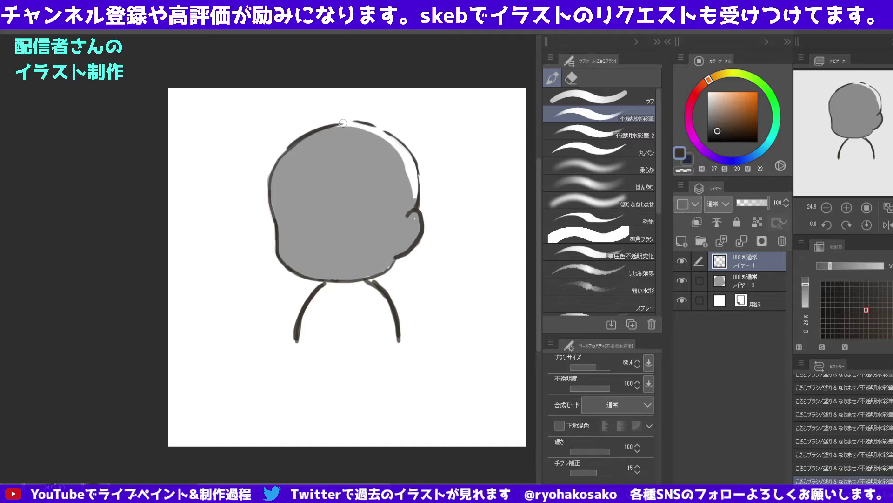
pyautogui.moveTo(391, 138)
pyautogui.mouseDown()
pyautogui.moveTo(348, 123)
pyautogui.moveTo(269, 164)
pyautogui.mouseUp()
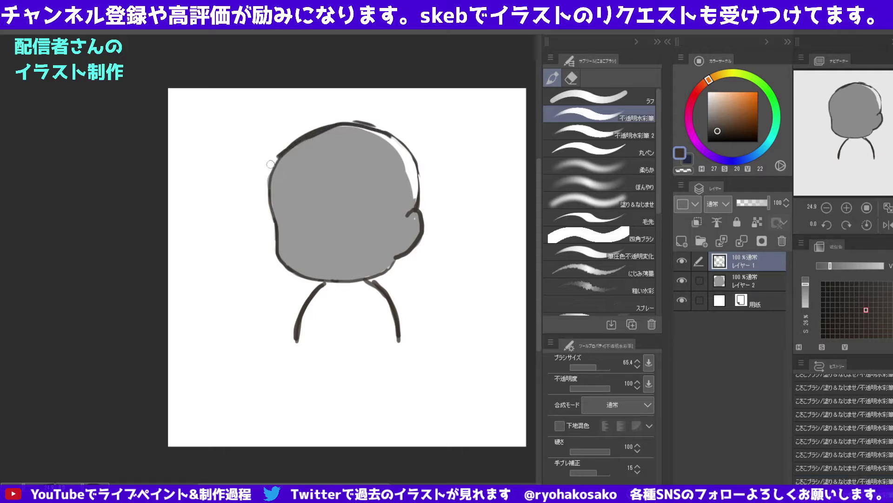
# Erase part of the top outline stroke and adjust the view zoom.
pyautogui.press('c')
pyautogui.moveTo(363, 122); pyautogui.dragTo(322, 126)
pyautogui.hotkey('ctrl', 'z')
pyautogui.moveTo(381, 122); pyautogui.dragTo(312, 126)
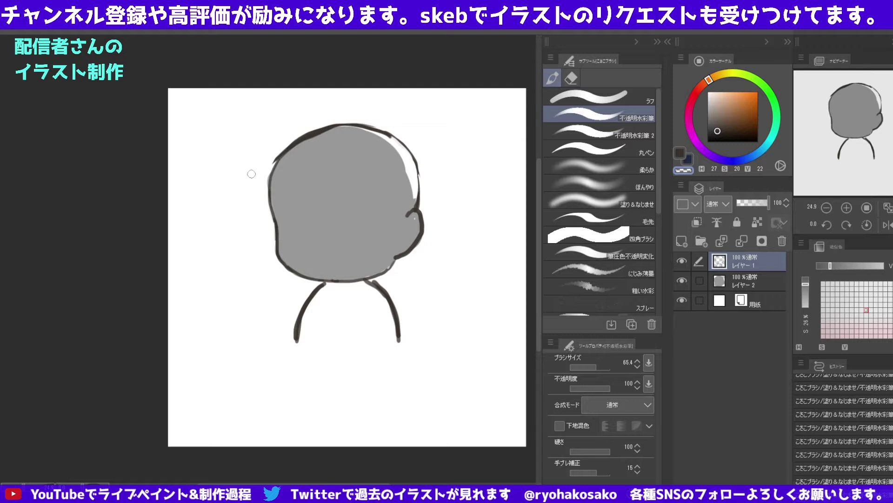
pyautogui.moveTo(324, 145)
pyautogui.mouseDown()
pyautogui.moveTo(286, 93)
pyautogui.moveTo(328, 140)
pyautogui.mouseUp()
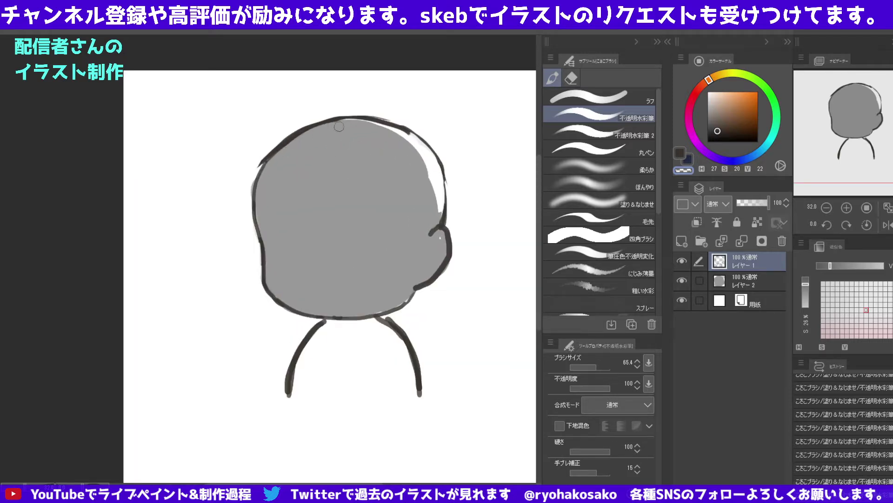
# Retrace the ear, top-left and top-right of the head with the ラフ brush.
pyautogui.click(605, 96)
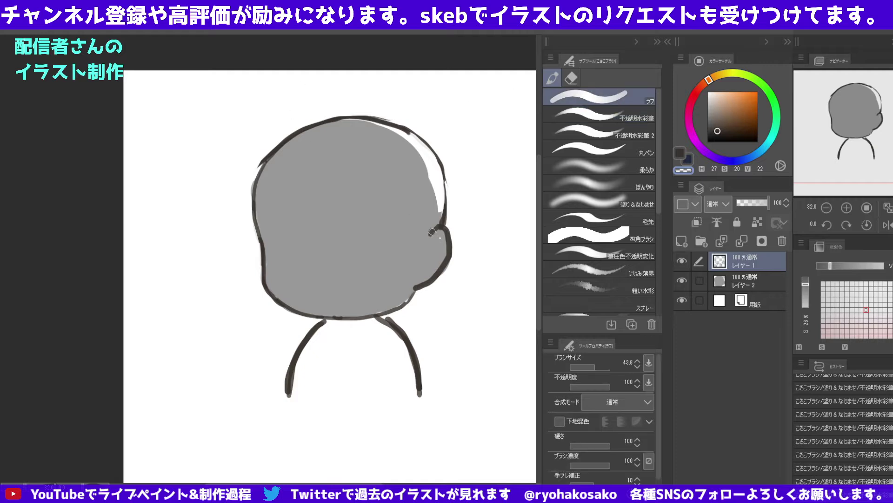
pyautogui.moveTo(432, 231); pyautogui.dragTo(429, 234)
pyautogui.moveTo(349, 124)
pyautogui.mouseDown()
pyautogui.moveTo(259, 165)
pyautogui.moveTo(250, 183)
pyautogui.mouseUp()
pyautogui.moveTo(397, 136)
pyautogui.mouseDown()
pyautogui.moveTo(425, 148)
pyautogui.moveTo(436, 188)
pyautogui.mouseUp()
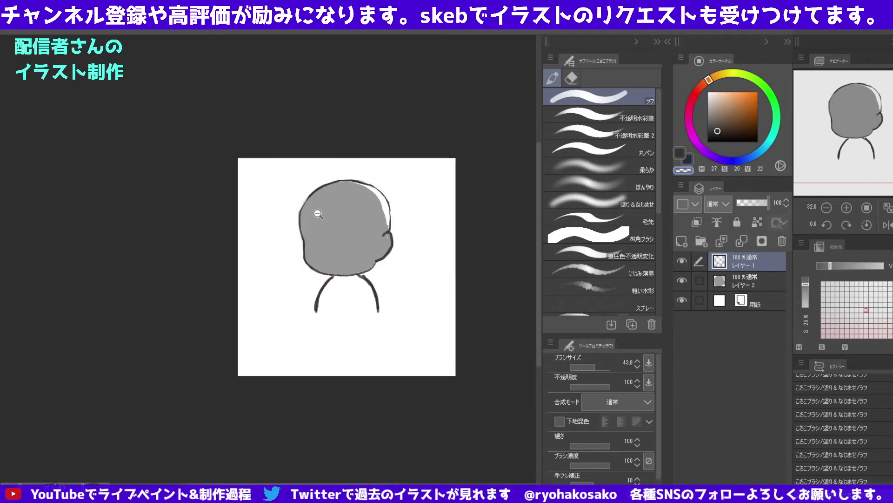
# Lasso the whole head on the line and gray base layers, then start transforming it with a slight rotation.
pyautogui.scroll(-2, 321, 208)
pyautogui.scroll(1, 326, 212)
pyautogui.click(571, 78)
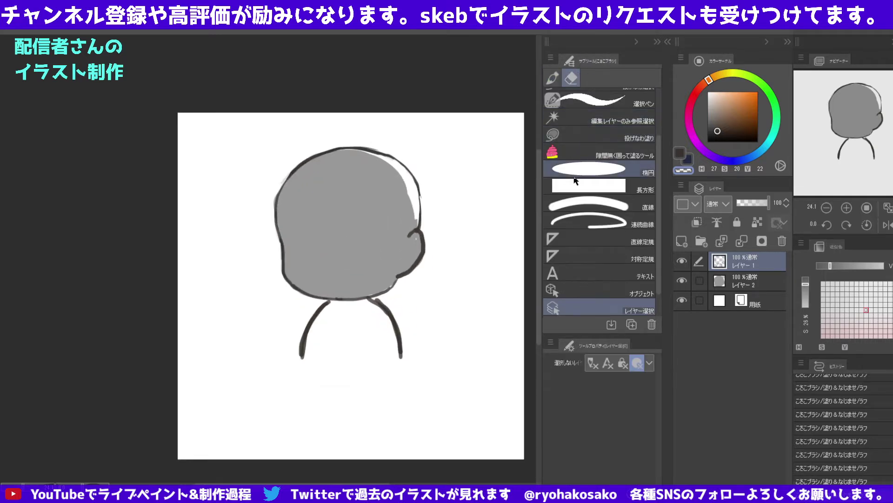
pyautogui.scroll(3, 658, 145)
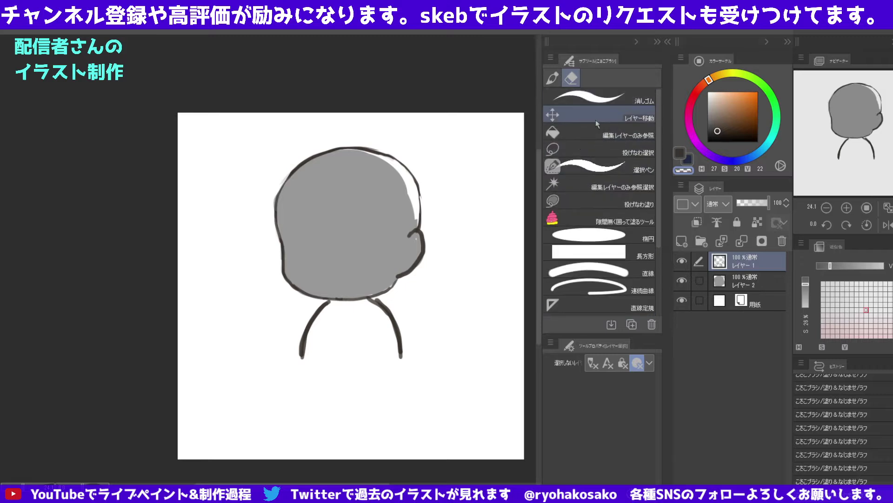
pyautogui.click(591, 149)
pyautogui.moveTo(459, 206)
pyautogui.mouseDown()
pyautogui.moveTo(440, 267)
pyautogui.moveTo(391, 293)
pyautogui.moveTo(333, 296)
pyautogui.mouseUp()
pyautogui.click(700, 281)
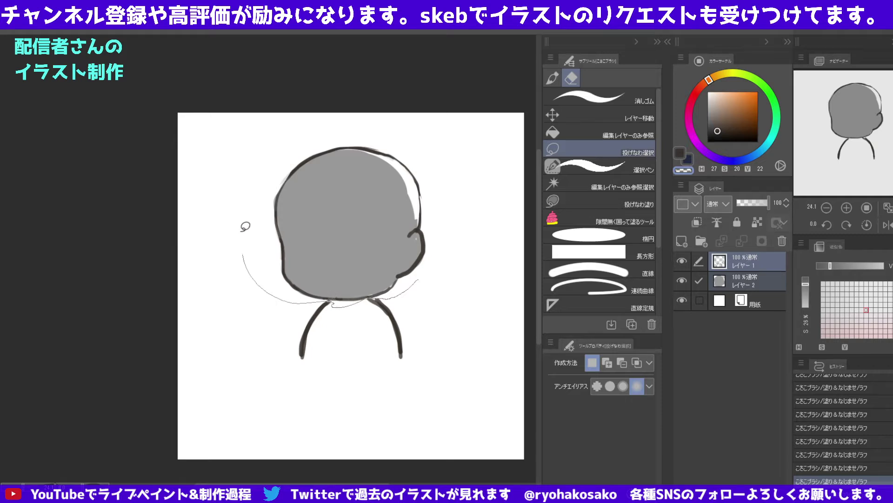
pyautogui.moveTo(332, 296); pyautogui.dragTo(433, 256)
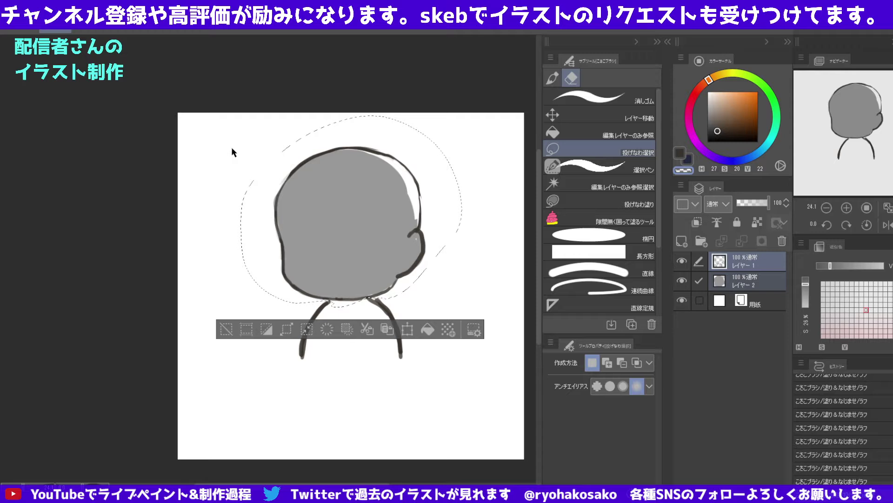
pyautogui.hotkey('ctrl', 't')
pyautogui.moveTo(480, 160); pyautogui.dragTo(473, 188)
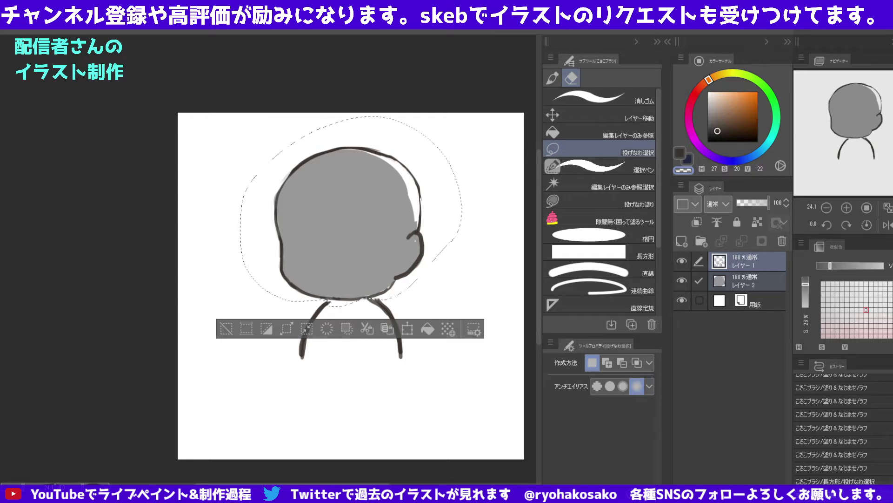
# Deselect, then paint gray along the head's lower-right edge with the round pen at about 86.
pyautogui.hotkey('ctrl', 'd')
pyautogui.click(739, 281)
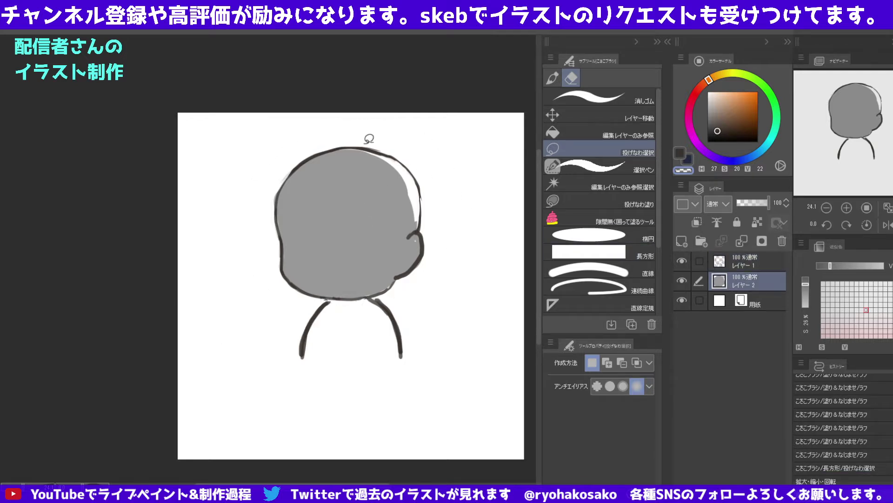
pyautogui.click(552, 78)
pyautogui.keyDown('alt'); pyautogui.click(367, 158); pyautogui.keyUp('alt')
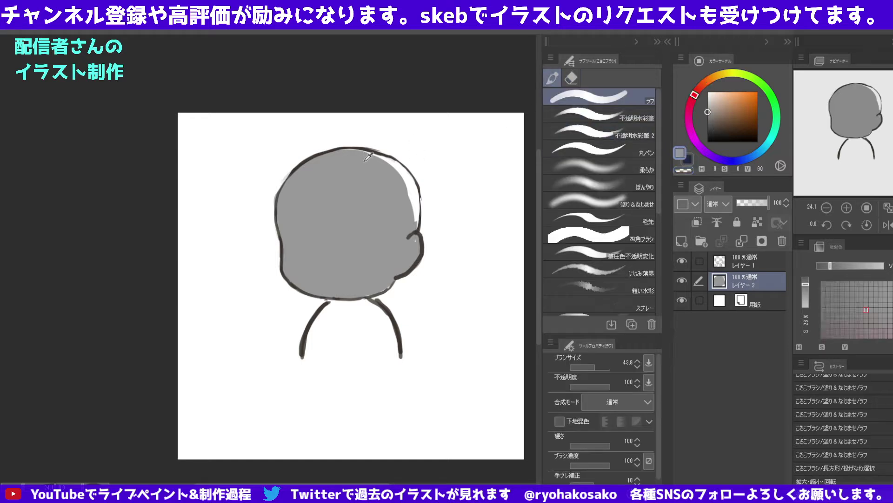
pyautogui.click(599, 148)
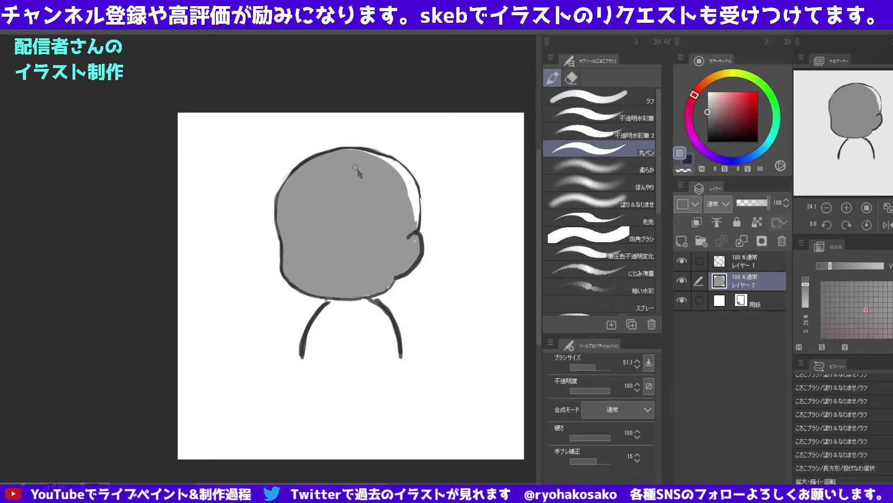
pyautogui.moveTo(357, 172)
pyautogui.mouseDown()
pyautogui.moveTo(385, 161)
pyautogui.moveTo(420, 214)
pyautogui.moveTo(421, 199)
pyautogui.moveTo(424, 234)
pyautogui.mouseUp()
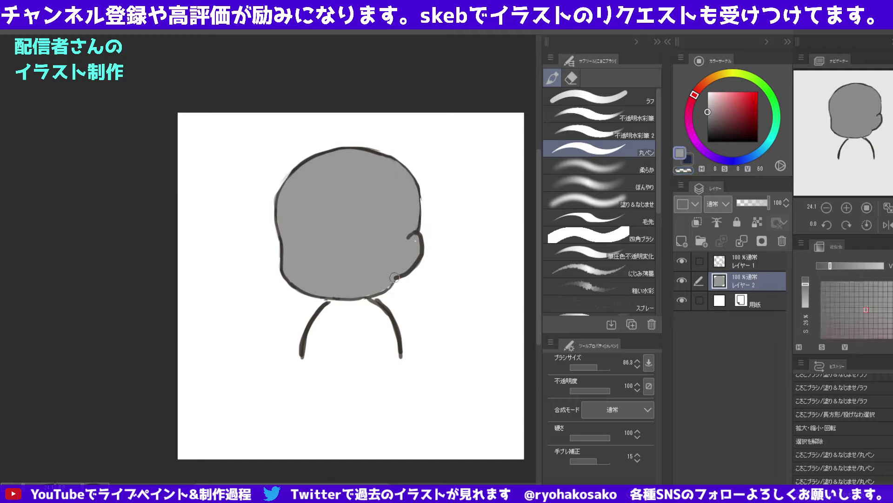
pyautogui.moveTo(381, 288); pyautogui.dragTo(358, 293)
pyautogui.moveTo(339, 265); pyautogui.dragTo(376, 240)
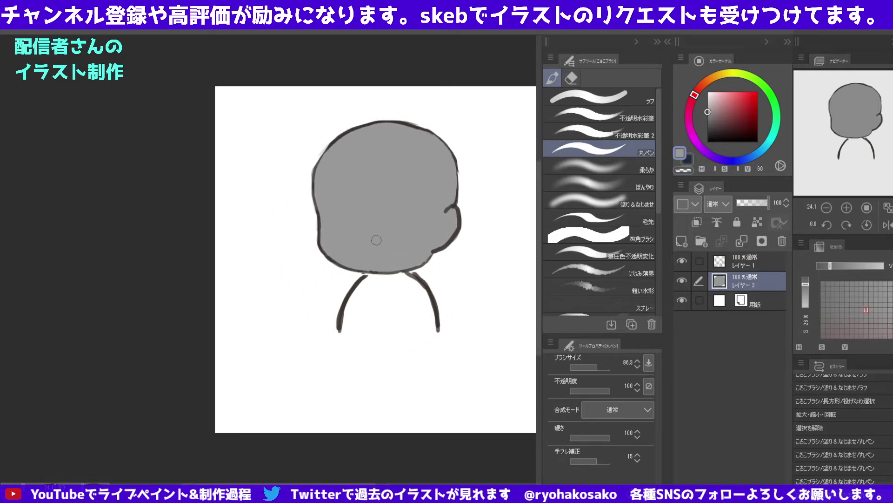
# Pick the plain eraser on the line-art layer.
pyautogui.click(571, 77)
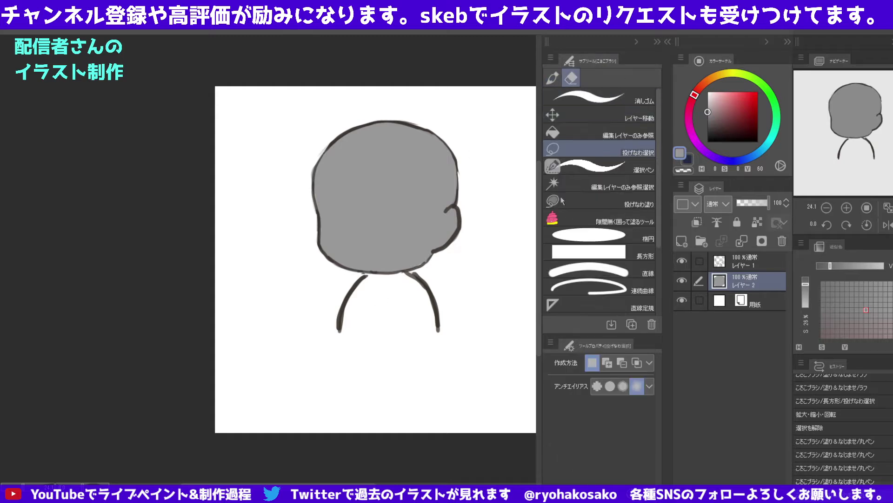
pyautogui.click(745, 261)
pyautogui.click(557, 104)
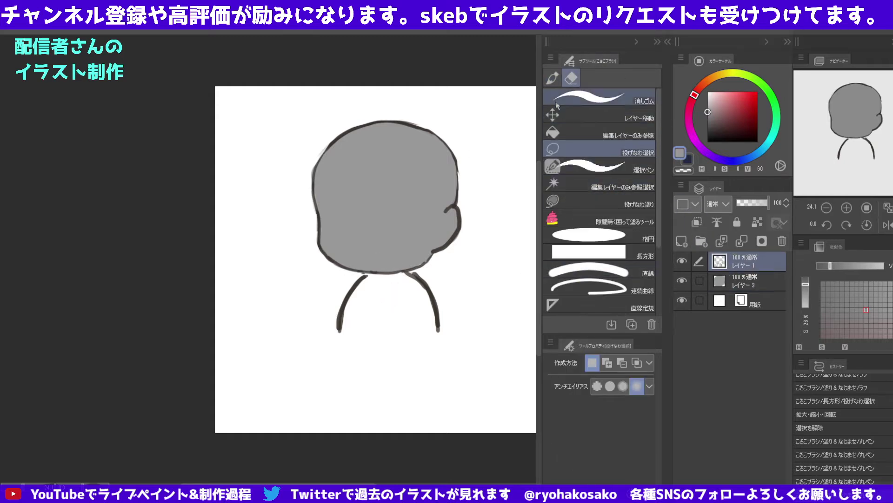
pyautogui.click(553, 77)
# Lower the line-art layer to 45% opacity and erase the old neck lines below the head.
pyautogui.hotkey('ctrl', 'z')
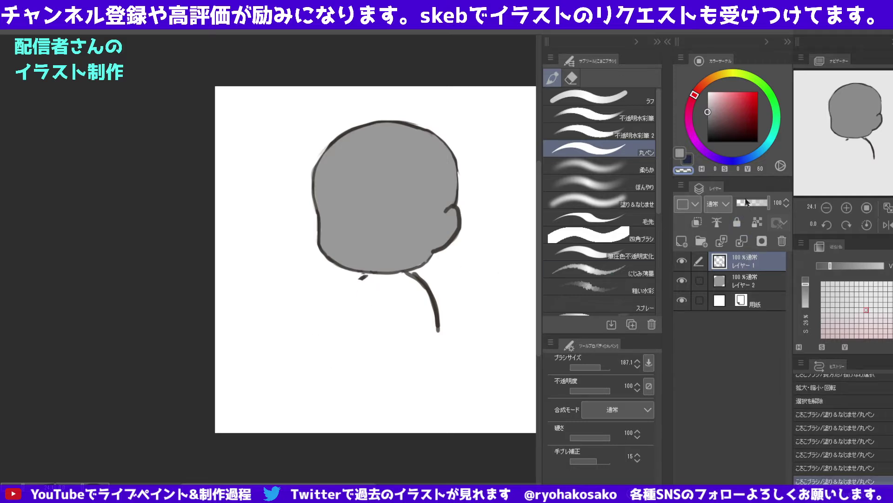
pyautogui.moveTo(748, 203); pyautogui.dragTo(749, 210)
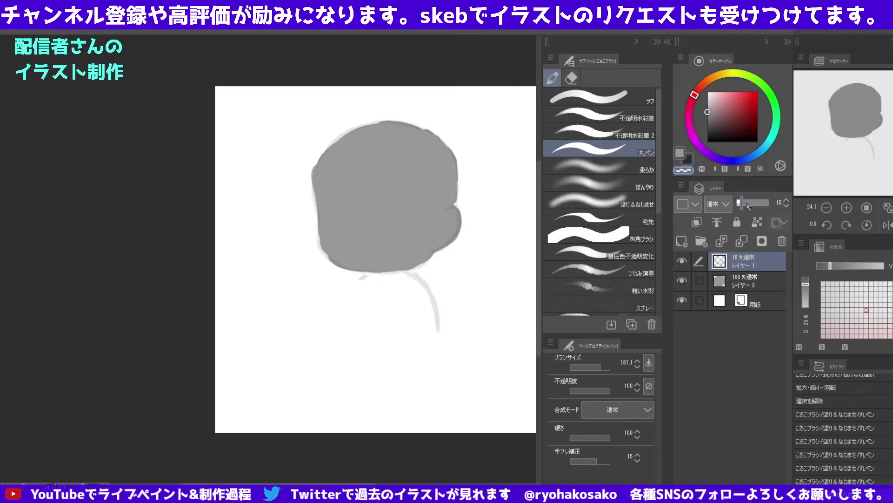
pyautogui.click(743, 281)
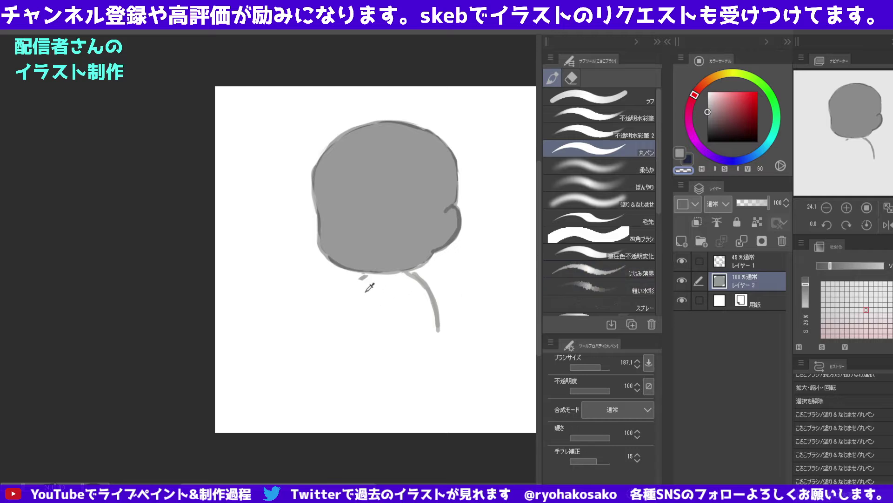
pyautogui.click(730, 260)
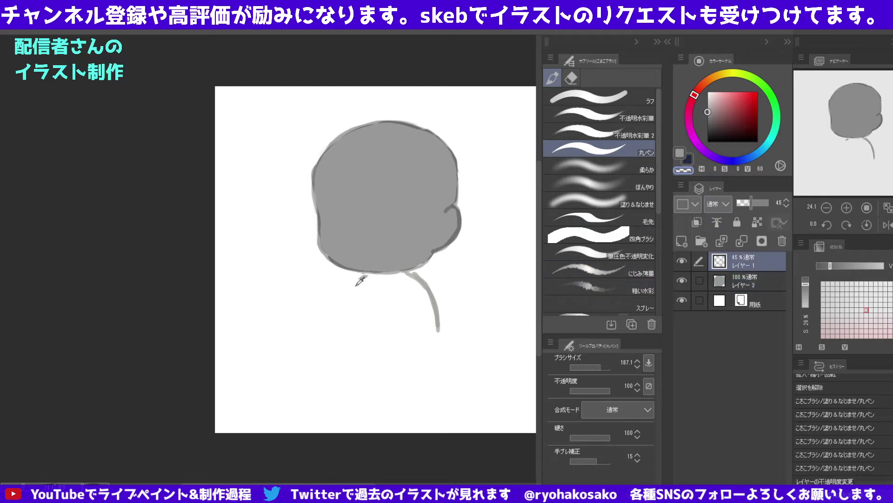
pyautogui.click(364, 279)
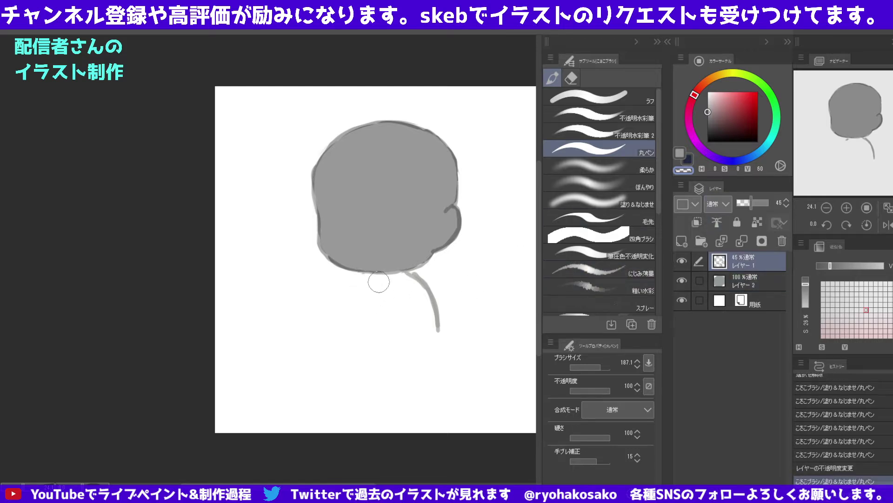
pyautogui.moveTo(368, 275); pyautogui.dragTo(438, 328)
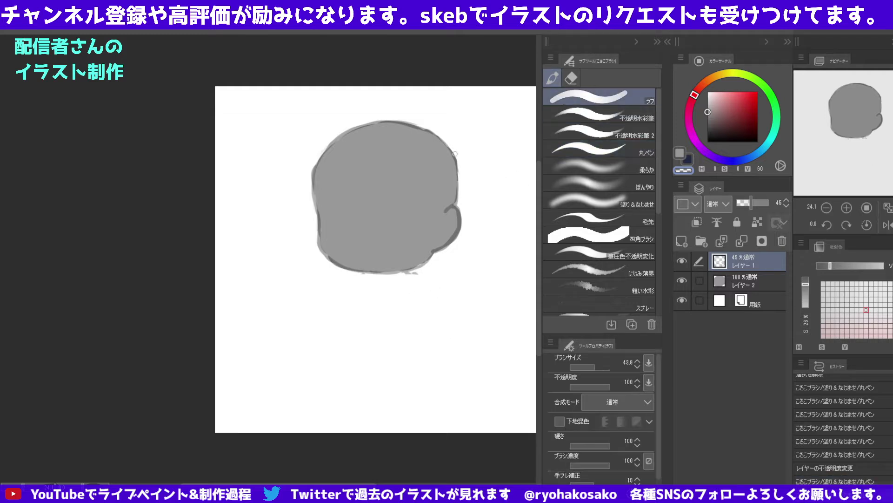
# With the dark brown rough brush at size 58.4, sketch and retry the left neck line.
pyautogui.click(588, 97)
pyautogui.press(']')
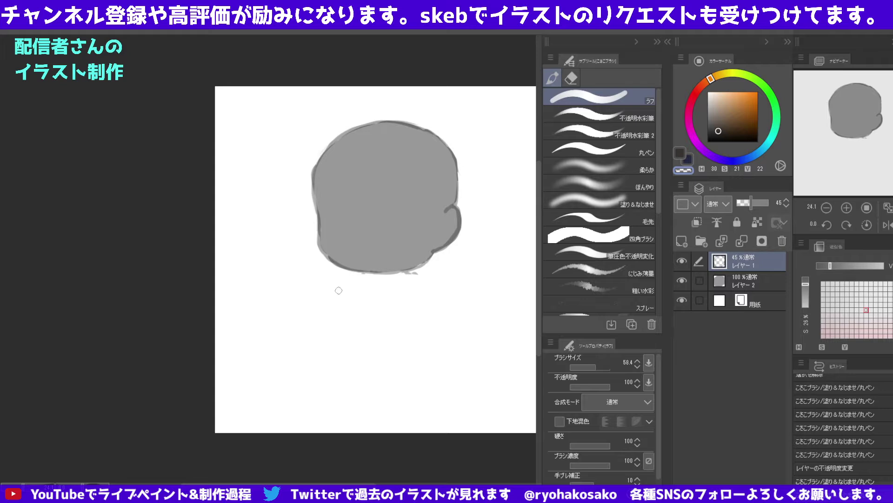
pyautogui.moveTo(360, 275); pyautogui.dragTo(338, 294)
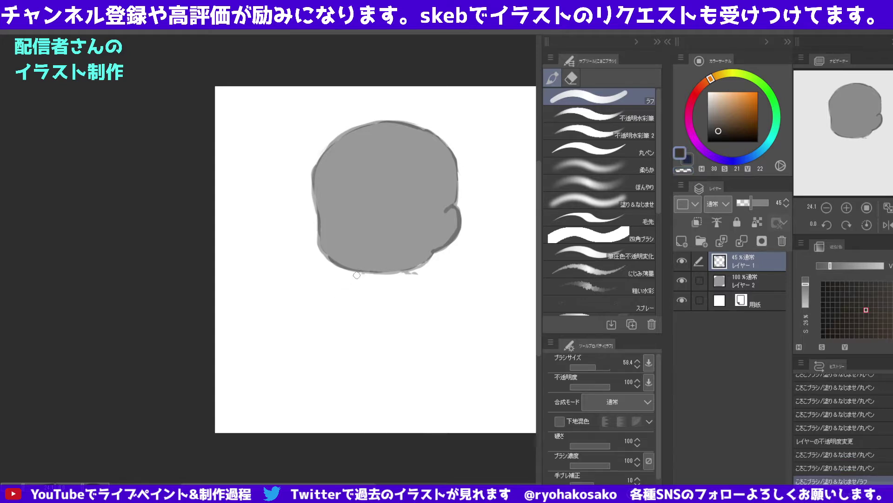
pyautogui.hotkey('ctrl', 'z')
pyautogui.moveTo(356, 275)
pyautogui.mouseDown()
pyautogui.moveTo(341, 291)
pyautogui.moveTo(338, 322)
pyautogui.mouseUp()
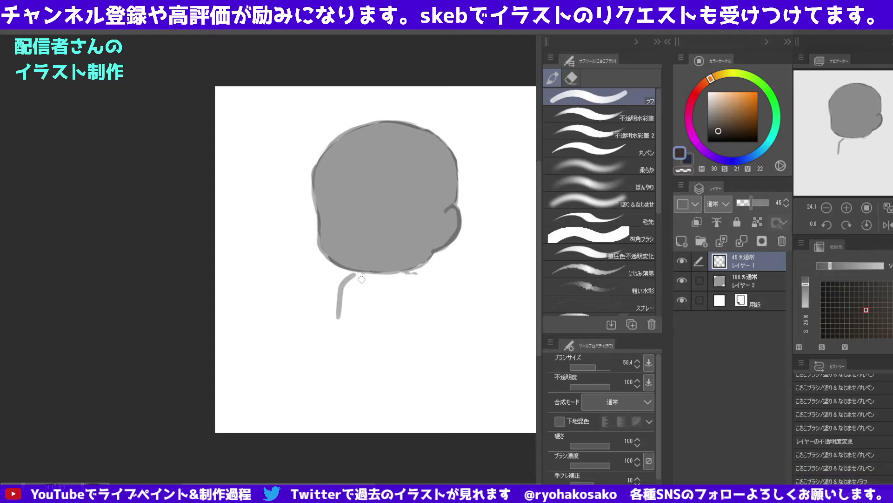
pyautogui.hotkey('ctrl', 'z')
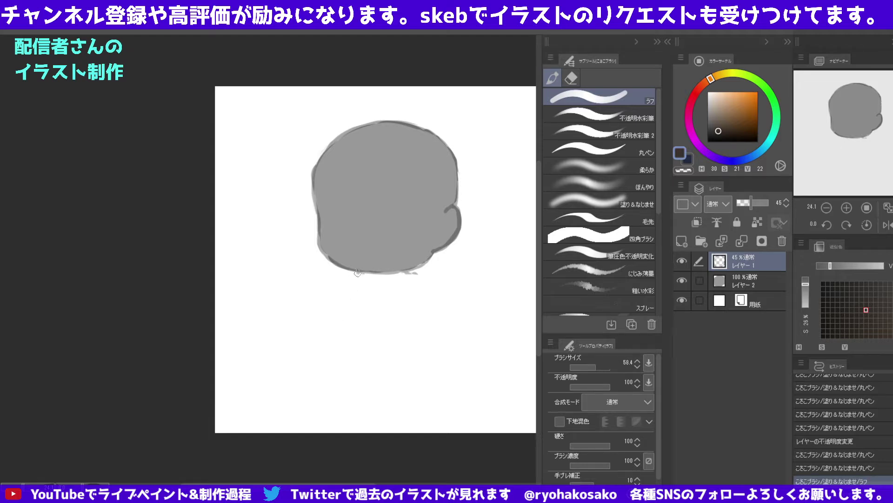
pyautogui.moveTo(361, 273); pyautogui.dragTo(340, 303)
pyautogui.hotkey('ctrl', 'z')
pyautogui.moveTo(360, 273); pyautogui.dragTo(341, 324)
pyautogui.hotkey('ctrl', 'z')
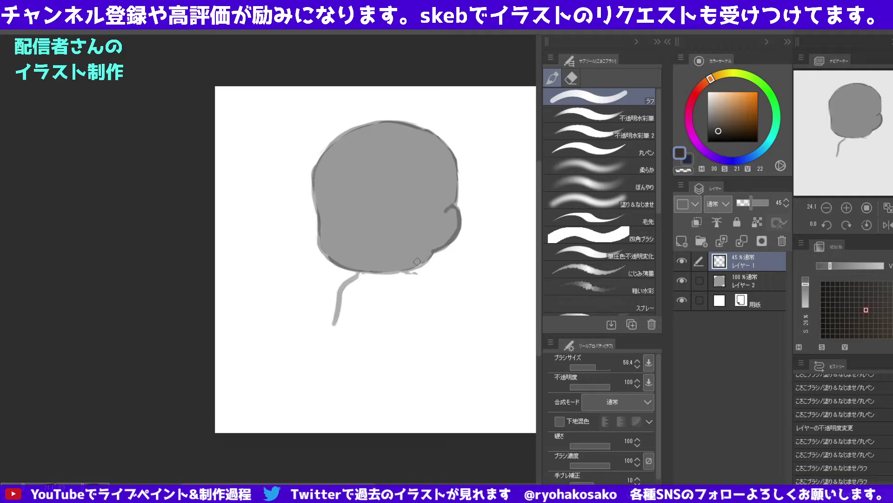
# Draw the right neck line down from the head and erase the stray left stroke.
pyautogui.moveTo(439, 262)
pyautogui.mouseDown()
pyautogui.moveTo(401, 279)
pyautogui.moveTo(424, 272)
pyautogui.moveTo(416, 274)
pyautogui.moveTo(435, 281)
pyautogui.moveTo(448, 320)
pyautogui.mouseUp()
pyautogui.hotkey('ctrl', 'z')
pyautogui.press('c')
pyautogui.press('c')
pyautogui.hotkey('ctrl', 'z')
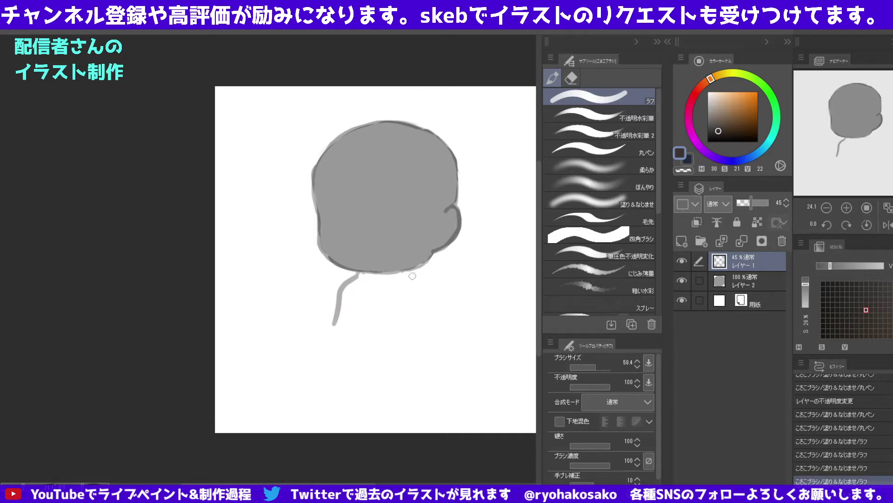
pyautogui.moveTo(411, 274); pyautogui.dragTo(446, 329)
pyautogui.press('c')
pyautogui.moveTo(329, 285)
pyautogui.mouseDown()
pyautogui.moveTo(335, 339)
pyautogui.moveTo(335, 303)
pyautogui.moveTo(356, 283)
pyautogui.moveTo(348, 279)
pyautogui.moveTo(337, 325)
pyautogui.mouseUp()
pyautogui.press('c')
# Redraw the left neck line toward the lower left, retrying until it sits right.
pyautogui.hotkey('ctrl', 'z')
pyautogui.hotkey('ctrl', 'z')
pyautogui.moveTo(361, 273)
pyautogui.mouseDown()
pyautogui.moveTo(341, 300)
pyautogui.moveTo(338, 334)
pyautogui.mouseUp()
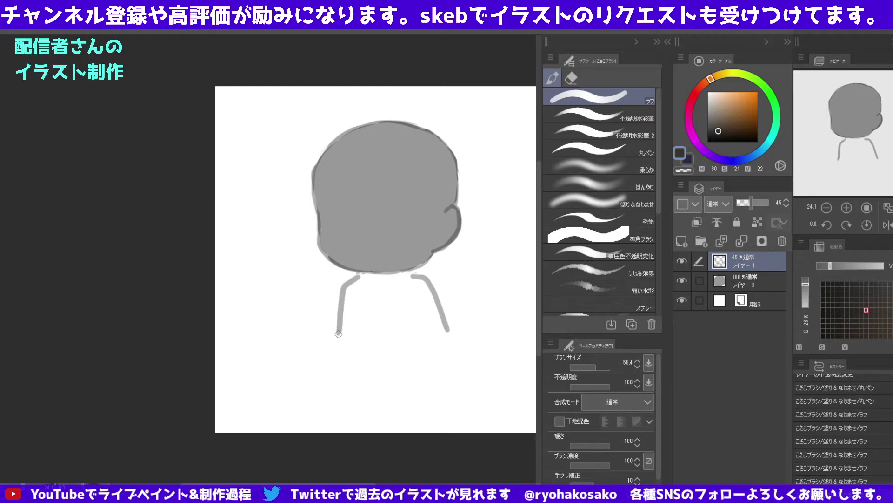
pyautogui.hotkey('ctrl', 'z')
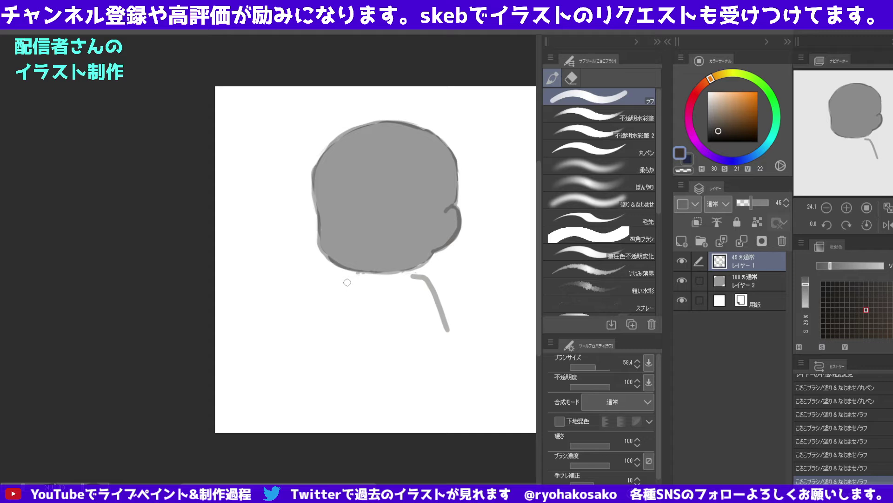
pyautogui.moveTo(351, 279); pyautogui.dragTo(338, 326)
pyautogui.hotkey('ctrl', 'z')
pyautogui.moveTo(352, 277); pyautogui.dragTo(331, 342)
pyautogui.hotkey('ctrl', 'z')
pyautogui.hotkey('ctrl', 'z')
pyautogui.moveTo(358, 279); pyautogui.dragTo(335, 330)
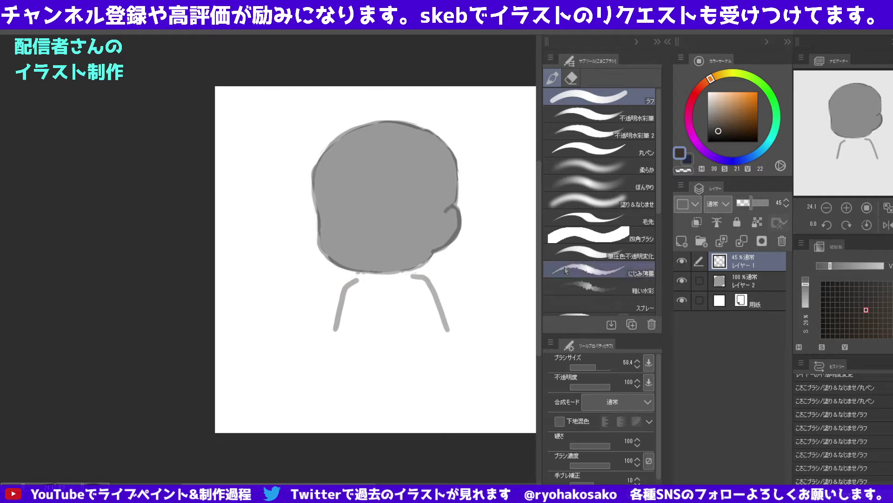
# Toggle the sketch lines off and on to check the base, then activate the sketch layer.
pyautogui.click(735, 279)
pyautogui.click(682, 261)
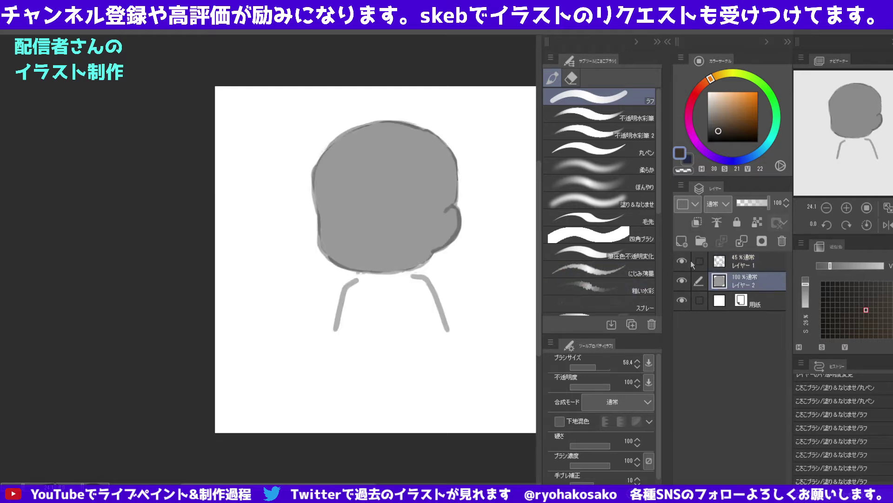
pyautogui.click(736, 261)
pyautogui.click(742, 281)
pyautogui.click(744, 262)
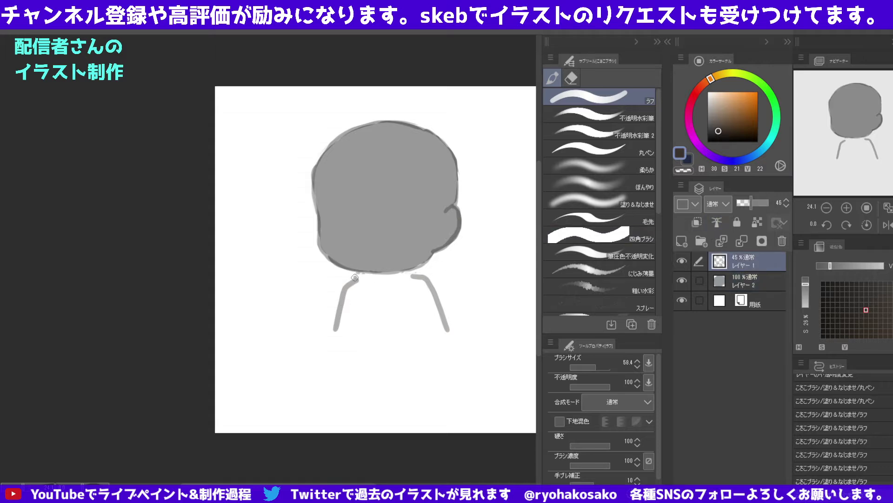
# Redraw the left neck line darker and longer, and erase part of the right shoulder line.
pyautogui.moveTo(355, 277); pyautogui.dragTo(336, 328)
pyautogui.hotkey('ctrl', 'z')
pyautogui.moveTo(356, 280); pyautogui.dragTo(337, 337)
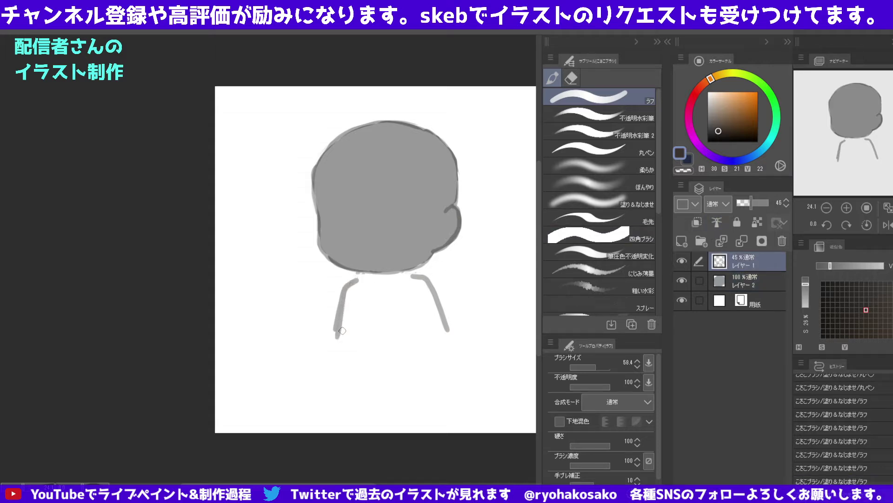
pyautogui.click(726, 284)
pyautogui.press('c')
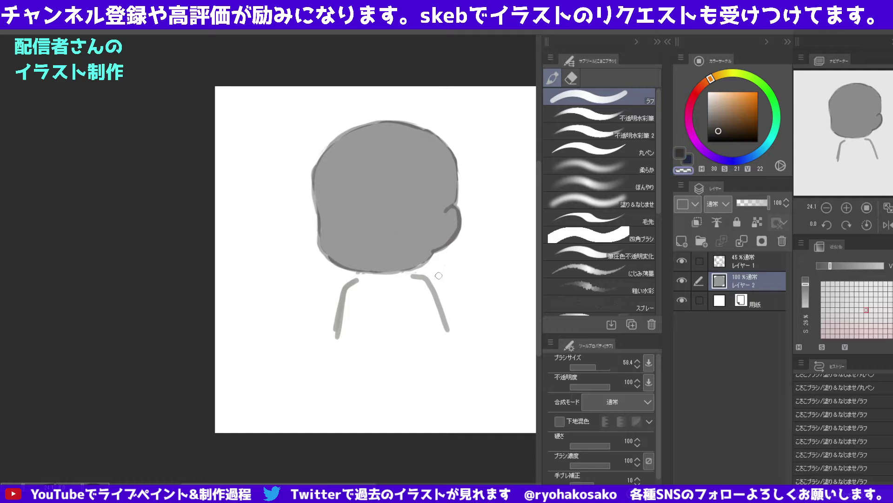
pyautogui.click(438, 300)
pyautogui.hotkey('alt', ']')
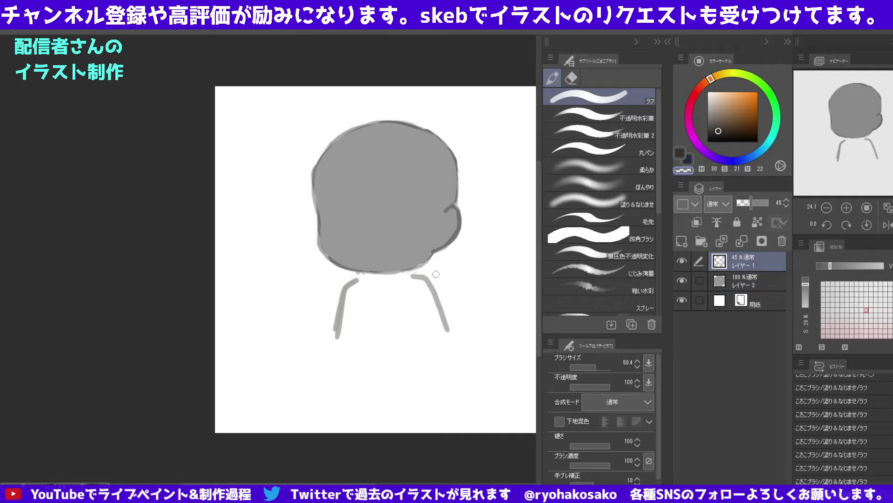
pyautogui.moveTo(434, 274)
pyautogui.mouseDown()
pyautogui.moveTo(443, 320)
pyautogui.moveTo(425, 281)
pyautogui.moveTo(440, 338)
pyautogui.mouseUp()
pyautogui.press('c')
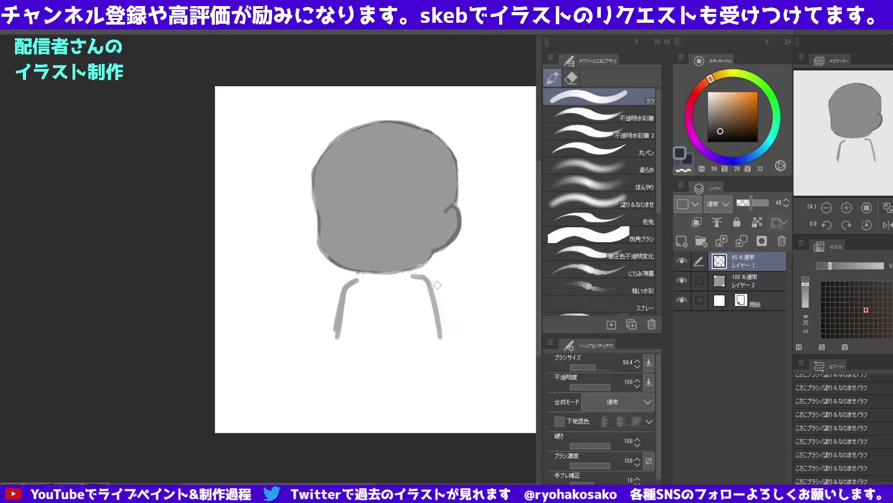
# Lasso the shoulder lines, scale them down to about 93%, confirm and deselect.
pyautogui.press('c')
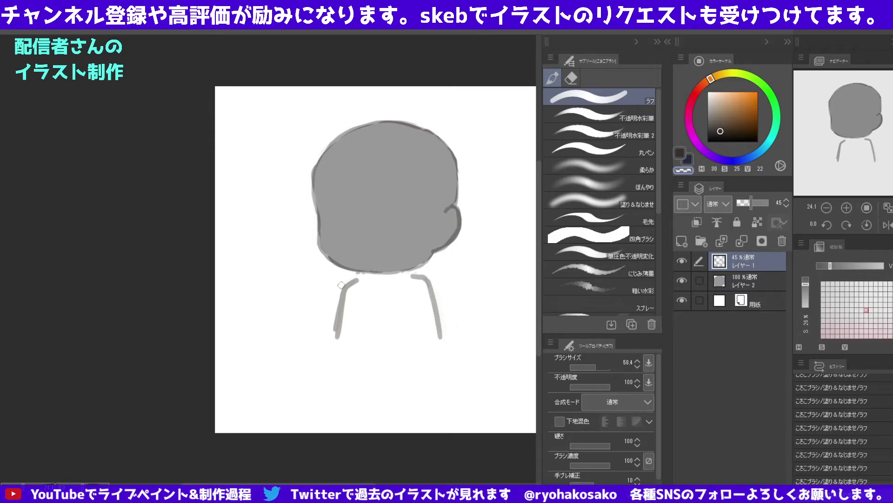
pyautogui.press('e')
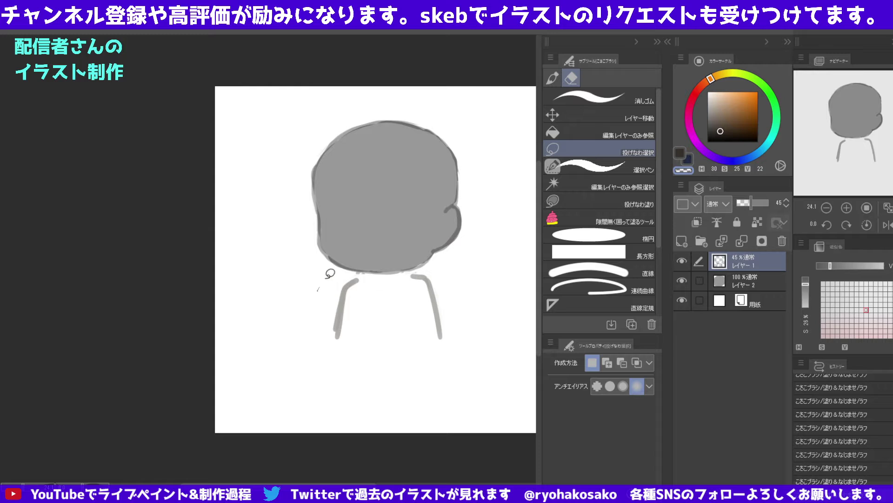
pyautogui.moveTo(330, 274)
pyautogui.mouseDown()
pyautogui.moveTo(331, 370)
pyautogui.moveTo(317, 297)
pyautogui.mouseUp()
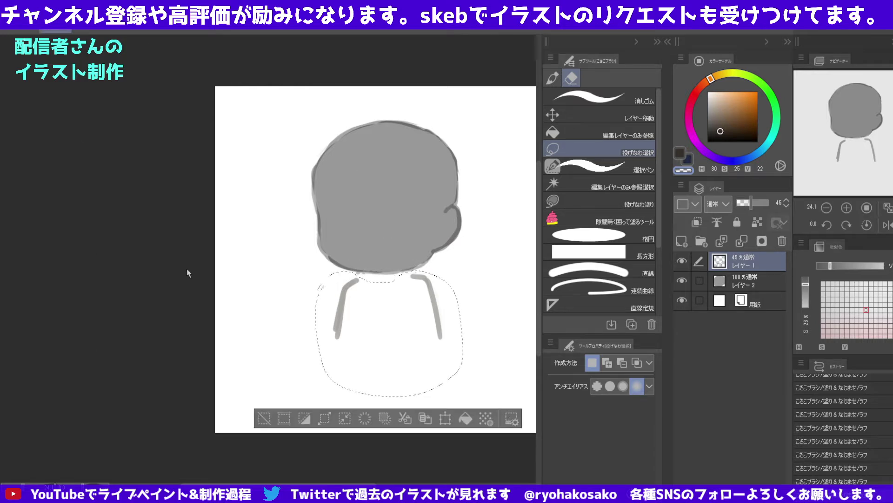
pyautogui.hotkey('ctrl', 't')
pyautogui.moveTo(389, 396); pyautogui.dragTo(388, 385)
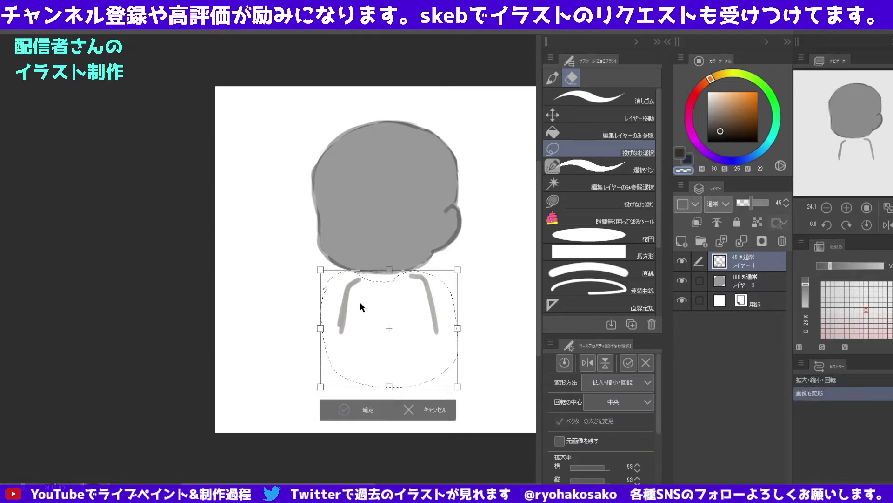
pyautogui.press('Return')
pyautogui.hotkey('ctrl', 'd')
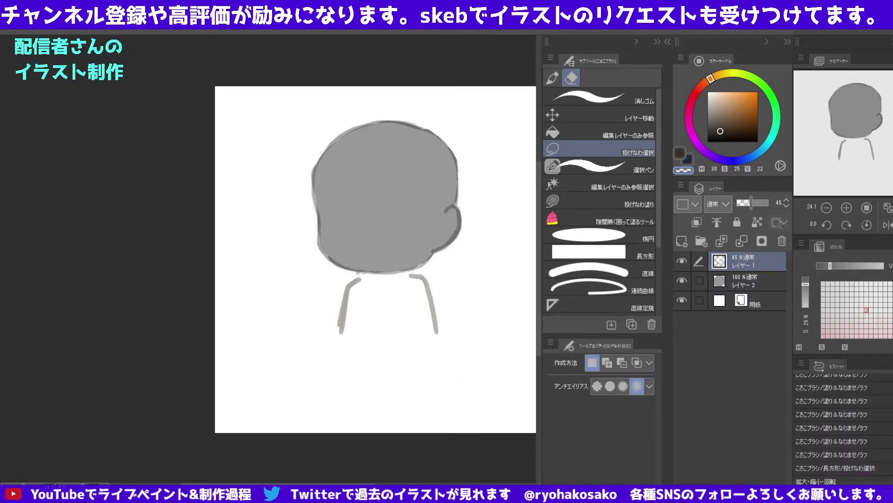
# Paint a solid grey torso beneath the head with the round pen, flattening its bottom edge.
pyautogui.click(740, 280)
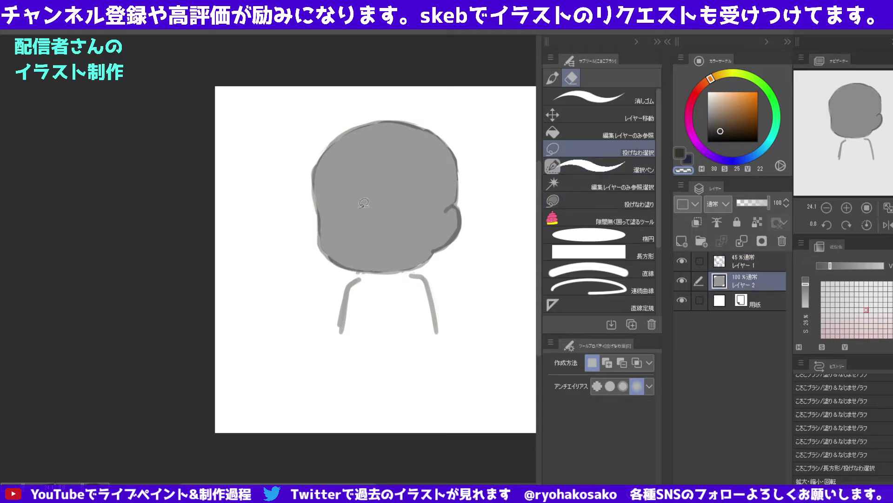
pyautogui.press('p')
pyautogui.keyDown('alt'); pyautogui.click(350, 243); pyautogui.keyUp('alt')
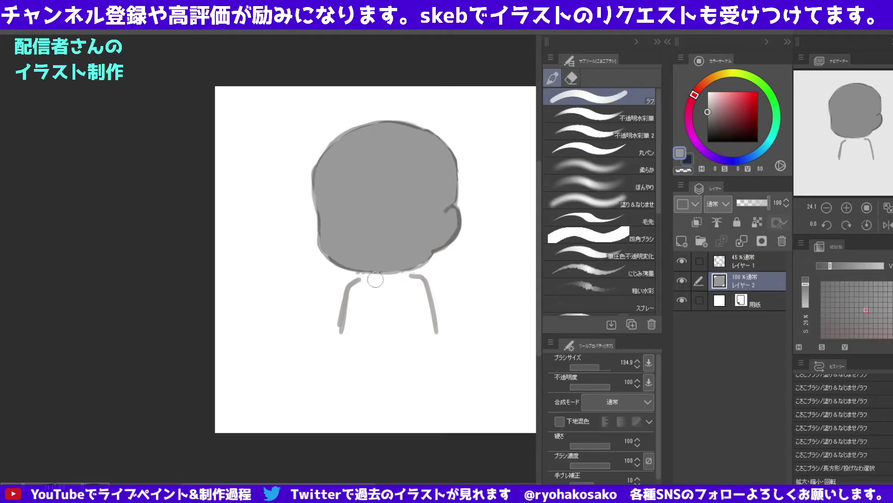
pyautogui.moveTo(375, 279)
pyautogui.mouseDown()
pyautogui.moveTo(356, 286)
pyautogui.moveTo(344, 331)
pyautogui.moveTo(356, 287)
pyautogui.moveTo(395, 276)
pyautogui.moveTo(424, 285)
pyautogui.moveTo(432, 331)
pyautogui.moveTo(400, 302)
pyautogui.moveTo(363, 298)
pyautogui.moveTo(418, 288)
pyautogui.moveTo(368, 298)
pyautogui.moveTo(397, 293)
pyautogui.moveTo(415, 317)
pyautogui.moveTo(363, 321)
pyautogui.moveTo(358, 289)
pyautogui.moveTo(375, 300)
pyautogui.moveTo(405, 294)
pyautogui.moveTo(425, 321)
pyautogui.moveTo(379, 303)
pyautogui.moveTo(365, 325)
pyautogui.moveTo(432, 328)
pyautogui.mouseUp()
pyautogui.hotkey('ctrl', 'z')
pyautogui.click(600, 149)
pyautogui.press('c')
pyautogui.moveTo(344, 342)
pyautogui.mouseDown()
pyautogui.moveTo(432, 345)
pyautogui.moveTo(398, 326)
pyautogui.mouseUp()
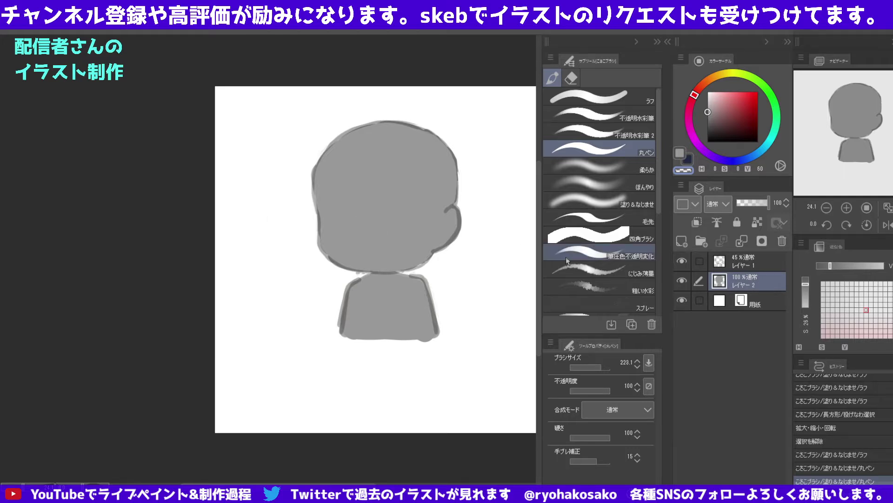
# Lasso the torso on both layers and free-transform it to 113% height.
pyautogui.keyDown('ctrl'); pyautogui.click(743, 263); pyautogui.keyUp('ctrl')
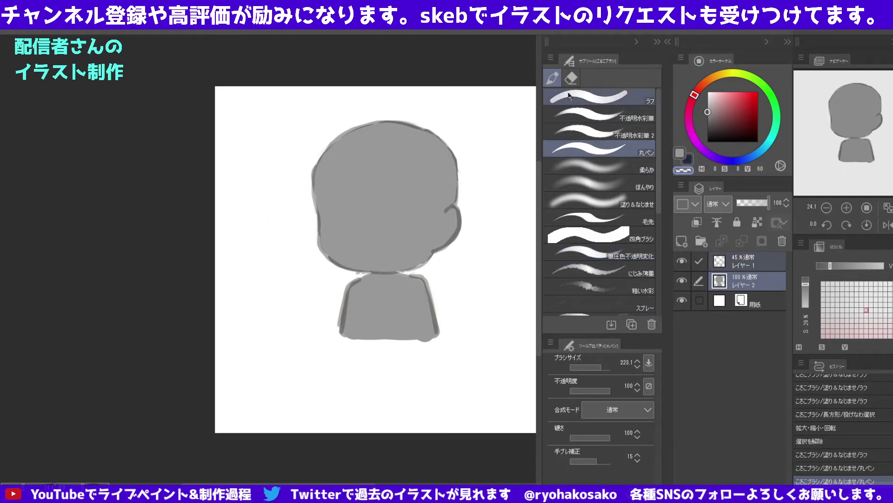
pyautogui.click(571, 78)
pyautogui.click(561, 148)
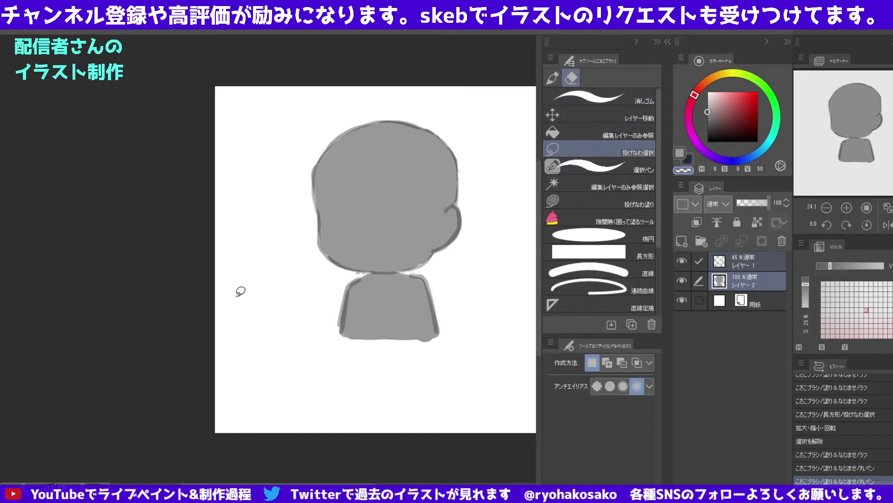
pyautogui.moveTo(331, 296)
pyautogui.mouseDown()
pyautogui.moveTo(378, 269)
pyautogui.moveTo(417, 266)
pyautogui.mouseUp()
pyautogui.moveTo(342, 282)
pyautogui.mouseDown()
pyautogui.moveTo(457, 300)
pyautogui.moveTo(344, 281)
pyautogui.mouseUp()
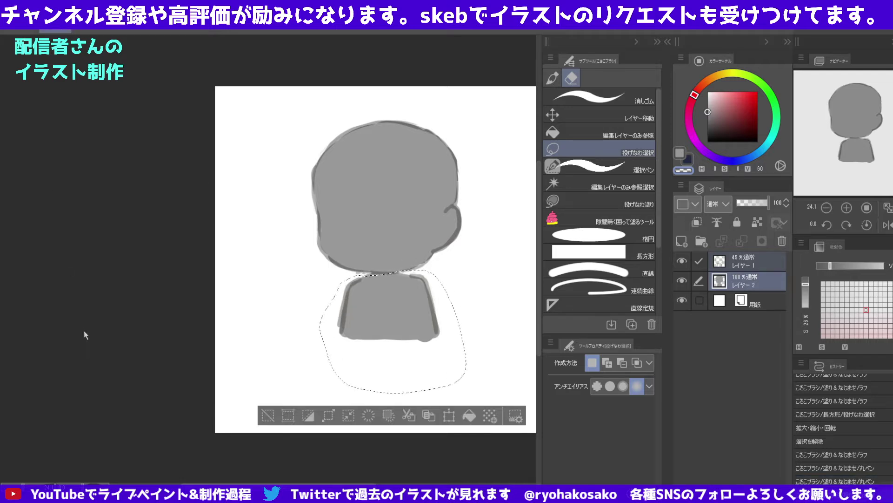
pyautogui.hotkey('ctrl', 'shift', 't')
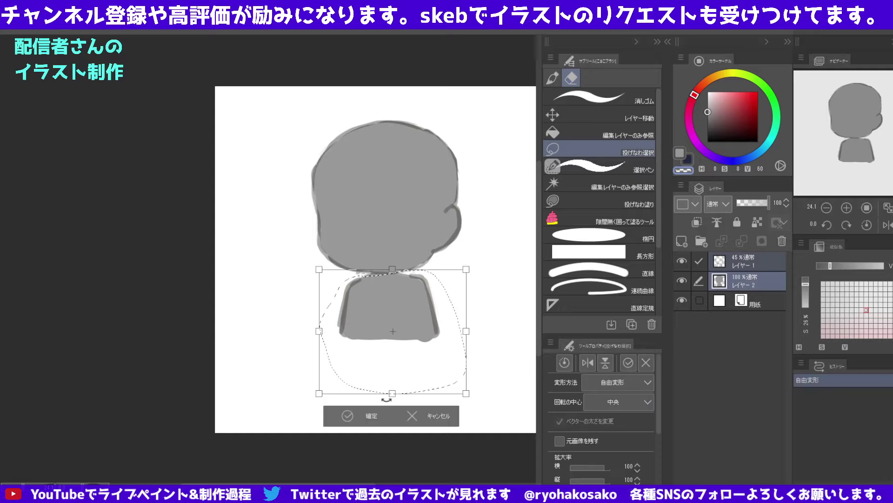
pyautogui.moveTo(392, 395); pyautogui.dragTo(394, 410)
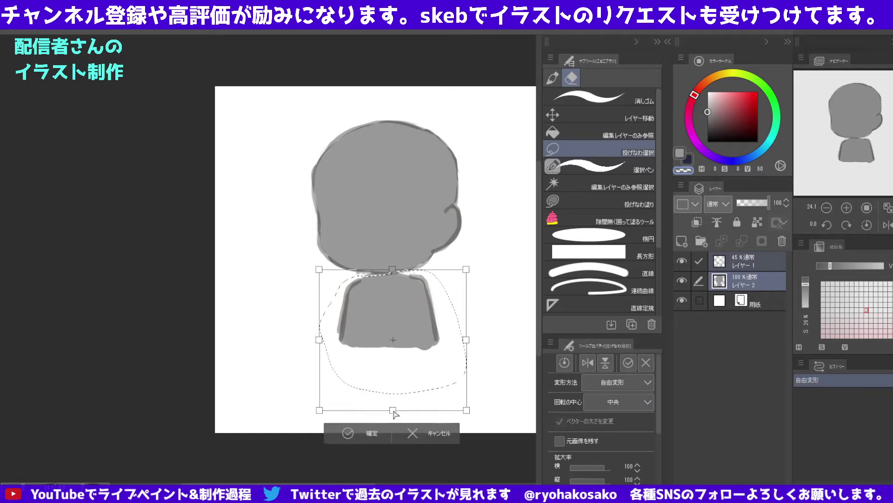
pyautogui.moveTo(393, 413); pyautogui.dragTo(391, 409)
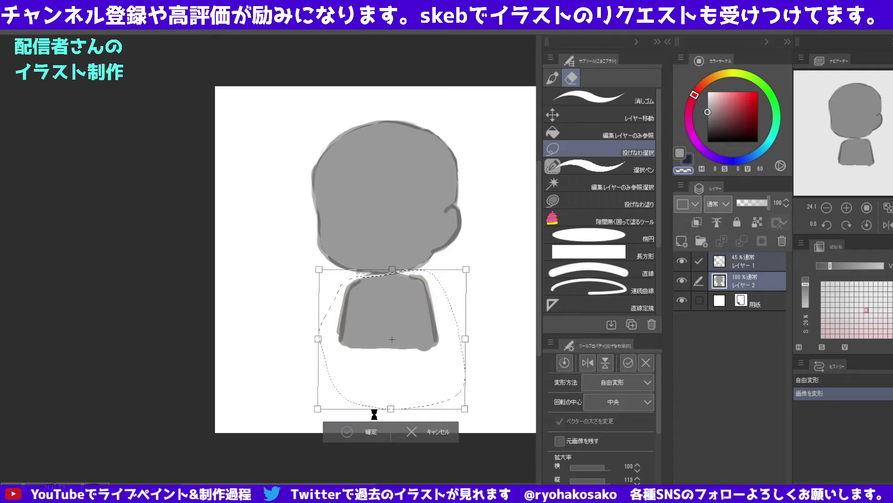
pyautogui.press('Return')
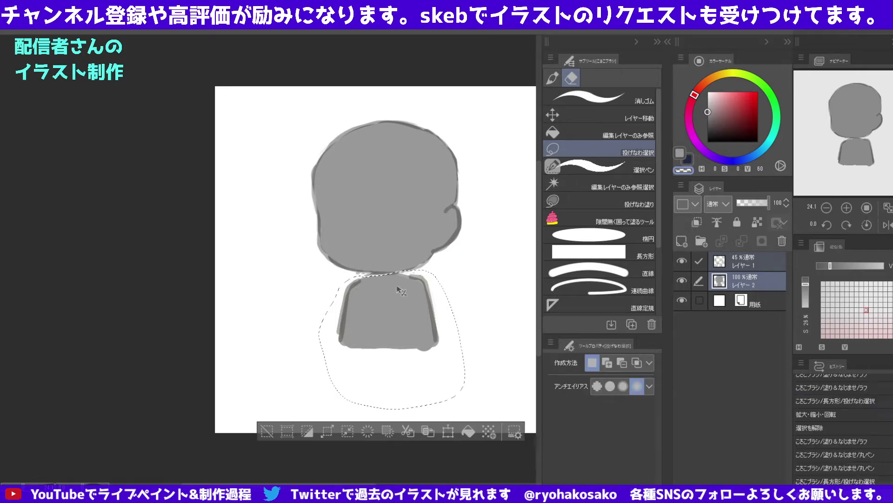
pyautogui.hotkey('ctrl', 'd')
# Nudge the selected torso slightly into place with Layer Move.
pyautogui.moveTo(354, 277); pyautogui.dragTo(421, 271)
pyautogui.click(601, 116)
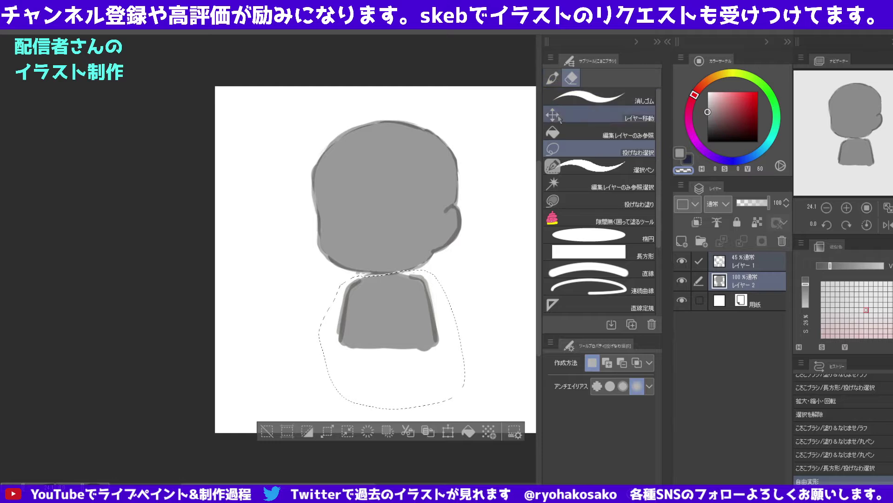
pyautogui.moveTo(412, 335); pyautogui.dragTo(414, 336)
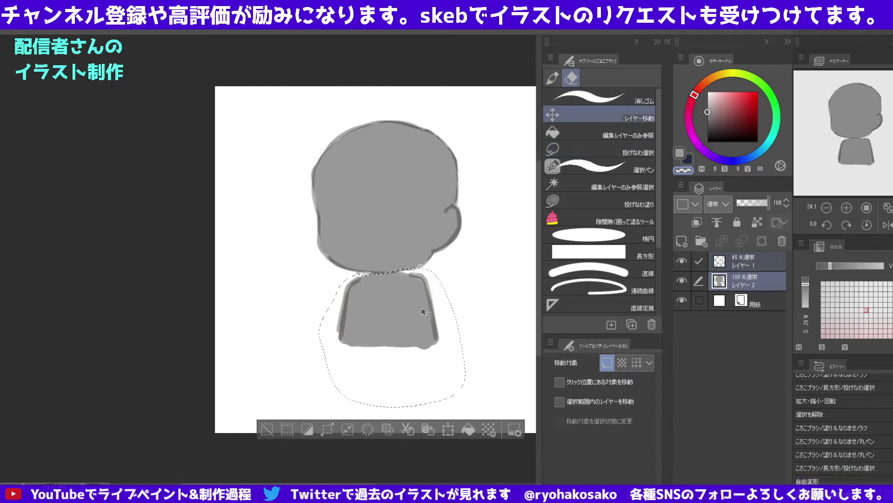
pyautogui.click(728, 267)
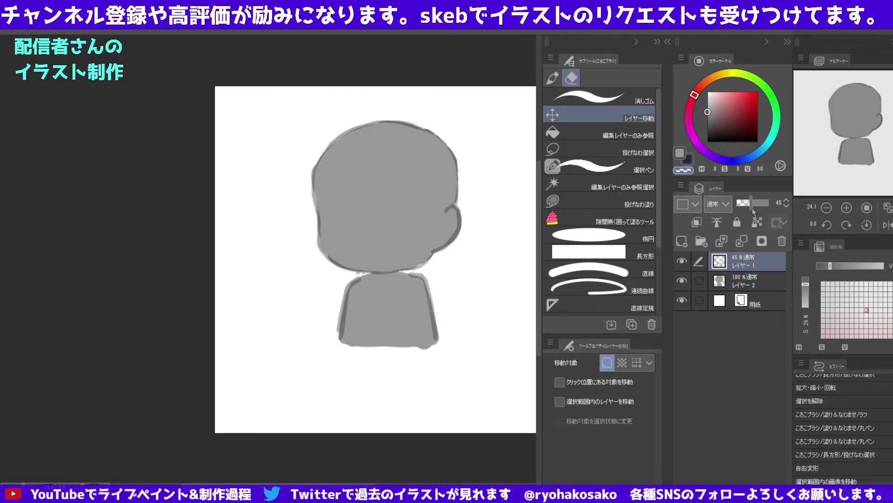
# Raise the sketch layer to 100% opacity and set up a small rough brush in the dark line colour.
pyautogui.hotkey('ctrl', 'd')
pyautogui.moveTo(752, 204); pyautogui.dragTo(770, 203)
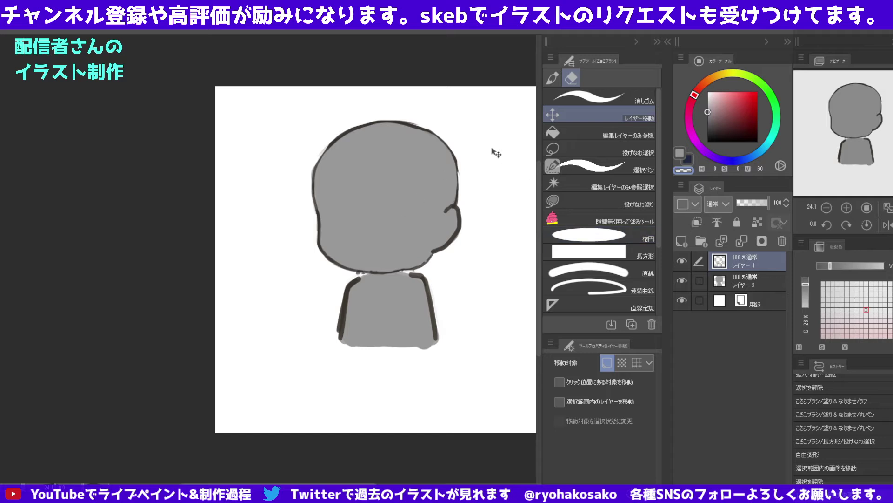
pyautogui.click(731, 281)
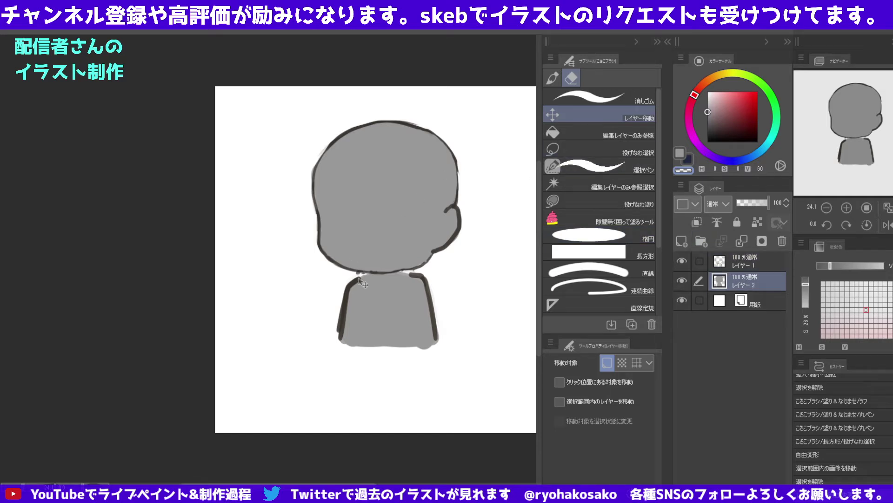
pyautogui.press('b')
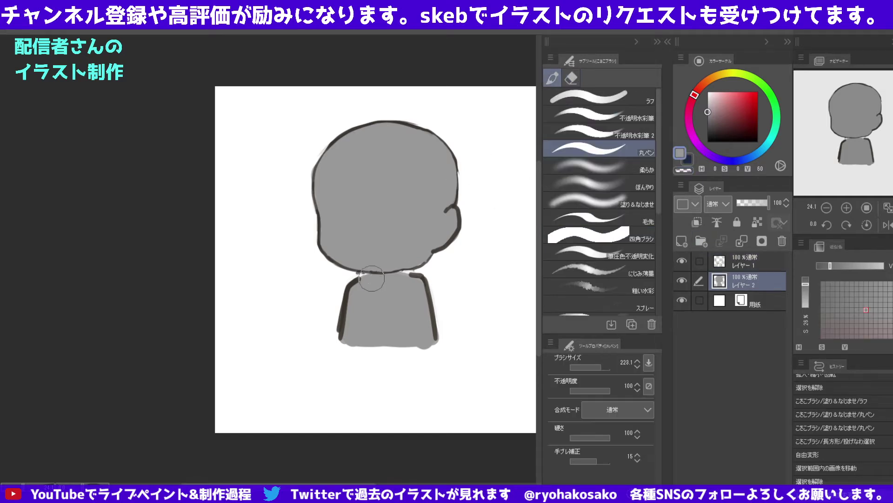
pyautogui.hotkey('alt', ']')
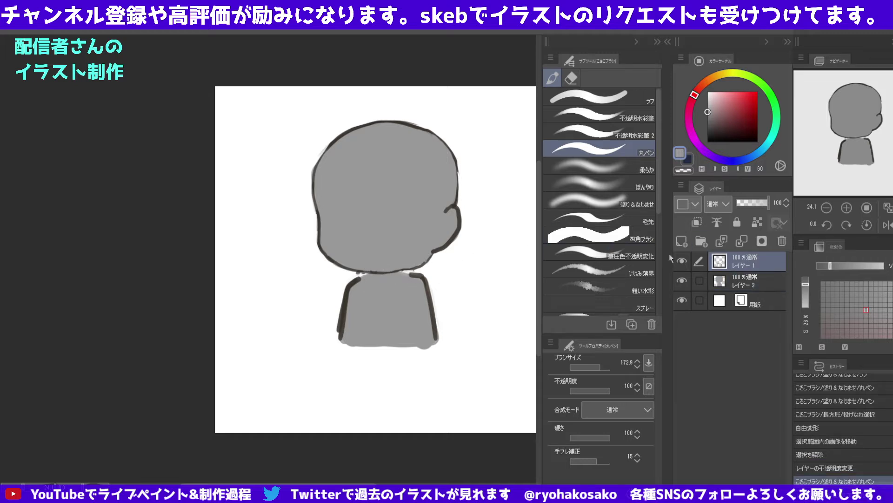
pyautogui.keyDown('alt'); pyautogui.click(357, 281); pyautogui.keyUp('alt')
pyautogui.moveTo(357, 281); pyautogui.dragTo(351, 280)
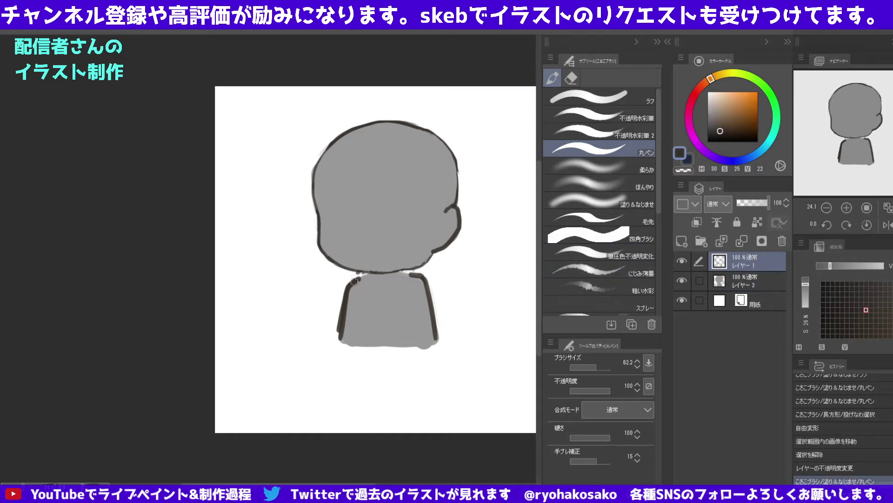
pyautogui.click(591, 97)
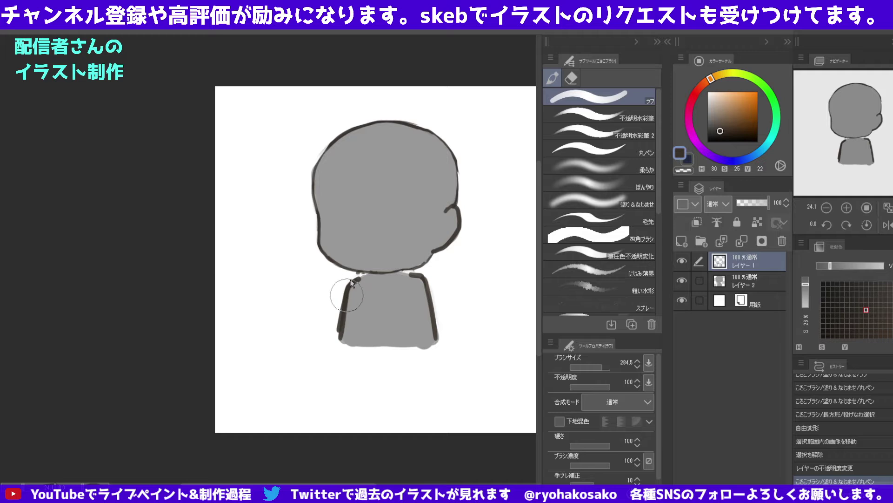
pyautogui.moveTo(351, 282)
pyautogui.mouseDown()
pyautogui.moveTo(345, 290)
pyautogui.moveTo(356, 284)
pyautogui.moveTo(346, 283)
pyautogui.mouseUp()
# Stroke the outline from the jaw down the neck and shoulder, undoing misplaced lines.
pyautogui.moveTo(402, 271); pyautogui.dragTo(421, 278)
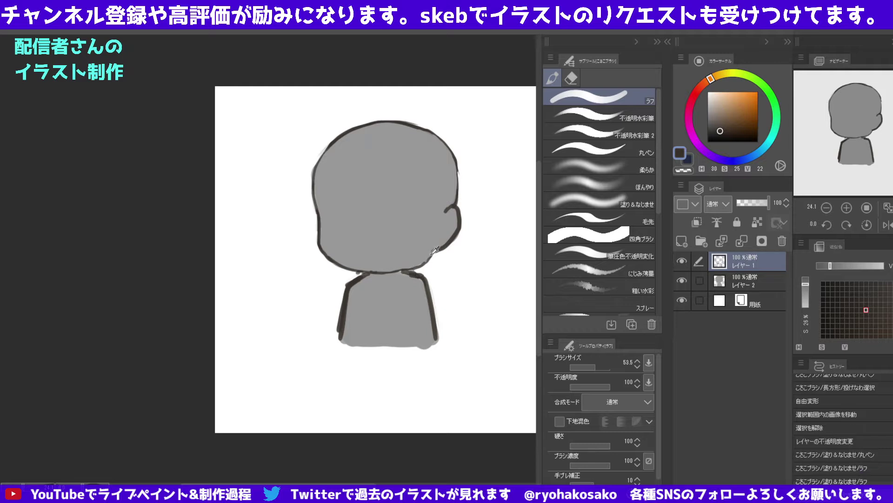
pyautogui.moveTo(439, 245)
pyautogui.mouseDown()
pyautogui.moveTo(427, 258)
pyautogui.moveTo(348, 277)
pyautogui.mouseUp()
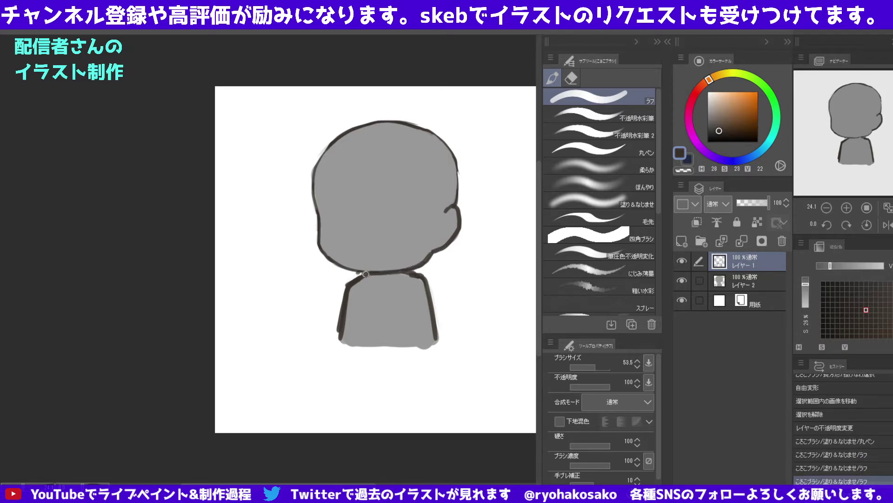
pyautogui.hotkey('ctrl', 'z')
pyautogui.moveTo(435, 251); pyautogui.dragTo(347, 273)
pyautogui.hotkey('ctrl', 'z')
pyautogui.moveTo(436, 249)
pyautogui.mouseDown()
pyautogui.moveTo(398, 270)
pyautogui.moveTo(353, 273)
pyautogui.mouseUp()
pyautogui.hotkey('ctrl', 'z')
pyautogui.moveTo(387, 207)
pyautogui.mouseDown()
pyautogui.moveTo(250, 196)
pyautogui.moveTo(280, 138)
pyautogui.moveTo(324, 191)
pyautogui.moveTo(324, 211)
pyautogui.mouseUp()
pyautogui.hotkey('ctrl', 'z')
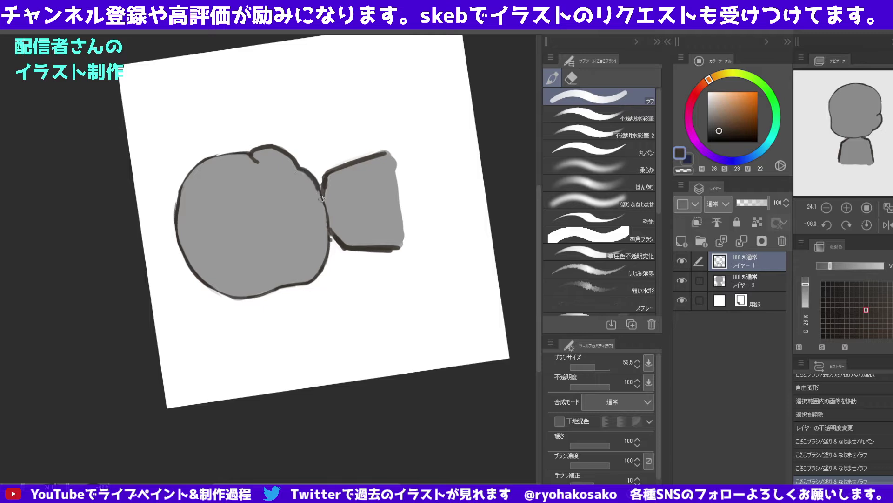
# Redraw the head's side outline darker down to the neck.
pyautogui.hotkey('ctrl', 'z')
pyautogui.moveTo(298, 166)
pyautogui.mouseDown()
pyautogui.moveTo(327, 218)
pyautogui.moveTo(323, 256)
pyautogui.mouseUp()
pyautogui.moveTo(327, 214); pyautogui.dragTo(324, 255)
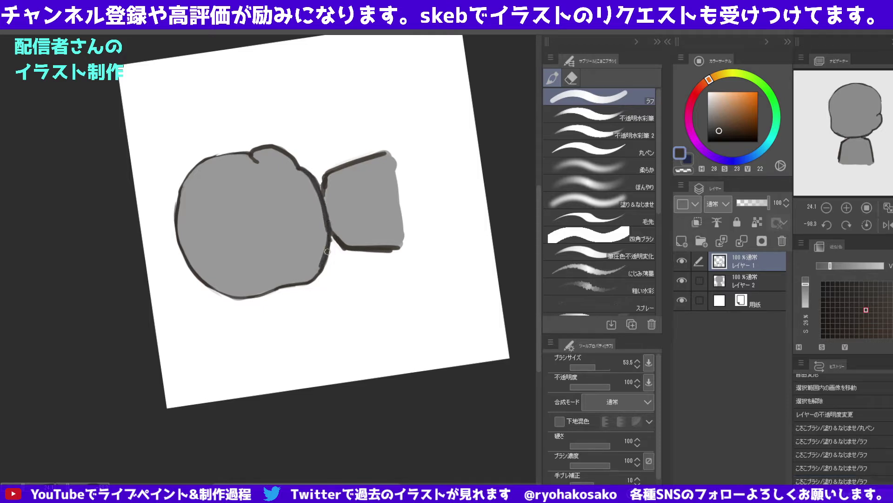
pyautogui.hotkey('ctrl', 'z')
pyautogui.moveTo(328, 215); pyautogui.dragTo(316, 274)
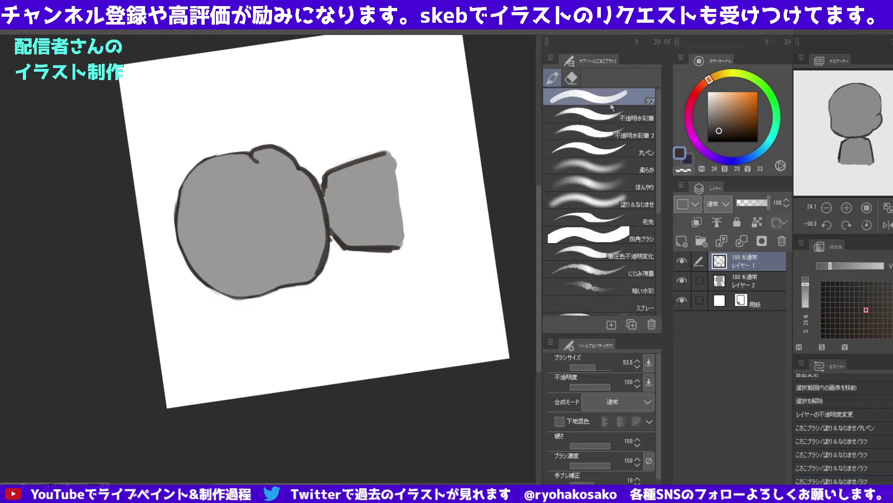
# Smooth the lower head outline using the opaque watercolour brush in transparent colour.
pyautogui.click(600, 114)
pyautogui.press('c')
pyautogui.moveTo(315, 201)
pyautogui.mouseDown()
pyautogui.moveTo(303, 174)
pyautogui.moveTo(319, 204)
pyautogui.mouseUp()
pyautogui.moveTo(303, 173)
pyautogui.mouseDown()
pyautogui.moveTo(325, 235)
pyautogui.moveTo(312, 271)
pyautogui.mouseUp()
pyautogui.moveTo(323, 230); pyautogui.dragTo(307, 279)
pyautogui.moveTo(325, 249); pyautogui.dragTo(308, 280)
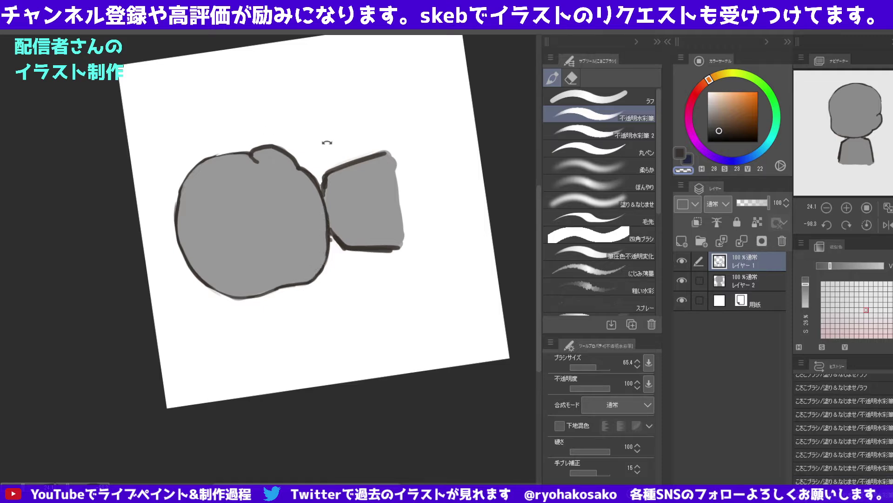
# With the view upright and brush size 31.8, touch up the ear and left head outline.
pyautogui.moveTo(327, 141); pyautogui.dragTo(301, 102)
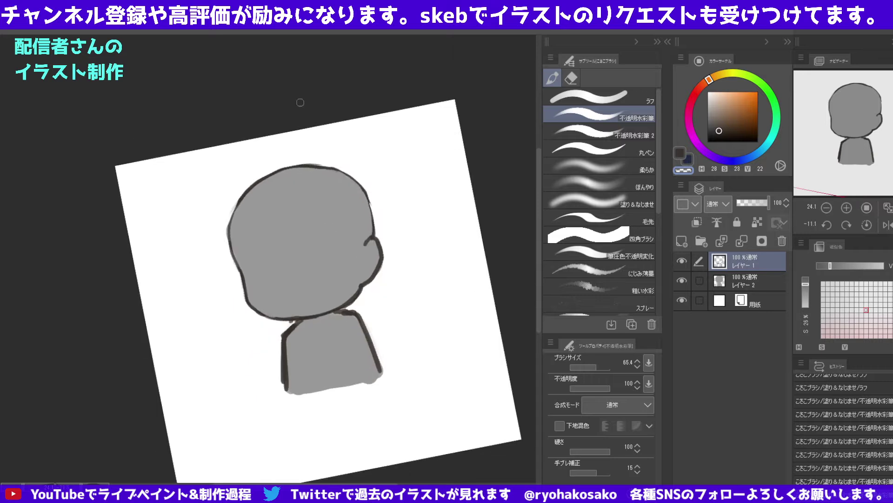
pyautogui.moveTo(371, 252)
pyautogui.mouseDown()
pyautogui.moveTo(372, 242)
pyautogui.moveTo(374, 274)
pyautogui.mouseUp()
pyautogui.moveTo(375, 242); pyautogui.dragTo(377, 244)
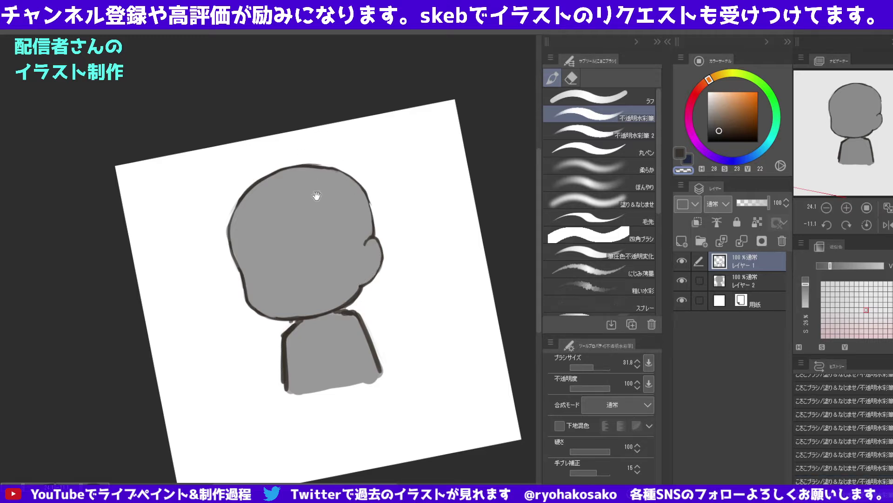
pyautogui.moveTo(317, 195); pyautogui.dragTo(380, 193)
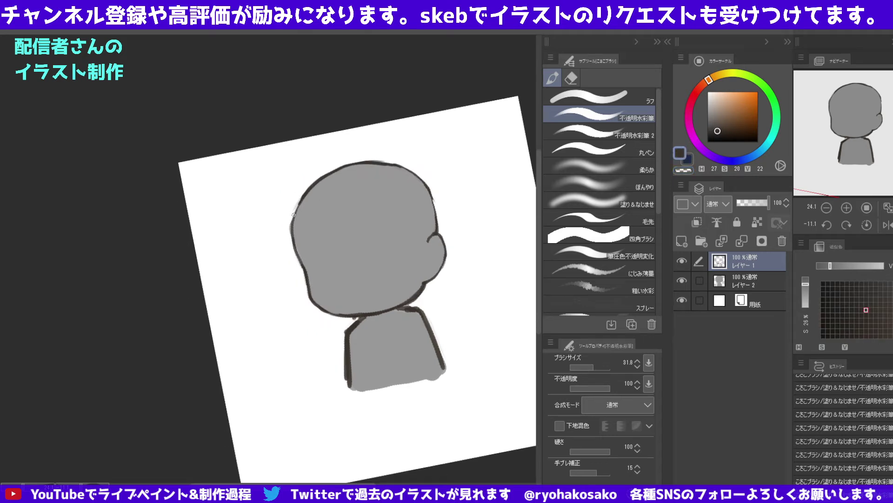
pyautogui.moveTo(293, 214); pyautogui.dragTo(300, 202)
pyautogui.moveTo(295, 246); pyautogui.dragTo(293, 227)
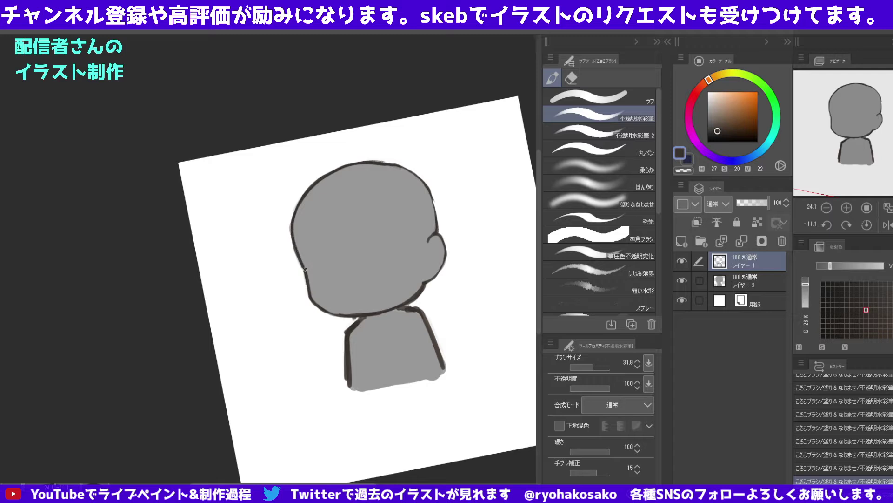
pyautogui.moveTo(305, 269); pyautogui.dragTo(308, 276)
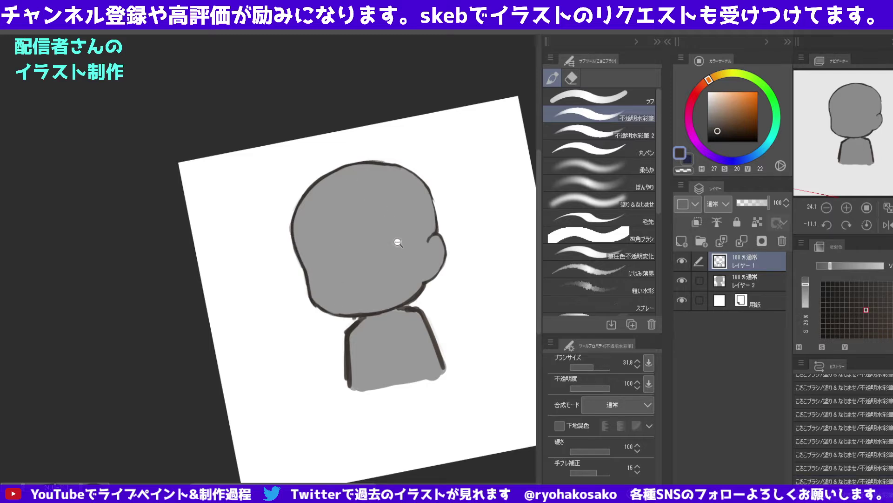
pyautogui.moveTo(409, 259)
pyautogui.mouseDown()
pyautogui.moveTo(465, 194)
pyautogui.moveTo(439, 255)
pyautogui.moveTo(474, 245)
pyautogui.moveTo(474, 228)
pyautogui.mouseUp()
# Select the gray base together with the outline layer and move the whole character slightly down.
pyautogui.scroll(-2, 443, 224)
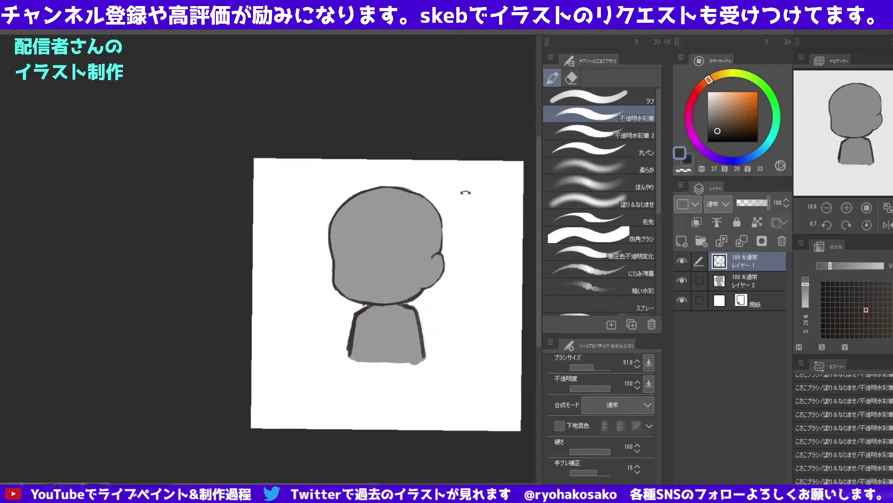
pyautogui.keyDown('ctrl'); pyautogui.click(746, 279); pyautogui.keyUp('ctrl')
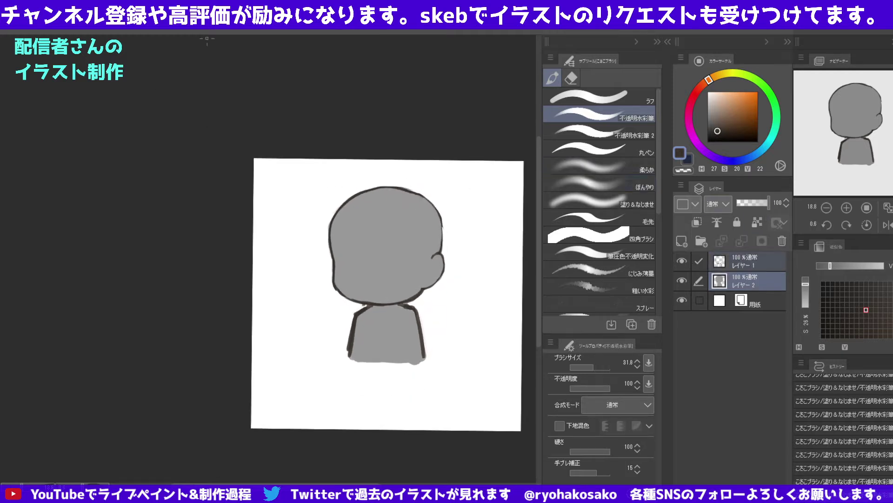
pyautogui.click(571, 78)
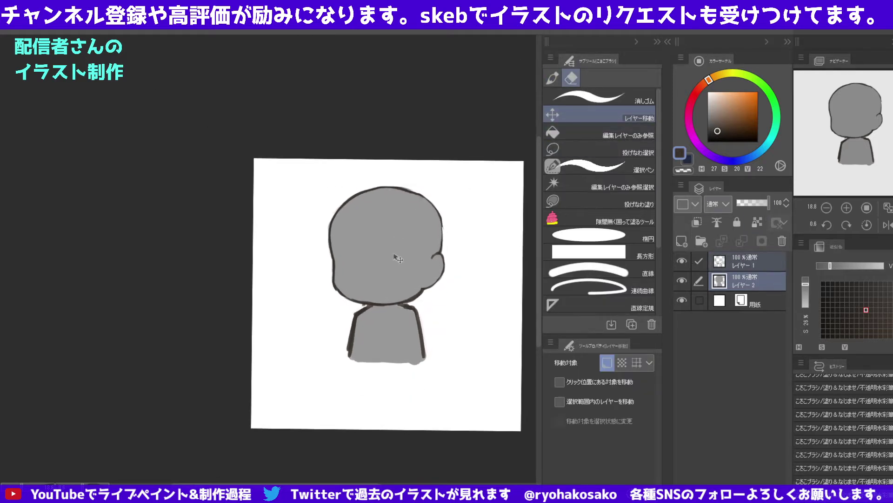
pyautogui.moveTo(394, 260); pyautogui.dragTo(394, 272)
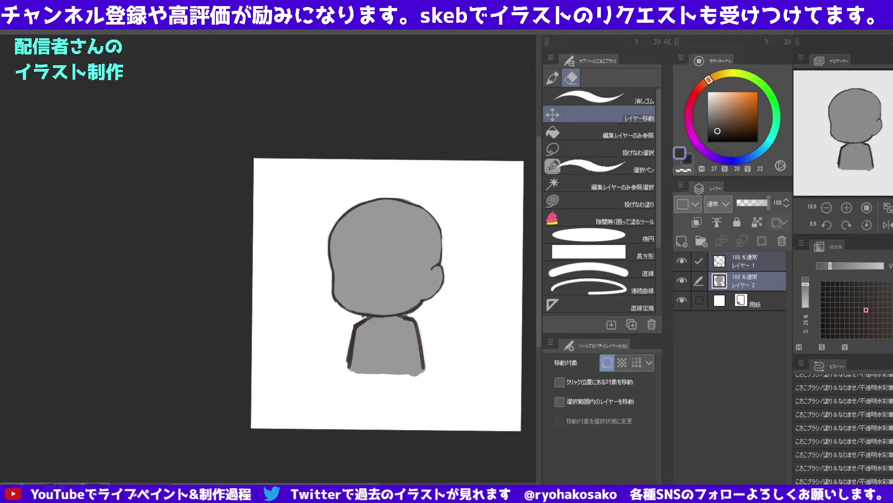
# Add an empty top layer, group the gray and outline layers into a collapsed folder named 素体.
pyautogui.keyDown('ctrl'); pyautogui.click(720, 262); pyautogui.keyUp('ctrl')
pyautogui.hotkey('ctrl', 'd')
pyautogui.click(726, 267)
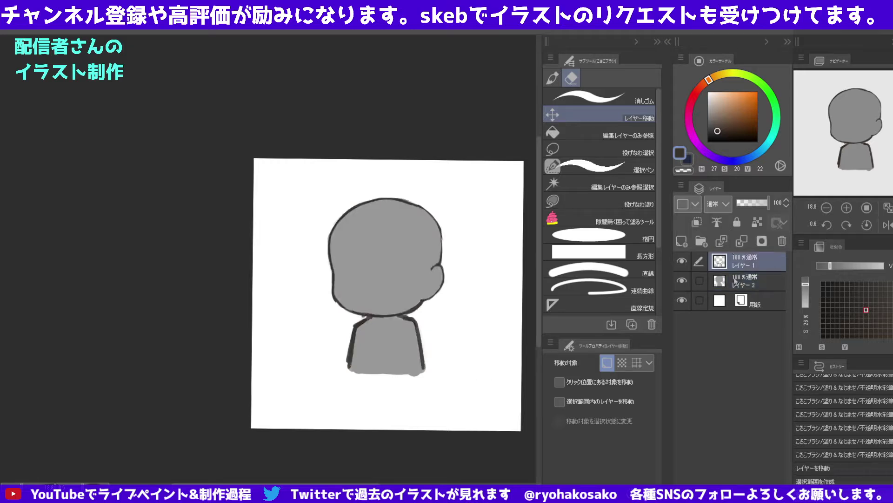
pyautogui.click(681, 240)
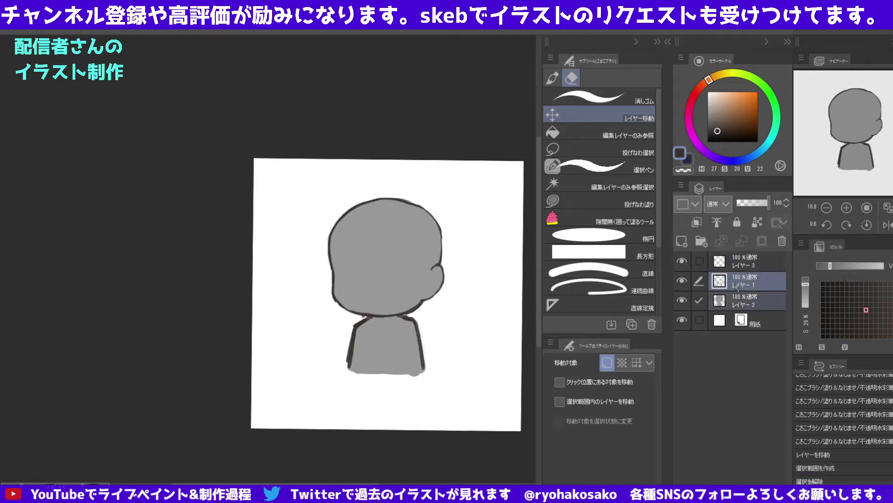
pyautogui.click(701, 241)
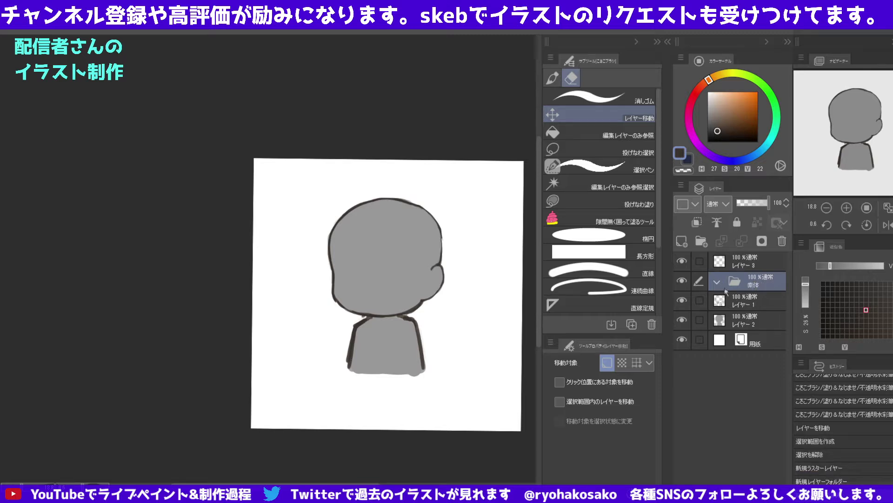
pyautogui.click(747, 304)
pyautogui.keyDown('ctrl'); pyautogui.click(749, 326); pyautogui.keyUp('ctrl')
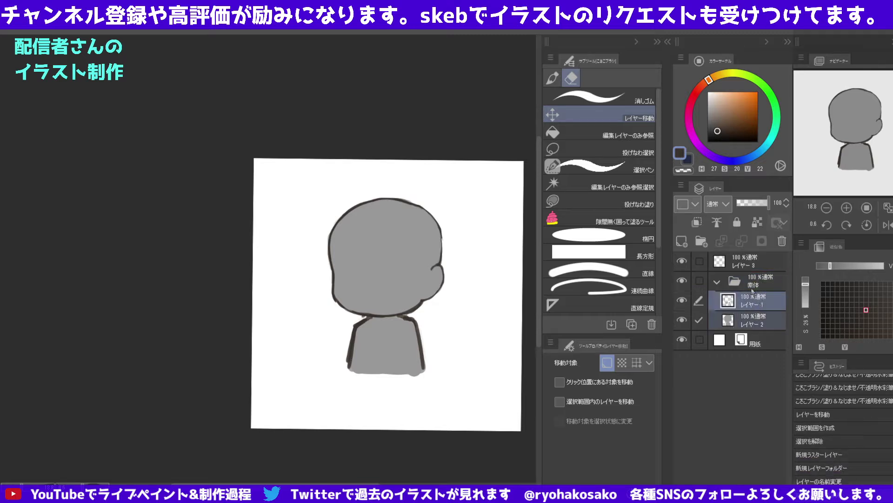
pyautogui.click(717, 282)
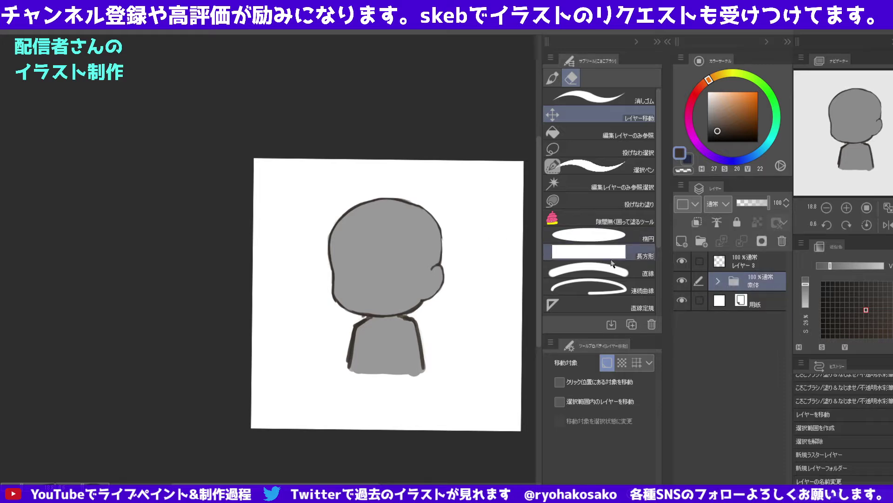
pyautogui.click(740, 261)
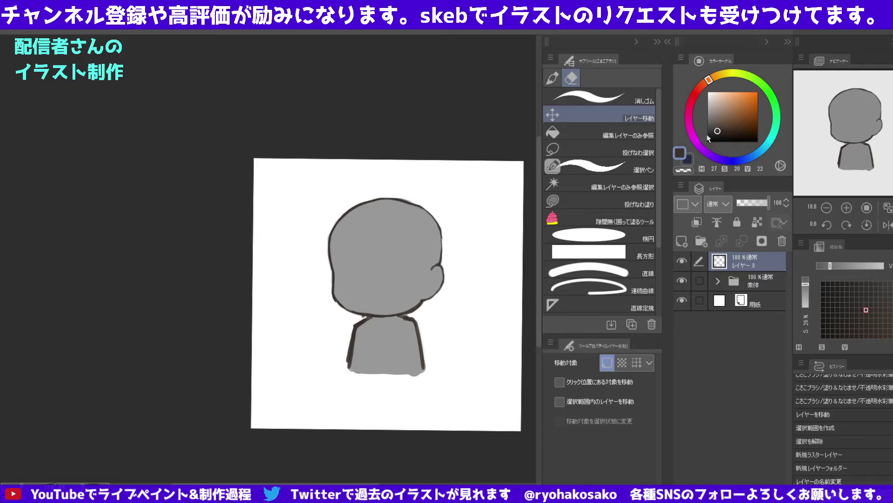
# Try fading the 素体 folder to 40% opacity, undo it, and pick the freehand lasso.
pyautogui.click(552, 78)
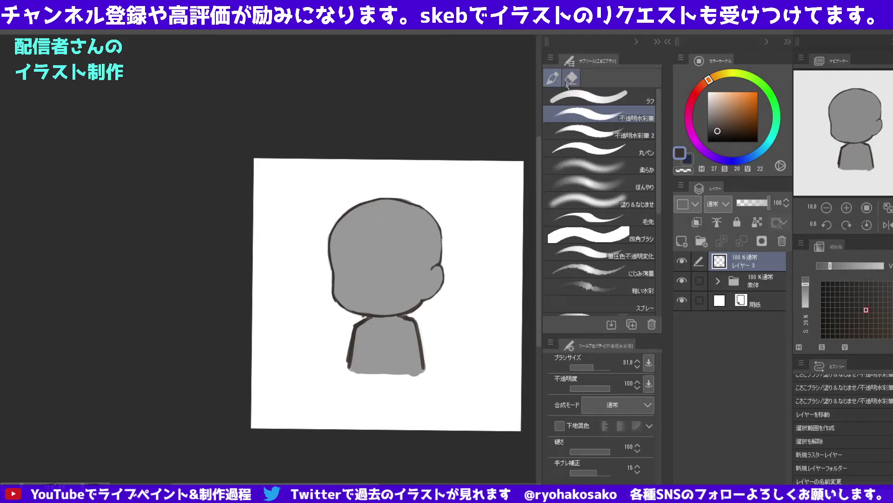
pyautogui.click(749, 280)
pyautogui.click(753, 203)
pyautogui.moveTo(753, 204); pyautogui.dragTo(750, 205)
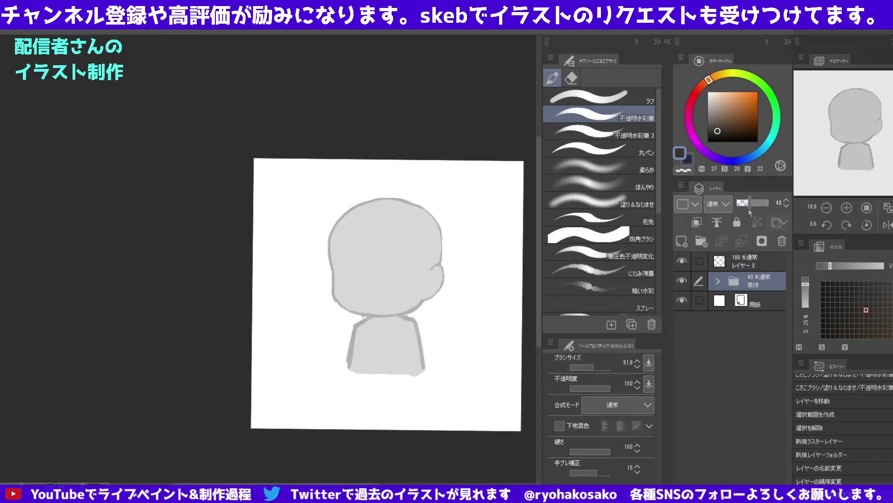
pyautogui.hotkey('ctrl', 'z')
pyautogui.hotkey('ctrl', 'z')
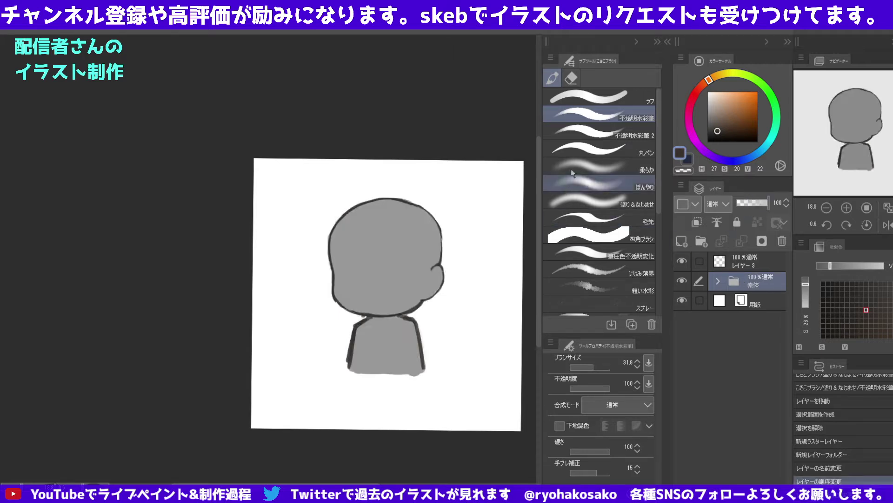
pyautogui.click(572, 78)
pyautogui.click(601, 149)
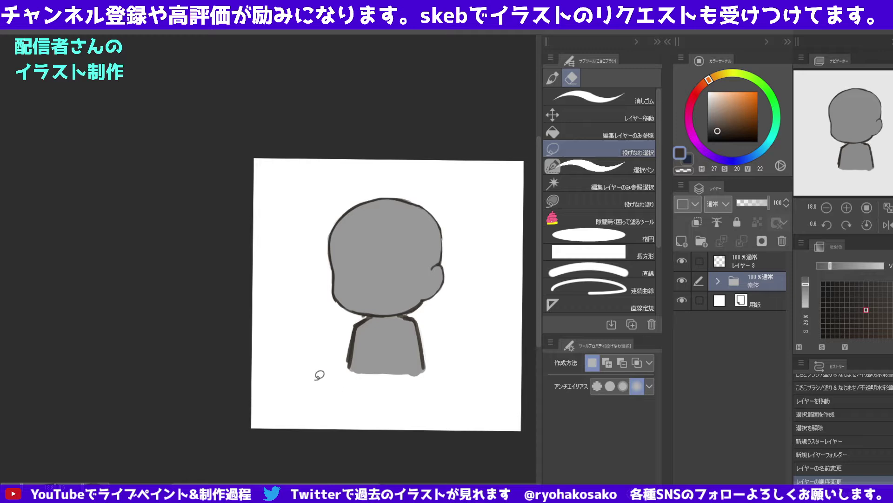
# Lasso the torso and shrink it to about 88% width and 92% height.
pyautogui.moveTo(335, 325); pyautogui.dragTo(403, 310)
pyautogui.moveTo(403, 309); pyautogui.dragTo(336, 324)
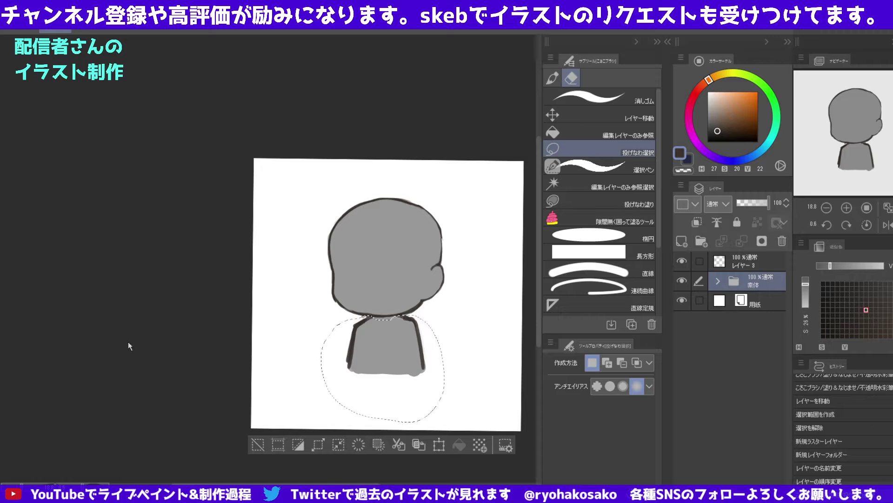
pyautogui.hotkey('ctrl', 'shift', 't')
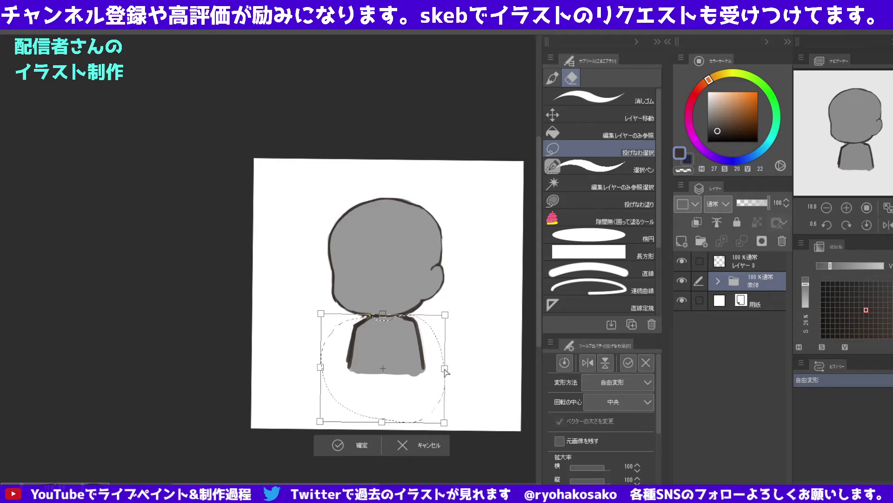
pyautogui.moveTo(446, 369); pyautogui.dragTo(444, 368)
pyautogui.click(613, 382)
pyautogui.click(612, 390)
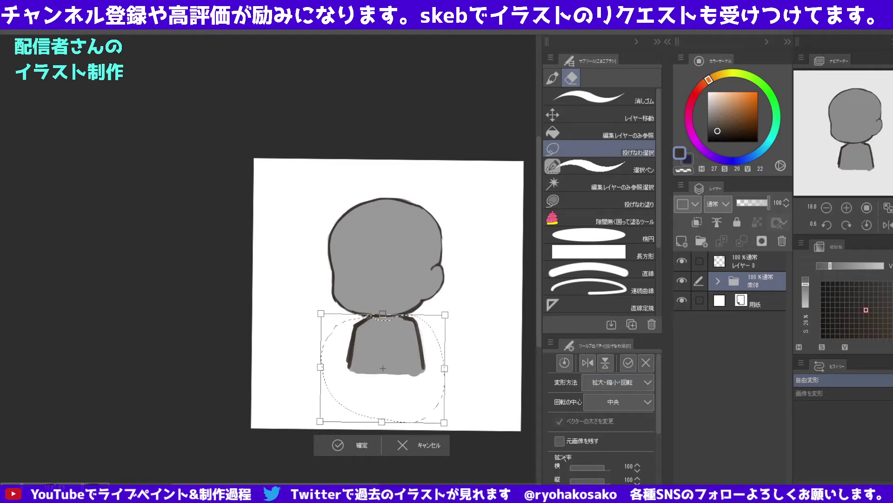
pyautogui.moveTo(445, 369); pyautogui.dragTo(438, 368)
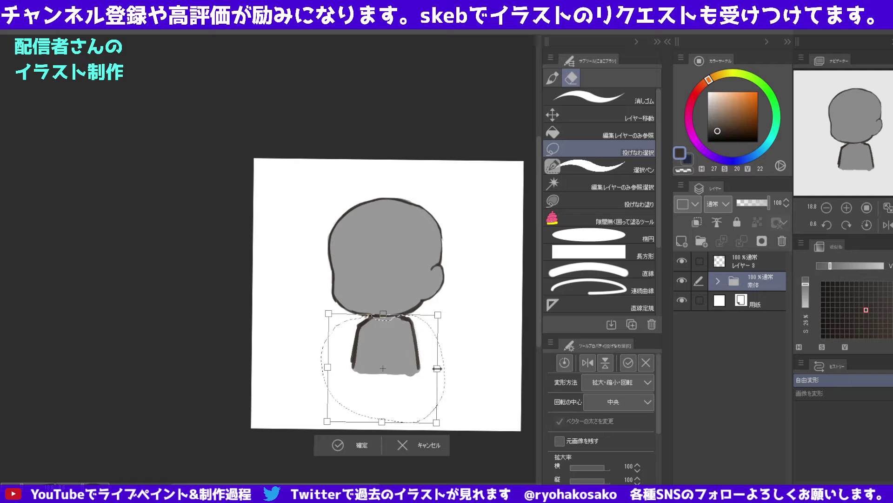
pyautogui.moveTo(382, 422); pyautogui.dragTo(382, 413)
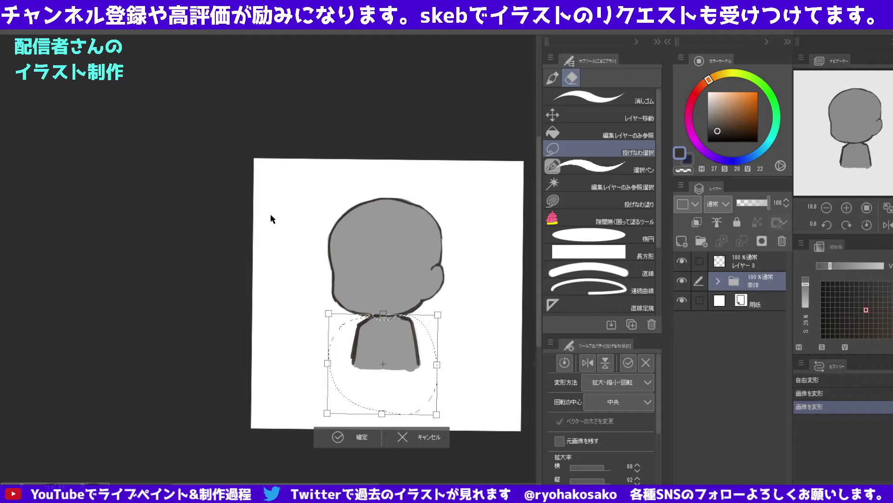
pyautogui.press('Return')
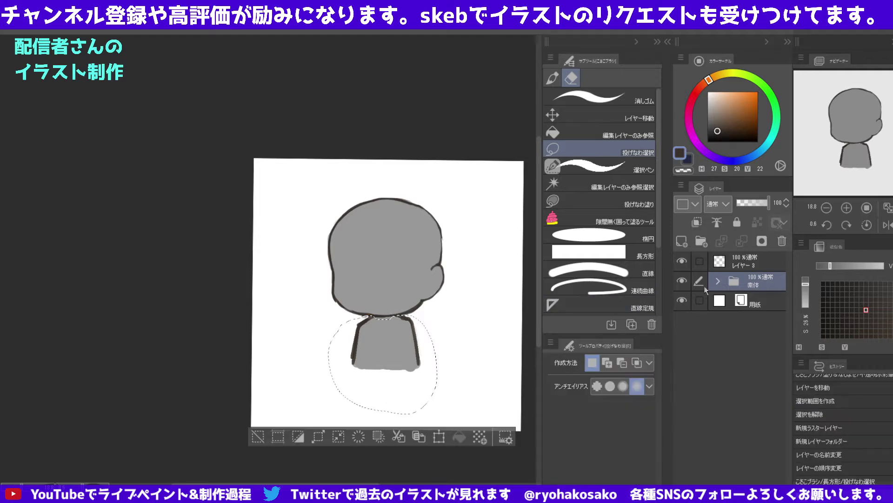
# Expand the 素体 folder and make レイヤー1 the active layer.
pyautogui.click(718, 281)
pyautogui.click(733, 301)
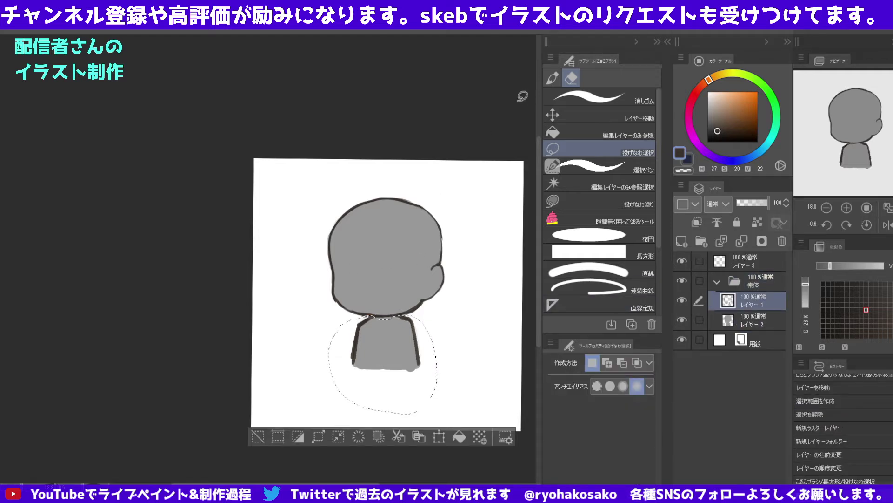
pyautogui.click(553, 78)
# Deselect, then trace the left shoulder outline in dark brown with the ラフ brush.
pyautogui.hotkey('ctrl', 'd')
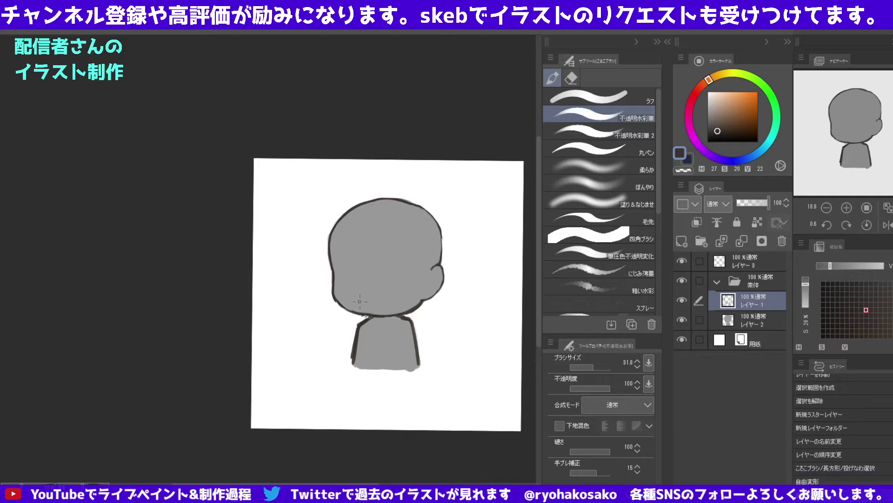
pyautogui.click(590, 97)
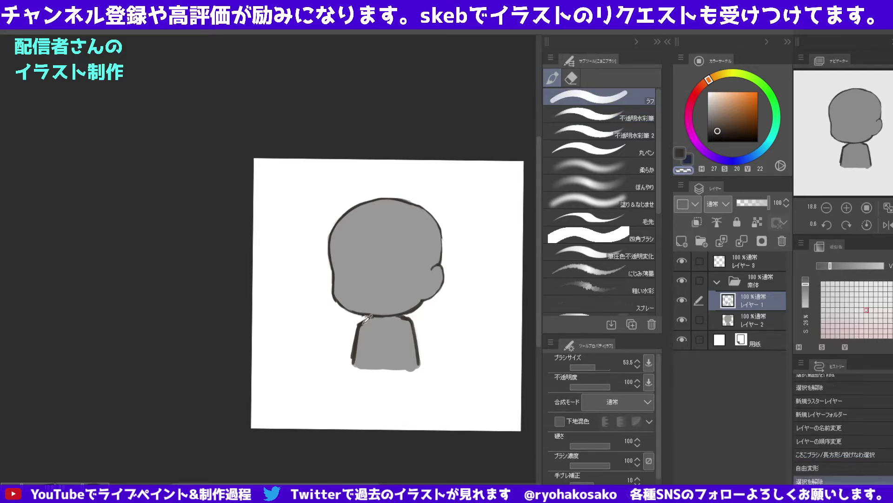
pyautogui.keyDown('alt'); pyautogui.click(371, 319); pyautogui.keyUp('alt')
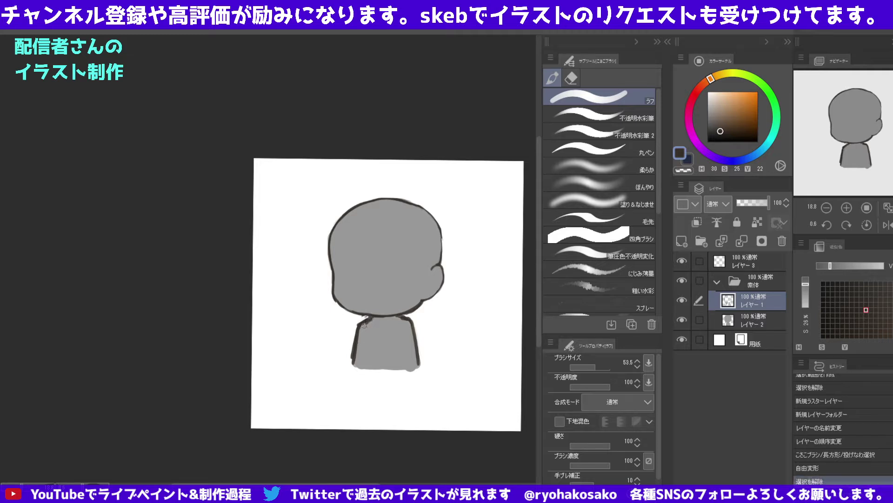
pyautogui.keyDown('alt'); pyautogui.click(358, 321); pyautogui.keyUp('alt')
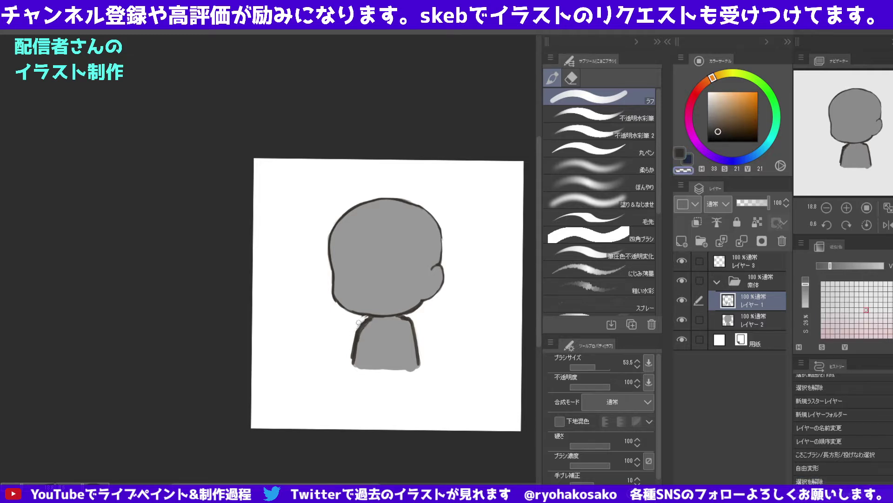
pyautogui.moveTo(364, 317); pyautogui.dragTo(352, 332)
pyautogui.keyDown('alt'); pyautogui.click(405, 315); pyautogui.keyUp('alt')
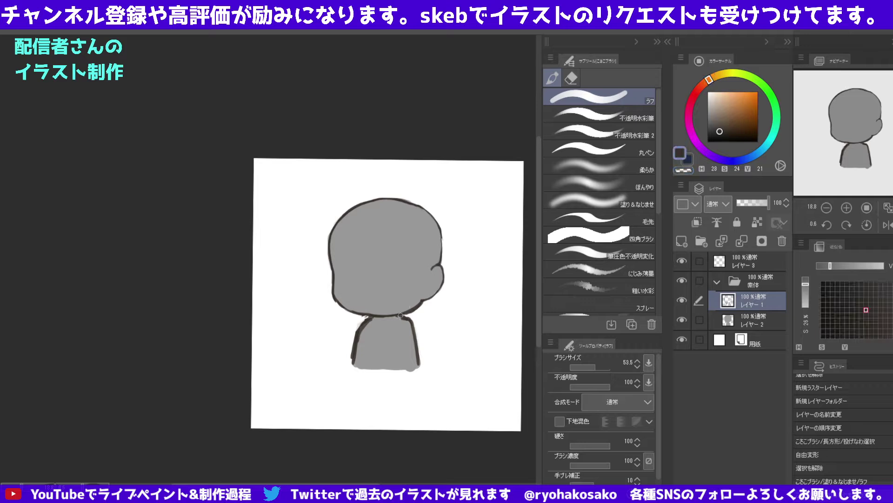
pyautogui.moveTo(404, 318)
pyautogui.mouseDown()
pyautogui.moveTo(418, 349)
pyautogui.moveTo(418, 333)
pyautogui.moveTo(419, 365)
pyautogui.mouseUp()
# Retouch the right shoulder outline in dark brown, then make レイヤー3 active.
pyautogui.press('c')
pyautogui.keyDown('alt'); pyautogui.click(417, 332); pyautogui.keyUp('alt')
pyautogui.keyDown('alt'); pyautogui.click(415, 329); pyautogui.keyUp('alt')
pyautogui.moveTo(413, 335); pyautogui.dragTo(417, 355)
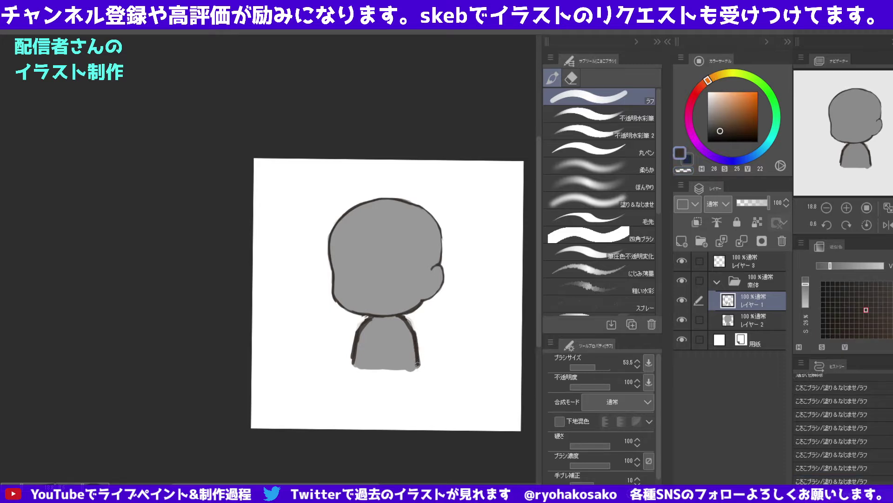
pyautogui.hotkey('ctrl', 'z')
pyautogui.keyDown('alt'); pyautogui.click(425, 273); pyautogui.keyUp('alt')
pyautogui.scroll(2, 424, 265)
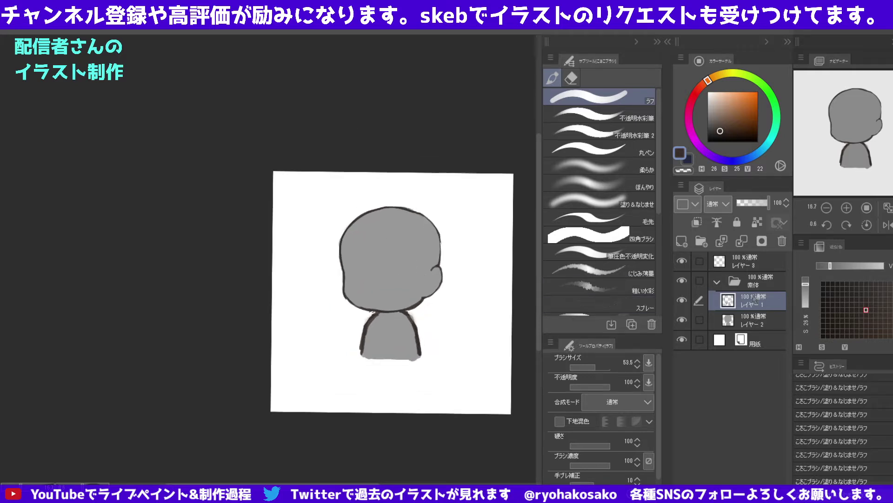
pyautogui.click(747, 260)
# Fade 素体 to 36% and ready a blue-gray 不透明水彩筆 2 brush on レイヤー3.
pyautogui.click(759, 281)
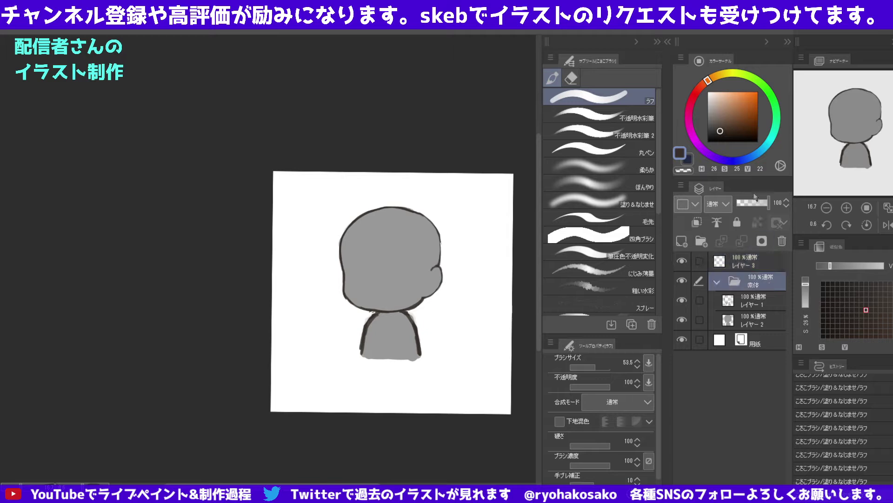
pyautogui.click(748, 203)
pyautogui.click(747, 259)
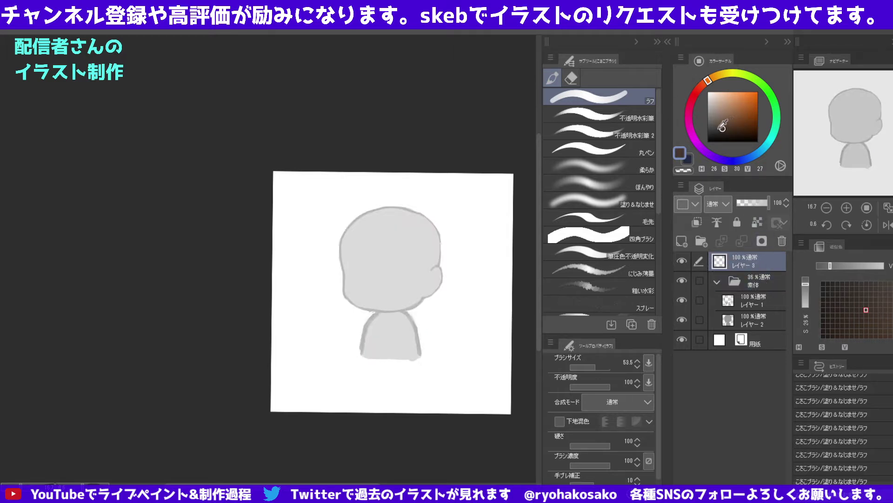
pyautogui.click(737, 160)
pyautogui.moveTo(737, 160); pyautogui.dragTo(741, 160)
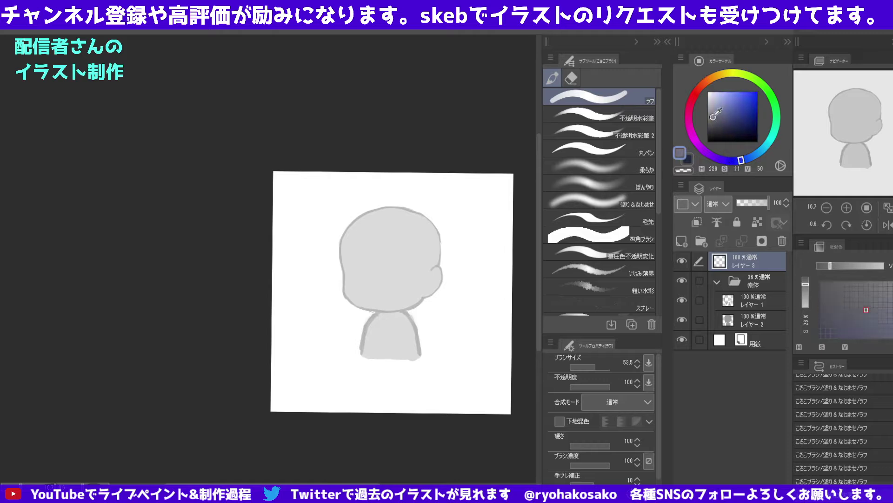
pyautogui.moveTo(724, 120); pyautogui.dragTo(717, 116)
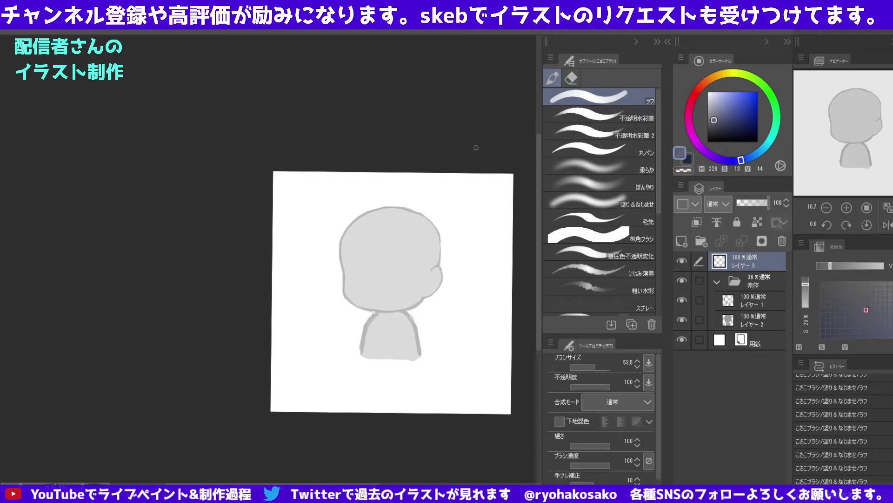
pyautogui.click(589, 133)
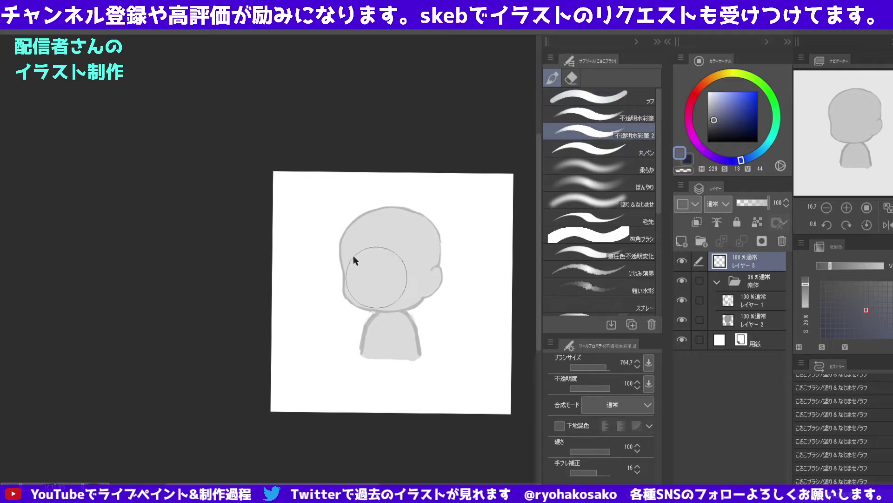
pyautogui.moveTo(377, 278); pyautogui.dragTo(366, 286)
pyautogui.press('[')
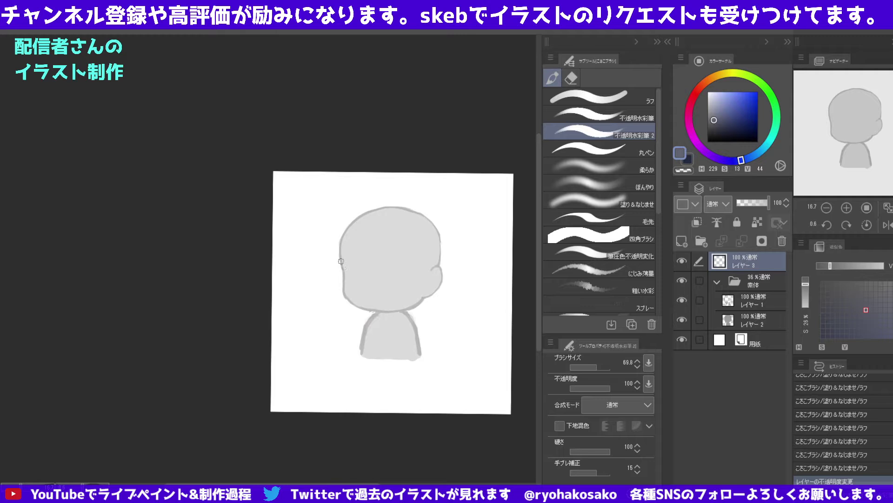
# Sketch the jaw line along the face's left edge, cleaning it near the chin.
pyautogui.moveTo(340, 260)
pyautogui.mouseDown()
pyautogui.moveTo(355, 303)
pyautogui.moveTo(368, 310)
pyautogui.mouseUp()
pyautogui.hotkey('ctrl', 'z')
pyautogui.moveTo(340, 260)
pyautogui.mouseDown()
pyautogui.moveTo(350, 298)
pyautogui.moveTo(387, 312)
pyautogui.moveTo(419, 299)
pyautogui.mouseUp()
pyautogui.hotkey('ctrl', 'z')
pyautogui.hotkey('ctrl', 'z')
pyautogui.hotkey('ctrl', 'z')
pyautogui.press('c')
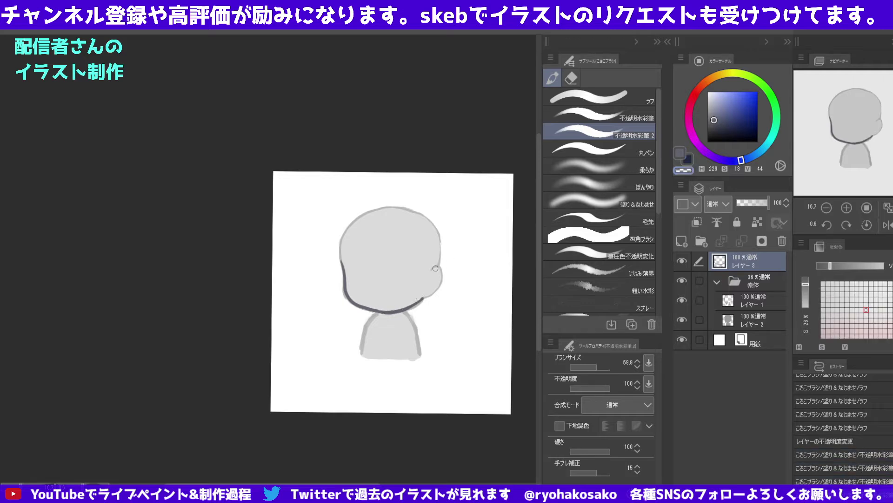
pyautogui.moveTo(433, 268); pyautogui.dragTo(426, 295)
pyautogui.press('c')
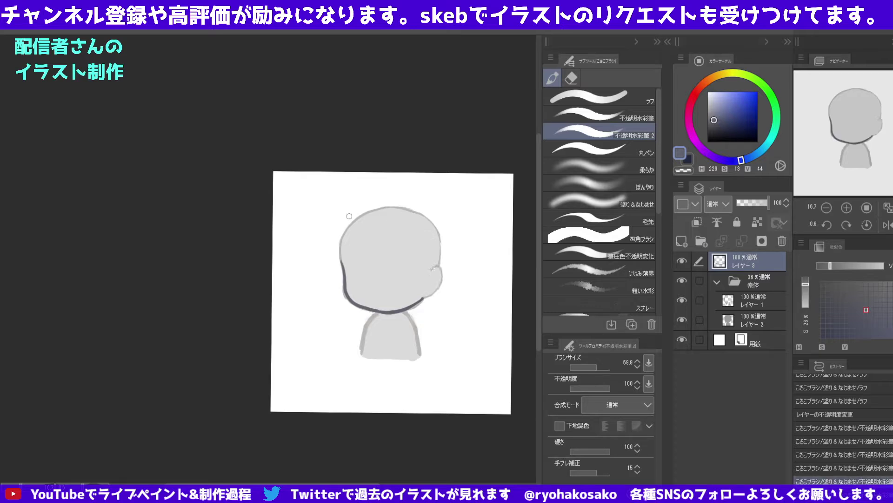
# Draw the first curved bang strands on the left of the forehead.
pyautogui.moveTo(368, 212); pyautogui.dragTo(367, 254)
pyautogui.hotkey('ctrl', 'z')
pyautogui.moveTo(366, 217); pyautogui.dragTo(379, 270)
pyautogui.hotkey('ctrl', 'z')
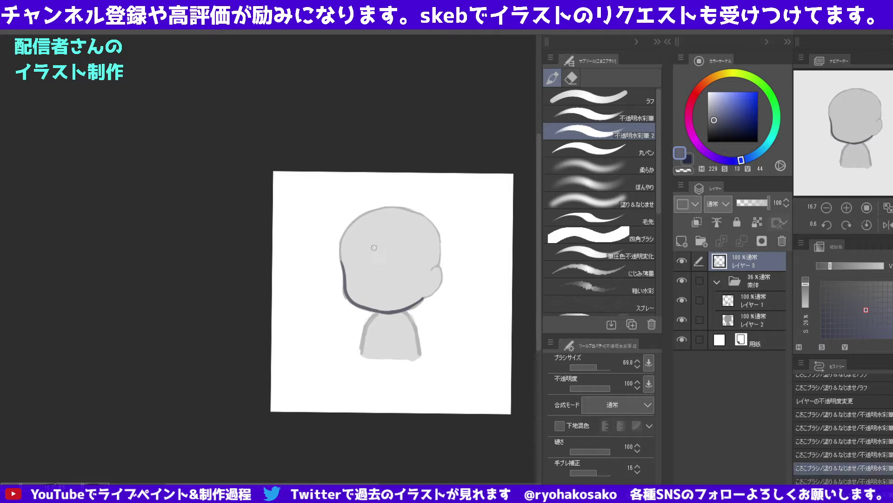
pyautogui.moveTo(364, 217); pyautogui.dragTo(378, 264)
pyautogui.moveTo(380, 270)
pyautogui.mouseDown()
pyautogui.moveTo(383, 255)
pyautogui.moveTo(395, 271)
pyautogui.mouseUp()
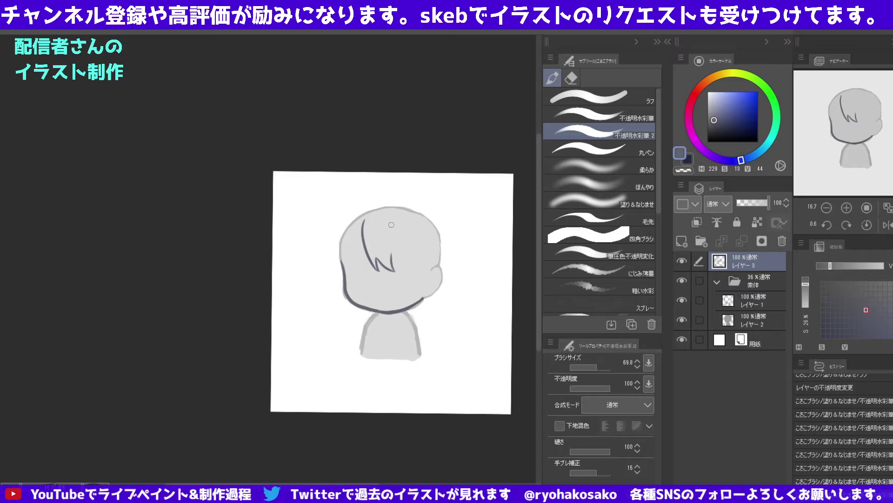
pyautogui.hotkey('ctrl', 'z')
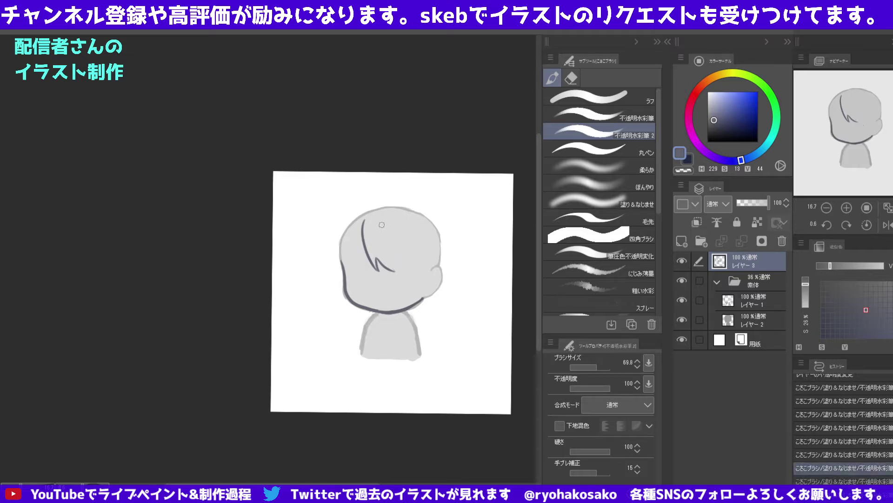
pyautogui.moveTo(382, 225); pyautogui.dragTo(405, 275)
pyautogui.hotkey('ctrl', 'z')
pyautogui.moveTo(383, 223); pyautogui.dragTo(405, 275)
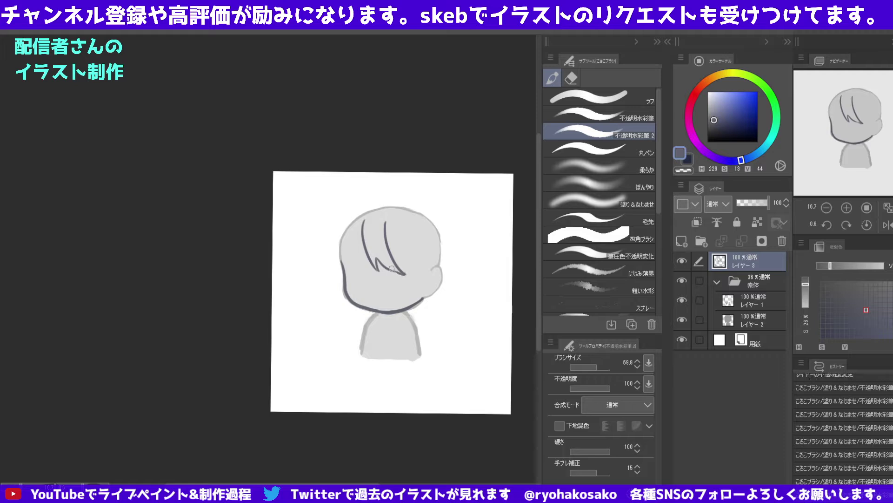
pyautogui.hotkey('ctrl', 'z')
# Add long curved bang strands across the middle of the hairline.
pyautogui.hotkey('ctrl', 'z')
pyautogui.moveTo(398, 214); pyautogui.dragTo(414, 268)
pyautogui.hotkey('ctrl', 'z')
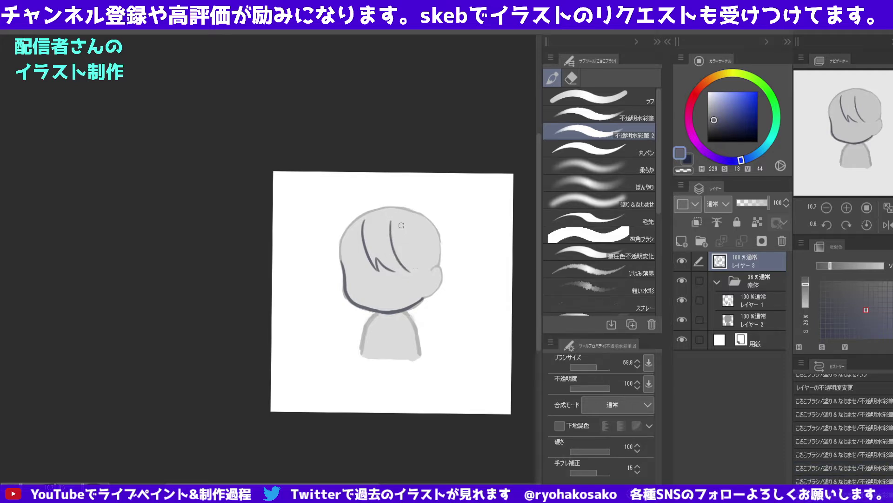
pyautogui.hotkey('ctrl', 'z')
pyautogui.moveTo(390, 229); pyautogui.dragTo(410, 267)
pyautogui.hotkey('ctrl', 'z')
pyautogui.moveTo(386, 220)
pyautogui.mouseDown()
pyautogui.moveTo(404, 273)
pyautogui.moveTo(421, 269)
pyautogui.mouseUp()
pyautogui.hotkey('ctrl', 'z')
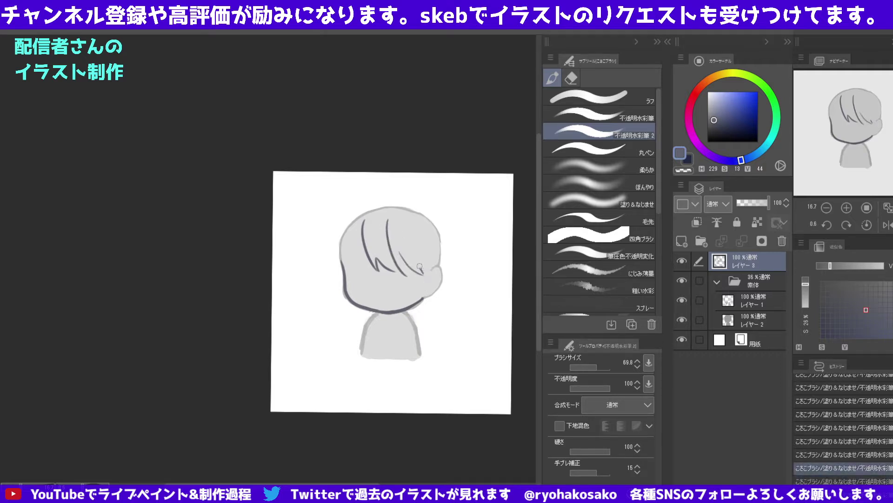
pyautogui.hotkey('ctrl', 'z')
# Draw the curved bang strands on the hair's right side.
pyautogui.moveTo(421, 270)
pyautogui.mouseDown()
pyautogui.moveTo(424, 296)
pyautogui.moveTo(421, 273)
pyautogui.moveTo(423, 286)
pyautogui.mouseUp()
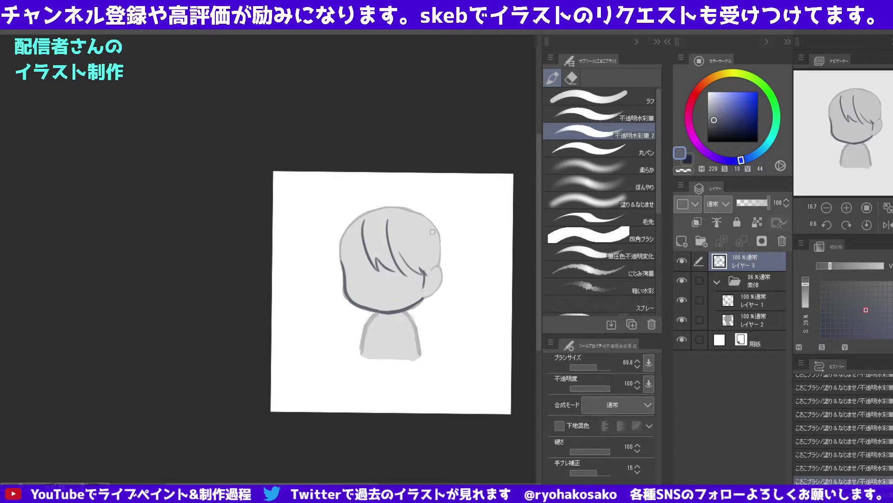
pyautogui.moveTo(433, 231); pyautogui.dragTo(425, 285)
pyautogui.hotkey('ctrl', 'z')
pyautogui.hotkey('ctrl', 'z')
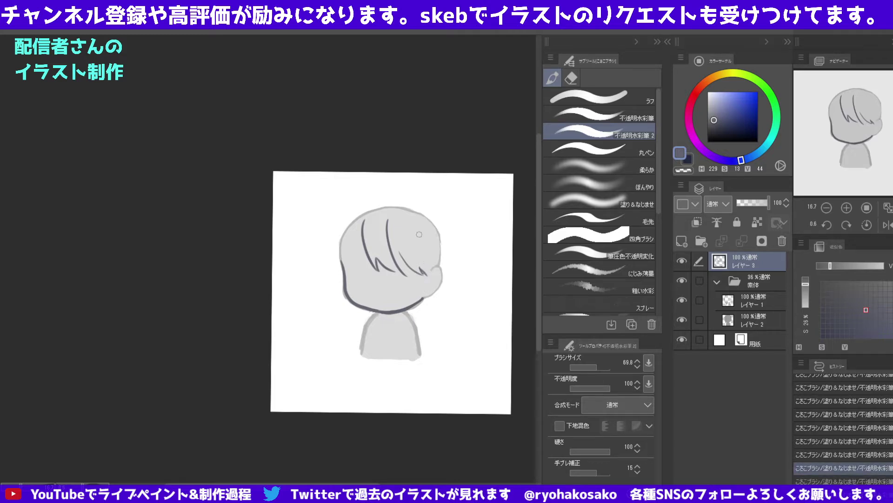
pyautogui.moveTo(422, 240); pyautogui.dragTo(425, 288)
pyautogui.moveTo(435, 231); pyautogui.dragTo(428, 285)
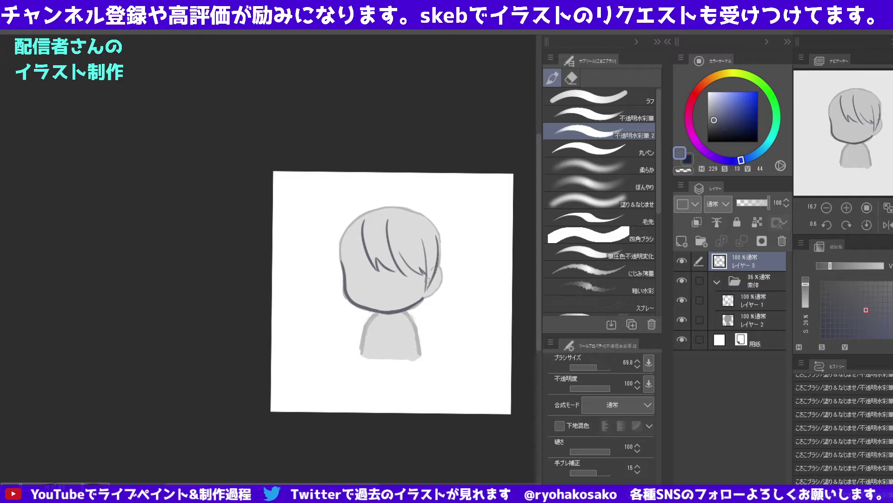
pyautogui.hotkey('ctrl', 'z')
pyautogui.moveTo(435, 238); pyautogui.dragTo(426, 291)
pyautogui.hotkey('ctrl', 'z')
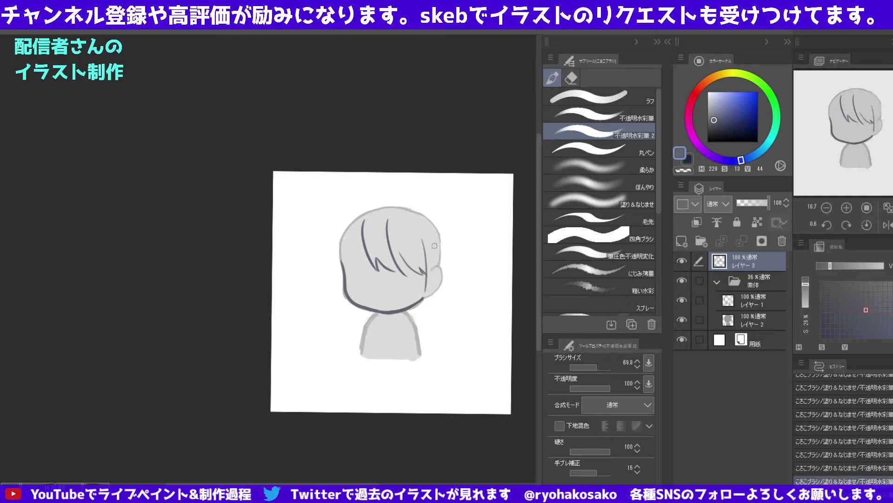
pyautogui.moveTo(435, 235); pyautogui.dragTo(423, 294)
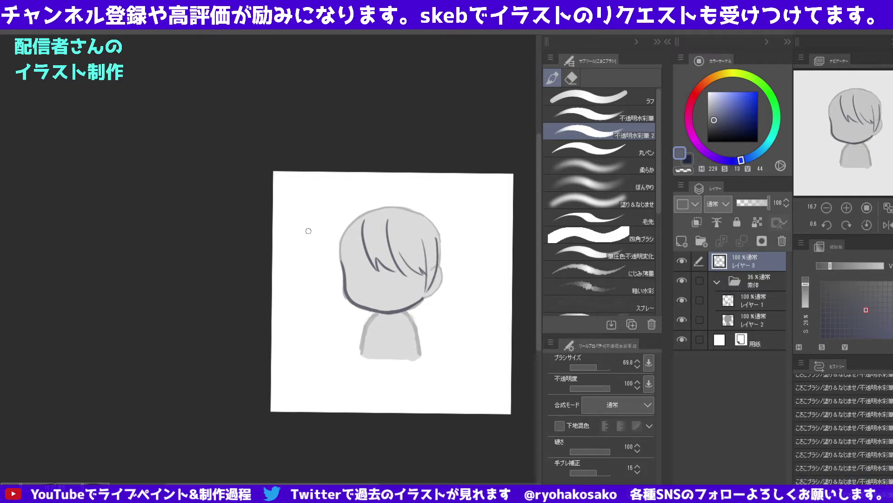
# Sketch the outer hair outline down the head's left and upper-left side.
pyautogui.moveTo(336, 246); pyautogui.dragTo(342, 296)
pyautogui.moveTo(339, 245)
pyautogui.mouseDown()
pyautogui.moveTo(343, 222)
pyautogui.moveTo(362, 211)
pyautogui.moveTo(334, 254)
pyautogui.mouseUp()
pyautogui.hotkey('ctrl', 'z')
pyautogui.hotkey('ctrl', 'z')
pyautogui.hotkey('ctrl', 'z')
pyautogui.hotkey('ctrl', 'z')
pyautogui.moveTo(363, 207); pyautogui.dragTo(333, 249)
pyautogui.hotkey('ctrl', 'z')
pyautogui.hotkey('ctrl', 'z')
pyautogui.hotkey('ctrl', 'z')
pyautogui.moveTo(349, 219); pyautogui.dragTo(335, 258)
pyautogui.hotkey('ctrl', 'z')
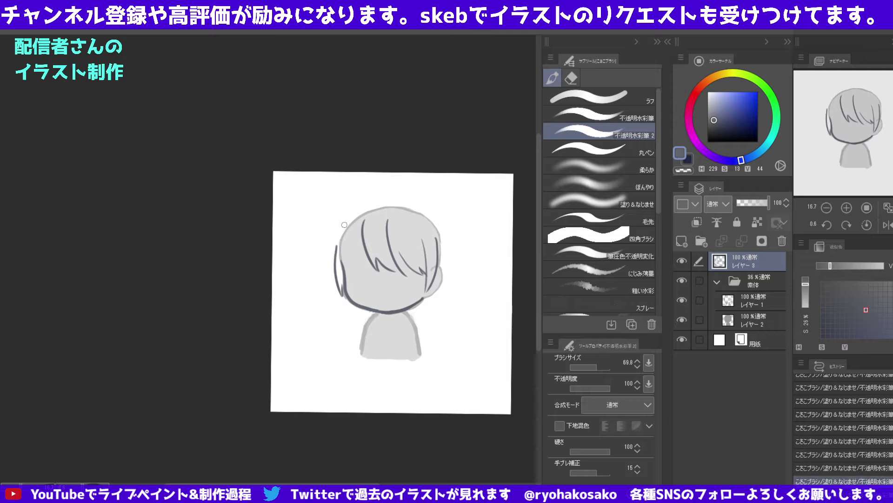
pyautogui.moveTo(350, 215); pyautogui.dragTo(334, 255)
# Draw the hair outline arc over the top of the head.
pyautogui.hotkey('ctrl', 'z')
pyautogui.moveTo(354, 215)
pyautogui.mouseDown()
pyautogui.moveTo(335, 240)
pyautogui.moveTo(387, 196)
pyautogui.mouseUp()
pyautogui.hotkey('ctrl', 'z')
pyautogui.hotkey('ctrl', 'z')
pyautogui.moveTo(349, 218); pyautogui.dragTo(386, 198)
pyautogui.hotkey('ctrl', 'z')
pyautogui.moveTo(348, 218); pyautogui.dragTo(397, 199)
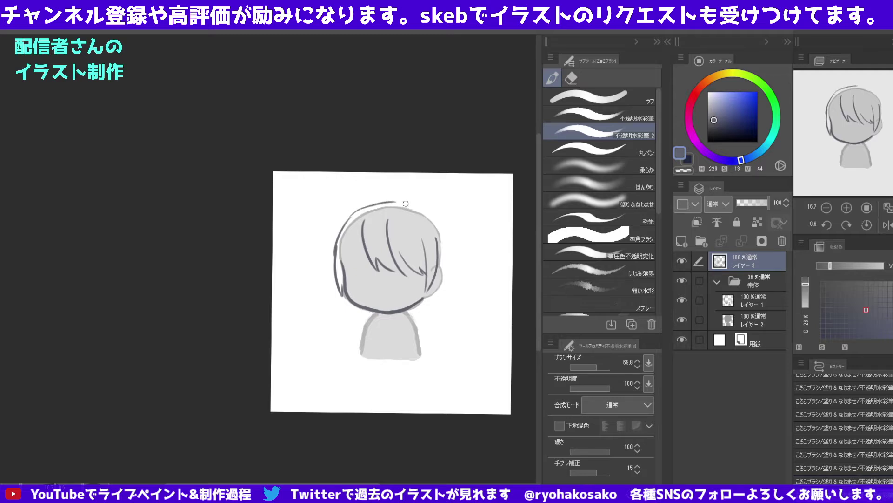
pyautogui.hotkey('ctrl', 'z')
pyautogui.moveTo(349, 218); pyautogui.dragTo(400, 198)
pyautogui.hotkey('ctrl', 'z')
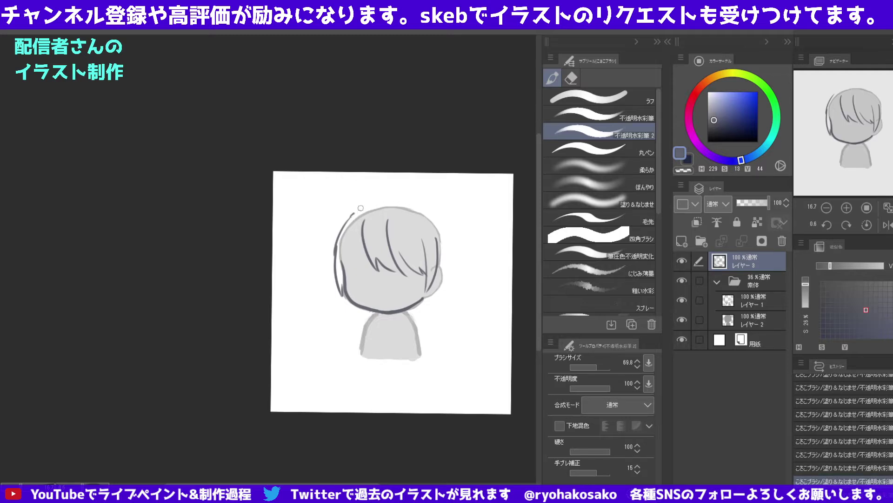
pyautogui.moveTo(353, 215)
pyautogui.mouseDown()
pyautogui.moveTo(384, 200)
pyautogui.moveTo(421, 205)
pyautogui.moveTo(444, 235)
pyautogui.moveTo(443, 278)
pyautogui.mouseUp()
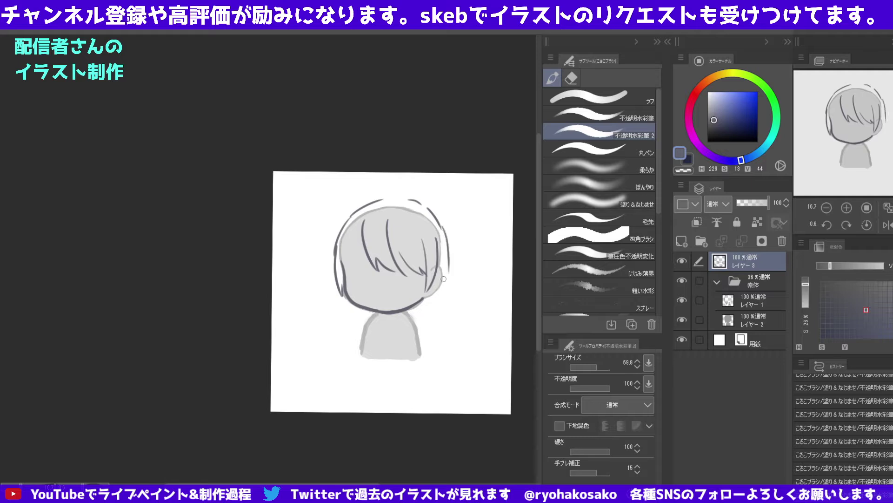
pyautogui.hotkey('ctrl', 'z')
# Draw one long hair outline curve down the head's right side.
pyautogui.hotkey('ctrl', 'z')
pyautogui.moveTo(416, 198); pyautogui.dragTo(444, 238)
pyautogui.hotkey('ctrl', 'z')
pyautogui.hotkey('ctrl', 'z')
pyautogui.moveTo(422, 199); pyautogui.dragTo(429, 204)
pyautogui.moveTo(435, 205); pyautogui.dragTo(450, 238)
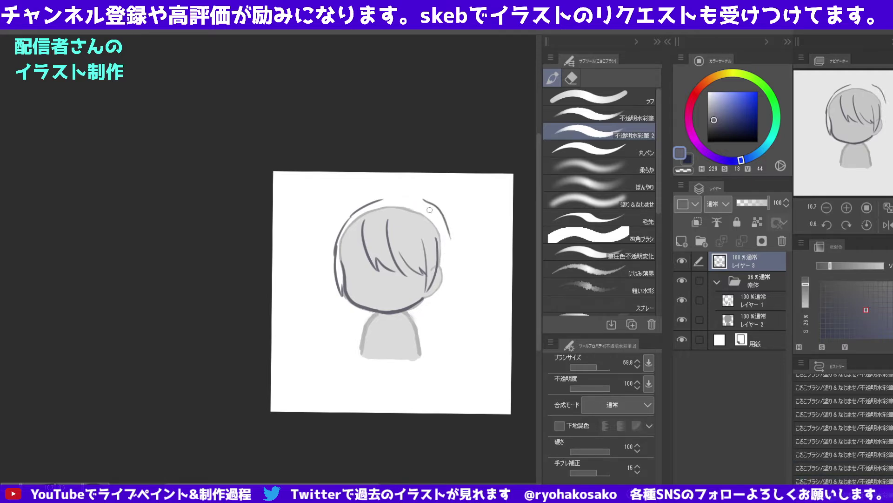
pyautogui.hotkey('ctrl', 'z')
pyautogui.hotkey('ctrl', 'z')
pyautogui.moveTo(422, 200)
pyautogui.mouseDown()
pyautogui.moveTo(456, 261)
pyautogui.moveTo(449, 296)
pyautogui.moveTo(438, 294)
pyautogui.mouseUp()
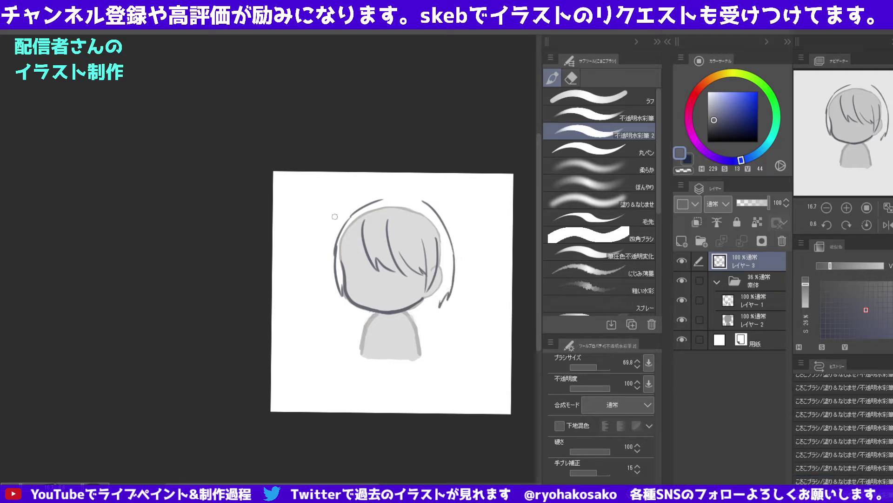
# Erase and redraw the upper-left outline, extending the top arc toward the right.
pyautogui.press('c')
pyautogui.moveTo(334, 251); pyautogui.dragTo(355, 211)
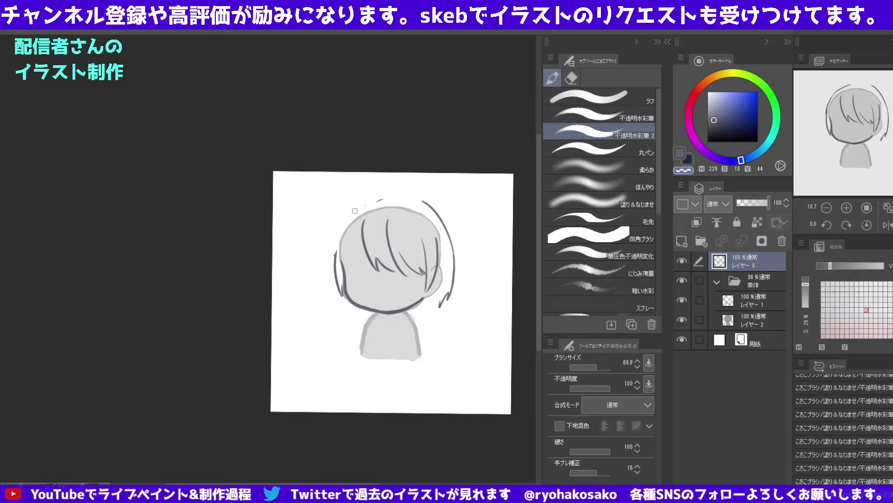
pyautogui.press('c')
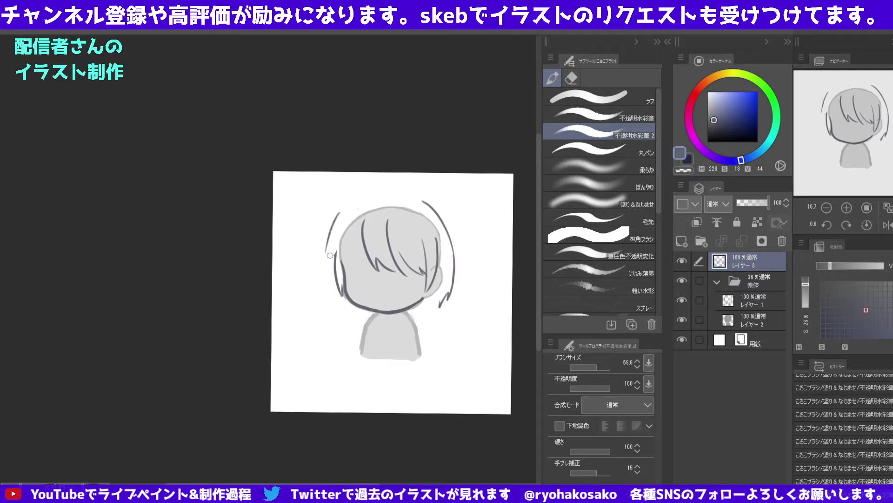
pyautogui.moveTo(339, 212); pyautogui.dragTo(332, 261)
pyautogui.hotkey('ctrl', 'z')
pyautogui.moveTo(344, 214); pyautogui.dragTo(331, 264)
pyautogui.hotkey('ctrl', 'z')
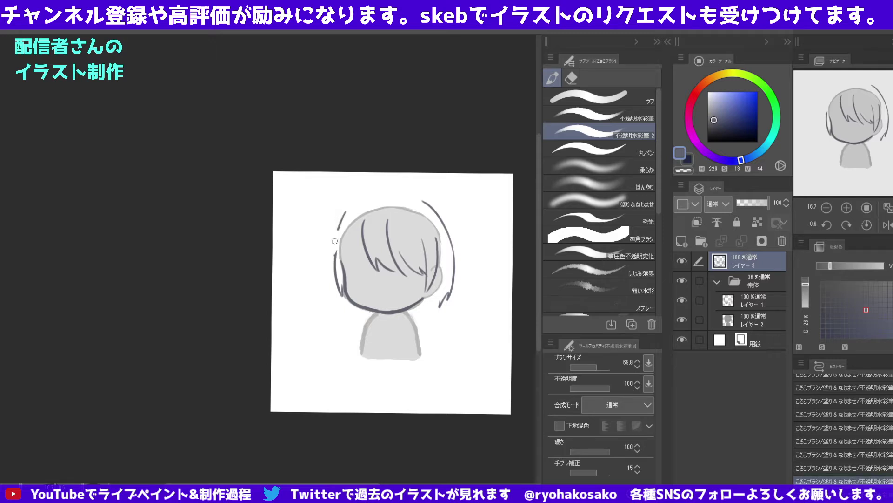
pyautogui.moveTo(339, 230); pyautogui.dragTo(332, 263)
pyautogui.hotkey('ctrl', 'z')
pyautogui.hotkey('ctrl', 'z')
pyautogui.hotkey('ctrl', 'z')
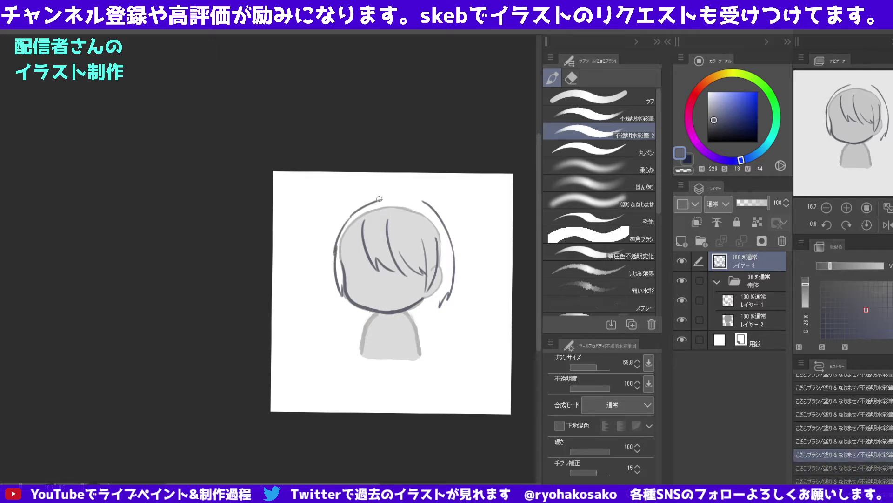
pyautogui.moveTo(379, 200); pyautogui.dragTo(422, 199)
pyautogui.hotkey('ctrl', 'z')
pyautogui.hotkey('ctrl', 'z')
pyautogui.hotkey('ctrl', 'z')
pyautogui.hotkey('ctrl', 'z')
pyautogui.hotkey('ctrl', 'z')
# Rotate the canvas about 57 degrees and sketch strokes along the left head outline.
pyautogui.press('c')
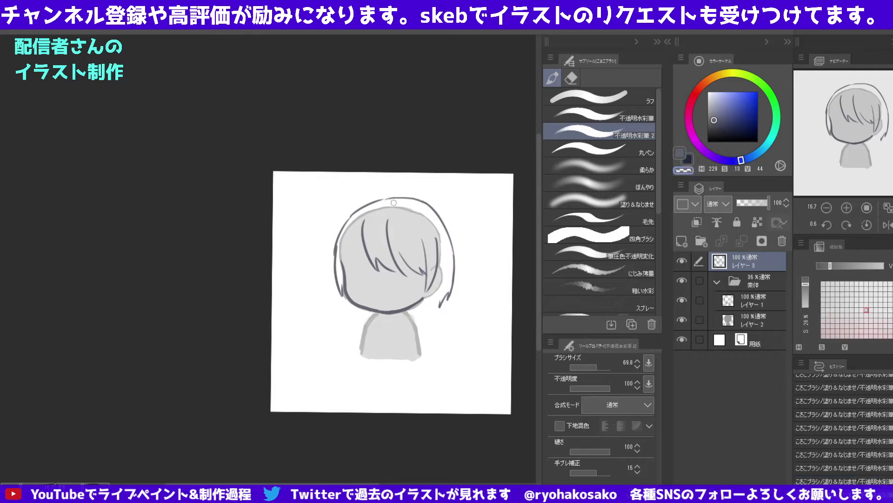
pyautogui.moveTo(384, 177); pyautogui.dragTo(316, 155)
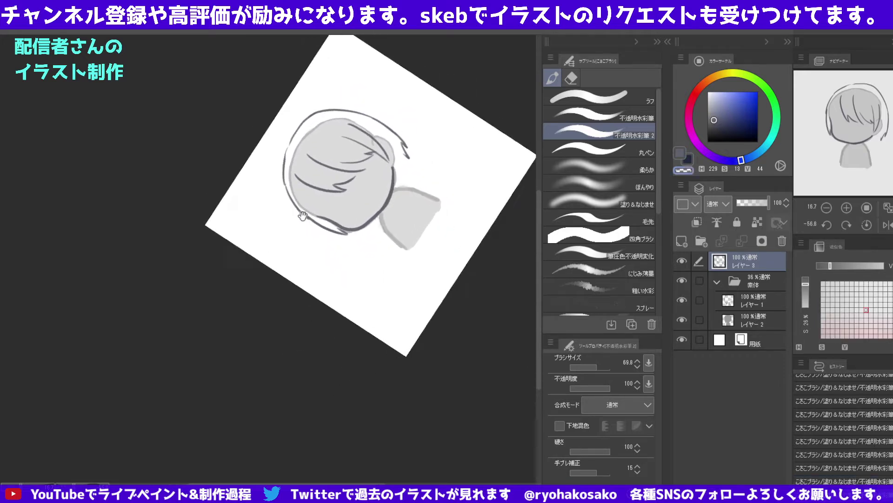
pyautogui.press('c')
pyautogui.moveTo(329, 146); pyautogui.dragTo(302, 188)
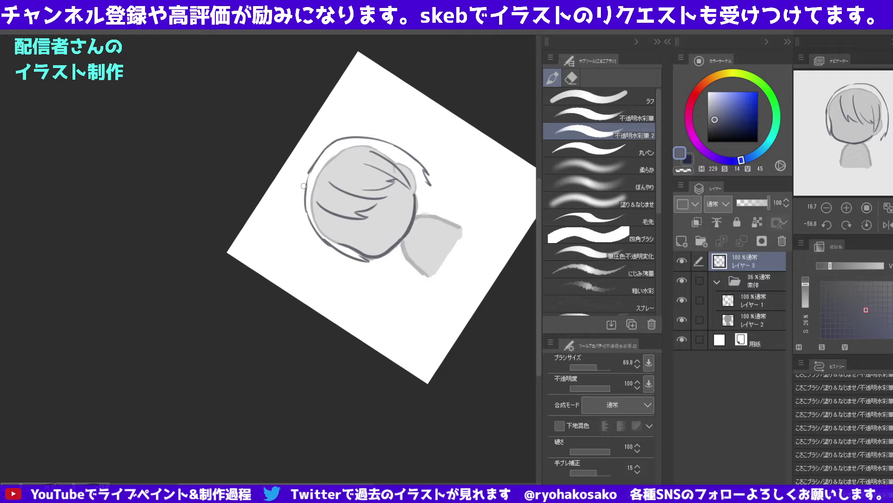
pyautogui.moveTo(331, 142); pyautogui.dragTo(300, 198)
# Redraw the left head outline from top to lower-left, undoing attempts until it fits.
pyautogui.hotkey('ctrl', 'z')
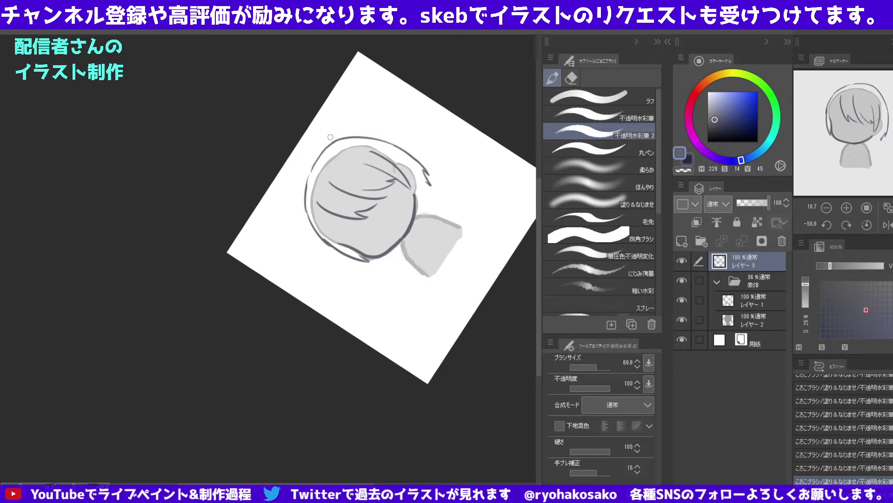
pyautogui.moveTo(336, 140); pyautogui.dragTo(305, 210)
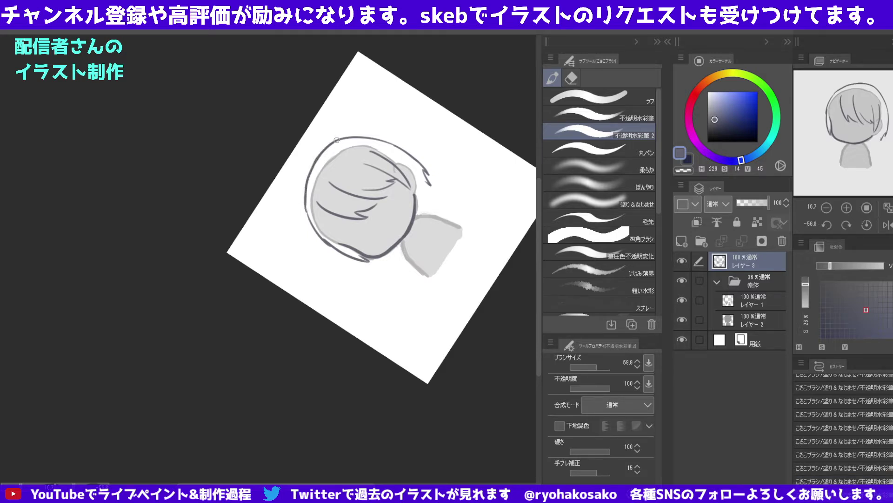
pyautogui.hotkey('ctrl', 'z')
pyautogui.moveTo(336, 139); pyautogui.dragTo(305, 226)
pyautogui.hotkey('ctrl', 'z')
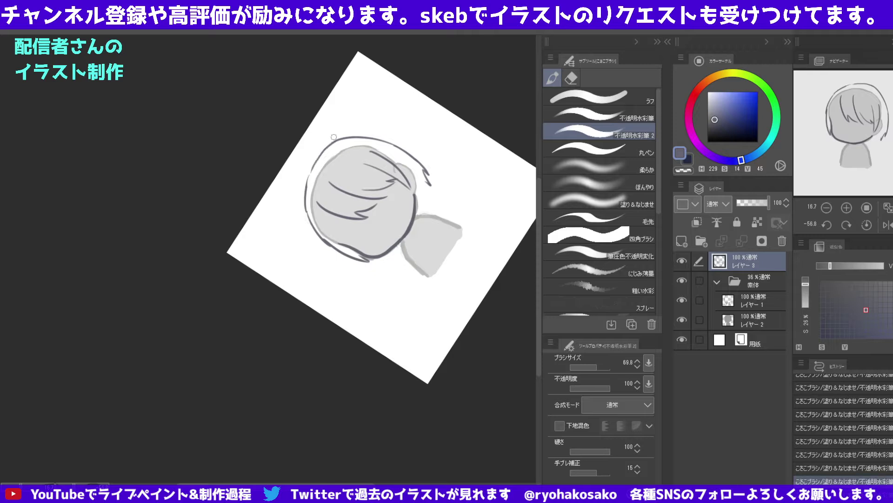
pyautogui.moveTo(334, 142)
pyautogui.mouseDown()
pyautogui.moveTo(305, 212)
pyautogui.moveTo(319, 242)
pyautogui.mouseUp()
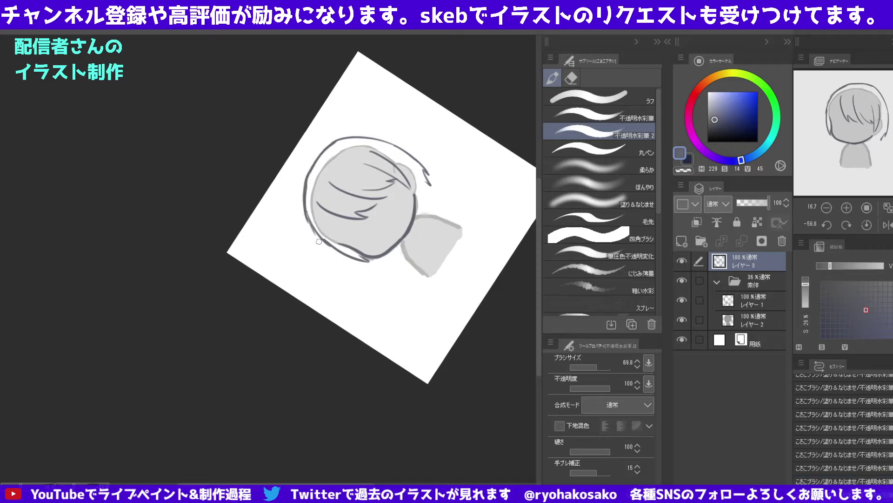
pyautogui.hotkey('ctrl', 'z')
pyautogui.moveTo(306, 210); pyautogui.dragTo(325, 245)
pyautogui.hotkey('ctrl', 'z')
pyautogui.moveTo(304, 212); pyautogui.dragTo(325, 245)
# Lightly erase parts of the left and lower-left head outline with the transparent colour.
pyautogui.press('c')
pyautogui.moveTo(305, 207); pyautogui.dragTo(331, 234)
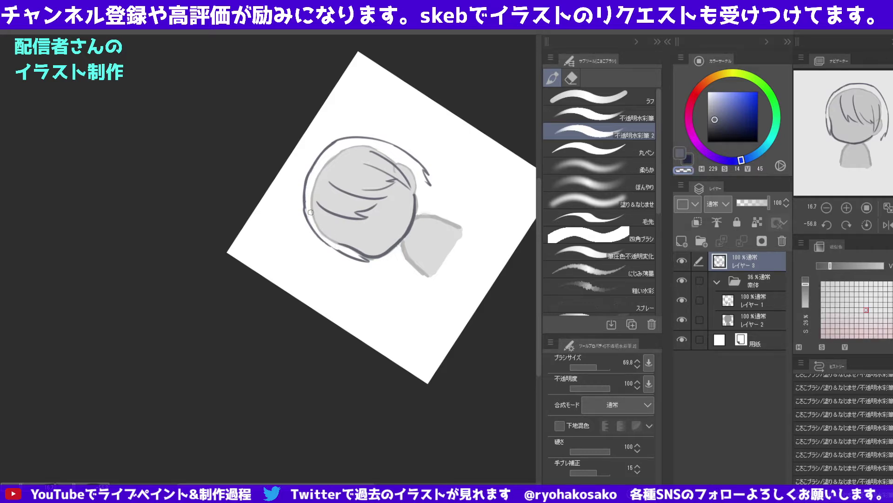
pyautogui.moveTo(306, 185); pyautogui.dragTo(310, 217)
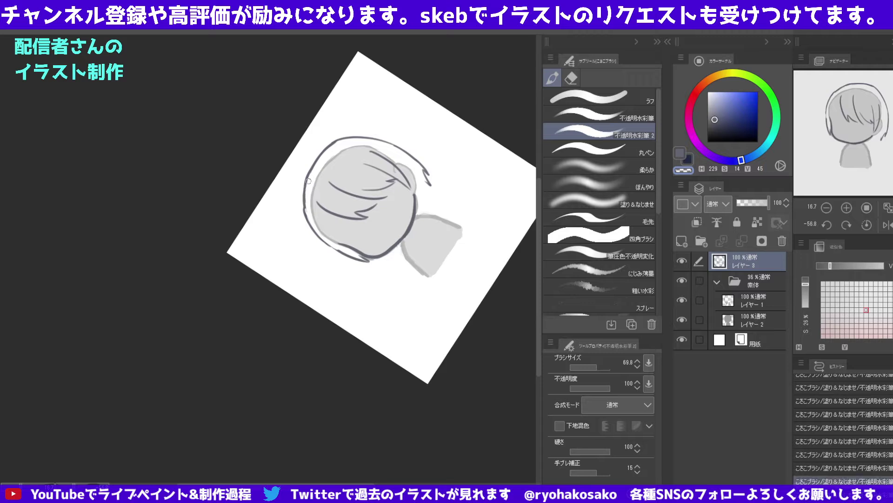
pyautogui.hotkey('ctrl', 'z')
pyautogui.moveTo(307, 184); pyautogui.dragTo(311, 220)
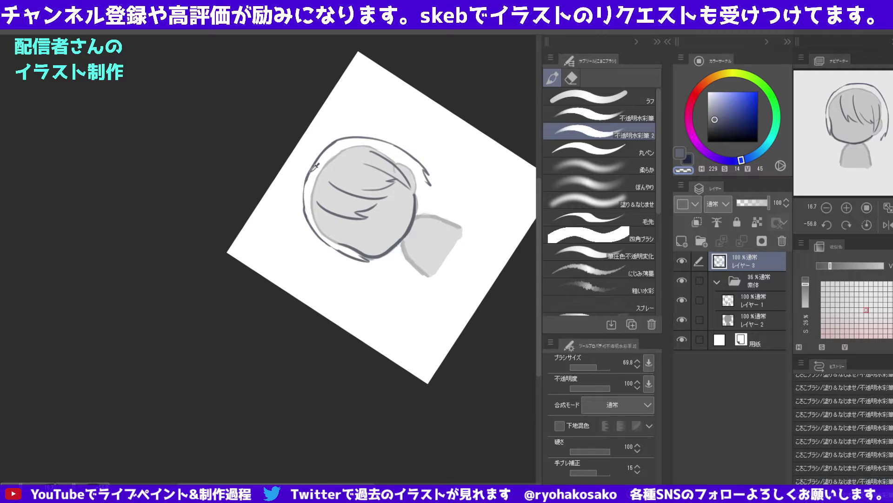
# Retrace the left head outline as a darker navy line, retrying until clean.
pyautogui.press('c')
pyautogui.moveTo(327, 147); pyautogui.dragTo(301, 201)
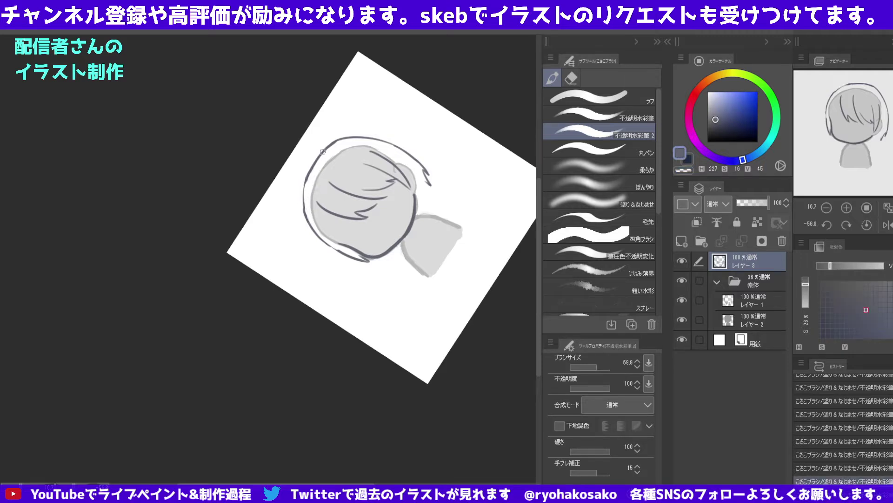
pyautogui.moveTo(312, 168); pyautogui.dragTo(305, 224)
pyautogui.moveTo(309, 171); pyautogui.dragTo(305, 228)
pyautogui.hotkey('ctrl', 'z')
pyautogui.moveTo(310, 168); pyautogui.dragTo(306, 224)
pyautogui.hotkey('ctrl', 'z')
pyautogui.moveTo(307, 180); pyautogui.dragTo(306, 227)
pyautogui.hotkey('ctrl', 'z')
pyautogui.moveTo(309, 172); pyautogui.dragTo(310, 227)
pyautogui.hotkey('ctrl', 'z')
pyautogui.moveTo(306, 173); pyautogui.dragTo(312, 233)
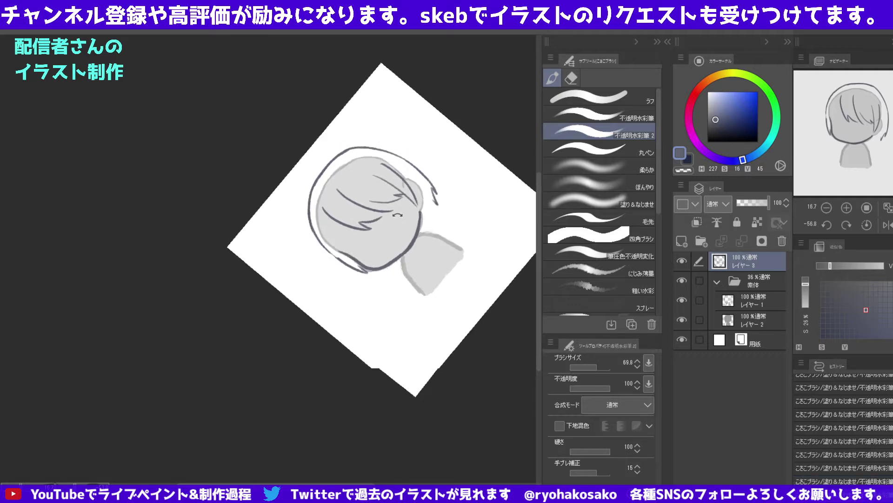
# With the canvas rotated back, extend the right hair outline down past the cheek.
pyautogui.moveTo(307, 136)
pyautogui.mouseDown()
pyautogui.moveTo(428, 319)
pyautogui.moveTo(366, 220)
pyautogui.mouseUp()
pyautogui.scroll(2, 366, 220)
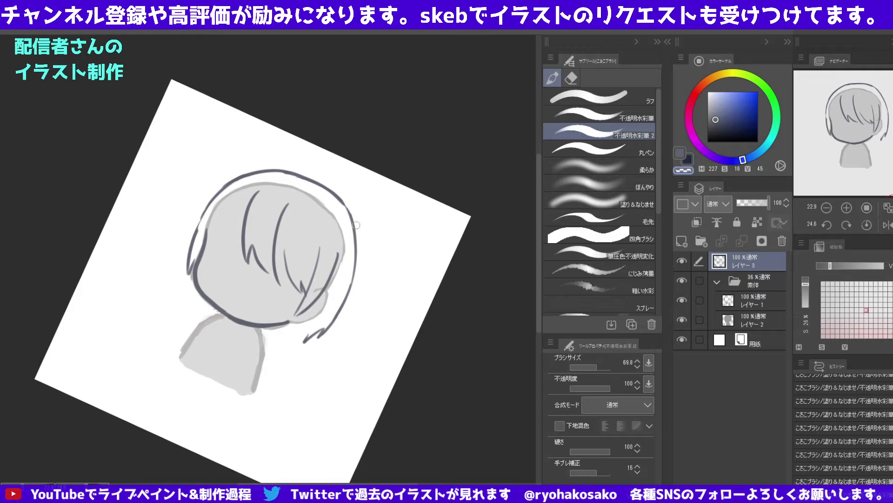
pyautogui.press('c')
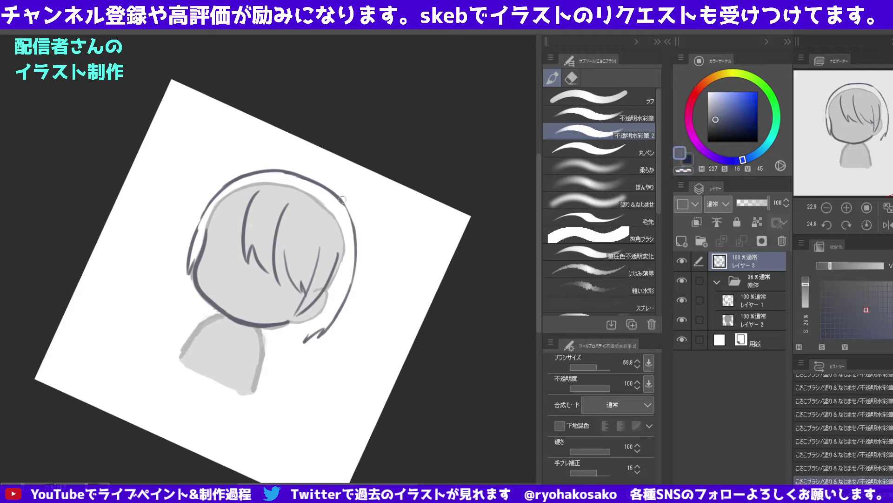
pyautogui.moveTo(345, 209)
pyautogui.mouseDown()
pyautogui.moveTo(358, 258)
pyautogui.moveTo(349, 295)
pyautogui.mouseUp()
pyautogui.keyDown('alt'); pyautogui.click(357, 231); pyautogui.keyUp('alt')
pyautogui.moveTo(357, 246); pyautogui.dragTo(340, 305)
# Erase sections of the right hair outline near the cheek, leaving a small outward flick.
pyautogui.press('c')
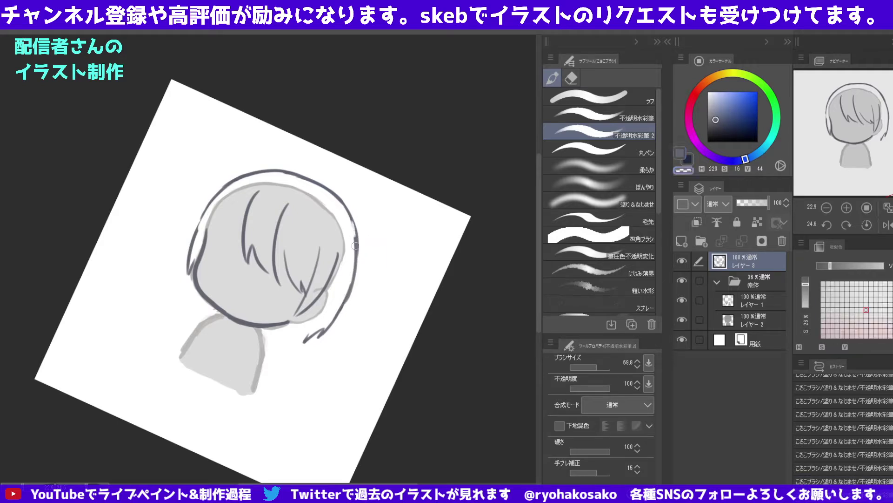
pyautogui.moveTo(352, 223); pyautogui.dragTo(355, 272)
pyautogui.moveTo(353, 228); pyautogui.dragTo(350, 272)
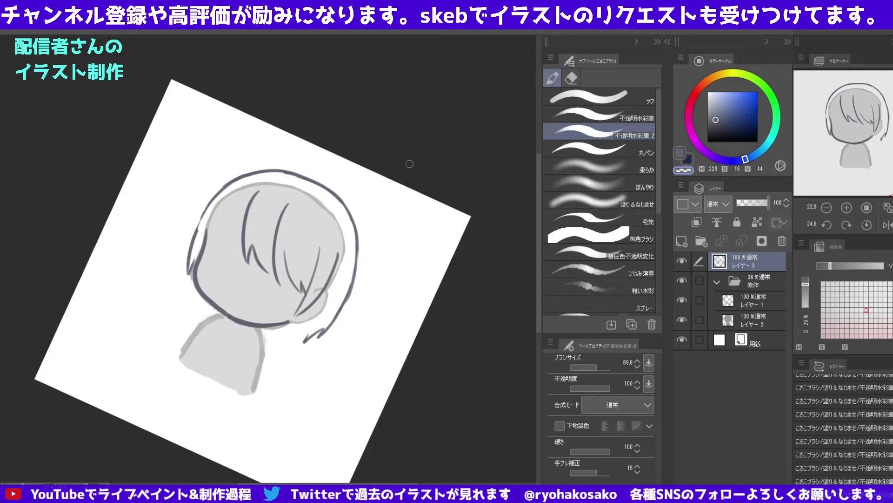
# Straighten the canvas view and redraw the left edge of the hair.
pyautogui.moveTo(405, 159); pyautogui.dragTo(427, 127)
pyautogui.moveTo(403, 180)
pyautogui.mouseDown()
pyautogui.moveTo(495, 150)
pyautogui.moveTo(486, 126)
pyautogui.mouseUp()
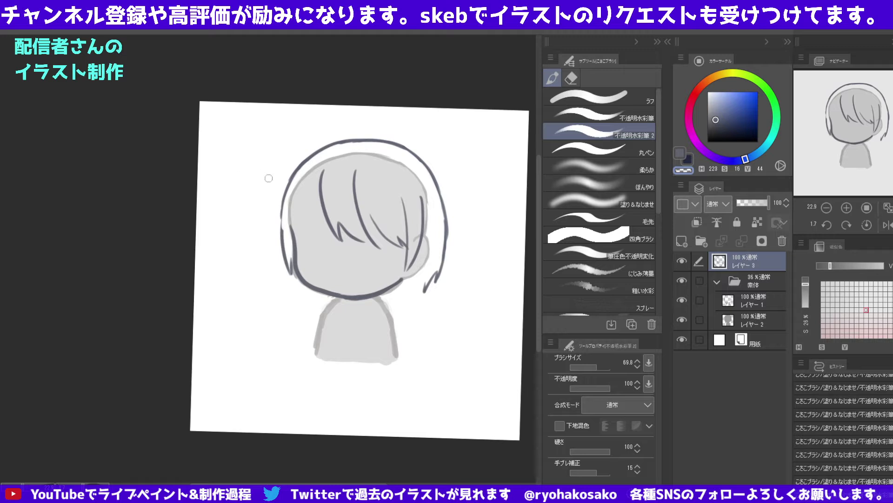
pyautogui.moveTo(294, 226); pyautogui.dragTo(298, 250)
pyautogui.press('c')
pyautogui.moveTo(299, 193)
pyautogui.mouseDown()
pyautogui.moveTo(297, 250)
pyautogui.moveTo(299, 192)
pyautogui.mouseUp()
pyautogui.hotkey('ctrl', 'z')
pyautogui.moveTo(298, 241)
pyautogui.mouseDown()
pyautogui.moveTo(297, 184)
pyautogui.moveTo(294, 246)
pyautogui.mouseUp()
pyautogui.hotkey('ctrl', 'z')
pyautogui.moveTo(304, 192); pyautogui.dragTo(295, 236)
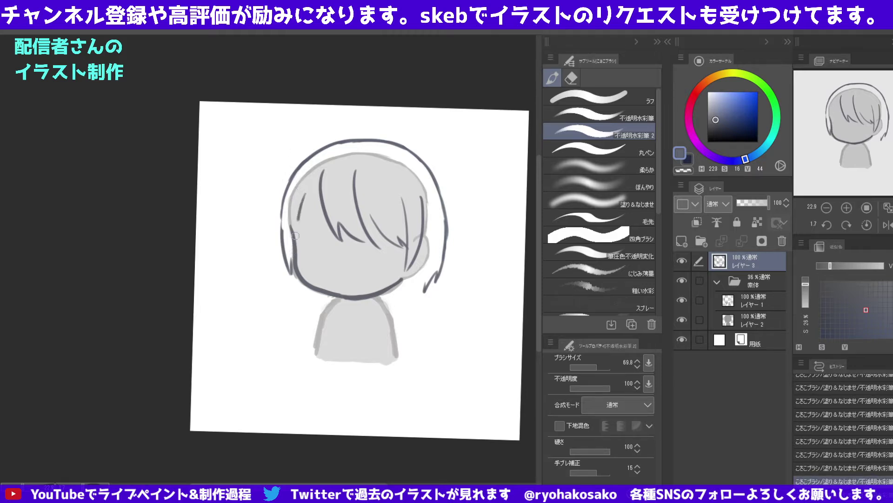
pyautogui.hotkey('ctrl', 'z')
pyautogui.moveTo(303, 193)
pyautogui.mouseDown()
pyautogui.moveTo(294, 241)
pyautogui.moveTo(289, 235)
pyautogui.mouseUp()
# Redraw a jagged, pointed strand across the left bangs.
pyautogui.press('c')
pyautogui.press('c')
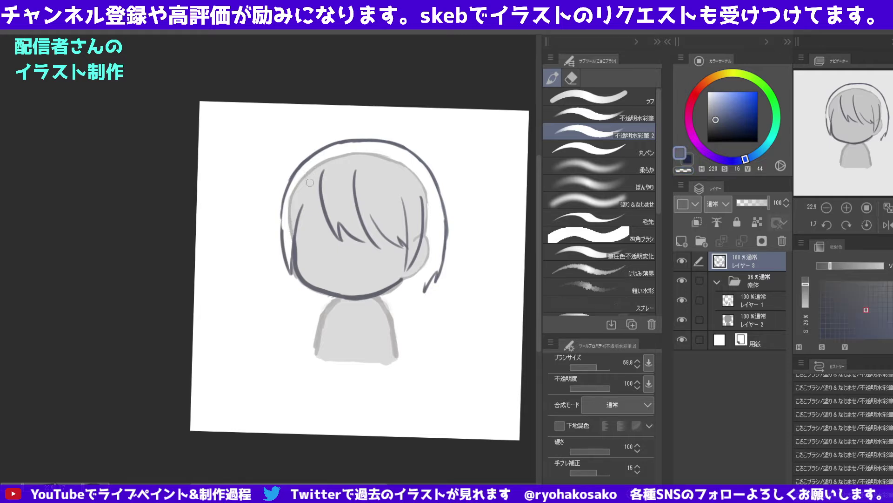
pyautogui.moveTo(310, 183); pyautogui.dragTo(308, 242)
pyautogui.moveTo(314, 207)
pyautogui.mouseDown()
pyautogui.moveTo(307, 243)
pyautogui.moveTo(331, 246)
pyautogui.moveTo(322, 203)
pyautogui.mouseUp()
pyautogui.hotkey('ctrl', 'z')
pyautogui.hotkey('ctrl', 'z')
pyautogui.hotkey('ctrl', 'z')
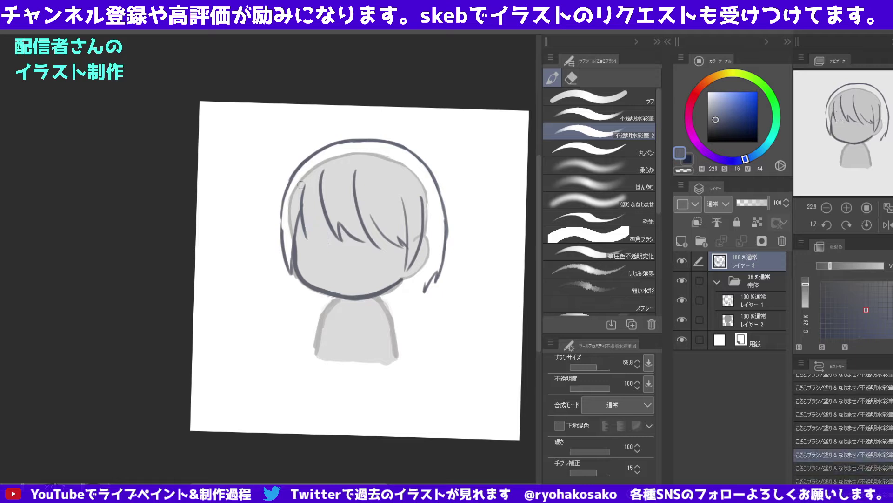
pyautogui.hotkey('ctrl', 'z')
pyautogui.hotkey('ctrl', 'z')
pyautogui.press('c')
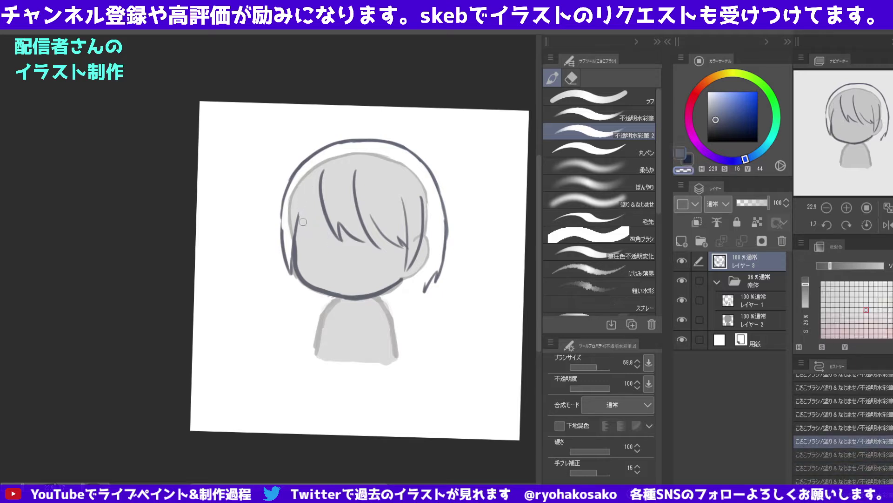
pyautogui.press('c')
pyautogui.moveTo(298, 187)
pyautogui.mouseDown()
pyautogui.moveTo(303, 237)
pyautogui.moveTo(306, 217)
pyautogui.moveTo(310, 240)
pyautogui.moveTo(326, 245)
pyautogui.moveTo(323, 210)
pyautogui.mouseUp()
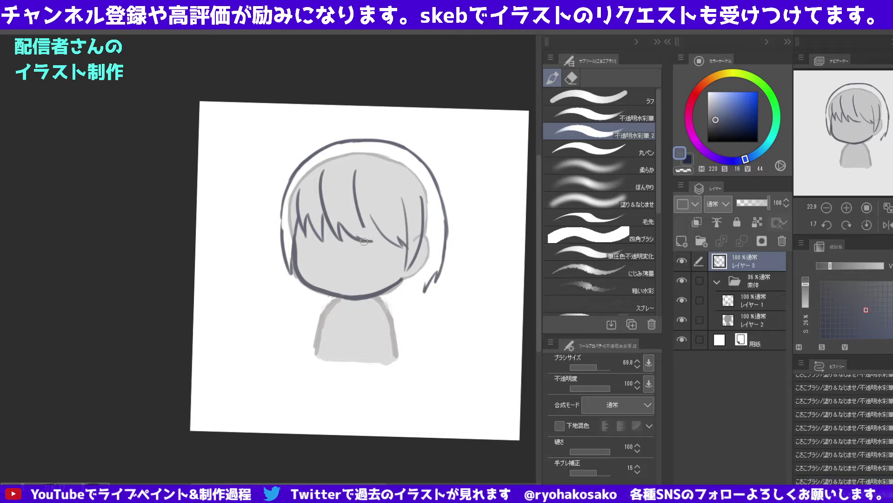
# Remove a short strand over the face and erase part of the middle strand.
pyautogui.moveTo(355, 235); pyautogui.dragTo(370, 244)
pyautogui.hotkey('ctrl', 'z')
pyautogui.press('c')
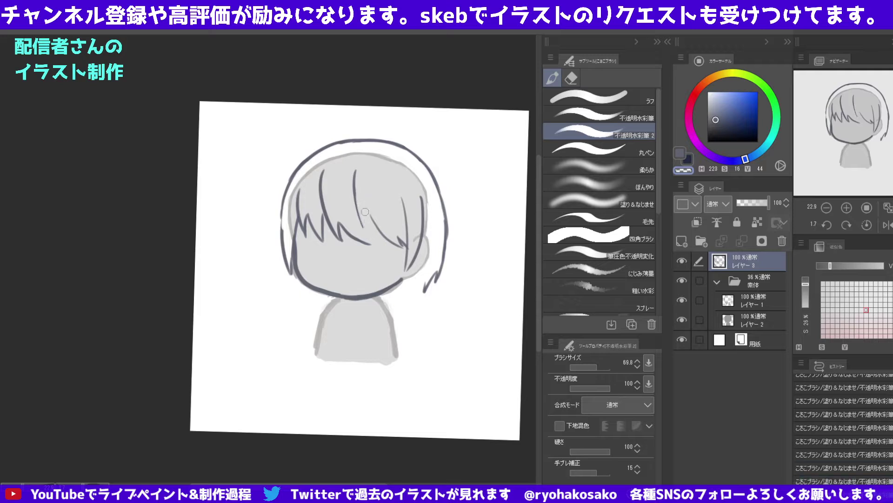
pyautogui.moveTo(359, 223)
pyautogui.mouseDown()
pyautogui.moveTo(362, 201)
pyautogui.moveTo(368, 239)
pyautogui.mouseUp()
pyautogui.keyDown('alt'); pyautogui.click(357, 181); pyautogui.keyUp('alt')
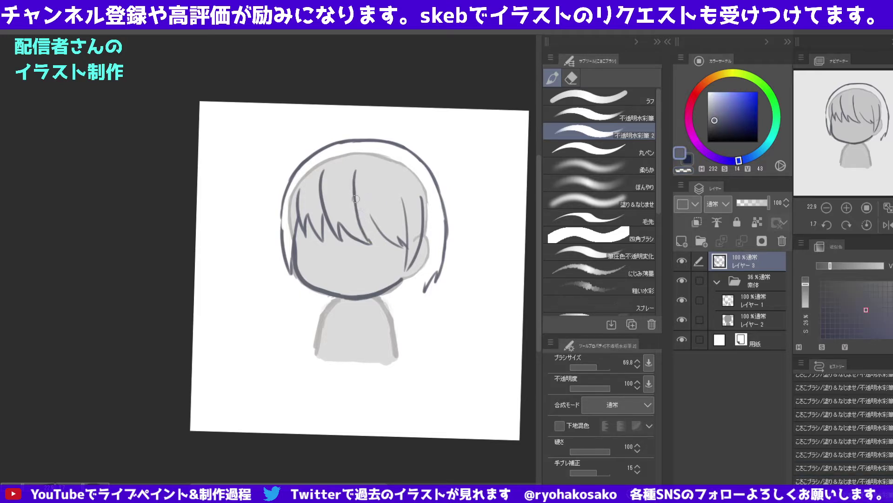
# Draw middle bang strands sweeping down toward the right of the face.
pyautogui.moveTo(360, 207); pyautogui.dragTo(376, 236)
pyautogui.hotkey('ctrl', 'z')
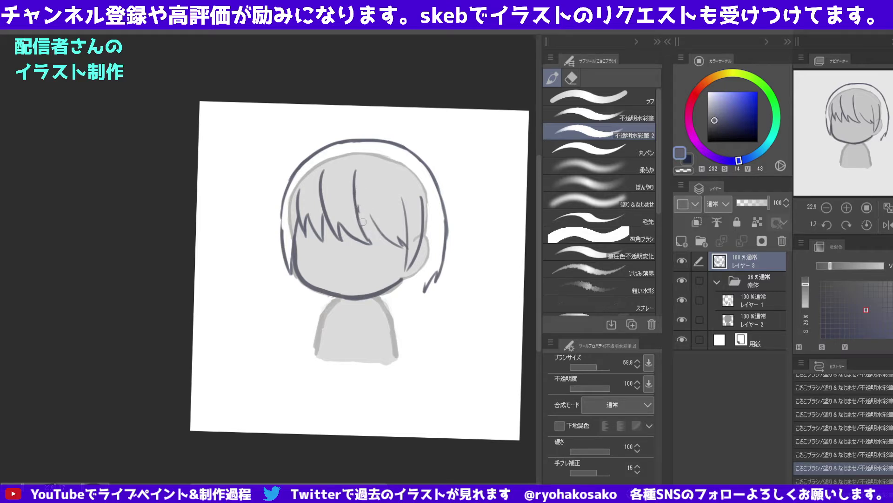
pyautogui.hotkey('ctrl', 'y')
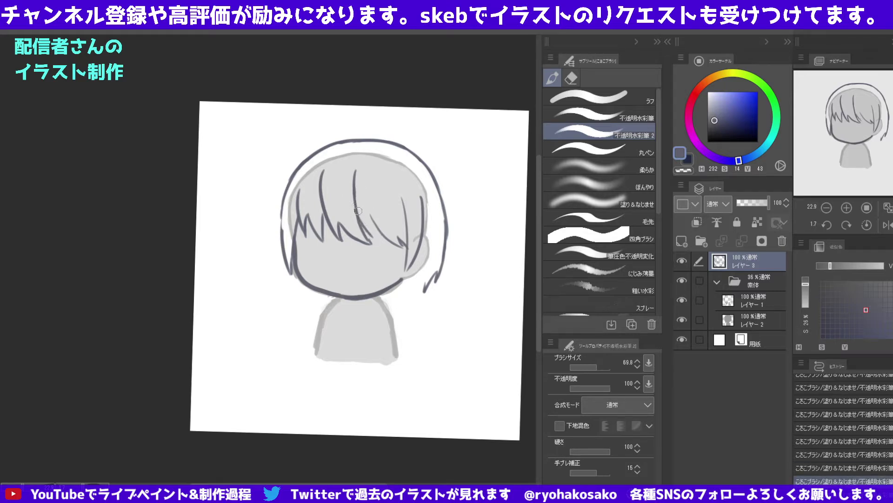
pyautogui.hotkey('ctrl', 'z')
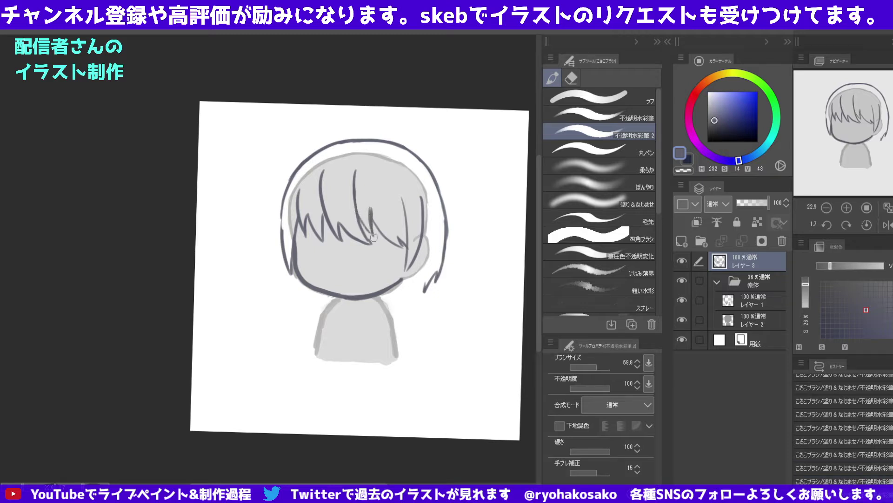
pyautogui.hotkey('ctrl', 'z')
pyautogui.hotkey('ctrl', 'y')
pyautogui.hotkey('ctrl', 'z')
pyautogui.hotkey('ctrl', 'y')
pyautogui.moveTo(357, 211); pyautogui.dragTo(379, 239)
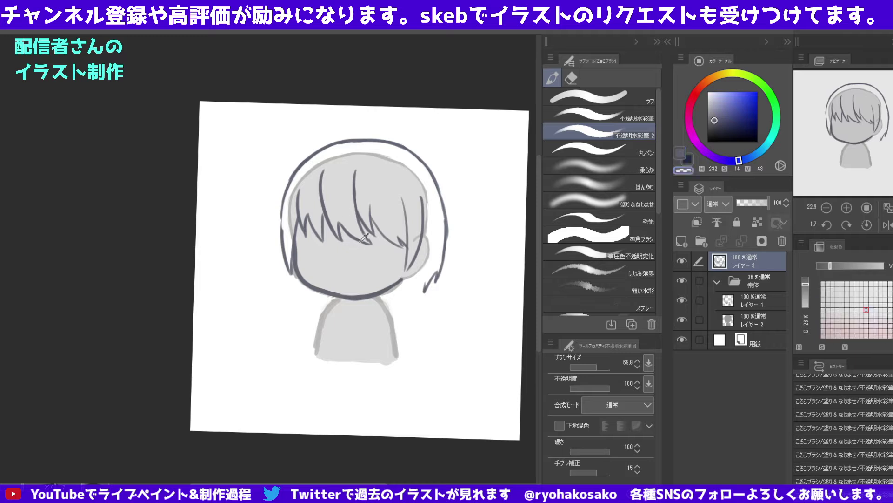
# Erase the central strand and redraw new strands across the centre bangs.
pyautogui.press('c')
pyautogui.moveTo(370, 244); pyautogui.dragTo(353, 182)
pyautogui.moveTo(372, 246); pyautogui.dragTo(370, 204)
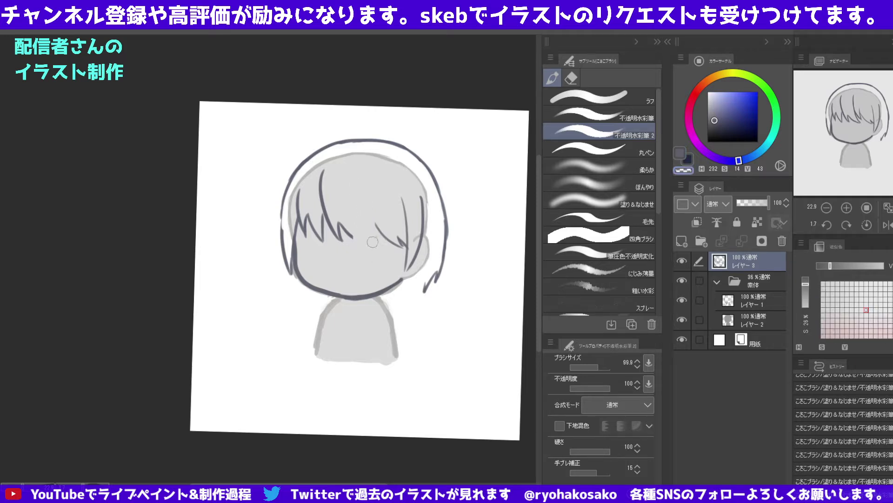
pyautogui.keyDown('alt'); pyautogui.click(342, 221); pyautogui.keyUp('alt')
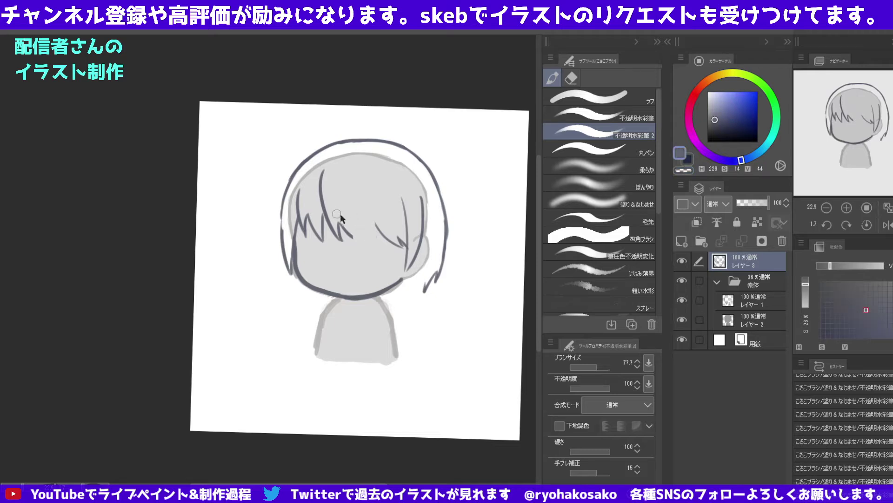
pyautogui.moveTo(334, 213); pyautogui.dragTo(364, 246)
pyautogui.hotkey('ctrl', 'z')
pyautogui.moveTo(334, 214); pyautogui.dragTo(366, 243)
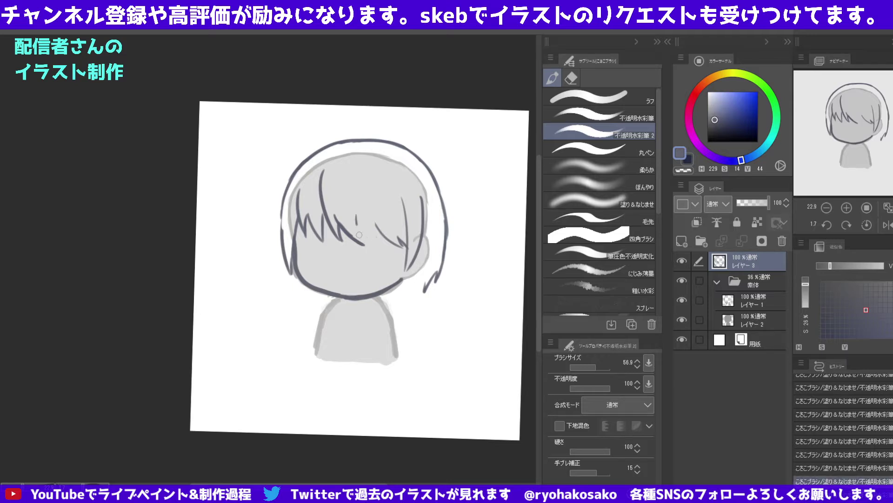
pyautogui.moveTo(356, 215)
pyautogui.mouseDown()
pyautogui.moveTo(367, 246)
pyautogui.moveTo(357, 213)
pyautogui.moveTo(383, 242)
pyautogui.moveTo(354, 238)
pyautogui.mouseUp()
# Add a small touch-up stroke to the centre bangs.
pyautogui.press('c')
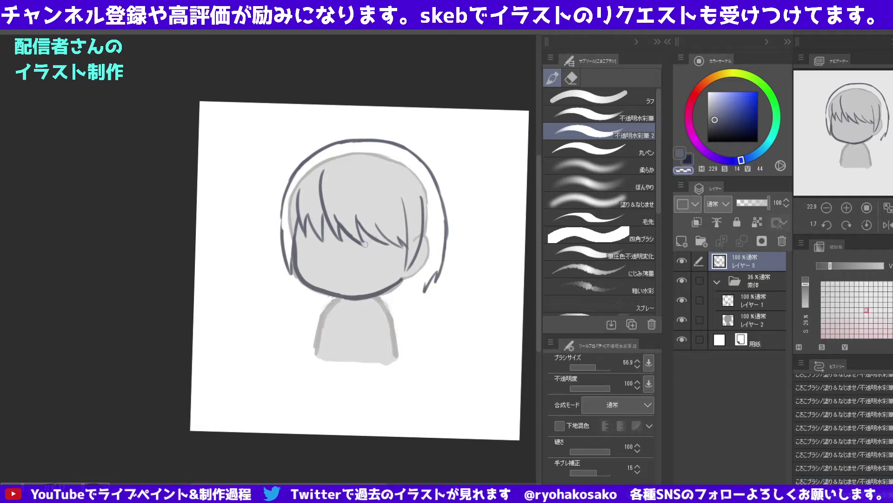
pyautogui.keyDown('alt'); pyautogui.click(346, 227); pyautogui.keyUp('alt')
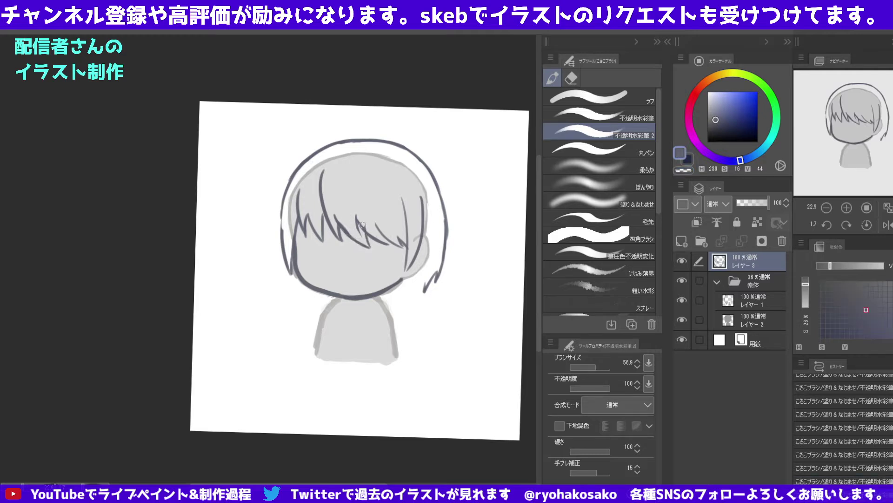
pyautogui.moveTo(363, 225); pyautogui.dragTo(358, 226)
pyautogui.press('c')
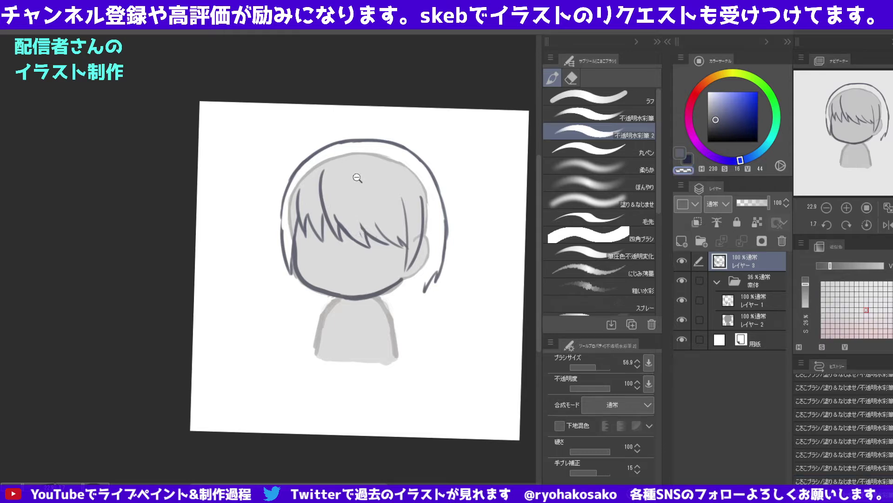
pyautogui.scroll(-2, 354, 176)
pyautogui.scroll(2, 354, 176)
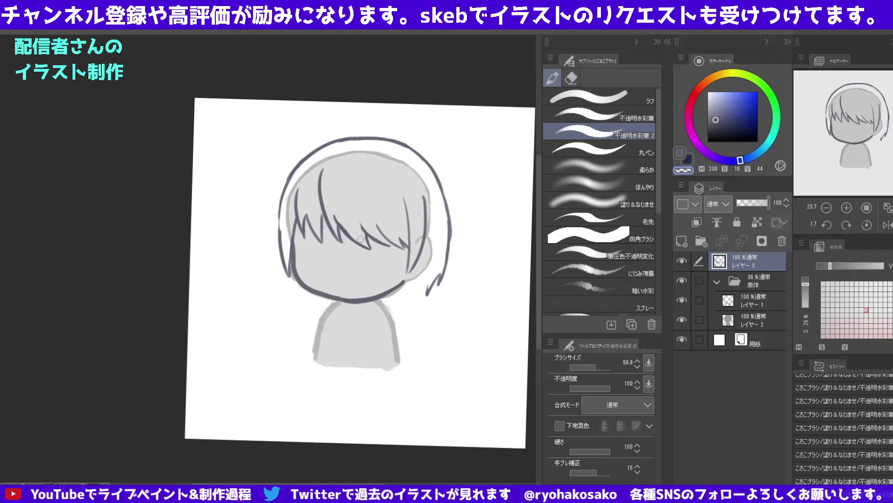
pyautogui.press('c')
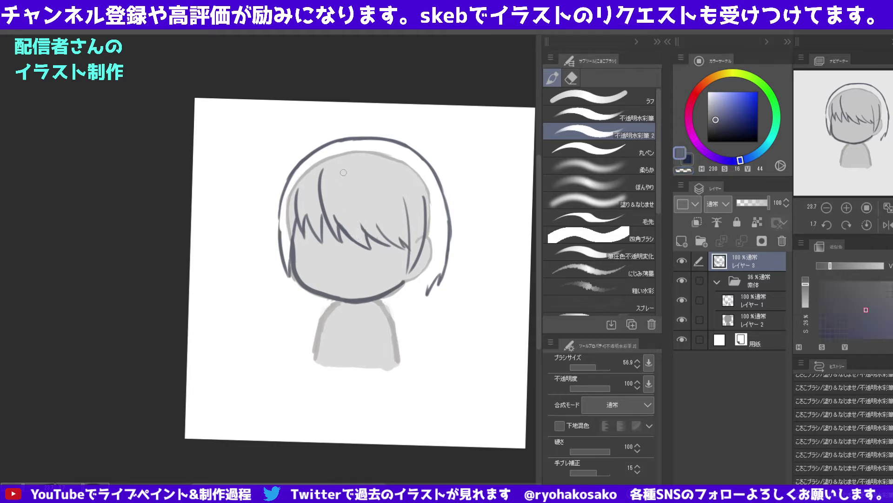
# Draw a curved strand from the forehead into the bangs and trim the leftmost strand.
pyautogui.moveTo(343, 166); pyautogui.dragTo(348, 215)
pyautogui.hotkey('ctrl', 'z')
pyautogui.moveTo(347, 160); pyautogui.dragTo(367, 223)
pyautogui.hotkey('ctrl', 'z')
pyautogui.moveTo(355, 163); pyautogui.dragTo(356, 212)
pyautogui.hotkey('ctrl', 'z')
pyautogui.moveTo(356, 169); pyautogui.dragTo(369, 230)
pyautogui.press('c')
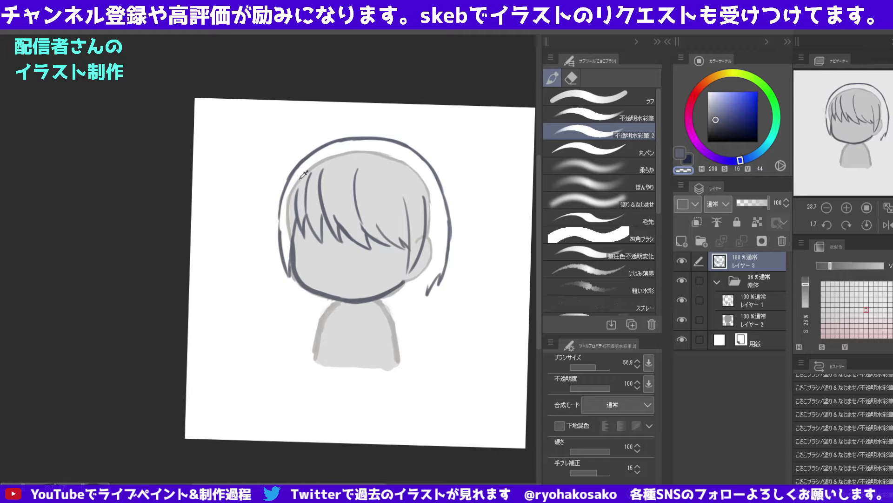
pyautogui.moveTo(303, 175); pyautogui.dragTo(295, 209)
# Draw long hair down the left side and redo the lower-right hair tips.
pyautogui.press('c')
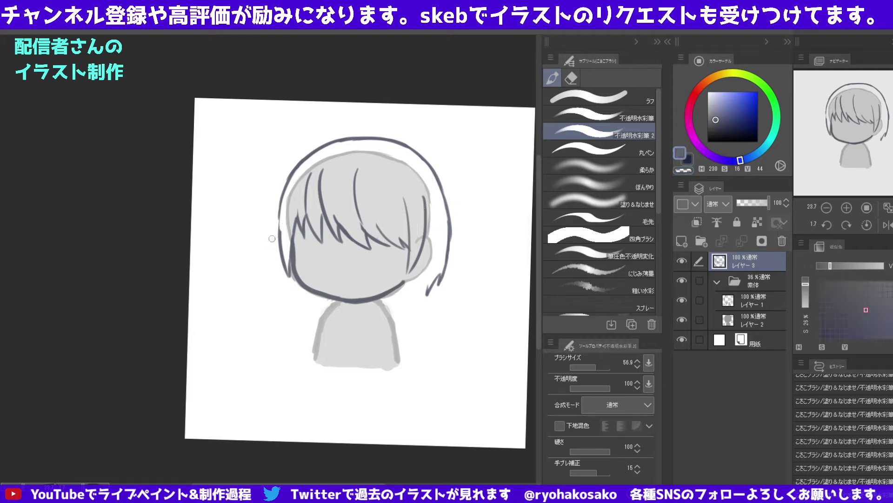
pyautogui.moveTo(275, 241)
pyautogui.mouseDown()
pyautogui.moveTo(285, 298)
pyautogui.moveTo(308, 298)
pyautogui.mouseUp()
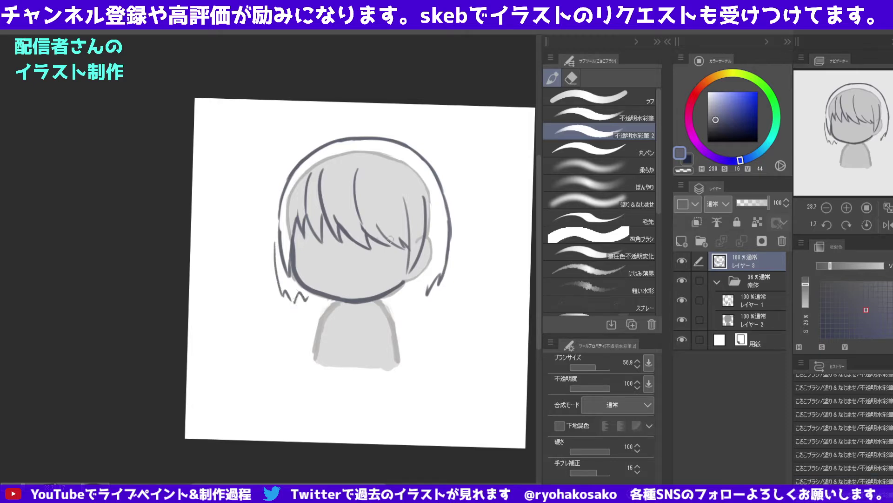
pyautogui.press('c')
pyautogui.moveTo(438, 275)
pyautogui.mouseDown()
pyautogui.moveTo(424, 309)
pyautogui.moveTo(442, 274)
pyautogui.moveTo(435, 297)
pyautogui.mouseUp()
pyautogui.press('c')
pyautogui.hotkey('ctrl', 'z')
pyautogui.moveTo(448, 264)
pyautogui.mouseDown()
pyautogui.moveTo(434, 297)
pyautogui.moveTo(399, 303)
pyautogui.mouseUp()
# Straighten the view, erase a stray mark, and refine the right hair tips.
pyautogui.scroll(-5, 399, 302)
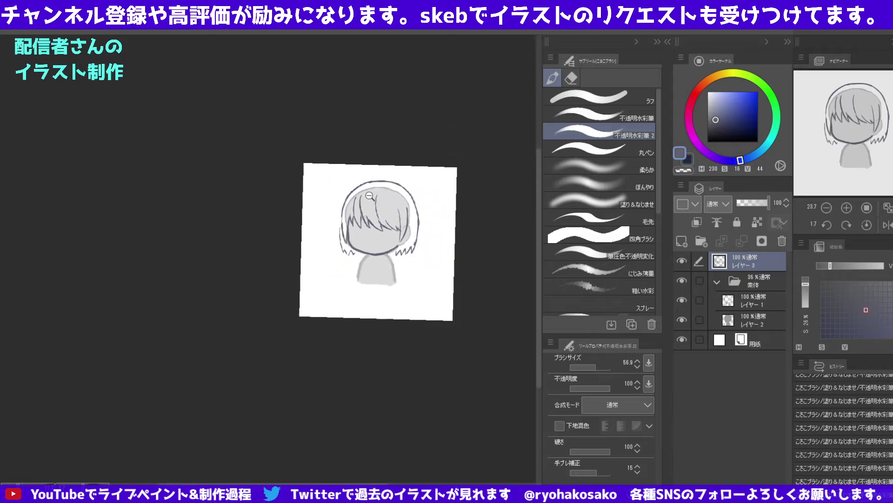
pyautogui.scroll(3, 386, 209)
pyautogui.scroll(1, 383, 198)
pyautogui.moveTo(413, 224); pyautogui.dragTo(468, 239)
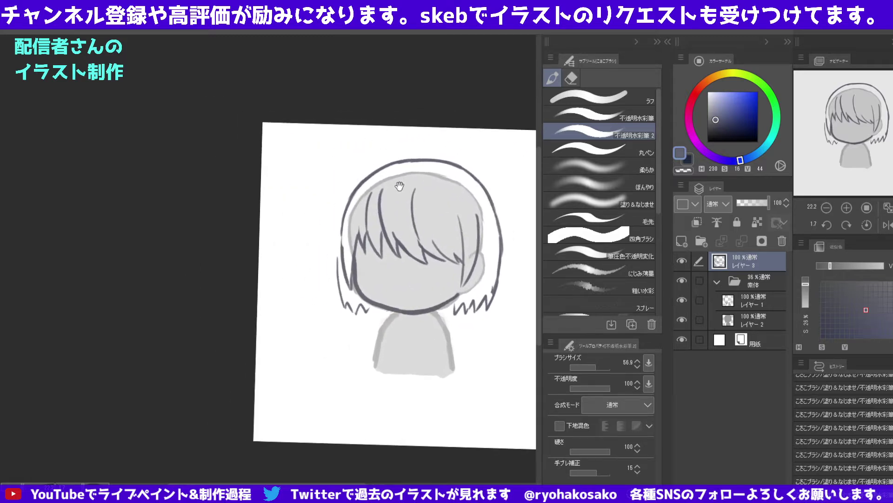
pyautogui.moveTo(399, 186)
pyautogui.mouseDown()
pyautogui.moveTo(431, 169)
pyautogui.moveTo(393, 167)
pyautogui.mouseUp()
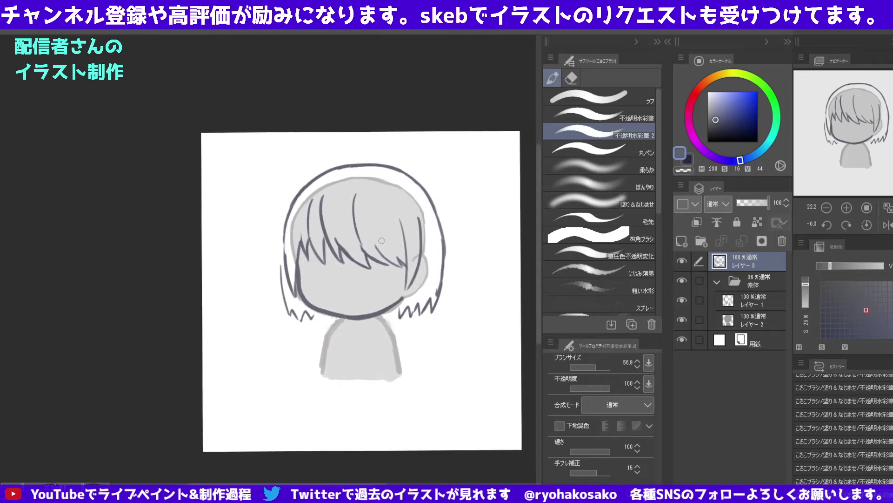
pyautogui.press('c')
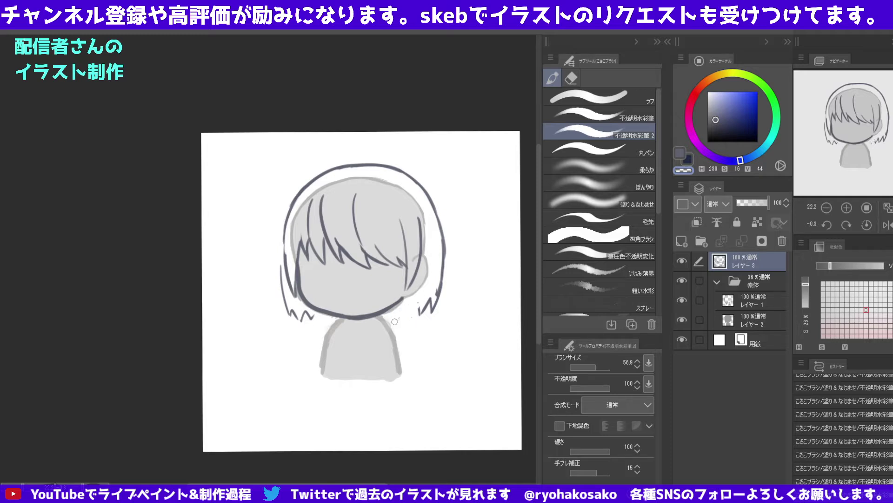
pyautogui.moveTo(416, 319); pyautogui.dragTo(420, 299)
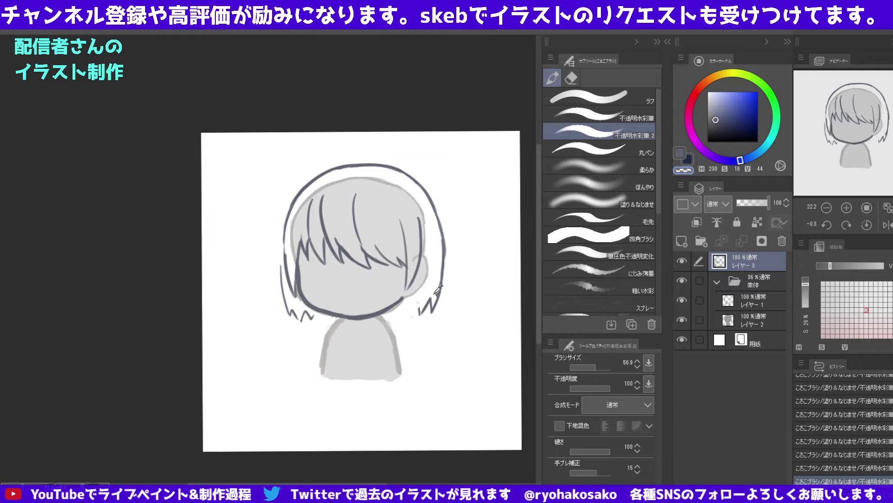
pyautogui.press('c')
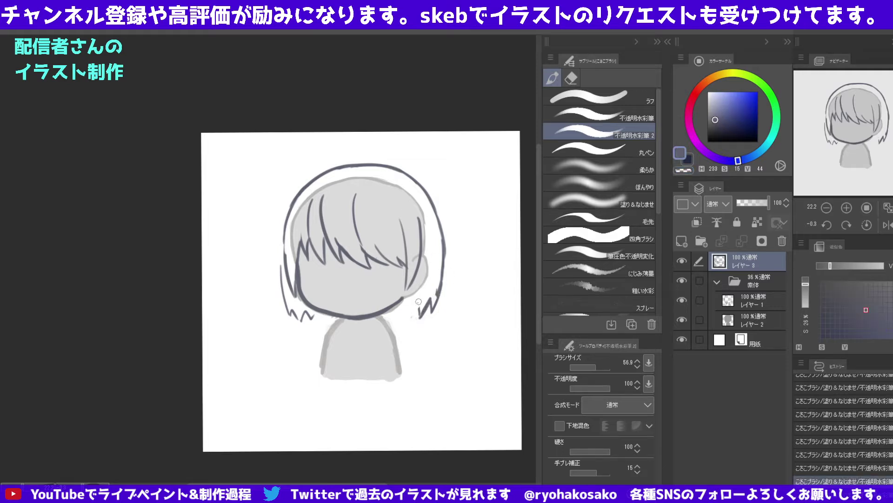
pyautogui.moveTo(419, 314)
pyautogui.mouseDown()
pyautogui.moveTo(428, 295)
pyautogui.moveTo(404, 323)
pyautogui.moveTo(400, 303)
pyautogui.moveTo(418, 300)
pyautogui.moveTo(410, 317)
pyautogui.moveTo(389, 318)
pyautogui.mouseUp()
pyautogui.hotkey('ctrl', 'z')
pyautogui.hotkey('ctrl', 'z')
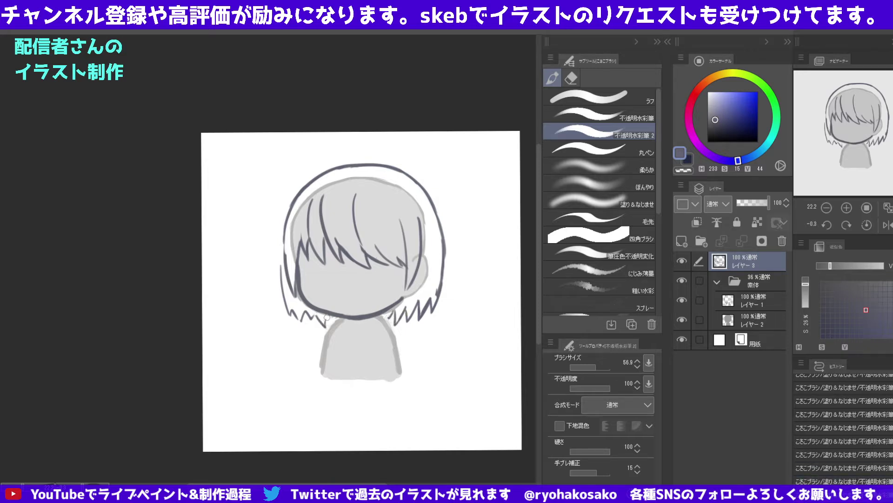
# Check the whole drawing, then zoom in on the chibi head.
pyautogui.keyDown('ctrl'); pyautogui.keyDown('alt'); pyautogui.click(365, 223); pyautogui.keyUp('alt'); pyautogui.keyUp('ctrl')
pyautogui.moveTo(345, 199); pyautogui.dragTo(348, 184)
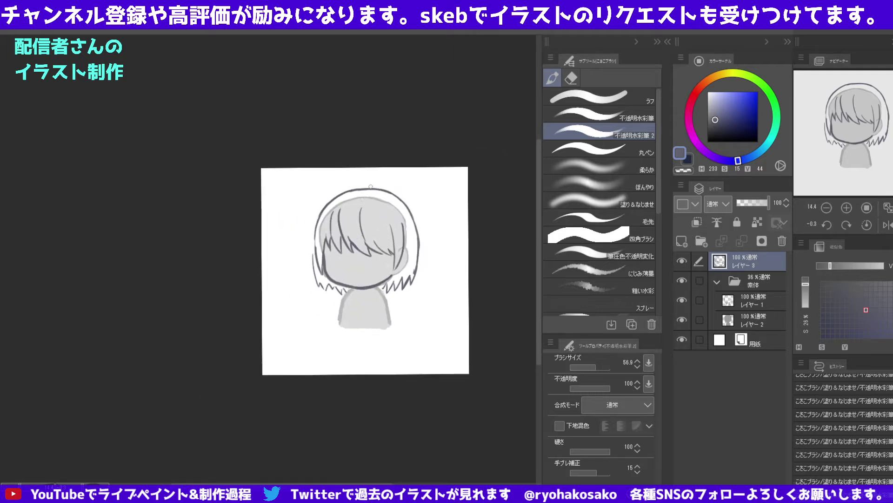
pyautogui.moveTo(348, 276); pyautogui.dragTo(353, 272)
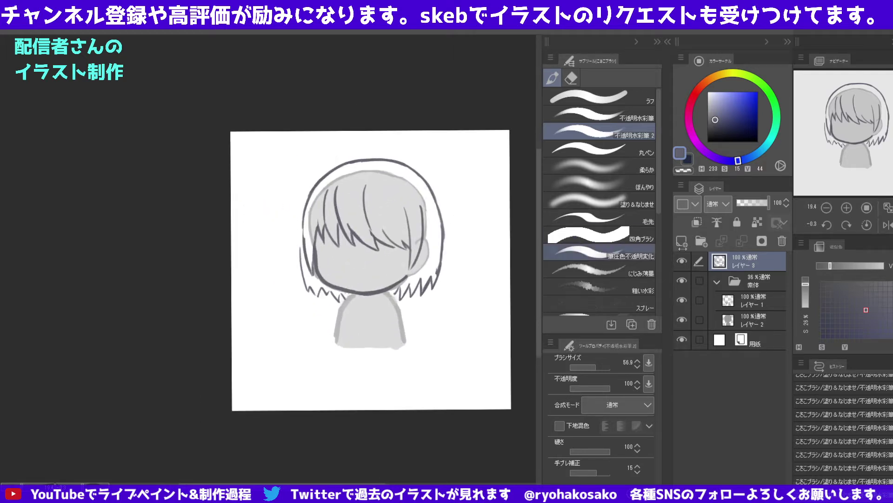
# On a new layer, draw an open right eye and an open smiling mouth.
pyautogui.click(682, 241)
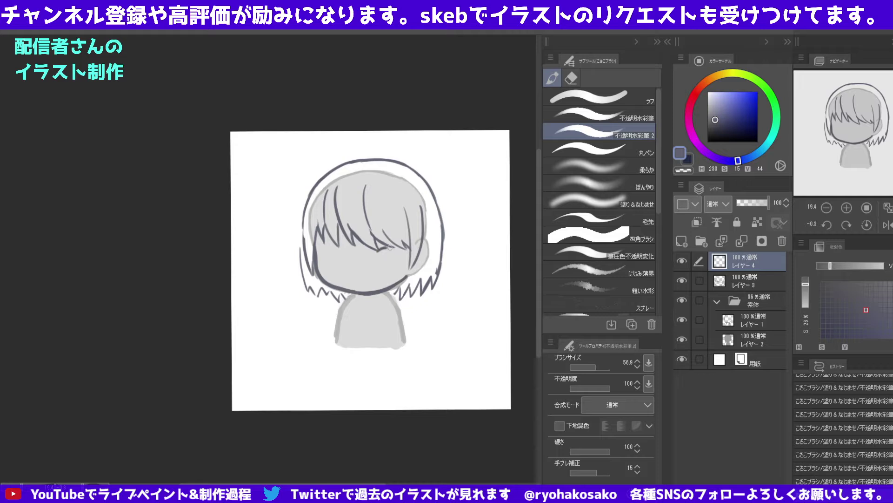
pyautogui.moveTo(379, 252)
pyautogui.mouseDown()
pyautogui.moveTo(409, 246)
pyautogui.moveTo(395, 246)
pyautogui.moveTo(406, 256)
pyautogui.mouseUp()
pyautogui.hotkey('ctrl', 'z')
pyautogui.hotkey('ctrl', 'z')
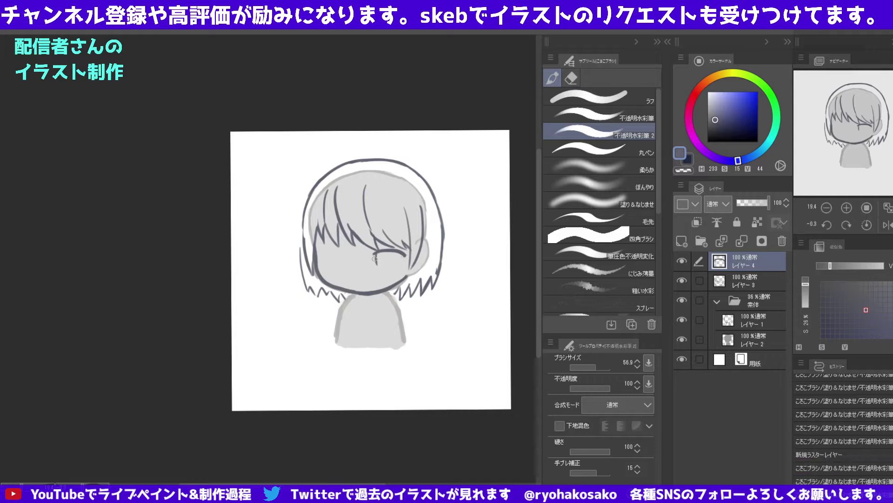
pyautogui.moveTo(374, 254)
pyautogui.mouseDown()
pyautogui.moveTo(379, 269)
pyautogui.moveTo(395, 263)
pyautogui.moveTo(380, 269)
pyautogui.moveTo(396, 262)
pyautogui.mouseUp()
pyautogui.hotkey('ctrl', 'z')
pyautogui.hotkey('ctrl', 'z')
pyautogui.moveTo(396, 263); pyautogui.dragTo(370, 274)
pyautogui.hotkey('ctrl', 'z')
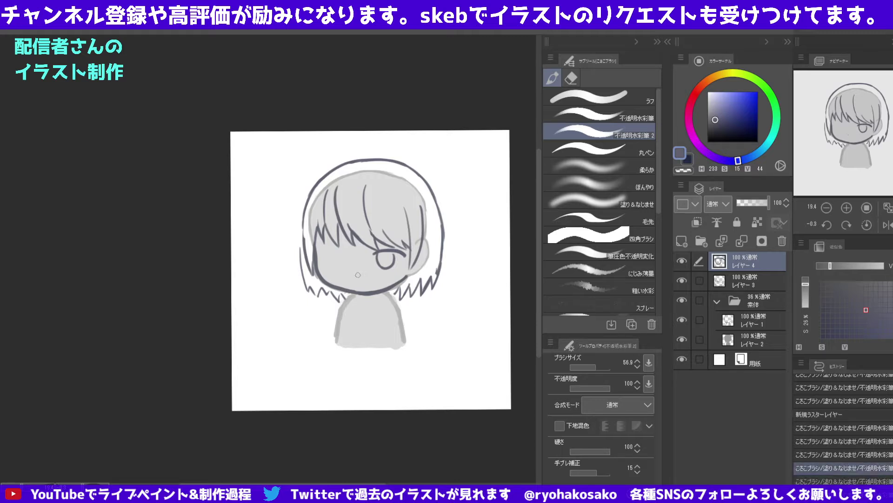
pyautogui.hotkey('ctrl', 'z')
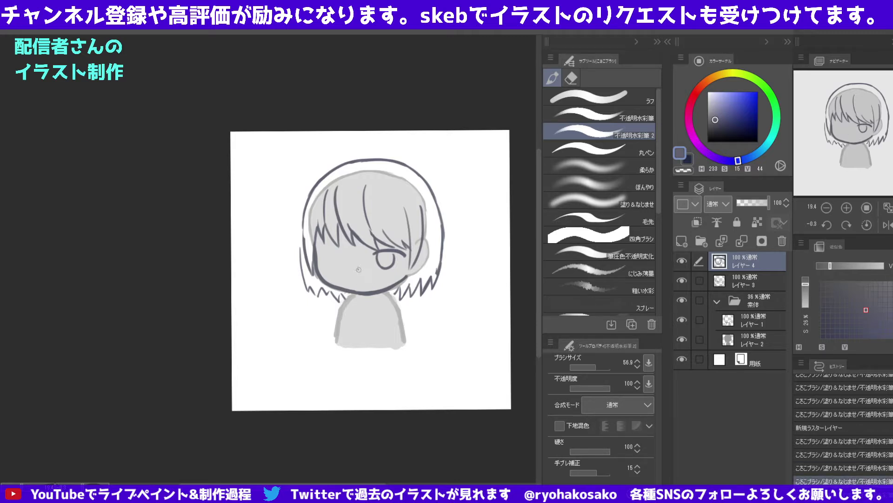
pyautogui.moveTo(370, 268)
pyautogui.mouseDown()
pyautogui.moveTo(369, 281)
pyautogui.moveTo(355, 269)
pyautogui.moveTo(371, 281)
pyautogui.mouseUp()
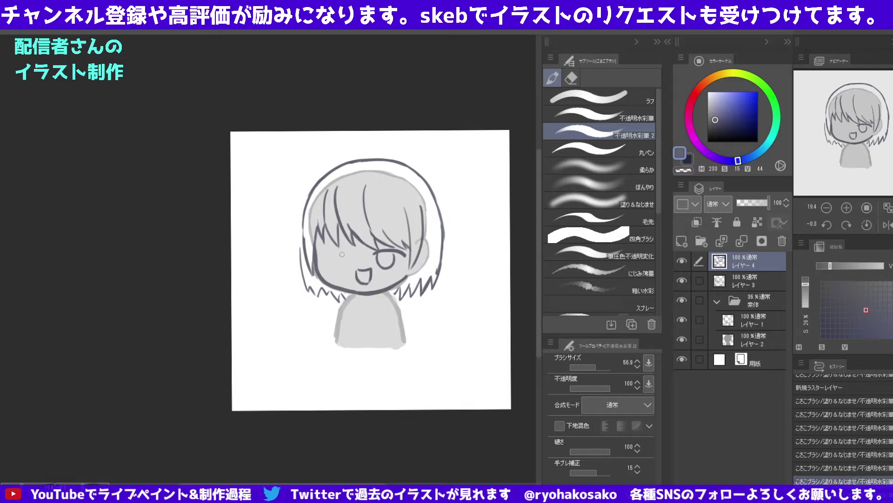
# Try strokes for the left eye, undoing the wink attempts.
pyautogui.moveTo(342, 252); pyautogui.dragTo(320, 254)
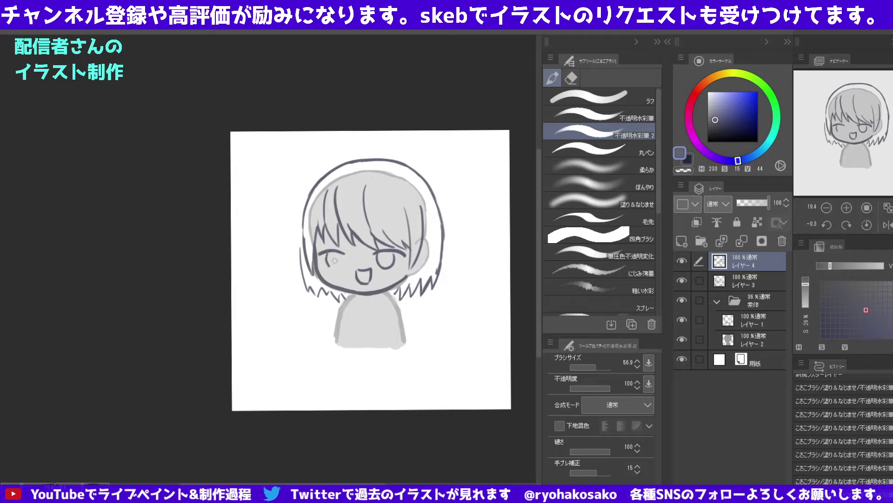
pyautogui.hotkey('ctrl', 'z')
pyautogui.hotkey('ctrl', 'z')
pyautogui.moveTo(343, 254)
pyautogui.mouseDown()
pyautogui.moveTo(321, 254)
pyautogui.moveTo(333, 266)
pyautogui.moveTo(334, 253)
pyautogui.mouseUp()
pyautogui.hotkey('ctrl', 'z')
pyautogui.hotkey('ctrl', 'z')
pyautogui.hotkey('ctrl', 'z')
pyautogui.hotkey('ctrl', 'z')
pyautogui.hotkey('ctrl', 'z')
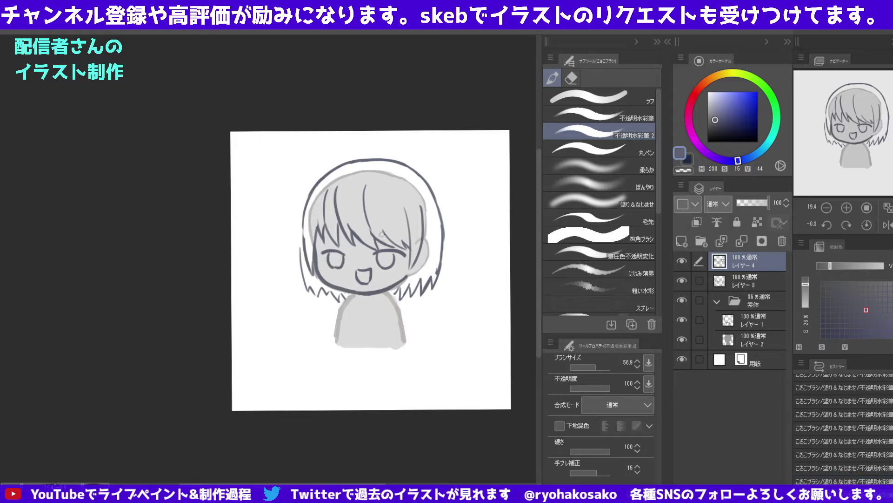
# Lasso-select the area around the right eye.
pyautogui.click(572, 77)
pyautogui.click(600, 149)
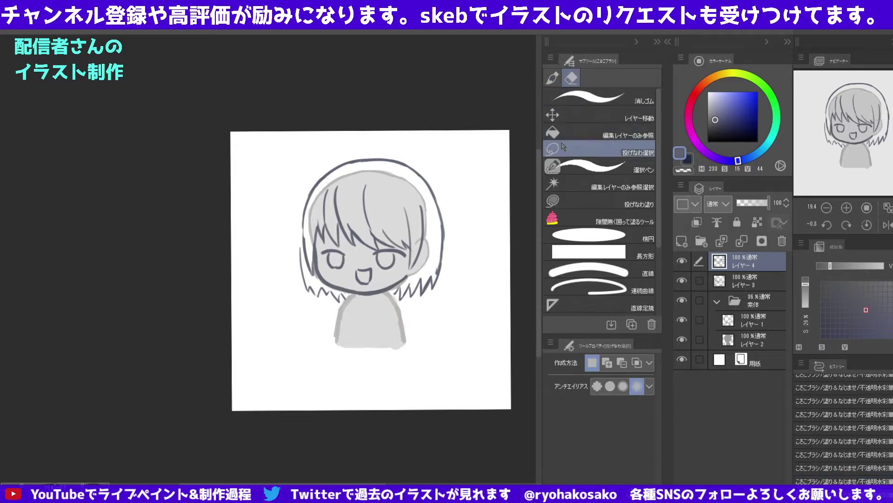
pyautogui.moveTo(397, 269); pyautogui.dragTo(404, 268)
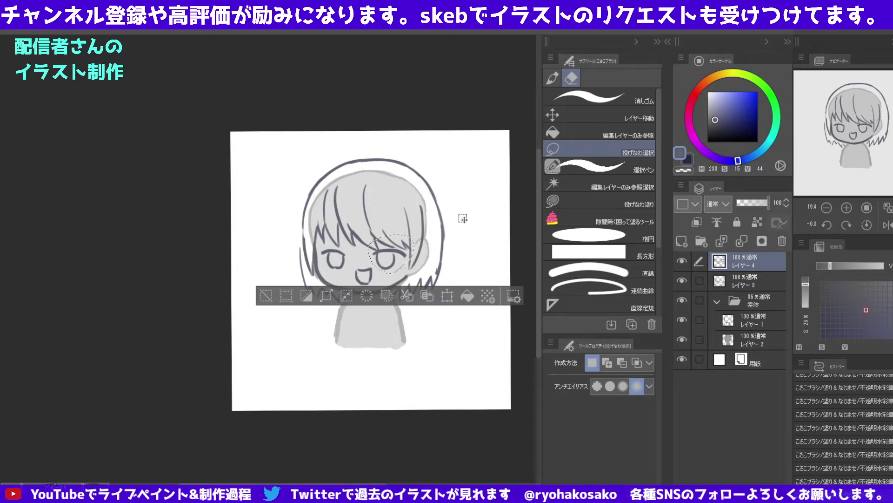
# Nudge the selected right eye up and right with the arrow keys, then deselect.
pyautogui.click(584, 120)
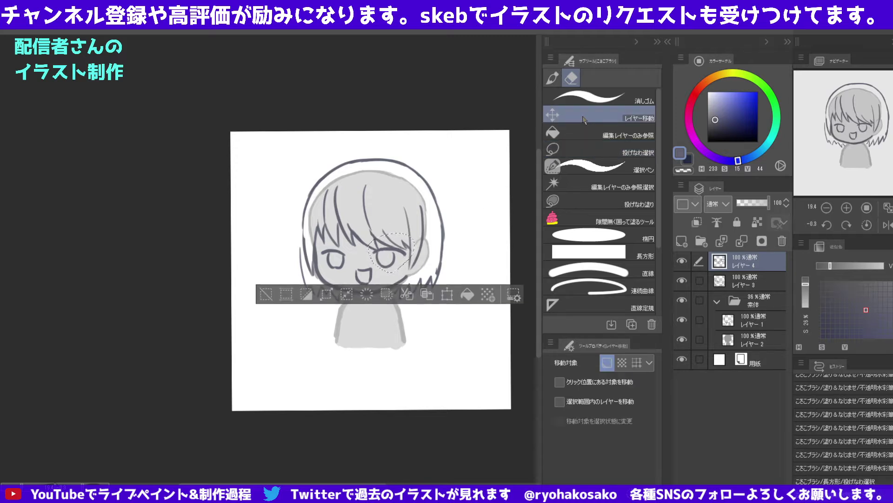
pyautogui.press('Right')
pyautogui.press('Up')
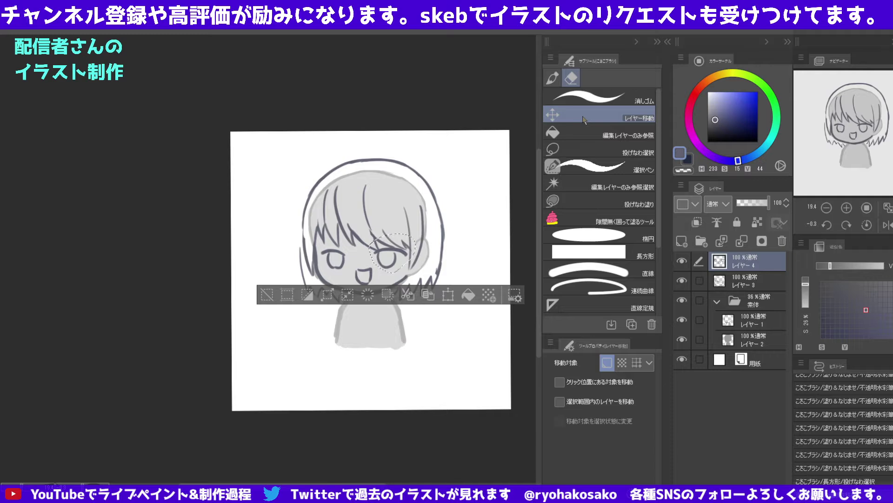
pyautogui.hotkey('ctrl', 'd')
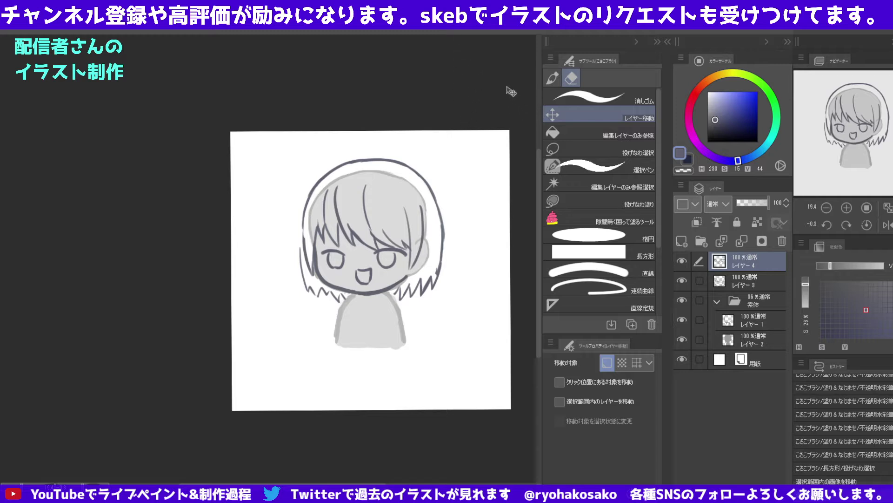
pyautogui.click(558, 149)
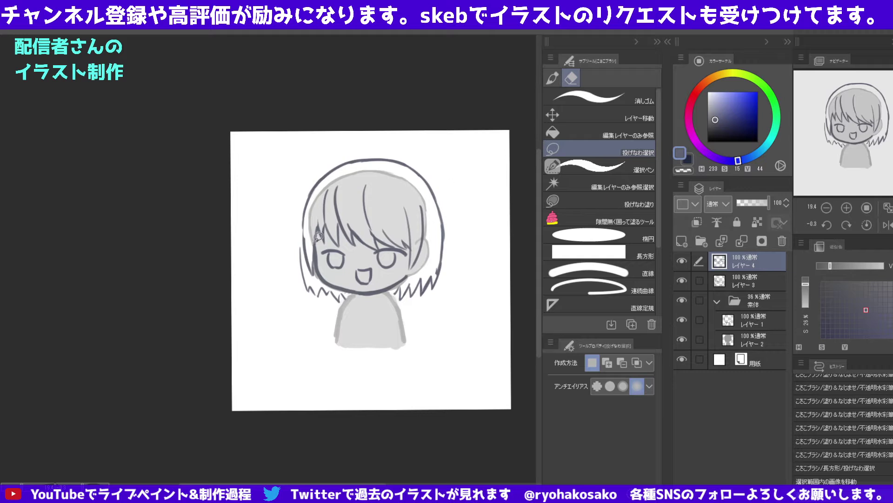
# On Layer 3, lasso the hair and stretch it to about 102% height.
pyautogui.click(771, 277)
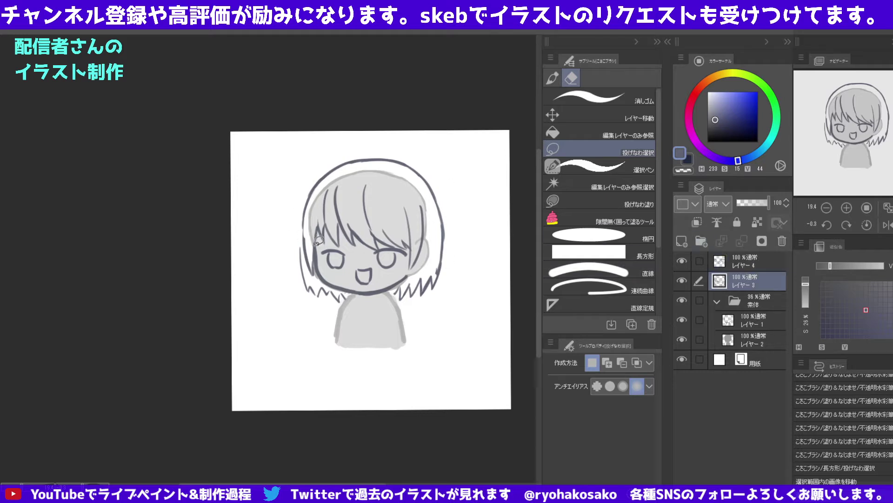
pyautogui.moveTo(320, 248)
pyautogui.mouseDown()
pyautogui.moveTo(307, 260)
pyautogui.moveTo(297, 202)
pyautogui.moveTo(430, 150)
pyautogui.moveTo(462, 277)
pyautogui.moveTo(413, 302)
pyautogui.moveTo(399, 294)
pyautogui.moveTo(395, 282)
pyautogui.moveTo(417, 274)
pyautogui.moveTo(438, 228)
pyautogui.moveTo(426, 191)
pyautogui.moveTo(435, 209)
pyautogui.moveTo(413, 274)
pyautogui.moveTo(403, 268)
pyautogui.moveTo(405, 245)
pyautogui.moveTo(321, 243)
pyautogui.mouseUp()
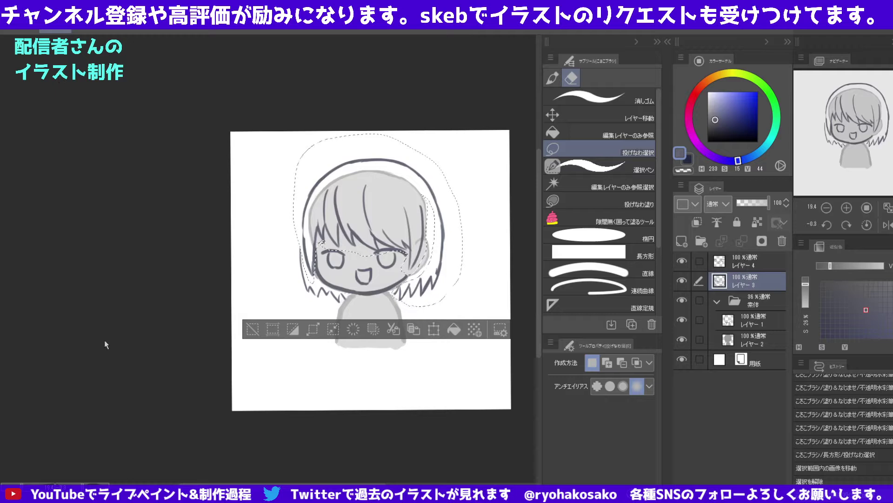
pyautogui.hotkey('ctrl', 't')
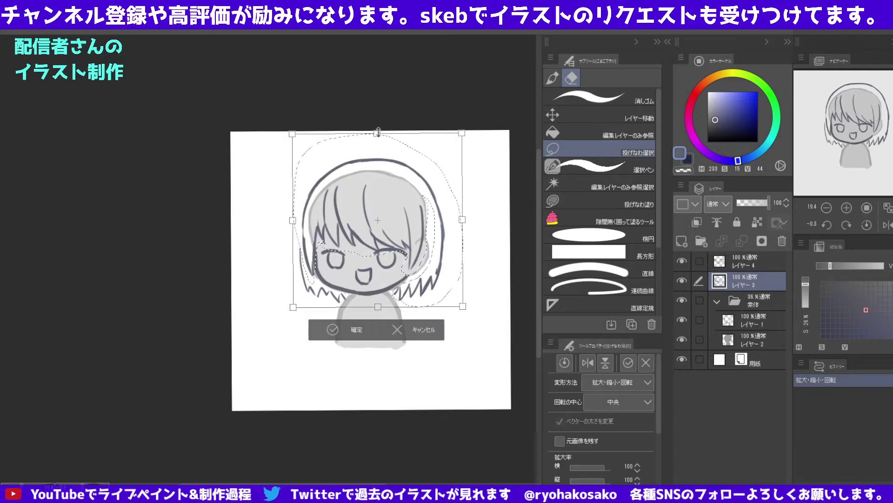
pyautogui.moveTo(377, 133); pyautogui.dragTo(377, 128)
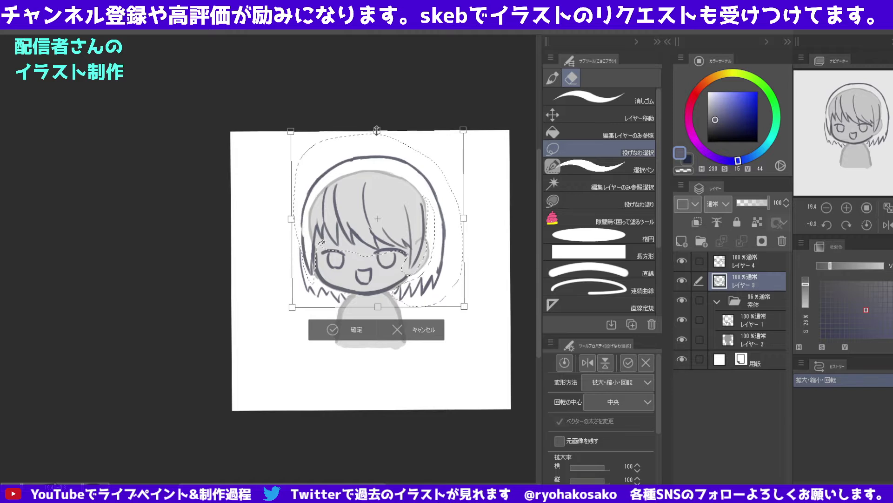
pyautogui.moveTo(377, 128); pyautogui.dragTo(377, 130)
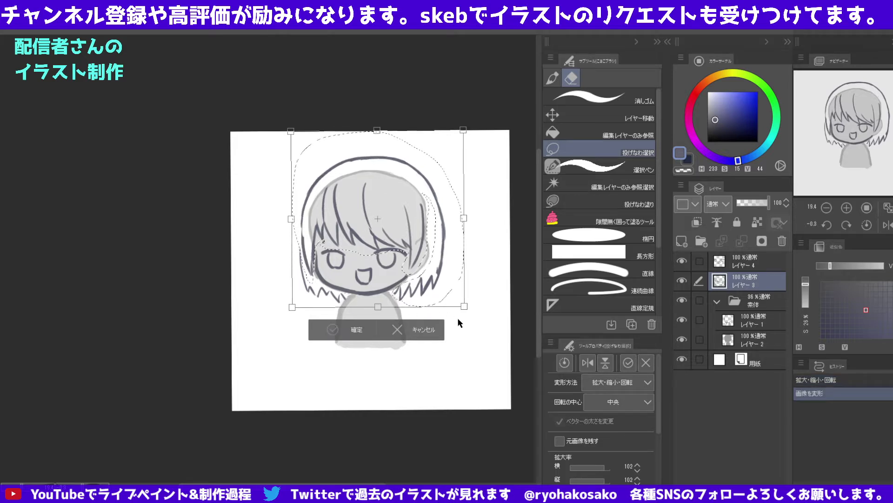
pyautogui.press('Return')
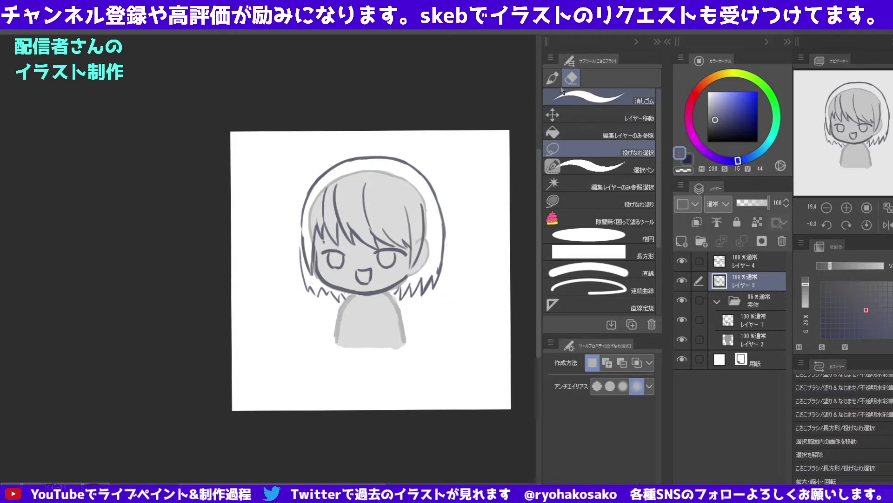
# Lighten a dark strand, deselect, and repaint the shading across the left bangs.
pyautogui.press('b')
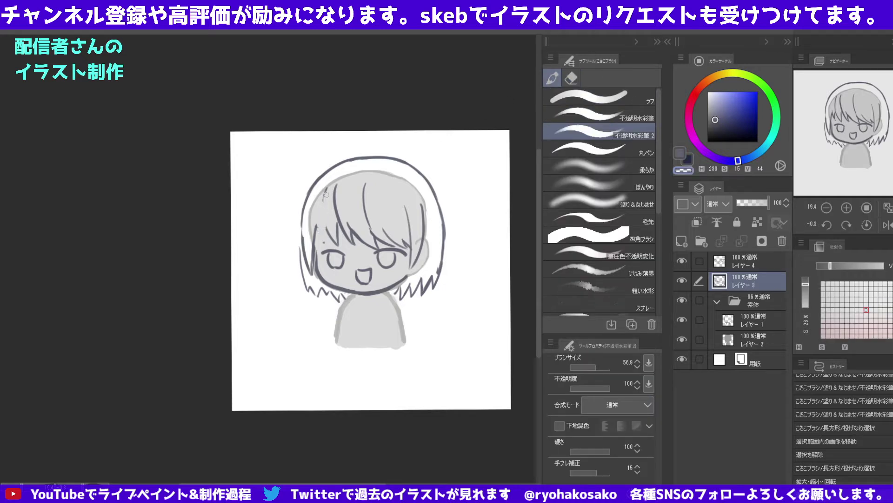
pyautogui.moveTo(333, 219); pyautogui.dragTo(334, 227)
pyautogui.hotkey('ctrl', 'd')
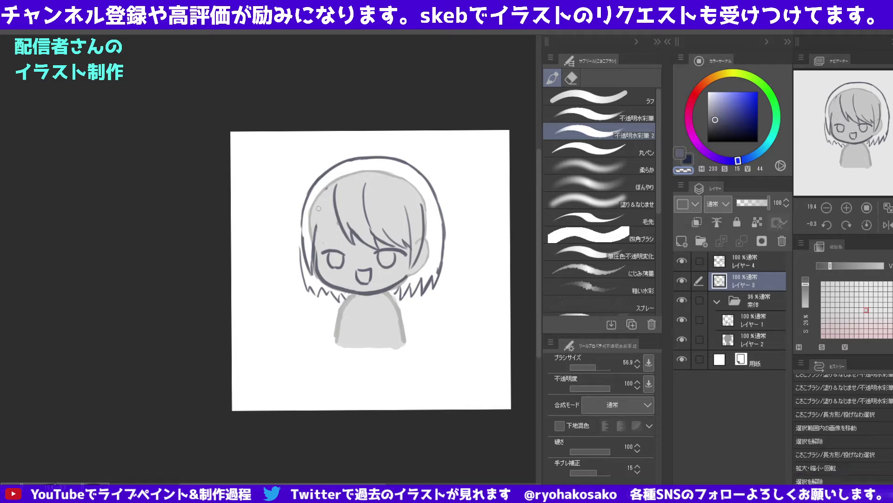
pyautogui.moveTo(319, 211); pyautogui.dragTo(328, 254)
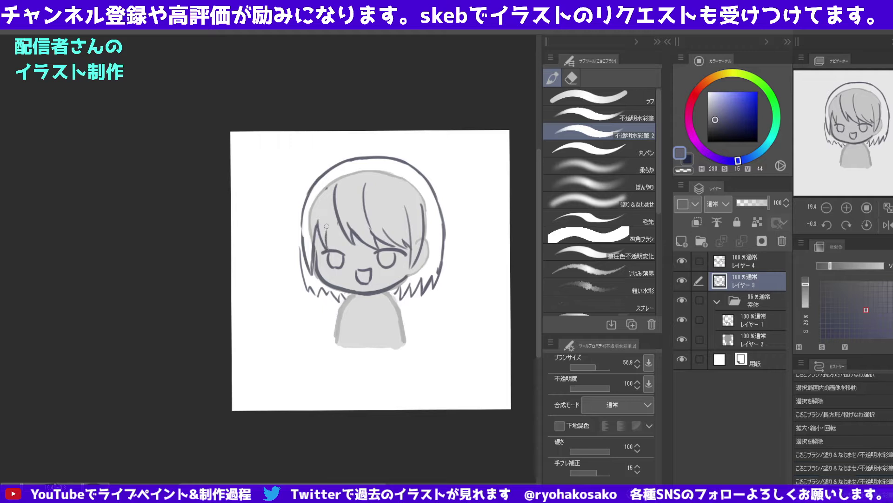
pyautogui.moveTo(338, 218)
pyautogui.mouseDown()
pyautogui.moveTo(342, 253)
pyautogui.moveTo(336, 221)
pyautogui.moveTo(336, 251)
pyautogui.moveTo(322, 218)
pyautogui.moveTo(328, 237)
pyautogui.mouseUp()
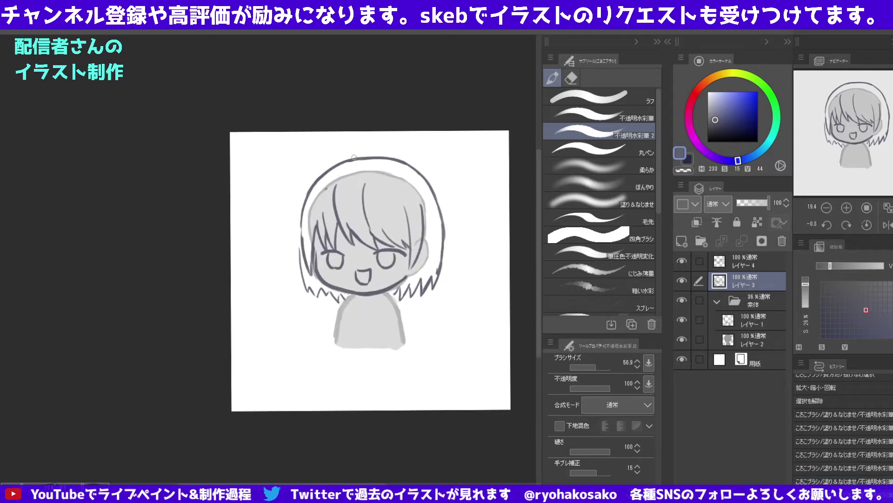
# Add a dark strand on the right and redraw strands near the top of the head.
pyautogui.moveTo(393, 198); pyautogui.dragTo(405, 242)
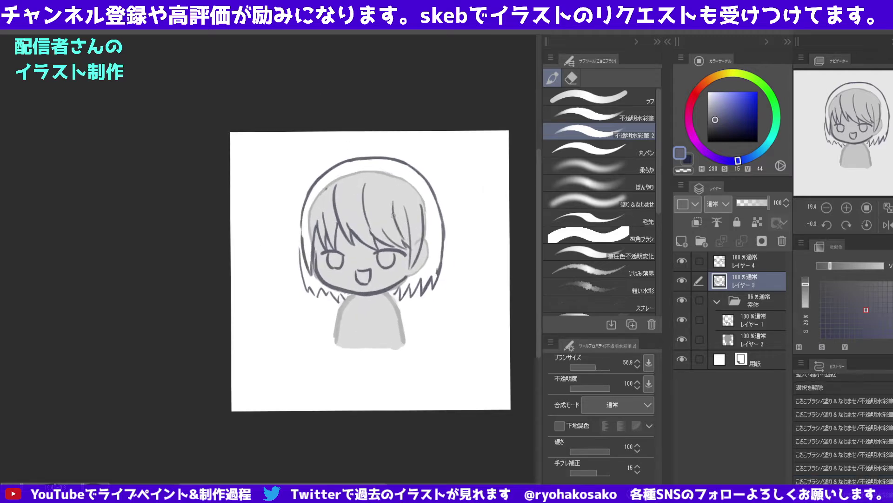
pyautogui.scroll(-2, 361, 174)
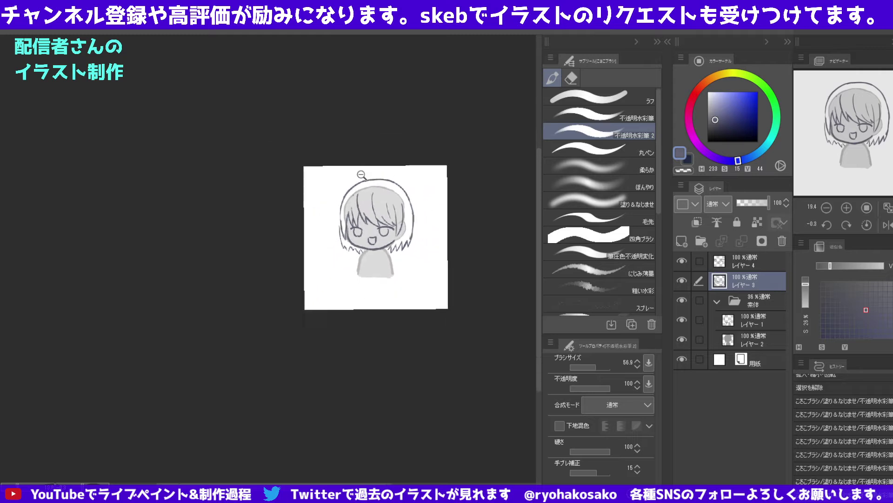
pyautogui.scroll(2, 361, 175)
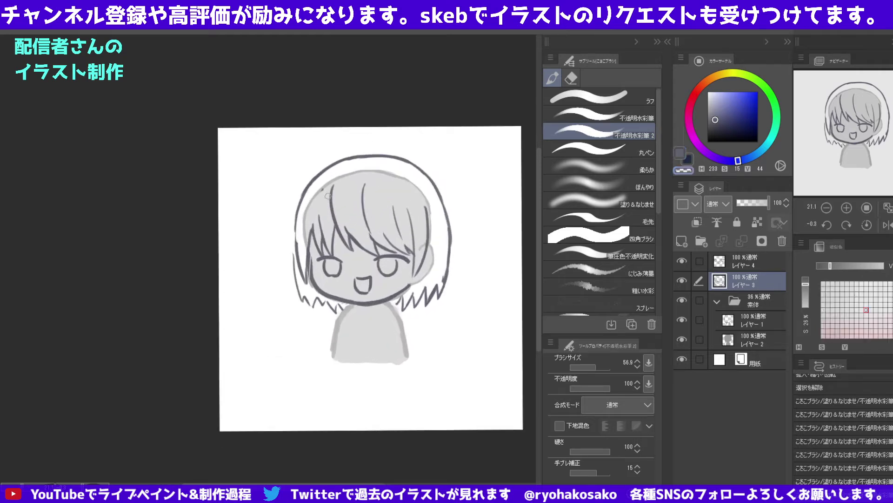
pyautogui.moveTo(332, 197)
pyautogui.mouseDown()
pyautogui.moveTo(333, 188)
pyautogui.moveTo(347, 243)
pyautogui.mouseUp()
pyautogui.hotkey('ctrl', 'z')
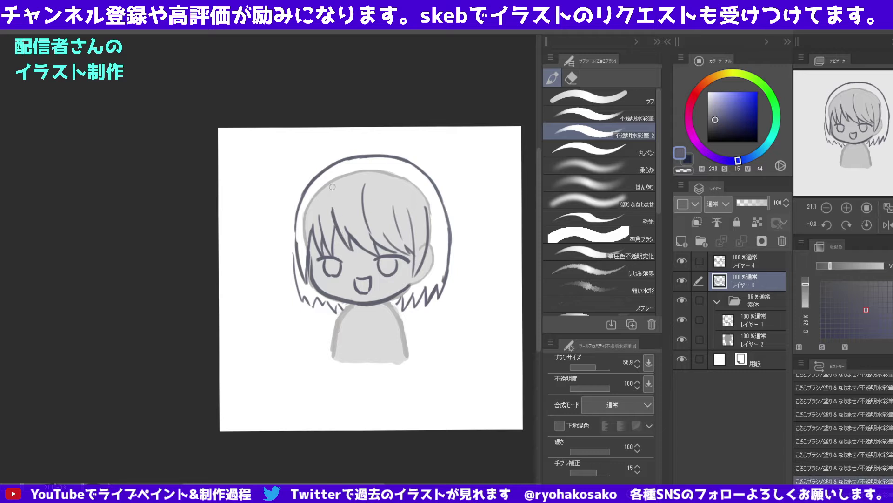
pyautogui.moveTo(331, 183); pyautogui.dragTo(344, 244)
pyautogui.moveTo(333, 182); pyautogui.dragTo(345, 245)
pyautogui.hotkey('ctrl', 'z')
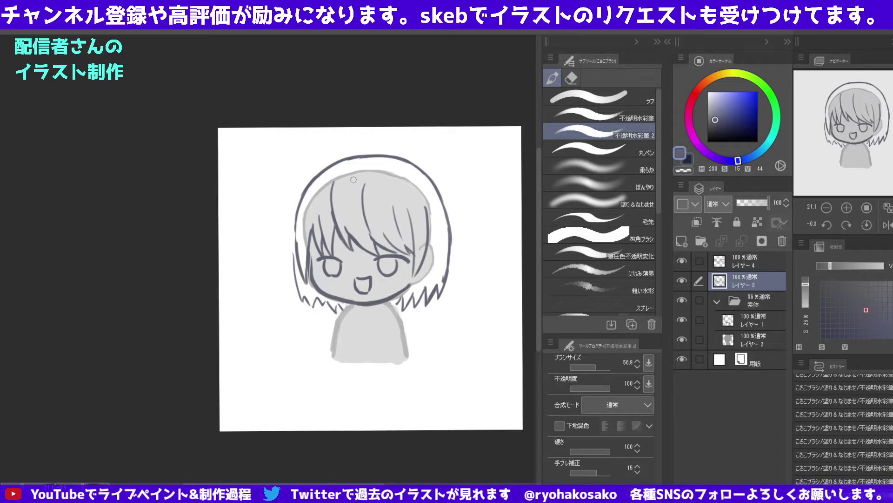
# Paint short hair strokes on the left bangs with the main colour.
pyautogui.press('c')
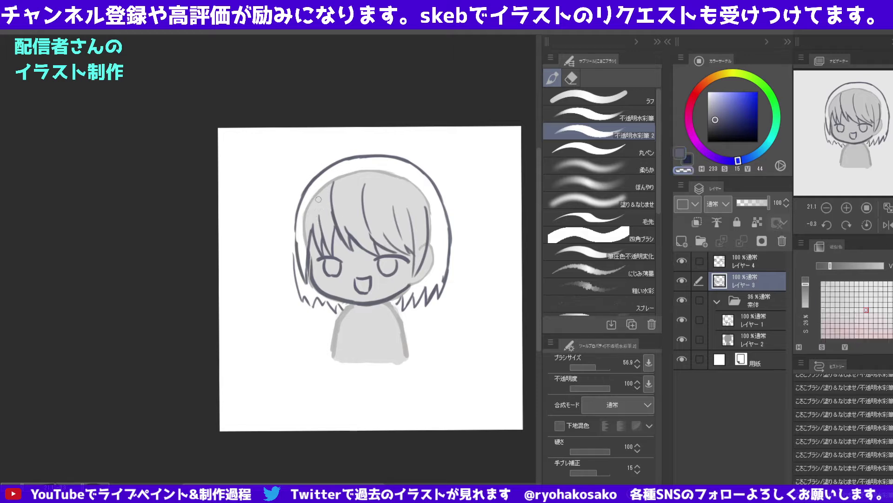
pyautogui.press('c')
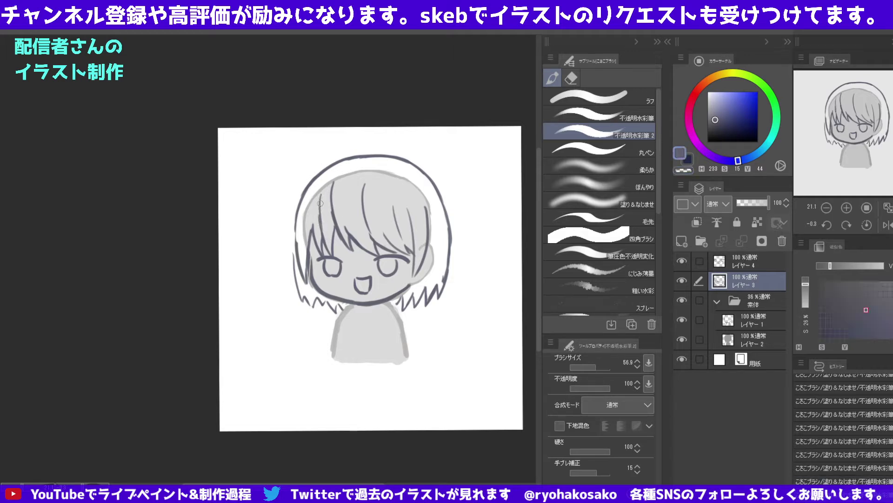
pyautogui.press('c')
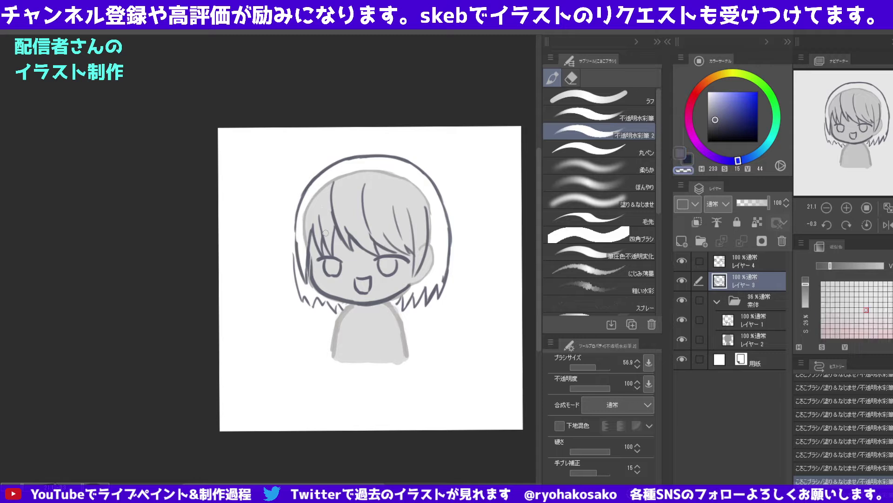
pyautogui.press('c')
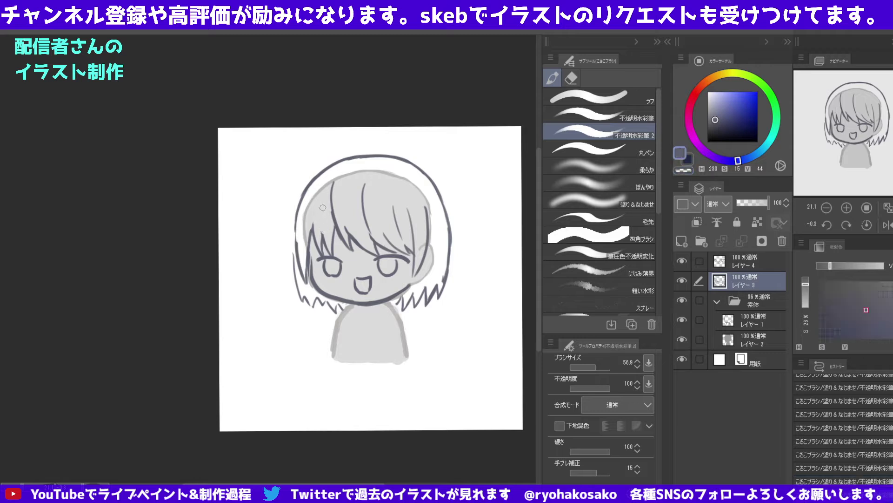
pyautogui.moveTo(324, 235); pyautogui.dragTo(320, 204)
pyautogui.moveTo(321, 234); pyautogui.dragTo(319, 200)
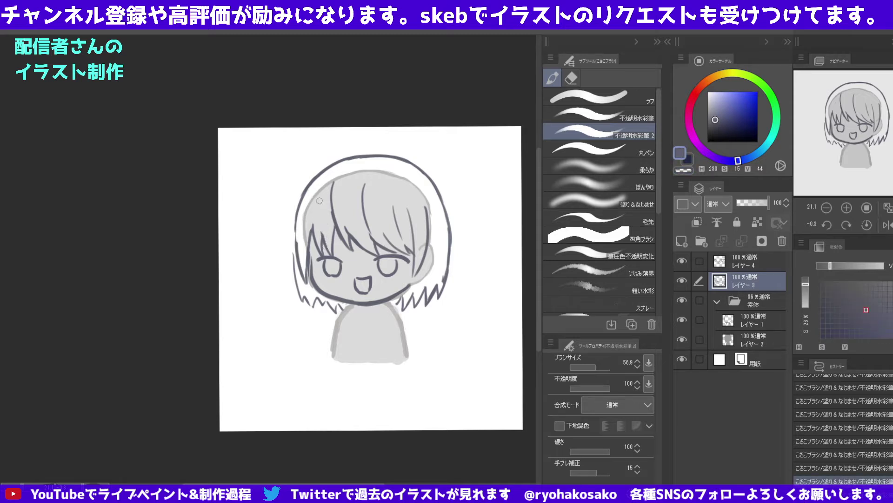
pyautogui.moveTo(322, 234); pyautogui.dragTo(317, 200)
pyautogui.hotkey('ctrl', 'z')
pyautogui.moveTo(323, 238); pyautogui.dragTo(318, 198)
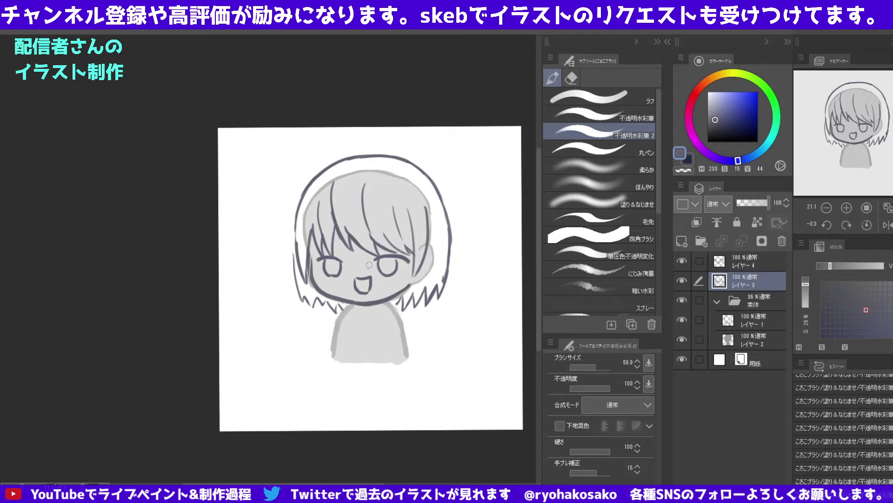
# On Layer 4, lasso-select the area around the right eye and switch to the move tool.
pyautogui.click(745, 261)
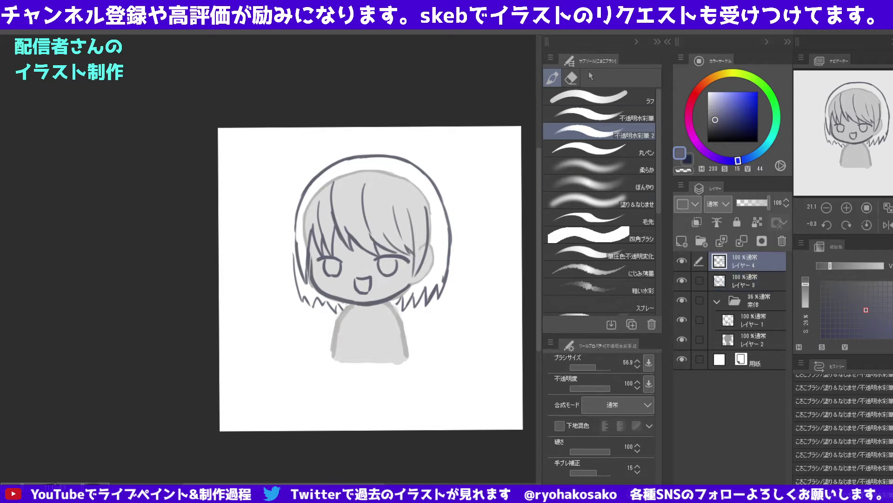
pyautogui.click(572, 78)
pyautogui.click(600, 149)
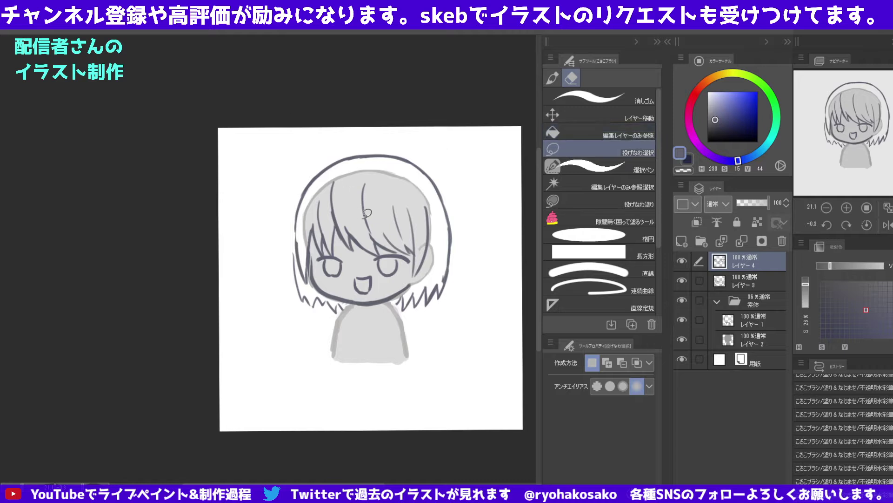
pyautogui.moveTo(400, 241)
pyautogui.mouseDown()
pyautogui.moveTo(376, 265)
pyautogui.moveTo(394, 250)
pyautogui.mouseUp()
pyautogui.click(586, 119)
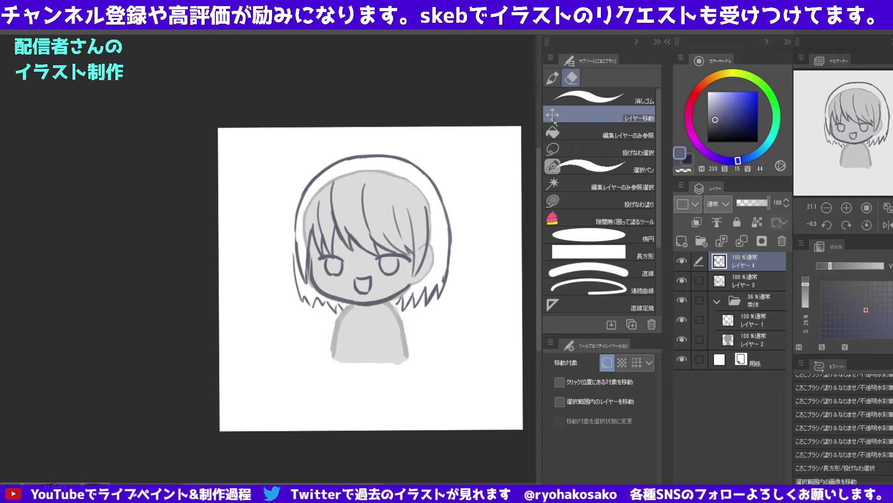
# Switch to the 不透明水彩筆 pen brush and clear the selection.
pyautogui.click(552, 79)
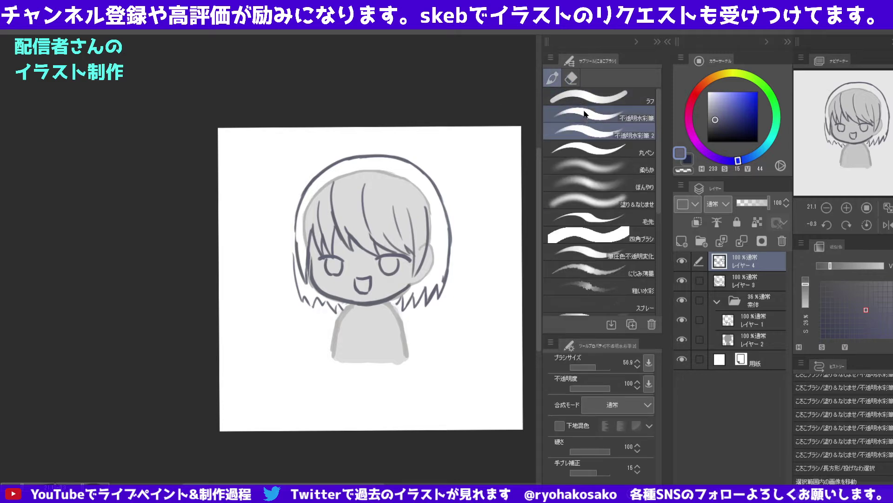
pyautogui.scroll(2, 372, 270)
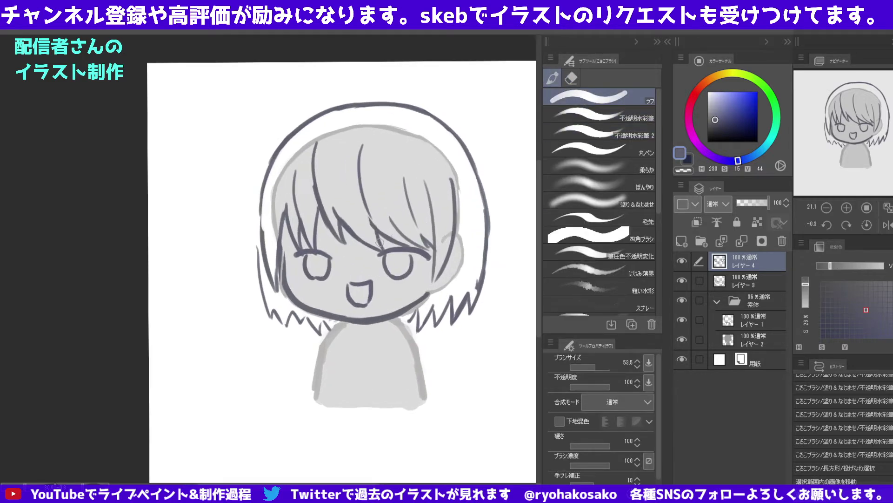
pyautogui.click(599, 120)
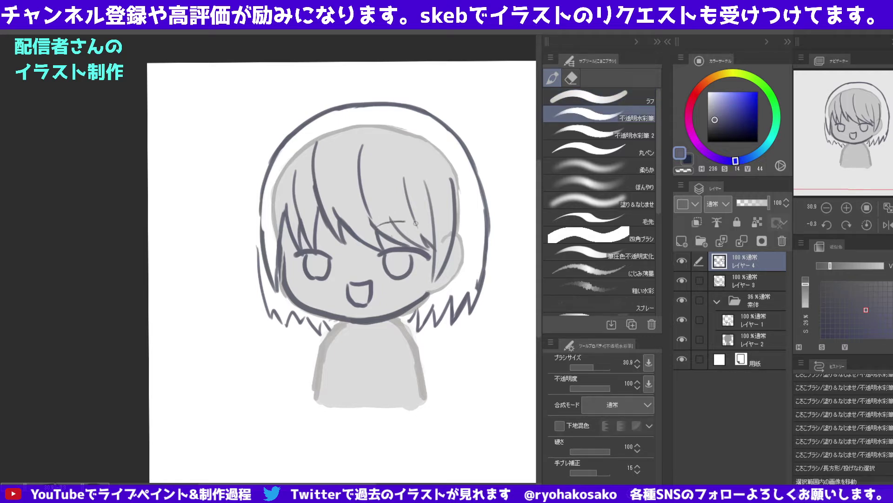
pyautogui.hotkey('ctrl', 'd')
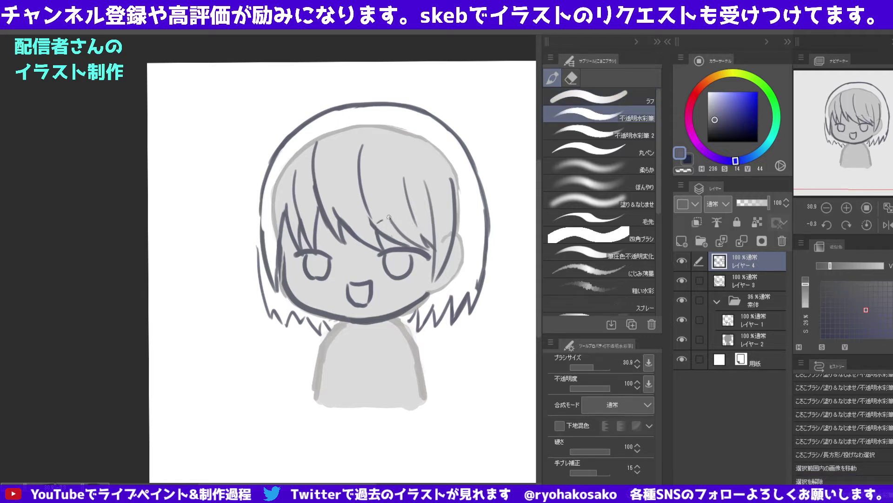
# Redraw the curved bang strands above both eyes, undoing the unsuccessful strokes.
pyautogui.moveTo(389, 217); pyautogui.dragTo(423, 219)
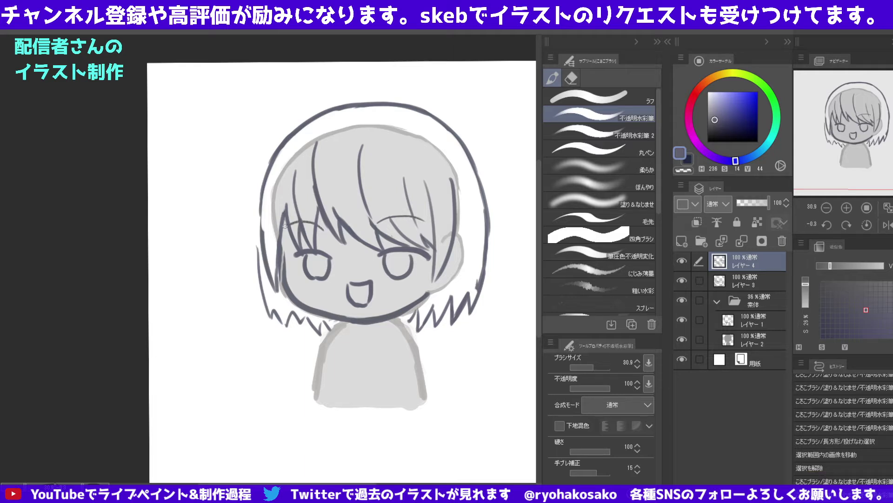
pyautogui.click(331, 233)
pyautogui.hotkey('ctrl', 'z')
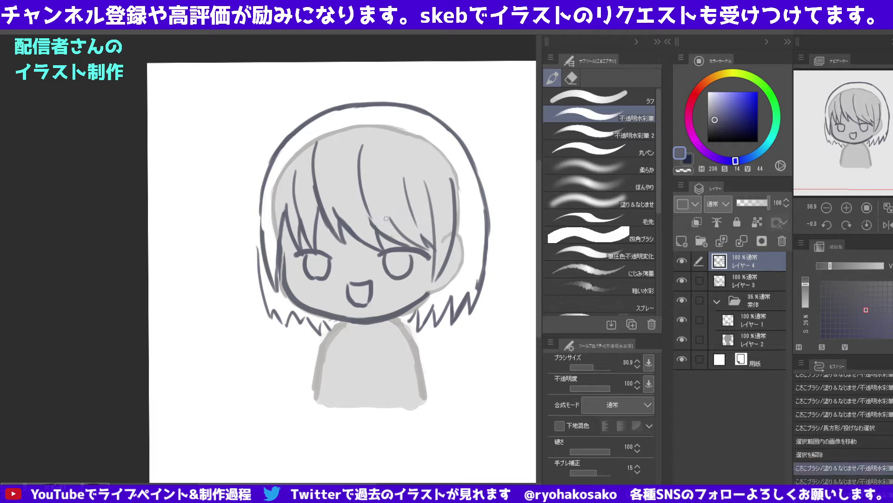
pyautogui.moveTo(375, 223); pyautogui.dragTo(428, 218)
pyautogui.hotkey('ctrl', 'z')
pyautogui.moveTo(320, 229); pyautogui.dragTo(305, 225)
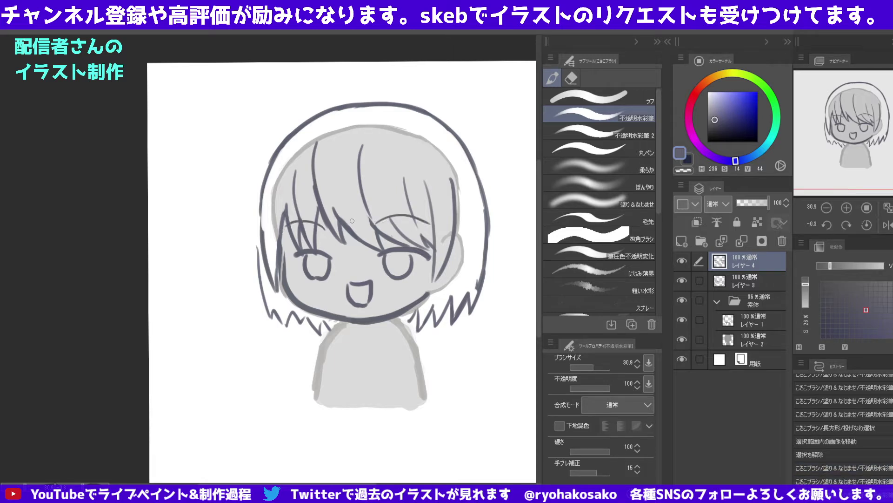
pyautogui.hotkey('ctrl', 'z')
pyautogui.moveTo(392, 221); pyautogui.dragTo(431, 234)
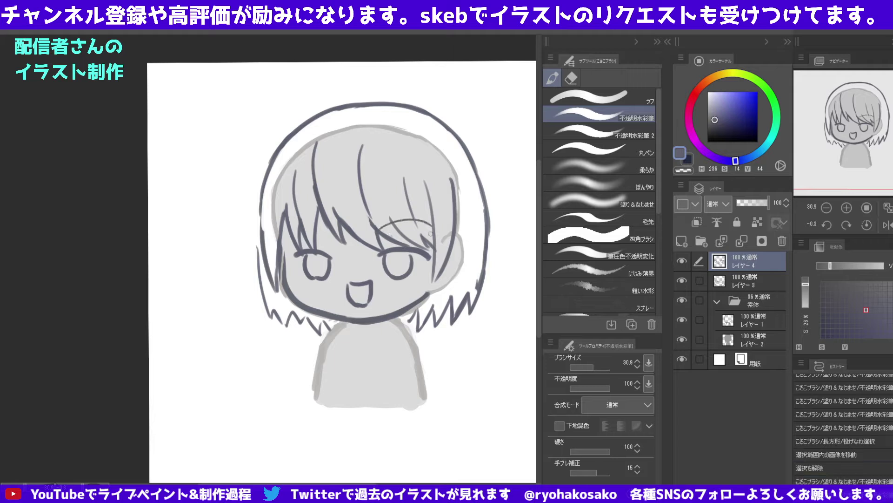
pyautogui.moveTo(326, 233); pyautogui.dragTo(290, 229)
pyautogui.hotkey('ctrl', 'z')
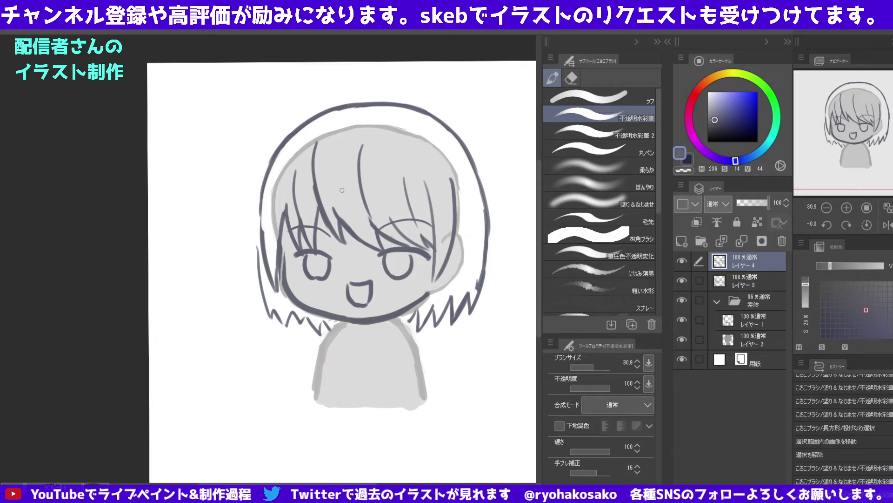
# Lasso the left eye and start a free transform on it.
pyautogui.scroll(1, 347, 224)
pyautogui.click(571, 78)
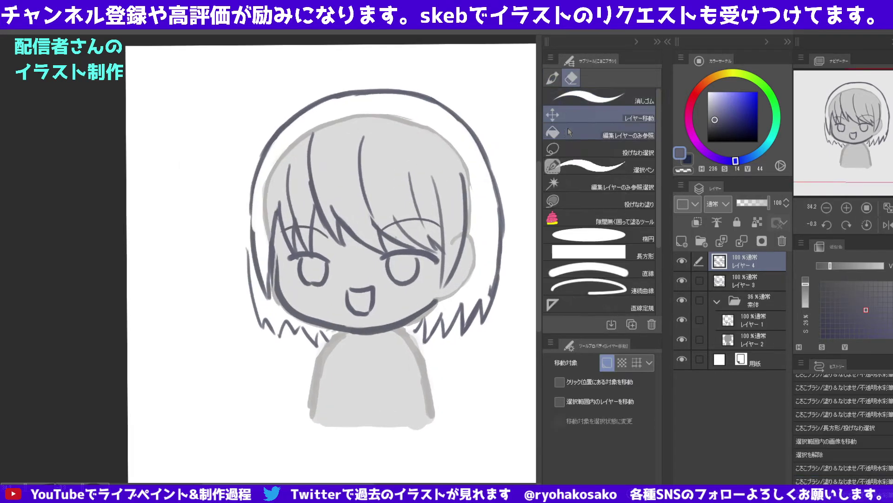
pyautogui.click(567, 149)
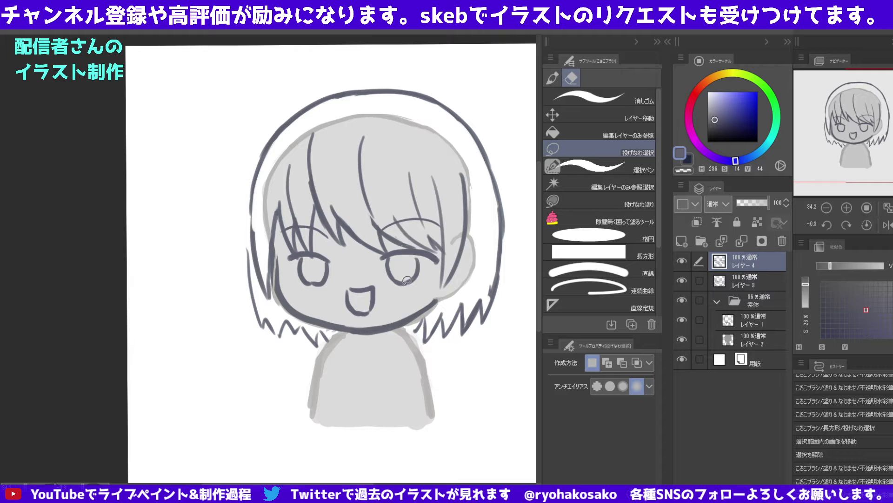
pyautogui.moveTo(339, 258)
pyautogui.mouseDown()
pyautogui.moveTo(350, 254)
pyautogui.moveTo(342, 274)
pyautogui.mouseUp()
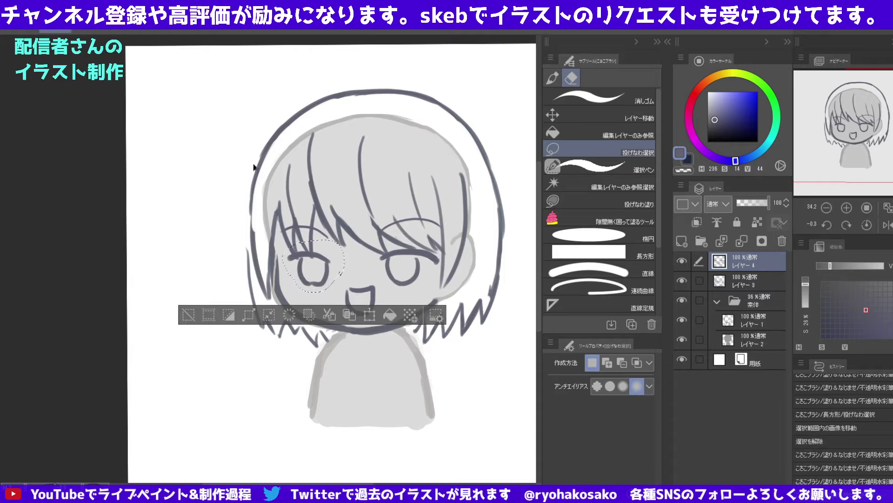
pyautogui.hotkey('ctrl', 't')
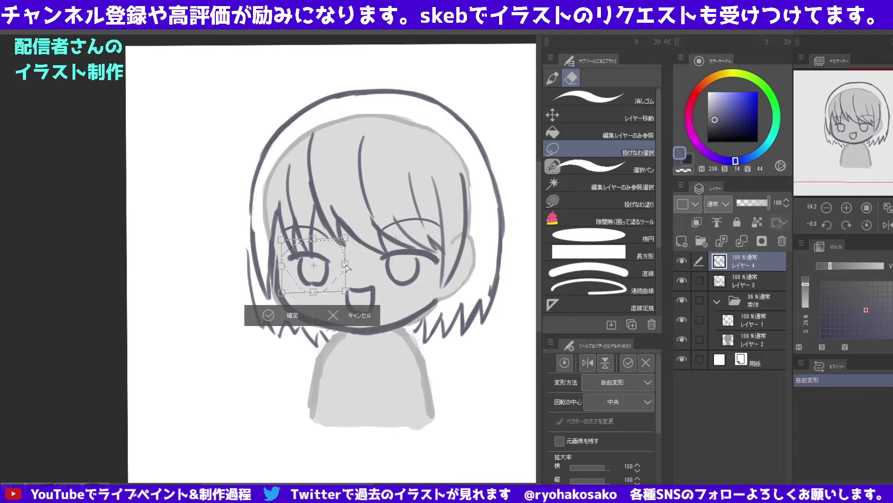
# Stretch the left eye wider on both sides, confirm the transform and deselect.
pyautogui.moveTo(345, 264); pyautogui.dragTo(351, 263)
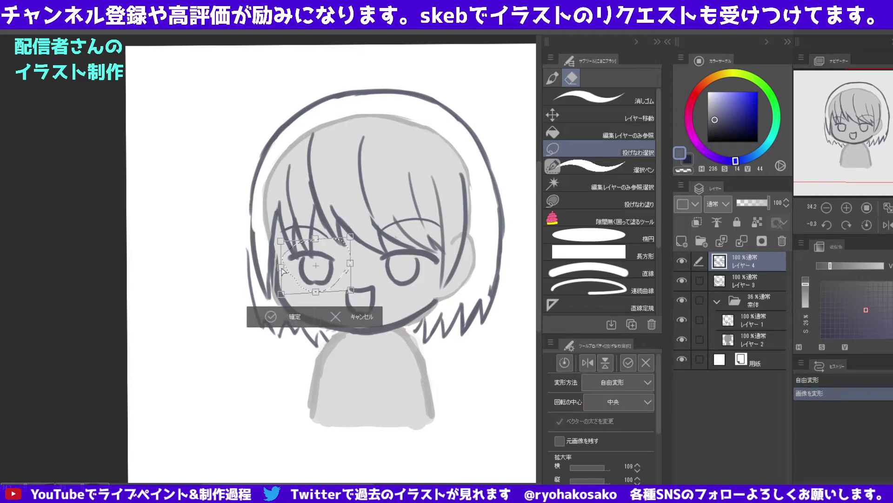
pyautogui.moveTo(283, 271); pyautogui.dragTo(279, 270)
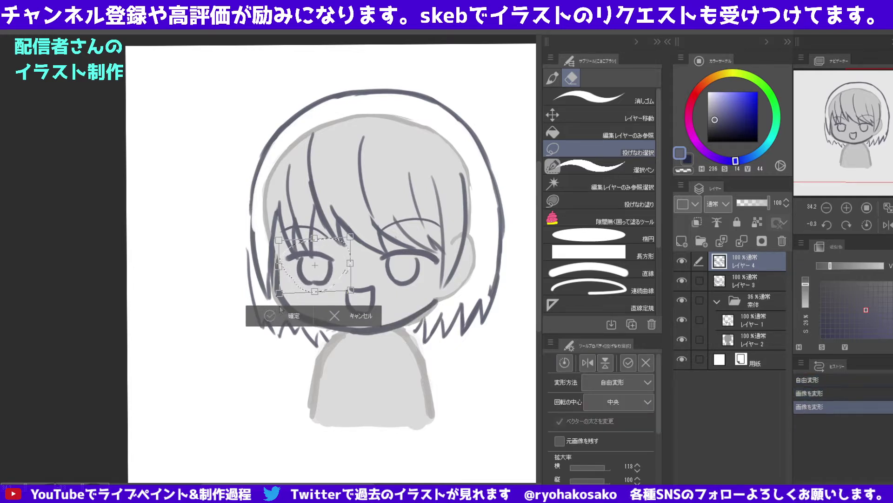
pyautogui.press('Return')
pyautogui.hotkey('ctrl', 'd')
pyautogui.press('p')
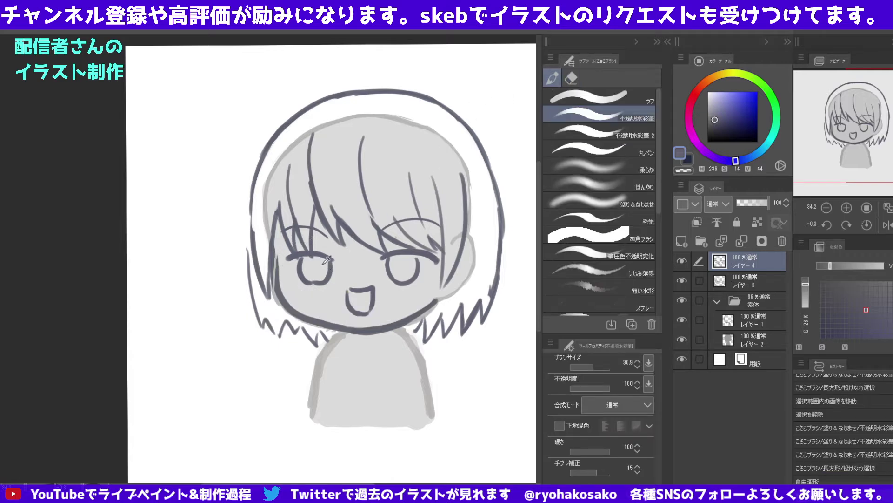
# Sample the line colour and erase stray marks around the left eye with transparent colour.
pyautogui.keyDown('alt'); pyautogui.click(289, 269); pyautogui.keyUp('alt')
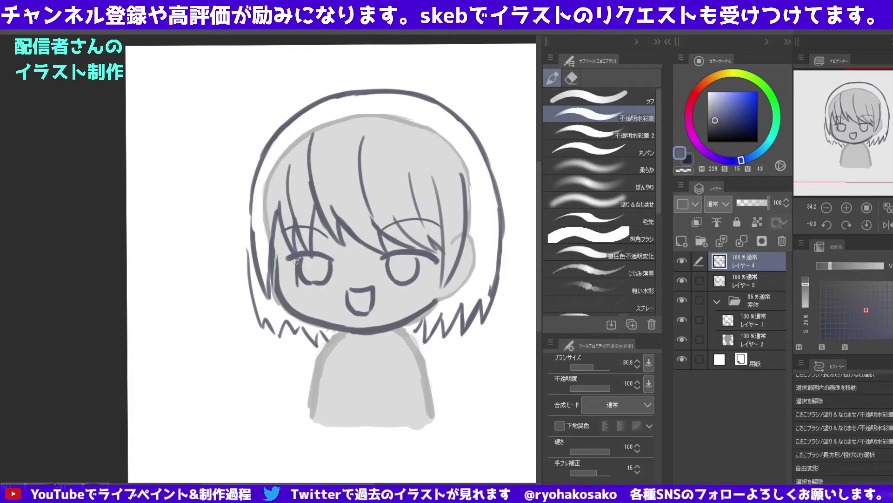
pyautogui.press('c')
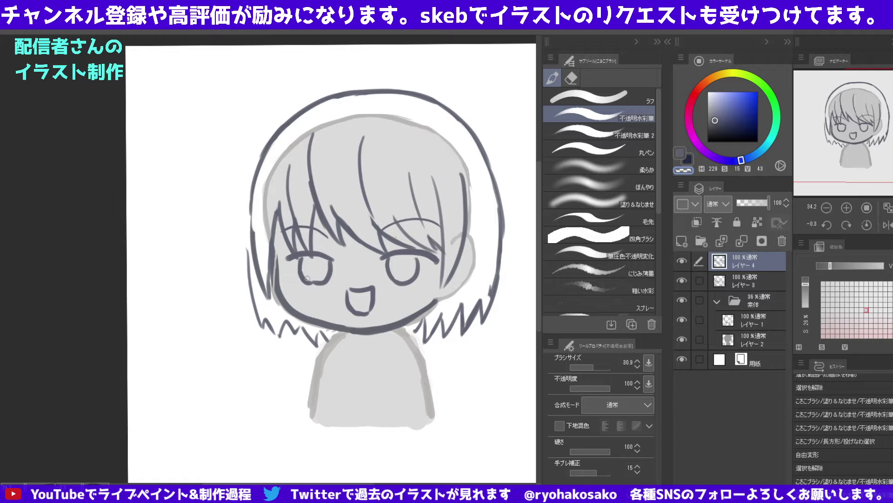
pyautogui.click(317, 279)
pyautogui.click(336, 265)
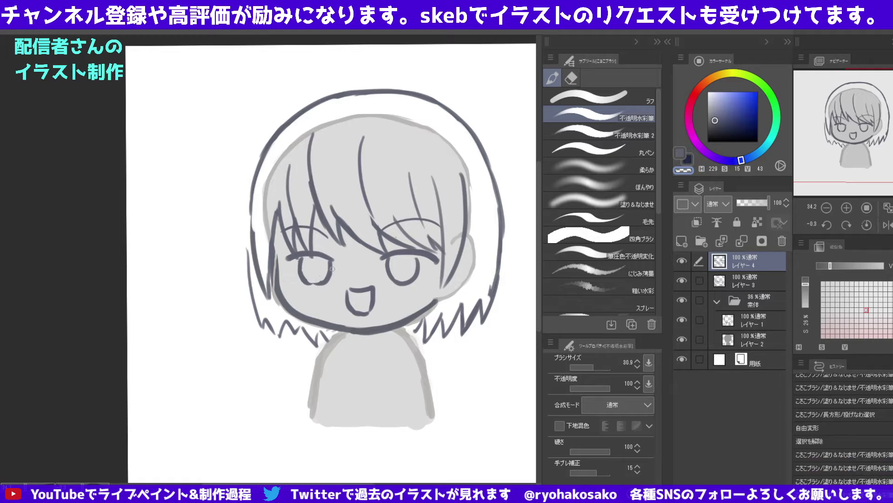
pyautogui.click(327, 291)
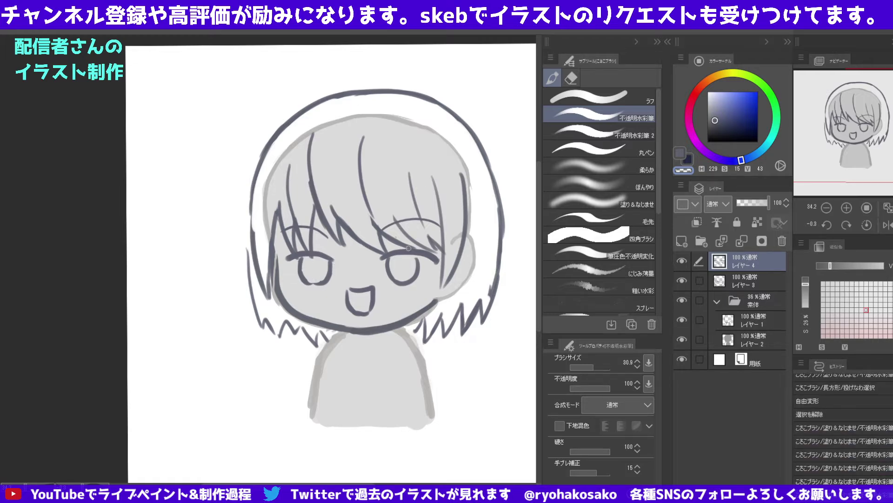
pyautogui.click(435, 260)
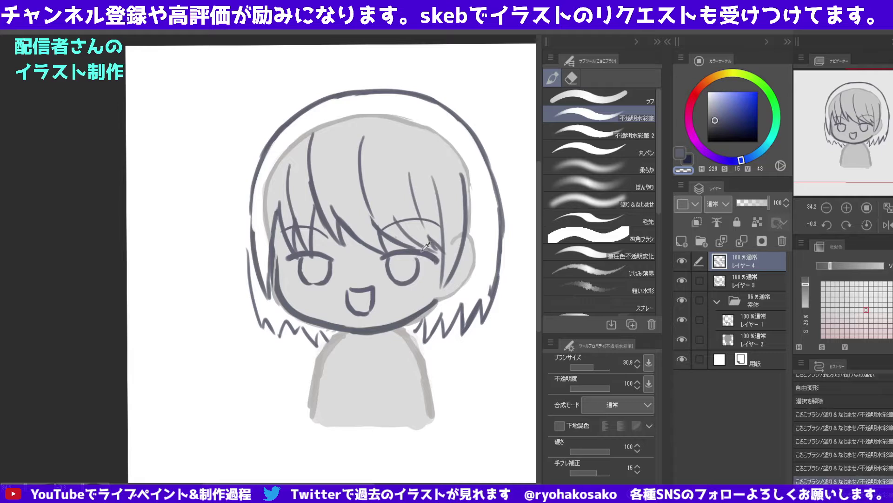
pyautogui.press('c')
# Add small dark marks above the eyes, erase part of a line, then zoom out.
pyautogui.click(402, 250)
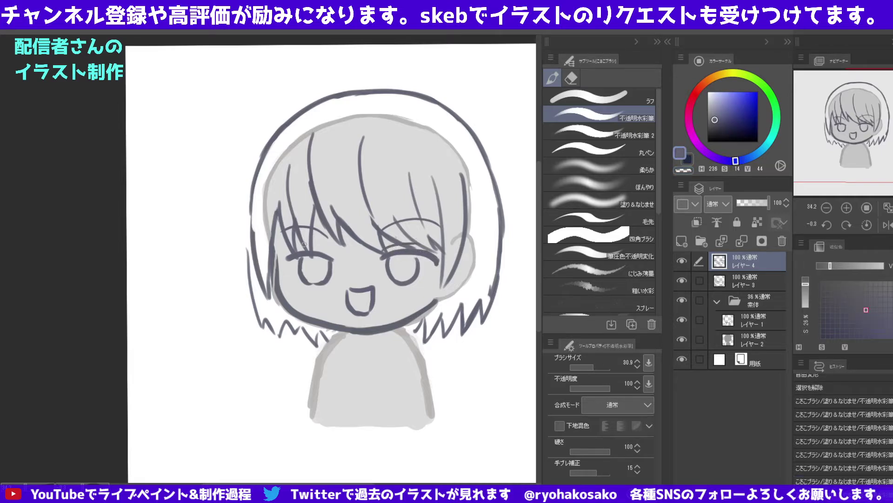
pyautogui.moveTo(330, 253); pyautogui.dragTo(315, 247)
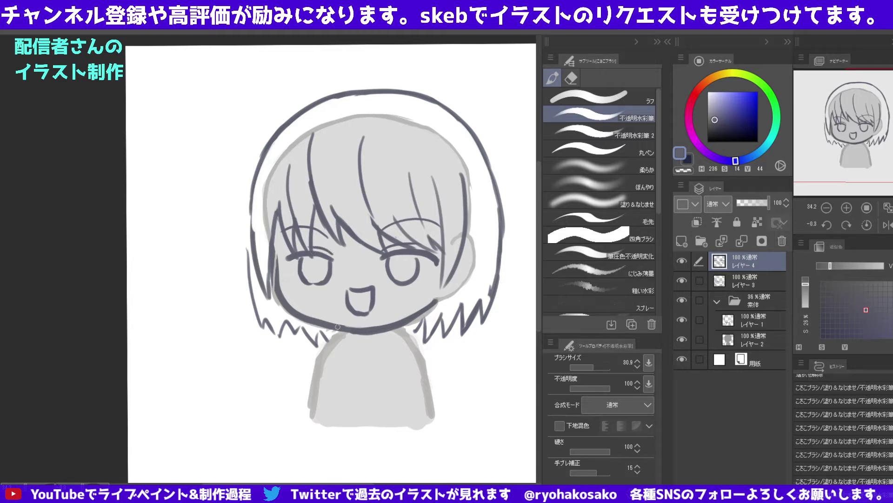
pyautogui.press('c')
pyautogui.moveTo(358, 302)
pyautogui.mouseDown()
pyautogui.moveTo(365, 298)
pyautogui.moveTo(350, 302)
pyautogui.mouseUp()
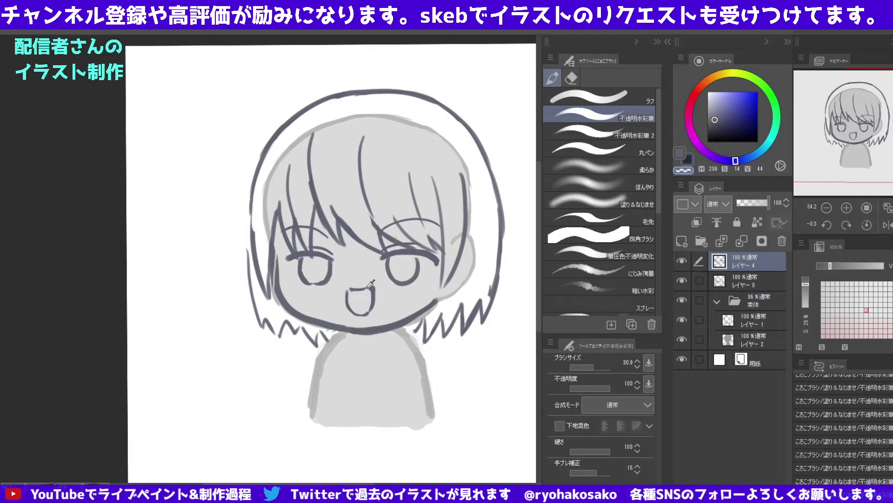
pyautogui.keyDown('alt'); pyautogui.click(370, 285); pyautogui.keyUp('alt')
pyautogui.press('c')
pyautogui.moveTo(377, 275); pyautogui.dragTo(360, 284)
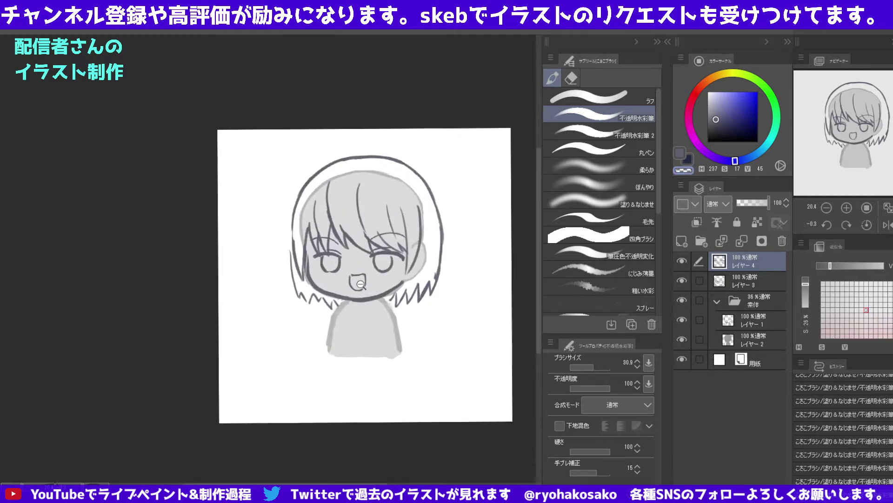
# Enlarge the brush, switch to Layer 3 and erase the lower-left zigzag hair tips.
pyautogui.scroll(3, 360, 284)
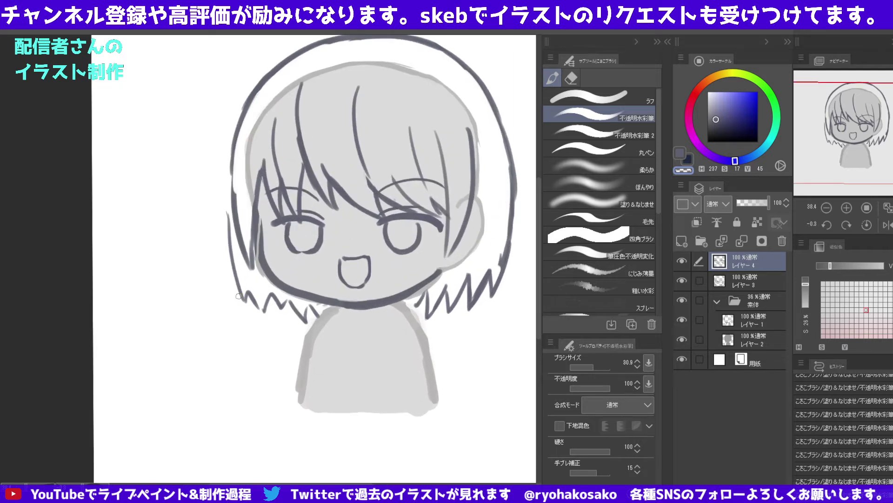
pyautogui.moveTo(287, 292); pyautogui.dragTo(316, 292)
pyautogui.click(726, 282)
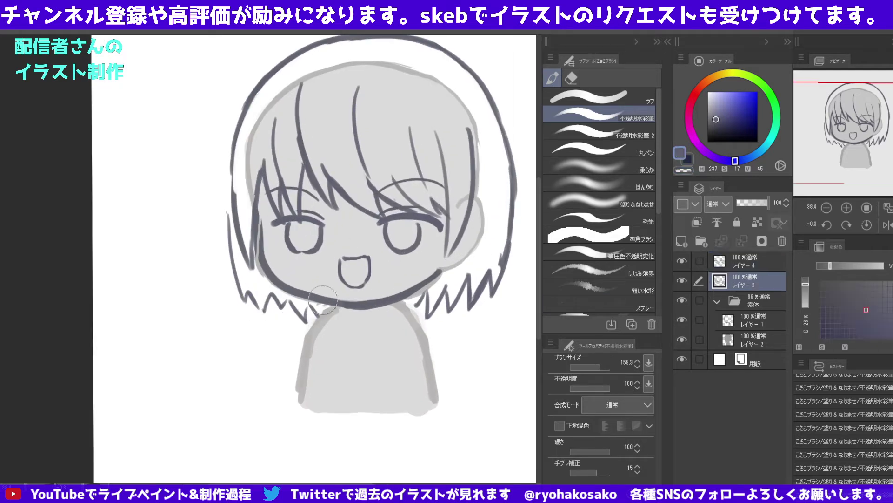
pyautogui.moveTo(235, 286)
pyautogui.mouseDown()
pyautogui.moveTo(304, 316)
pyautogui.moveTo(269, 299)
pyautogui.mouseUp()
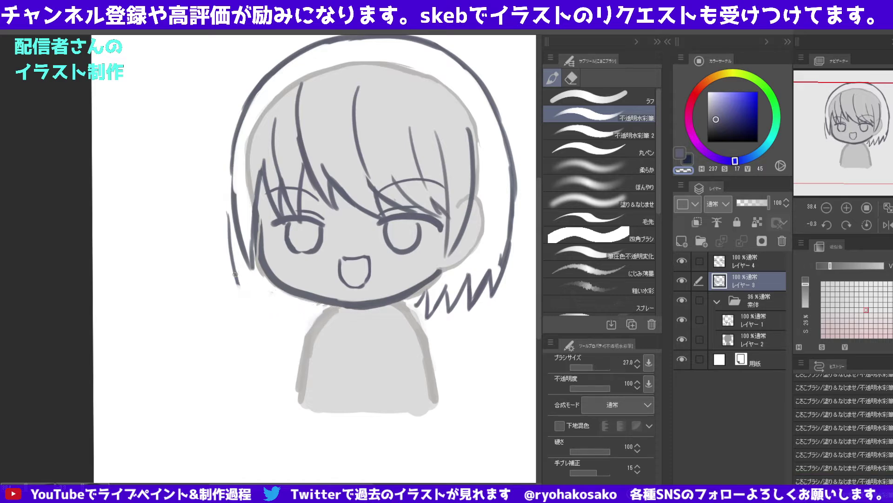
# Try extending the left hair outline downward, undoing and erasing the failed thick strokes.
pyautogui.moveTo(232, 264)
pyautogui.mouseDown()
pyautogui.moveTo(251, 305)
pyautogui.moveTo(255, 282)
pyautogui.moveTo(281, 324)
pyautogui.moveTo(251, 282)
pyautogui.mouseUp()
pyautogui.hotkey('ctrl', 'z')
pyautogui.hotkey('ctrl', 'z')
pyautogui.hotkey('ctrl', 'z')
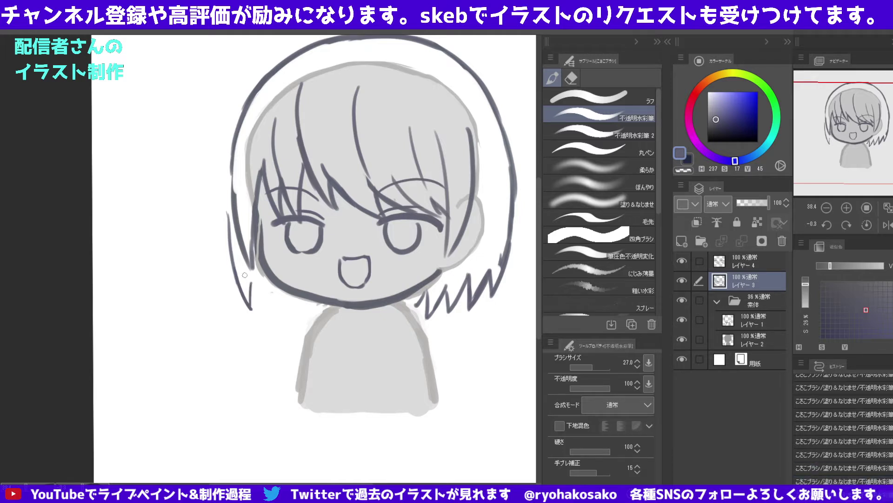
pyautogui.hotkey('ctrl', 'z')
pyautogui.hotkey('ctrl', 'z')
pyautogui.press('c')
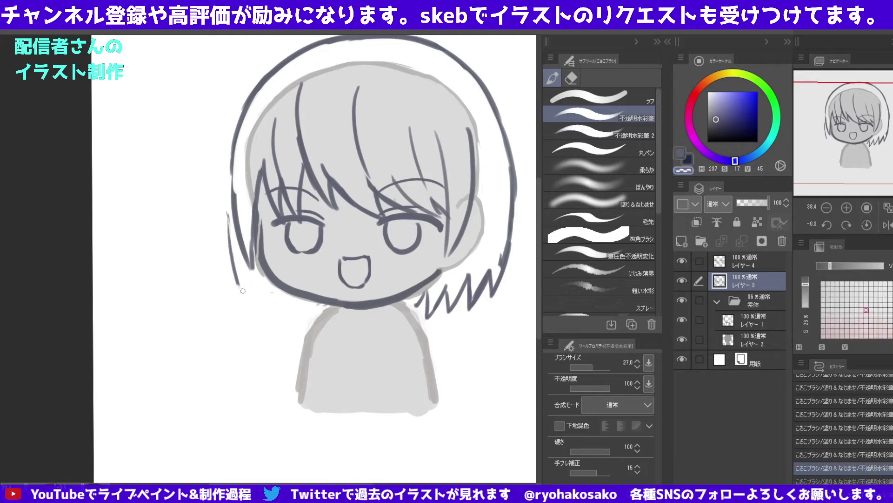
pyautogui.press('c')
pyautogui.moveTo(226, 212); pyautogui.dragTo(236, 285)
pyautogui.hotkey('ctrl', 'z')
pyautogui.press('c')
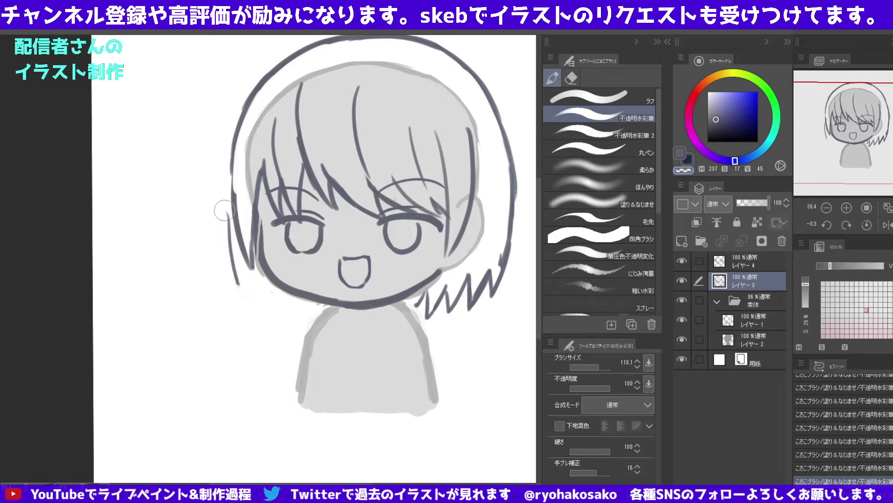
pyautogui.moveTo(229, 233); pyautogui.dragTo(235, 238)
# Draw a long straight strand down the left side ending in a straight tip.
pyautogui.press('c')
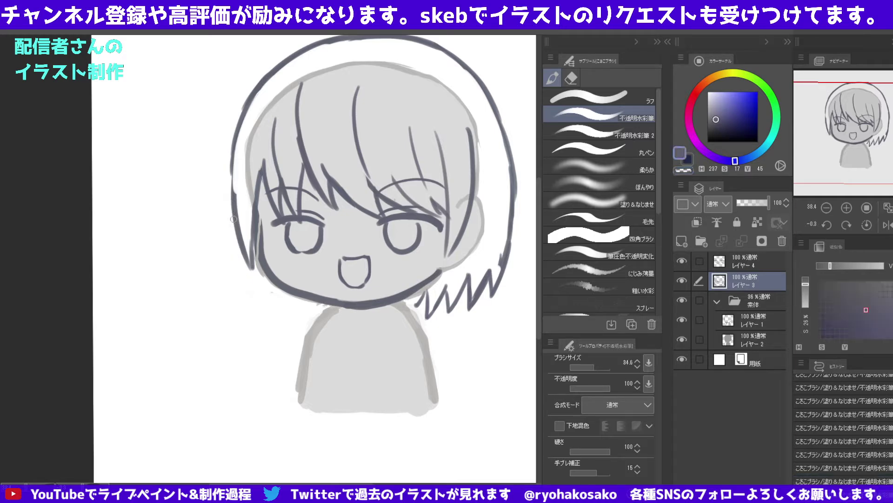
pyautogui.moveTo(233, 207); pyautogui.dragTo(251, 312)
pyautogui.hotkey('ctrl', 'z')
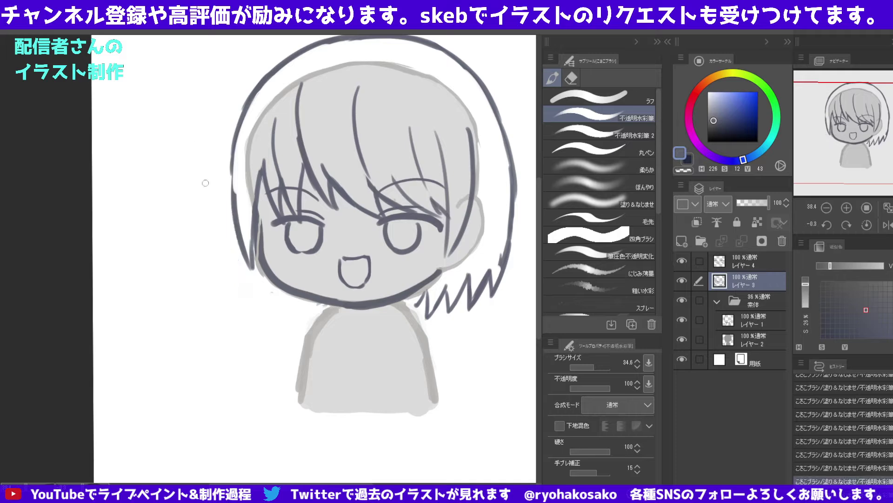
pyautogui.moveTo(225, 188)
pyautogui.mouseDown()
pyautogui.moveTo(250, 305)
pyautogui.moveTo(256, 289)
pyautogui.moveTo(279, 320)
pyautogui.moveTo(291, 298)
pyautogui.moveTo(269, 308)
pyautogui.moveTo(286, 325)
pyautogui.moveTo(291, 297)
pyautogui.moveTo(305, 324)
pyautogui.mouseUp()
pyautogui.hotkey('ctrl', 'z')
pyautogui.hotkey('ctrl', 'z')
pyautogui.hotkey('ctrl', 'z')
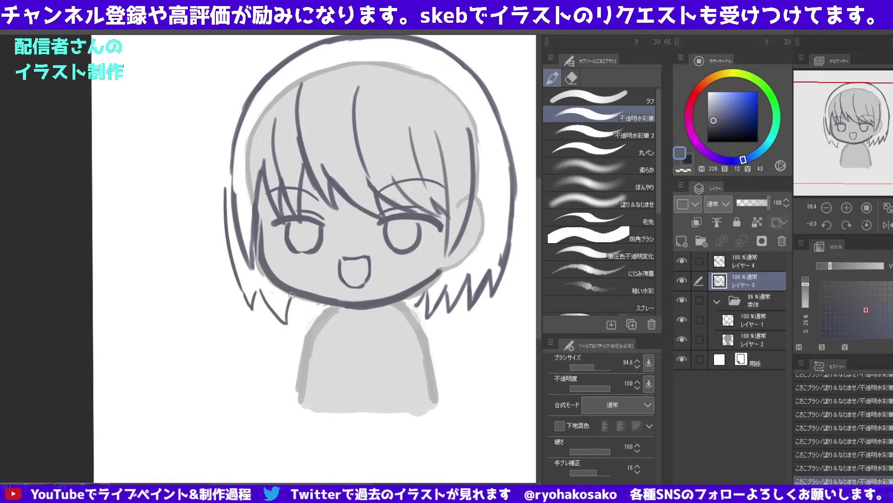
pyautogui.moveTo(288, 294)
pyautogui.mouseDown()
pyautogui.moveTo(307, 321)
pyautogui.moveTo(315, 318)
pyautogui.mouseUp()
# Erase the right-side zigzag hair tips and leftover fragments near the neck.
pyautogui.scroll(-5, 326, 255)
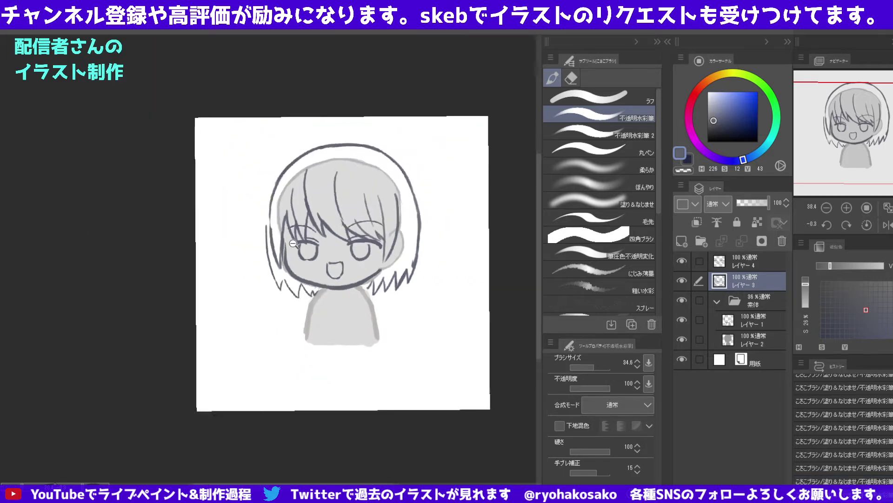
pyautogui.scroll(3, 354, 185)
pyautogui.scroll(2, 354, 185)
pyautogui.moveTo(409, 307); pyautogui.dragTo(463, 266)
pyautogui.moveTo(405, 321); pyautogui.dragTo(437, 289)
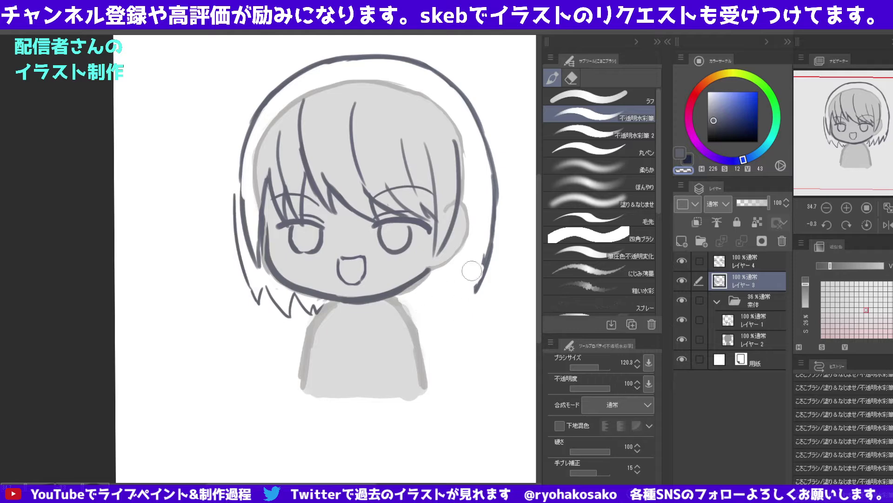
pyautogui.moveTo(484, 242); pyautogui.dragTo(460, 289)
# Shrink the brush to line width and draw the right hair outline past the chin.
pyautogui.press('[')
pyautogui.press('[')
pyautogui.press('[')
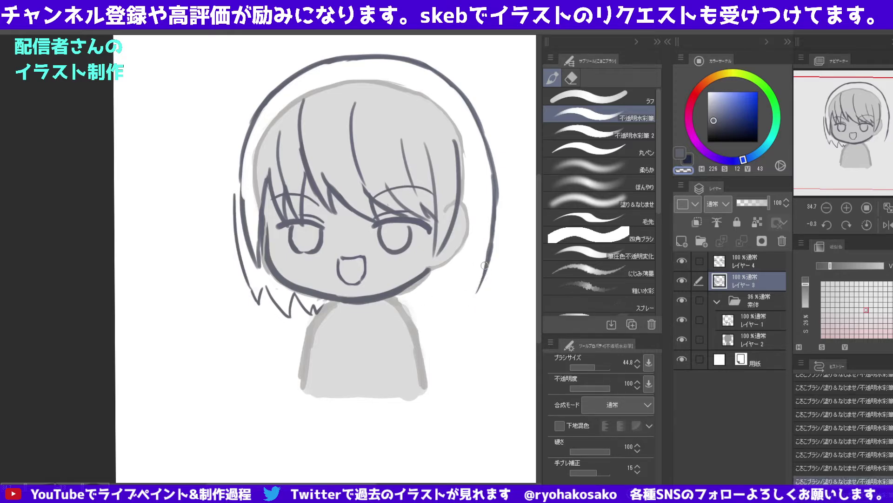
pyautogui.press('[')
pyautogui.press('c')
pyautogui.moveTo(489, 255); pyautogui.dragTo(471, 302)
pyautogui.hotkey('ctrl', 'z')
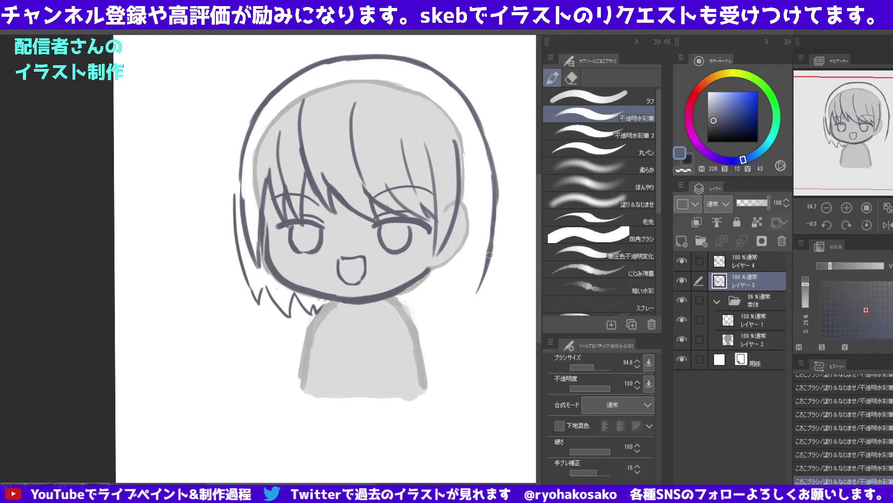
pyautogui.moveTo(489, 255)
pyautogui.mouseDown()
pyautogui.moveTo(462, 310)
pyautogui.moveTo(465, 278)
pyautogui.moveTo(434, 318)
pyautogui.mouseUp()
# Add a vertical strand and a hair tip in the lower right hair, undoing retries.
pyautogui.hotkey('ctrl', 'z')
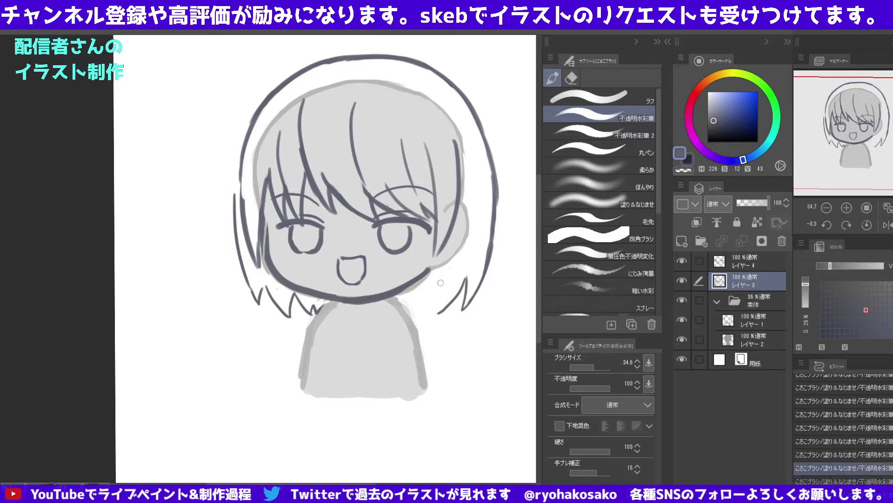
pyautogui.moveTo(433, 277); pyautogui.dragTo(431, 317)
pyautogui.hotkey('ctrl', 'z')
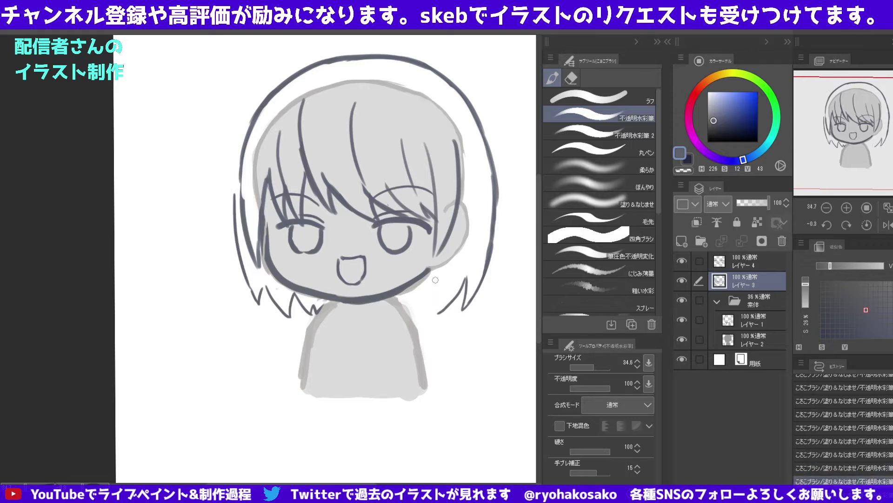
pyautogui.moveTo(435, 277)
pyautogui.mouseDown()
pyautogui.moveTo(432, 318)
pyautogui.moveTo(445, 294)
pyautogui.mouseUp()
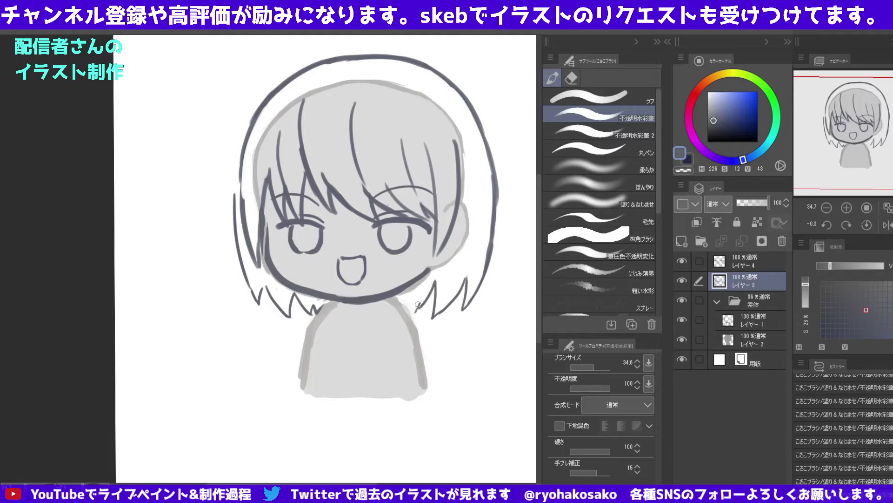
pyautogui.hotkey('ctrl', 'z')
pyautogui.moveTo(426, 291); pyautogui.dragTo(402, 313)
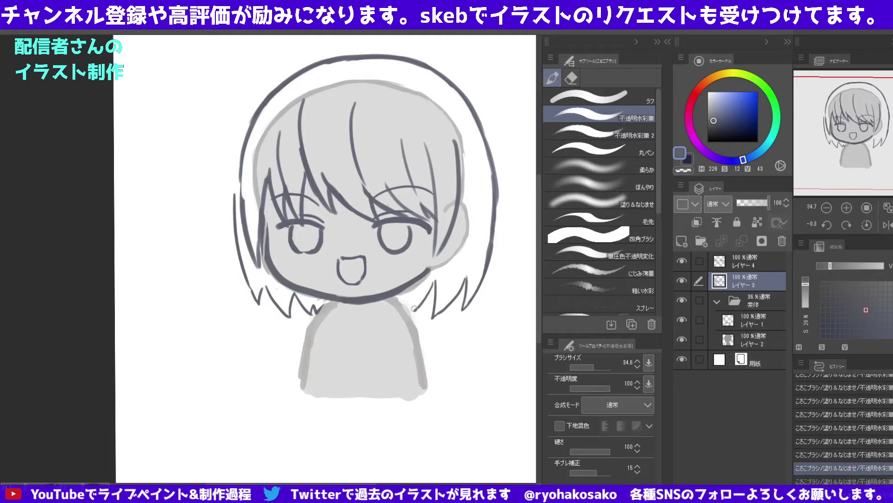
# Pick a bluer dark grey and draw a strand across the left bangs, redrawing once.
pyautogui.scroll(-5, 366, 189)
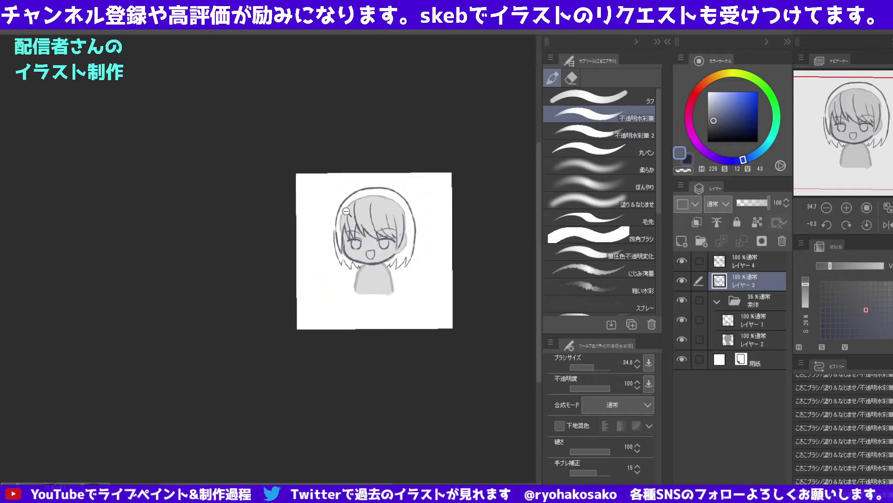
pyautogui.scroll(2, 365, 190)
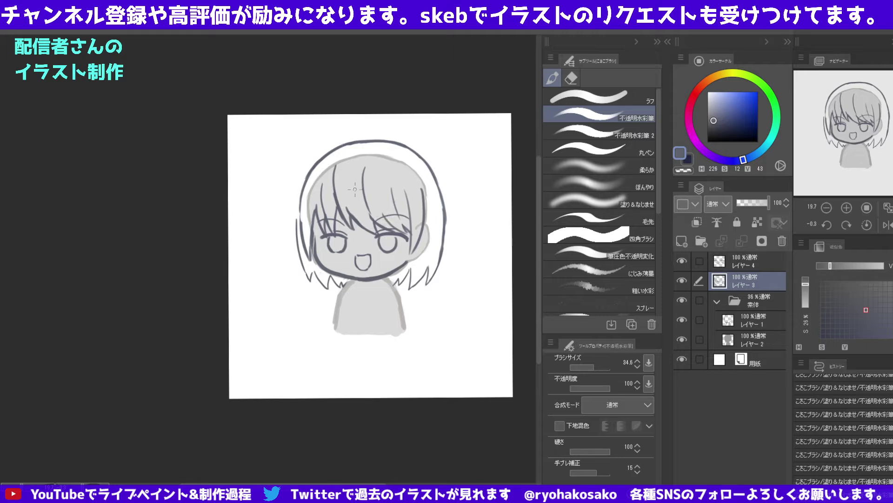
pyautogui.scroll(1, 331, 135)
pyautogui.scroll(2, 330, 134)
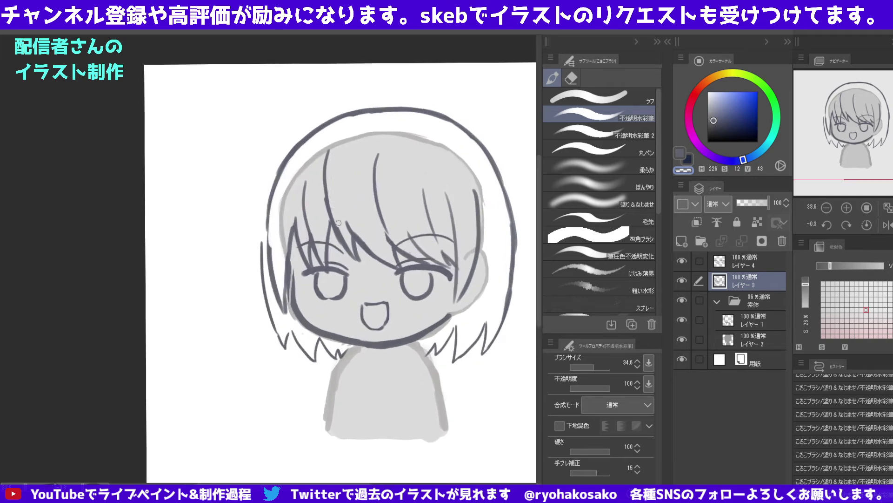
pyautogui.keyDown('alt'); pyautogui.click(325, 160); pyautogui.keyUp('alt')
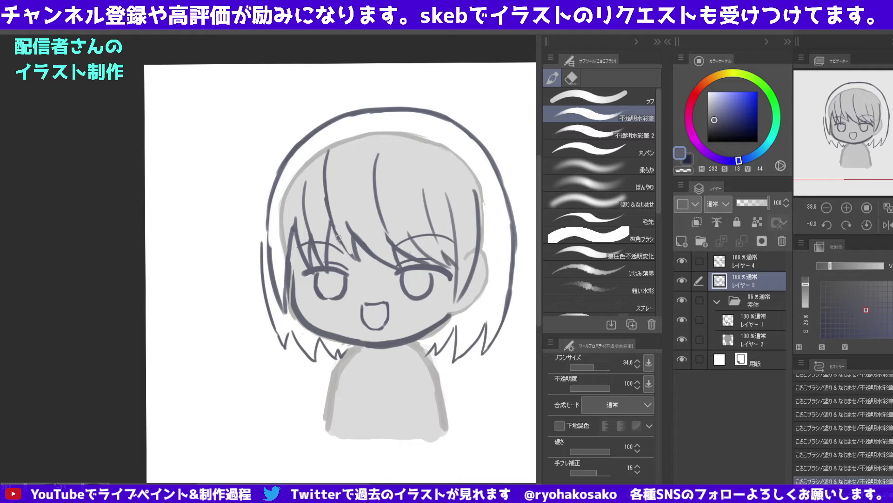
pyautogui.moveTo(325, 180); pyautogui.dragTo(349, 254)
pyautogui.moveTo(326, 190); pyautogui.dragTo(356, 260)
pyautogui.hotkey('ctrl', 'z')
pyautogui.moveTo(327, 200); pyautogui.dragTo(357, 259)
# Adjust the line colour and erase the strand on the left of the fringe.
pyautogui.press('c')
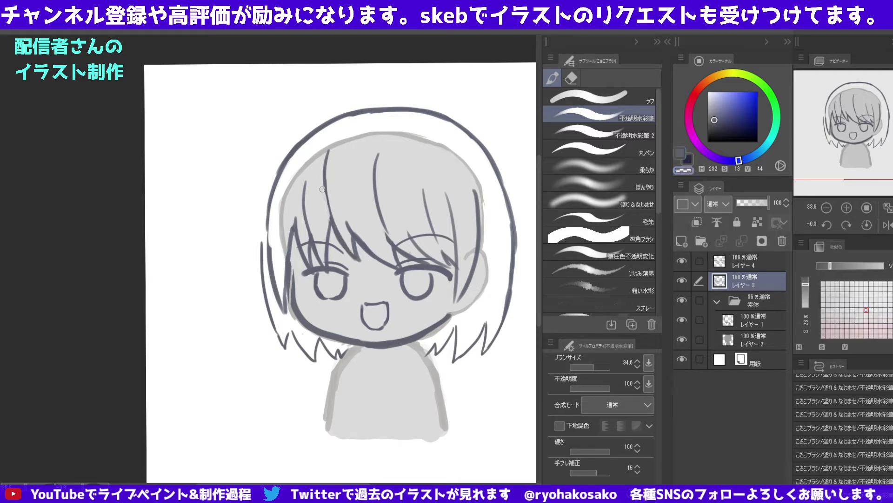
pyautogui.press('c')
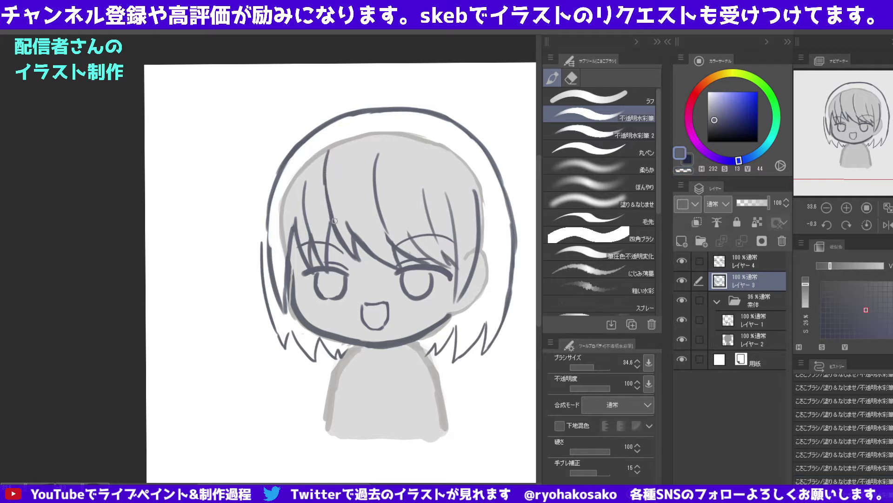
pyautogui.moveTo(328, 167)
pyautogui.mouseDown()
pyautogui.moveTo(307, 180)
pyautogui.moveTo(308, 223)
pyautogui.mouseUp()
pyautogui.keyDown('alt'); pyautogui.click(305, 199); pyautogui.keyUp('alt')
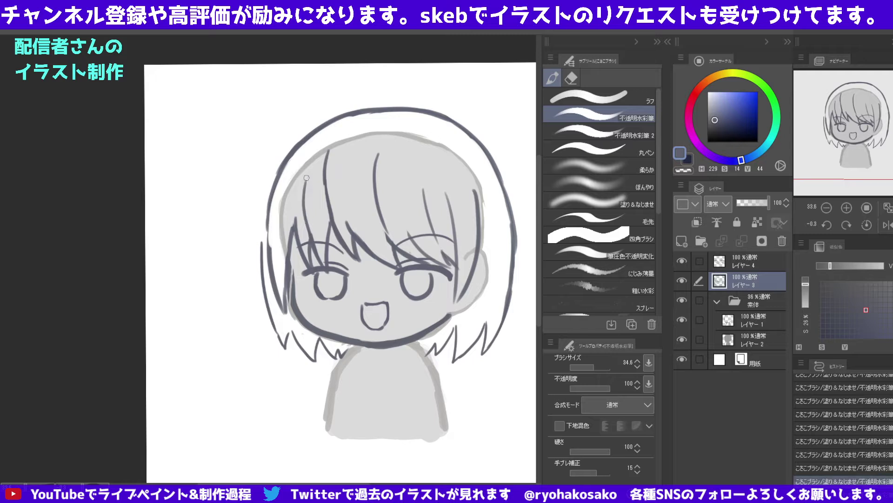
pyautogui.press('c')
pyautogui.moveTo(306, 178); pyautogui.dragTo(307, 228)
pyautogui.press('c')
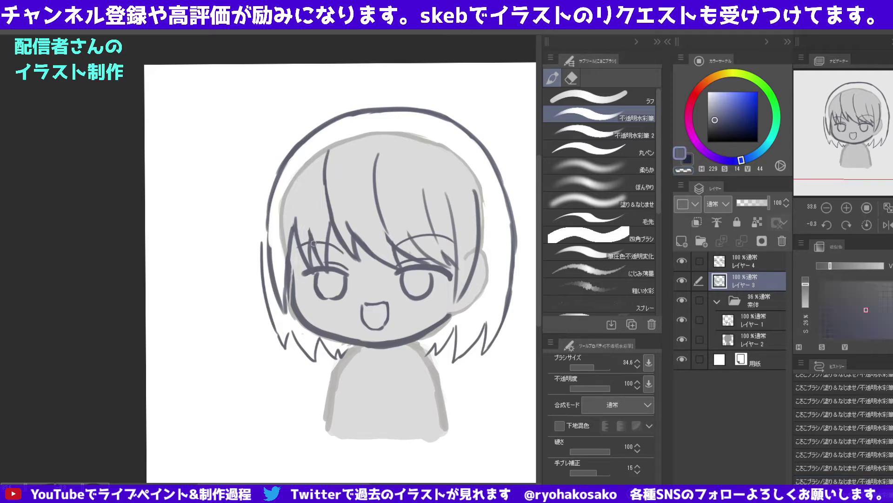
# Zoom out and back in, then start a freehand lasso around the eyes.
pyautogui.keyDown('ctrl'); pyautogui.keyDown('alt'); pyautogui.click(283, 156); pyautogui.keyUp('alt'); pyautogui.keyUp('ctrl')
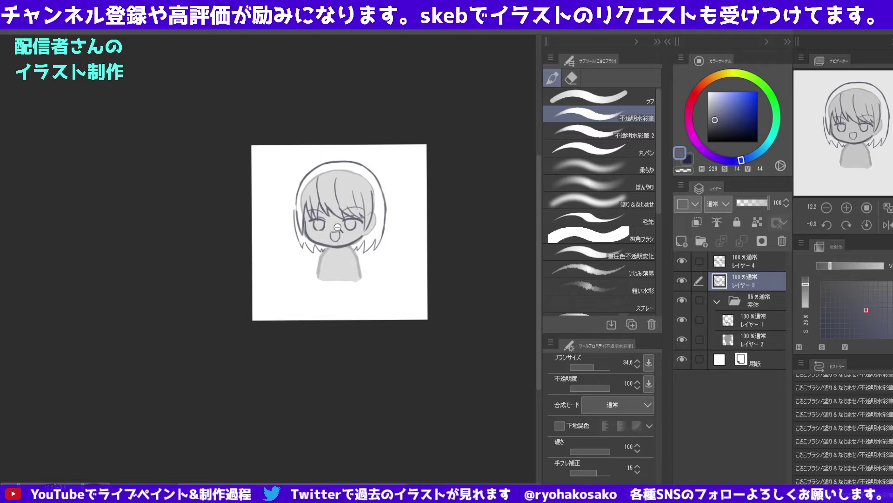
pyautogui.hotkey('ctrl', '+')
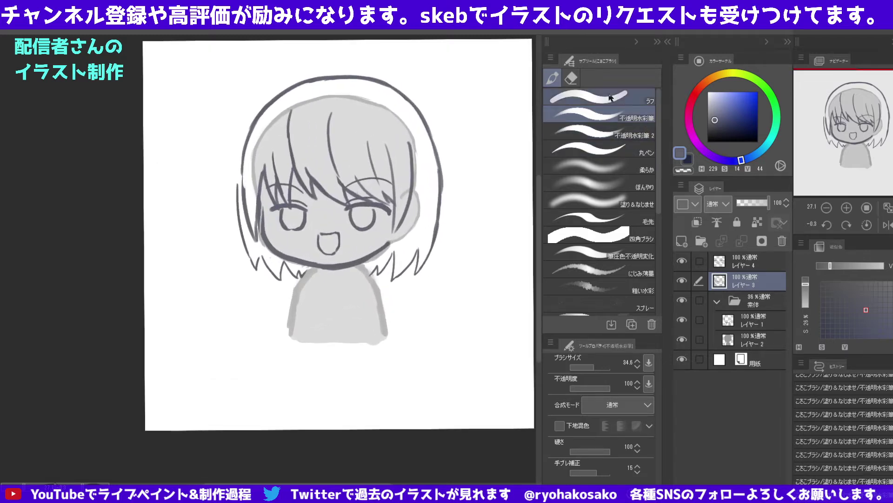
pyautogui.click(571, 78)
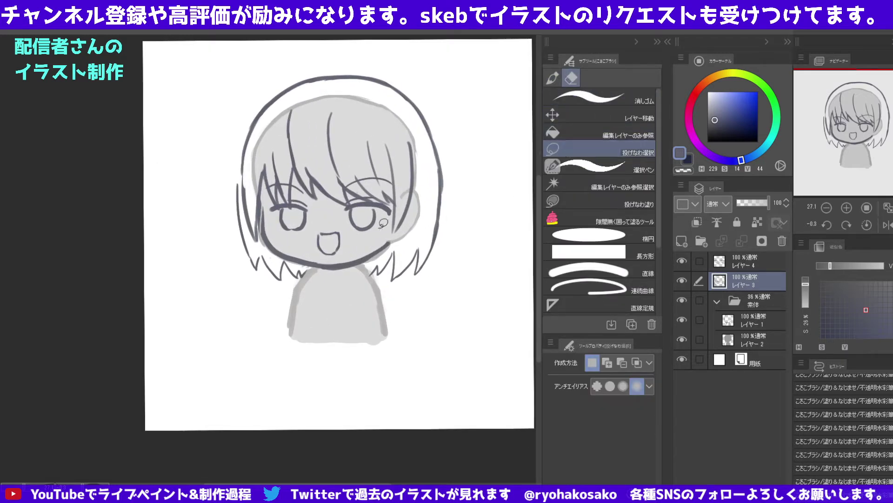
pyautogui.moveTo(367, 230); pyautogui.dragTo(286, 154)
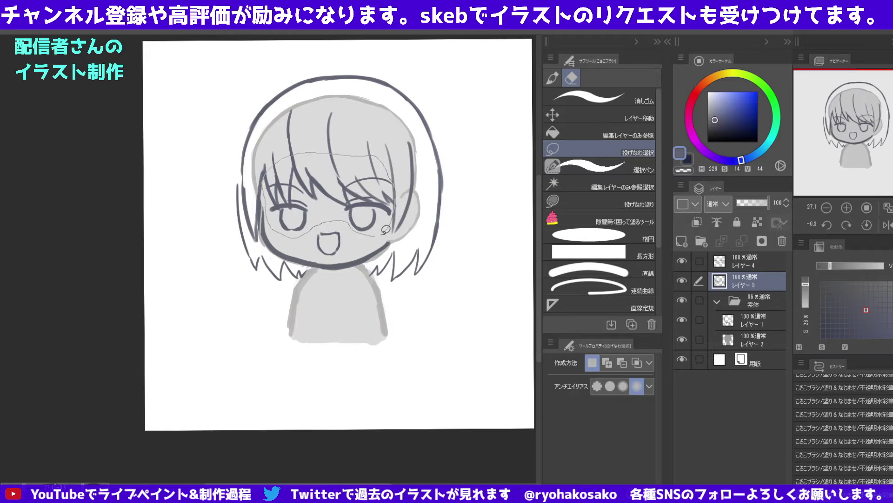
# Close the eye lasso, commit the moved sketch on Layer 4, and select Layers 3 and 4.
pyautogui.moveTo(286, 154); pyautogui.dragTo(389, 231)
pyautogui.click(744, 261)
pyautogui.click(566, 114)
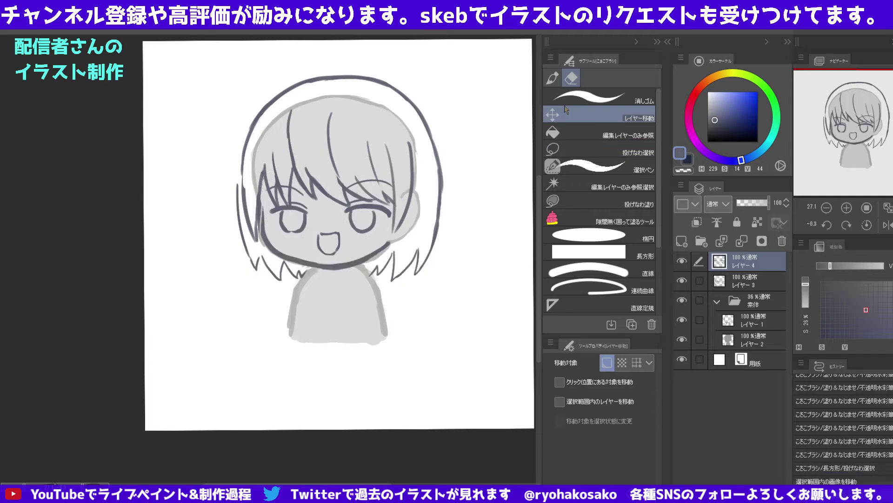
pyautogui.click(289, 159)
pyautogui.scroll(-2, 316, 201)
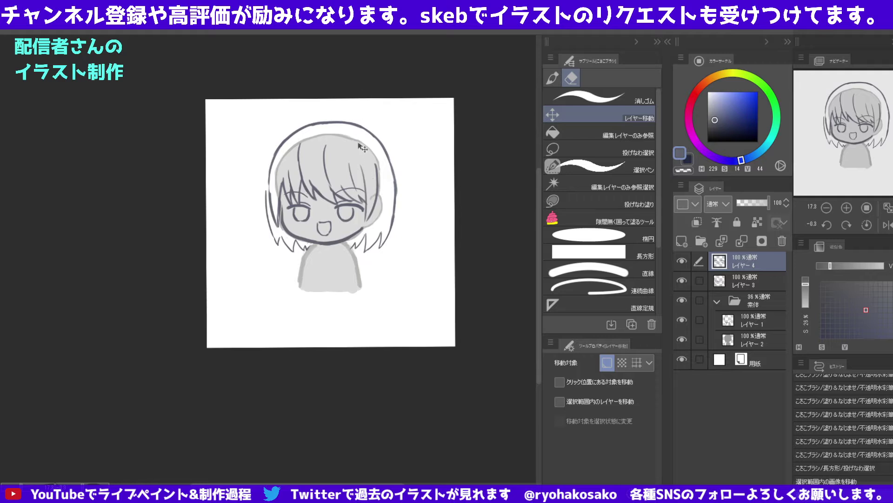
pyautogui.keyDown('ctrl'); pyautogui.click(741, 282); pyautogui.keyUp('ctrl')
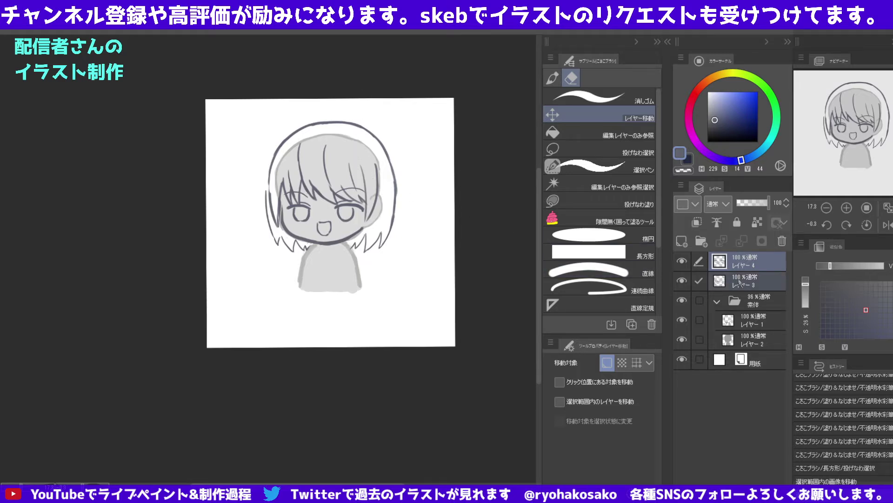
# Create フォルダー 1 and move Layers 4 and 3 into it.
pyautogui.click(701, 240)
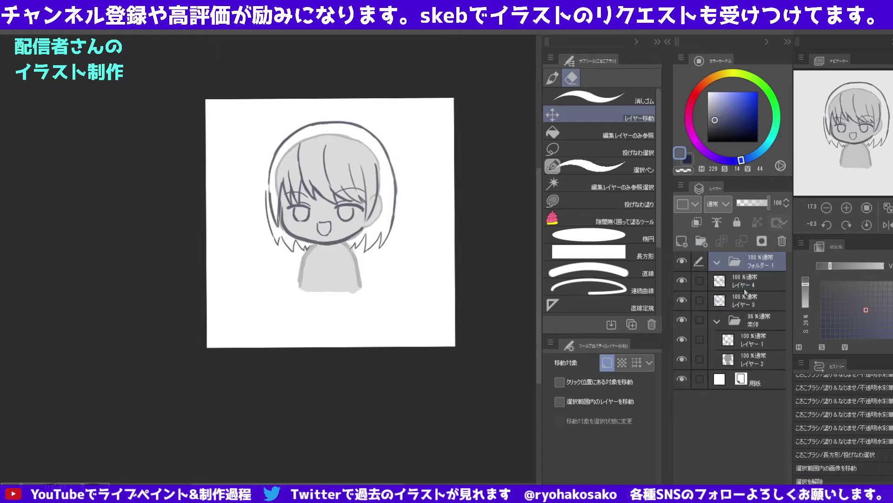
pyautogui.click(742, 285)
pyautogui.keyDown('ctrl'); pyautogui.click(742, 300); pyautogui.keyUp('ctrl')
pyautogui.moveTo(743, 298); pyautogui.dragTo(748, 263)
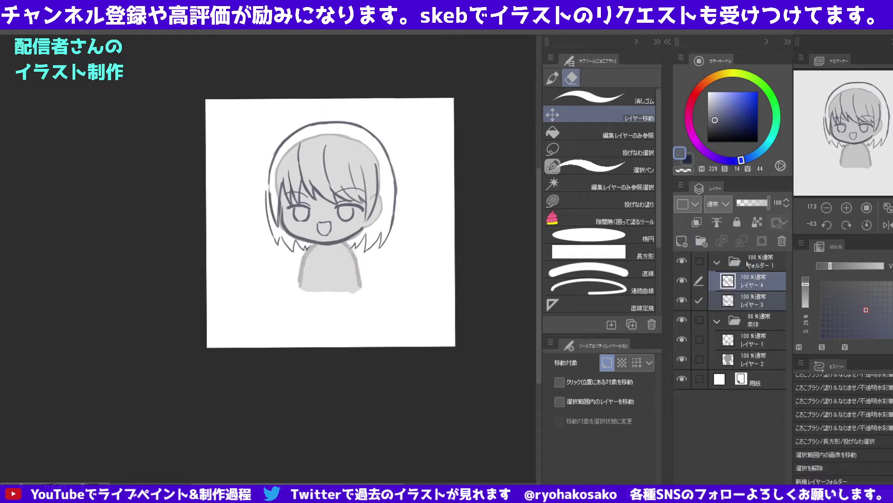
pyautogui.click(715, 262)
pyautogui.click(718, 261)
pyautogui.click(736, 301)
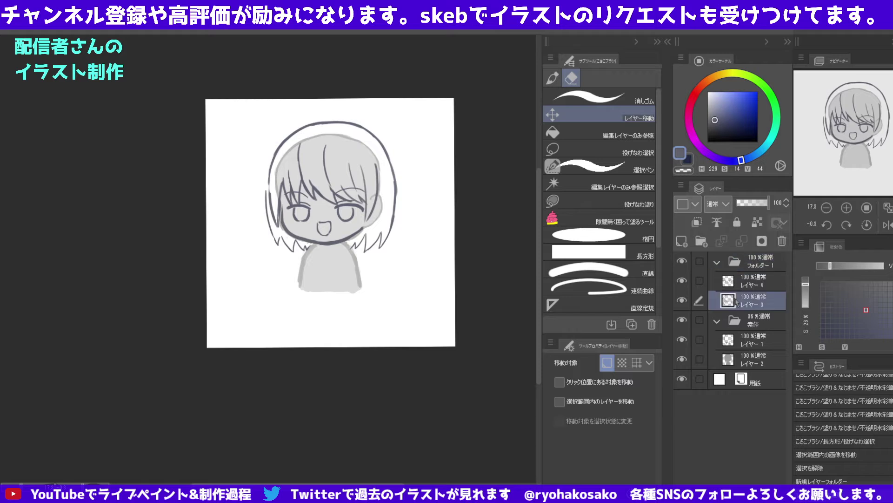
# Duplicate フォルダー 1 via copy-paste, collapse the original and select the copied layers.
pyautogui.click(740, 265)
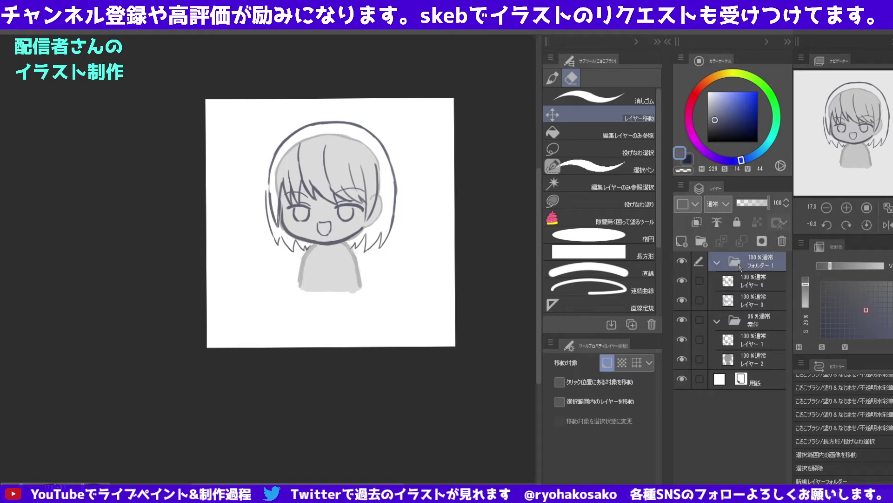
pyautogui.hotkey('ctrl', 'c')
pyautogui.hotkey('ctrl', 'v')
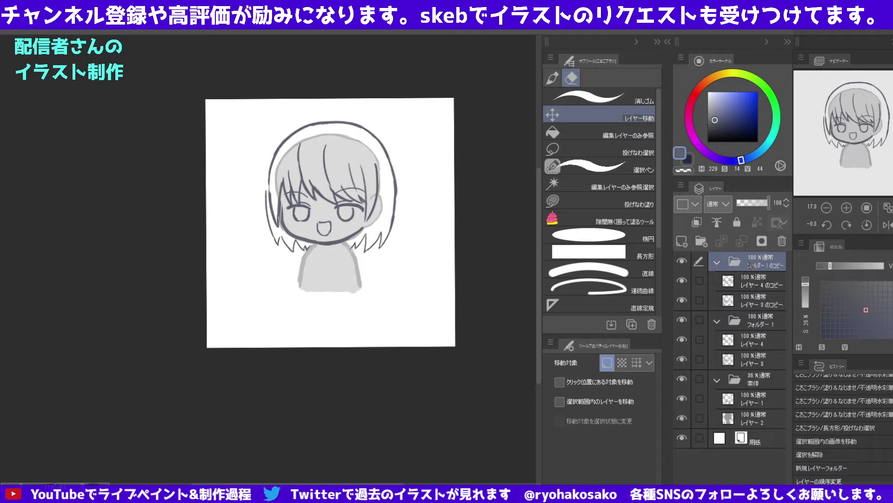
pyautogui.click(717, 321)
pyautogui.click(750, 285)
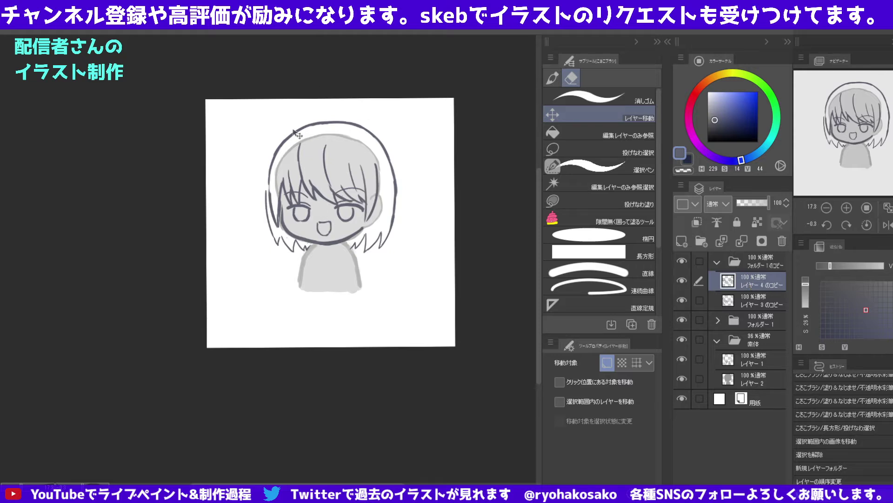
pyautogui.scroll(2, 296, 197)
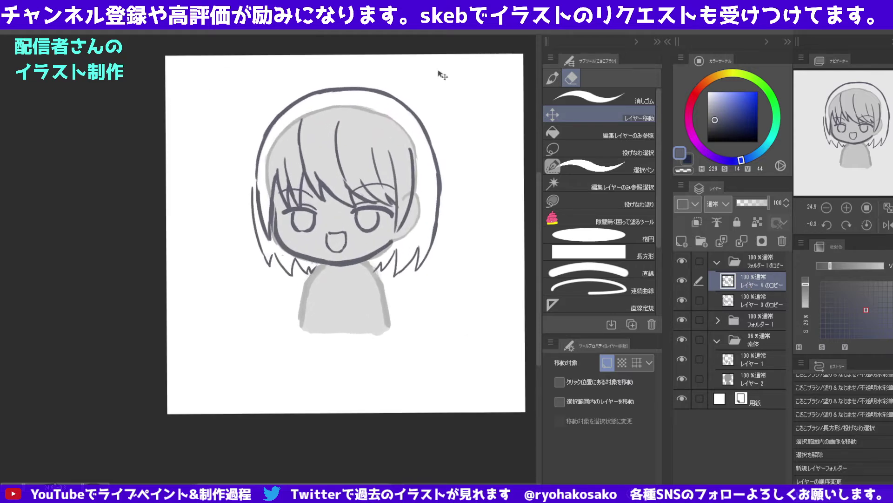
pyautogui.click(682, 300)
# Pick the watercolour brush at size 58.5 and hide the original folder's layers.
pyautogui.click(752, 300)
pyautogui.click(553, 77)
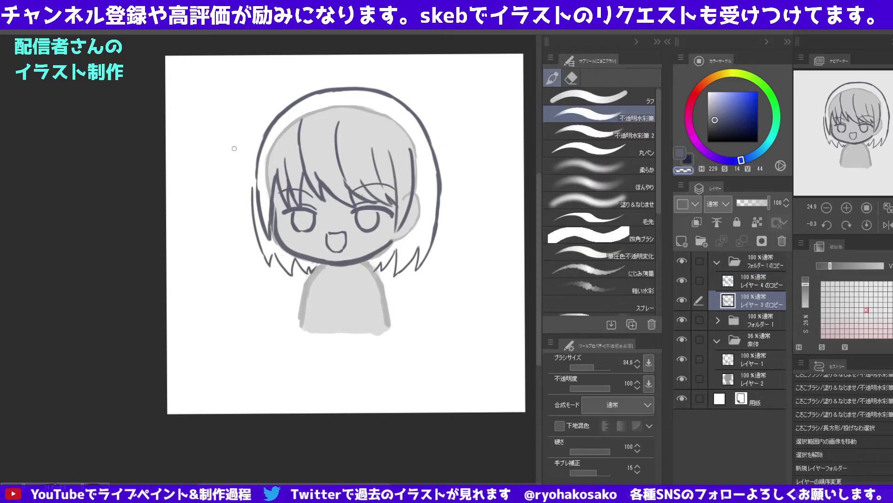
pyautogui.moveTo(246, 199); pyautogui.dragTo(228, 182)
pyautogui.hotkey('ctrl', 'v')
pyautogui.click(682, 320)
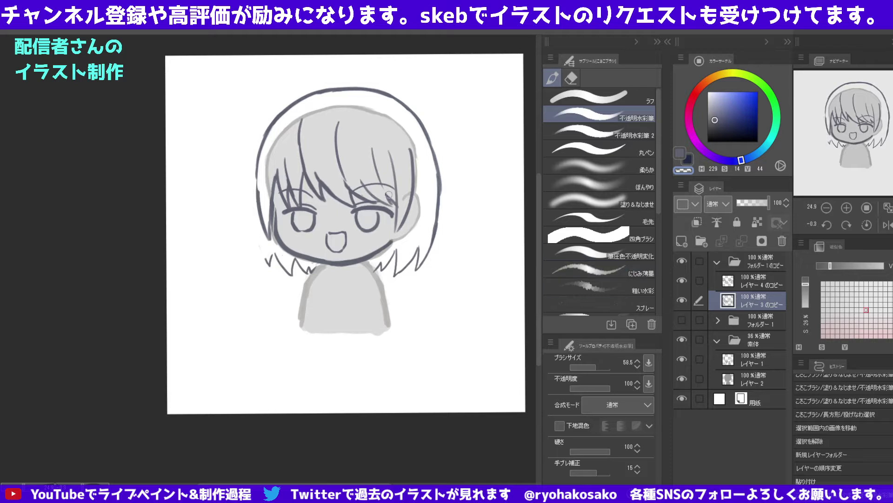
# Erase the lower-left hair strands and chin mark, restoring the accidentally erased head outline.
pyautogui.moveTo(261, 256); pyautogui.dragTo(275, 269)
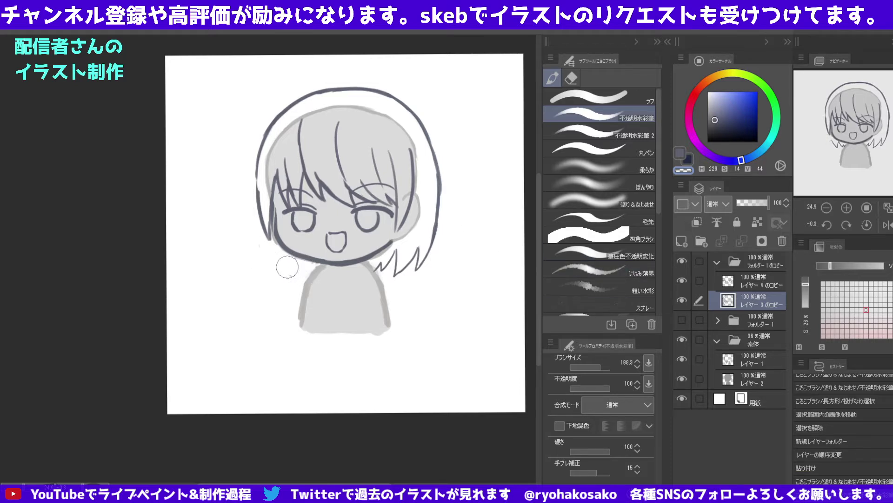
pyautogui.moveTo(296, 267); pyautogui.dragTo(286, 272)
pyautogui.moveTo(372, 270)
pyautogui.mouseDown()
pyautogui.moveTo(414, 248)
pyautogui.moveTo(386, 280)
pyautogui.moveTo(417, 261)
pyautogui.moveTo(425, 153)
pyautogui.moveTo(439, 144)
pyautogui.moveTo(401, 106)
pyautogui.moveTo(252, 111)
pyautogui.moveTo(269, 115)
pyautogui.mouseUp()
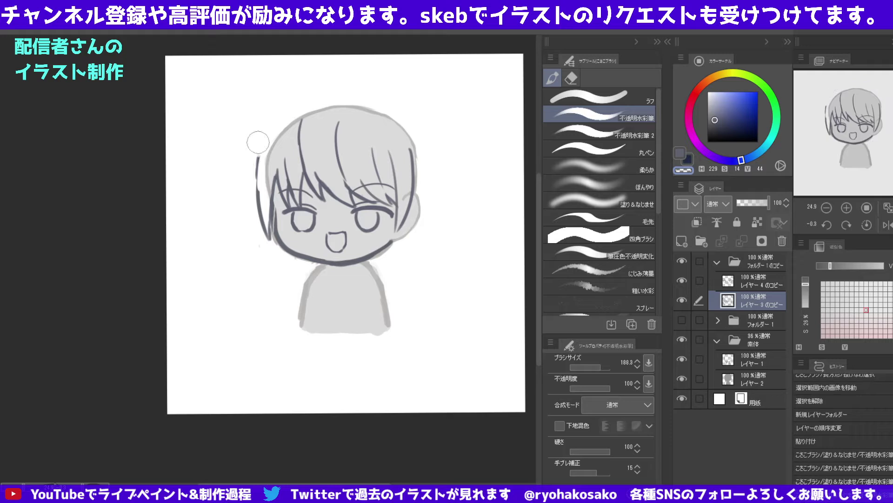
pyautogui.hotkey('ctrl', 'z')
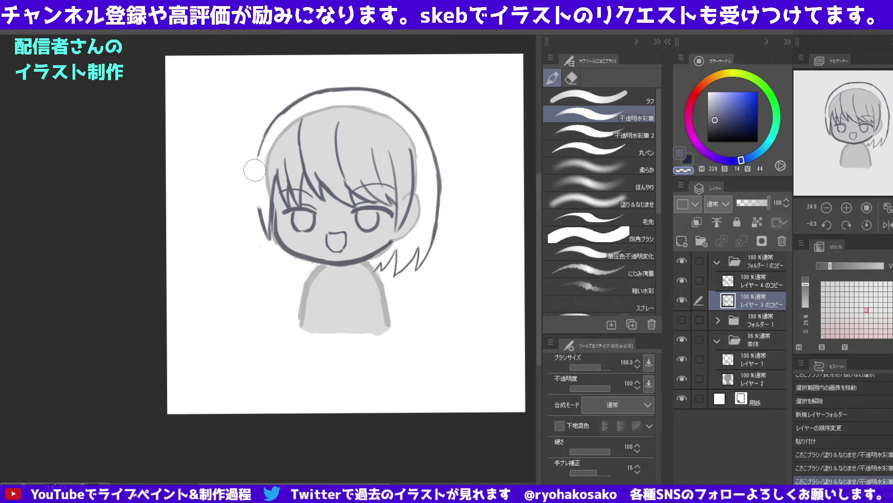
pyautogui.moveTo(260, 154); pyautogui.dragTo(256, 228)
pyautogui.hotkey('ctrl', 'z')
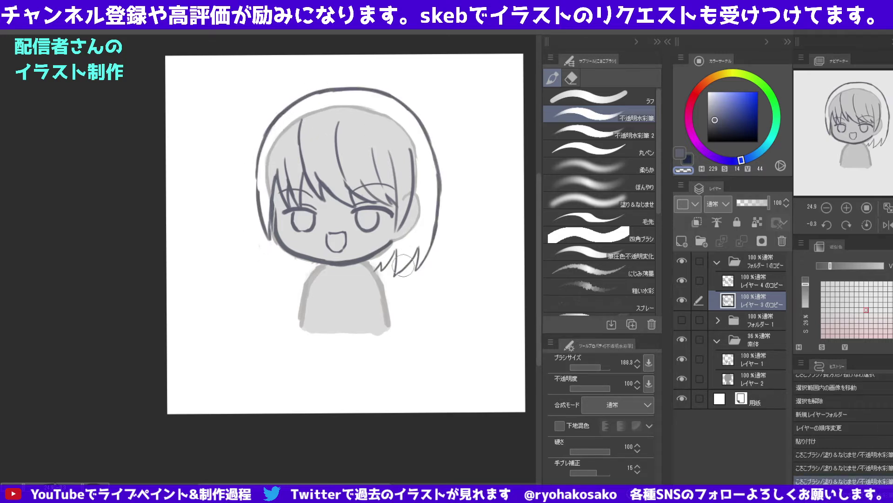
# Erase the lower-right zigzag strand and left forehead bang, painting over right strands in grey.
pyautogui.moveTo(406, 266); pyautogui.dragTo(365, 278)
pyautogui.moveTo(405, 247); pyautogui.dragTo(400, 277)
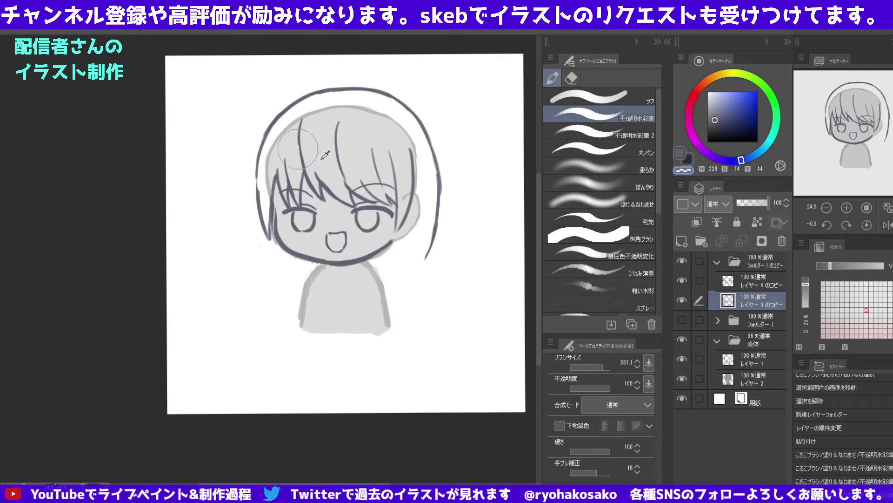
pyautogui.moveTo(302, 112)
pyautogui.mouseDown()
pyautogui.moveTo(303, 142)
pyautogui.moveTo(279, 186)
pyautogui.moveTo(298, 186)
pyautogui.moveTo(328, 143)
pyautogui.moveTo(354, 154)
pyautogui.moveTo(391, 145)
pyautogui.moveTo(386, 196)
pyautogui.mouseUp()
pyautogui.moveTo(394, 159)
pyautogui.mouseDown()
pyautogui.moveTo(395, 232)
pyautogui.moveTo(400, 191)
pyautogui.mouseUp()
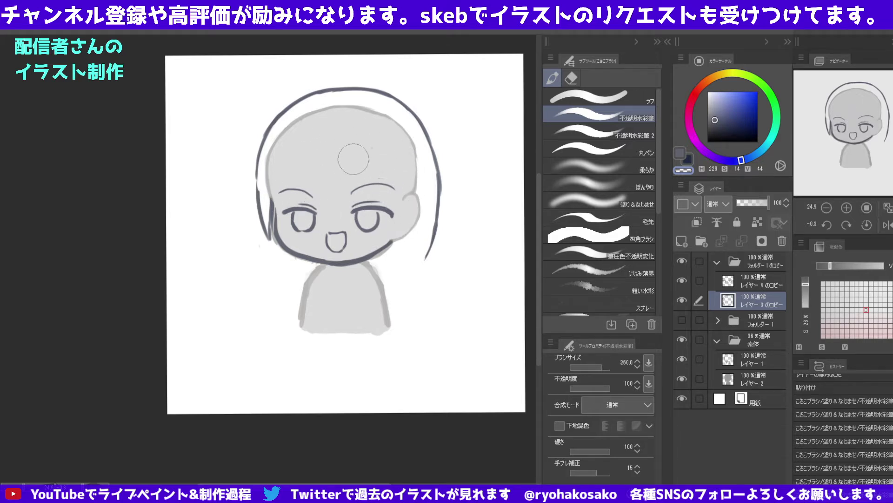
# Pick the dark line colour, set brush size 43, and draw a parting line from forehead past the right eye.
pyautogui.keyDown('alt'); pyautogui.click(350, 84); pyautogui.keyUp('alt')
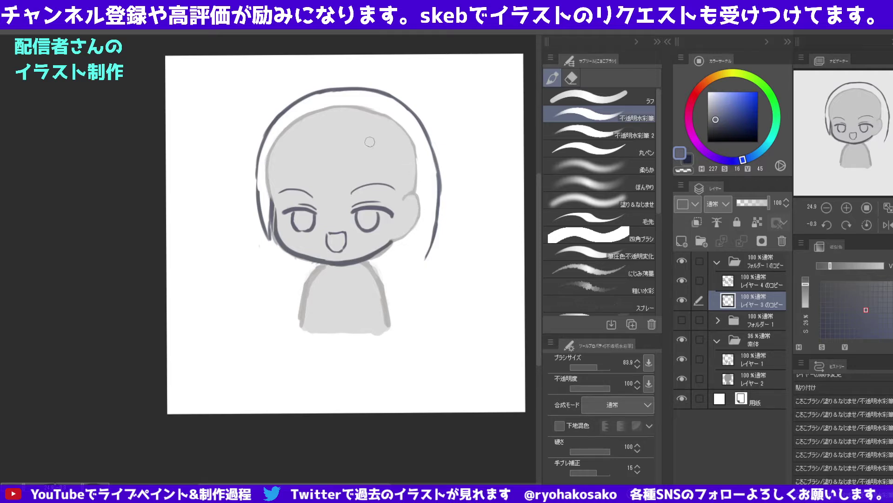
pyautogui.moveTo(371, 140); pyautogui.dragTo(379, 191)
pyautogui.moveTo(375, 147); pyautogui.dragTo(396, 219)
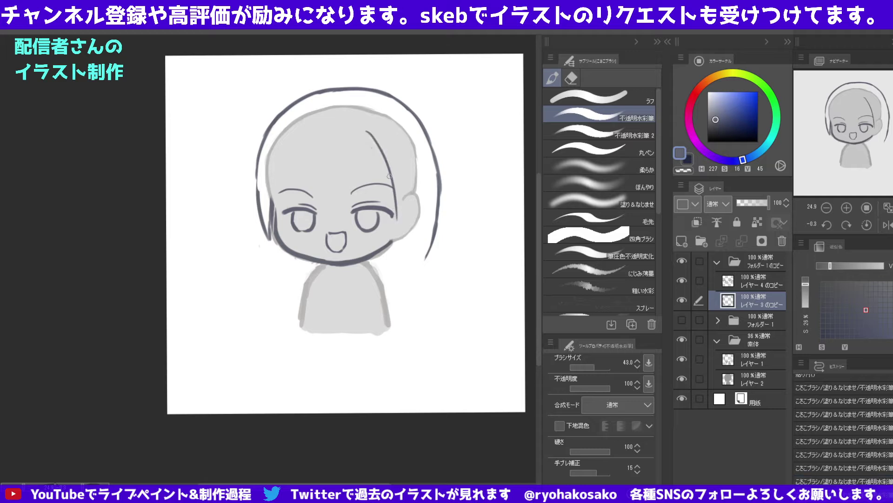
pyautogui.hotkey('ctrl', 'z')
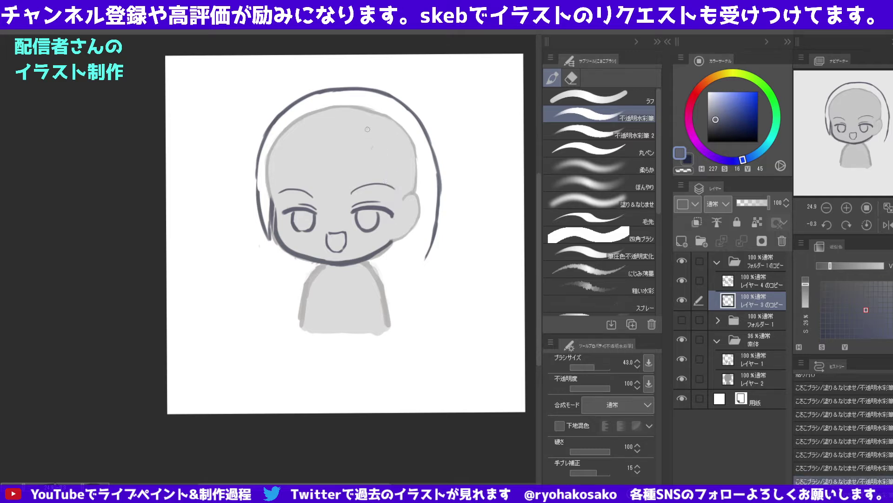
pyautogui.moveTo(368, 129); pyautogui.dragTo(396, 212)
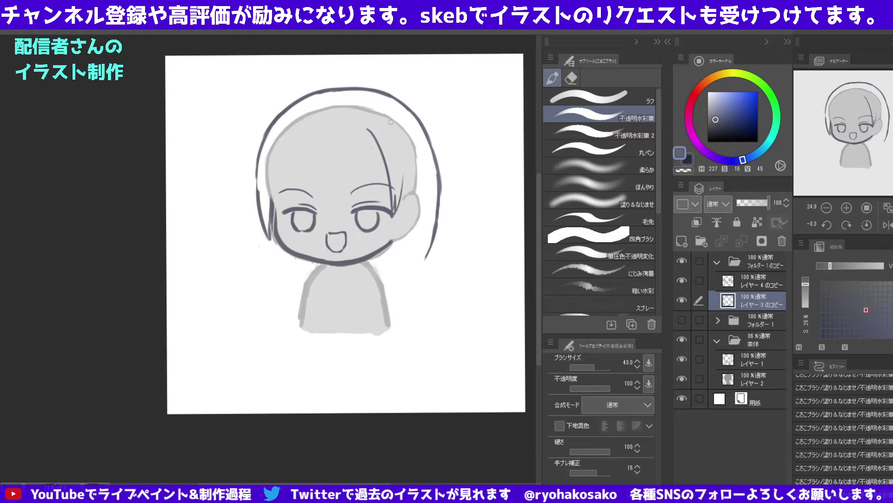
pyautogui.moveTo(389, 121); pyautogui.dragTo(394, 217)
# Add thin bang strands just right of the right eye.
pyautogui.hotkey('ctrl', 'z')
pyautogui.hotkey('ctrl', 'z')
pyautogui.moveTo(404, 180); pyautogui.dragTo(400, 217)
pyautogui.hotkey('ctrl', 'z')
pyautogui.hotkey('ctrl', 'z')
pyautogui.hotkey('ctrl', 'z')
pyautogui.moveTo(411, 163)
pyautogui.mouseDown()
pyautogui.moveTo(402, 216)
pyautogui.moveTo(411, 184)
pyautogui.mouseUp()
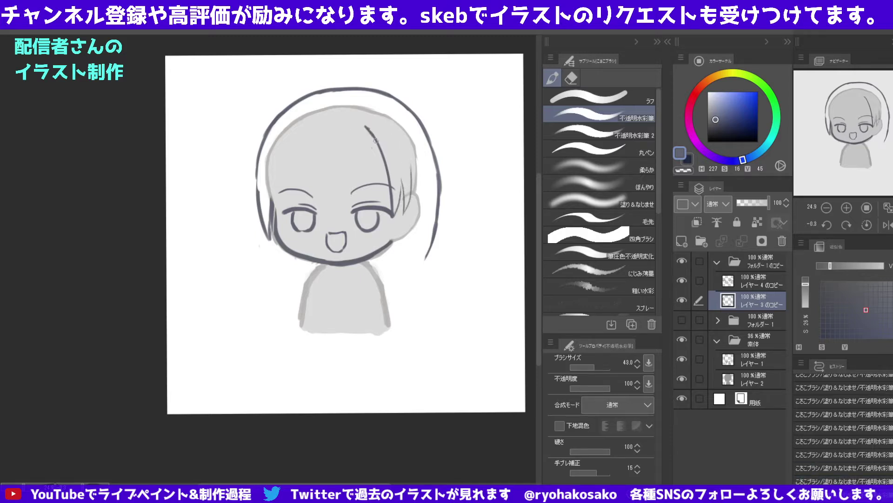
# Trim the hair line's top end and redraw a curved strand from the crown toward the left.
pyautogui.press('c')
pyautogui.press('c')
pyautogui.hotkey('ctrl', 'z')
pyautogui.moveTo(373, 127)
pyautogui.mouseDown()
pyautogui.moveTo(378, 148)
pyautogui.moveTo(371, 137)
pyautogui.moveTo(302, 133)
pyautogui.mouseUp()
pyautogui.hotkey('ctrl', 'z')
pyautogui.hotkey('ctrl', 'z')
pyautogui.hotkey('ctrl', 'z')
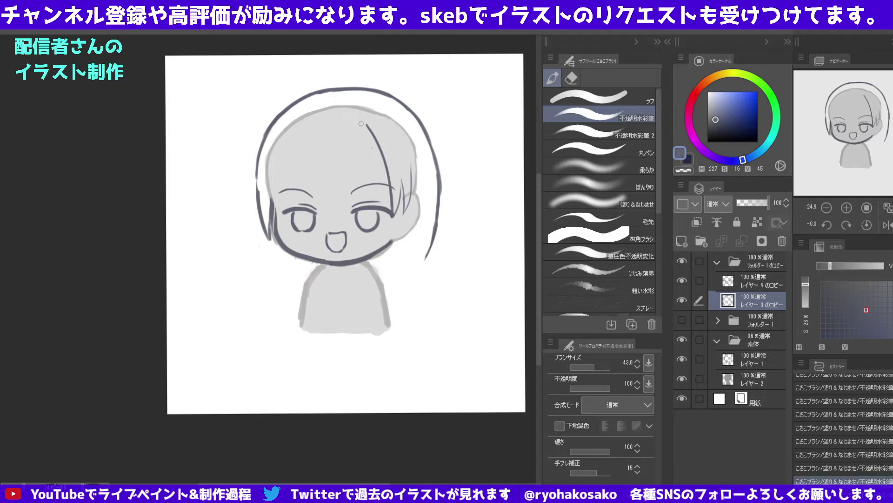
pyautogui.moveTo(361, 123)
pyautogui.mouseDown()
pyautogui.moveTo(298, 138)
pyautogui.moveTo(291, 153)
pyautogui.mouseUp()
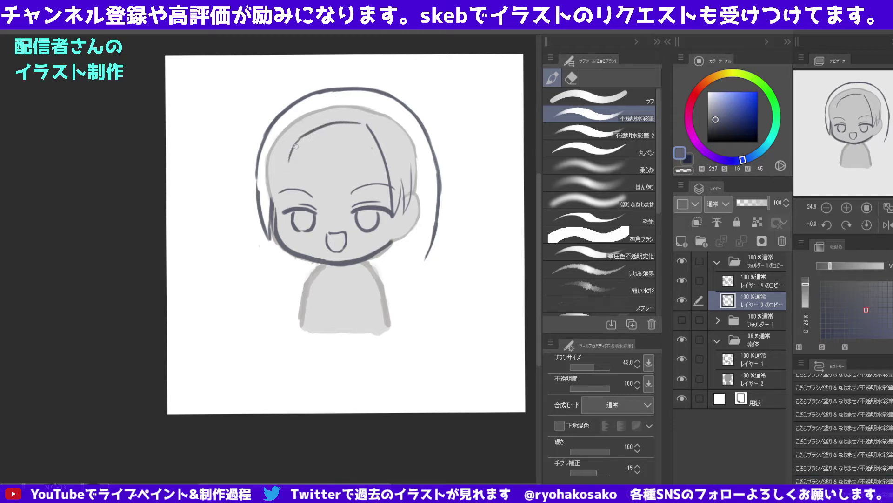
pyautogui.hotkey('ctrl', 'z')
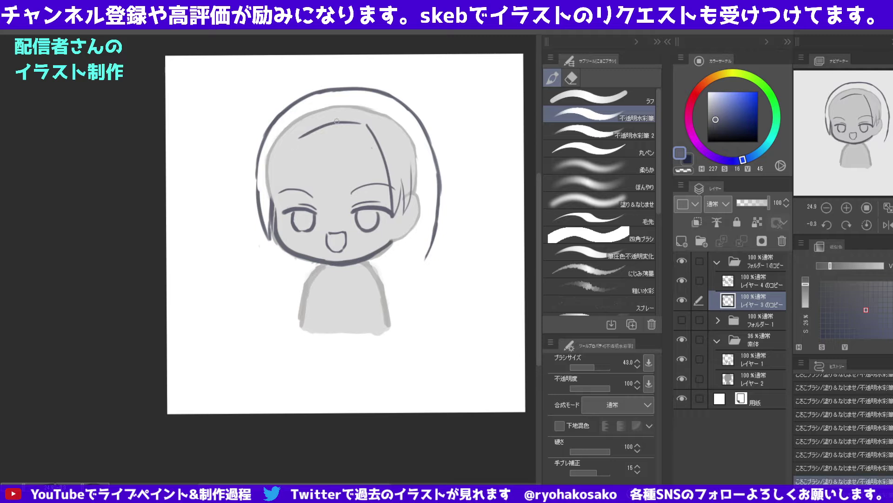
pyautogui.hotkey('ctrl', 'z')
pyautogui.moveTo(365, 122)
pyautogui.mouseDown()
pyautogui.moveTo(284, 146)
pyautogui.moveTo(274, 213)
pyautogui.mouseUp()
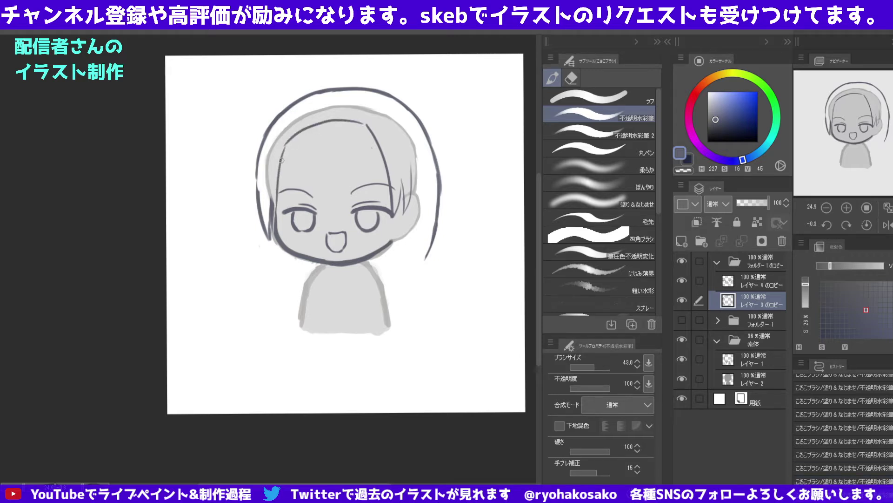
# Redraw the left hair line beside the face, erasing stray marks with the transparent colour.
pyautogui.hotkey('ctrl', 'z')
pyautogui.moveTo(285, 142); pyautogui.dragTo(285, 257)
pyautogui.hotkey('ctrl', 'z')
pyautogui.moveTo(285, 141); pyautogui.dragTo(282, 283)
pyautogui.press('c')
pyautogui.moveTo(272, 189); pyautogui.dragTo(268, 240)
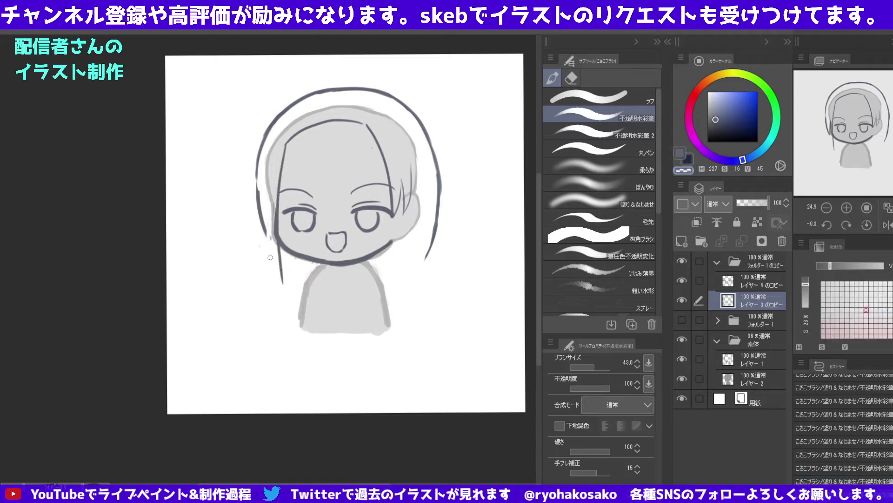
pyautogui.moveTo(273, 201); pyautogui.dragTo(273, 255)
pyautogui.press('c')
pyautogui.moveTo(250, 177); pyautogui.dragTo(260, 228)
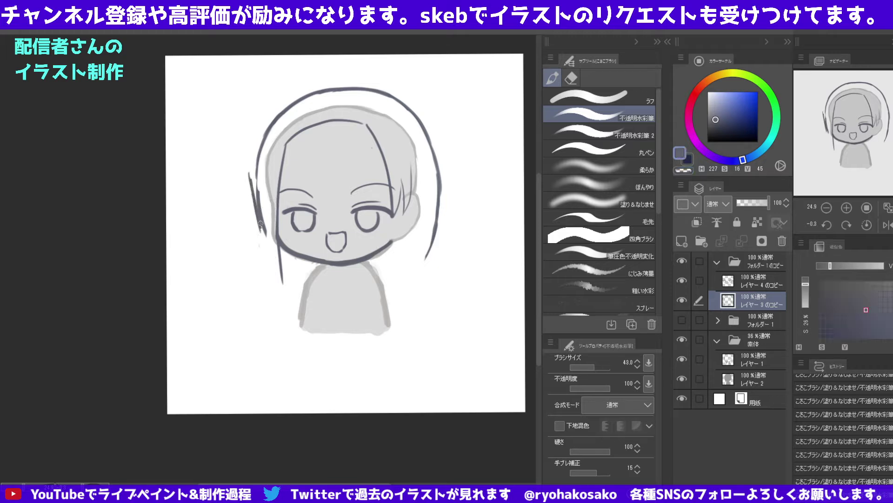
pyautogui.press('c')
pyautogui.moveTo(255, 191); pyautogui.dragTo(264, 232)
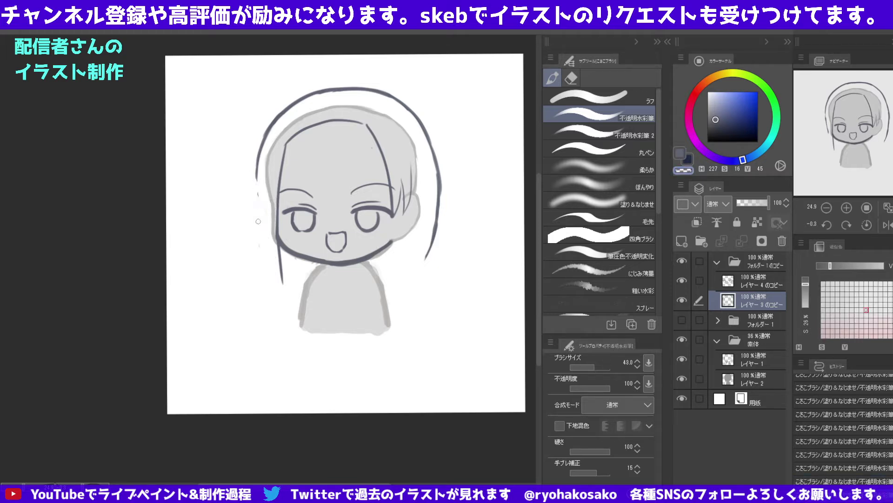
pyautogui.press('c')
# Extend the left hair strand in a long straight line down past the shoulder.
pyautogui.moveTo(256, 157); pyautogui.dragTo(253, 242)
pyautogui.hotkey('ctrl', 'z')
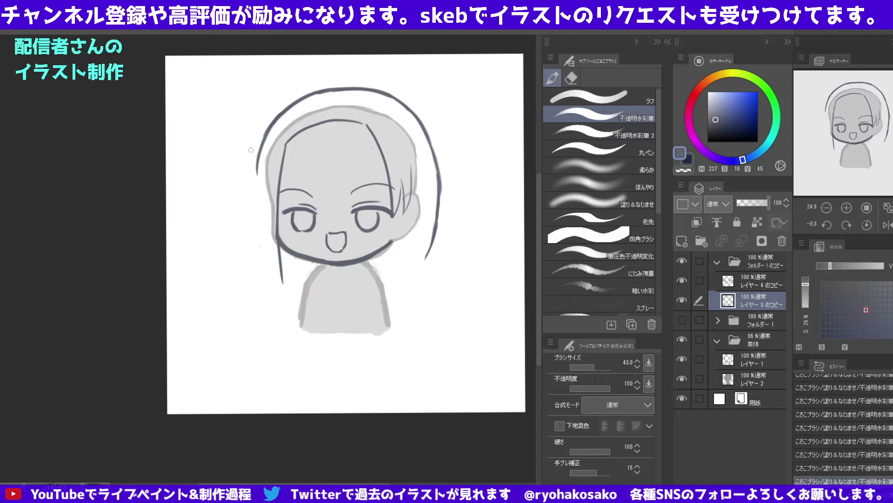
pyautogui.moveTo(259, 163); pyautogui.dragTo(255, 240)
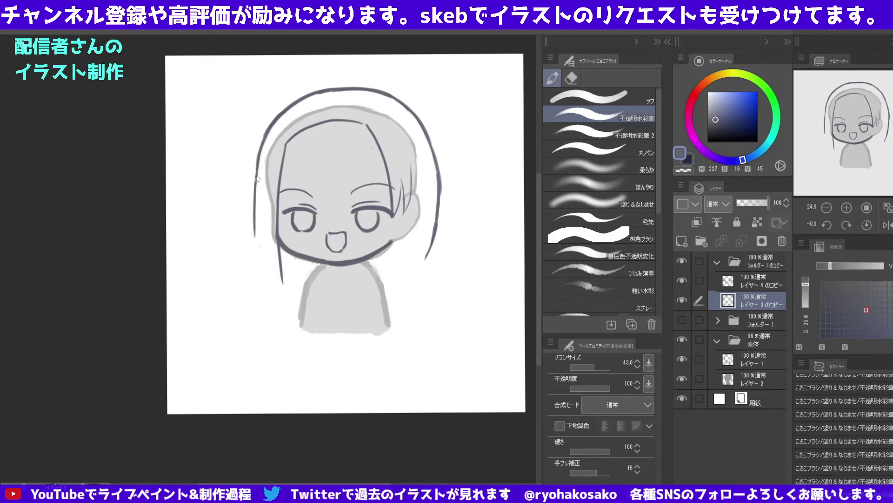
pyautogui.hotkey('ctrl', 'z')
pyautogui.moveTo(259, 150)
pyautogui.mouseDown()
pyautogui.moveTo(256, 305)
pyautogui.moveTo(275, 224)
pyautogui.moveTo(278, 312)
pyautogui.mouseUp()
pyautogui.press('c')
pyautogui.press('c')
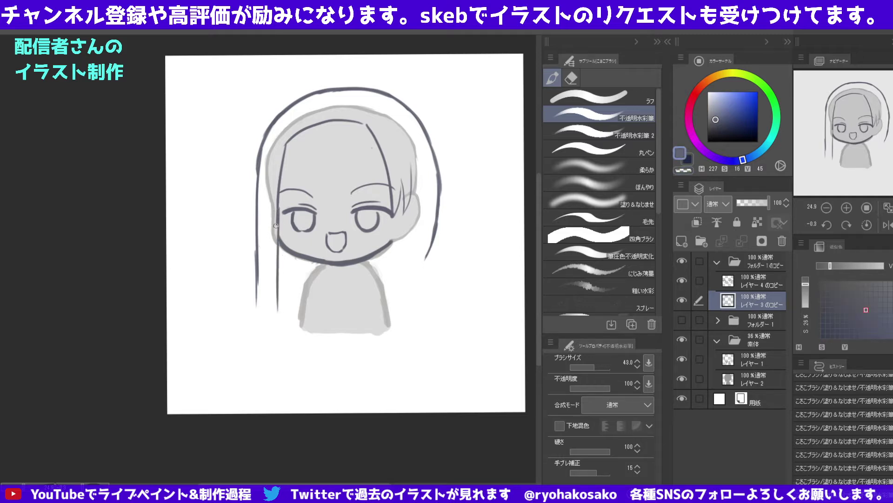
pyautogui.hotkey('ctrl', 'z')
pyautogui.moveTo(277, 223); pyautogui.dragTo(278, 320)
pyautogui.moveTo(256, 260); pyautogui.dragTo(258, 326)
pyautogui.hotkey('ctrl', 'z')
pyautogui.moveTo(257, 261); pyautogui.dragTo(259, 324)
# Redraw the right hair strand down past the shoulder and trim its upper edge.
pyautogui.press('c')
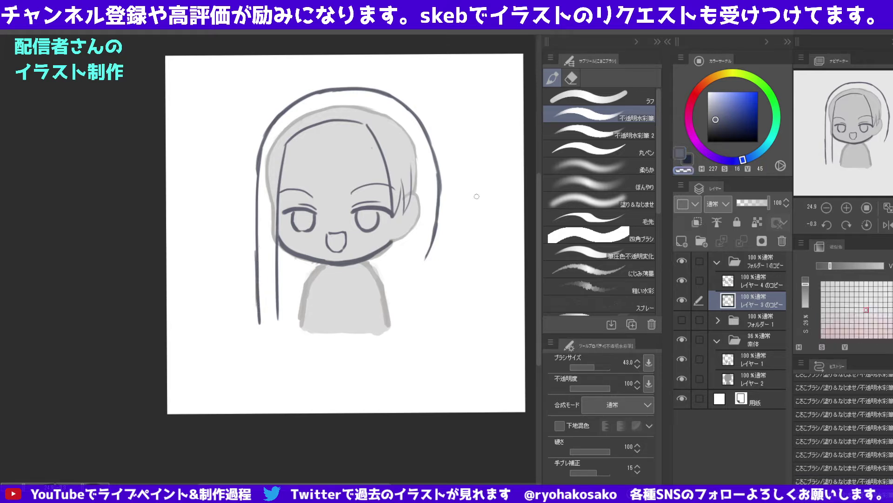
pyautogui.moveTo(423, 278)
pyautogui.mouseDown()
pyautogui.moveTo(441, 191)
pyautogui.moveTo(438, 296)
pyautogui.mouseUp()
pyautogui.press('c')
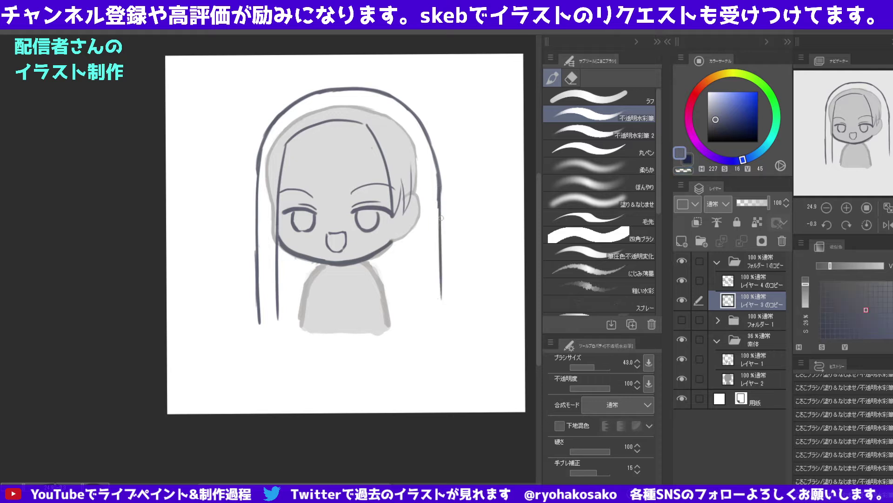
pyautogui.hotkey('ctrl', 'z')
pyautogui.moveTo(440, 200); pyautogui.dragTo(434, 321)
pyautogui.hotkey('ctrl', 'z')
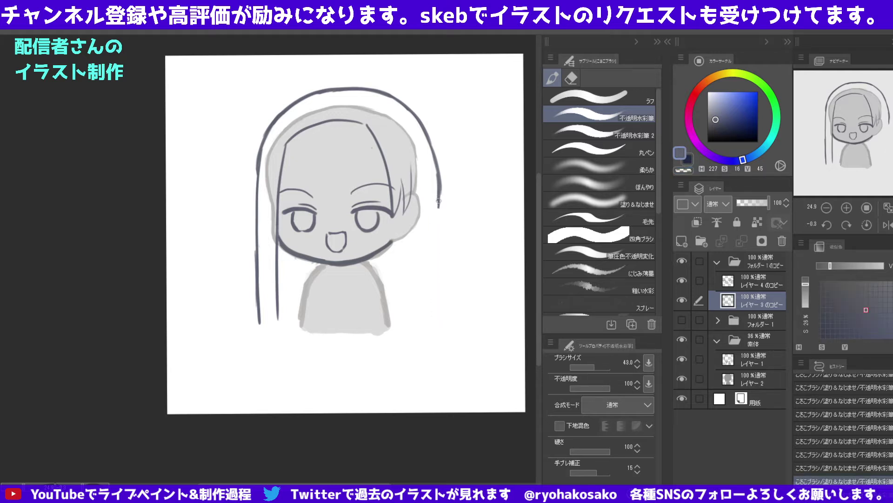
pyautogui.moveTo(438, 201); pyautogui.dragTo(436, 340)
pyautogui.hotkey('ctrl', 'z')
pyautogui.moveTo(439, 202); pyautogui.dragTo(435, 330)
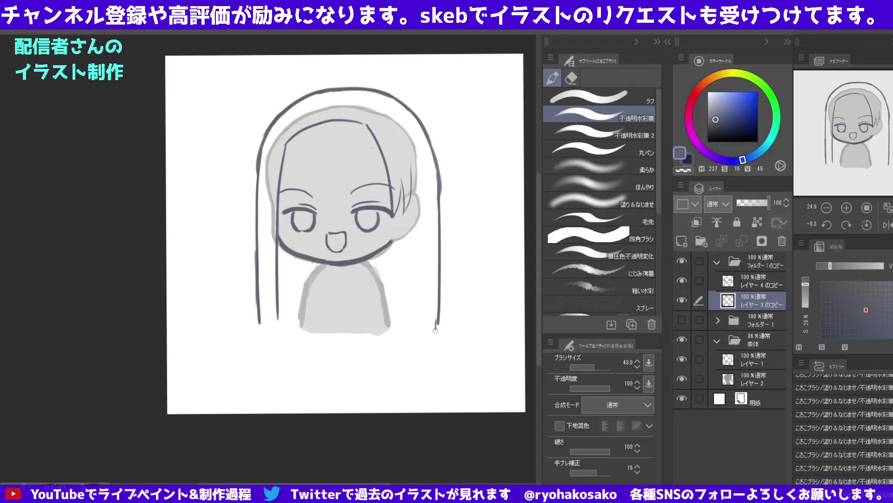
pyautogui.press('c')
pyautogui.moveTo(441, 173); pyautogui.dragTo(441, 192)
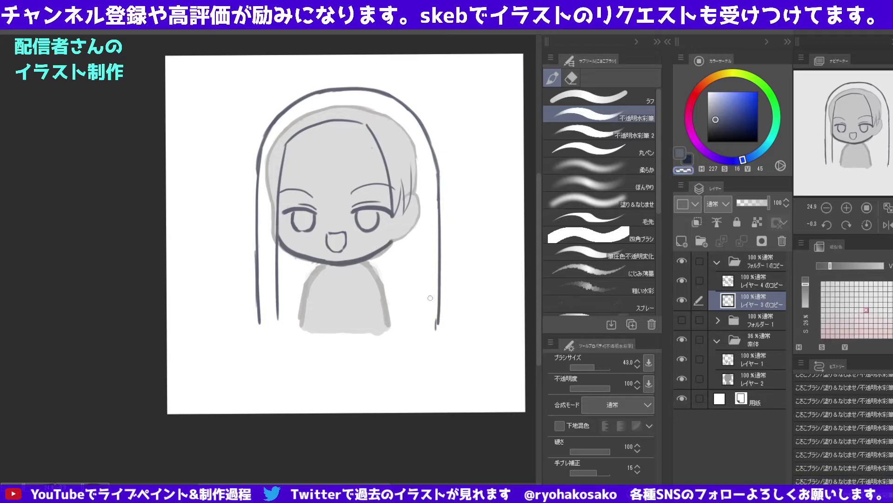
# Hide the long-haired line art copy folder.
pyautogui.scroll(1, 301, 164)
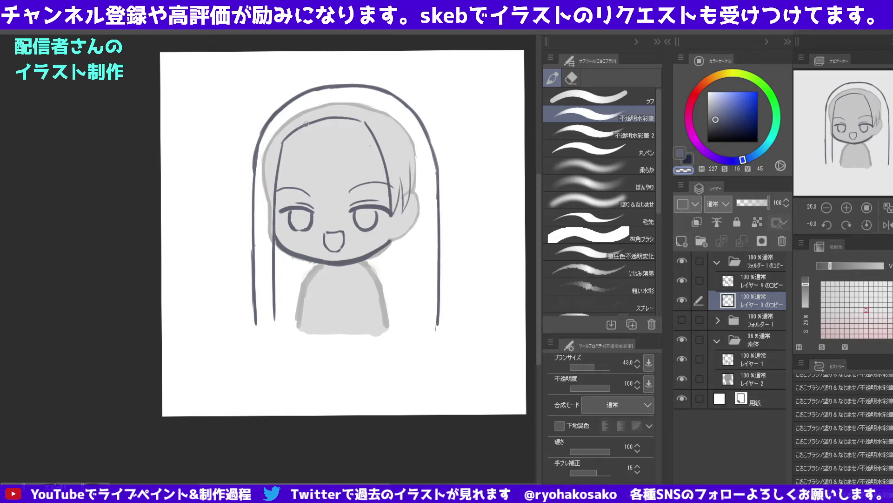
pyautogui.scroll(-1, 331, 149)
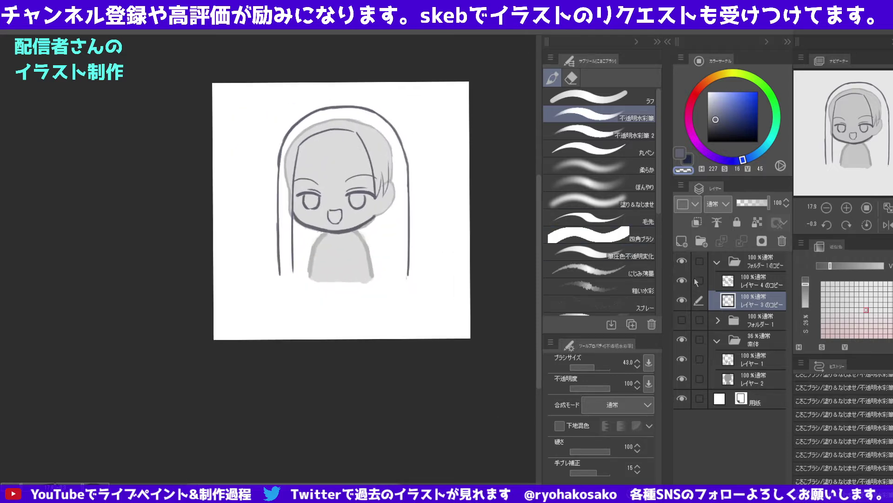
pyautogui.click(682, 261)
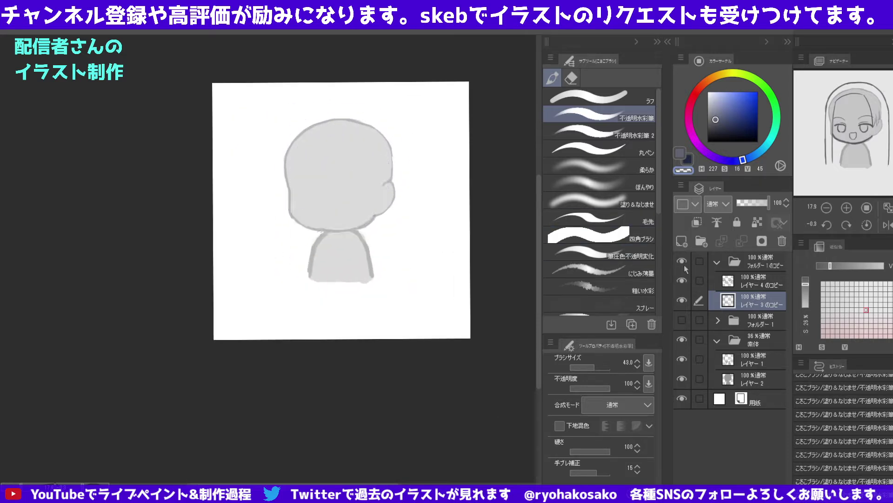
# Show the short-bangs line art in Folder 1 and re-centre and rotate the canvas view.
pyautogui.click(681, 320)
pyautogui.click(717, 261)
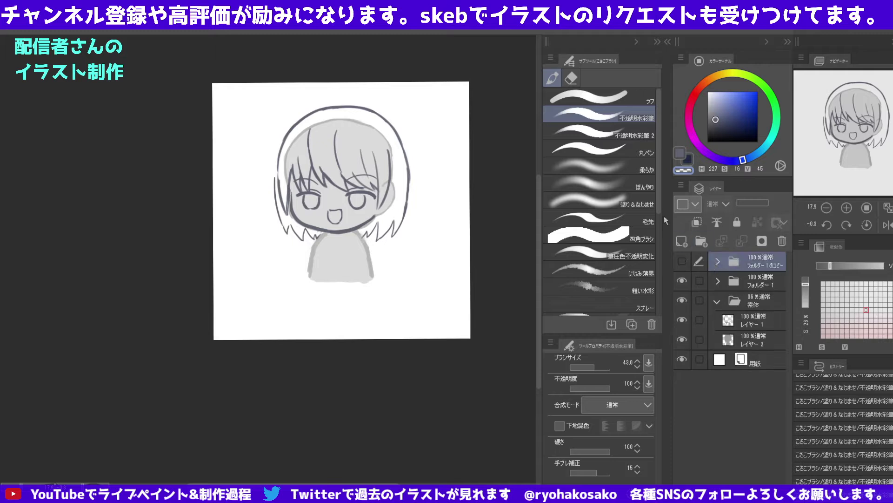
pyautogui.moveTo(365, 217); pyautogui.dragTo(386, 227)
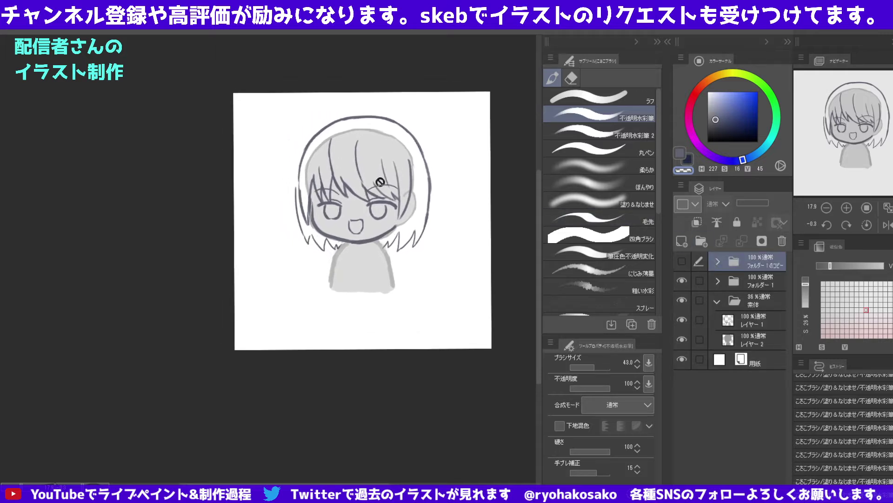
pyautogui.scroll(-3, 385, 204)
pyautogui.scroll(1, 385, 191)
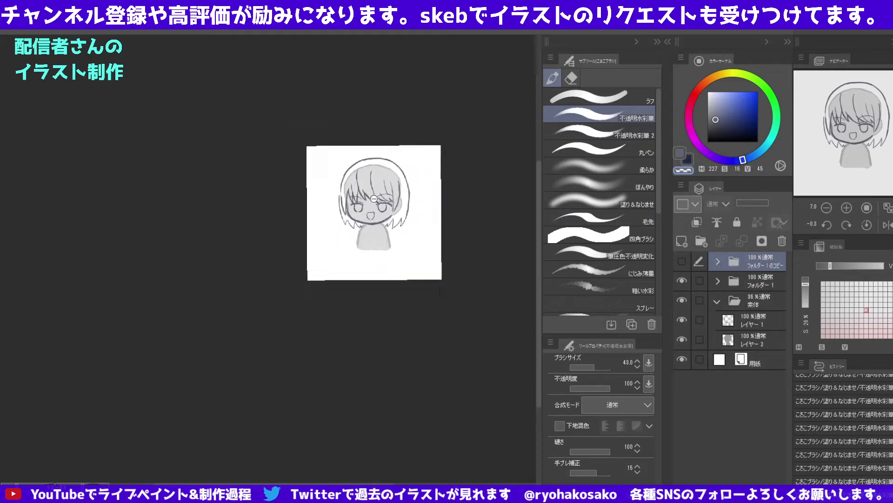
pyautogui.scroll(2, 384, 179)
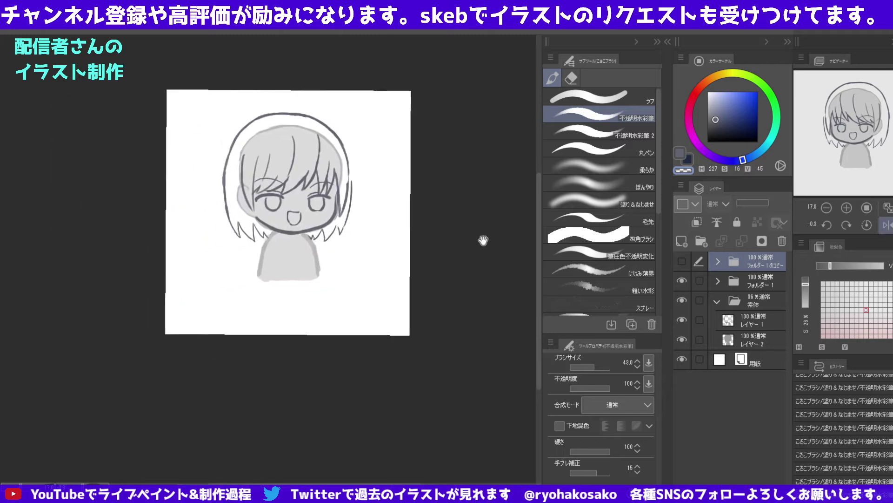
pyautogui.moveTo(384, 173); pyautogui.dragTo(443, 244)
pyautogui.scroll(2, 349, 185)
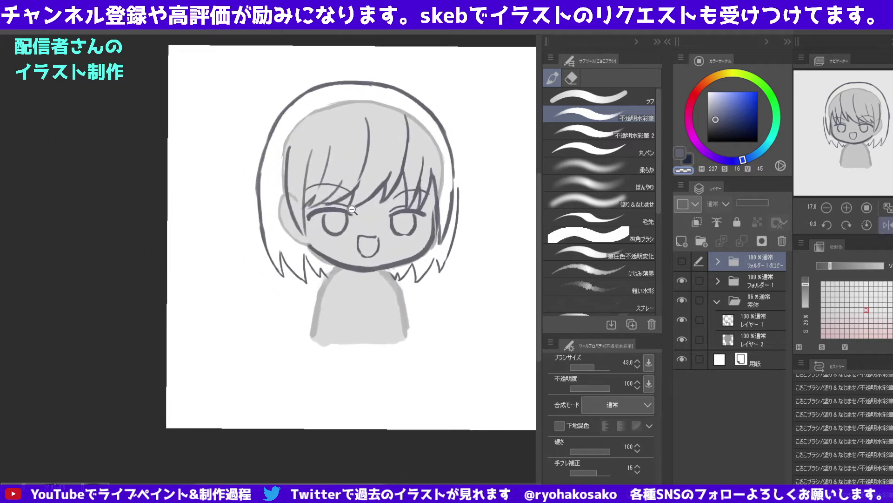
pyautogui.scroll(1, 349, 181)
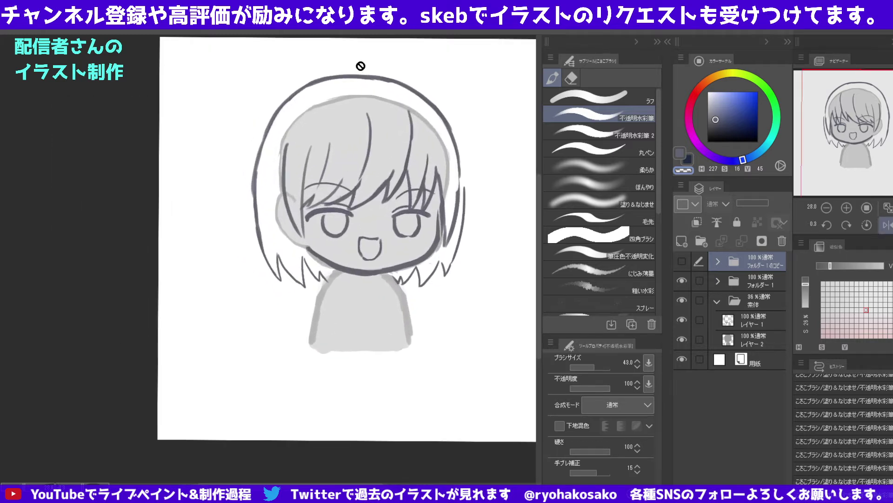
# On Layer 4, lasso the lower bangs and eye and rotate them slightly.
pyautogui.click(718, 280)
pyautogui.click(747, 306)
pyautogui.press('e')
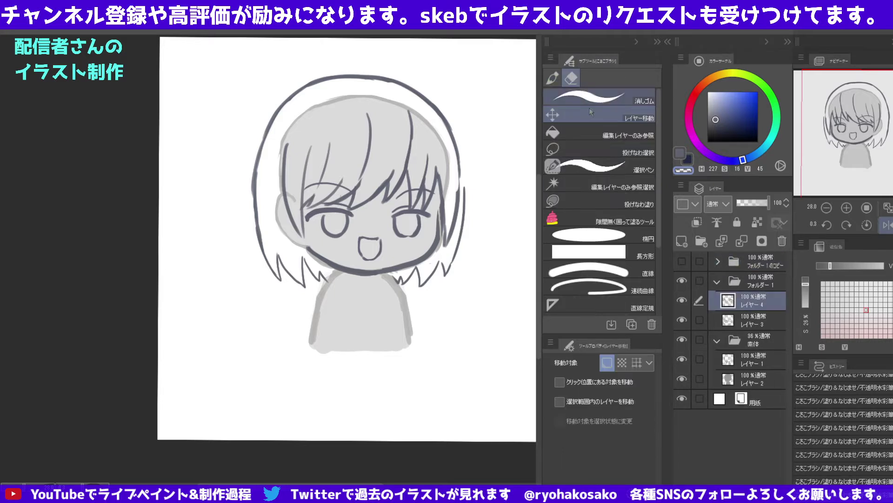
pyautogui.click(605, 150)
pyautogui.moveTo(376, 217); pyautogui.dragTo(437, 207)
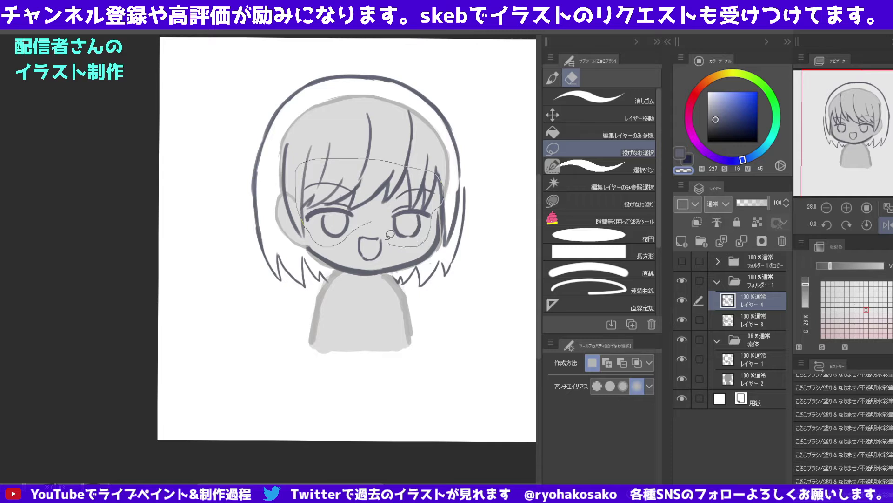
pyautogui.moveTo(438, 207); pyautogui.dragTo(389, 235)
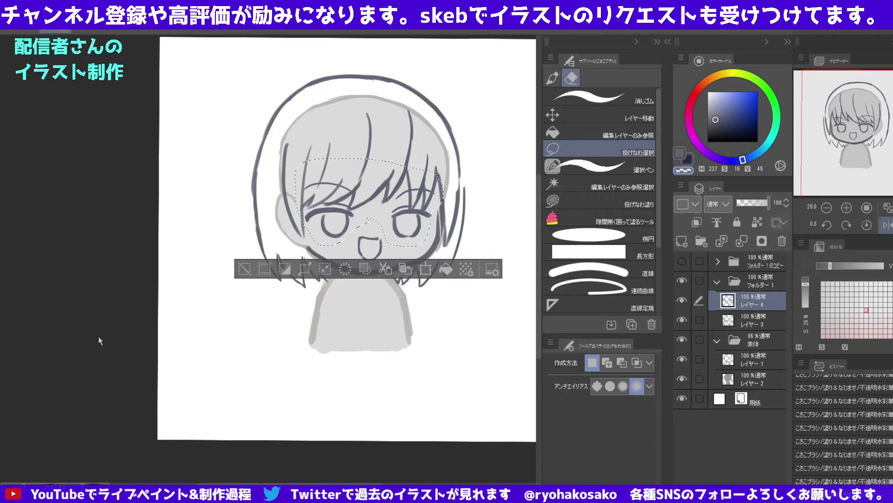
pyautogui.hotkey('ctrl', 't')
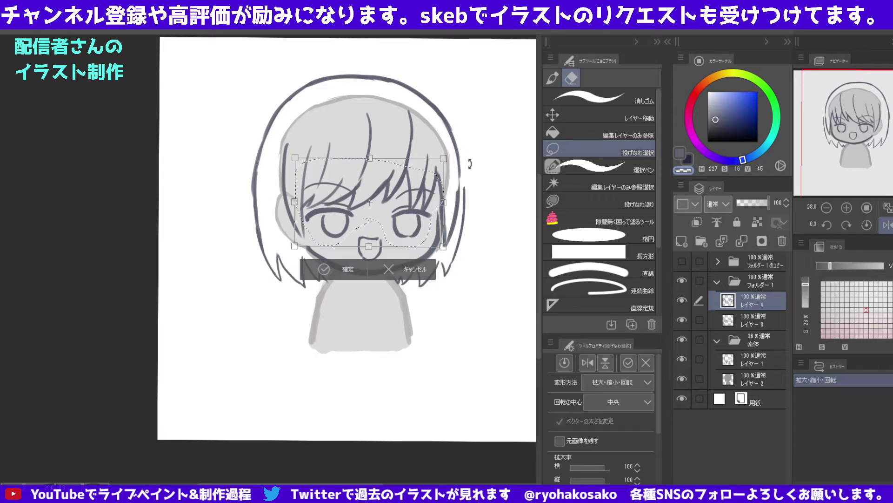
pyautogui.moveTo(464, 151); pyautogui.dragTo(461, 148)
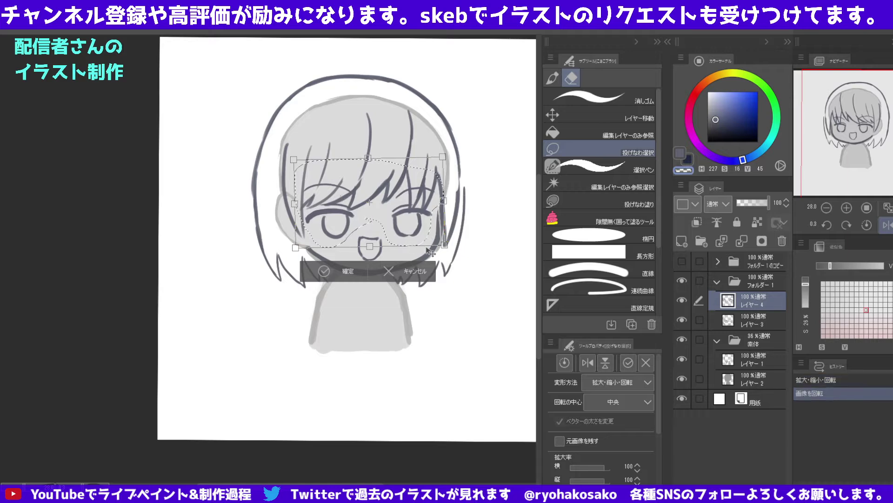
pyautogui.press('Return')
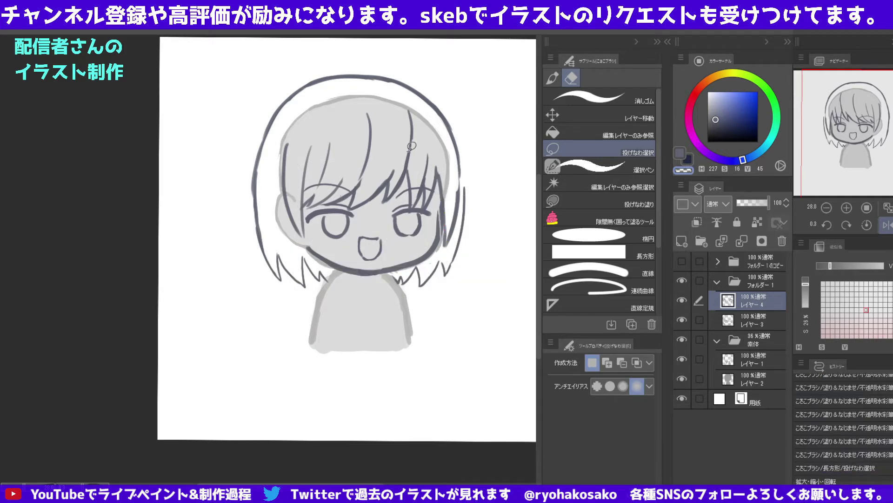
pyautogui.press('b')
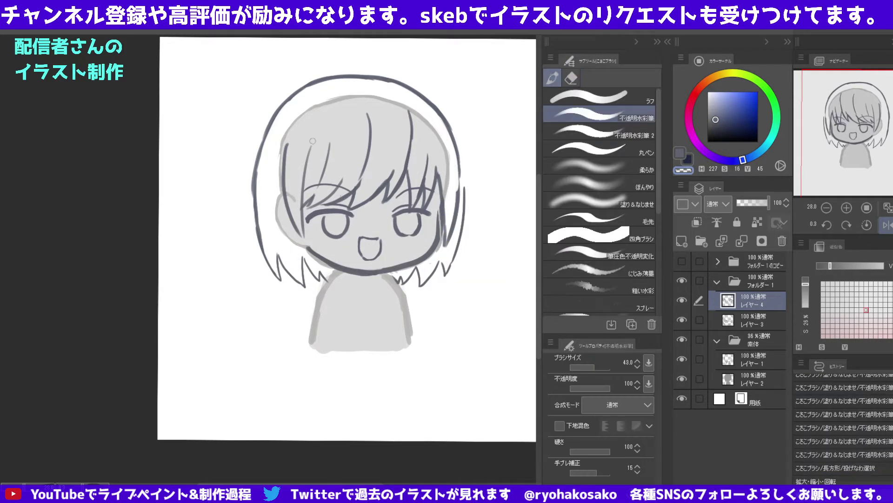
# Deselect, then erase and touch up the eye lines beside both eyes with the transparent colour.
pyautogui.keyDown('alt'); pyautogui.click(414, 232); pyautogui.keyUp('alt')
pyautogui.hotkey('ctrl', 'd')
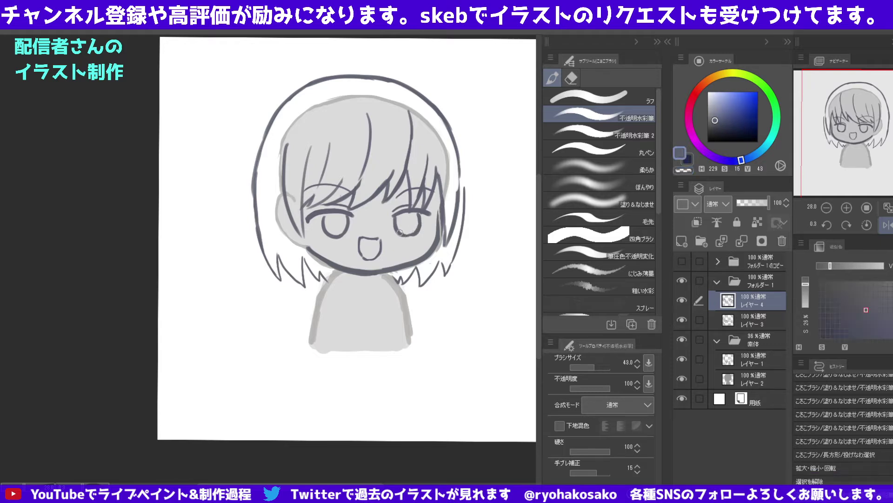
pyautogui.press('c')
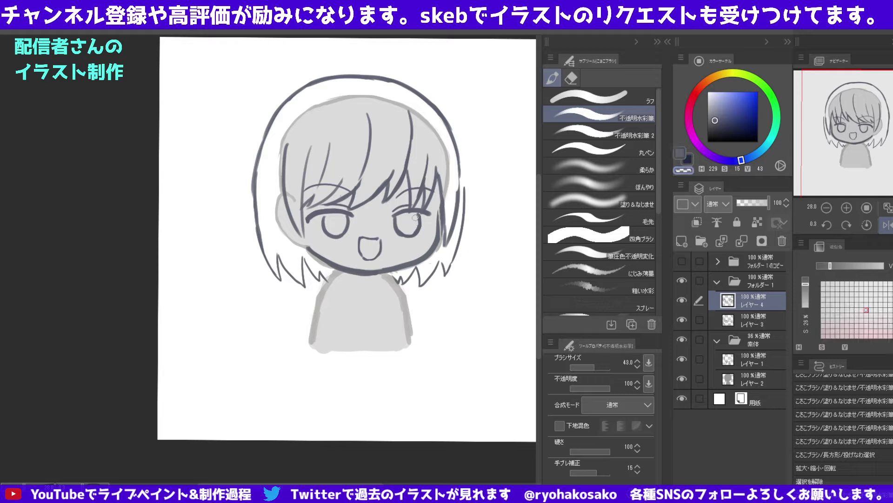
pyautogui.moveTo(419, 226); pyautogui.dragTo(403, 232)
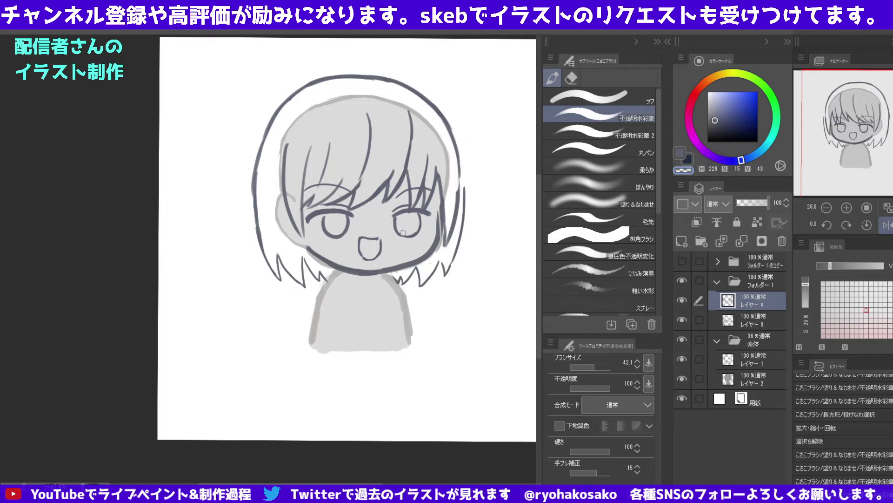
pyautogui.moveTo(331, 217); pyautogui.dragTo(326, 235)
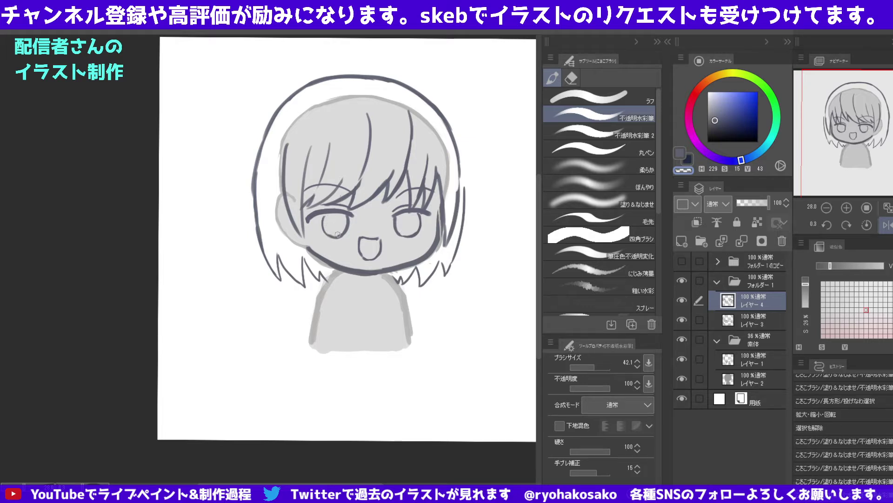
pyautogui.moveTo(344, 226)
pyautogui.mouseDown()
pyautogui.moveTo(331, 235)
pyautogui.moveTo(324, 217)
pyautogui.moveTo(325, 231)
pyautogui.moveTo(343, 232)
pyautogui.moveTo(321, 213)
pyautogui.mouseUp()
pyautogui.keyDown('alt'); pyautogui.click(322, 218); pyautogui.keyUp('alt')
pyautogui.hotkey('ctrl', 'z')
pyautogui.hotkey('ctrl', 'z')
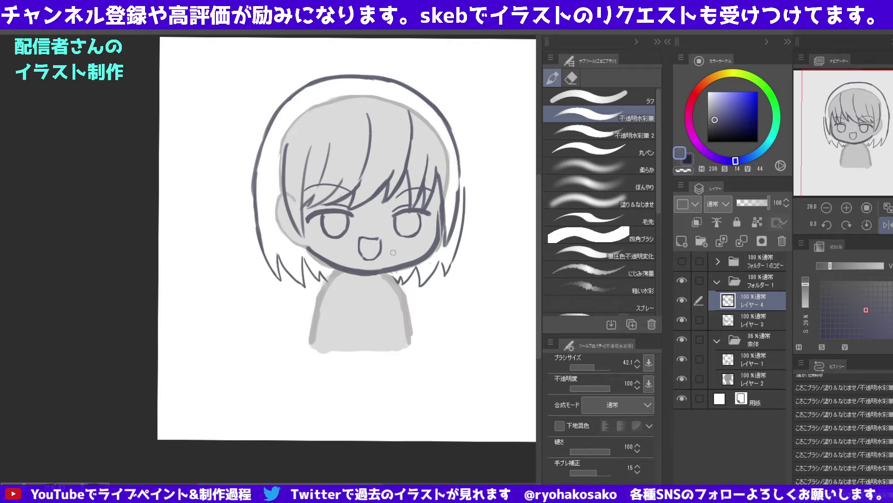
pyautogui.scroll(-3, 394, 252)
pyautogui.scroll(3, 394, 252)
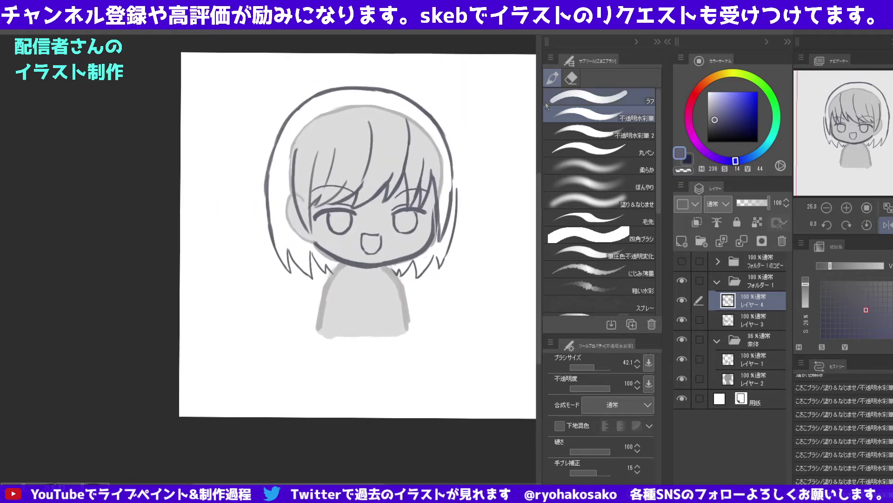
# Lasso the mouth, move it slightly down and right, and deselect.
pyautogui.press('m')
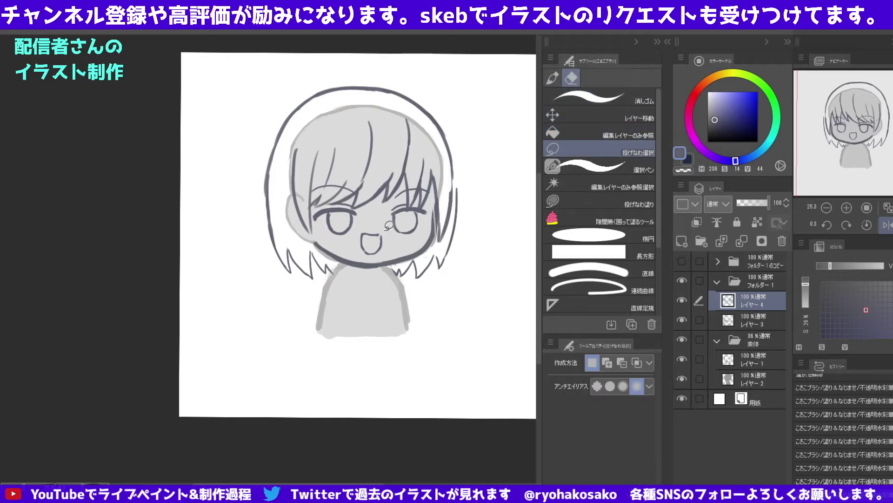
pyautogui.moveTo(389, 226); pyautogui.dragTo(391, 231)
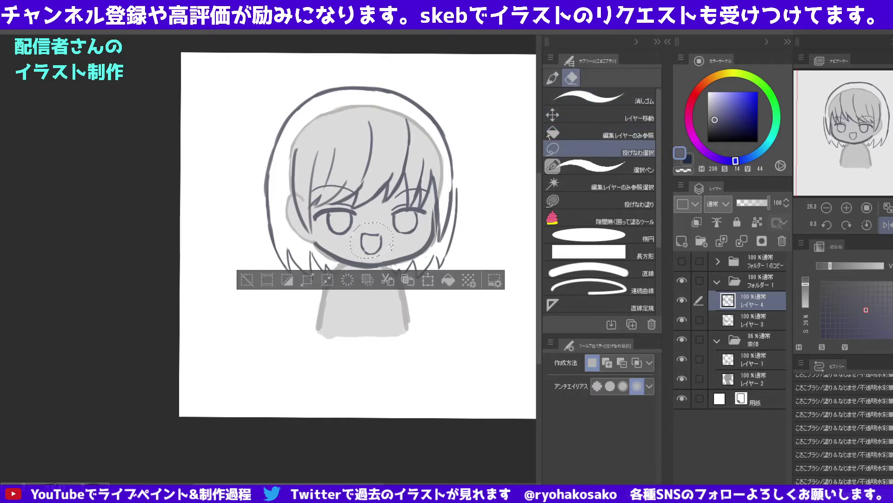
pyautogui.click(577, 120)
pyautogui.moveTo(373, 242); pyautogui.dragTo(374, 243)
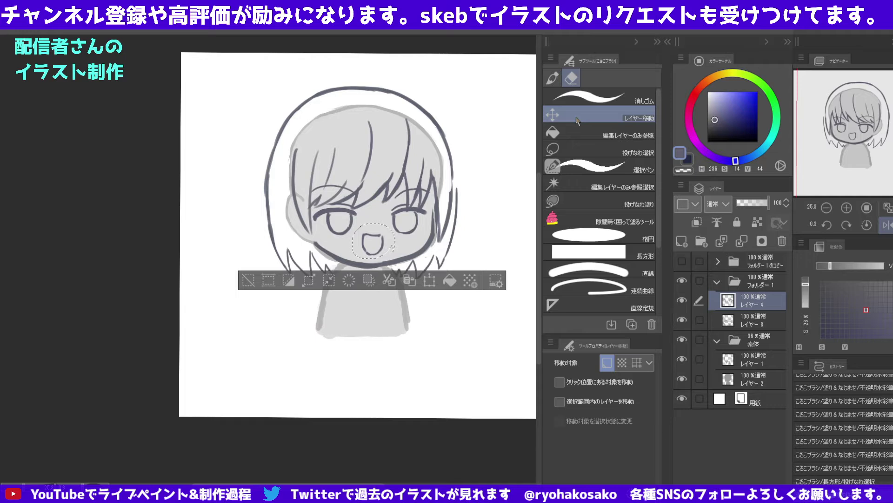
pyautogui.hotkey('ctrl', 'd')
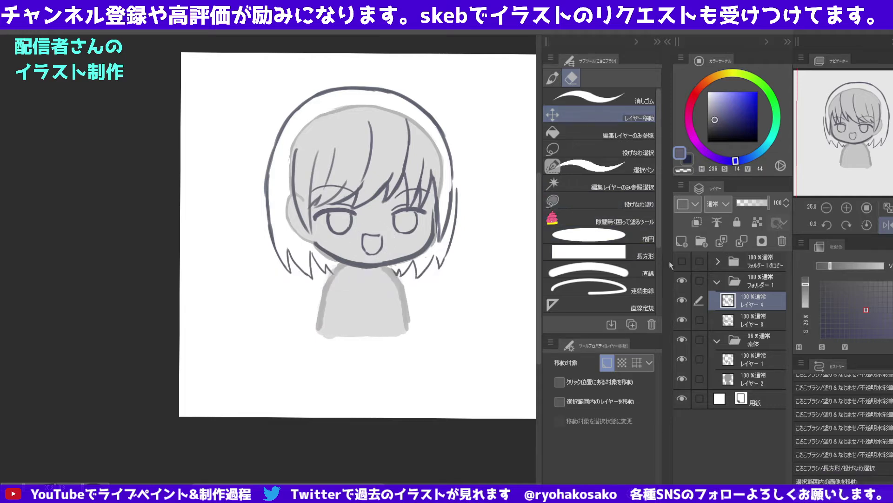
# Hide フォルダー1, show フォルダー1のコピー, and return to the painting brush.
pyautogui.click(717, 280)
pyautogui.click(681, 261)
pyautogui.click(682, 280)
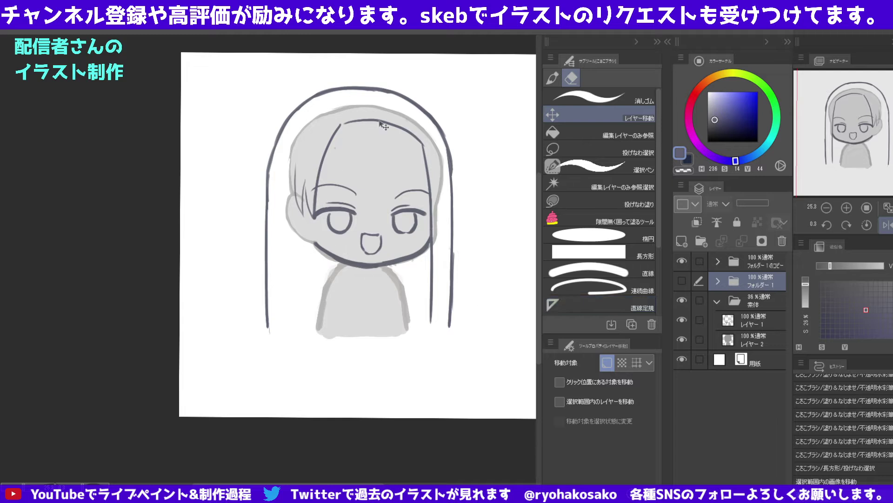
pyautogui.click(552, 78)
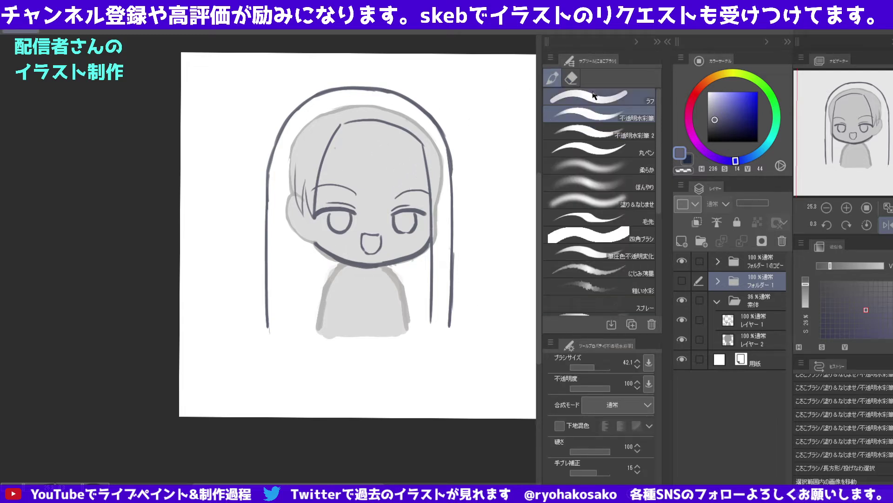
# Make レイヤー4のコピー the active drawing layer and clear the leftover selection.
pyautogui.click(740, 319)
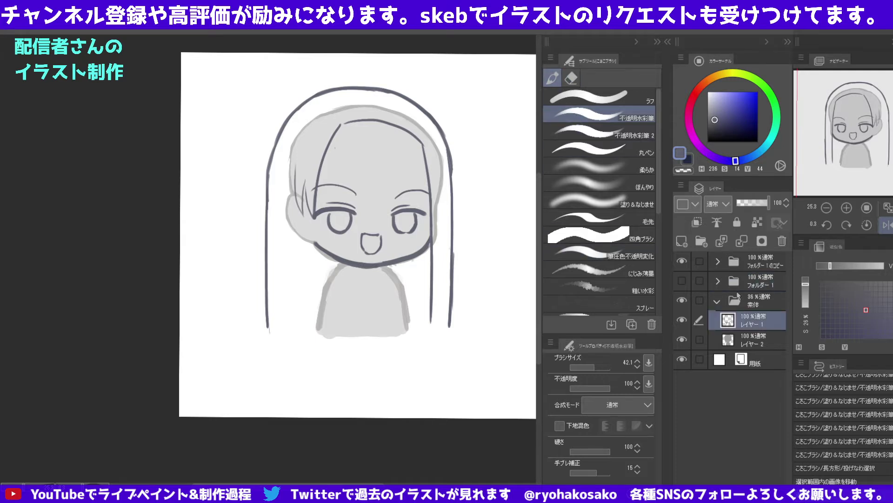
pyautogui.click(717, 281)
pyautogui.click(717, 261)
pyautogui.click(717, 321)
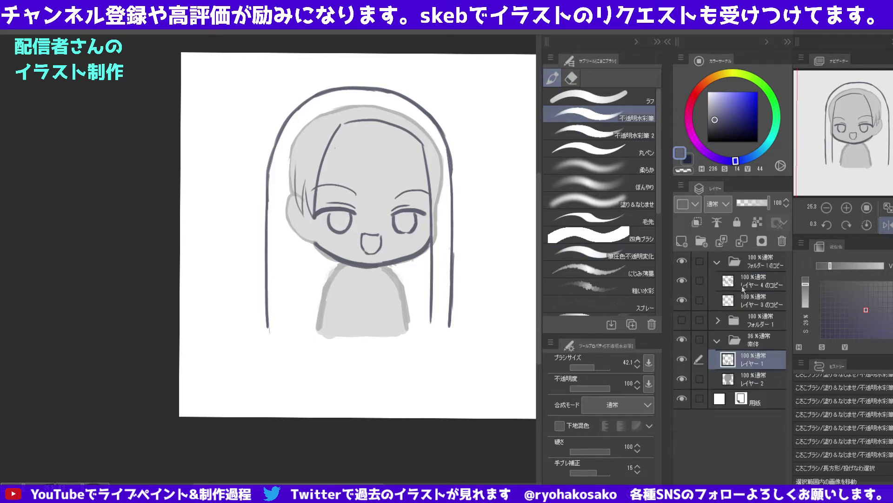
pyautogui.click(745, 284)
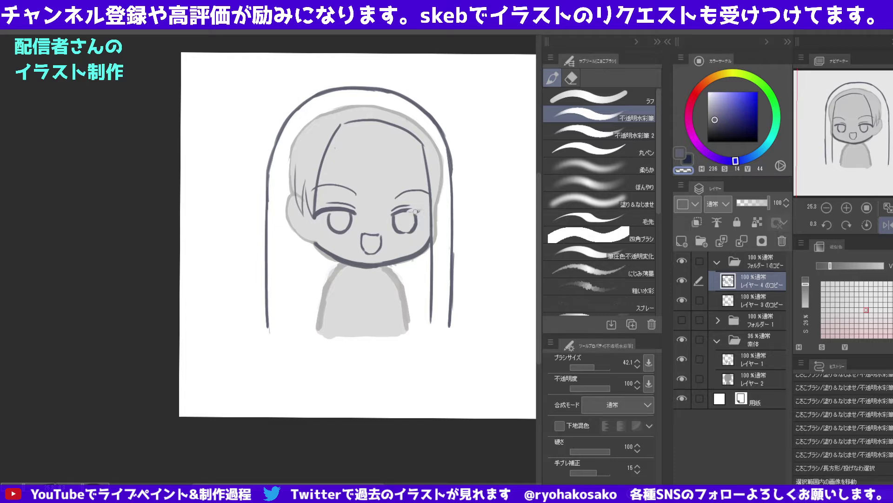
pyautogui.hotkey('ctrl', 'd')
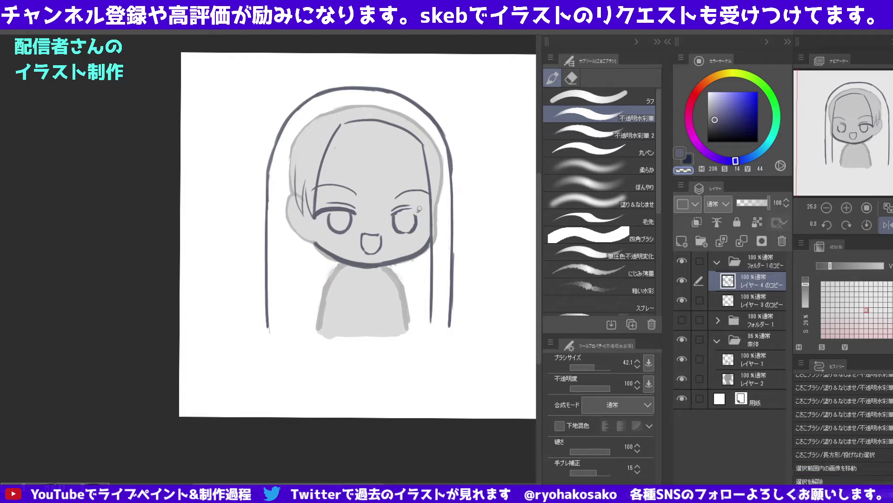
pyautogui.click(740, 304)
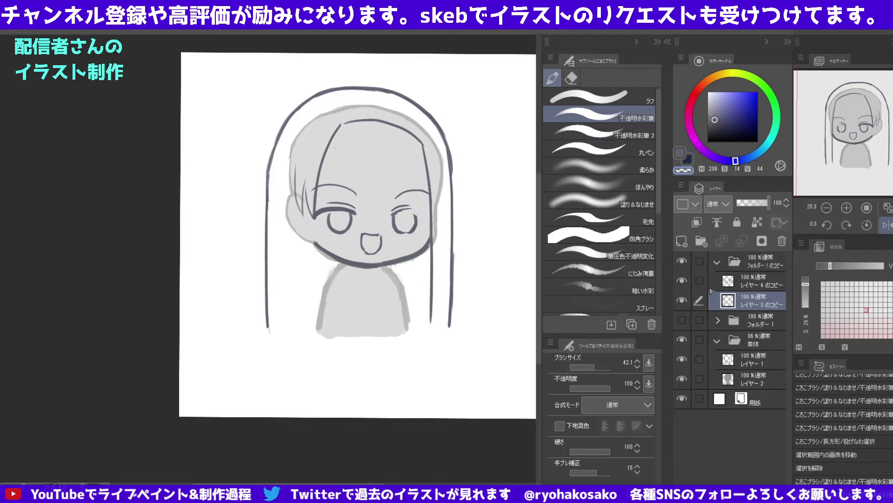
pyautogui.click(720, 276)
# Sample the line grey and try several eyelid strokes over the right eye, undoing each.
pyautogui.keyDown('alt'); pyautogui.click(403, 206); pyautogui.keyUp('alt')
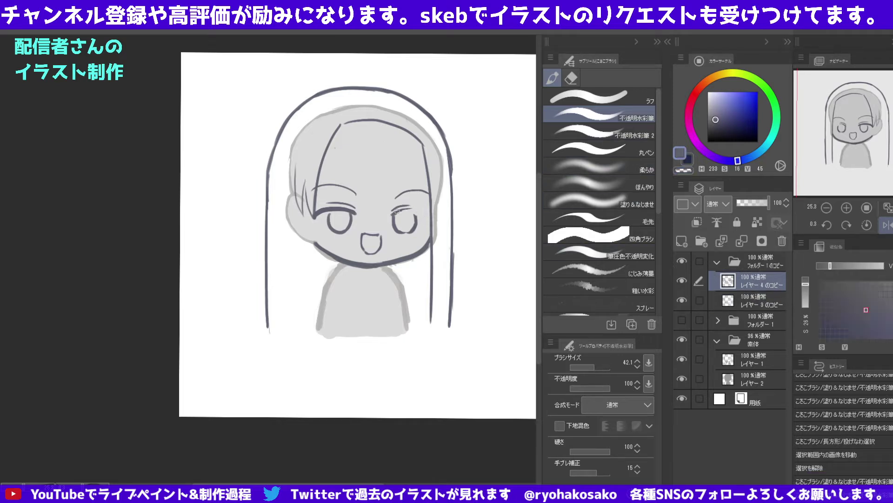
pyautogui.moveTo(392, 211); pyautogui.dragTo(419, 207)
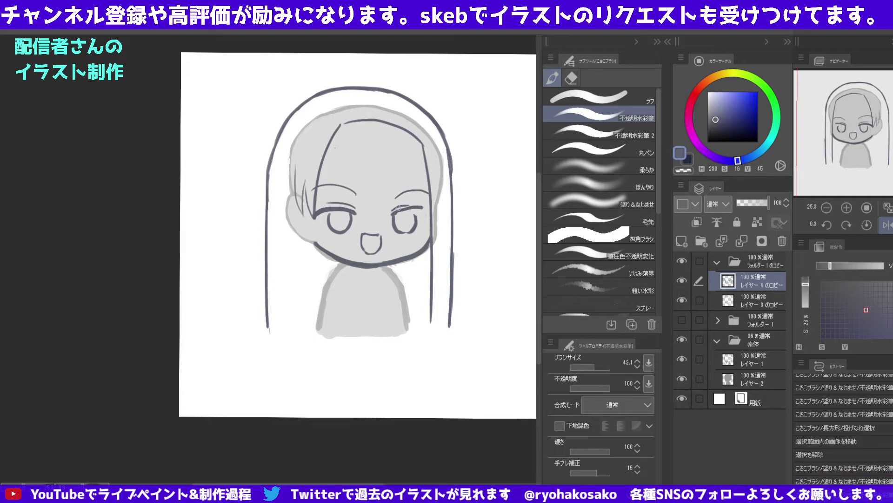
pyautogui.hotkey('ctrl', 'z')
pyautogui.moveTo(391, 212); pyautogui.dragTo(419, 207)
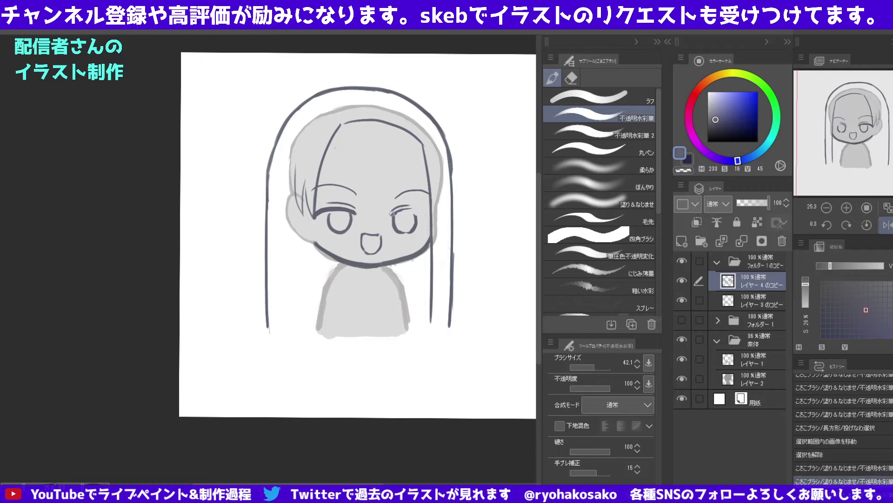
pyautogui.hotkey('ctrl', 'z')
pyautogui.moveTo(388, 217); pyautogui.dragTo(419, 209)
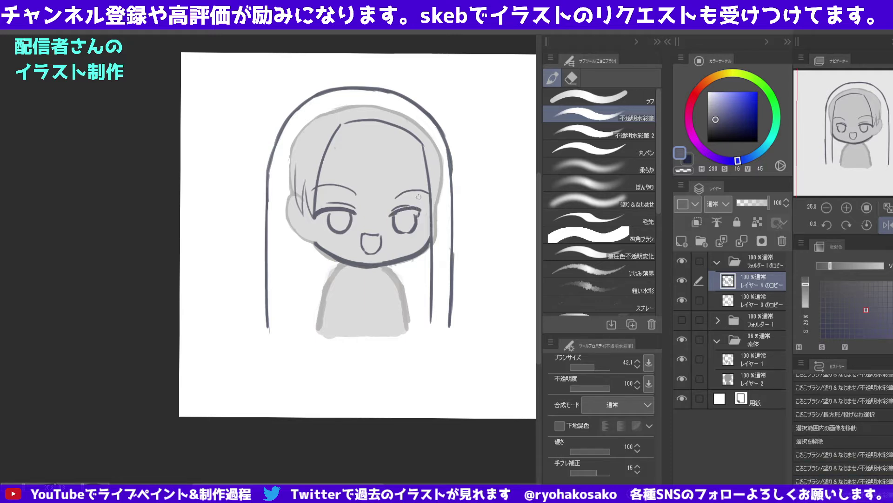
pyautogui.hotkey('ctrl', 'z')
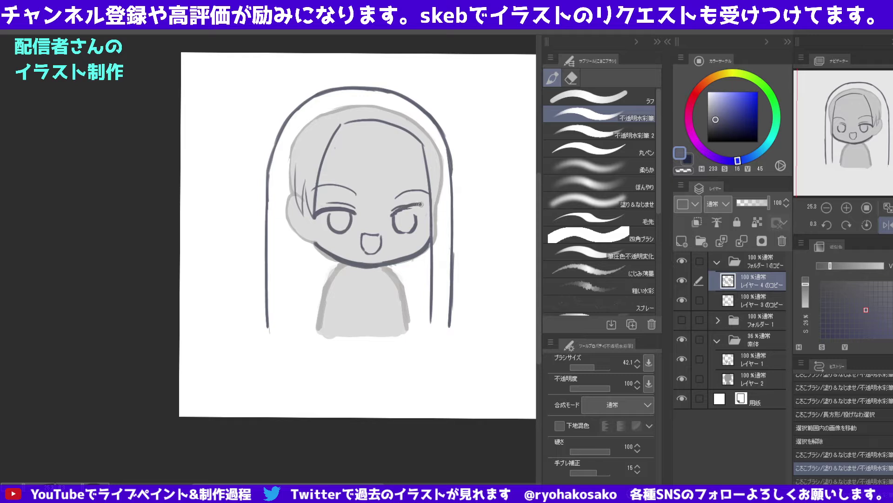
pyautogui.moveTo(420, 204)
pyautogui.mouseDown()
pyautogui.moveTo(394, 216)
pyautogui.moveTo(414, 208)
pyautogui.mouseUp()
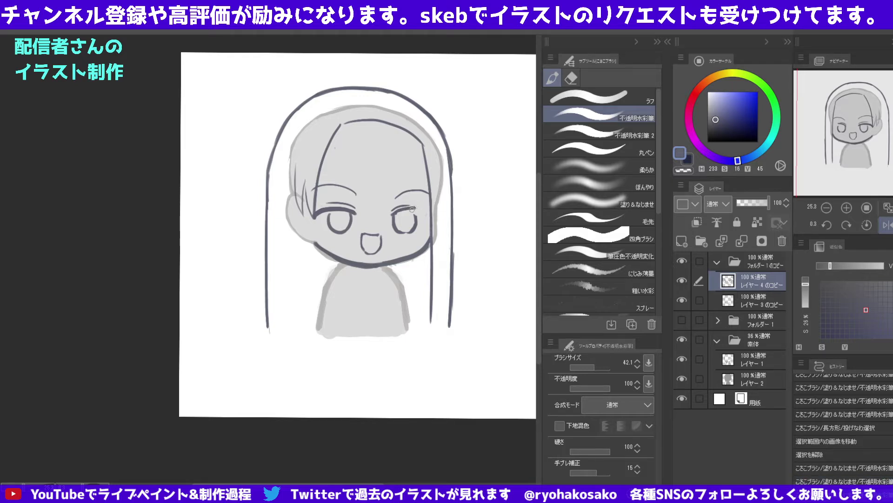
pyautogui.hotkey('ctrl', 'z')
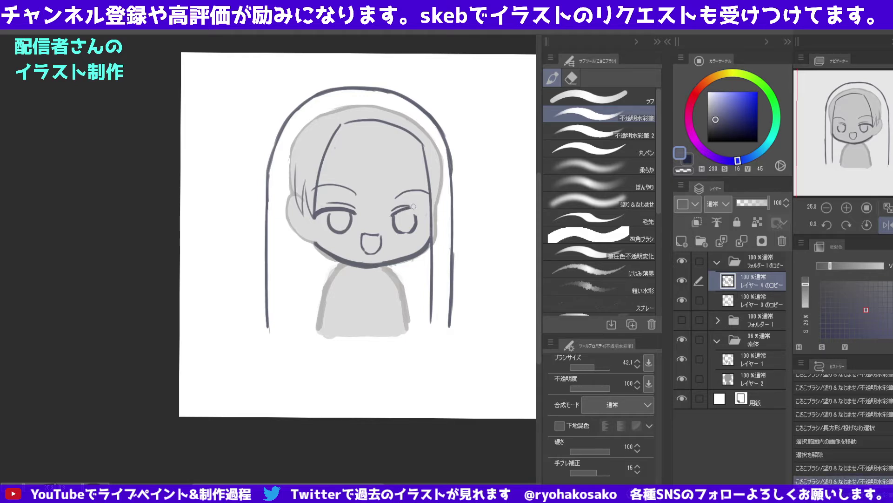
pyautogui.moveTo(424, 207)
pyautogui.mouseDown()
pyautogui.moveTo(395, 214)
pyautogui.moveTo(422, 207)
pyautogui.moveTo(411, 227)
pyautogui.mouseUp()
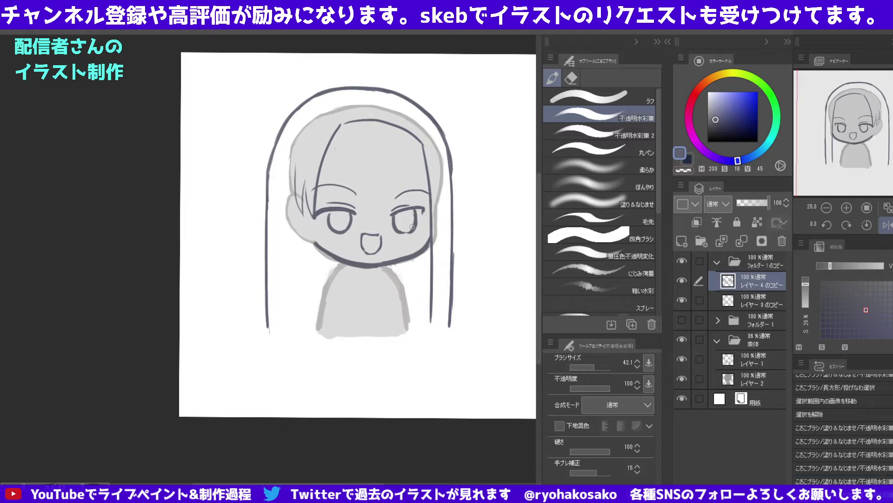
pyautogui.hotkey('ctrl', 'z')
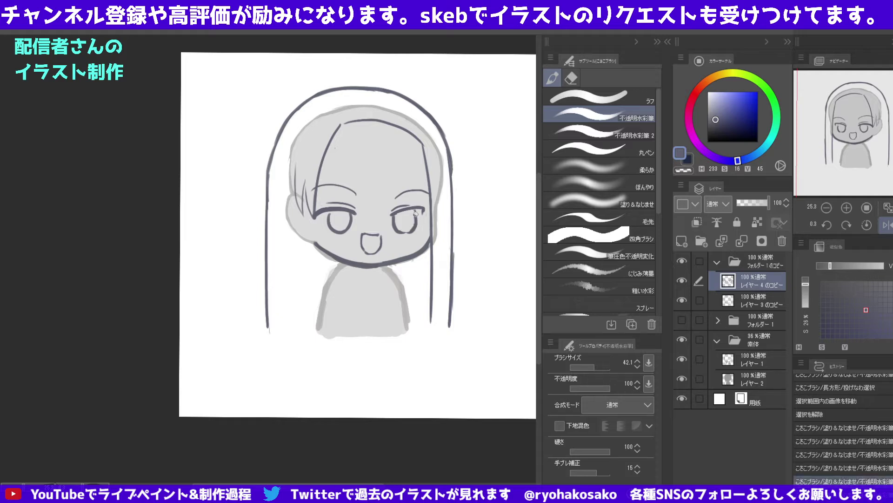
# Lighten the right eye's line, then add and trim short strokes at its outer corner.
pyautogui.press('c')
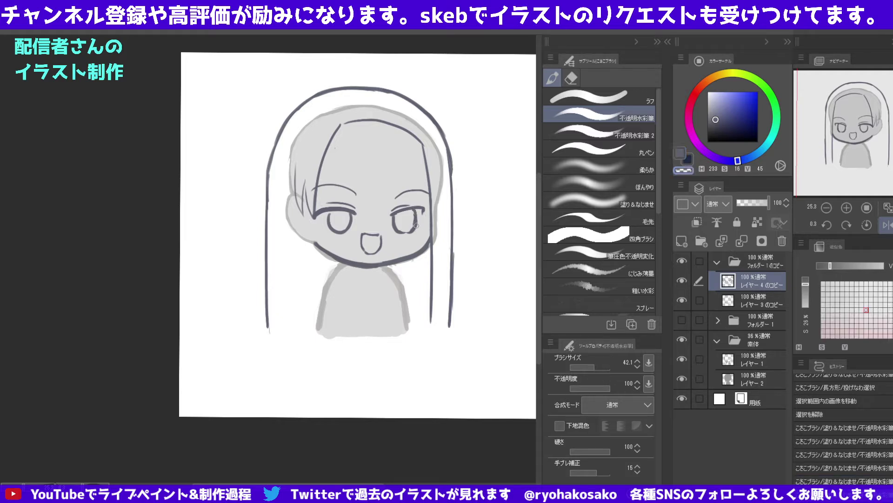
pyautogui.moveTo(415, 225); pyautogui.dragTo(404, 218)
pyautogui.press('c')
pyautogui.press('c')
pyautogui.press('c')
pyautogui.press('c')
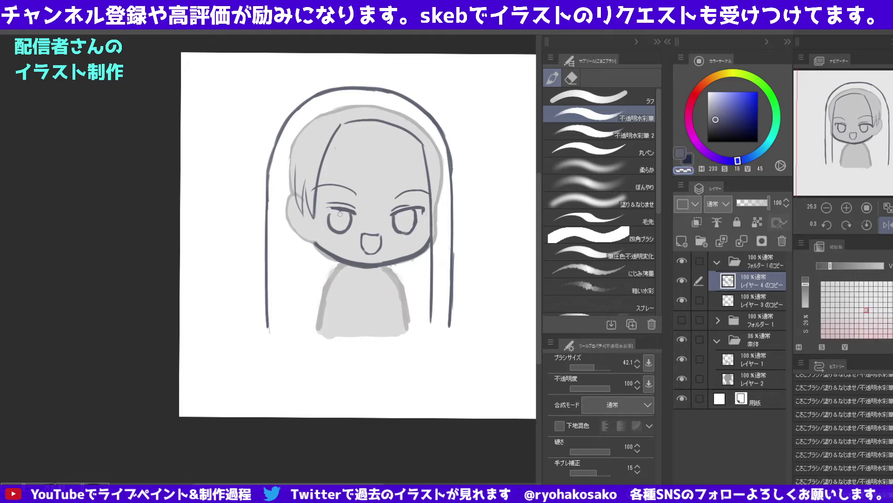
pyautogui.press('c')
pyautogui.moveTo(337, 206)
pyautogui.mouseDown()
pyautogui.moveTo(320, 210)
pyautogui.moveTo(338, 210)
pyautogui.mouseUp()
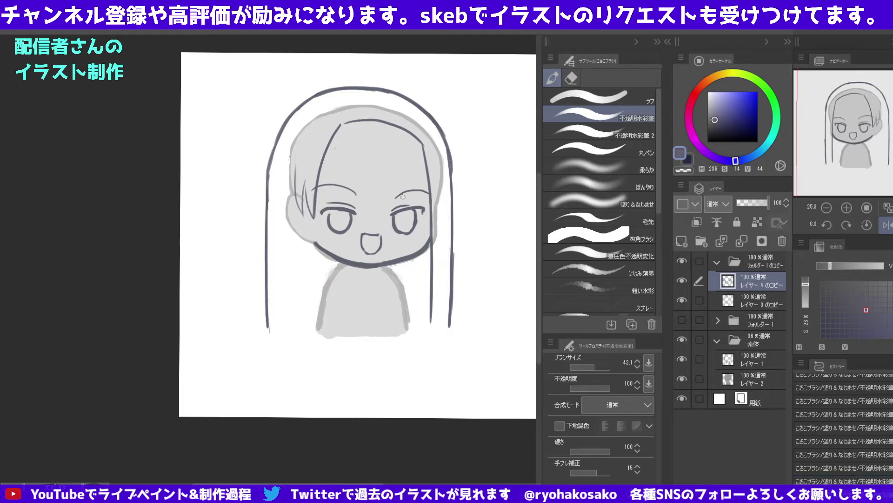
pyautogui.press('c')
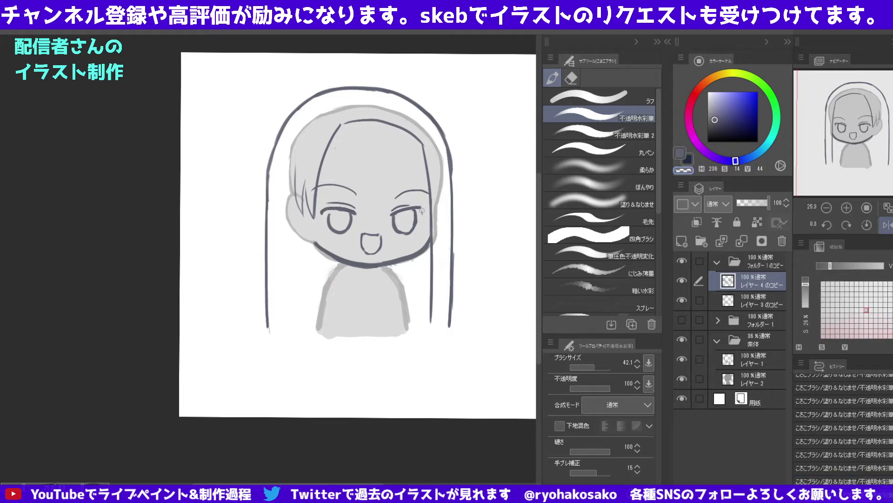
pyautogui.keyDown('alt'); pyautogui.click(417, 204); pyautogui.keyUp('alt')
pyautogui.moveTo(421, 206); pyautogui.dragTo(408, 207)
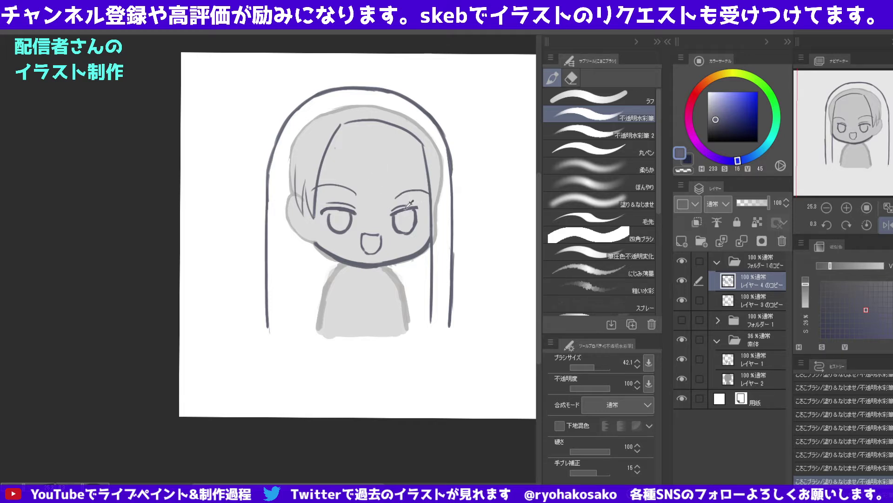
pyautogui.moveTo(420, 206); pyautogui.dragTo(411, 208)
pyautogui.keyDown('alt'); pyautogui.click(417, 205); pyautogui.keyUp('alt')
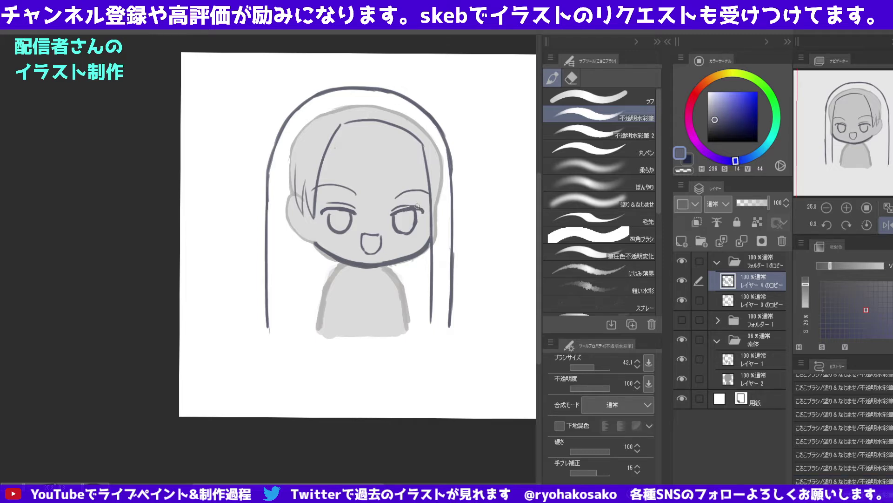
pyautogui.press('c')
pyautogui.moveTo(425, 205); pyautogui.dragTo(413, 205)
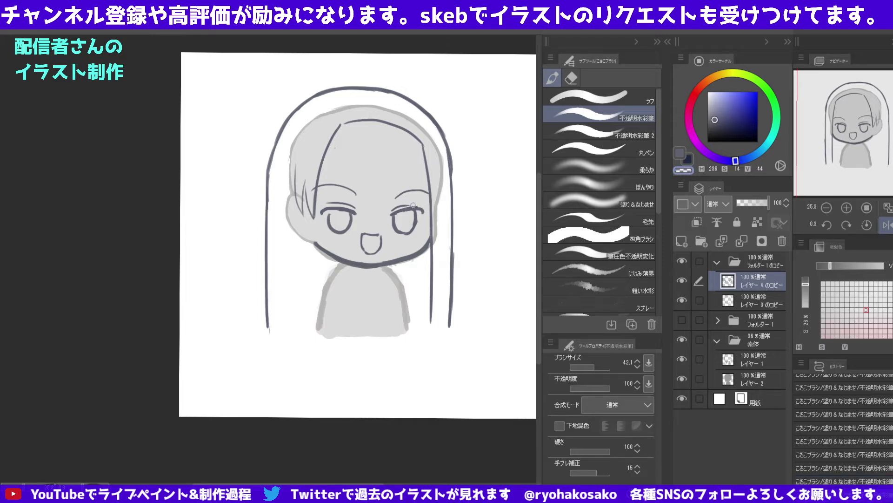
pyautogui.scroll(-3, 379, 186)
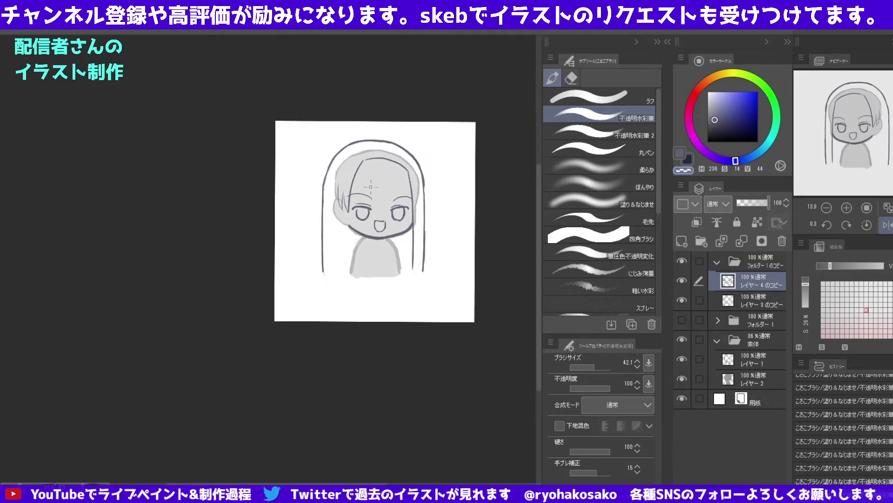
# Mirror the view to check the face and extend the right eye's outer-corner lash line.
pyautogui.moveTo(530, 237)
pyautogui.mouseDown()
pyautogui.moveTo(377, 238)
pyautogui.moveTo(477, 258)
pyautogui.mouseUp()
pyautogui.press('h')
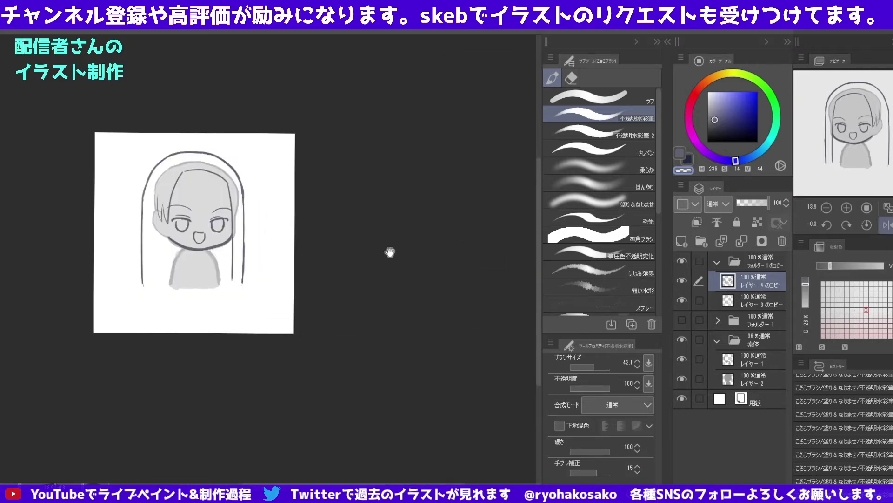
pyautogui.moveTo(389, 253); pyautogui.dragTo(428, 254)
pyautogui.scroll(3, 370, 219)
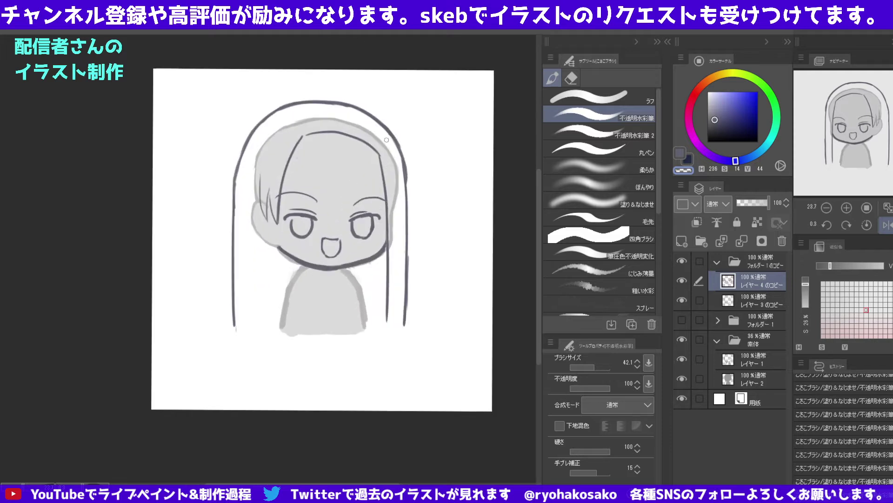
pyautogui.scroll(3, 360, 199)
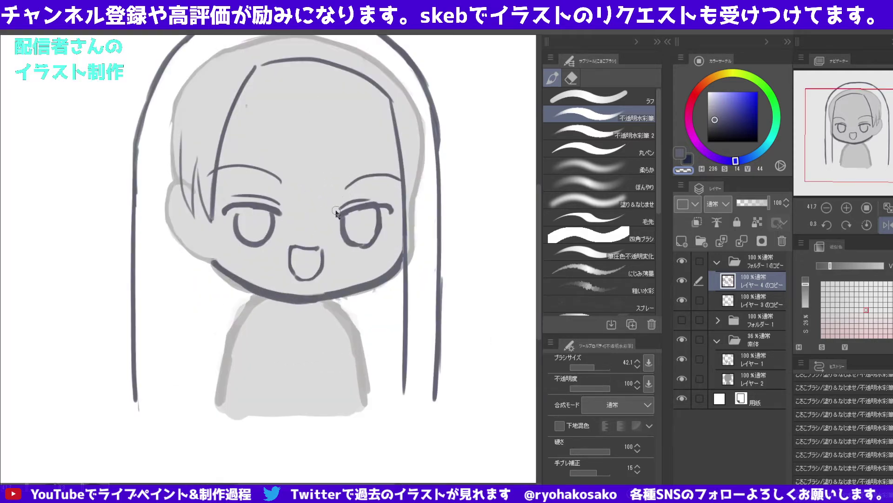
pyautogui.moveTo(355, 205); pyautogui.dragTo(337, 216)
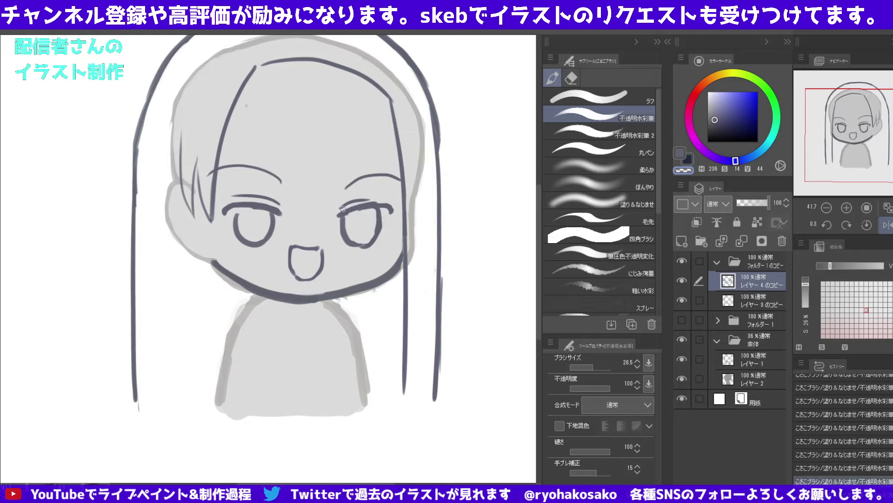
pyautogui.click(391, 201)
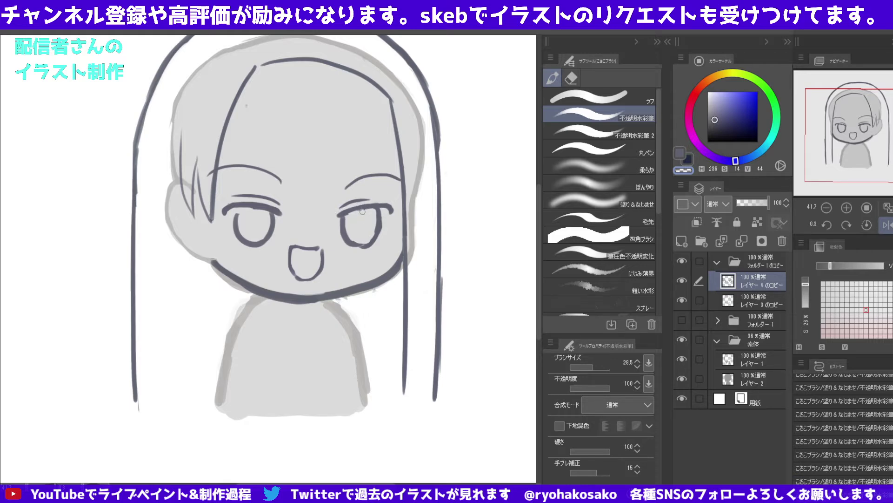
# Pick a slightly darker colour and erase the extra stroke around the right eye.
pyautogui.keyDown('alt'); pyautogui.click(344, 215); pyautogui.keyUp('alt')
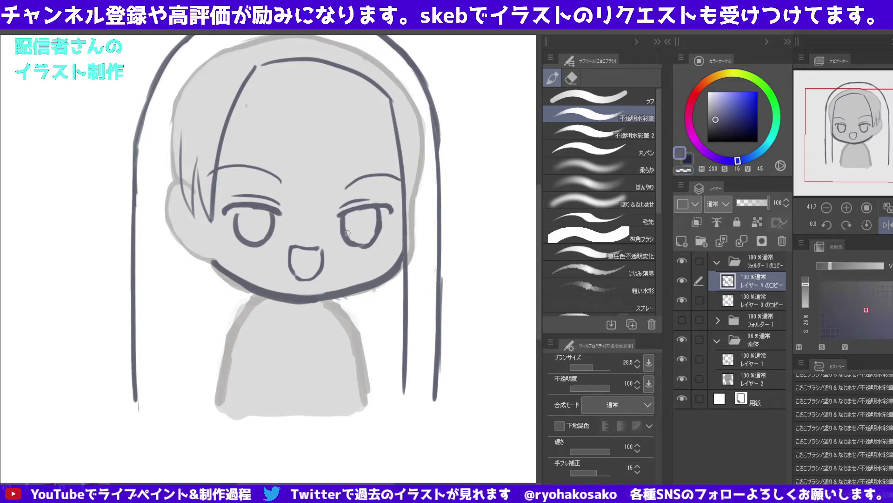
pyautogui.press('c')
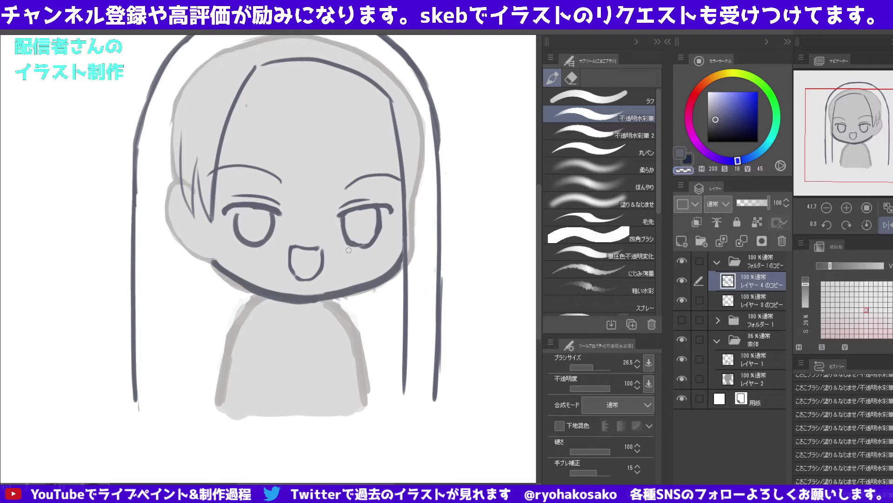
pyautogui.moveTo(372, 249)
pyautogui.mouseDown()
pyautogui.moveTo(350, 238)
pyautogui.moveTo(365, 248)
pyautogui.mouseUp()
pyautogui.moveTo(374, 216); pyautogui.dragTo(375, 230)
# Darken the left eye's outer edge using the dark line colour sampled from the eye.
pyautogui.press('c')
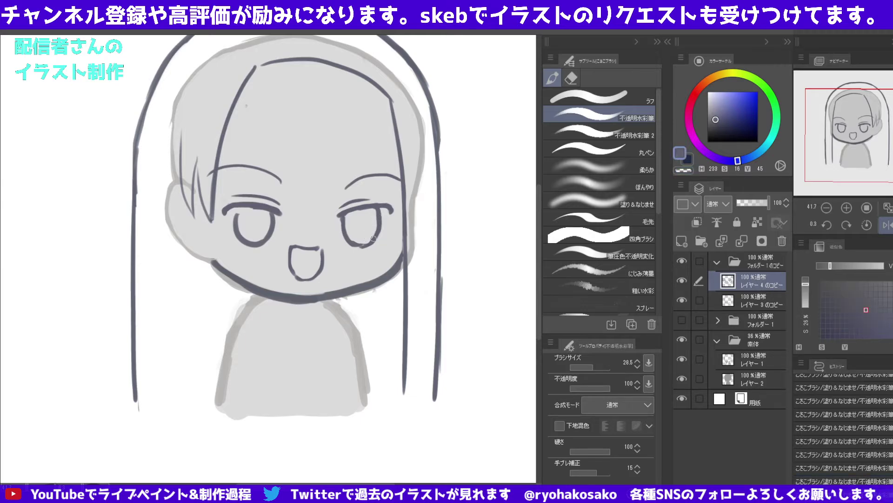
pyautogui.keyDown('alt'); pyautogui.click(236, 216); pyautogui.keyUp('alt')
pyautogui.moveTo(239, 210); pyautogui.dragTo(236, 213)
pyautogui.scroll(-4, 272, 173)
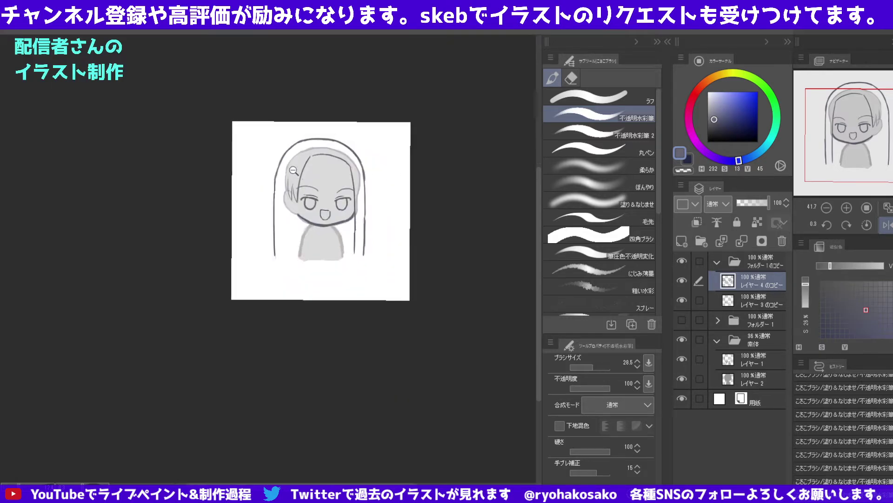
pyautogui.scroll(-2, 272, 173)
pyautogui.scroll(4, 344, 146)
pyautogui.scroll(1, 343, 147)
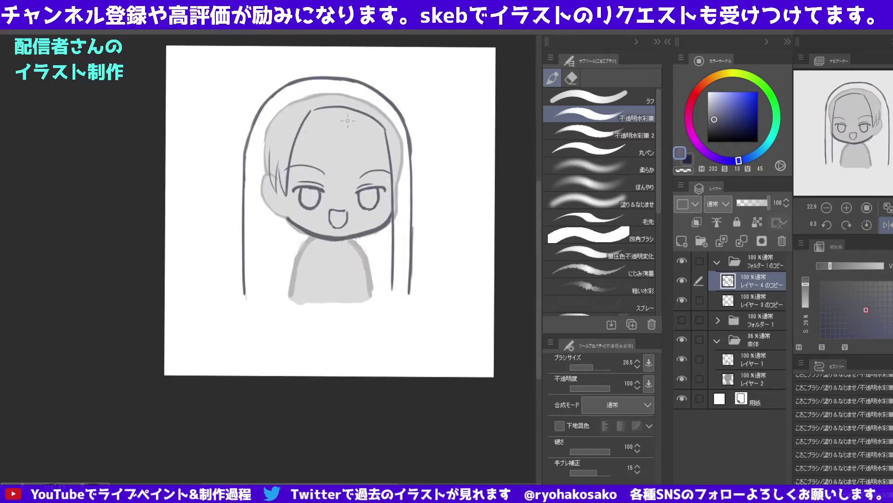
pyautogui.scroll(1, 356, 144)
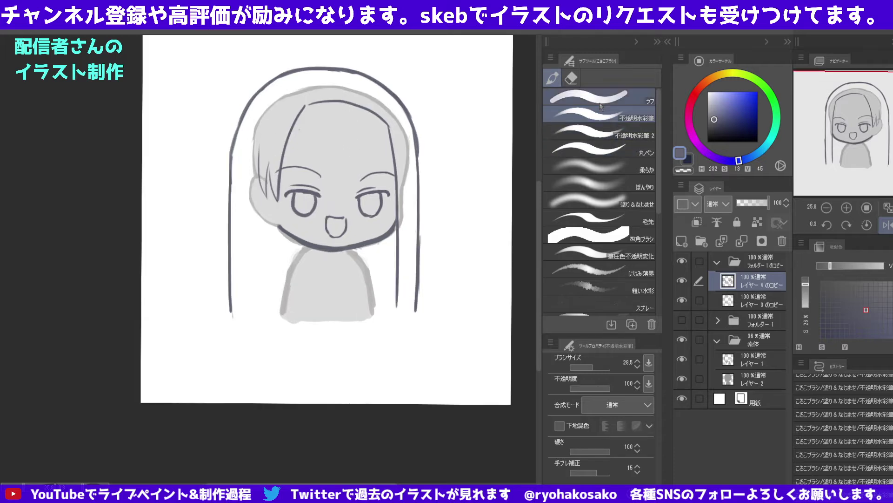
# Lasso the forehead hairline on レイヤー 3 のコピー, nudge it down four times and left once, then deselect.
pyautogui.click(571, 78)
pyautogui.click(574, 153)
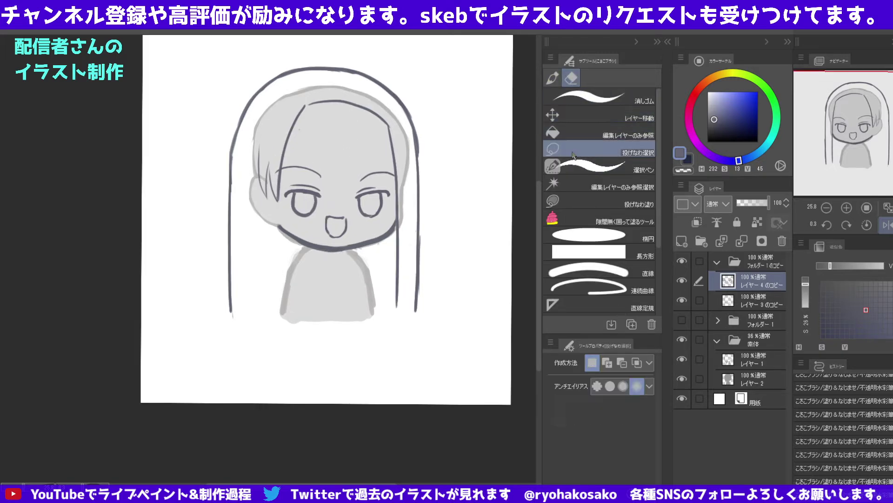
pyautogui.click(740, 300)
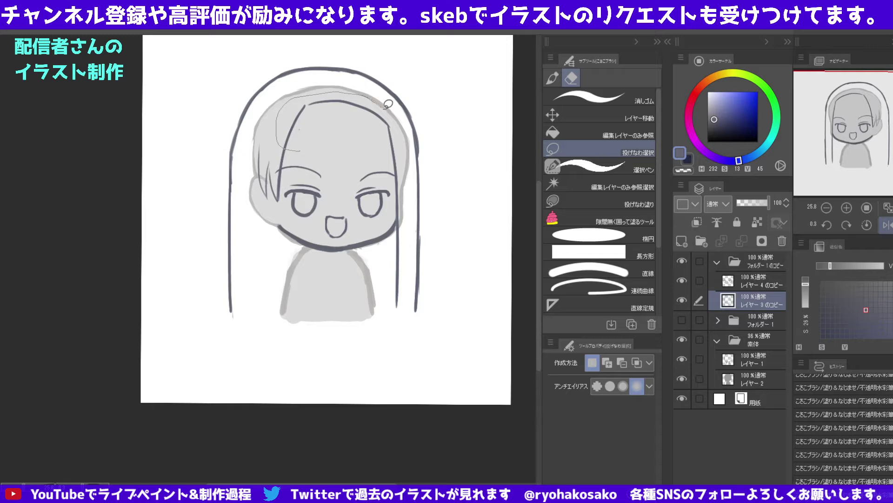
pyautogui.moveTo(300, 92); pyautogui.dragTo(297, 150)
pyautogui.click(602, 120)
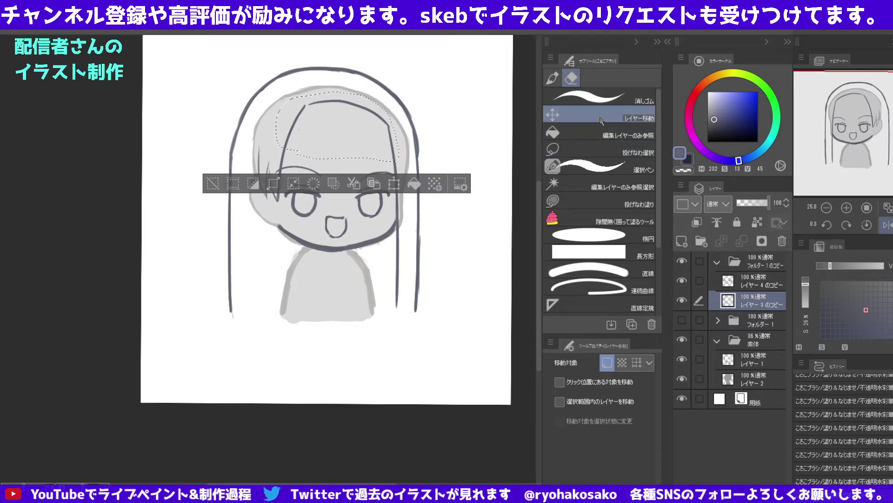
pyautogui.press('Down')
pyautogui.press('Down')
pyautogui.press('Down')
pyautogui.press('Down')
pyautogui.press('Down')
pyautogui.press('Down')
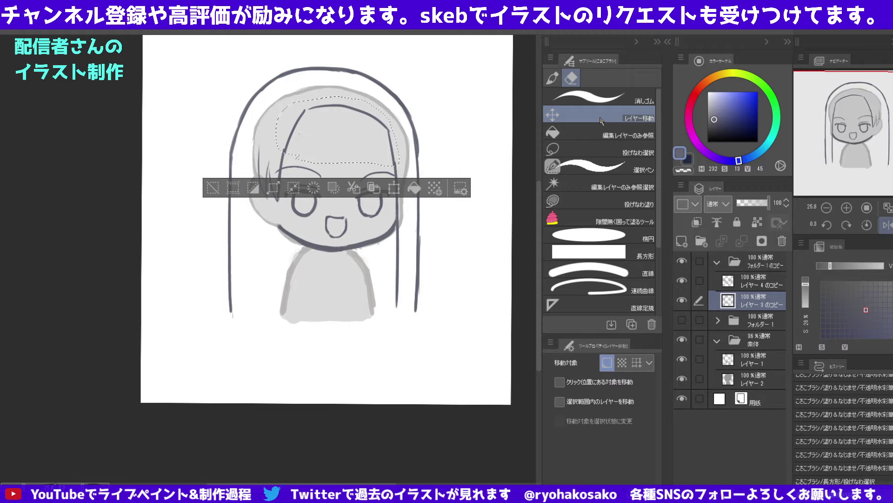
pyautogui.press('Down')
pyautogui.press('Down')
pyautogui.press('Down')
pyautogui.press('Down')
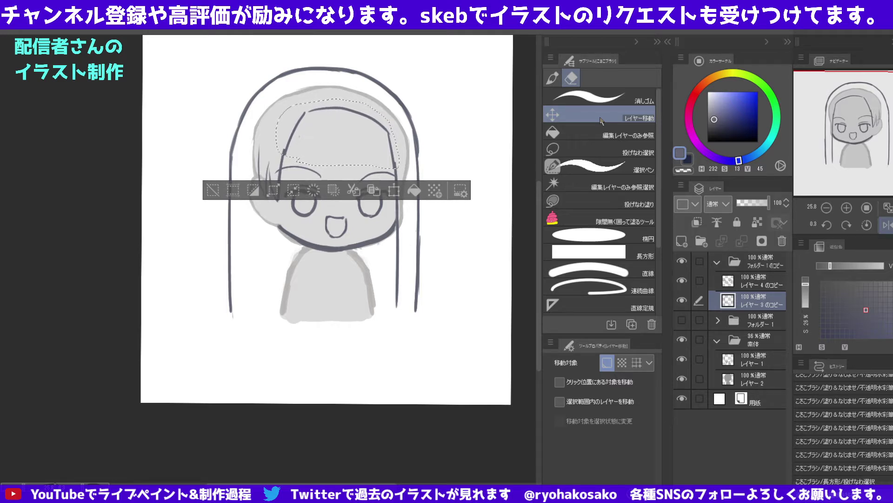
pyautogui.press('Down')
pyautogui.press('Down')
pyautogui.press('Down')
pyautogui.press('Down')
pyautogui.press('Left')
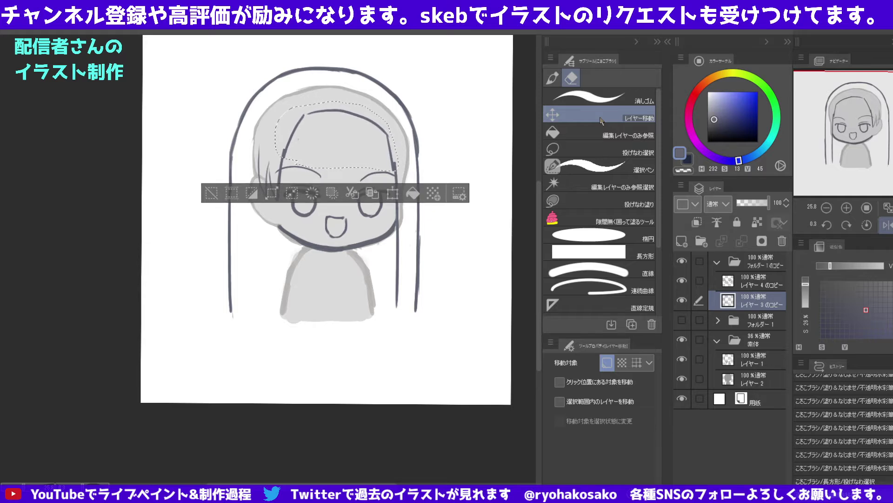
pyautogui.press('Down')
pyautogui.press('Down')
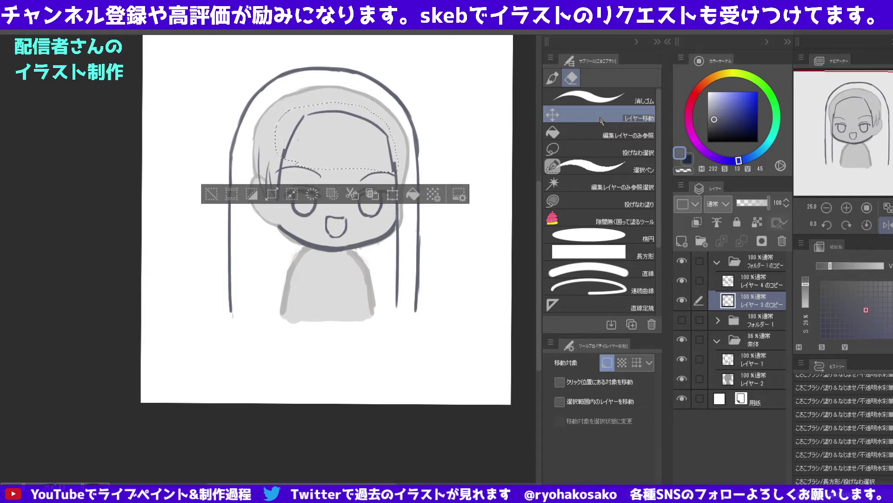
pyautogui.hotkey('ctrl', 'd')
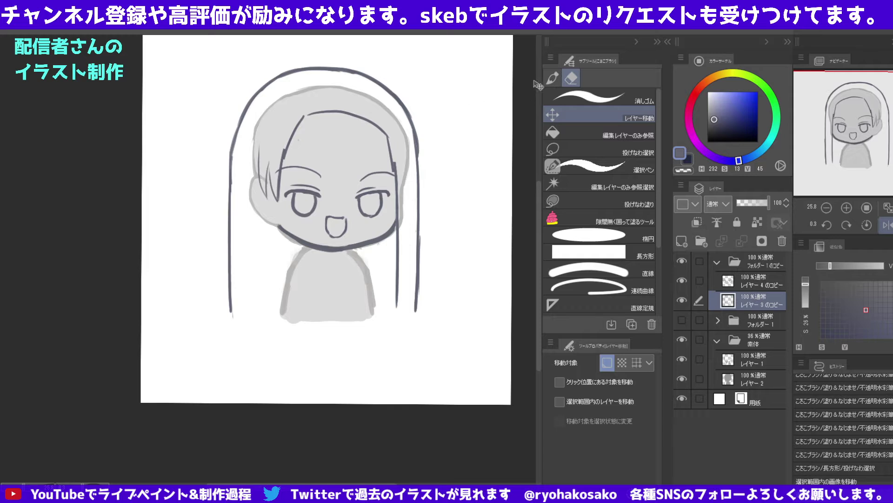
# Erase a small bit of the hairline and sample the dark line colour.
pyautogui.press('b')
pyautogui.press('c')
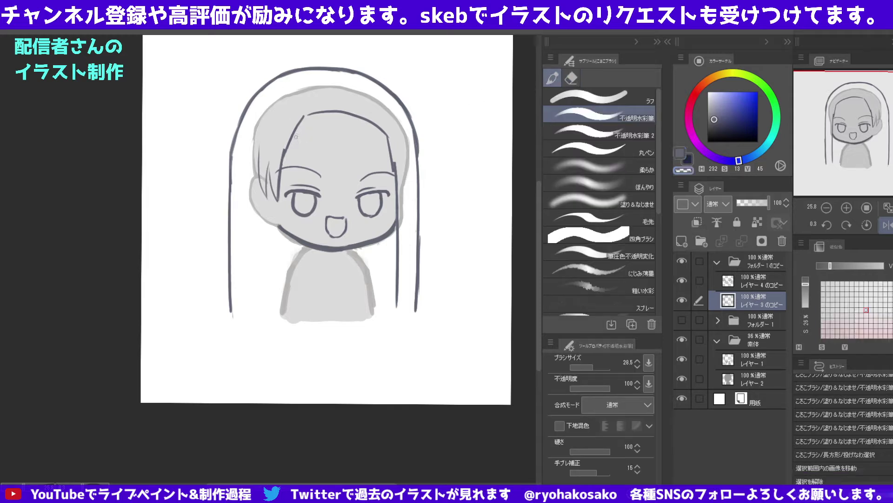
pyautogui.moveTo(296, 135)
pyautogui.mouseDown()
pyautogui.moveTo(280, 154)
pyautogui.moveTo(301, 120)
pyautogui.moveTo(288, 146)
pyautogui.mouseUp()
pyautogui.keyDown('alt'); pyautogui.click(305, 115); pyautogui.keyUp('alt')
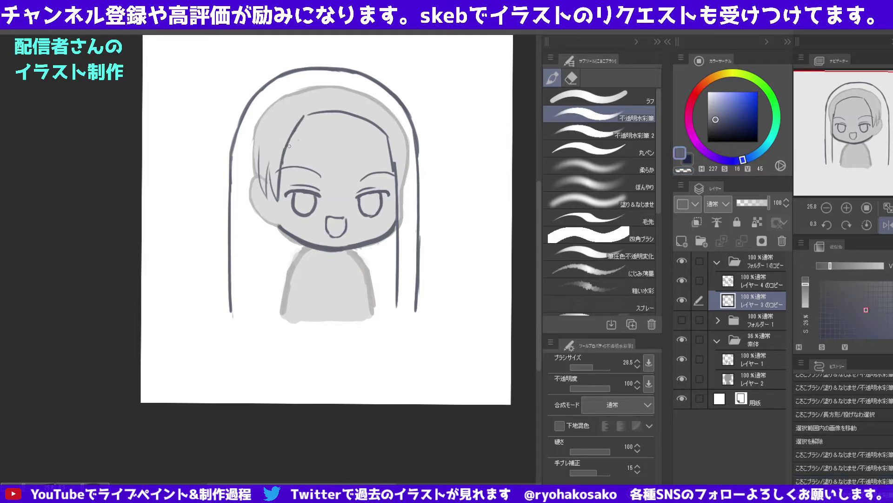
# Erase and redraw the right side of the bangs' hairline.
pyautogui.press('c')
pyautogui.moveTo(389, 142); pyautogui.dragTo(393, 176)
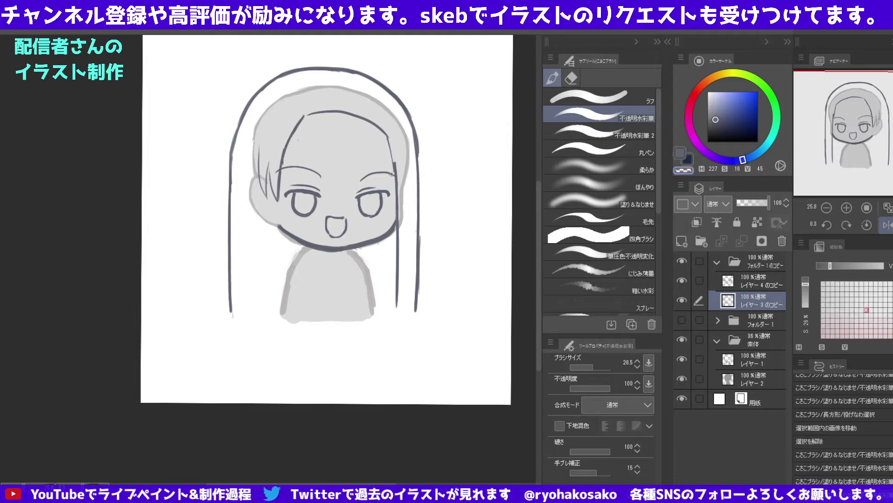
pyautogui.press('c')
pyautogui.moveTo(390, 132); pyautogui.dragTo(394, 172)
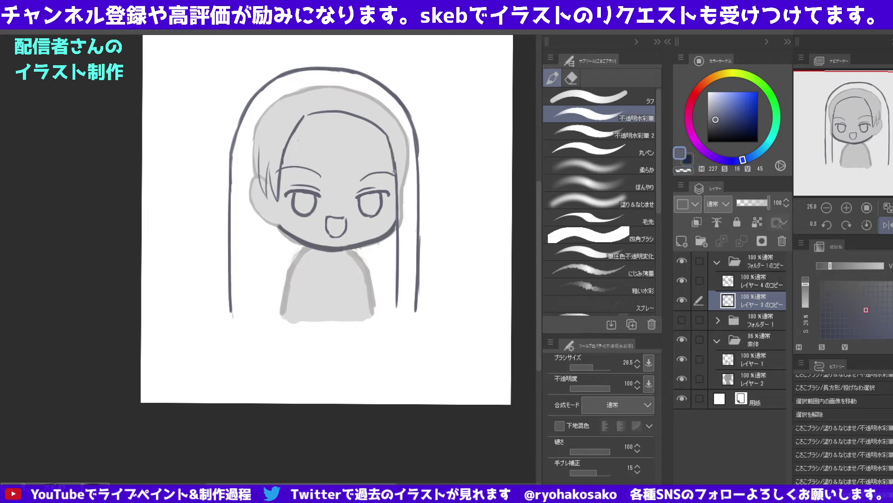
pyautogui.moveTo(388, 140); pyautogui.dragTo(398, 195)
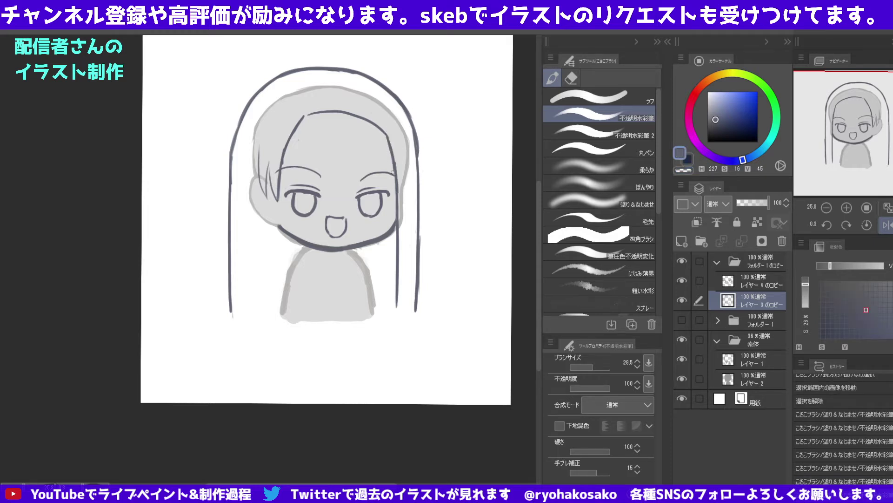
pyautogui.press('c')
pyautogui.moveTo(390, 142); pyautogui.dragTo(395, 172)
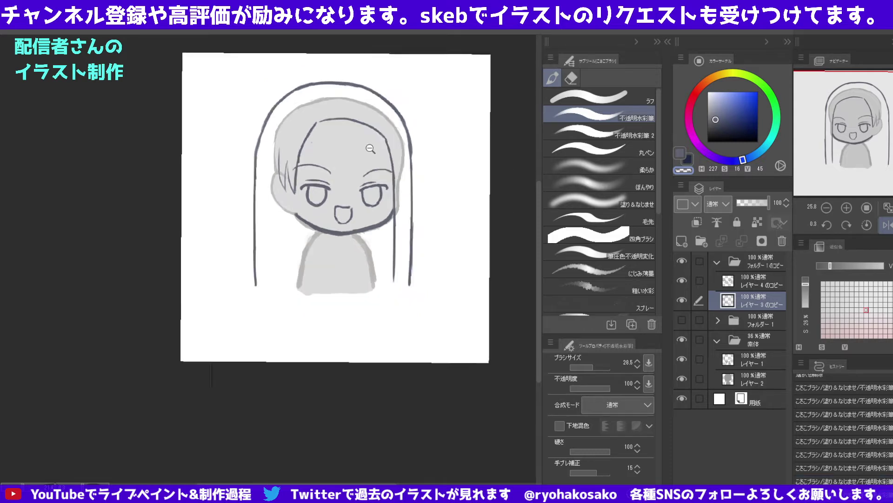
pyautogui.scroll(-3, 380, 179)
pyautogui.scroll(5, 379, 178)
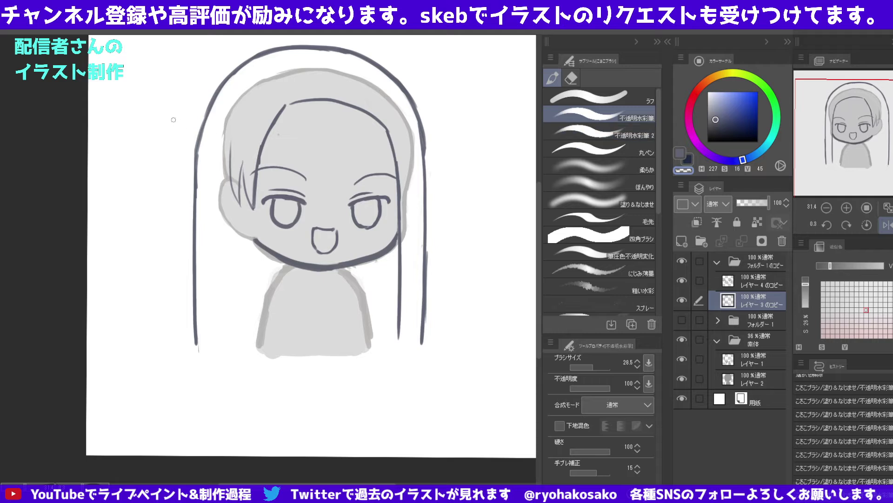
# Paint over old strands, draw a new strand beside the left cheek, and add レイヤー 5.
pyautogui.moveTo(228, 126); pyautogui.dragTo(231, 198)
pyautogui.moveTo(232, 161)
pyautogui.mouseDown()
pyautogui.moveTo(240, 212)
pyautogui.moveTo(235, 173)
pyautogui.mouseUp()
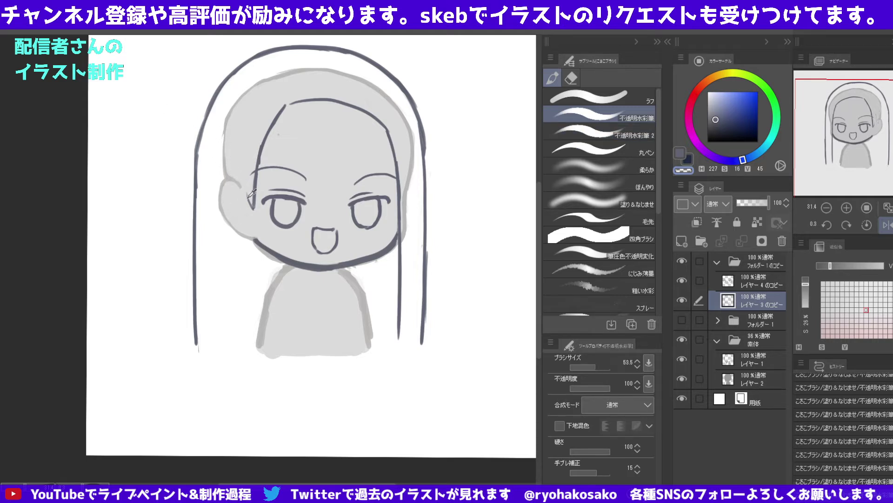
pyautogui.moveTo(251, 207)
pyautogui.mouseDown()
pyautogui.moveTo(240, 158)
pyautogui.moveTo(251, 211)
pyautogui.mouseUp()
pyautogui.hotkey('ctrl', 'z')
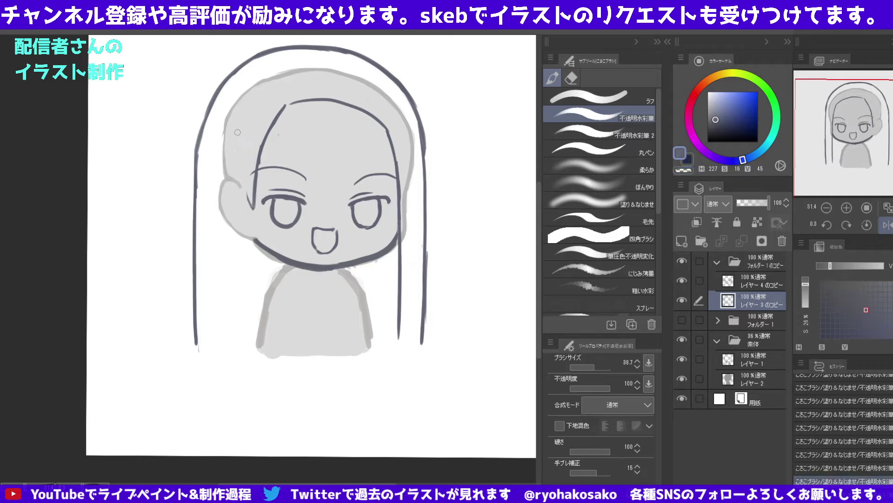
pyautogui.moveTo(236, 131); pyautogui.dragTo(251, 211)
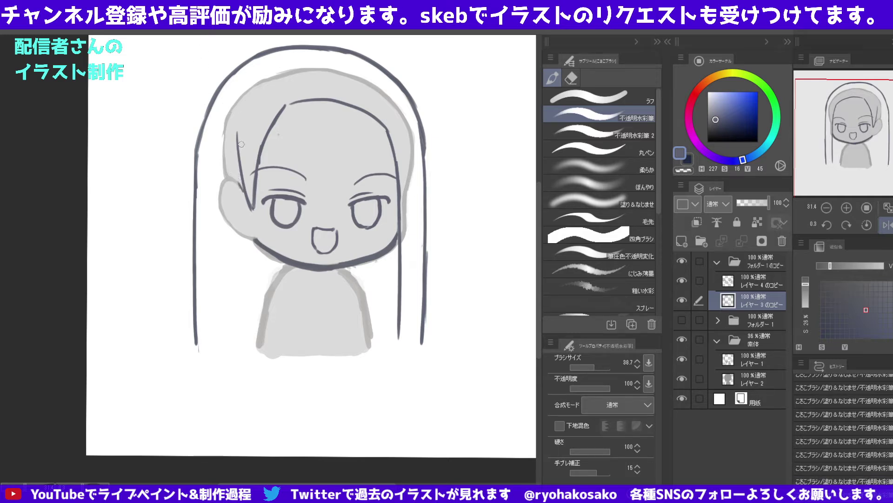
pyautogui.click(682, 241)
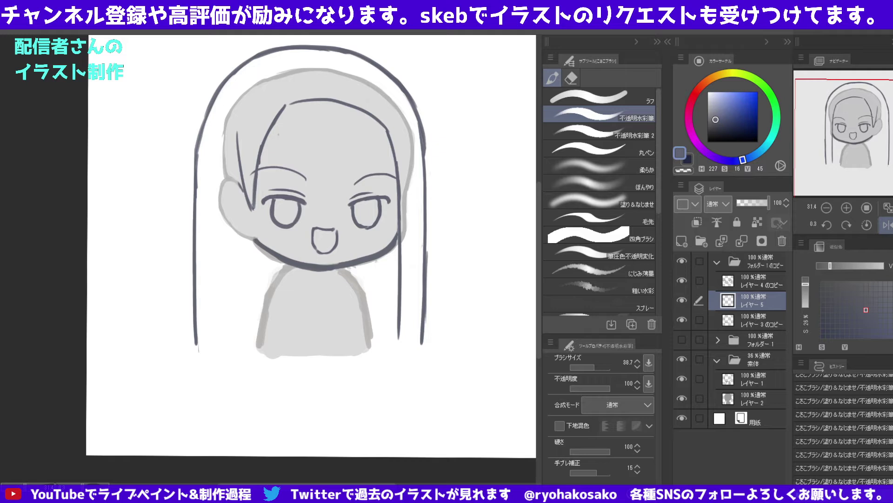
# Make the right eye taller by lassoing it on the eyes and mouth layer and scaling it.
pyautogui.click(682, 280)
pyautogui.click(682, 280)
pyautogui.click(571, 77)
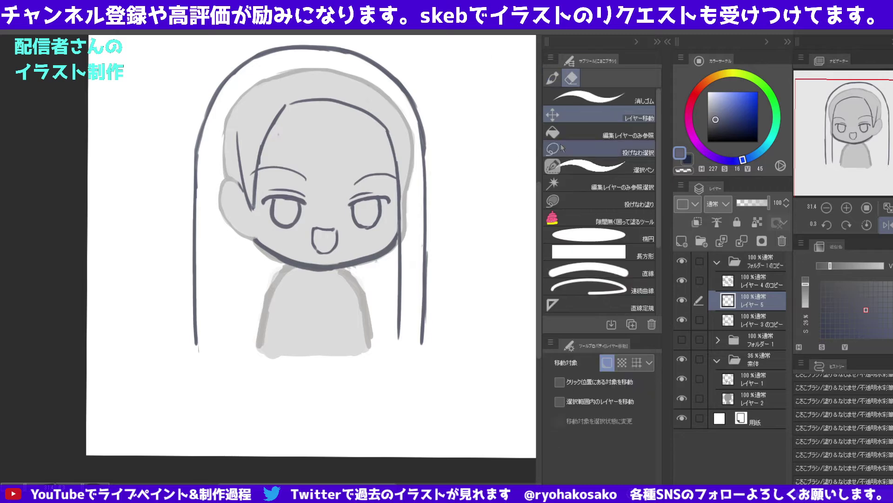
pyautogui.press('m')
pyautogui.moveTo(372, 241)
pyautogui.mouseDown()
pyautogui.moveTo(382, 154)
pyautogui.moveTo(384, 238)
pyautogui.mouseUp()
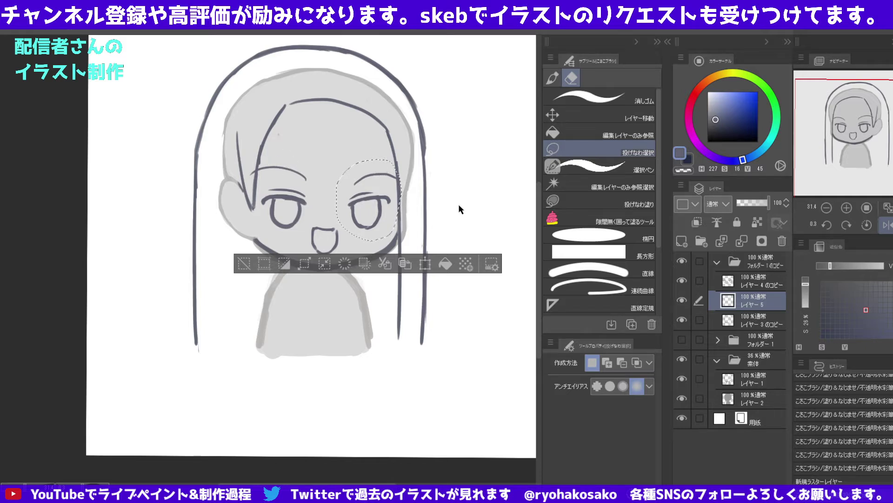
pyautogui.click(734, 282)
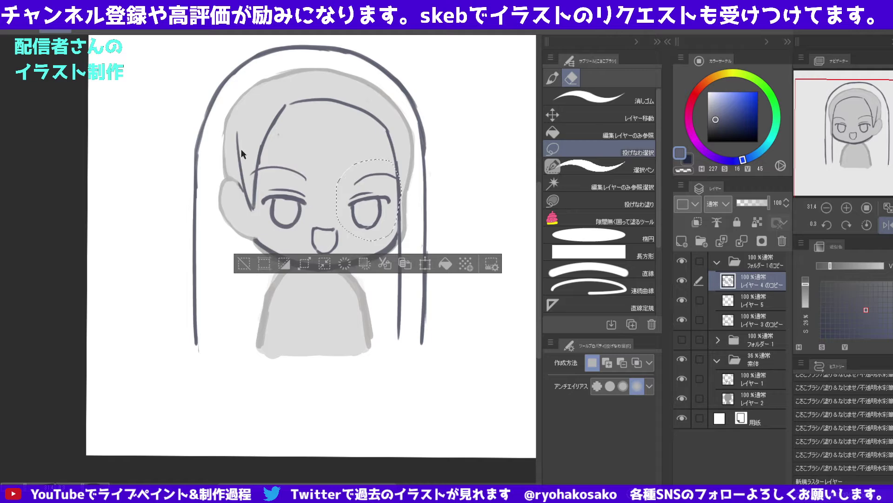
pyautogui.hotkey('ctrl', 't')
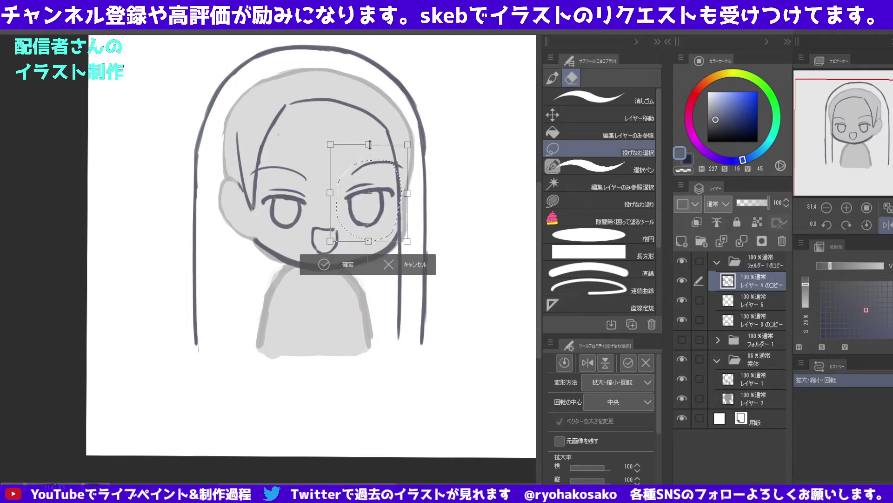
pyautogui.moveTo(370, 144); pyautogui.dragTo(370, 135)
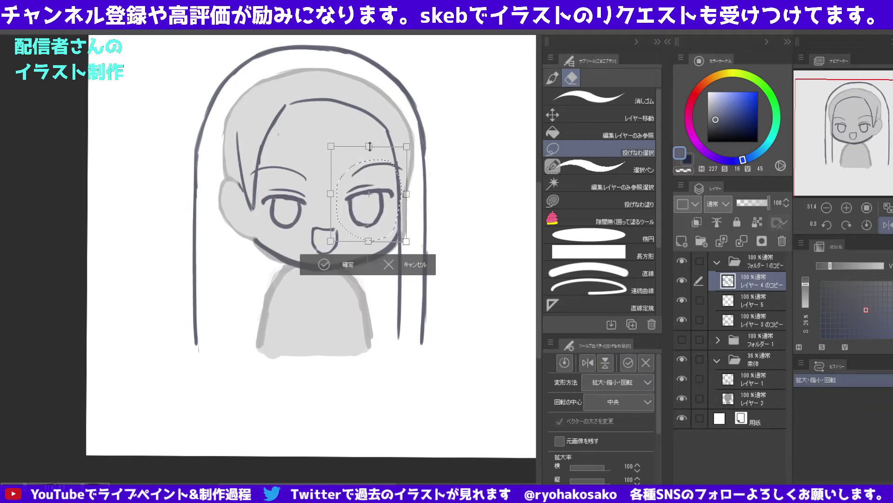
pyautogui.click(342, 264)
pyautogui.hotkey('ctrl', 'd')
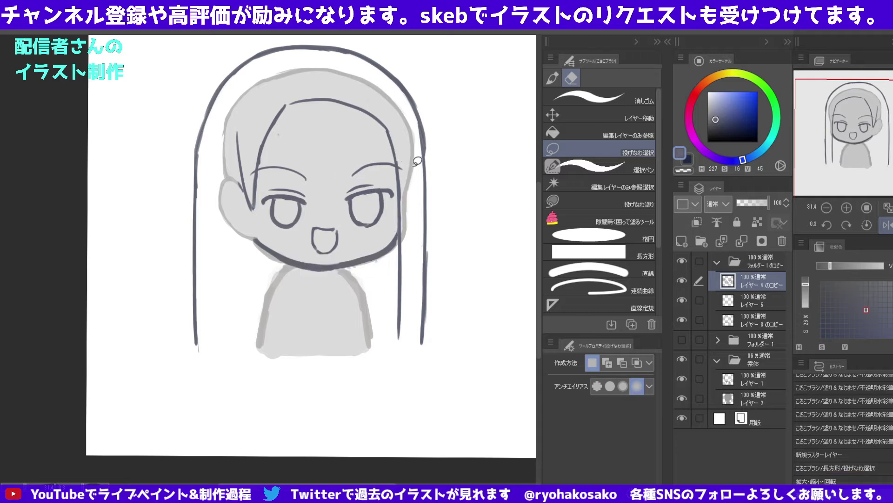
# Stretch the left eye taller and nudge it slightly left.
pyautogui.moveTo(324, 182); pyautogui.dragTo(315, 155)
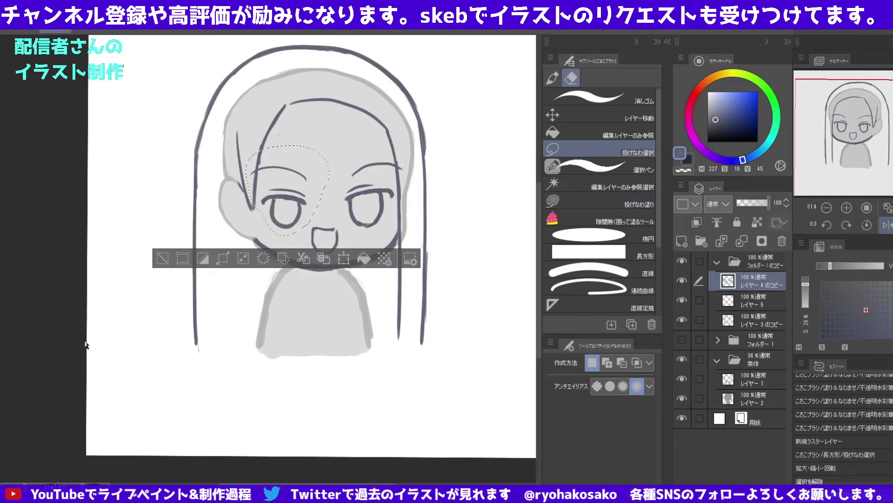
pyautogui.hotkey('ctrl', 't')
pyautogui.moveTo(288, 146); pyautogui.dragTo(286, 128)
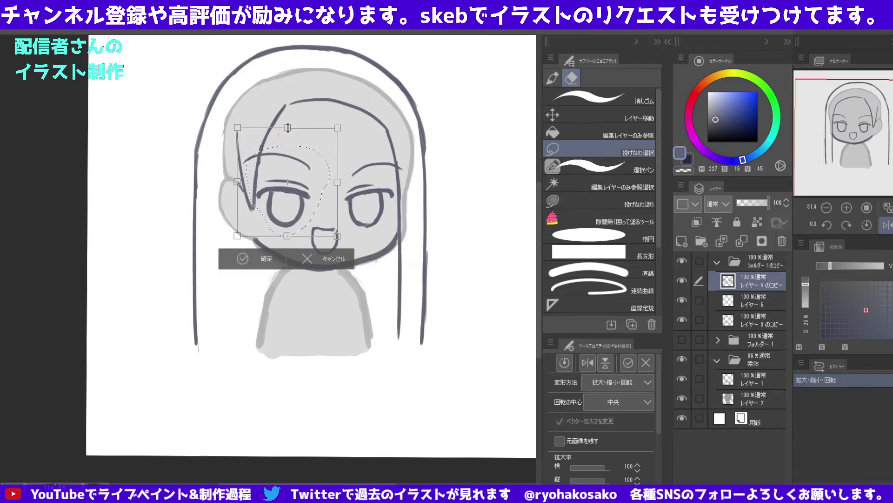
pyautogui.moveTo(286, 129); pyautogui.dragTo(285, 130)
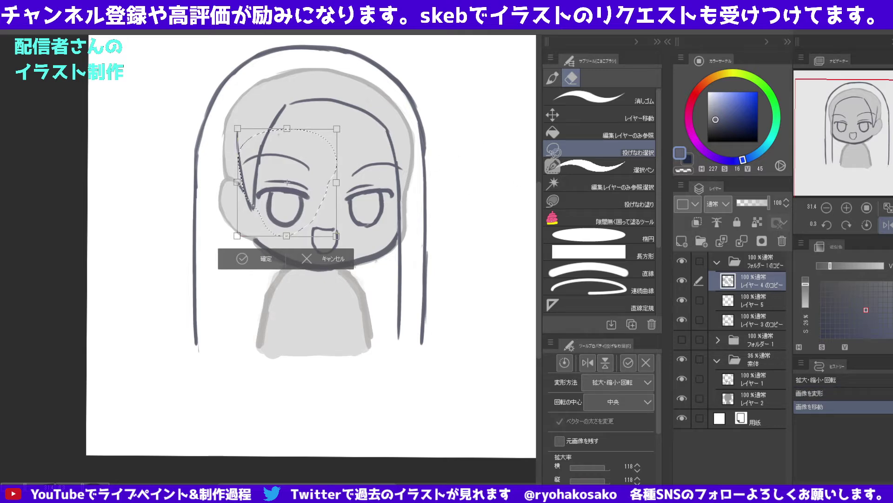
pyautogui.click(553, 150)
# Shift the right eye slightly into a better position.
pyautogui.moveTo(373, 235); pyautogui.dragTo(395, 226)
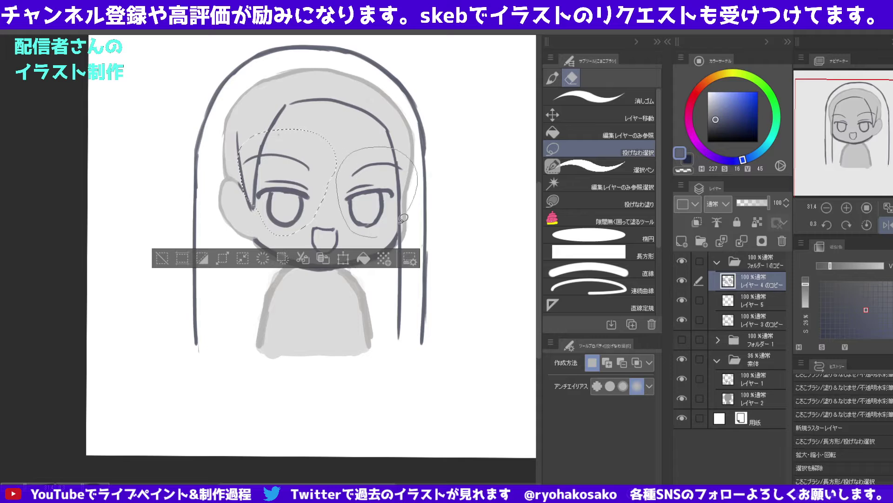
pyautogui.click(555, 117)
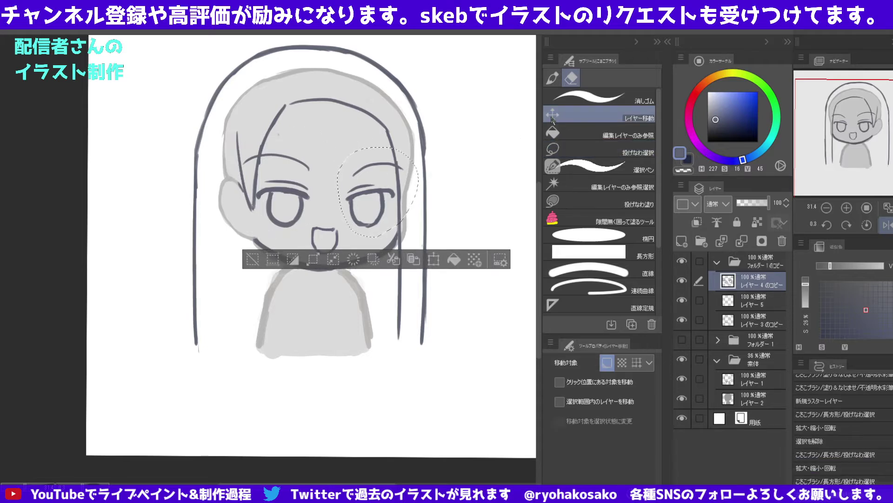
pyautogui.moveTo(447, 109); pyautogui.dragTo(445, 108)
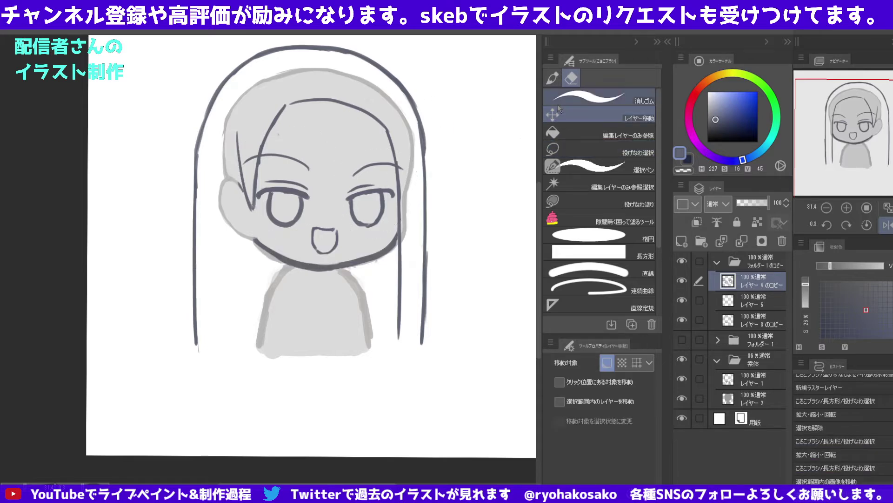
pyautogui.click(559, 135)
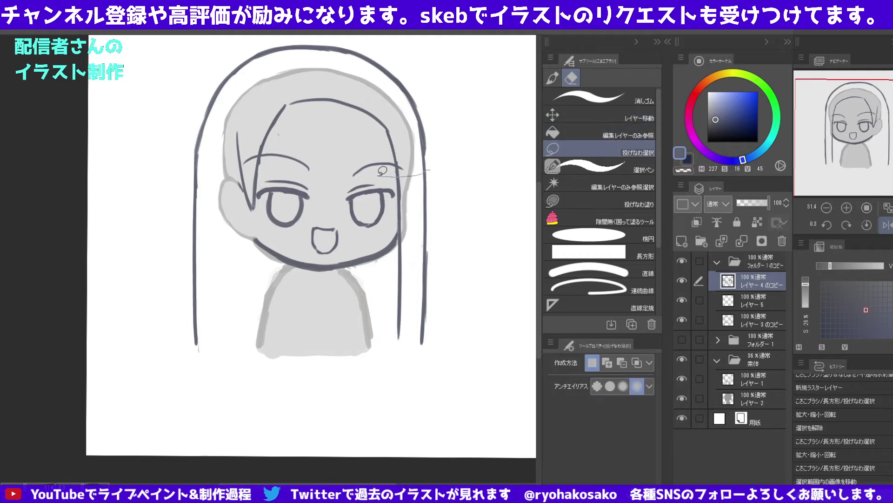
# Lasso the forehead and eyebrow area and nudge the eyebrows slightly upward.
pyautogui.click(419, 166)
pyautogui.moveTo(419, 166)
pyautogui.mouseDown()
pyautogui.moveTo(395, 133)
pyautogui.moveTo(410, 169)
pyautogui.mouseUp()
pyautogui.click(558, 114)
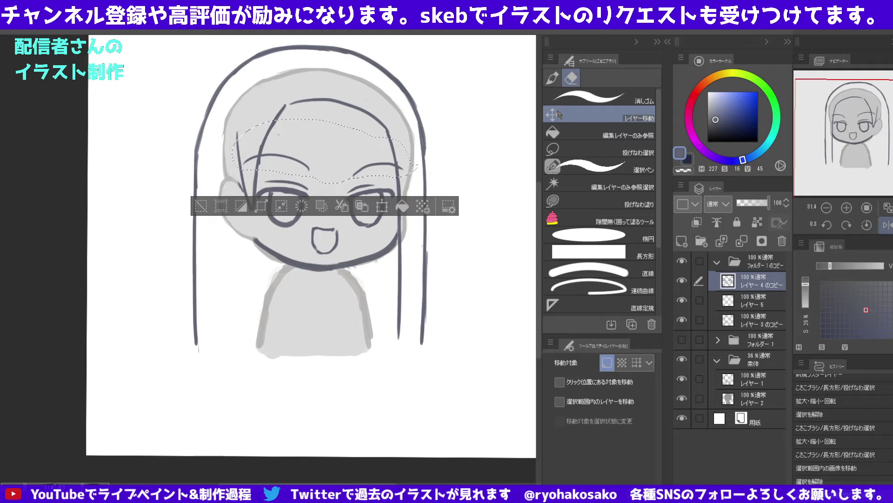
pyautogui.moveTo(346, 167); pyautogui.dragTo(346, 164)
pyautogui.hotkey('ctrl', 'd')
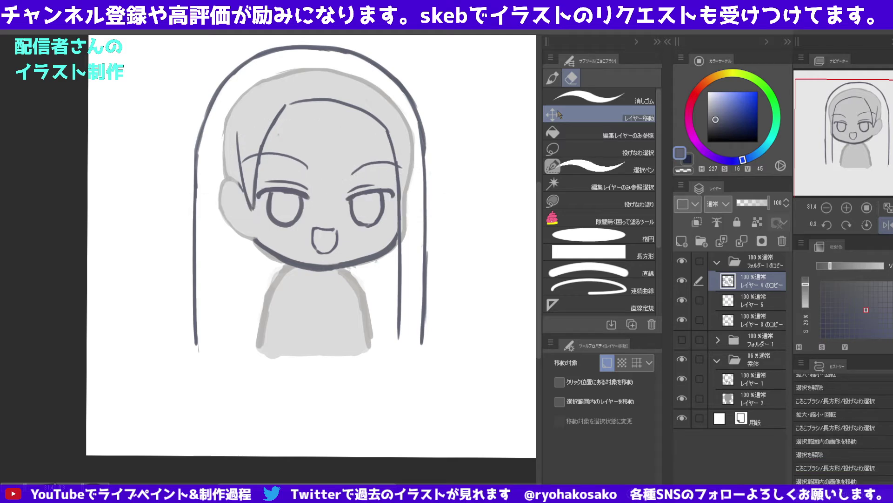
# Extend the right eyebrow line leftward and erase stray marks near the left eyebrow.
pyautogui.click(553, 78)
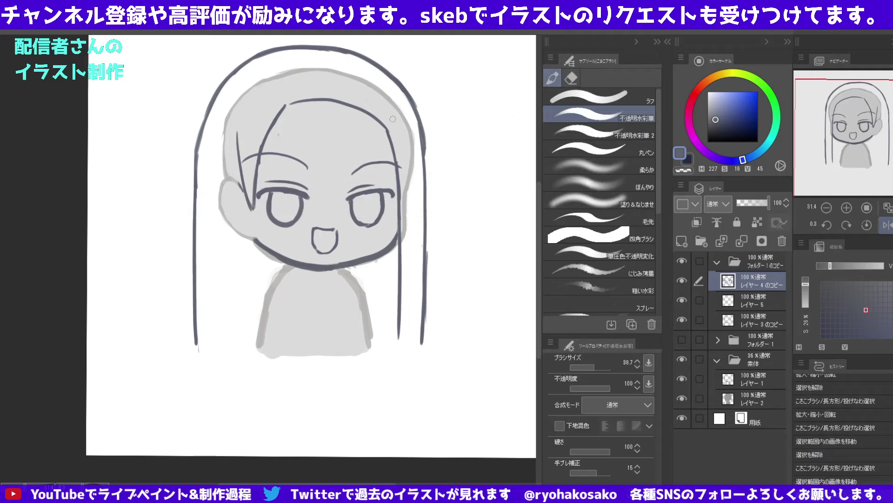
pyautogui.keyDown('alt'); pyautogui.click(365, 169); pyautogui.keyUp('alt')
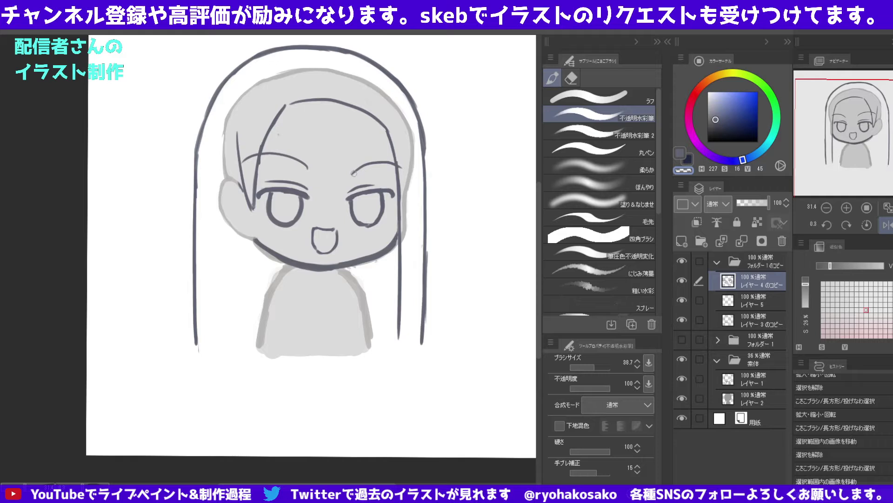
pyautogui.keyDown('alt'); pyautogui.click(374, 159); pyautogui.keyUp('alt')
pyautogui.moveTo(371, 162); pyautogui.dragTo(347, 174)
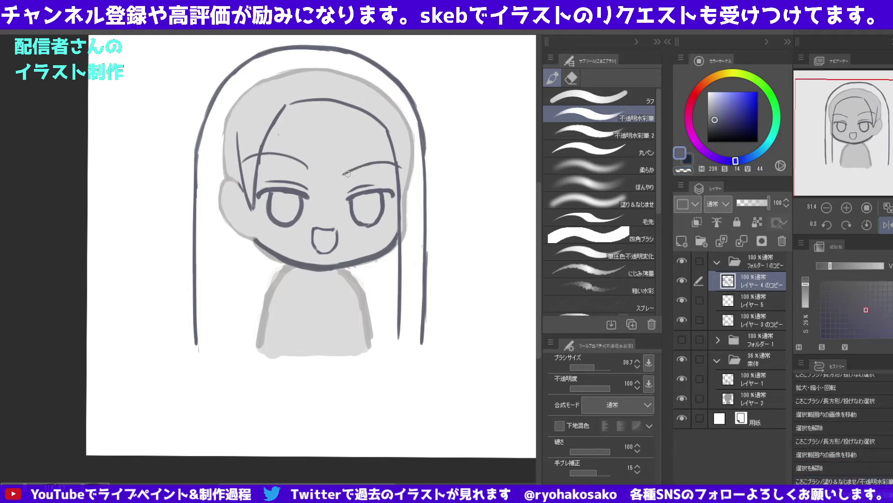
pyautogui.press('c')
pyautogui.click(315, 175)
pyautogui.click(303, 153)
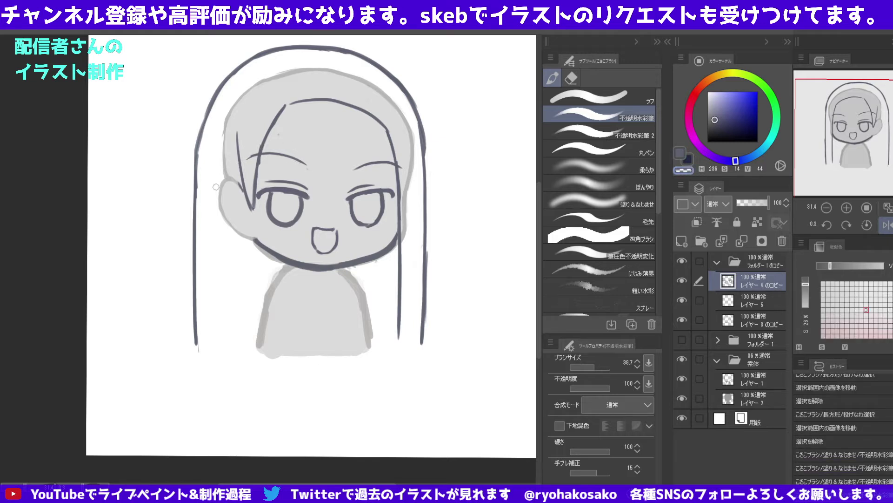
pyautogui.scroll(-1, 339, 116)
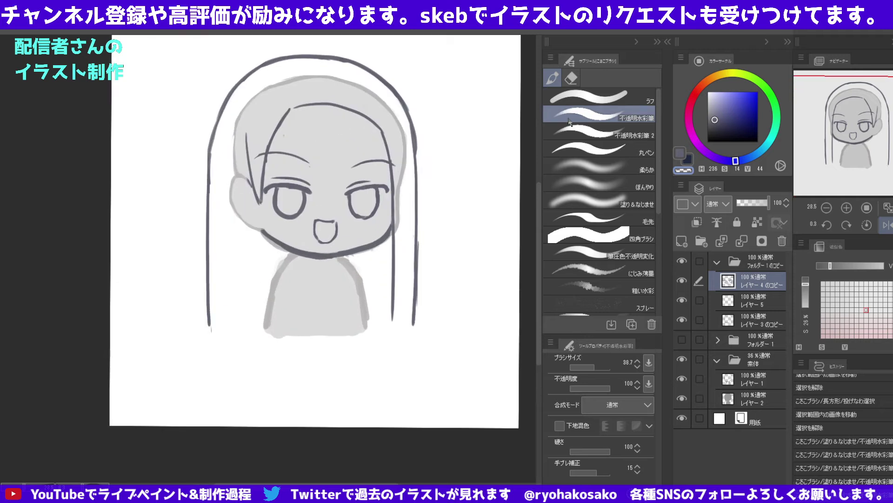
# Widen, tilt and raise the right eyebrow slightly with a free transform.
pyautogui.click(571, 78)
pyautogui.click(600, 148)
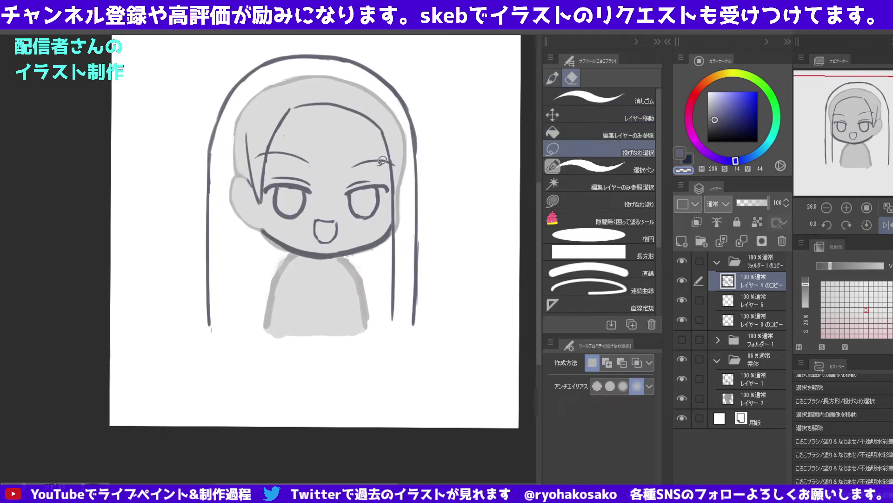
pyautogui.moveTo(382, 160); pyautogui.dragTo(389, 148)
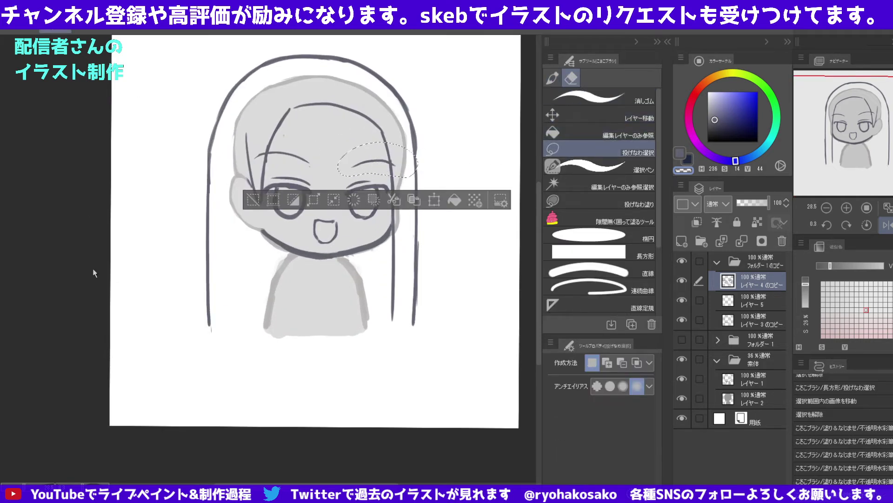
pyautogui.hotkey('ctrl', 'shift', 't')
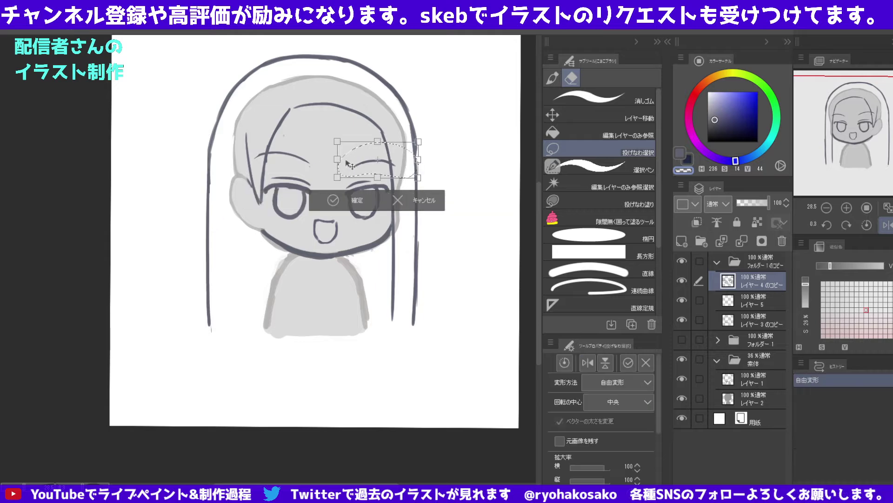
pyautogui.moveTo(335, 160); pyautogui.dragTo(334, 161)
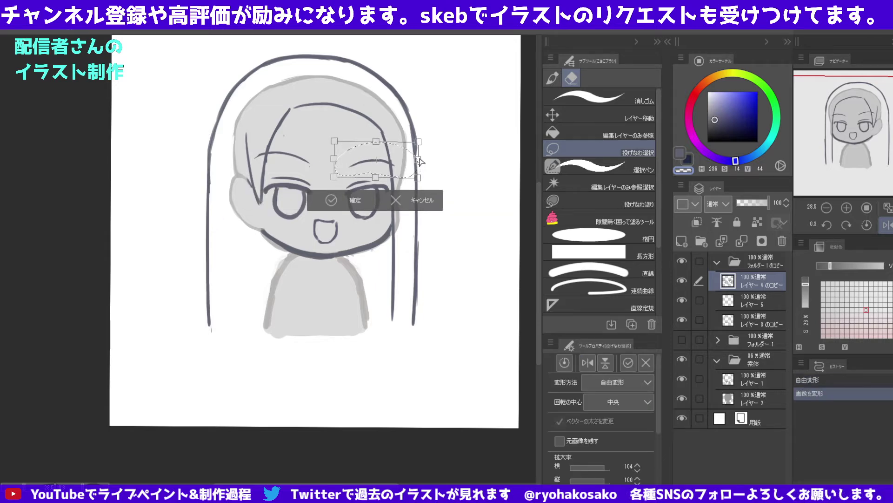
pyautogui.moveTo(428, 141); pyautogui.dragTo(425, 137)
pyautogui.moveTo(396, 167); pyautogui.dragTo(420, 155)
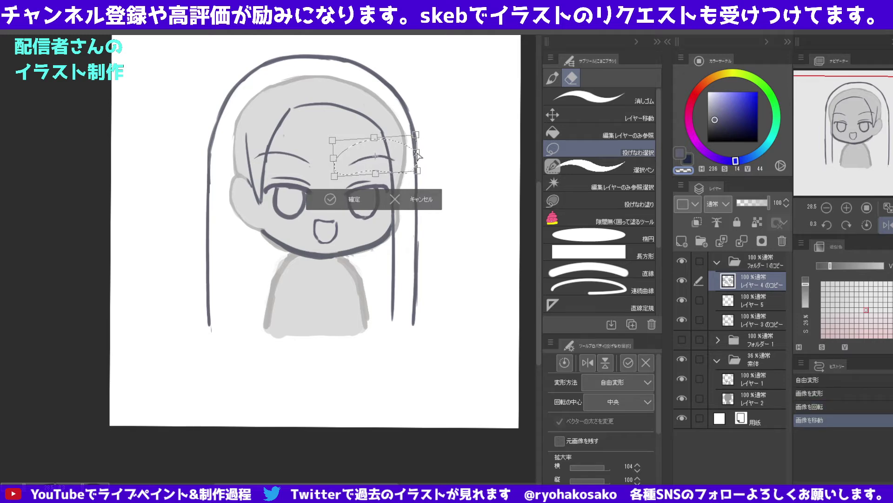
pyautogui.click(349, 207)
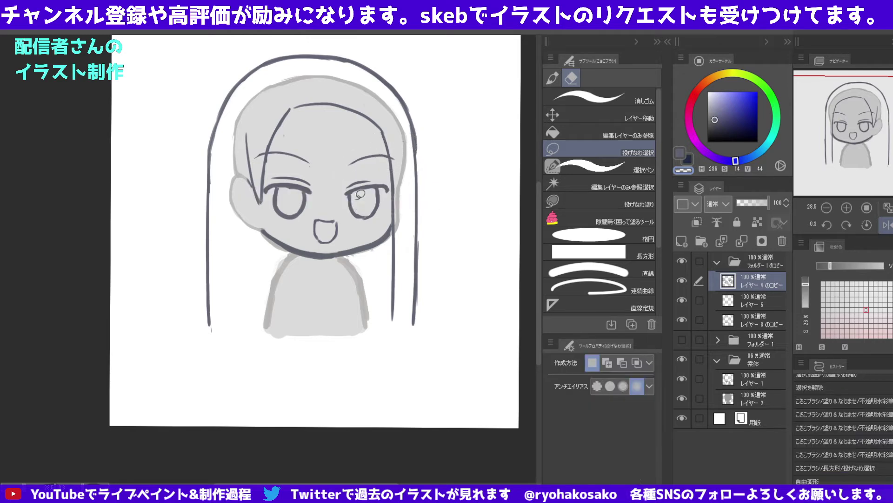
pyautogui.hotkey('ctrl', 'd')
pyautogui.scroll(-3, 327, 149)
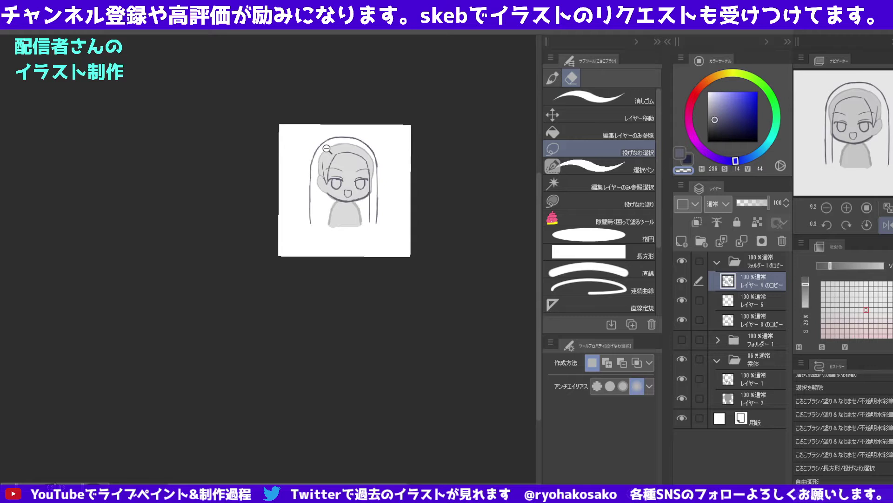
# Lasso the mouth, shrink it slightly and commit the transform.
pyautogui.scroll(2, 354, 172)
pyautogui.scroll(2, 354, 172)
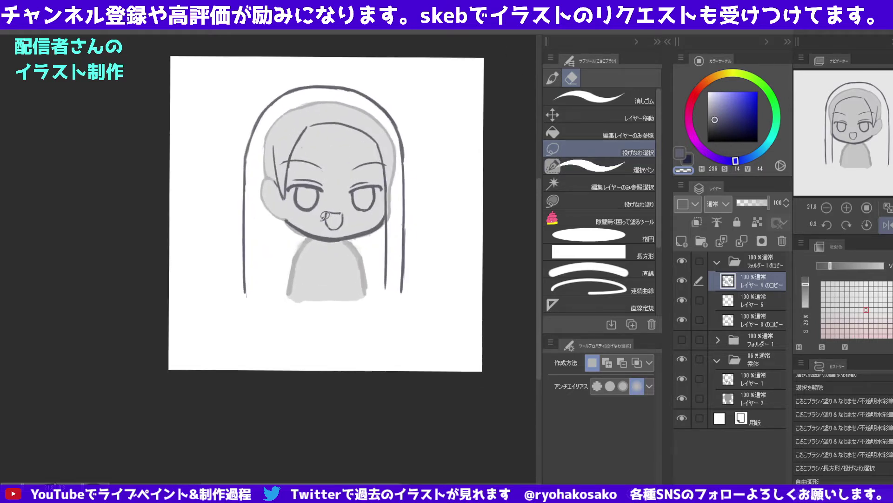
pyautogui.moveTo(333, 205); pyautogui.dragTo(331, 207)
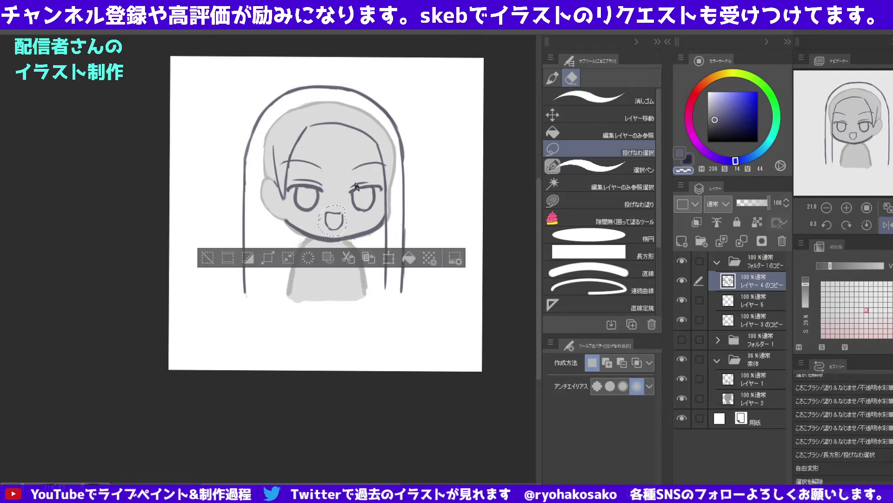
pyautogui.hotkey('ctrl', 't')
pyautogui.moveTo(332, 204); pyautogui.dragTo(332, 209)
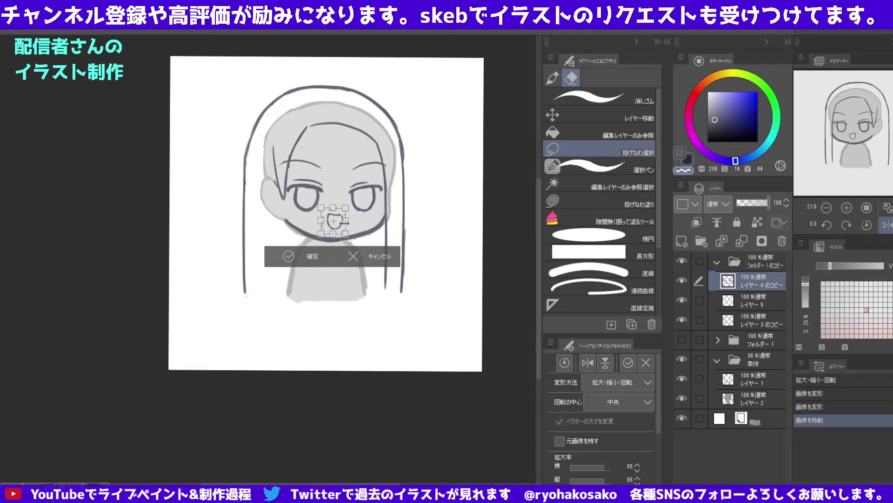
pyautogui.press('Return')
# Return to the pen brushes and make レイヤー5 the active layer.
pyautogui.click(553, 78)
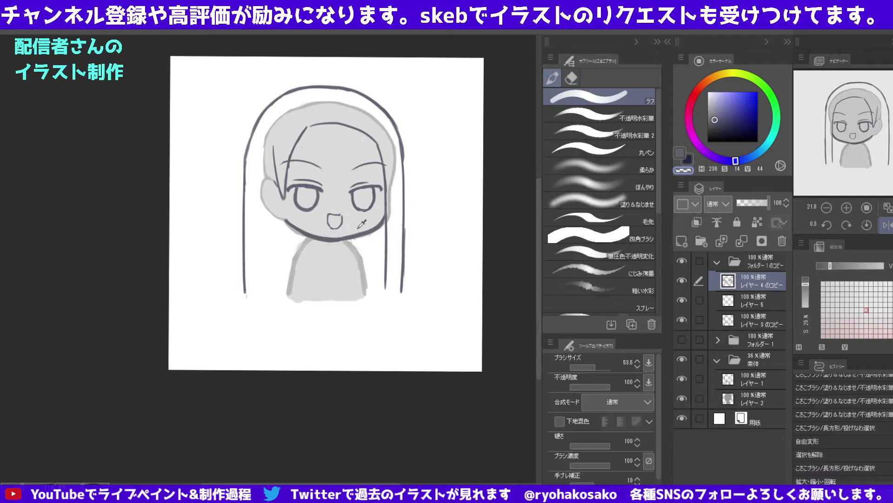
pyautogui.hotkey('ctrl', 'd')
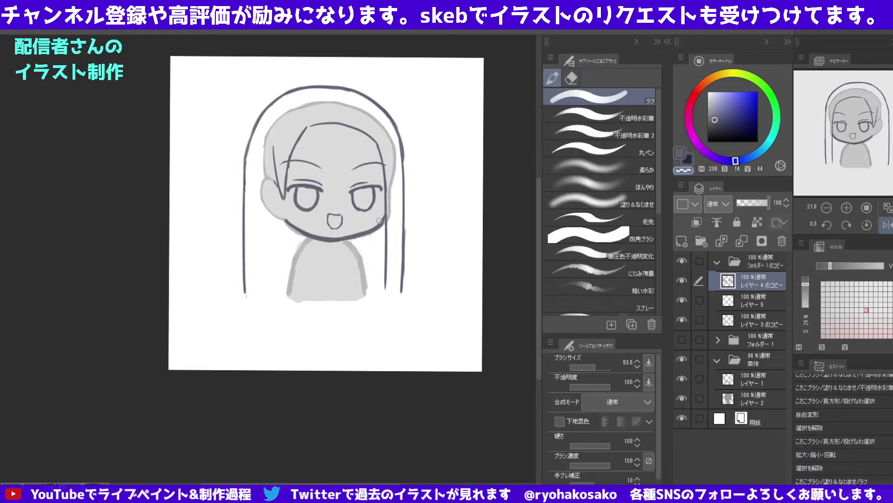
pyautogui.hotkey('alt', '[')
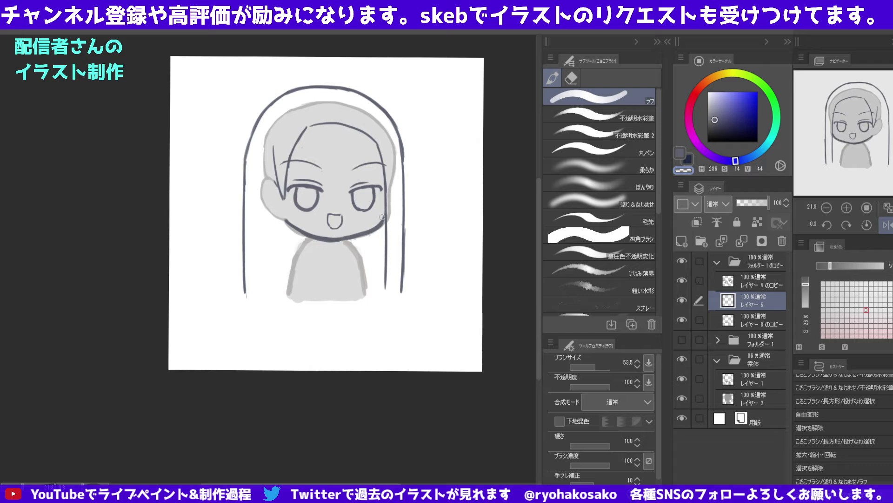
# Try out a stroke near the face's right edge on the レイヤー3のコピー layer.
pyautogui.moveTo(382, 217); pyautogui.dragTo(375, 230)
pyautogui.hotkey('alt', '[')
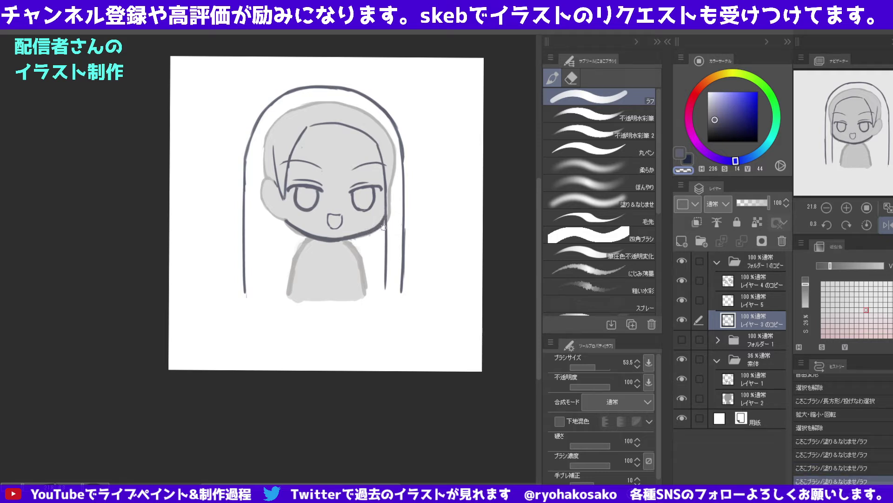
pyautogui.hotkey('ctrl', 'z')
pyautogui.hotkey('ctrl', 'y')
pyautogui.hotkey('ctrl', 'z')
pyautogui.hotkey('ctrl', 'y')
pyautogui.moveTo(378, 228)
pyautogui.mouseDown()
pyautogui.moveTo(323, 245)
pyautogui.moveTo(289, 233)
pyautogui.mouseUp()
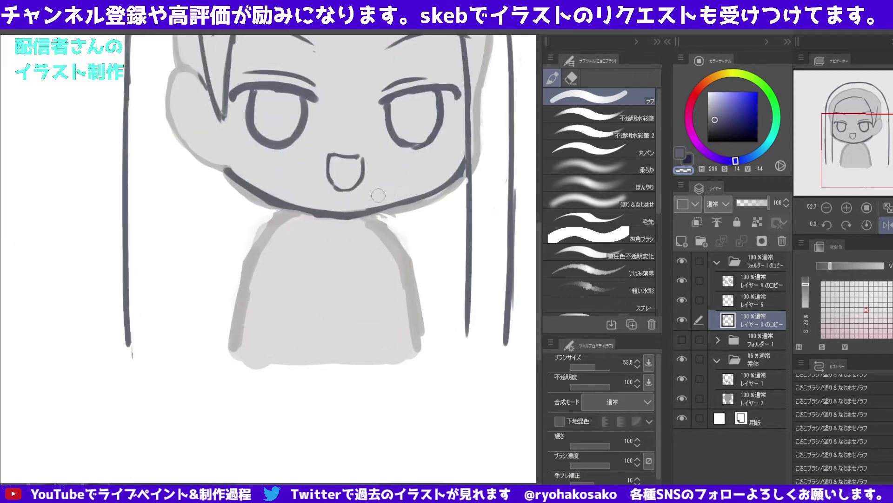
# Sample the line colour and ink the lower-right jaw line with a smoother opaque brush.
pyautogui.keyDown('alt'); pyautogui.click(459, 169); pyautogui.keyUp('alt')
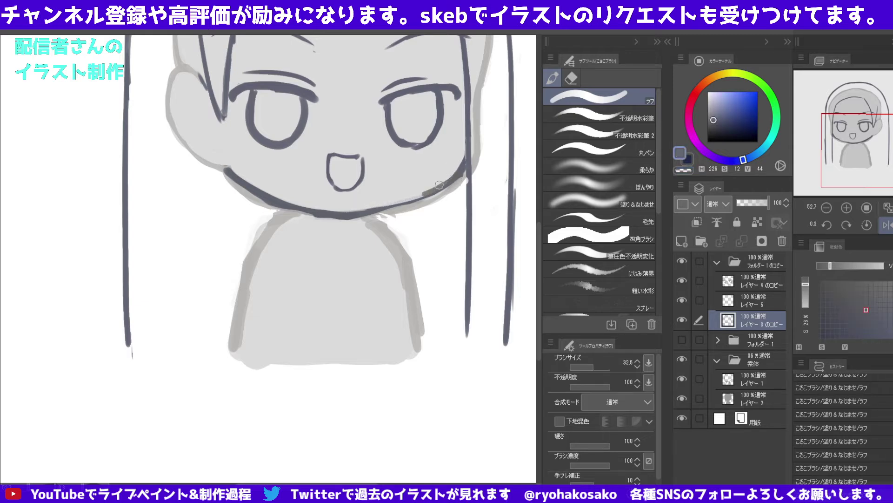
pyautogui.press('.')
pyautogui.press('.')
pyautogui.keyDown('alt'); pyautogui.click(453, 173); pyautogui.keyUp('alt')
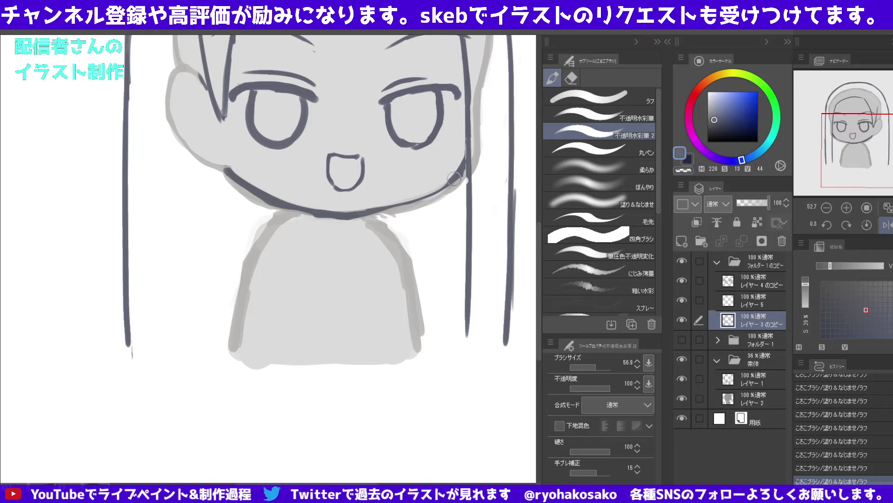
pyautogui.press('[')
pyautogui.press('[')
pyautogui.press('[')
pyautogui.moveTo(454, 178); pyautogui.dragTo(414, 202)
pyautogui.moveTo(453, 179); pyautogui.dragTo(373, 209)
pyautogui.moveTo(445, 185); pyautogui.dragTo(361, 218)
pyautogui.hotkey('ctrl', 'z')
pyautogui.moveTo(449, 181)
pyautogui.mouseDown()
pyautogui.moveTo(366, 212)
pyautogui.moveTo(316, 204)
pyautogui.mouseUp()
# Redraw the dark chin line below the jaw.
pyautogui.press('c')
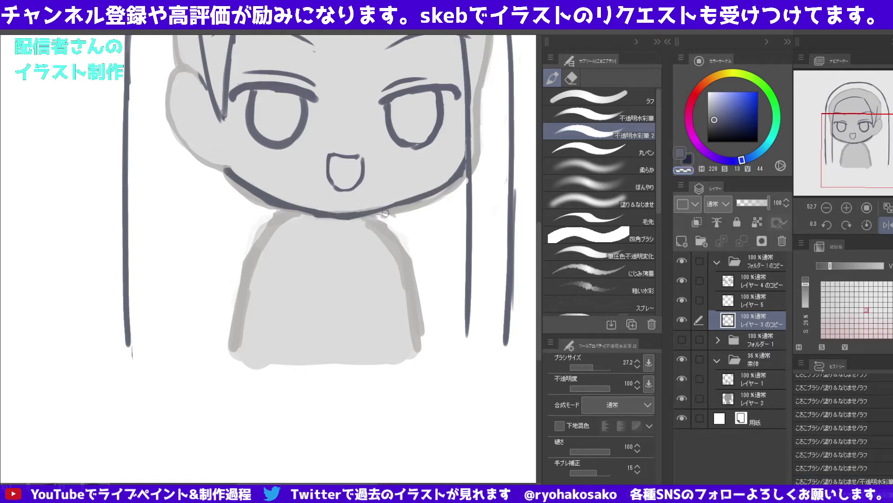
pyautogui.moveTo(386, 212)
pyautogui.mouseDown()
pyautogui.moveTo(331, 224)
pyautogui.moveTo(342, 222)
pyautogui.moveTo(297, 209)
pyautogui.mouseUp()
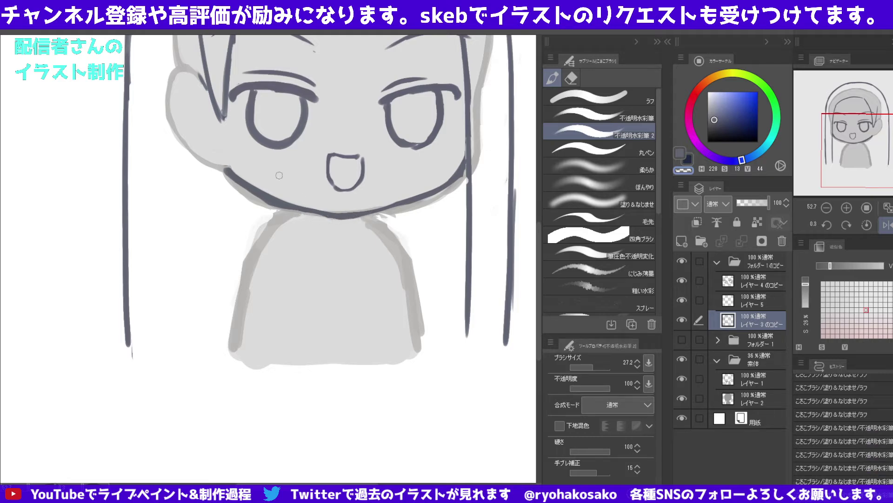
pyautogui.scroll(-5, 323, 186)
pyautogui.scroll(-2, 323, 193)
pyautogui.scroll(-1, 275, 120)
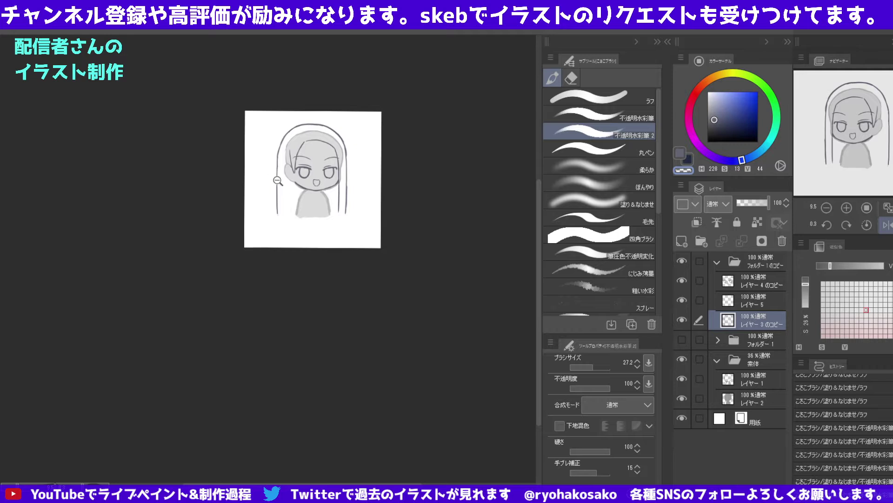
# Zoom out to view the whole page and select the レイヤー5 layer.
pyautogui.scroll(1, 279, 177)
pyautogui.scroll(1, 296, 214)
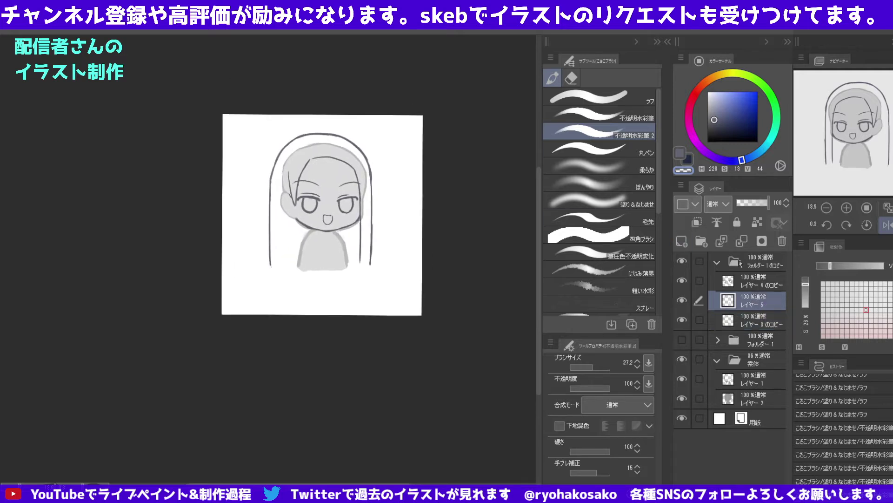
pyautogui.click(756, 305)
# Hide レイヤー5 to compare the line art and move to the レイヤー3のコピー layer.
pyautogui.scroll(2, 305, 179)
pyautogui.scroll(1, 326, 191)
pyautogui.scroll(2, 346, 204)
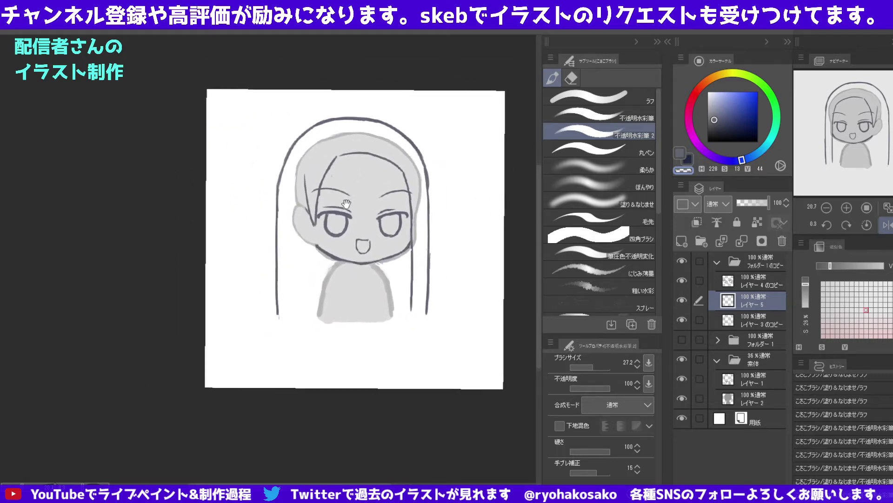
pyautogui.scroll(1, 346, 204)
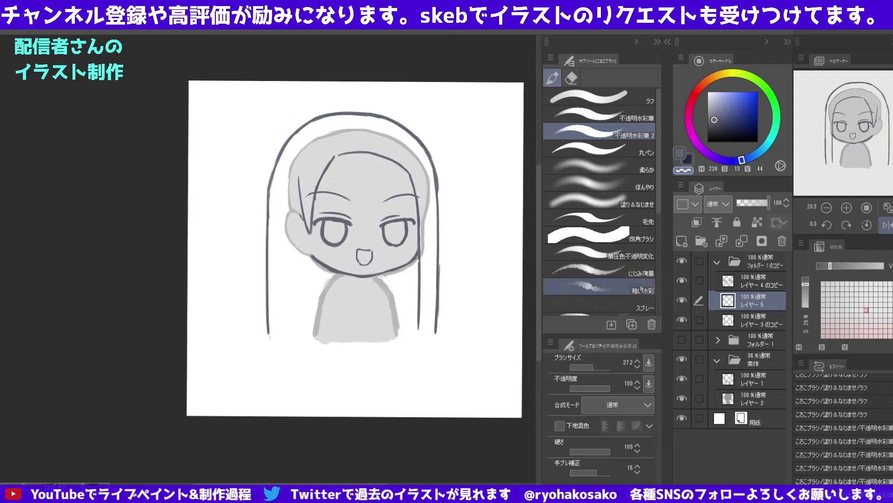
pyautogui.click(681, 319)
pyautogui.click(682, 300)
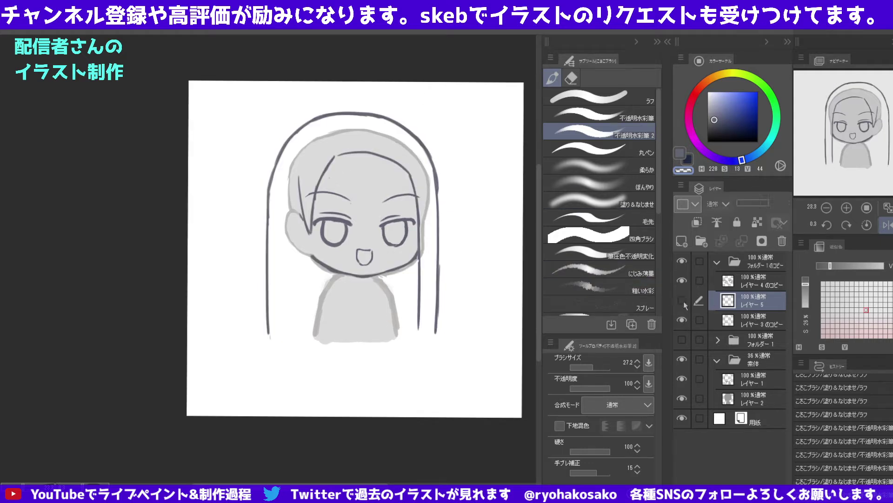
pyautogui.click(681, 319)
pyautogui.hotkey('alt', ']')
pyautogui.hotkey('alt', '[')
pyautogui.hotkey('alt', '[')
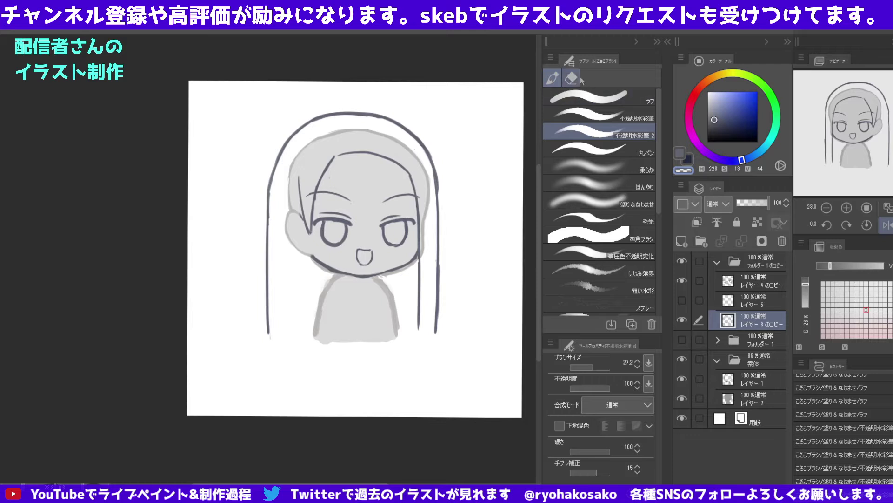
# Lasso the long right hair strand and nudge it left into place.
pyautogui.click(572, 79)
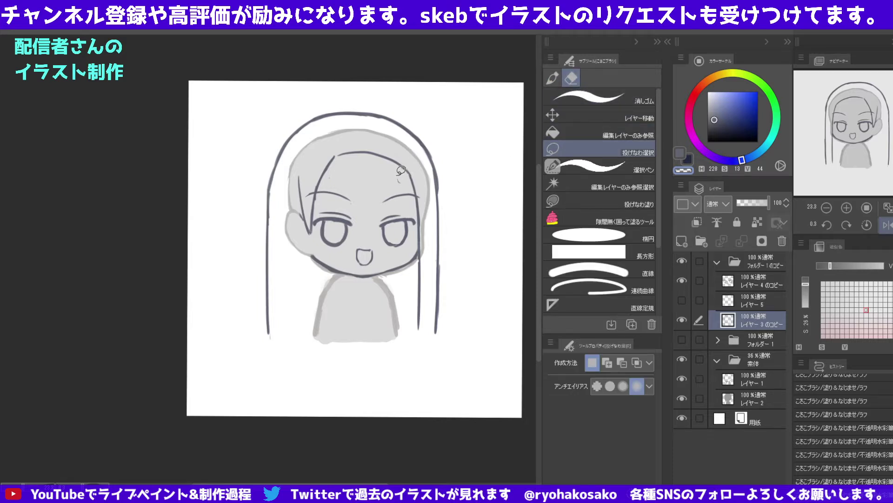
pyautogui.moveTo(400, 170); pyautogui.dragTo(412, 173)
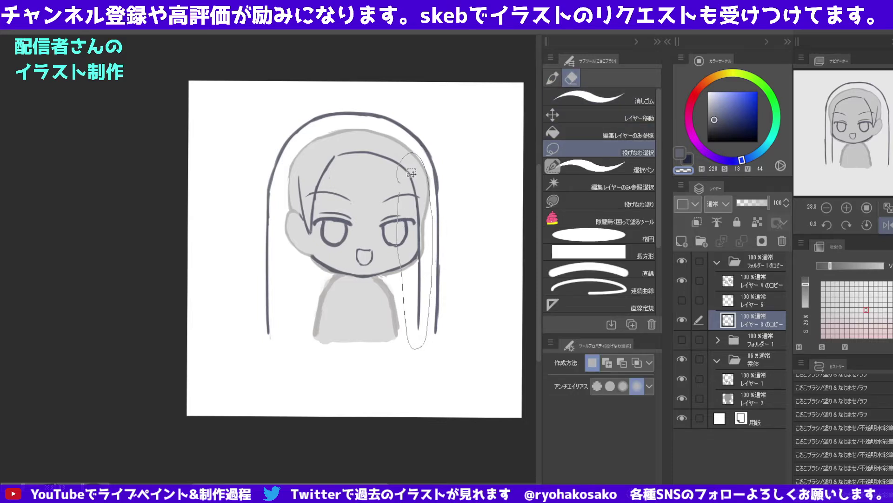
pyautogui.click(580, 112)
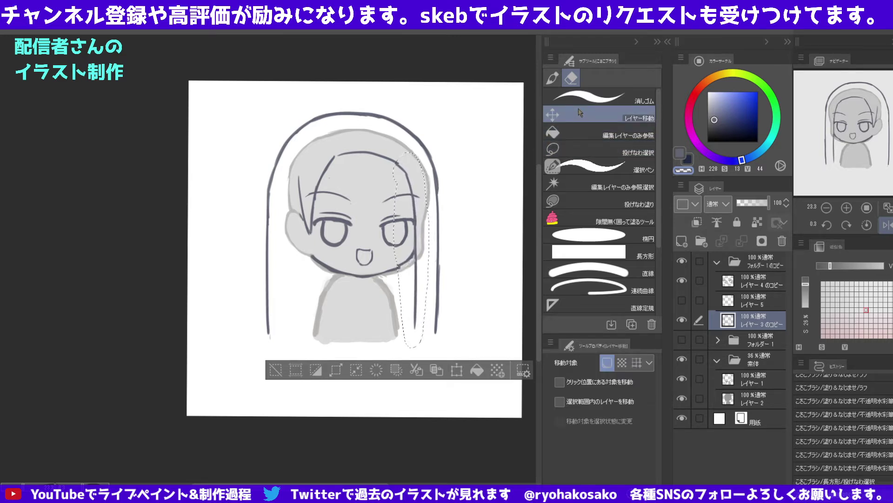
pyautogui.press('Left')
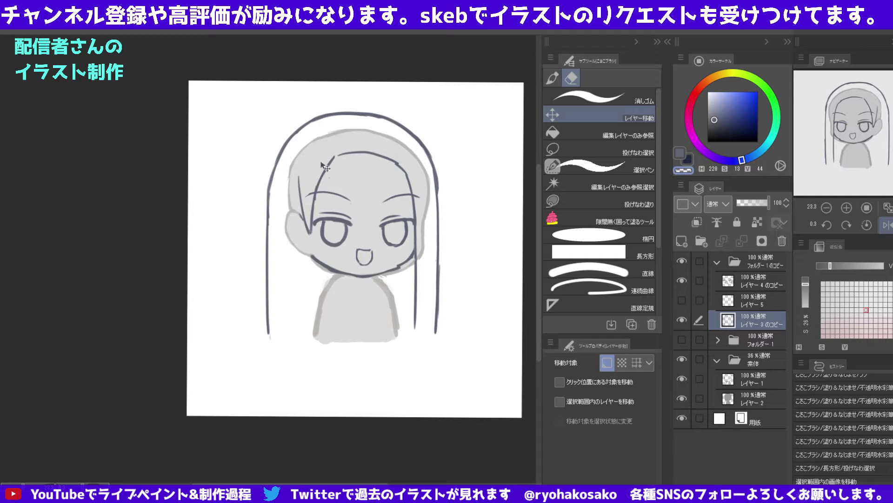
pyautogui.press('p')
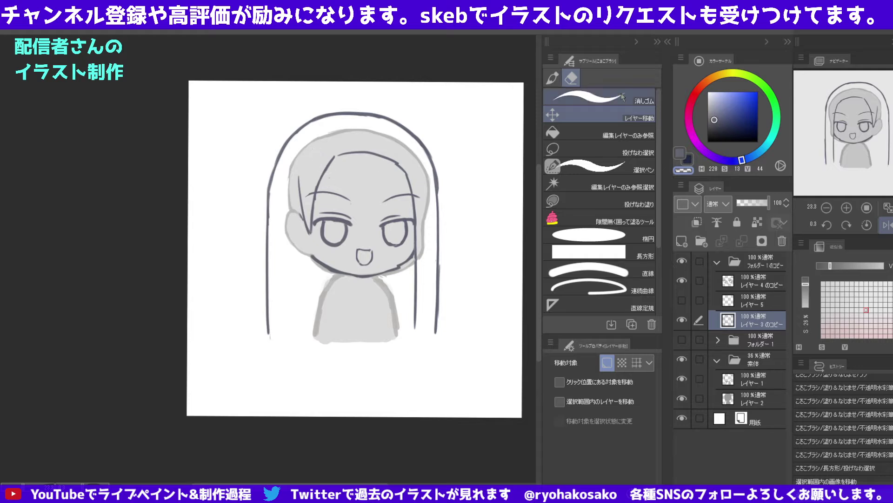
pyautogui.hotkey('ctrl', 'd')
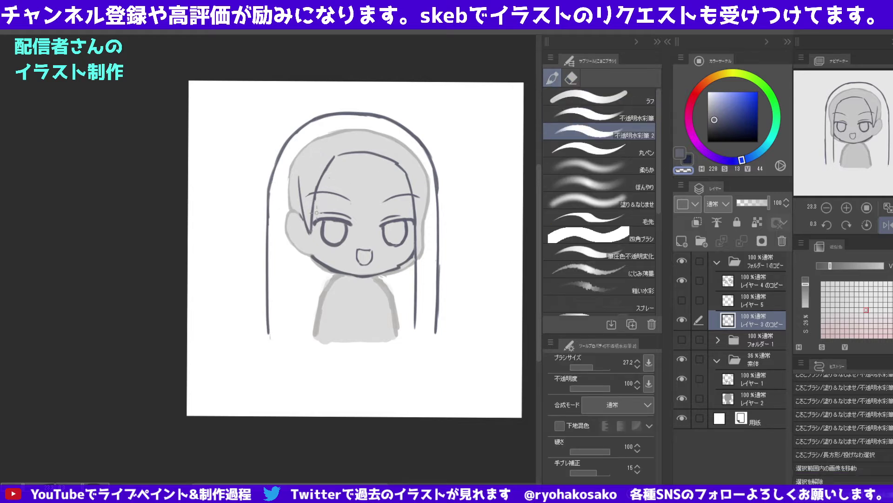
# Touch up the line near the left bangs with a larger brush.
pyautogui.moveTo(318, 204); pyautogui.dragTo(319, 223)
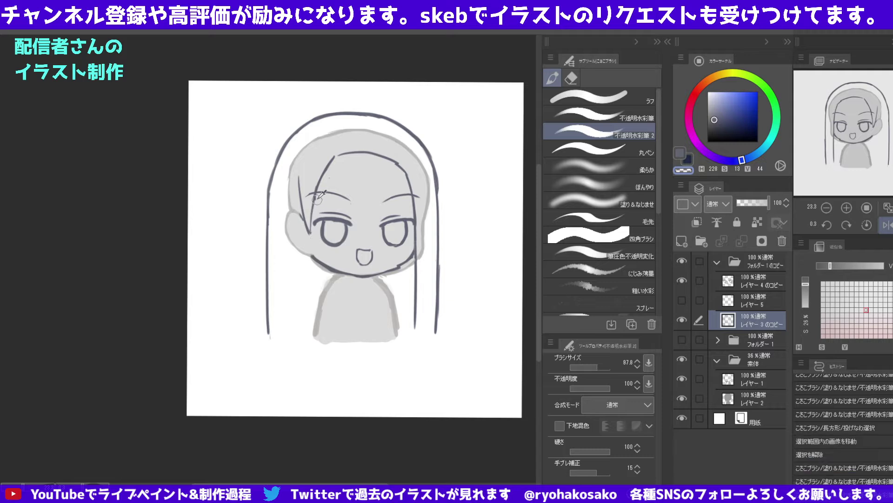
pyautogui.keyDown('alt'); pyautogui.click(314, 190); pyautogui.keyUp('alt')
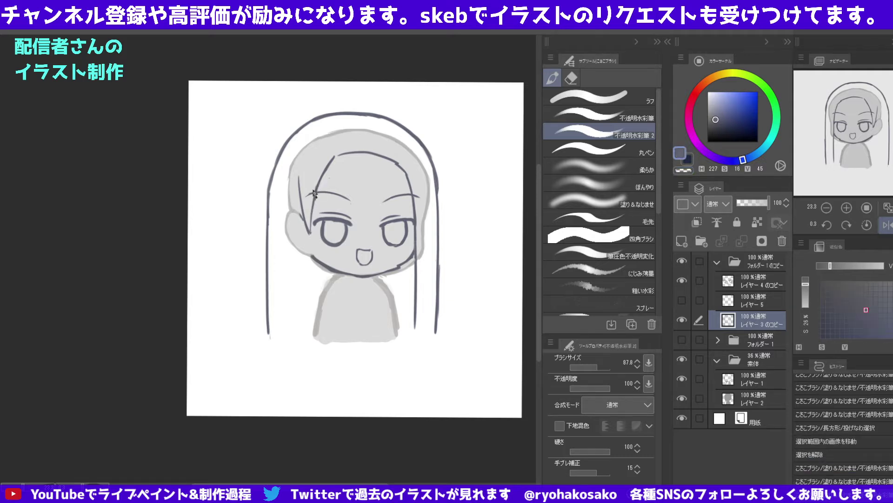
pyautogui.moveTo(315, 199)
pyautogui.mouseDown()
pyautogui.moveTo(314, 238)
pyautogui.moveTo(318, 225)
pyautogui.mouseUp()
pyautogui.press('c')
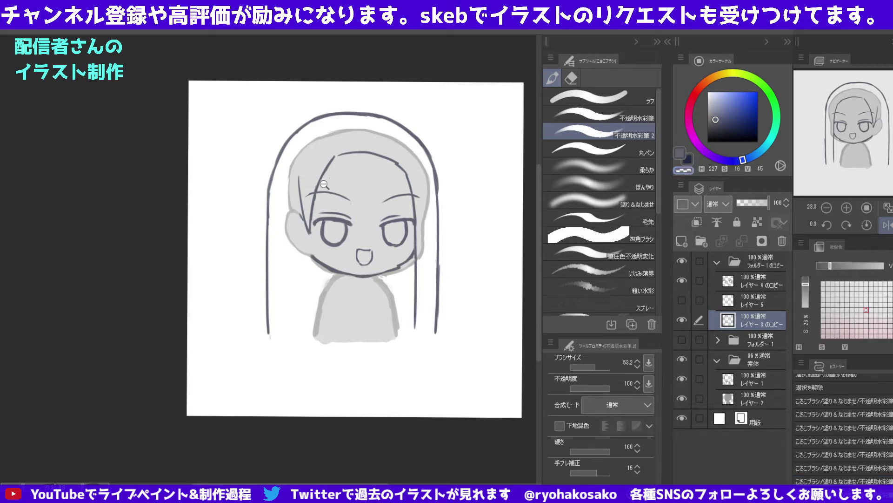
pyautogui.scroll(-2, 325, 184)
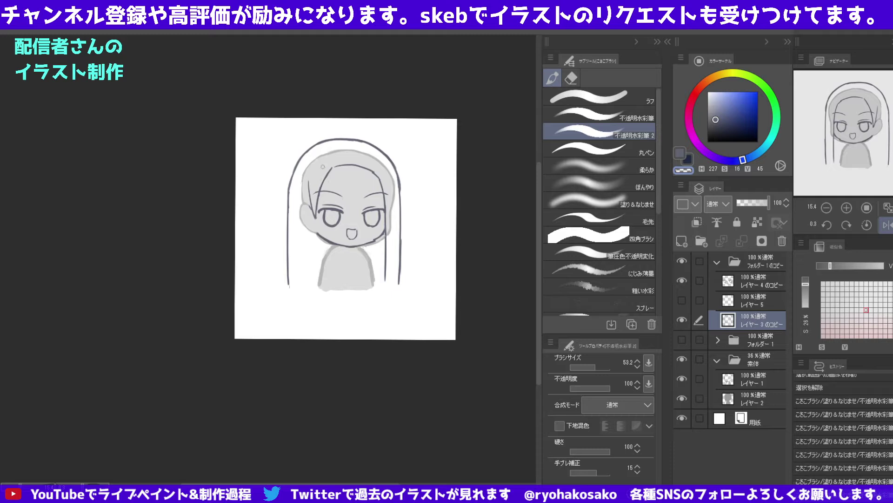
pyautogui.scroll(2, 315, 247)
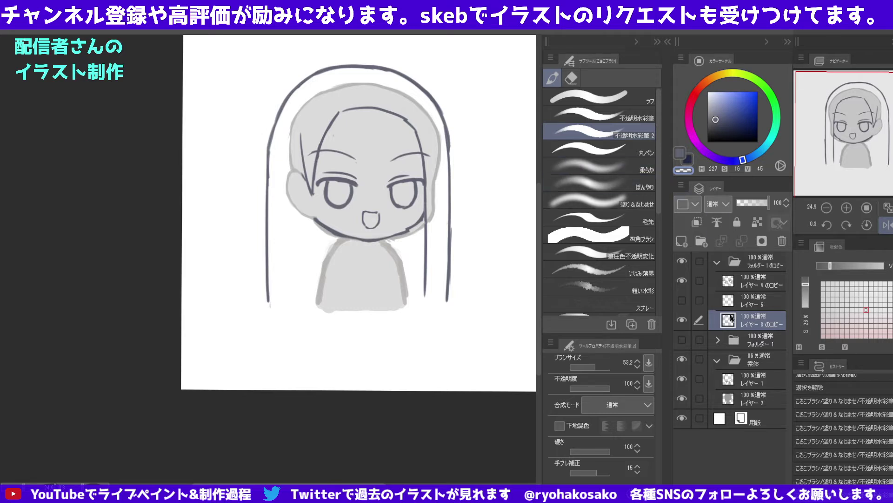
# Show レイヤー5, choose an opaque brush, and select the レイヤー3のコピー line layer.
pyautogui.hotkey('alt', ']')
pyautogui.click(682, 301)
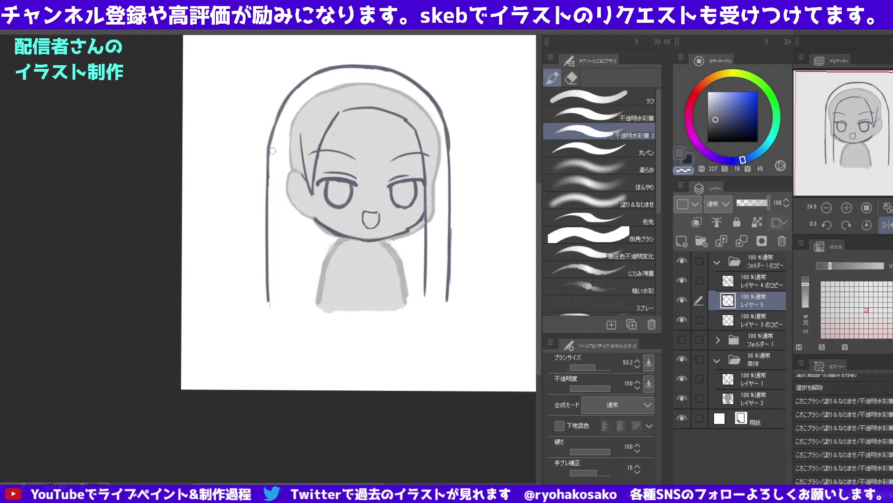
pyautogui.click(601, 114)
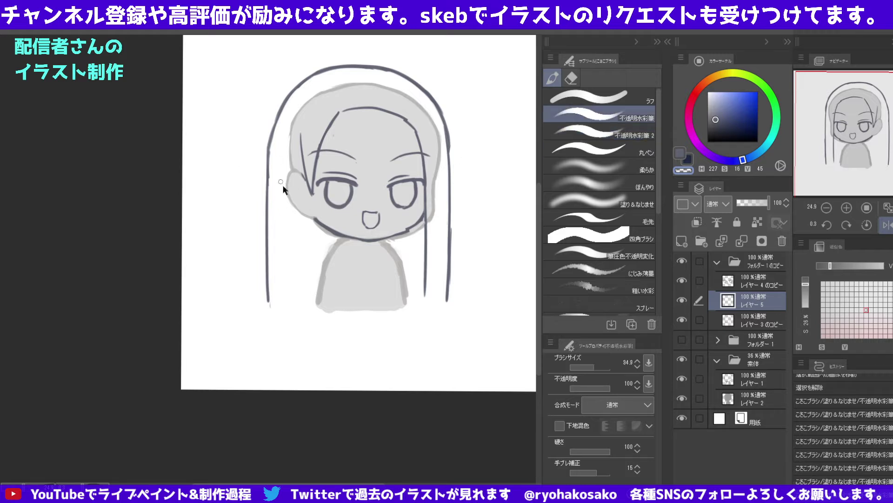
pyautogui.moveTo(283, 185); pyautogui.dragTo(285, 178)
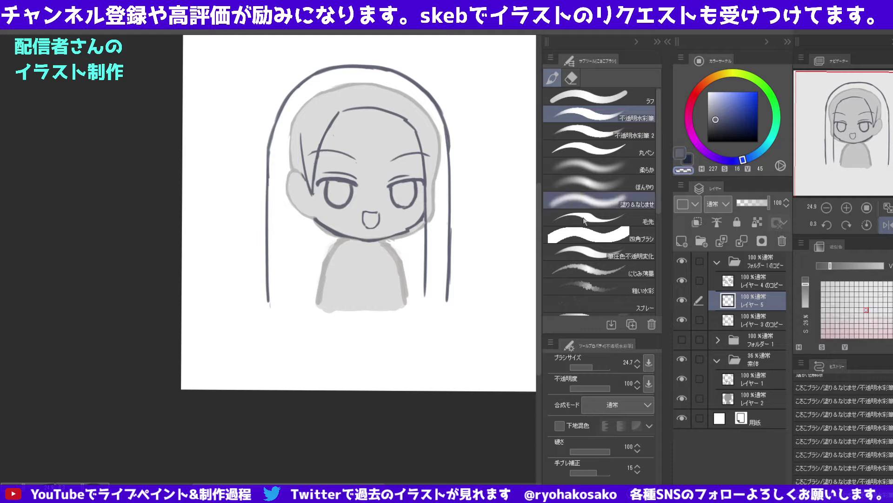
pyautogui.click(744, 284)
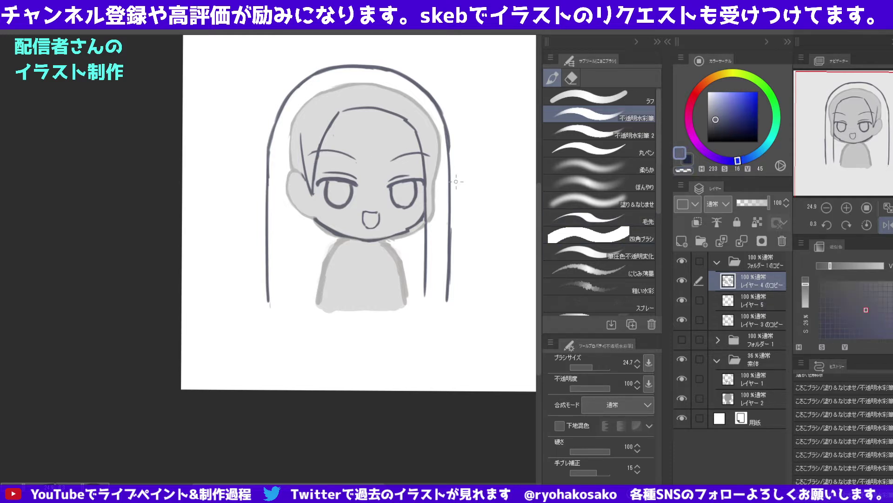
pyautogui.click(744, 302)
pyautogui.click(745, 320)
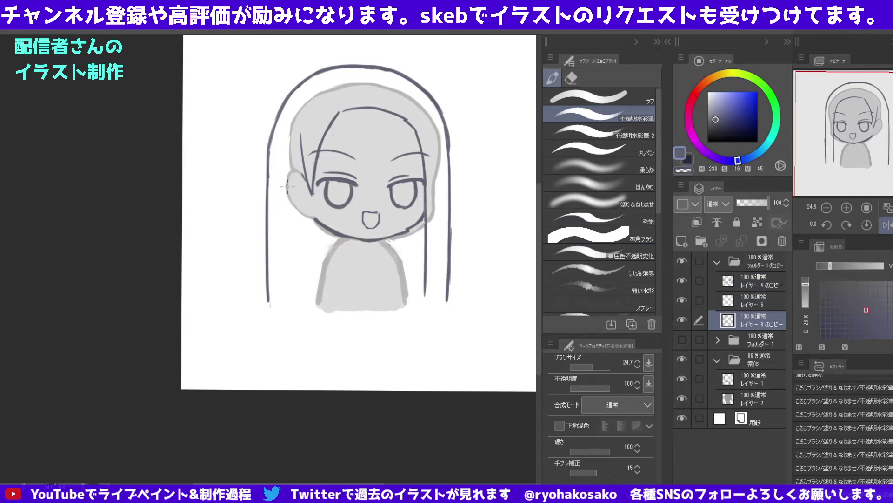
# Draw a curved line along the left cheek with a smaller brush.
pyautogui.moveTo(282, 184)
pyautogui.mouseDown()
pyautogui.moveTo(297, 165)
pyautogui.moveTo(288, 212)
pyautogui.mouseUp()
pyautogui.hotkey('ctrl', 'z')
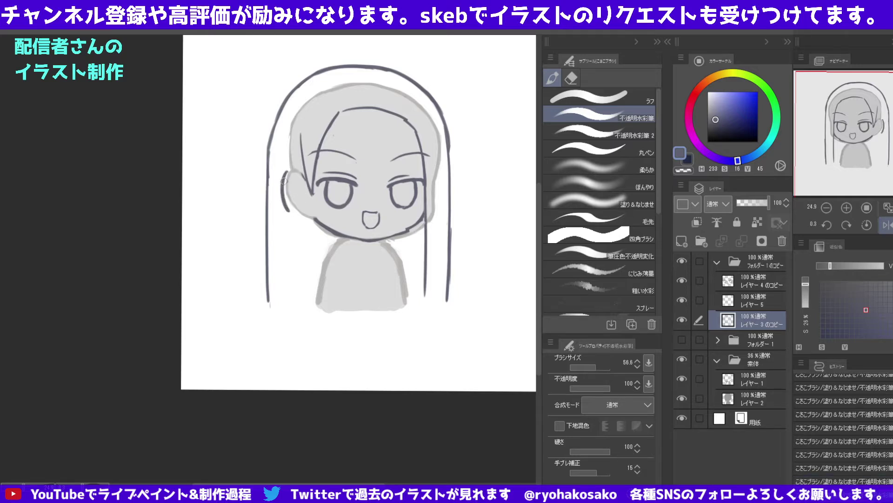
pyautogui.hotkey('ctrl', 'z')
pyautogui.moveTo(282, 172); pyautogui.dragTo(285, 212)
pyautogui.hotkey('ctrl', 'z')
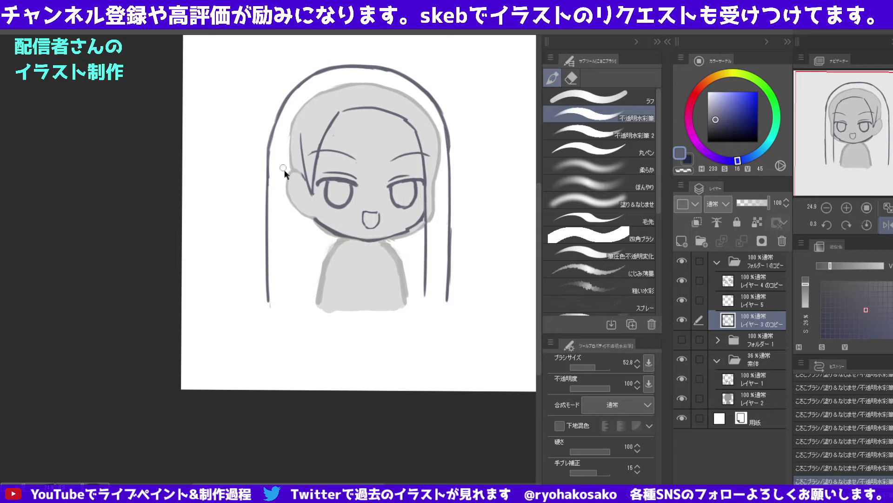
pyautogui.press('[')
pyautogui.moveTo(285, 166); pyautogui.dragTo(298, 222)
pyautogui.moveTo(284, 167); pyautogui.dragTo(302, 162)
pyautogui.hotkey('ctrl', 'z')
# Add and refine strokes near the left eye and the ear's lower edge.
pyautogui.moveTo(314, 196); pyautogui.dragTo(312, 194)
pyautogui.press('c')
pyautogui.moveTo(301, 171); pyautogui.dragTo(314, 201)
pyautogui.press('c')
pyautogui.hotkey('ctrl', 'z')
pyautogui.moveTo(303, 169); pyautogui.dragTo(309, 198)
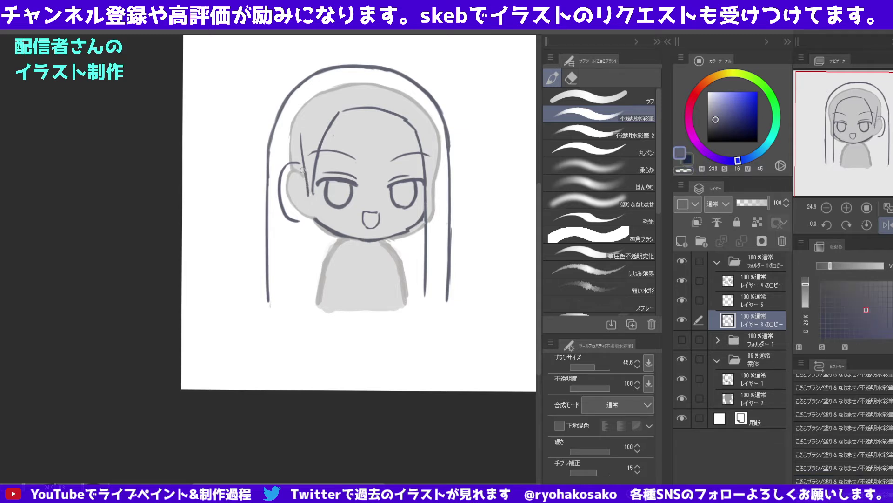
pyautogui.hotkey('ctrl', 'z')
pyautogui.moveTo(302, 163)
pyautogui.mouseDown()
pyautogui.moveTo(313, 205)
pyautogui.moveTo(297, 208)
pyautogui.mouseUp()
pyautogui.press('c')
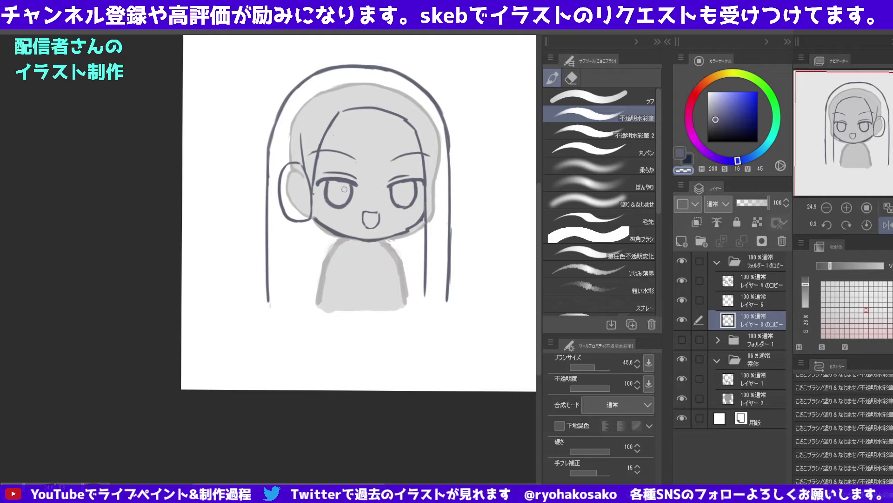
pyautogui.hotkey('ctrl', 'z')
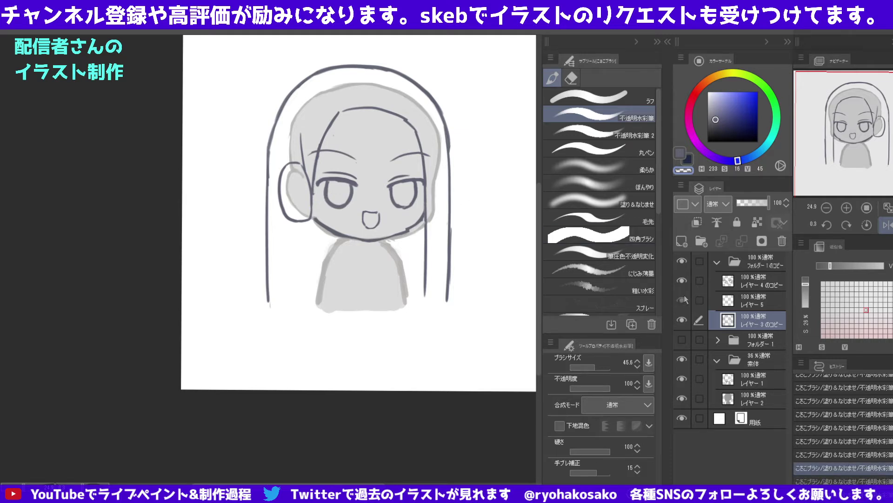
# On Layer 5, draw the curved ear cup outline beside the face and up the head.
pyautogui.click(683, 301)
pyautogui.hotkey('ctrl', 'z')
pyautogui.hotkey('ctrl', 'z')
pyautogui.hotkey('ctrl', 'z')
pyautogui.hotkey('ctrl', 'z')
pyautogui.hotkey('ctrl', 'z')
pyautogui.hotkey('ctrl', 'z')
pyautogui.hotkey('ctrl', 'z')
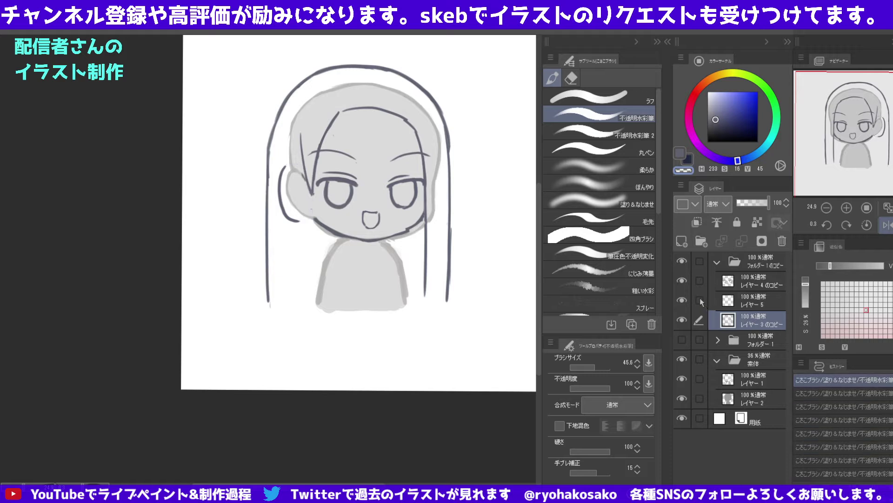
pyautogui.click(749, 303)
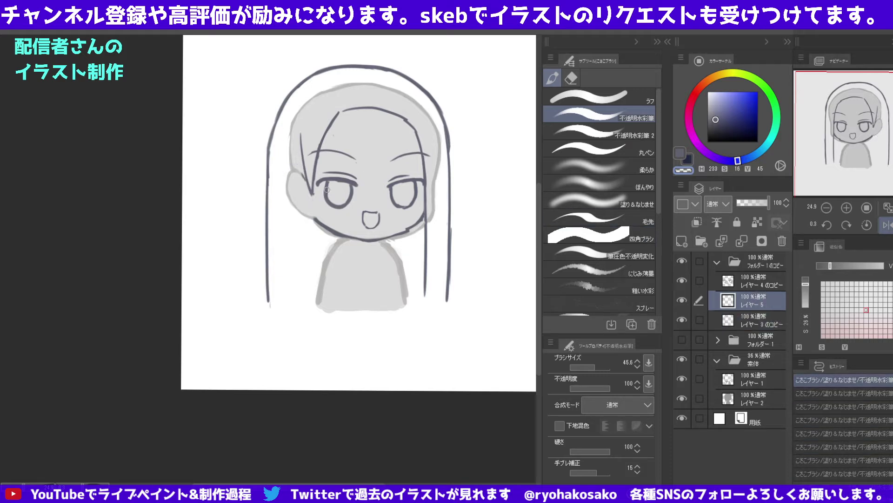
pyautogui.moveTo(299, 167); pyautogui.dragTo(301, 174)
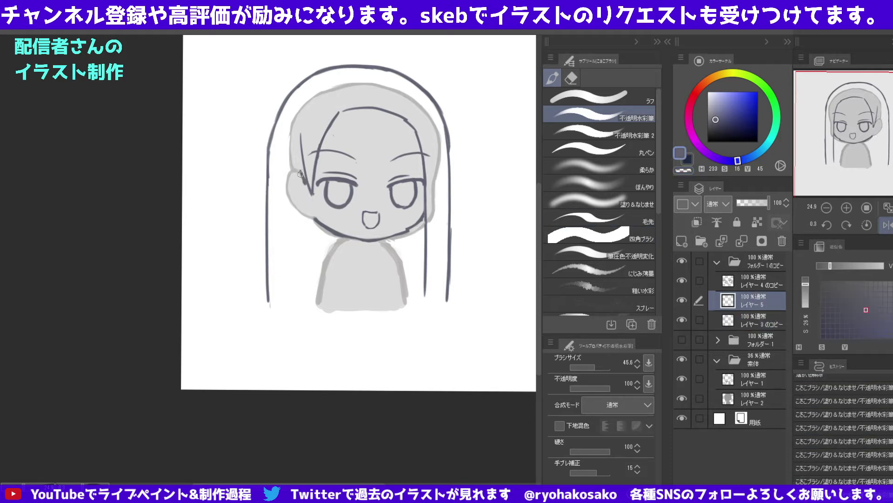
pyautogui.press('c')
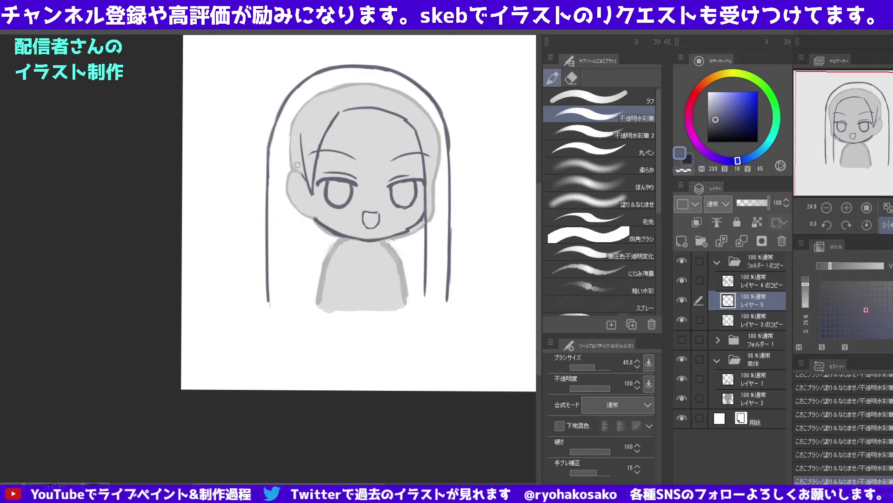
pyautogui.moveTo(302, 164)
pyautogui.mouseDown()
pyautogui.moveTo(282, 180)
pyautogui.moveTo(284, 211)
pyautogui.mouseUp()
pyautogui.hotkey('ctrl', 'z')
pyautogui.moveTo(285, 167)
pyautogui.mouseDown()
pyautogui.moveTo(290, 217)
pyautogui.moveTo(313, 216)
pyautogui.moveTo(298, 221)
pyautogui.mouseUp()
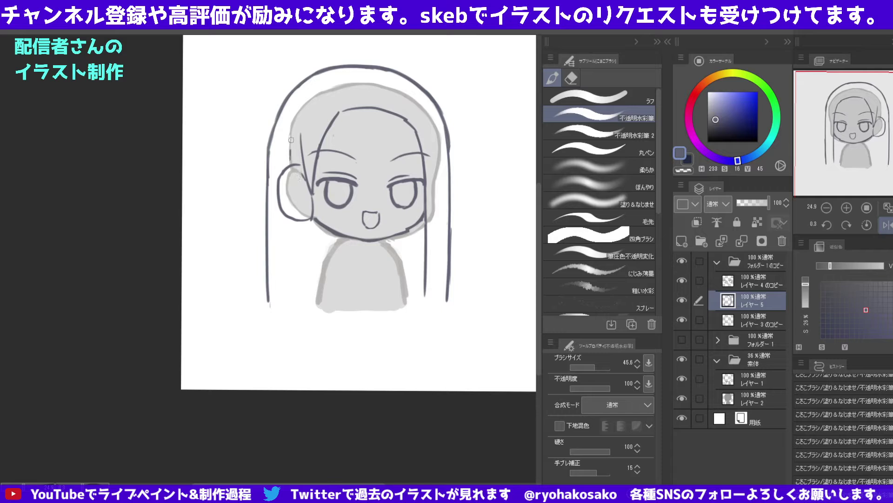
pyautogui.moveTo(298, 162); pyautogui.dragTo(294, 116)
pyautogui.hotkey('ctrl', 'z')
pyautogui.moveTo(287, 165); pyautogui.dragTo(300, 119)
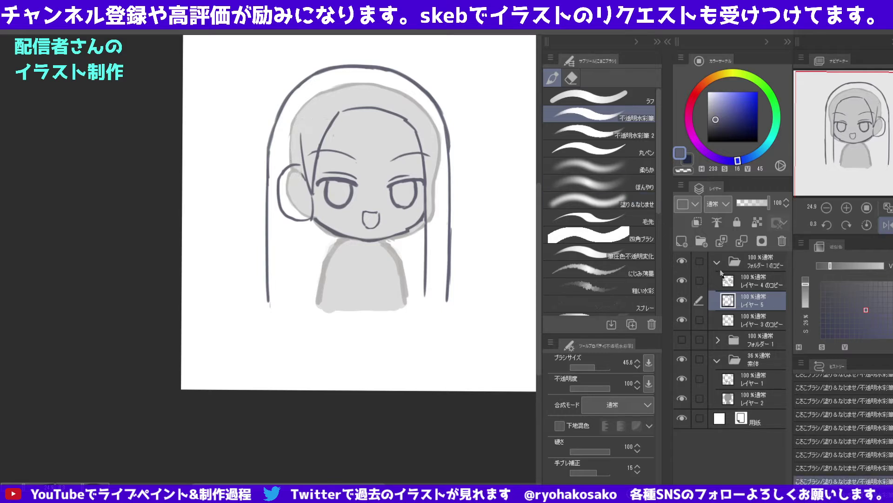
# Fade the Layer 4 copy and Layer 3 copy hair line layers to 31% opacity, then return to Layer 5.
pyautogui.click(754, 280)
pyautogui.click(699, 319)
pyautogui.moveTo(767, 203); pyautogui.dragTo(748, 203)
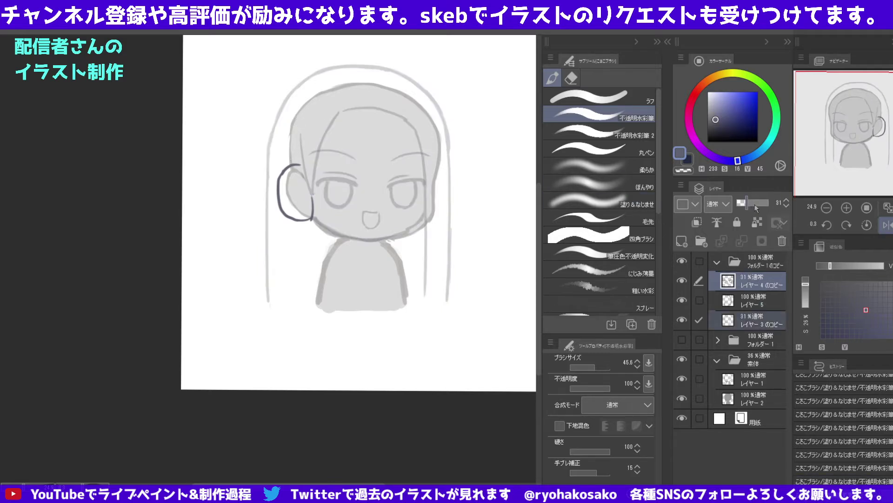
pyautogui.click(745, 299)
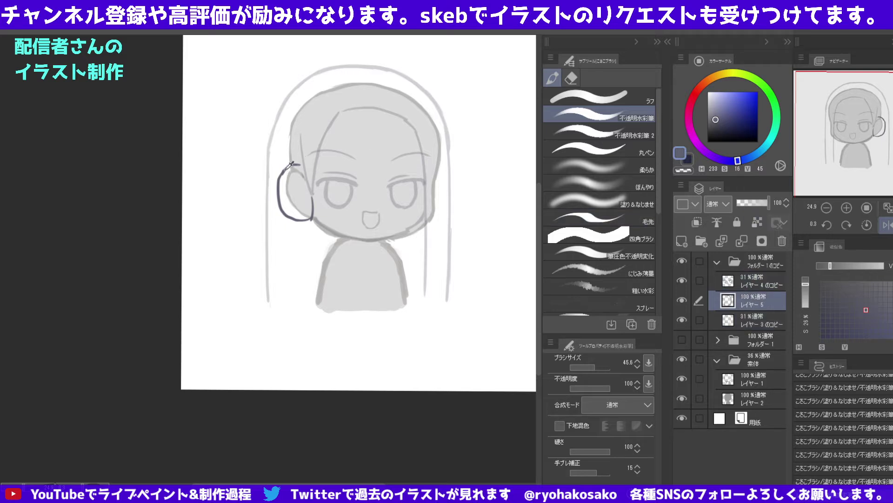
# Try headphone band strokes down the left head outline, undoing the rejected ones.
pyautogui.moveTo(292, 166)
pyautogui.mouseDown()
pyautogui.moveTo(294, 141)
pyautogui.moveTo(296, 206)
pyautogui.moveTo(294, 170)
pyautogui.mouseUp()
pyautogui.hotkey('ctrl', 'z')
pyautogui.hotkey('ctrl', 'z')
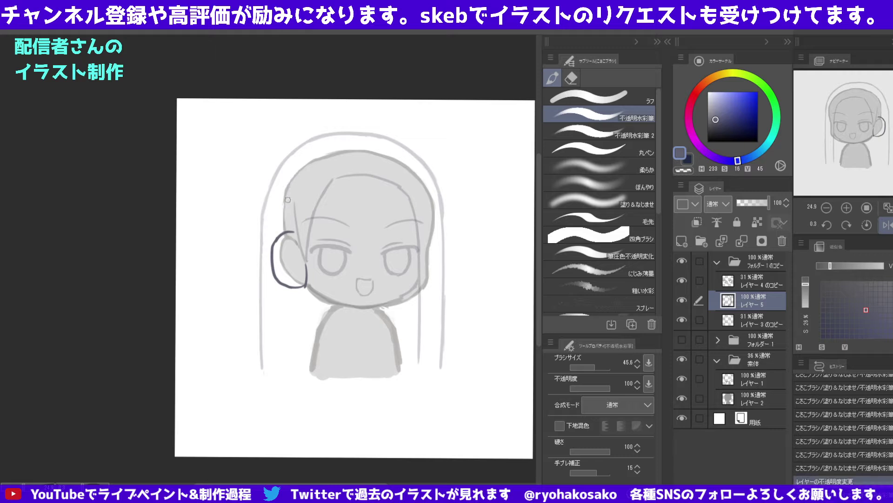
pyautogui.click(281, 216)
pyautogui.moveTo(281, 232); pyautogui.dragTo(303, 151)
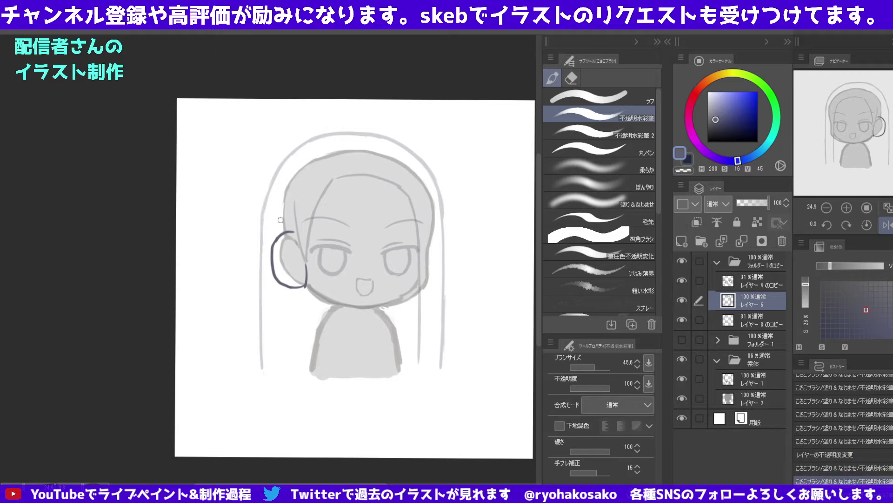
pyautogui.moveTo(280, 226)
pyautogui.mouseDown()
pyautogui.moveTo(321, 150)
pyautogui.moveTo(285, 233)
pyautogui.mouseUp()
pyautogui.hotkey('ctrl', 'z')
pyautogui.moveTo(303, 151); pyautogui.dragTo(278, 227)
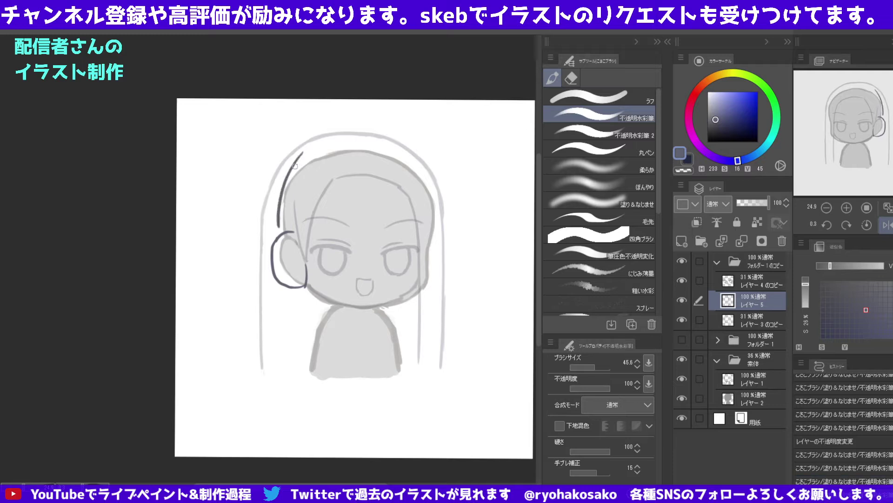
pyautogui.moveTo(301, 154); pyautogui.dragTo(362, 139)
pyautogui.hotkey('ctrl', 'z')
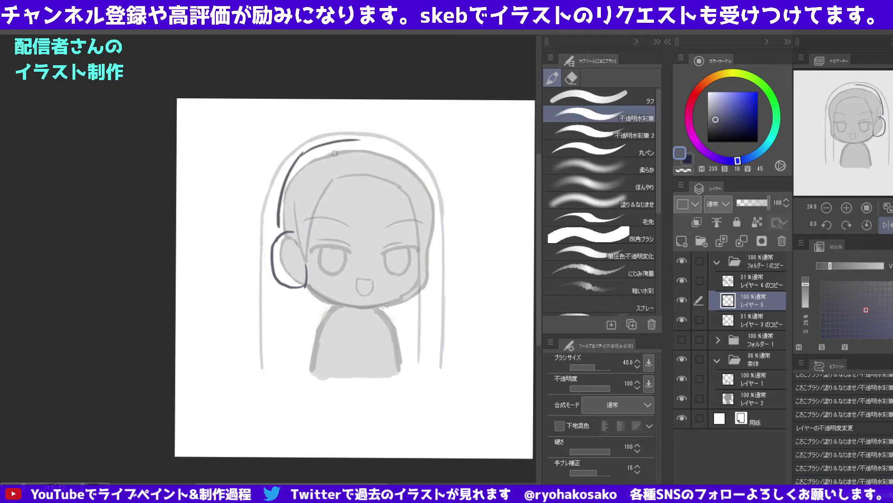
pyautogui.hotkey('ctrl', 'z')
pyautogui.moveTo(290, 162); pyautogui.dragTo(275, 223)
pyautogui.hotkey('ctrl', 'z')
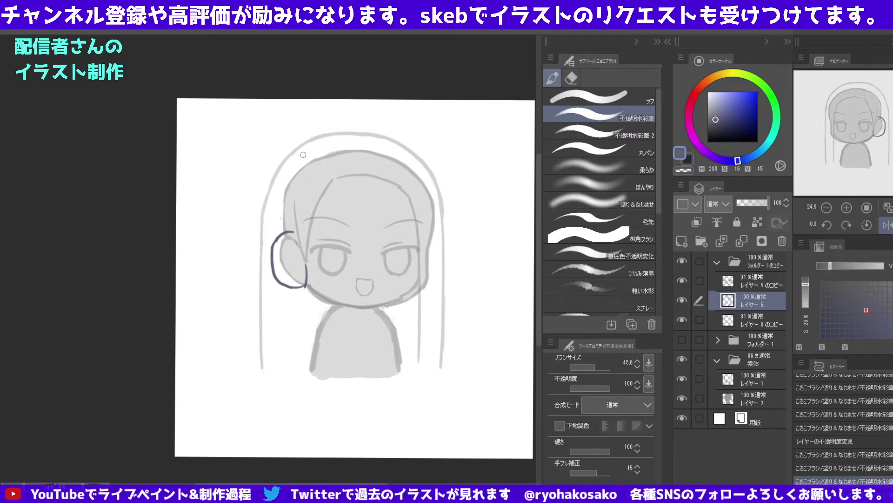
# Redraw the band down the upper-left head and along the top, retrying the top stroke.
pyautogui.moveTo(303, 154); pyautogui.dragTo(279, 230)
pyautogui.moveTo(302, 153); pyautogui.dragTo(360, 140)
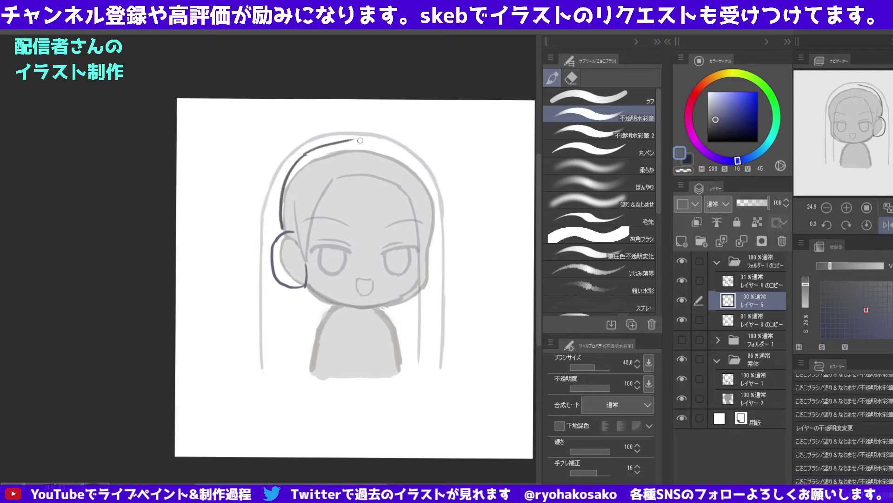
pyautogui.hotkey('ctrl', 'z')
pyautogui.moveTo(305, 155); pyautogui.dragTo(394, 152)
pyautogui.hotkey('ctrl', 'z')
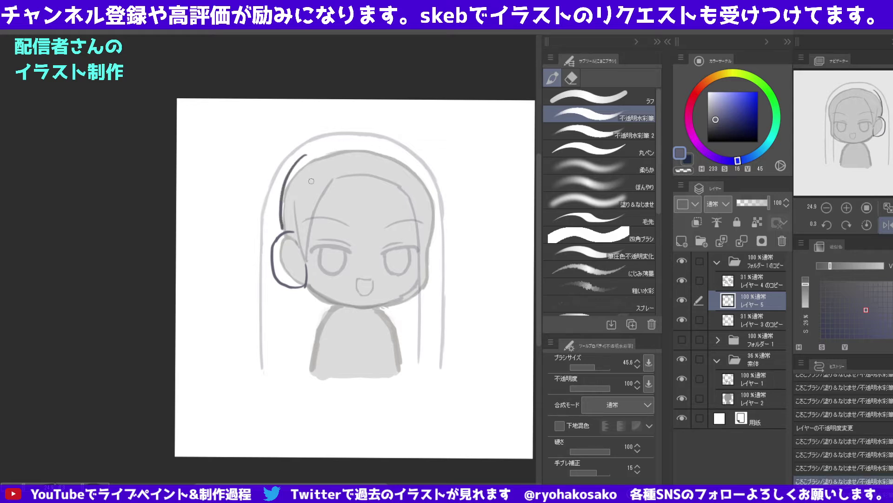
pyautogui.hotkey('ctrl', 'z')
pyautogui.moveTo(299, 158); pyautogui.dragTo(281, 230)
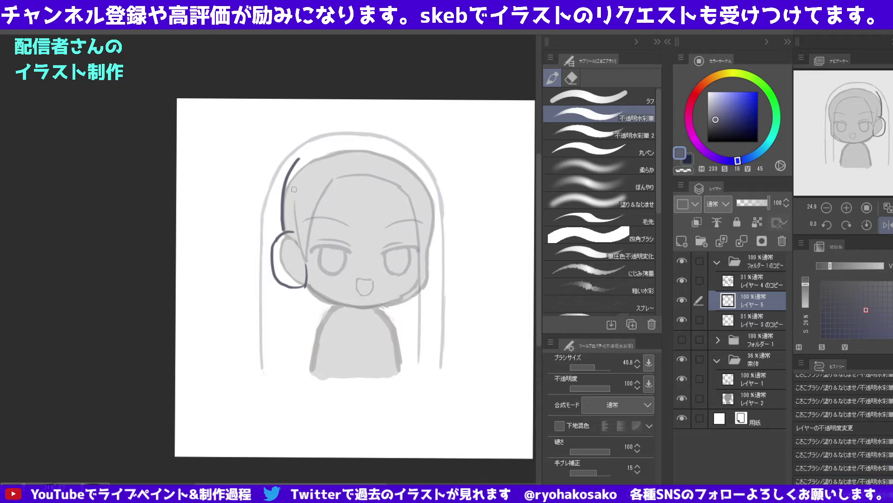
pyautogui.moveTo(302, 155); pyautogui.dragTo(367, 140)
pyautogui.hotkey('ctrl', 'z')
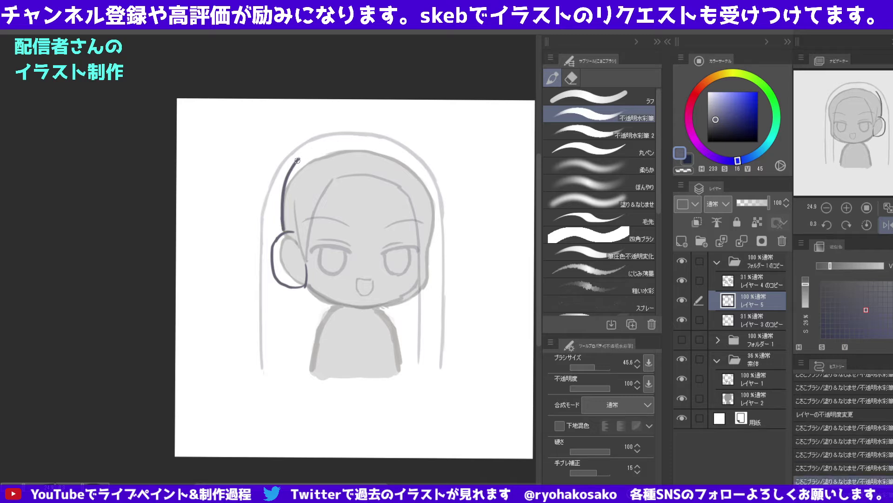
pyautogui.moveTo(297, 160); pyautogui.dragTo(349, 141)
pyautogui.hotkey('ctrl', 'z')
# Erase the band's top-left end with the transparent colour and retry a rounder headband arc.
pyautogui.press('c')
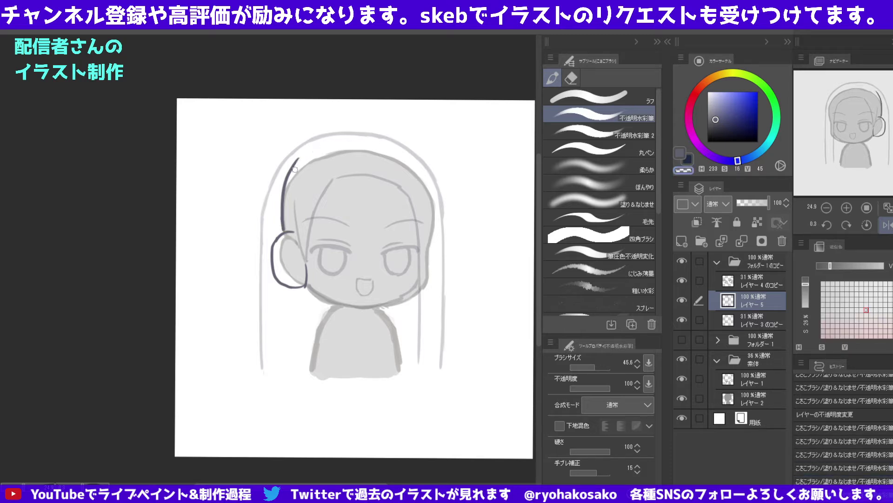
pyautogui.moveTo(294, 170)
pyautogui.mouseDown()
pyautogui.moveTo(285, 179)
pyautogui.moveTo(307, 154)
pyautogui.moveTo(358, 138)
pyautogui.moveTo(413, 162)
pyautogui.mouseUp()
pyautogui.press('c')
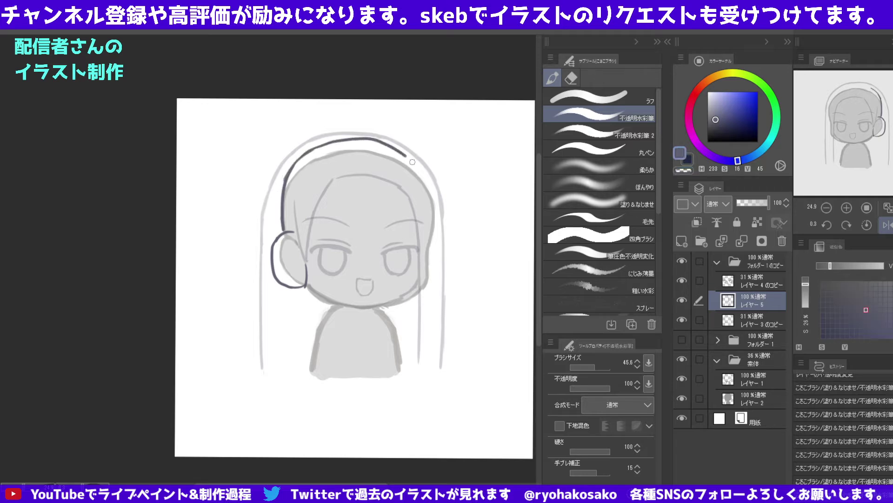
pyautogui.hotkey('ctrl', 'z')
pyautogui.moveTo(305, 156)
pyautogui.mouseDown()
pyautogui.moveTo(372, 142)
pyautogui.moveTo(413, 173)
pyautogui.mouseUp()
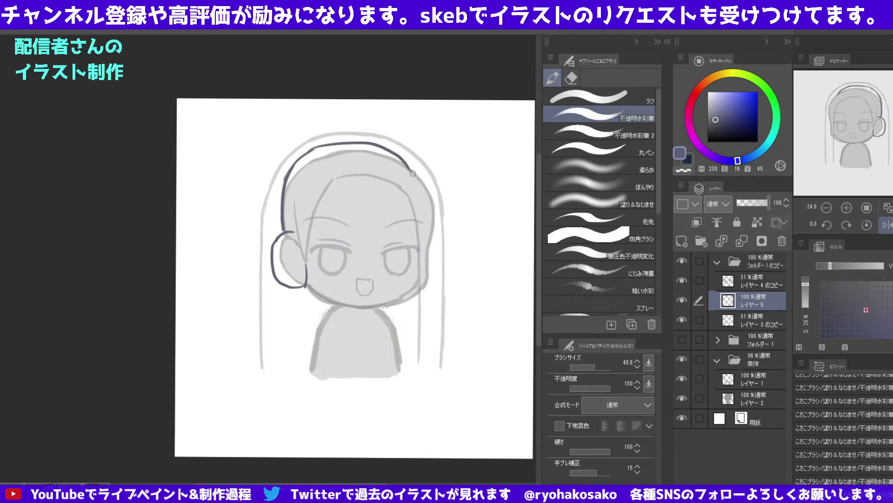
pyautogui.hotkey('ctrl', 'z')
pyautogui.hotkey('ctrl', 'z')
pyautogui.moveTo(316, 150)
pyautogui.mouseDown()
pyautogui.moveTo(286, 173)
pyautogui.moveTo(281, 204)
pyautogui.mouseUp()
# On a rotated canvas, ink the left-side headphone band arc, retrying each attempt.
pyautogui.hotkey('ctrl', 'z')
pyautogui.moveTo(381, 146)
pyautogui.mouseDown()
pyautogui.moveTo(352, 100)
pyautogui.moveTo(360, 173)
pyautogui.moveTo(320, 233)
pyautogui.mouseUp()
pyautogui.hotkey('ctrl', 'z')
pyautogui.moveTo(365, 170); pyautogui.dragTo(319, 248)
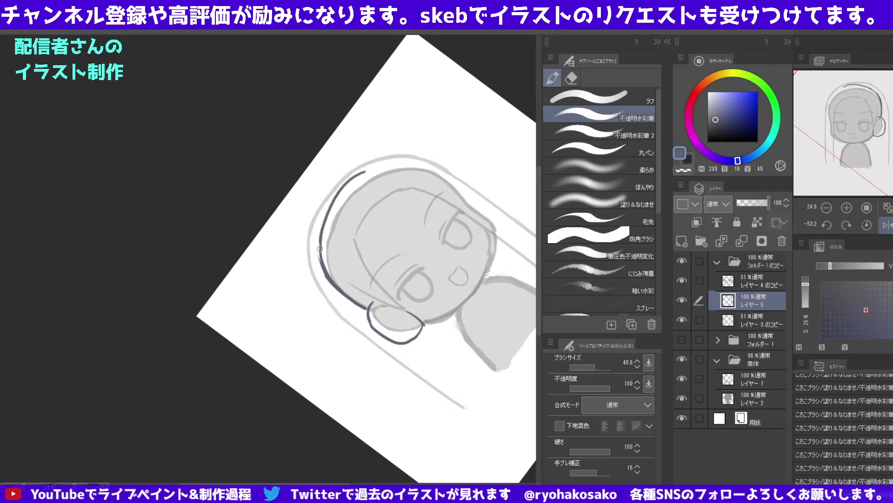
pyautogui.moveTo(369, 159); pyautogui.dragTo(342, 186)
pyautogui.hotkey('ctrl', 'z')
pyautogui.moveTo(321, 240); pyautogui.dragTo(345, 195)
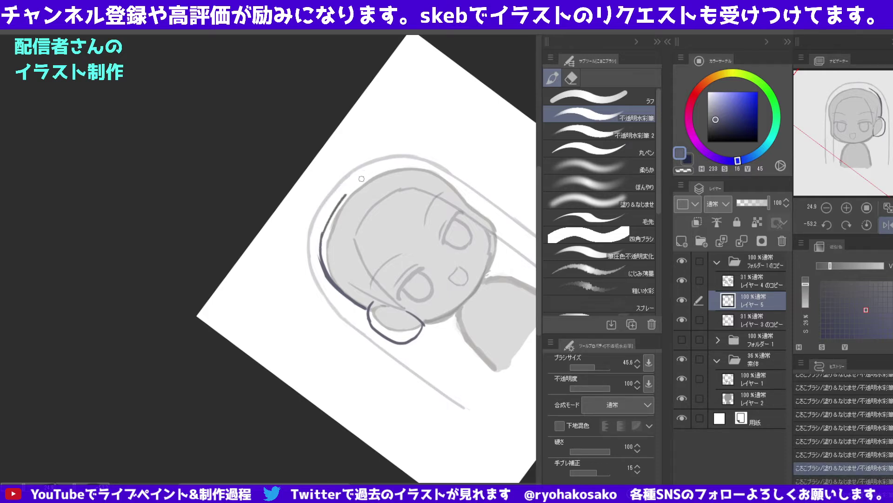
pyautogui.hotkey('ctrl', 'z')
pyautogui.moveTo(318, 247)
pyautogui.mouseDown()
pyautogui.moveTo(335, 198)
pyautogui.moveTo(325, 277)
pyautogui.mouseUp()
pyautogui.hotkey('ctrl', 'z')
pyautogui.hotkey('ctrl', 'z')
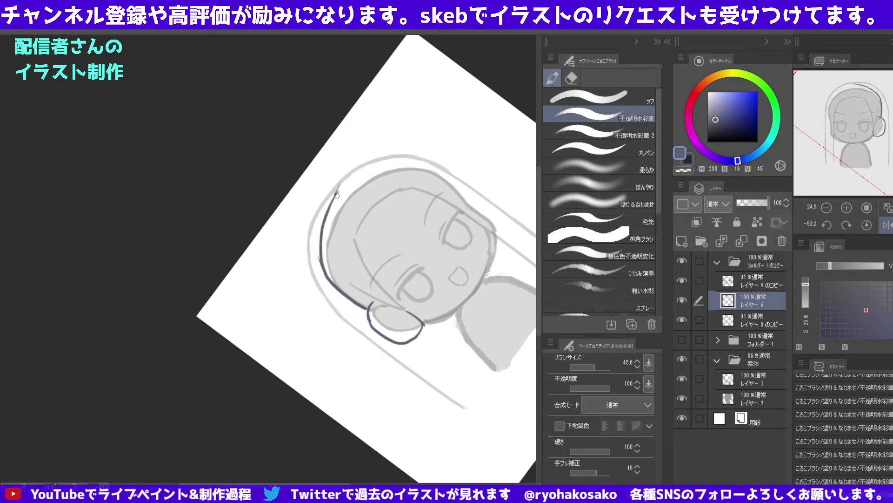
# Extend the band arc up over the head and along the left hair, then level the canvas.
pyautogui.moveTo(337, 195); pyautogui.dragTo(380, 167)
pyautogui.hotkey('ctrl', 'z')
pyautogui.moveTo(332, 197)
pyautogui.mouseDown()
pyautogui.moveTo(405, 162)
pyautogui.moveTo(439, 173)
pyautogui.mouseUp()
pyautogui.moveTo(356, 179); pyautogui.dragTo(323, 228)
pyautogui.hotkey('ctrl', 'z')
pyautogui.moveTo(352, 178); pyautogui.dragTo(325, 219)
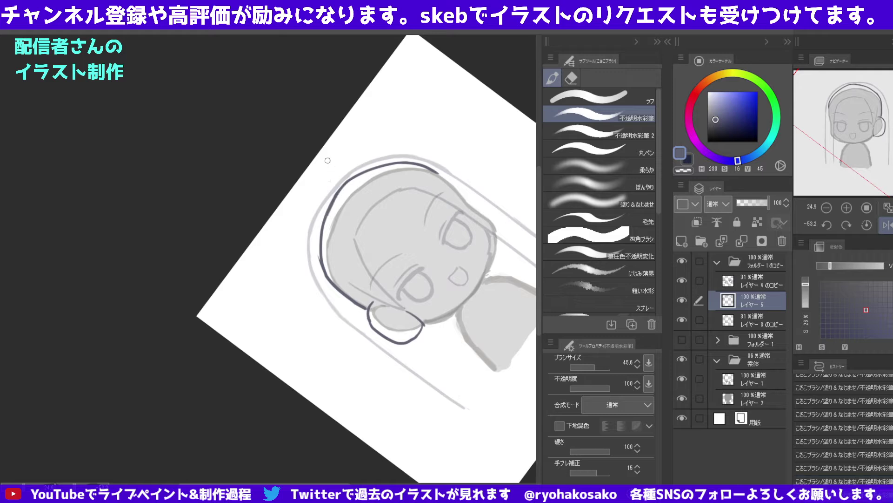
pyautogui.moveTo(328, 161); pyautogui.dragTo(385, 244)
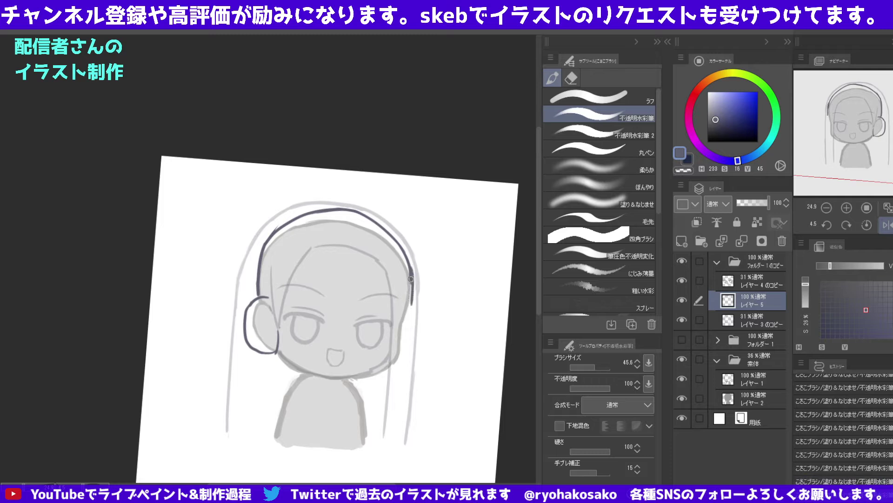
# Draw the right earcup line down from the headphone beside the cheek, retrying until it curves right.
pyautogui.moveTo(412, 285)
pyautogui.mouseDown()
pyautogui.moveTo(408, 262)
pyautogui.moveTo(405, 302)
pyautogui.mouseUp()
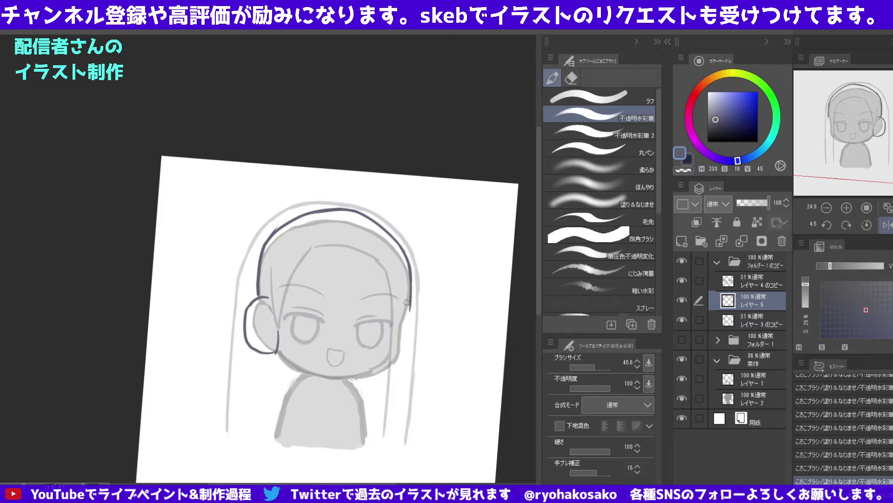
pyautogui.press('c')
pyautogui.press('c')
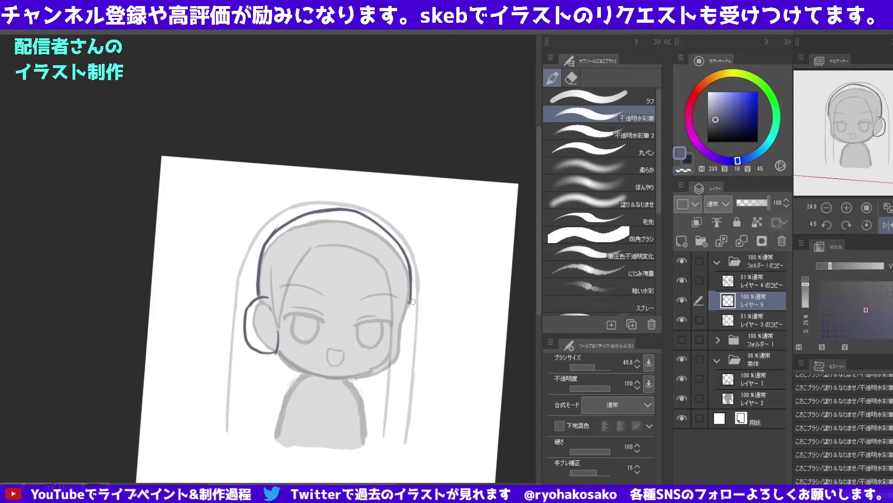
pyautogui.moveTo(419, 310); pyautogui.dragTo(401, 361)
pyautogui.hotkey('ctrl', 'z')
pyautogui.hotkey('ctrl', 'z')
pyautogui.moveTo(419, 310); pyautogui.dragTo(405, 362)
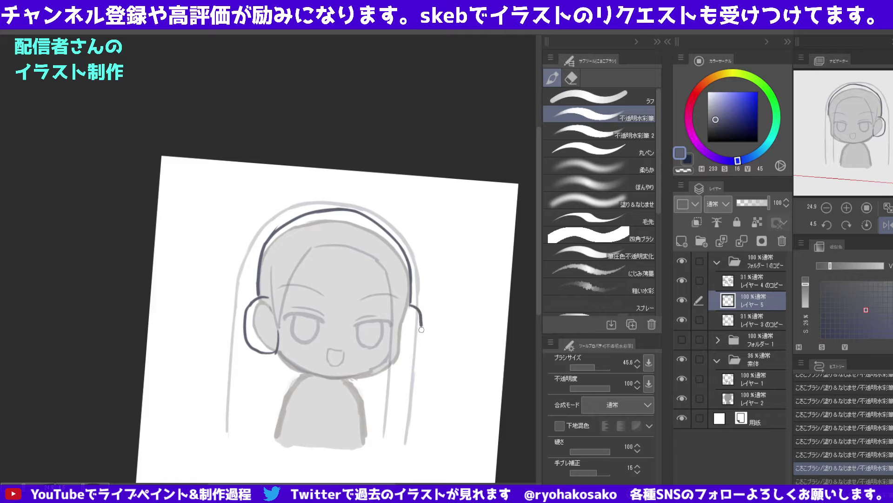
pyautogui.hotkey('ctrl', 'z')
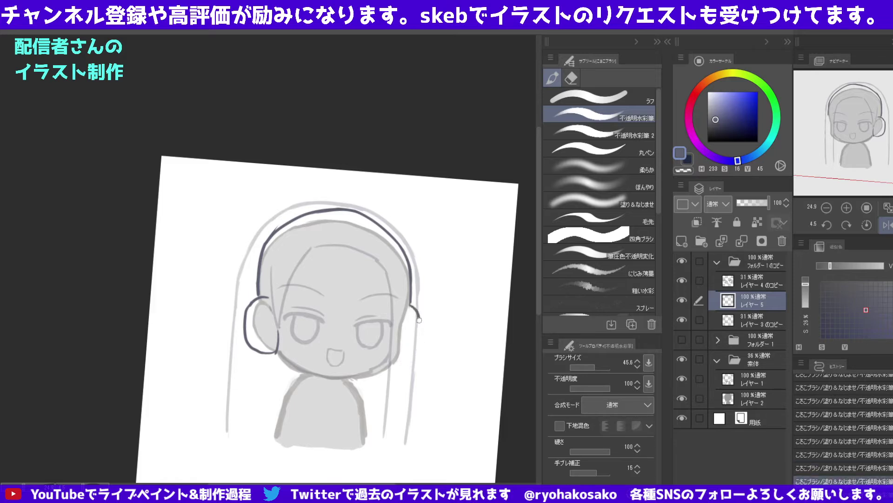
pyautogui.moveTo(419, 321); pyautogui.dragTo(391, 365)
pyautogui.hotkey('ctrl', 'z')
pyautogui.moveTo(419, 313); pyautogui.dragTo(398, 363)
pyautogui.hotkey('ctrl', 'z')
pyautogui.moveTo(418, 312); pyautogui.dragTo(416, 339)
pyautogui.hotkey('ctrl', 'z')
pyautogui.moveTo(414, 309)
pyautogui.mouseDown()
pyautogui.moveTo(418, 335)
pyautogui.moveTo(408, 361)
pyautogui.moveTo(400, 352)
pyautogui.mouseUp()
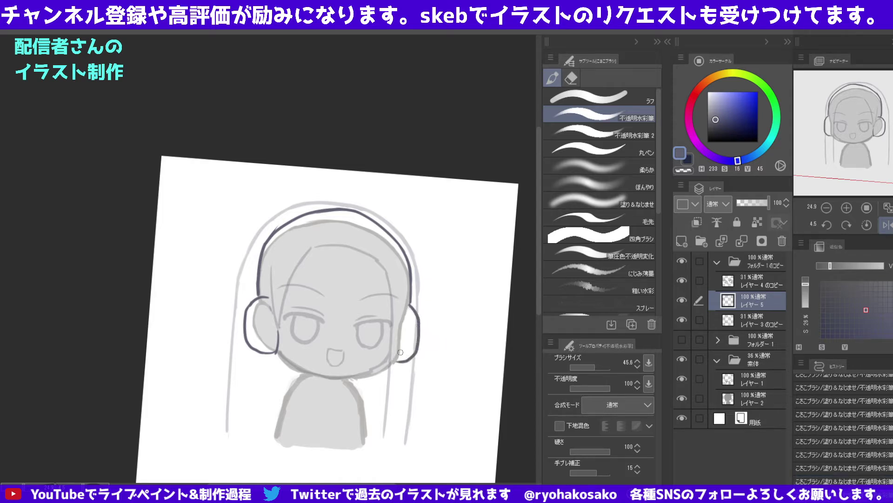
# Recentre the drawing and test a left headband line and a top erase, undoing both.
pyautogui.scroll(-3, 414, 334)
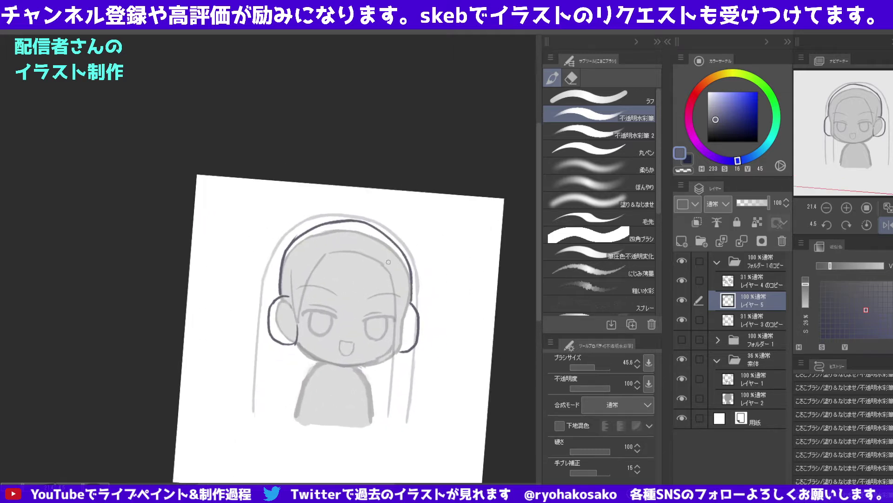
pyautogui.scroll(2, 413, 334)
pyautogui.moveTo(430, 301)
pyautogui.mouseDown()
pyautogui.moveTo(455, 232)
pyautogui.moveTo(404, 250)
pyautogui.mouseUp()
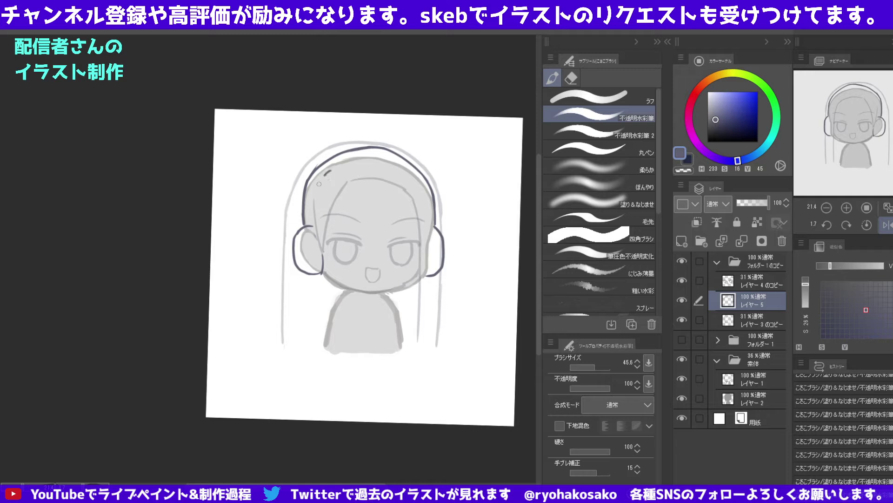
pyautogui.moveTo(331, 170); pyautogui.dragTo(317, 210)
pyautogui.hotkey('ctrl', 'z')
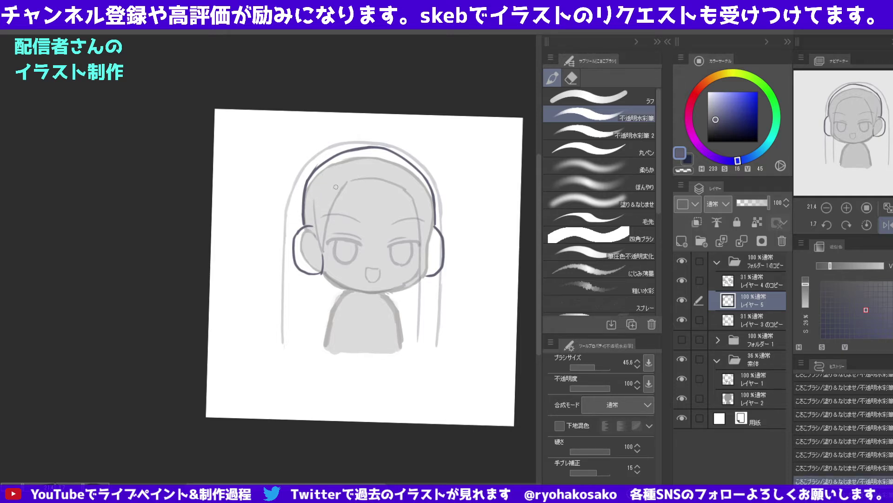
pyautogui.keyDown('alt'); pyautogui.click(367, 140); pyautogui.keyUp('alt')
pyautogui.moveTo(388, 145); pyautogui.dragTo(352, 149)
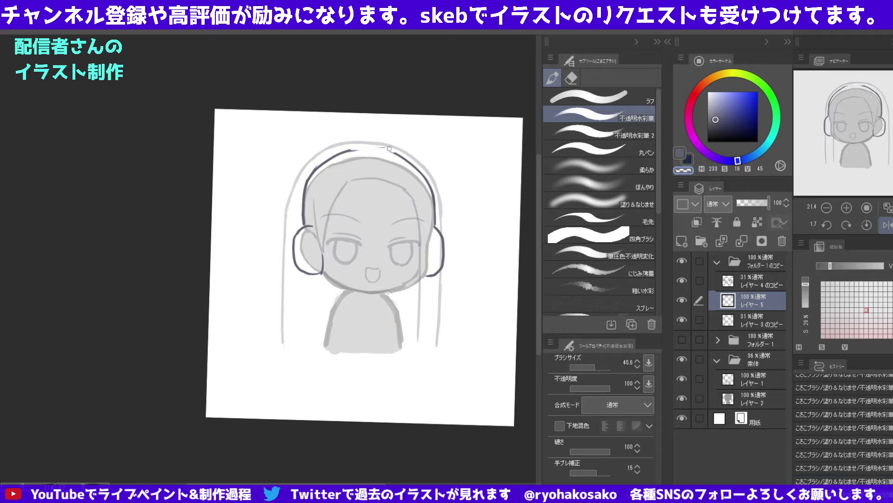
pyautogui.hotkey('ctrl', 'z')
pyautogui.hotkey('ctrl', 'z')
# On a tilted canvas, ink a dark stroke along the headband edge, then begin transforming the layer.
pyautogui.moveTo(436, 162); pyautogui.dragTo(328, 143)
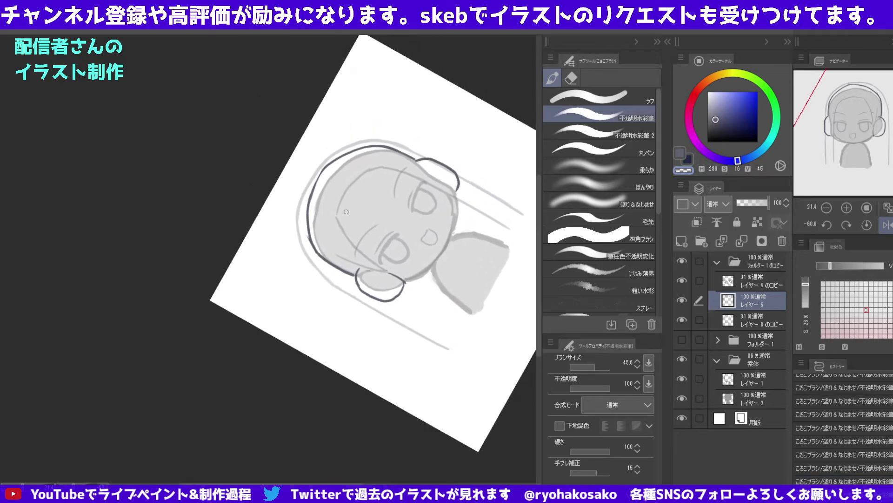
pyautogui.press('c')
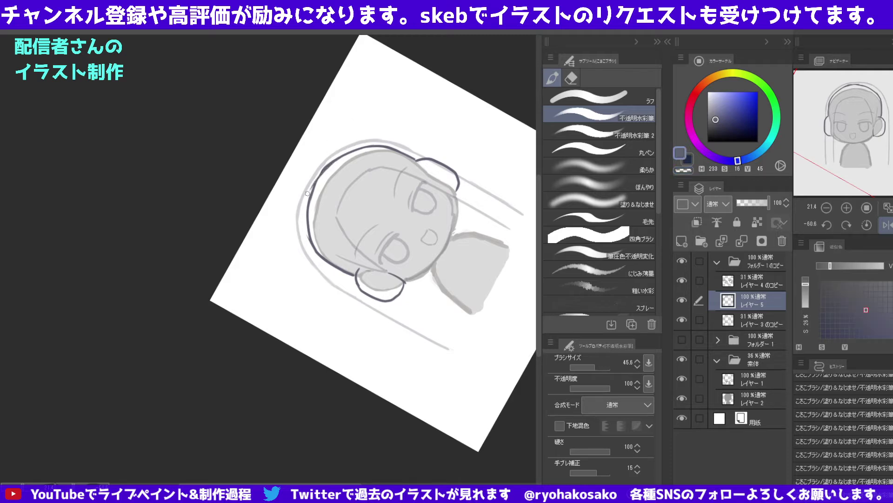
pyautogui.moveTo(308, 192); pyautogui.dragTo(341, 156)
pyautogui.press('c')
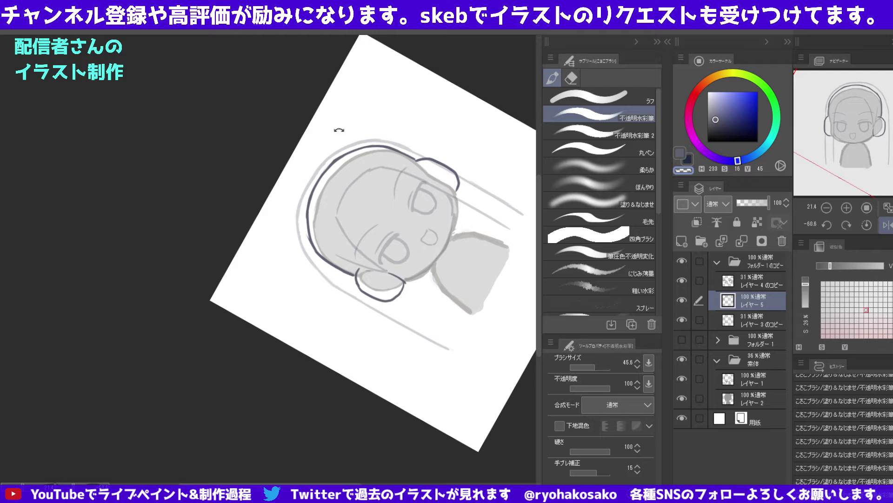
pyautogui.moveTo(340, 130)
pyautogui.mouseDown()
pyautogui.moveTo(390, 250)
pyautogui.moveTo(386, 212)
pyautogui.mouseUp()
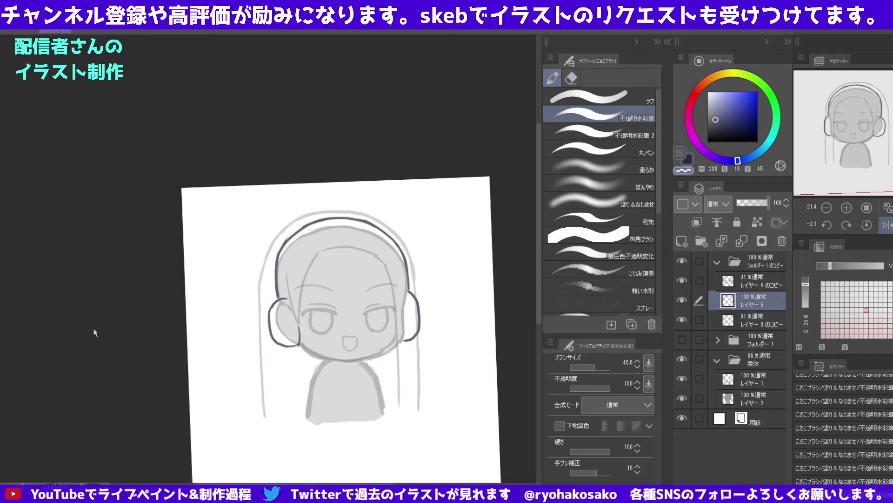
pyautogui.hotkey('ctrl', 't')
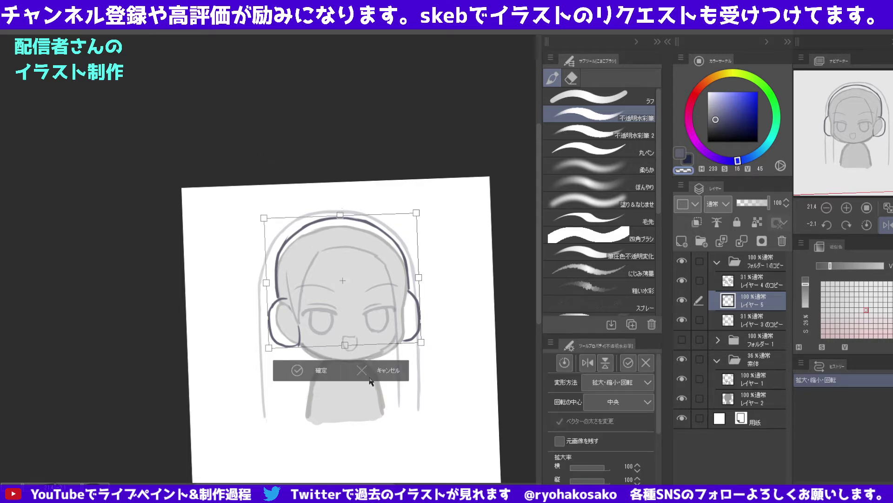
# Lasso the headband, widen it to about 107%, commit, and copy-paste the line art onto a new layer.
pyautogui.press('Return')
pyautogui.press('m')
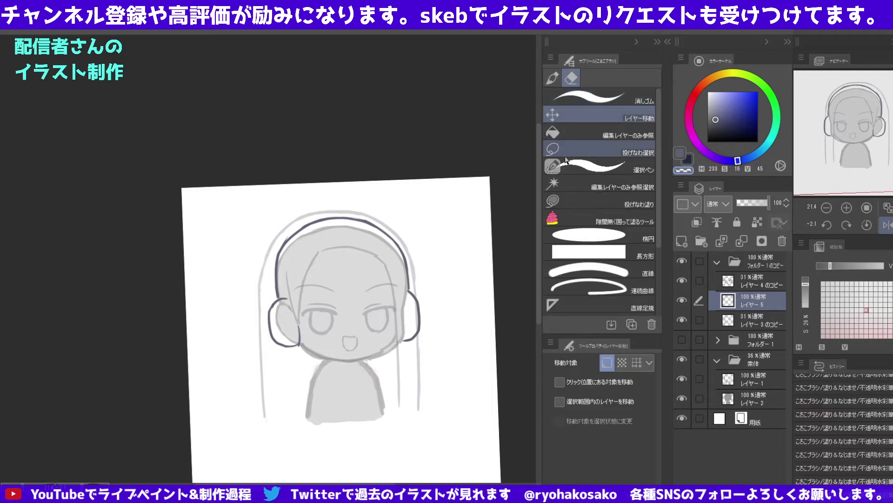
pyautogui.moveTo(303, 280)
pyautogui.mouseDown()
pyautogui.moveTo(419, 219)
pyautogui.moveTo(421, 280)
pyautogui.moveTo(317, 279)
pyautogui.mouseUp()
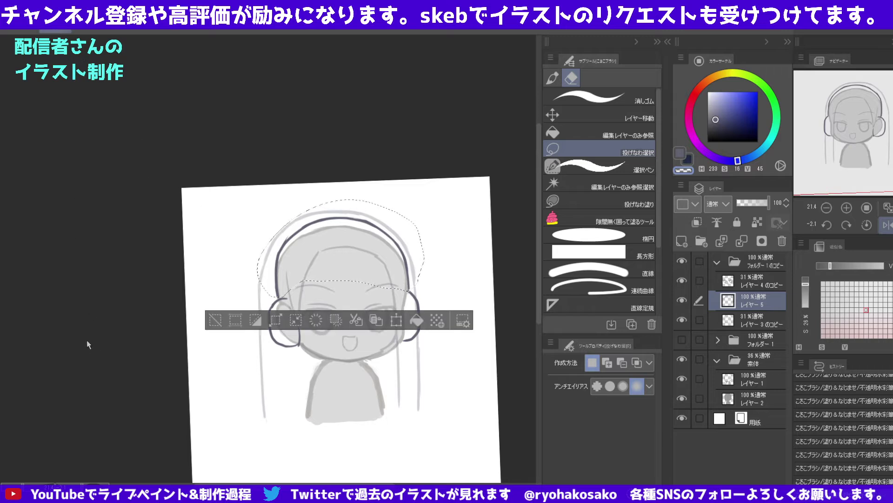
pyautogui.hotkey('ctrl', 'shift', 't')
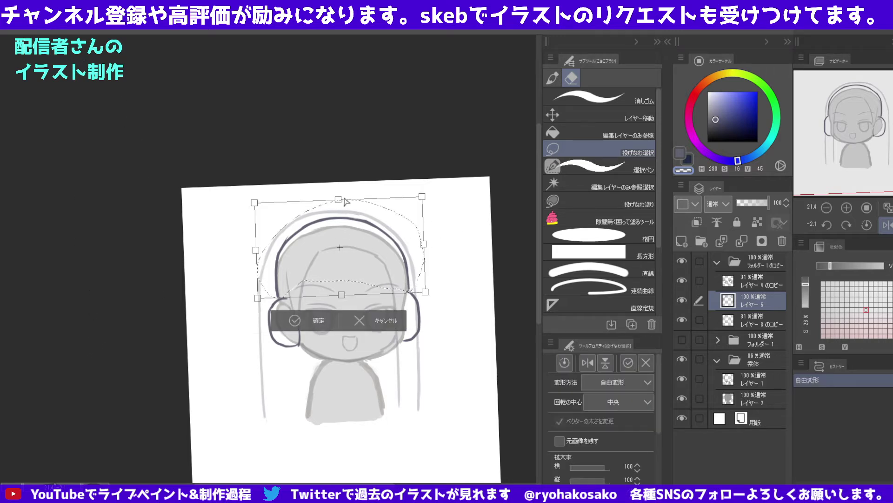
pyautogui.moveTo(340, 201); pyautogui.dragTo(340, 196)
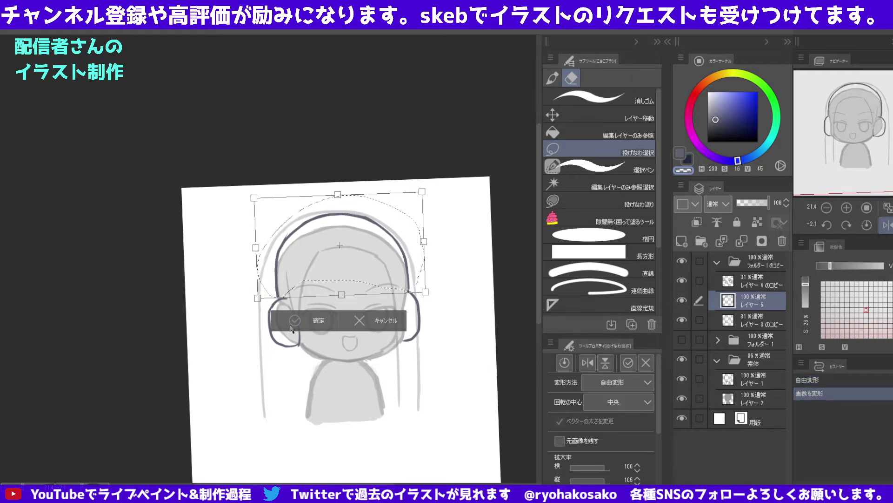
pyautogui.hotkey('ctrl', 'z')
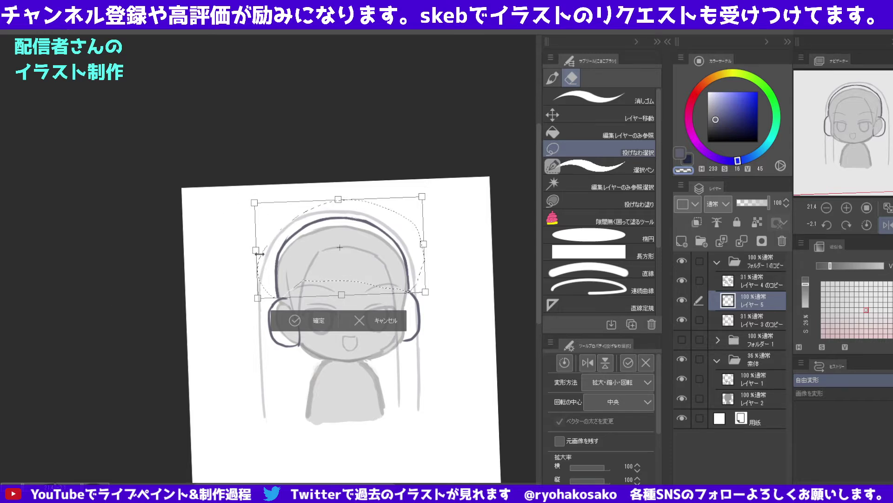
pyautogui.moveTo(255, 250); pyautogui.dragTo(251, 250)
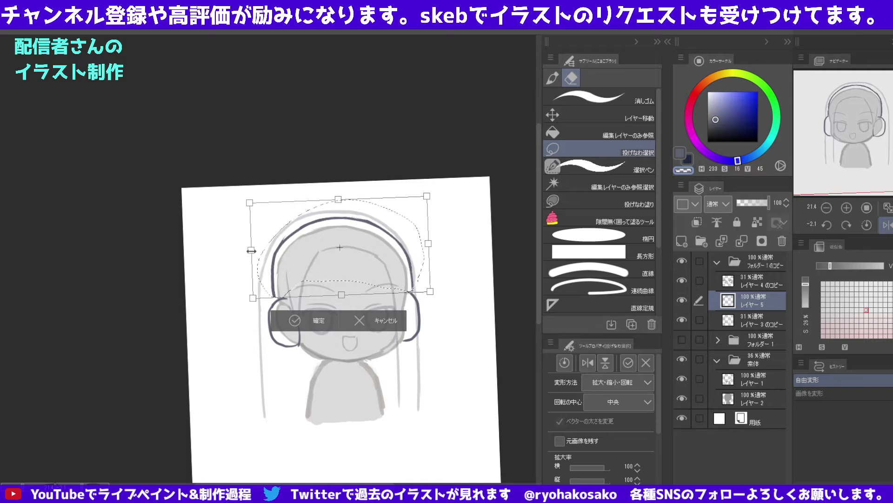
pyautogui.moveTo(252, 251); pyautogui.dragTo(250, 250)
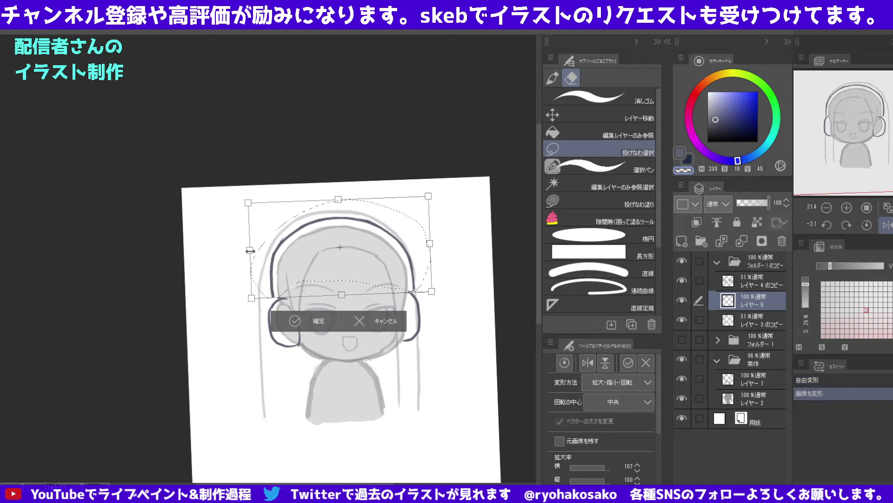
pyautogui.click(305, 321)
pyautogui.hotkey('ctrl', 'c')
pyautogui.hotkey('ctrl', 'v')
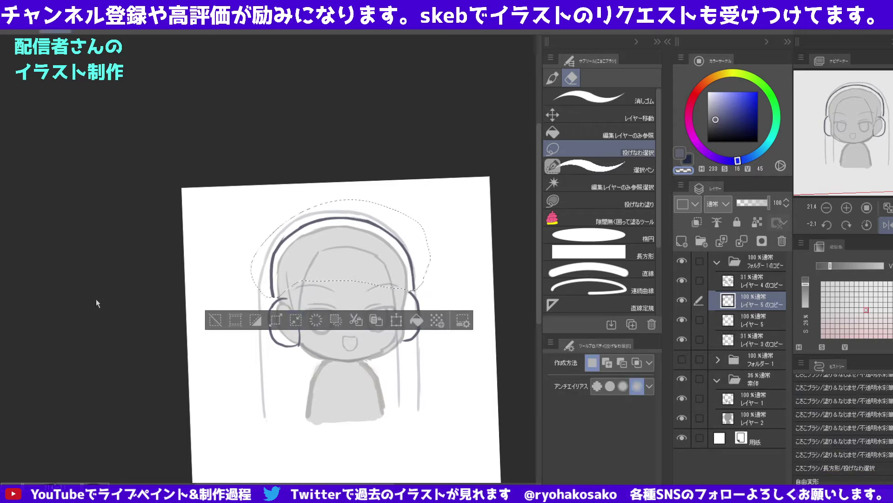
# Rescale the copied headband with aspect ratio locked, narrowing it to about 77% width, and commit.
pyautogui.hotkey('ctrl', 'shift', 't')
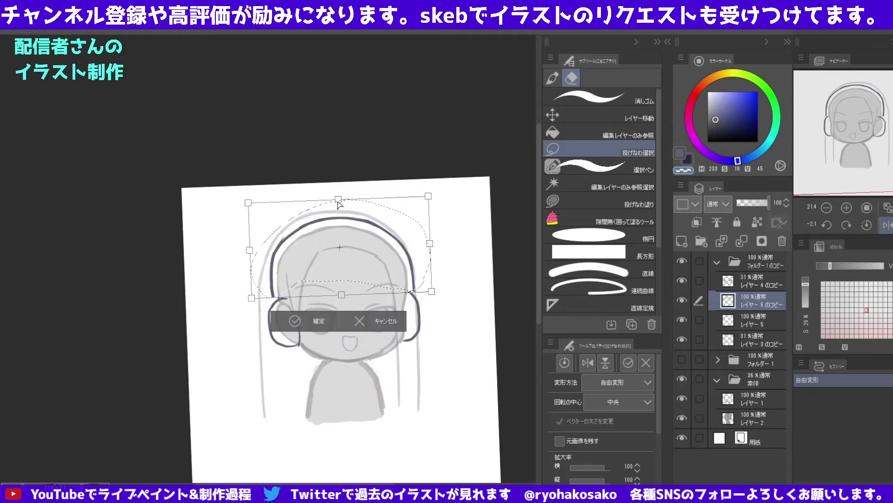
pyautogui.moveTo(338, 204); pyautogui.dragTo(338, 197)
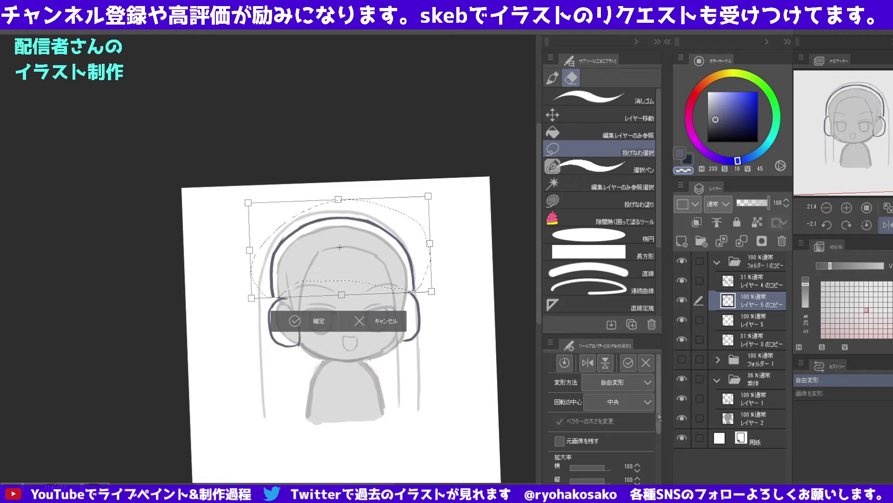
pyautogui.scroll(-2, 658, 416)
pyautogui.click(570, 452)
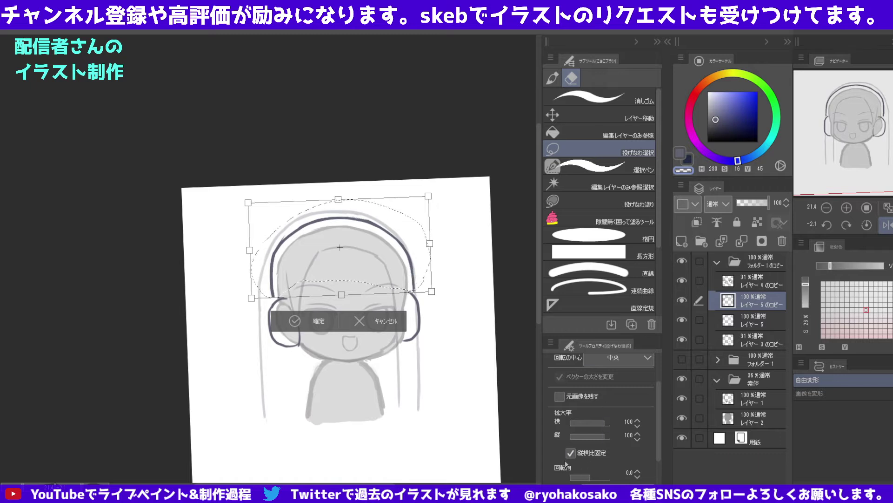
pyautogui.moveTo(338, 199); pyautogui.dragTo(339, 215)
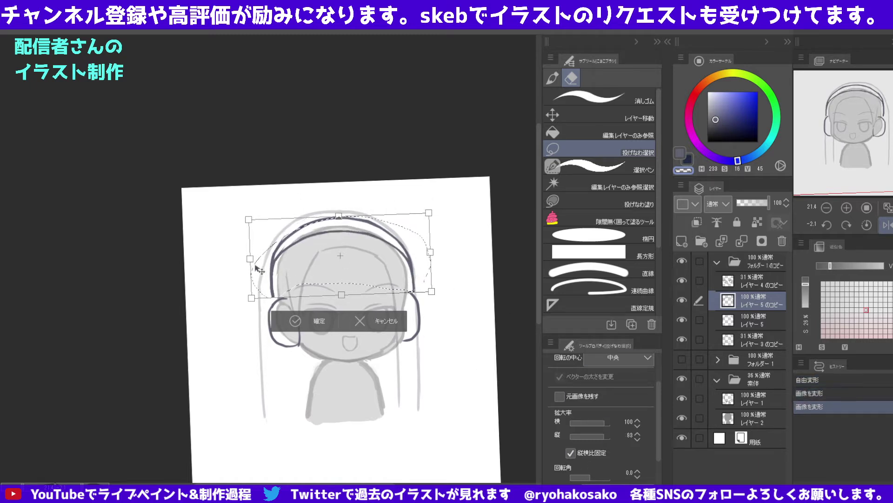
pyautogui.moveTo(250, 258); pyautogui.dragTo(269, 257)
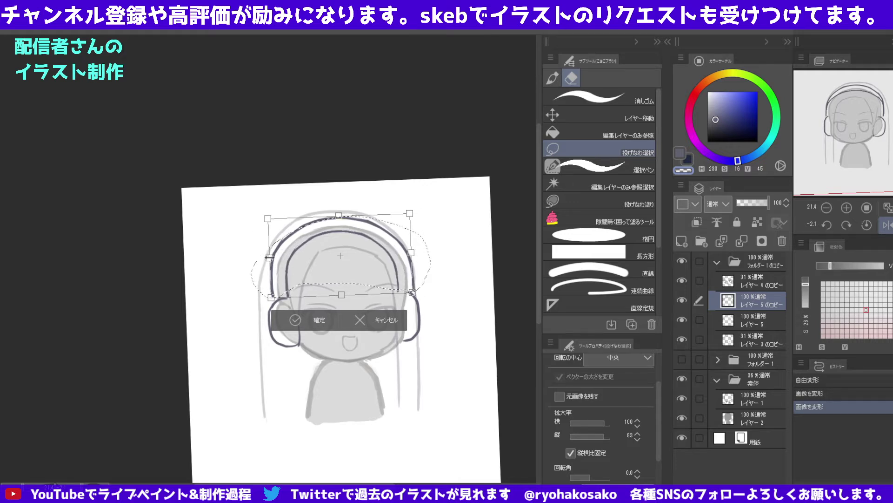
pyautogui.moveTo(269, 257); pyautogui.dragTo(271, 257)
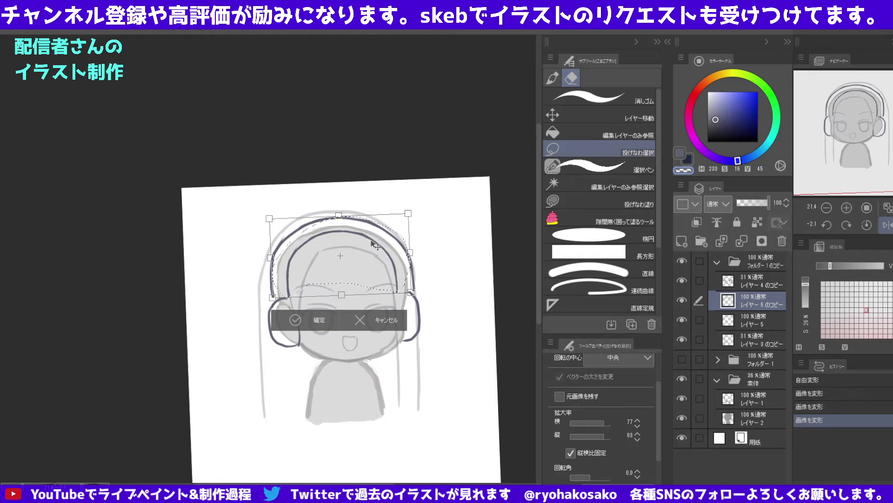
pyautogui.moveTo(410, 252); pyautogui.dragTo(417, 252)
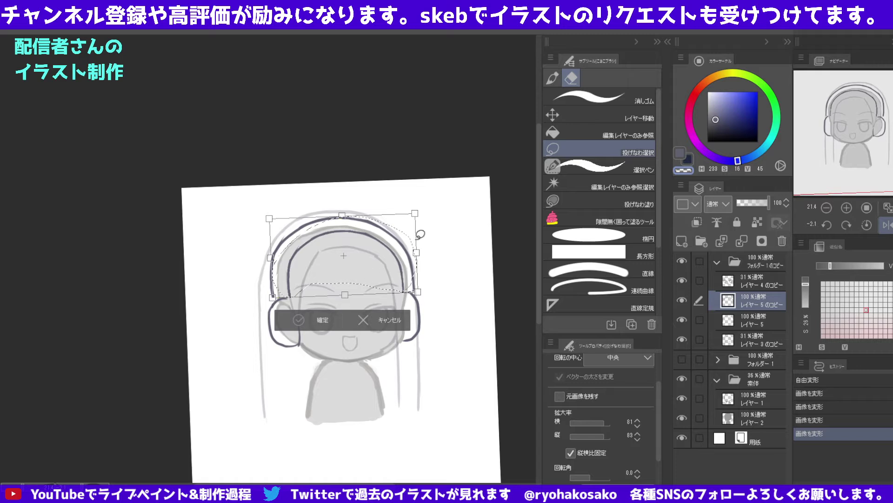
pyautogui.press('Return')
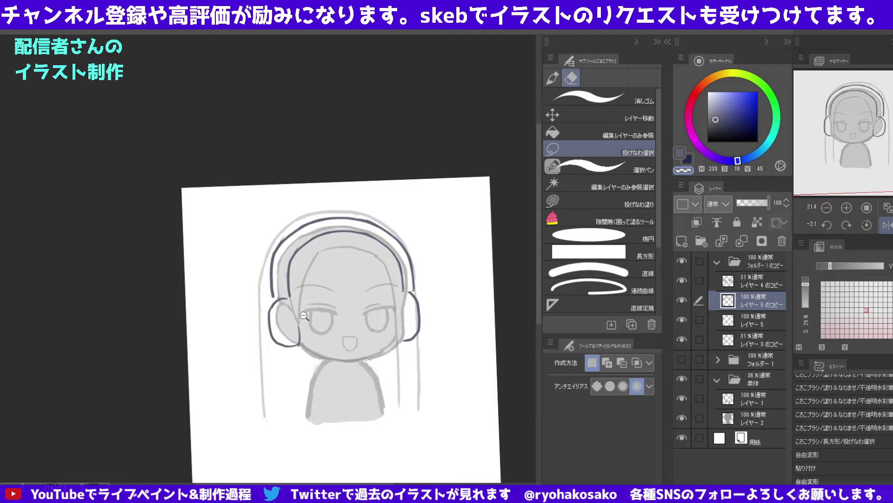
# Merge the original レイヤー 5 with the copy into a single headphone line layer.
pyautogui.scroll(1, 303, 315)
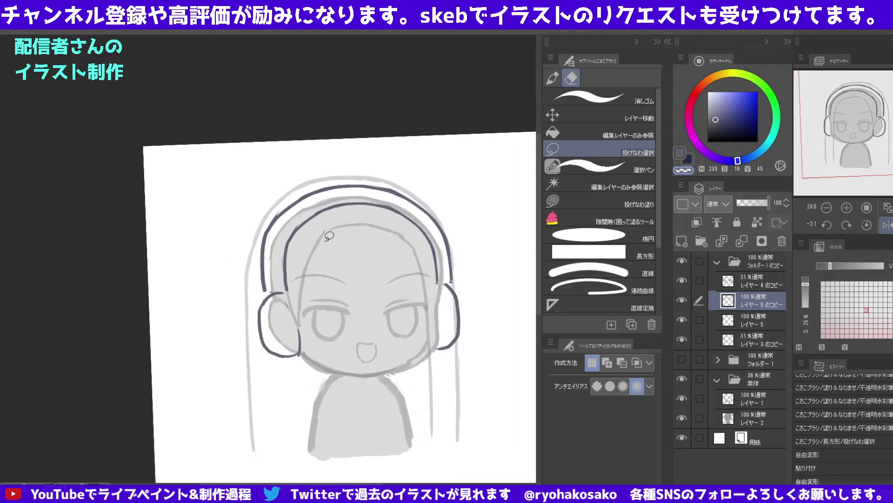
pyautogui.click(558, 80)
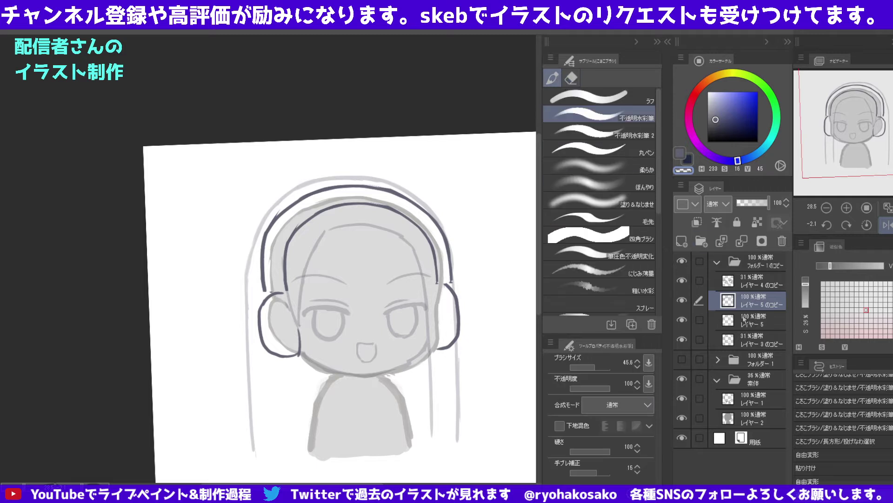
pyautogui.keyDown('ctrl'); pyautogui.click(744, 319); pyautogui.keyUp('ctrl')
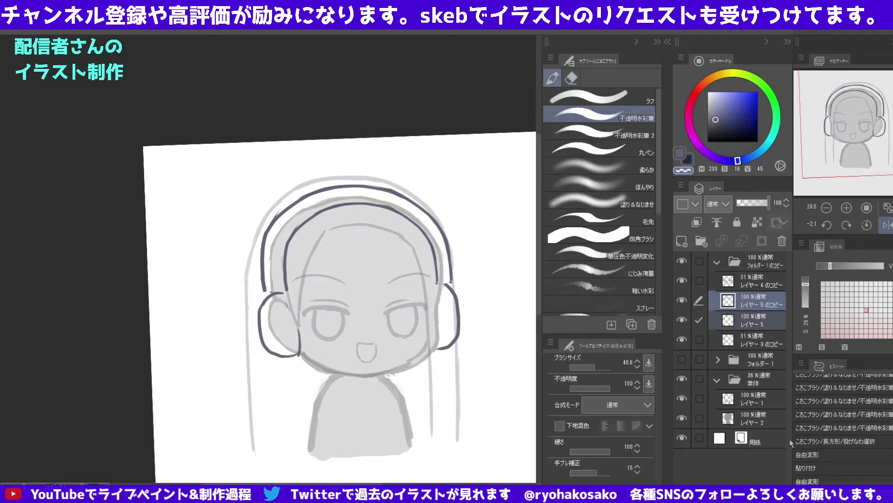
pyautogui.hotkey('shift', 'alt', 'e')
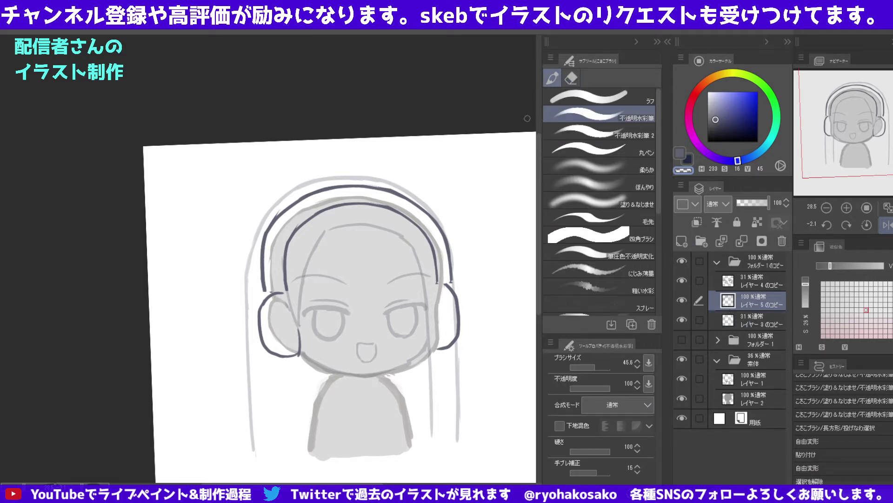
pyautogui.click(571, 78)
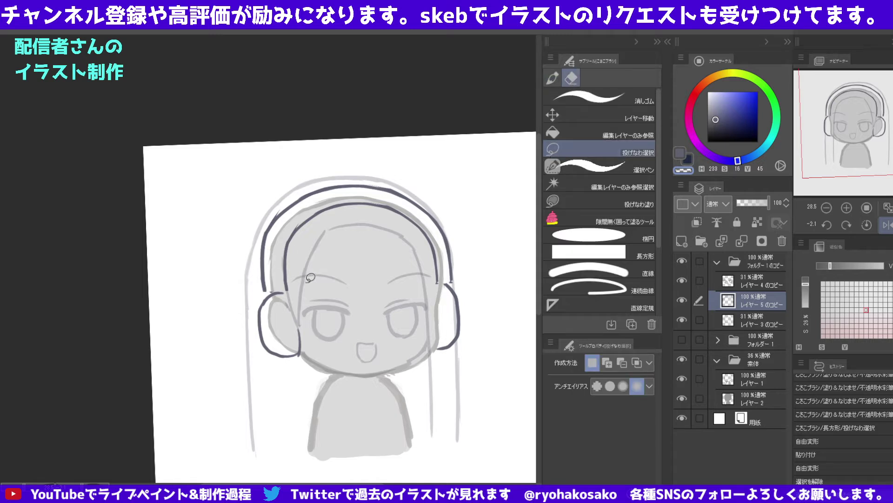
# Lasso the headband's top arc, scale it to 101% width, and commit the transform.
pyautogui.moveTo(308, 280); pyautogui.dragTo(463, 251)
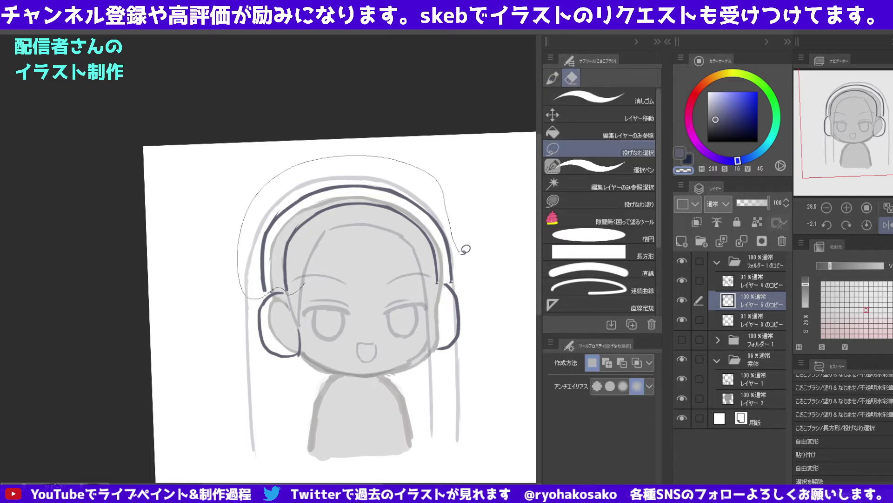
pyautogui.moveTo(466, 250); pyautogui.dragTo(316, 282)
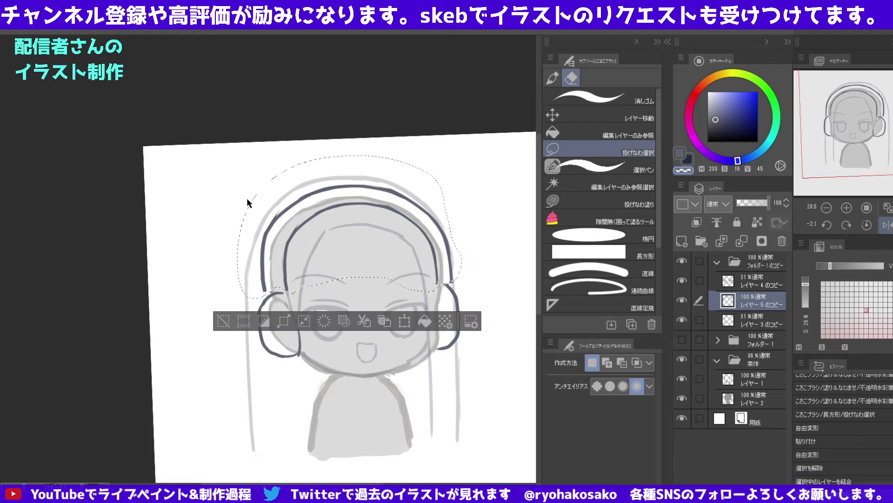
pyautogui.hotkey('ctrl', 't')
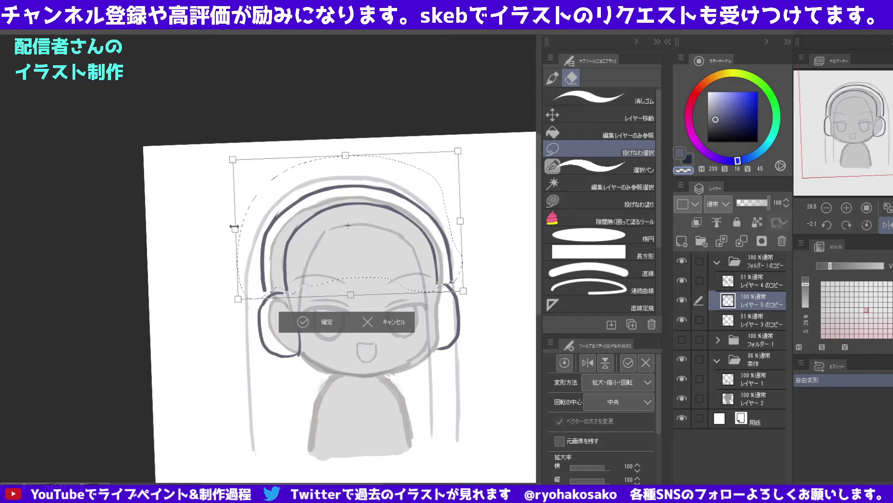
pyautogui.moveTo(235, 229); pyautogui.dragTo(237, 229)
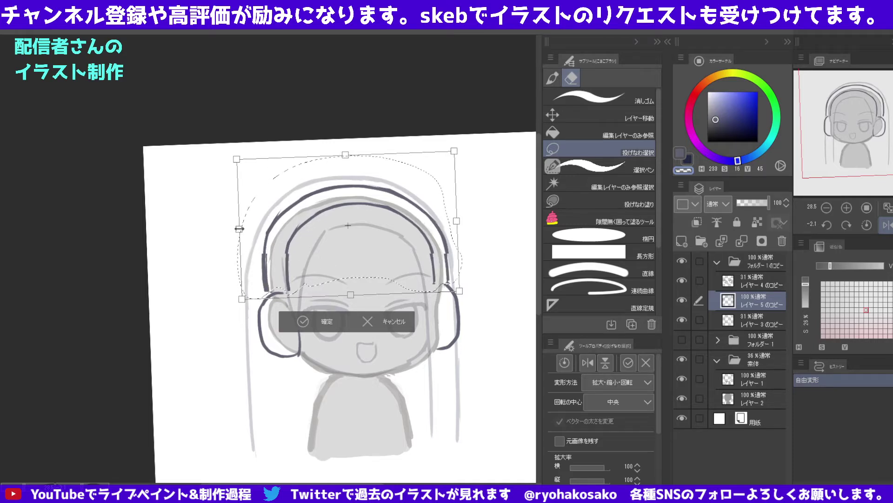
pyautogui.moveTo(238, 228); pyautogui.dragTo(235, 229)
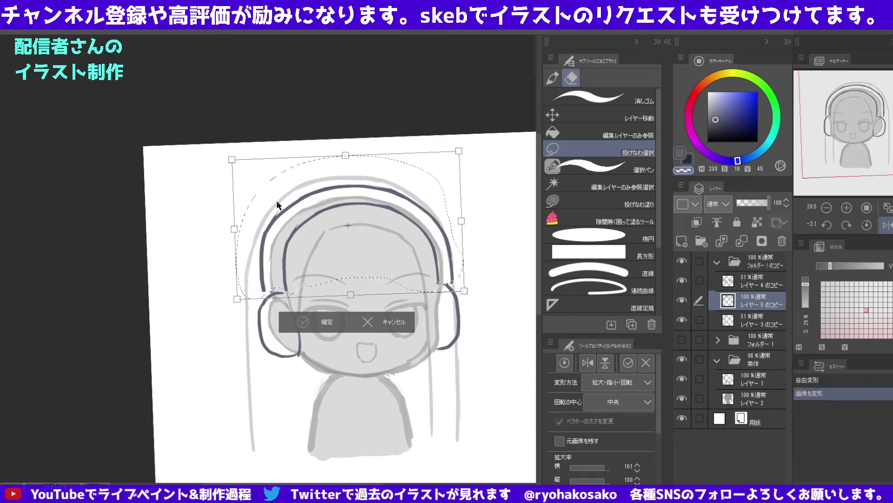
pyautogui.click(553, 77)
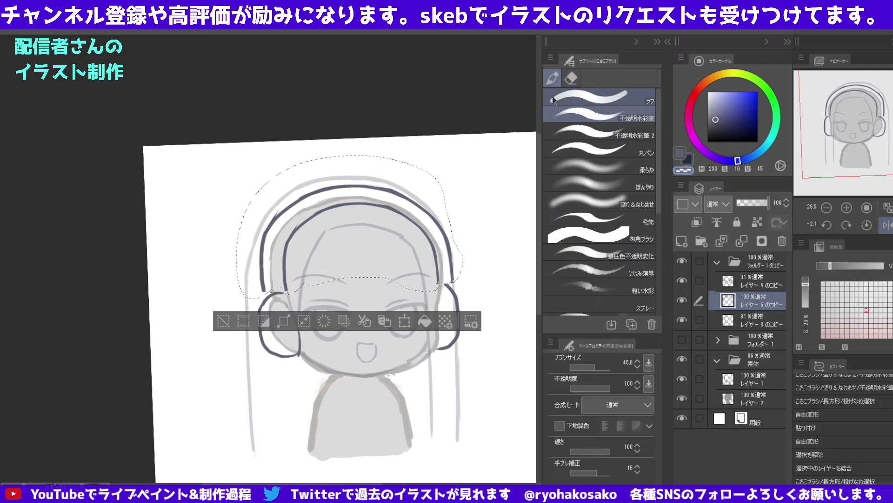
# Clear the selection and make first attempts at redrawing the left headphone band.
pyautogui.hotkey('ctrl', 'd')
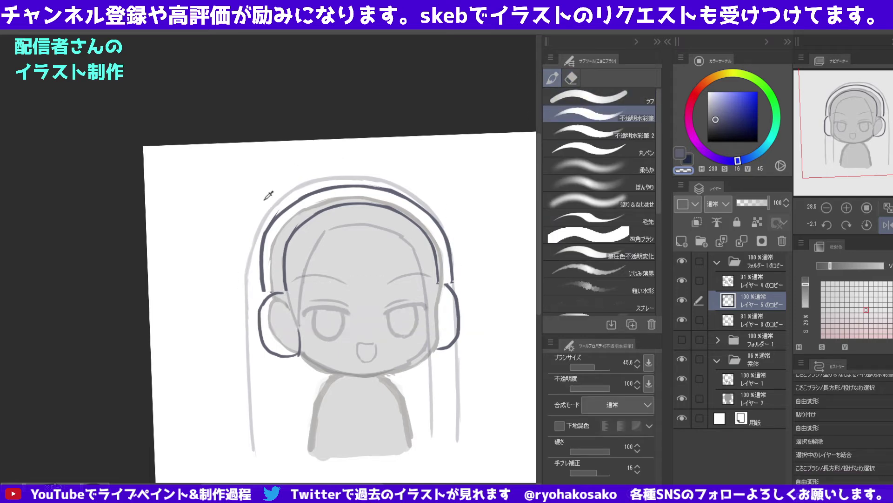
pyautogui.moveTo(279, 212); pyautogui.dragTo(261, 247)
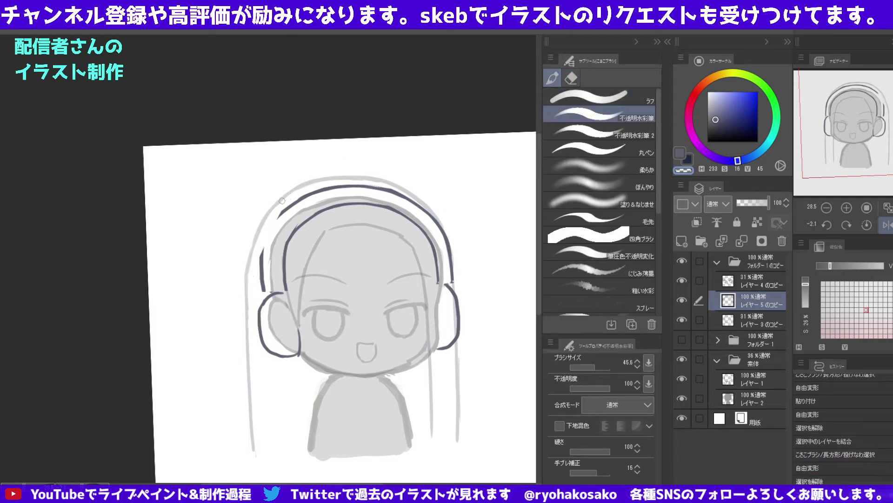
pyautogui.moveTo(282, 213)
pyautogui.mouseDown()
pyautogui.moveTo(300, 197)
pyautogui.moveTo(270, 242)
pyautogui.mouseUp()
pyautogui.hotkey('ctrl', 'z')
pyautogui.moveTo(290, 204)
pyautogui.mouseDown()
pyautogui.moveTo(261, 286)
pyautogui.moveTo(287, 210)
pyautogui.moveTo(265, 256)
pyautogui.moveTo(260, 298)
pyautogui.mouseUp()
pyautogui.hotkey('ctrl', 'z')
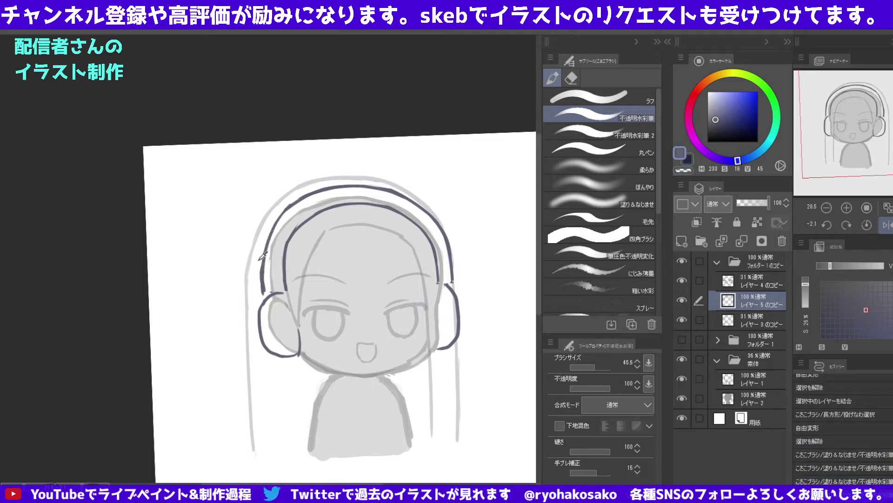
# Erase the old left headphone band lines with the transparent colour.
pyautogui.press('c')
pyautogui.moveTo(263, 255); pyautogui.dragTo(259, 291)
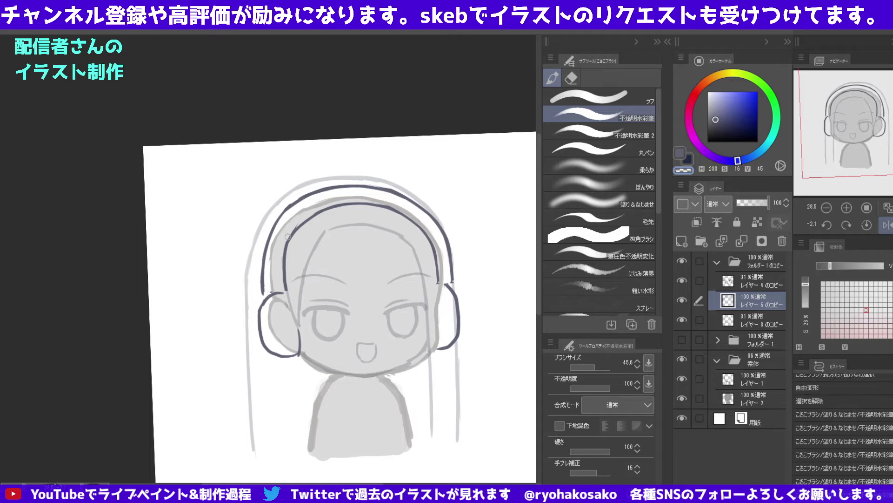
pyautogui.moveTo(300, 223); pyautogui.dragTo(282, 255)
pyautogui.moveTo(301, 219); pyautogui.dragTo(278, 261)
# Redraw the left band as one continuous dark stroke down to the ear cup.
pyautogui.press('c')
pyautogui.moveTo(319, 212); pyautogui.dragTo(293, 242)
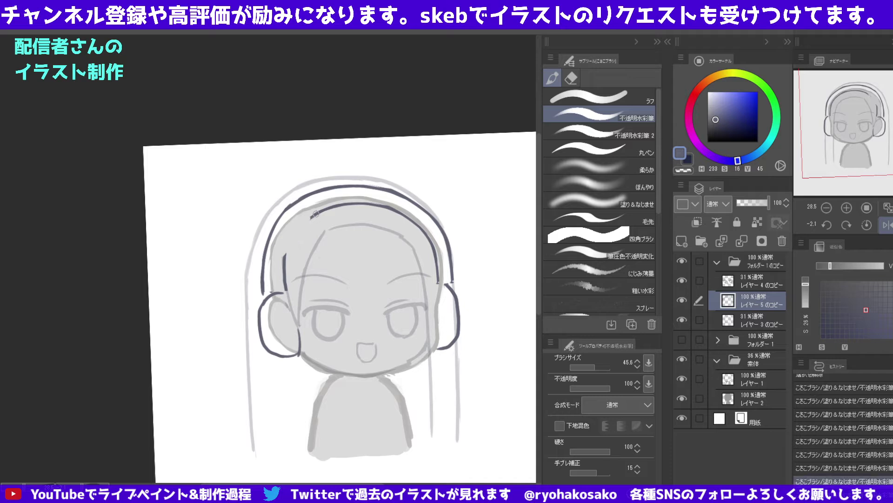
pyautogui.moveTo(318, 211)
pyautogui.mouseDown()
pyautogui.moveTo(287, 254)
pyautogui.moveTo(316, 213)
pyautogui.moveTo(291, 246)
pyautogui.mouseUp()
pyautogui.hotkey('ctrl', 'z')
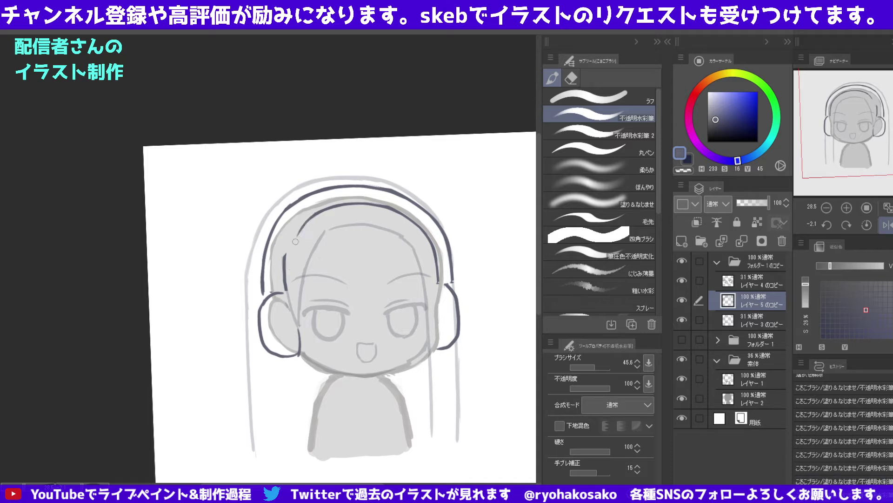
pyautogui.hotkey('ctrl', 'z')
pyautogui.moveTo(317, 213); pyautogui.dragTo(284, 275)
pyautogui.hotkey('ctrl', 'z')
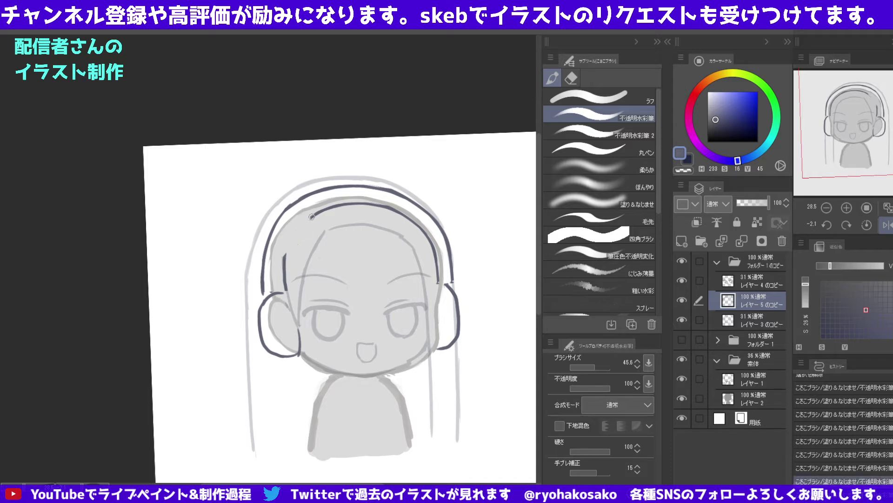
pyautogui.moveTo(316, 213); pyautogui.dragTo(284, 292)
# Outline the inner side of the left ear cup, erasing and redrawing it cleanly.
pyautogui.press('c')
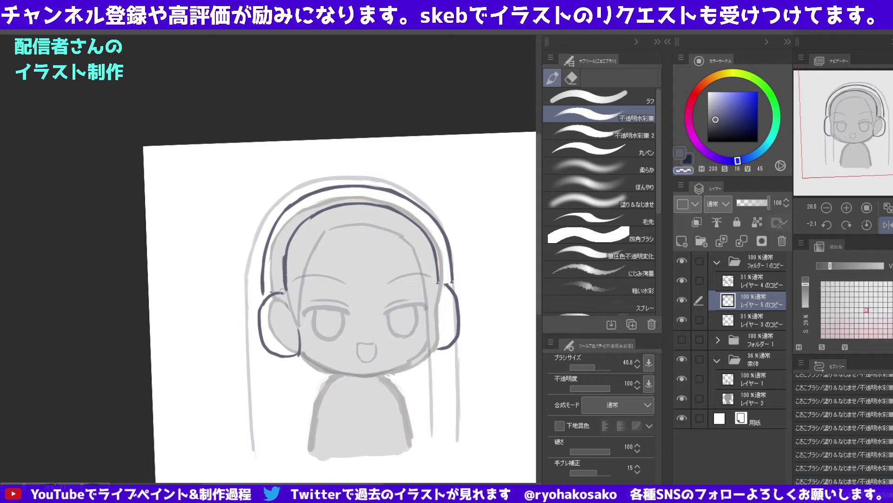
pyautogui.press('c')
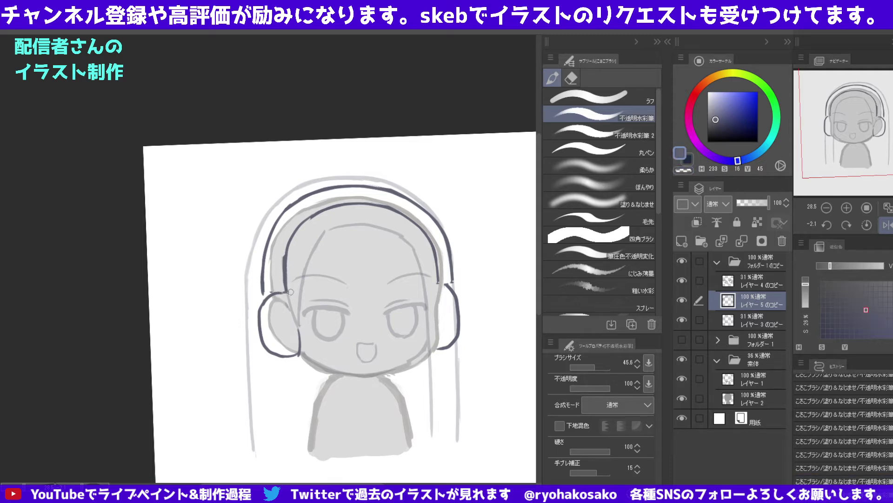
pyautogui.moveTo(291, 292); pyautogui.dragTo(302, 326)
pyautogui.hotkey('ctrl', 'z')
pyautogui.moveTo(280, 291)
pyautogui.mouseDown()
pyautogui.moveTo(298, 307)
pyautogui.moveTo(301, 339)
pyautogui.mouseUp()
pyautogui.press('c')
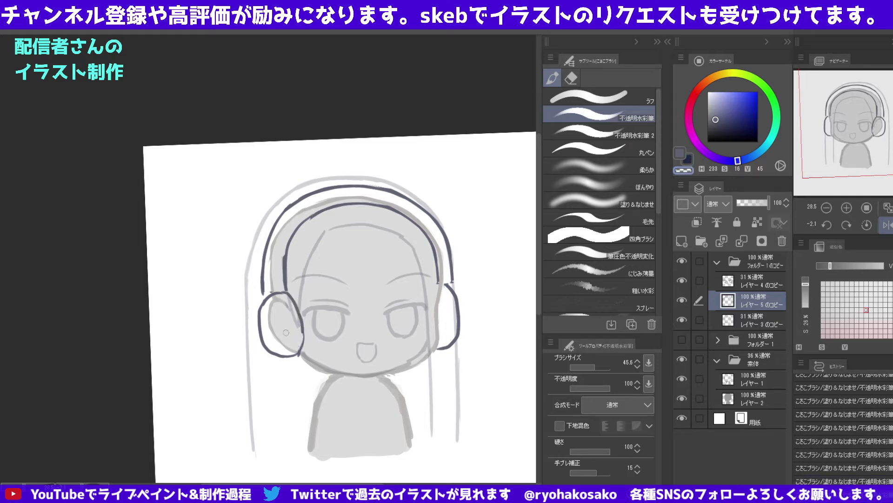
pyautogui.moveTo(302, 318); pyautogui.dragTo(299, 362)
pyautogui.press('c')
pyautogui.moveTo(301, 319); pyautogui.dragTo(296, 350)
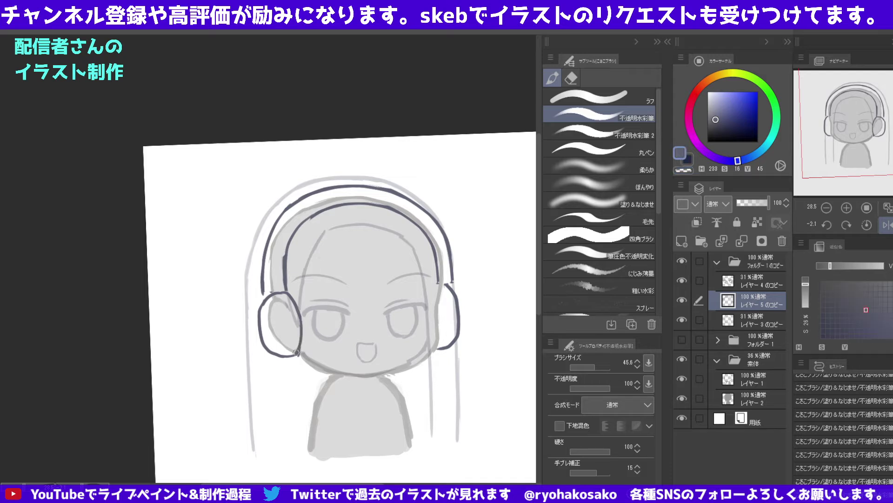
# Trim the left ear cup's outer edge and add a touch-up stroke.
pyautogui.press('c')
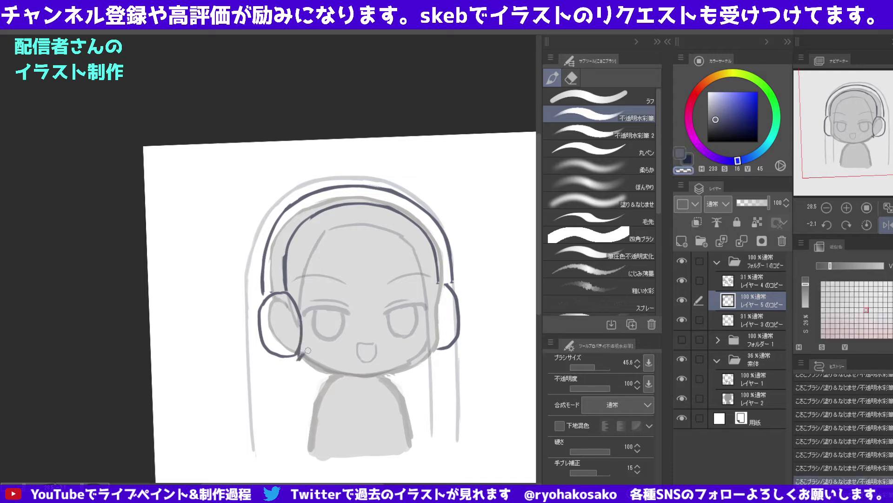
pyautogui.moveTo(301, 355); pyautogui.dragTo(298, 363)
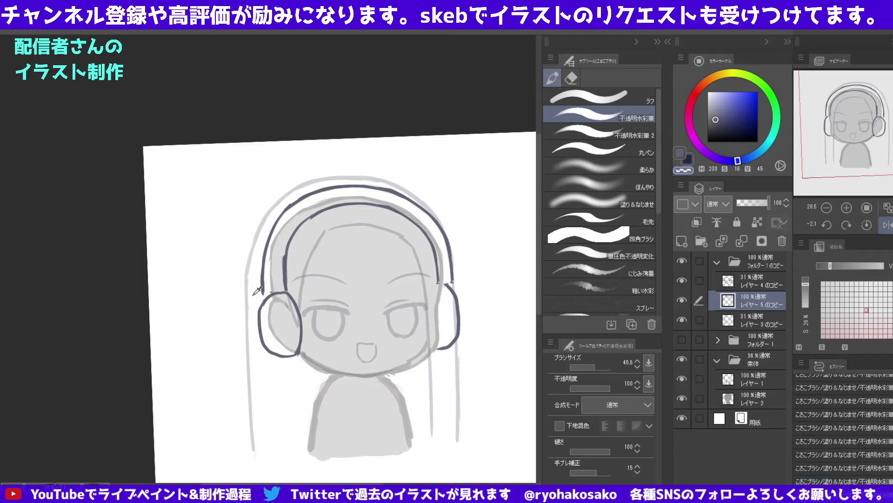
pyautogui.moveTo(262, 296); pyautogui.dragTo(274, 354)
pyautogui.press('c')
pyautogui.moveTo(268, 298)
pyautogui.mouseDown()
pyautogui.moveTo(261, 328)
pyautogui.moveTo(269, 350)
pyautogui.moveTo(286, 351)
pyautogui.mouseUp()
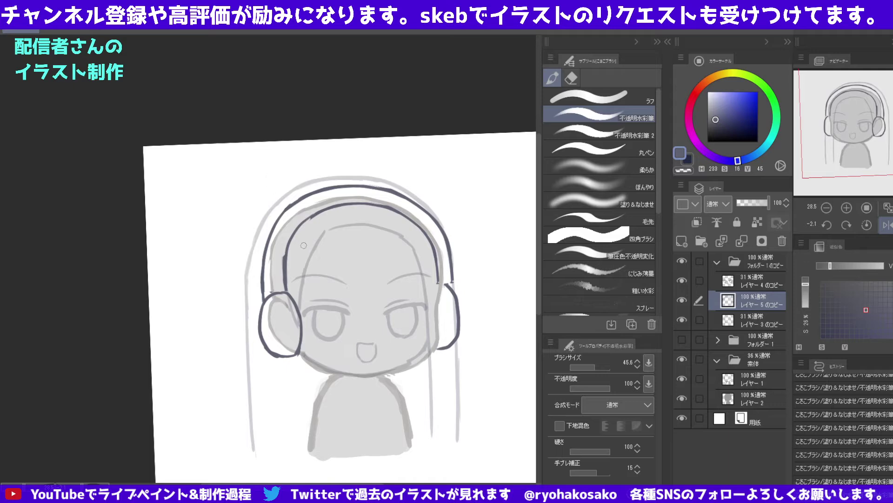
pyautogui.keyDown('alt'); pyautogui.click(321, 217); pyautogui.keyUp('alt')
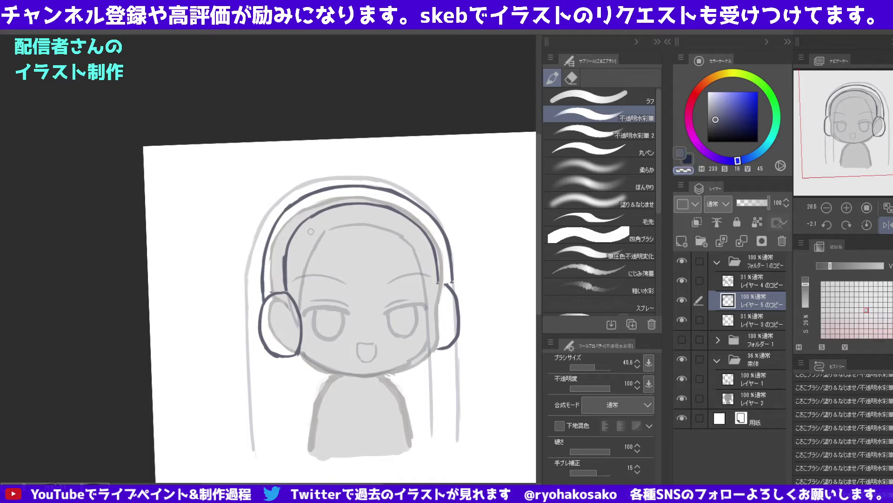
pyautogui.moveTo(300, 226)
pyautogui.mouseDown()
pyautogui.moveTo(322, 264)
pyautogui.moveTo(368, 256)
pyautogui.moveTo(390, 203)
pyautogui.mouseUp()
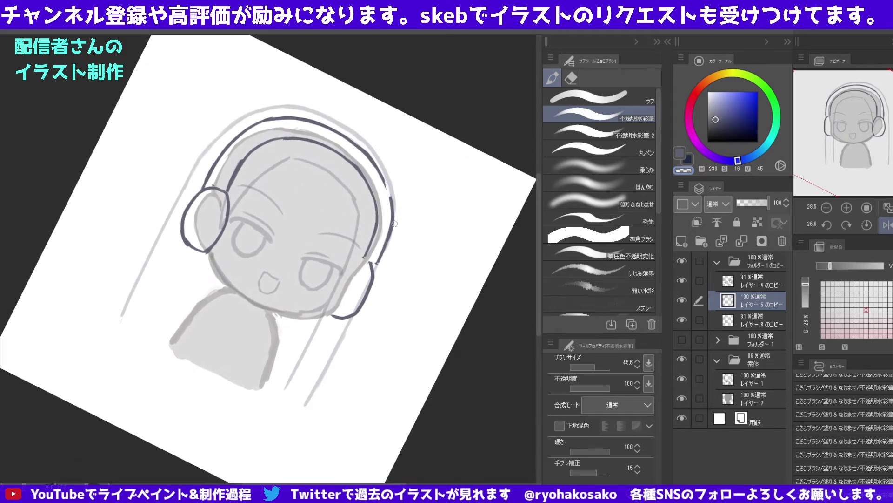
# Undo the stray right-band line and draw new strokes along the right headphone band.
pyautogui.hotkey('ctrl', 'z')
pyautogui.hotkey('ctrl', 'z')
pyautogui.press('c')
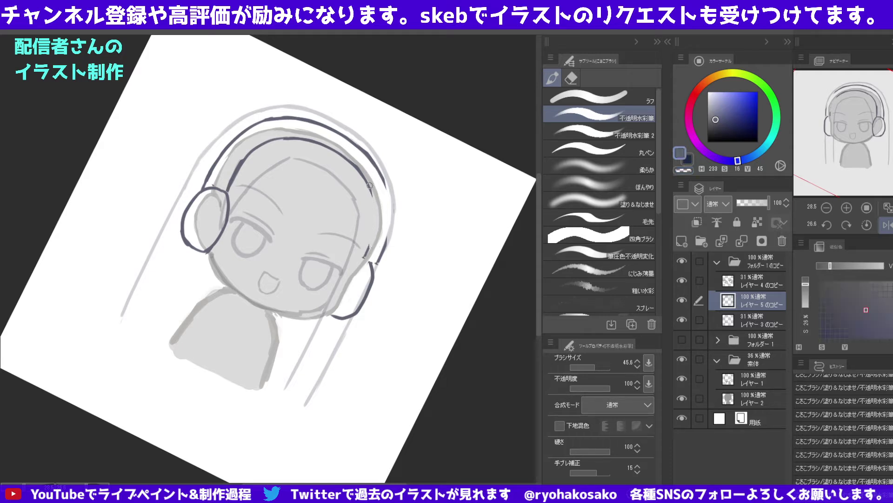
pyautogui.moveTo(374, 181); pyautogui.dragTo(373, 232)
pyautogui.moveTo(376, 219); pyautogui.dragTo(369, 245)
pyautogui.press('c')
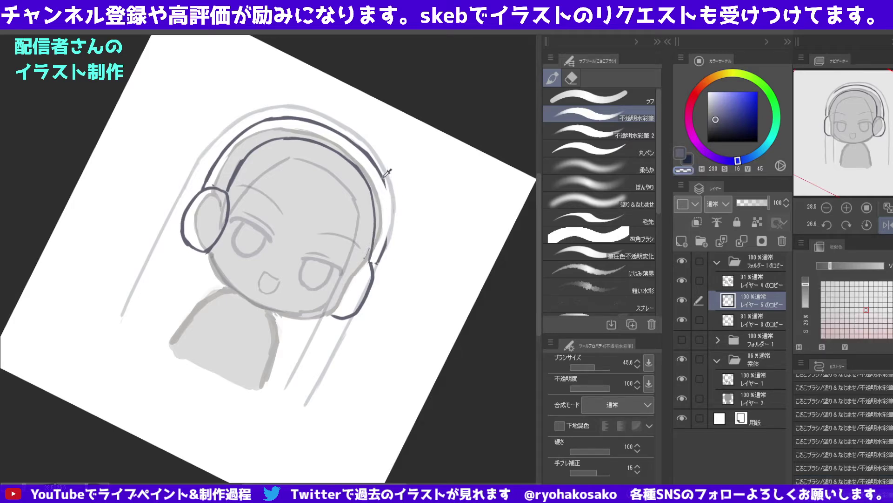
pyautogui.press('c')
# Redraw the right band stroke down to the ear cup, then zoom out and straighten the view.
pyautogui.moveTo(382, 177); pyautogui.dragTo(388, 235)
pyautogui.moveTo(384, 184); pyautogui.dragTo(387, 249)
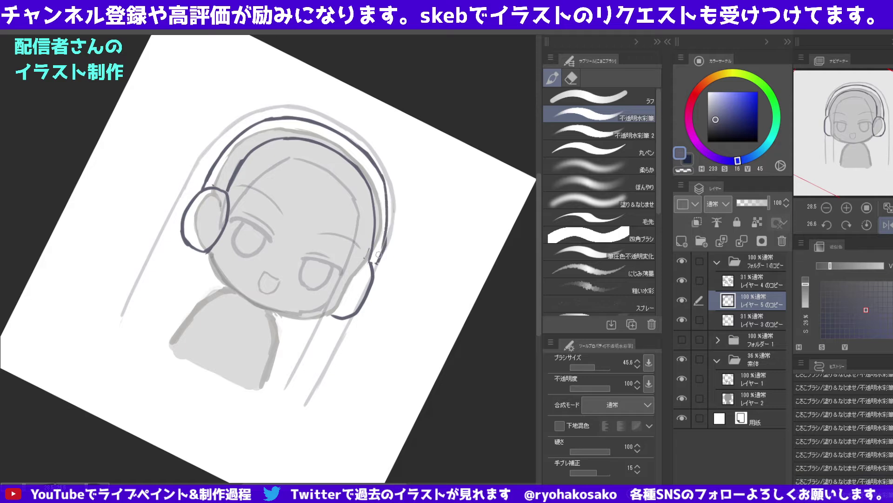
pyautogui.hotkey('ctrl', 'z')
pyautogui.moveTo(383, 176)
pyautogui.mouseDown()
pyautogui.moveTo(389, 209)
pyautogui.moveTo(377, 267)
pyautogui.moveTo(387, 235)
pyautogui.mouseUp()
pyautogui.press('c')
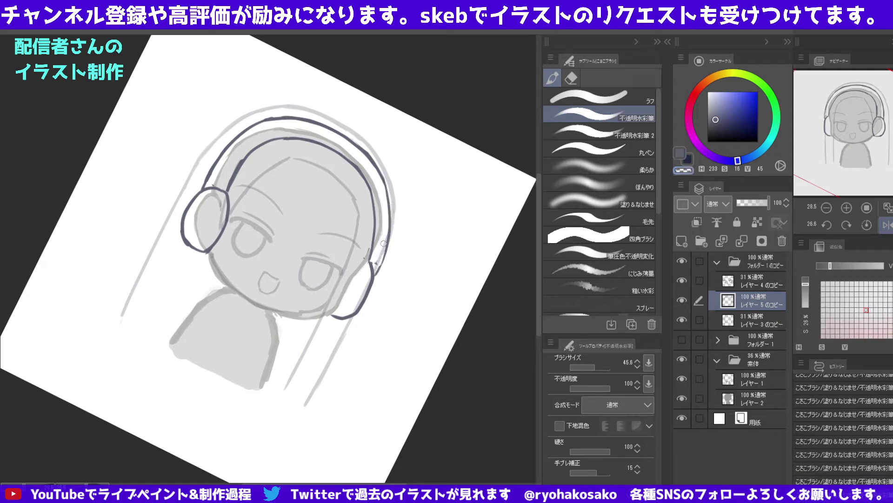
pyautogui.scroll(-1, 405, 182)
pyautogui.scroll(-1, 395, 175)
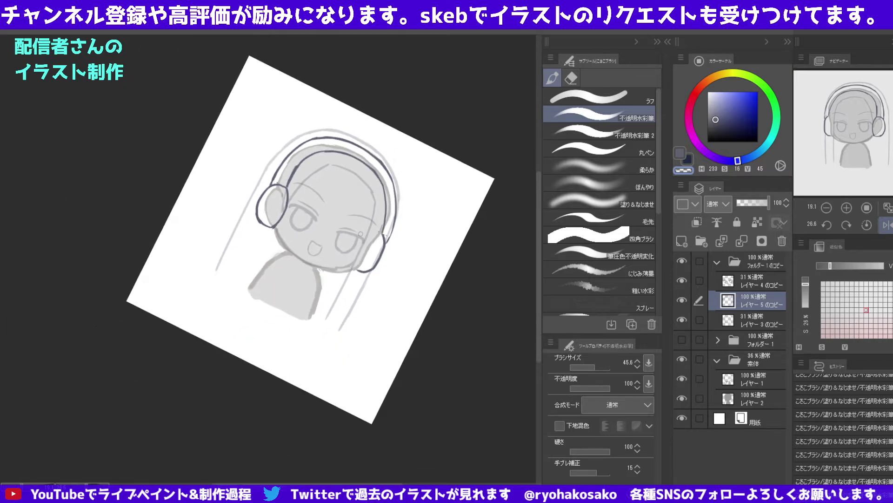
pyautogui.moveTo(426, 213); pyautogui.dragTo(407, 209)
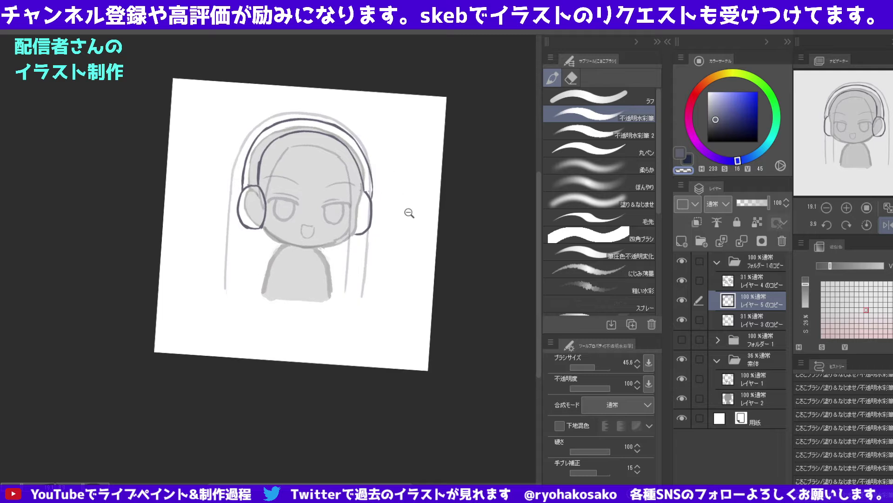
pyautogui.scroll(1, 407, 210)
# Lasso the right ear cup and nudge it slightly to the right.
pyautogui.press('e')
pyautogui.press('m')
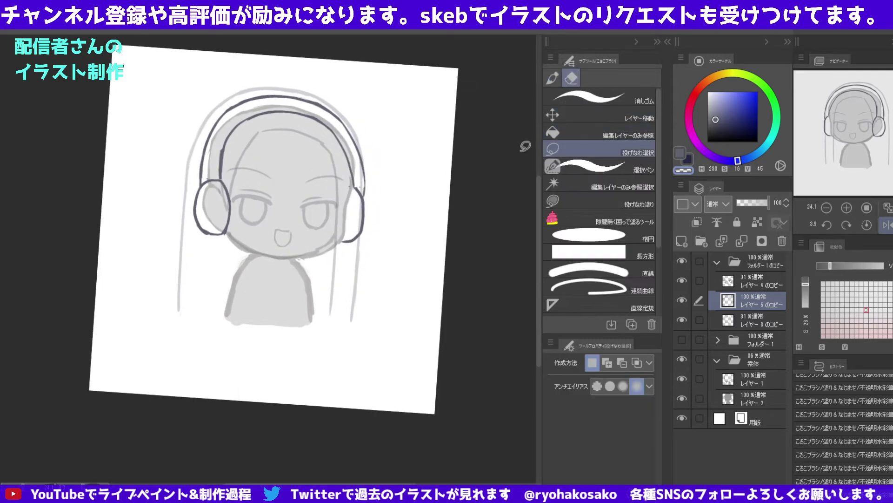
pyautogui.moveTo(348, 190); pyautogui.dragTo(345, 188)
pyautogui.click(553, 120)
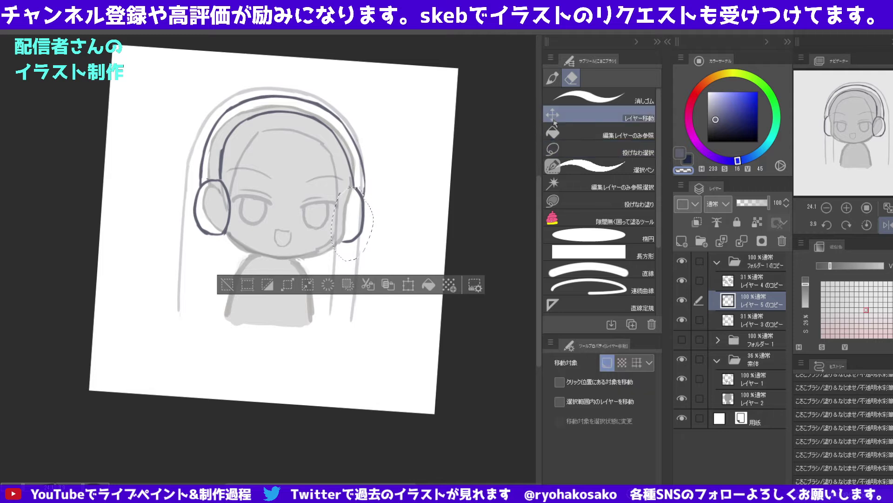
pyautogui.press('Right')
pyautogui.press('Right')
pyautogui.press('Right')
pyautogui.press('Right')
pyautogui.press('Right')
pyautogui.press('Right')
pyautogui.press('Right')
pyautogui.press('Right')
pyautogui.press('Right')
pyautogui.press('Right')
pyautogui.press('Right')
pyautogui.press('Right')
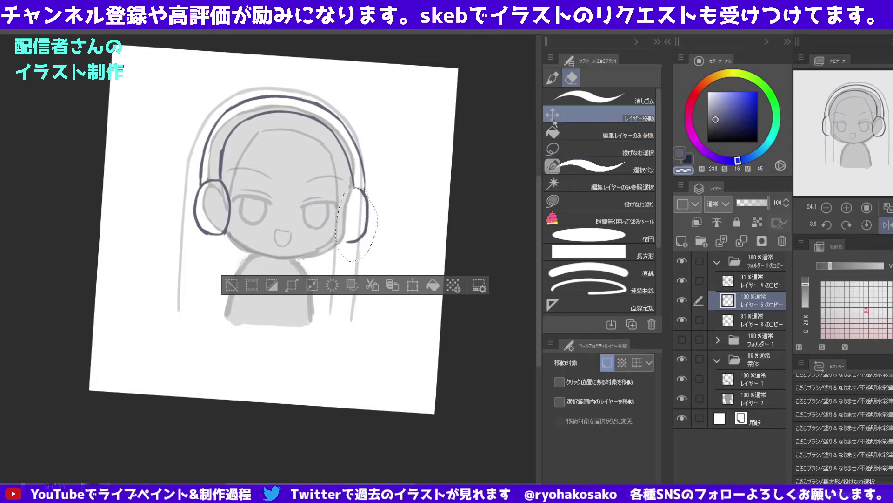
pyautogui.hotkey('ctrl', 'd')
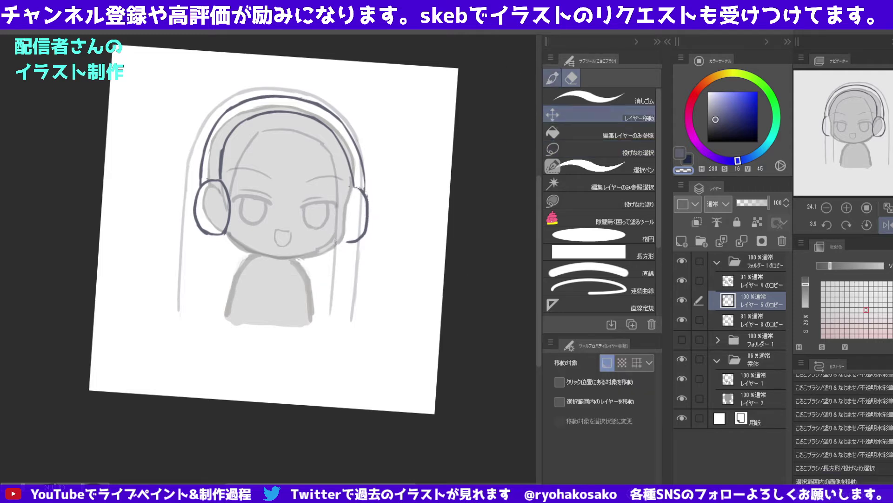
pyautogui.click(553, 78)
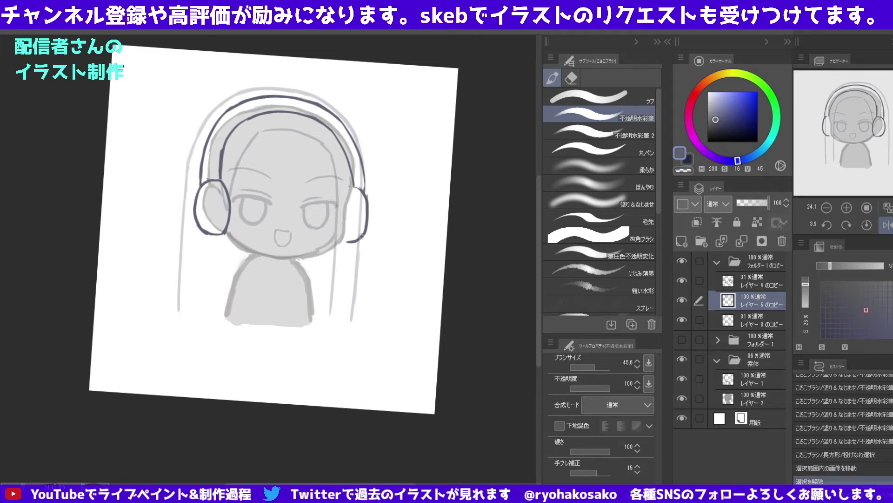
# Clean up stray lines around the right ear cup by erasing and touching up.
pyautogui.press('c')
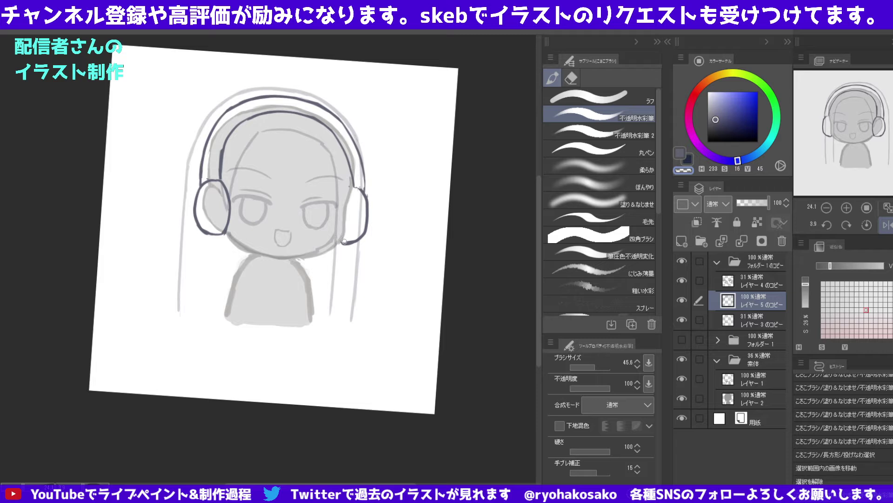
pyautogui.moveTo(357, 238); pyautogui.dragTo(349, 240)
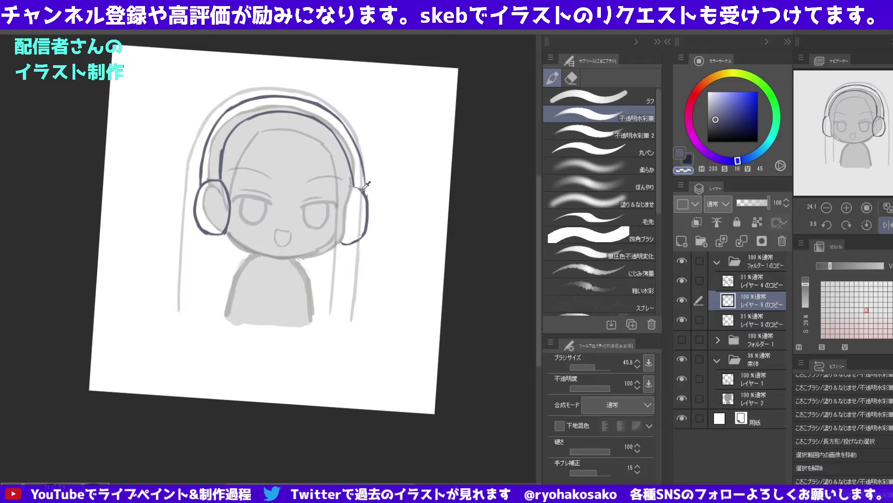
pyautogui.press('c')
pyautogui.moveTo(353, 191); pyautogui.dragTo(364, 186)
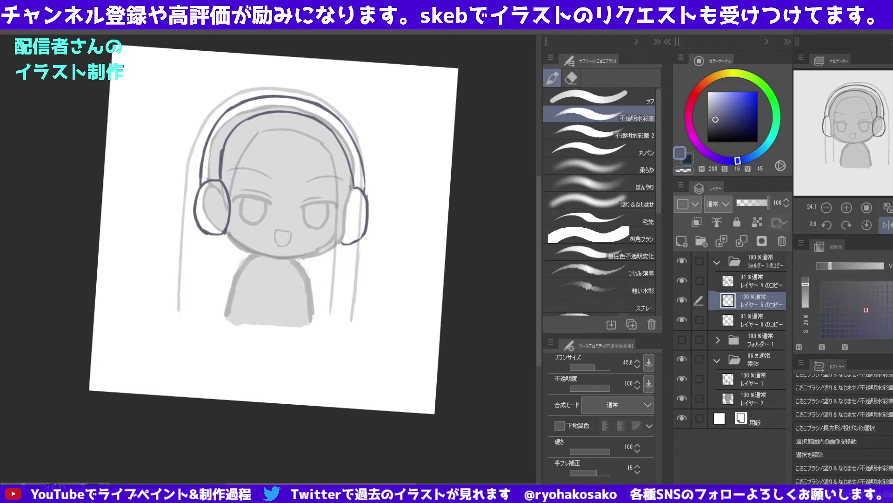
pyautogui.press('c')
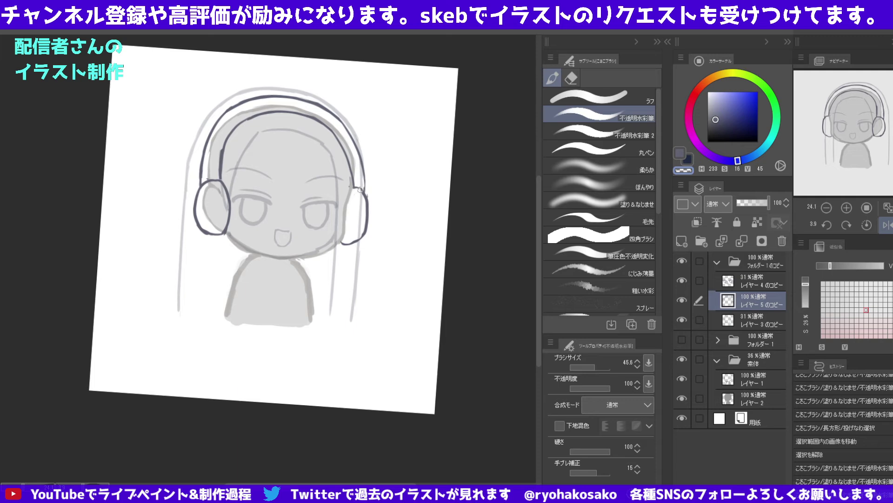
pyautogui.moveTo(364, 198)
pyautogui.mouseDown()
pyautogui.moveTo(320, 165)
pyautogui.moveTo(347, 177)
pyautogui.mouseUp()
pyautogui.press('c')
pyautogui.press('c')
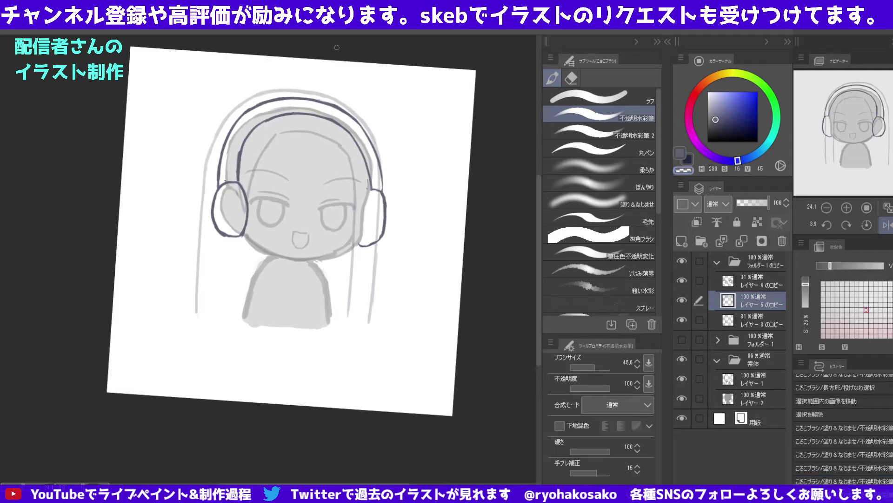
# Lasso the left ear cup, enlarge it slightly and shift it left.
pyautogui.click(572, 78)
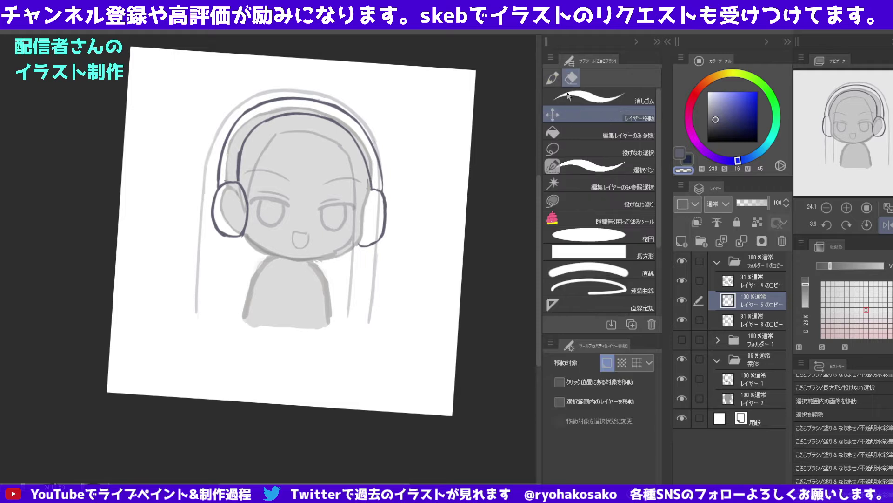
pyautogui.click(600, 149)
pyautogui.moveTo(238, 252); pyautogui.dragTo(253, 245)
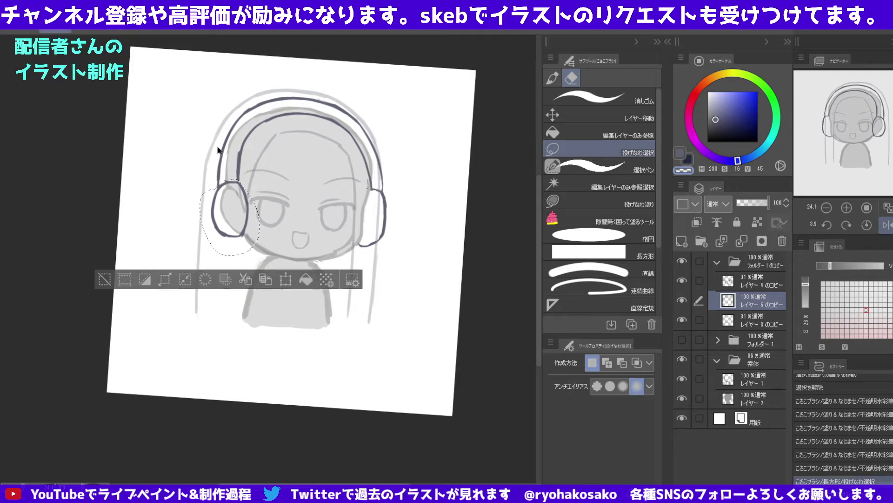
pyautogui.hotkey('ctrl', 't')
pyautogui.moveTo(231, 177); pyautogui.dragTo(232, 173)
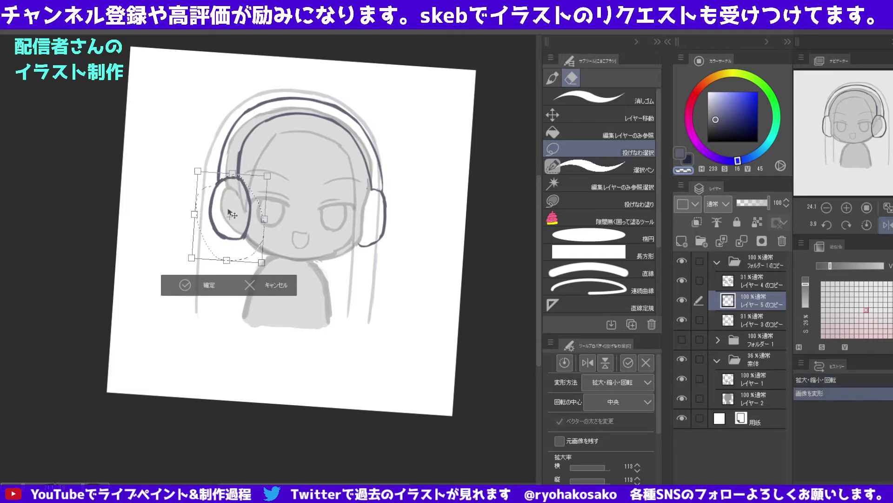
pyautogui.moveTo(231, 210); pyautogui.dragTo(230, 209)
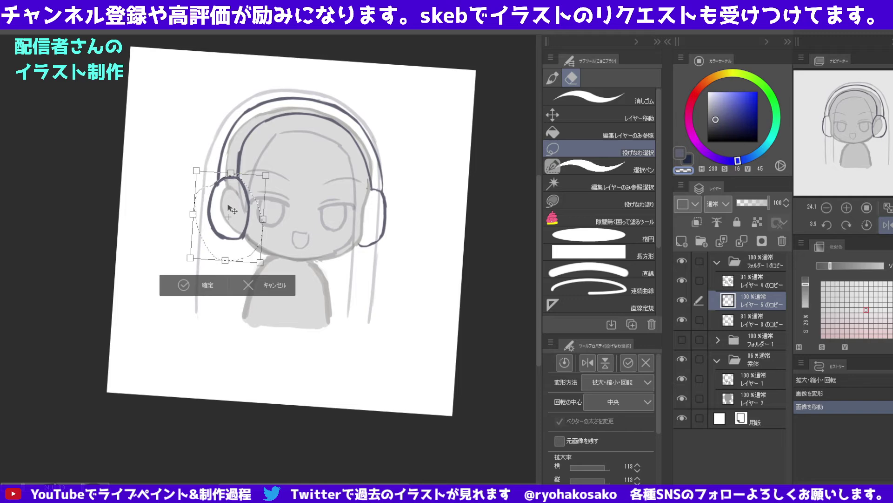
pyautogui.moveTo(229, 209); pyautogui.dragTo(229, 209)
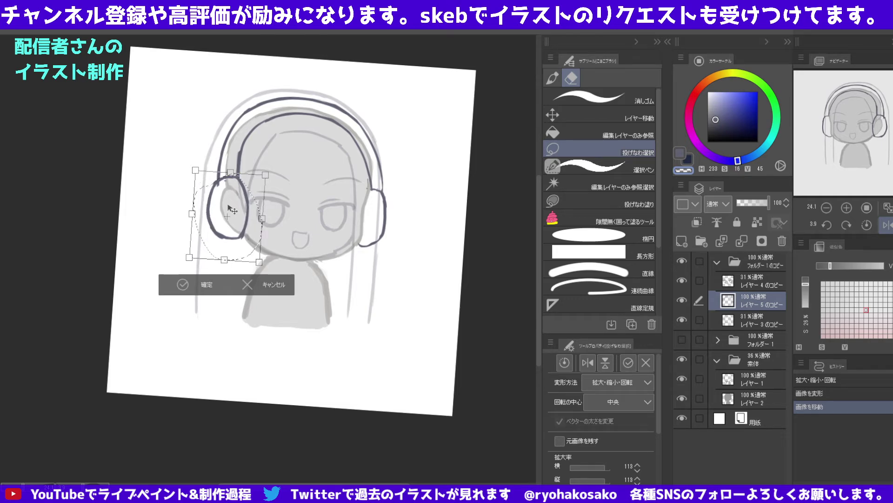
pyautogui.press('Return')
# Lasso the right ear cup, scale it to 111% and move it down-right.
pyautogui.click(558, 166)
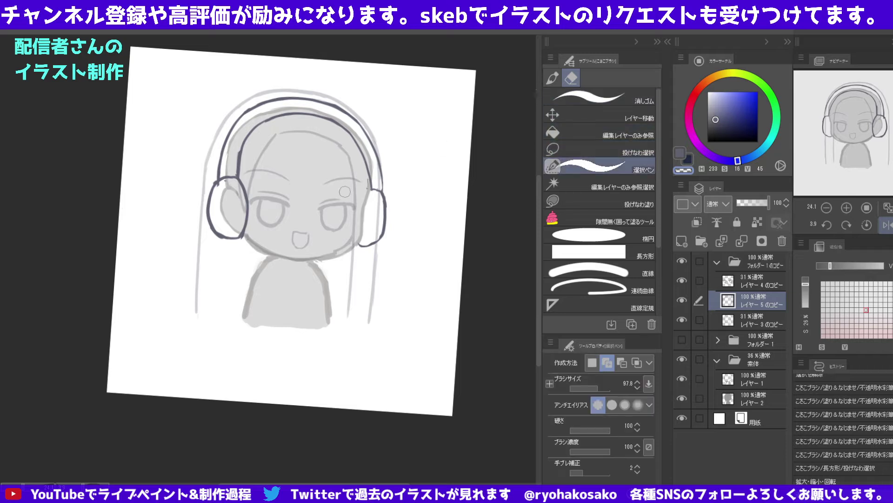
pyautogui.click(556, 150)
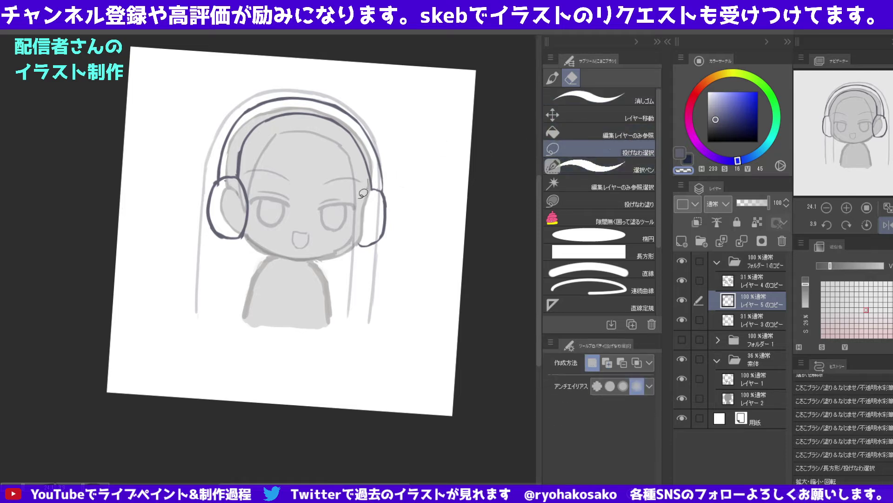
pyautogui.moveTo(368, 189); pyautogui.dragTo(368, 198)
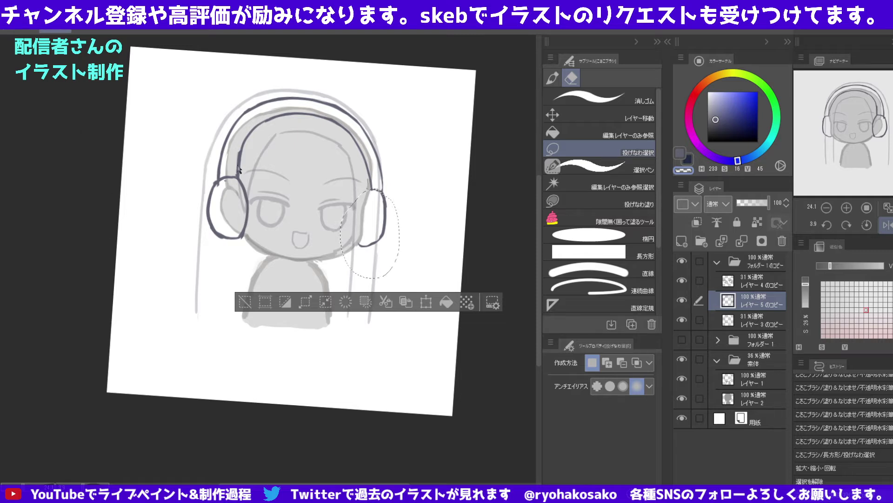
pyautogui.hotkey('ctrl', 't')
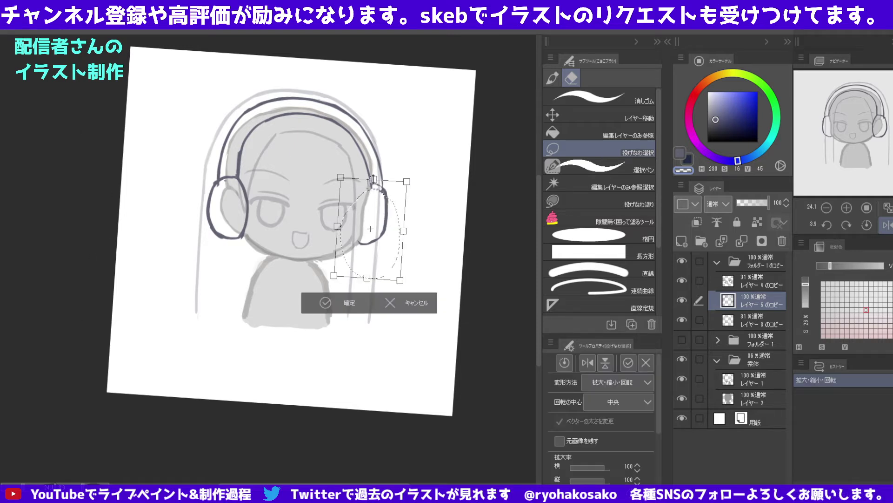
pyautogui.moveTo(373, 179); pyautogui.dragTo(378, 184)
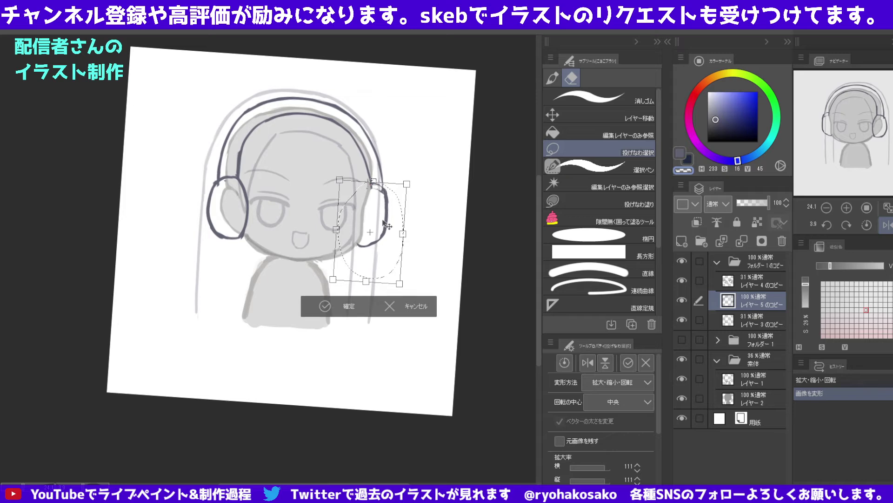
pyautogui.moveTo(386, 225); pyautogui.dragTo(386, 225)
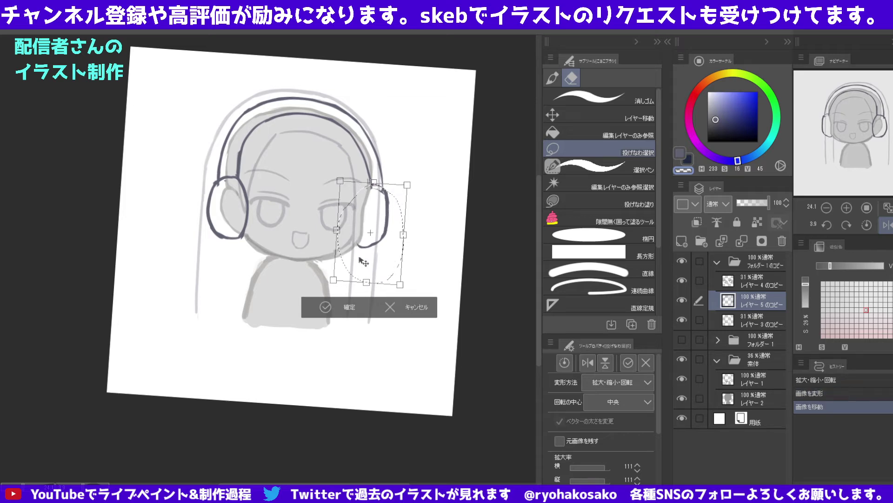
pyautogui.press('Return')
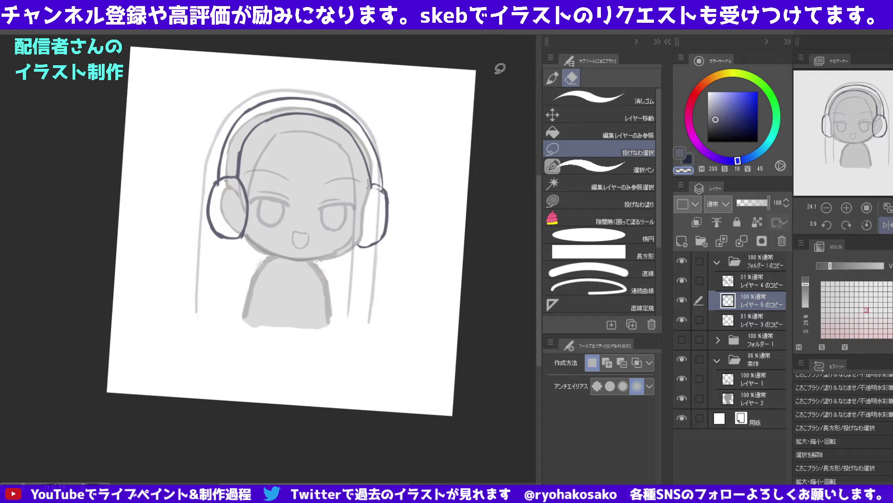
# Clear the selection and undo a stray stroke near the left ear cup.
pyautogui.click(553, 79)
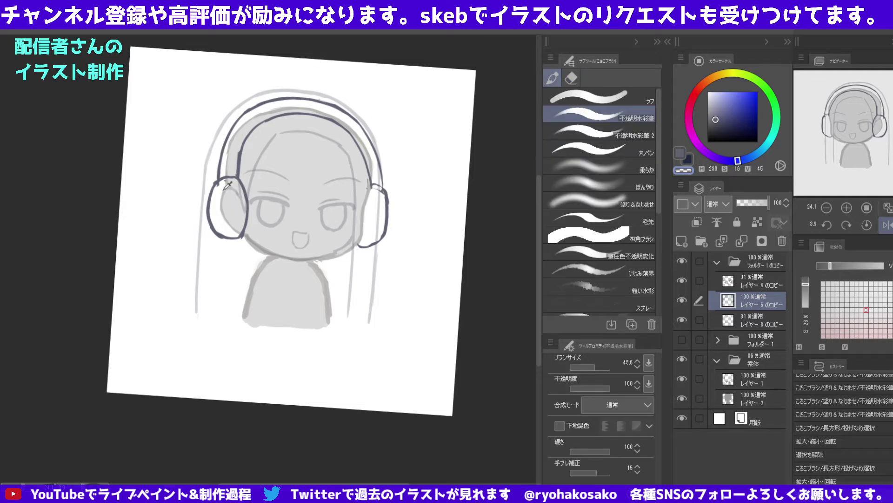
pyautogui.hotkey('ctrl', 'd')
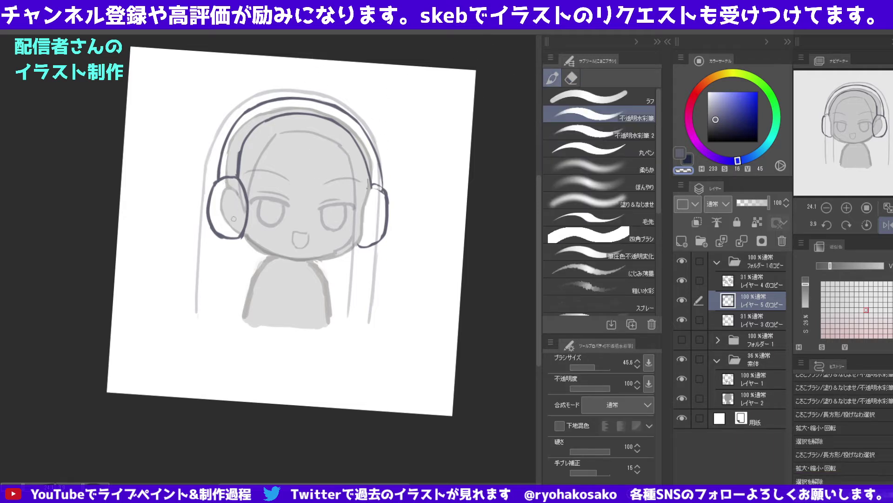
pyautogui.moveTo(235, 221)
pyautogui.mouseDown()
pyautogui.moveTo(249, 232)
pyautogui.moveTo(232, 244)
pyautogui.mouseUp()
pyautogui.hotkey('ctrl', 'z')
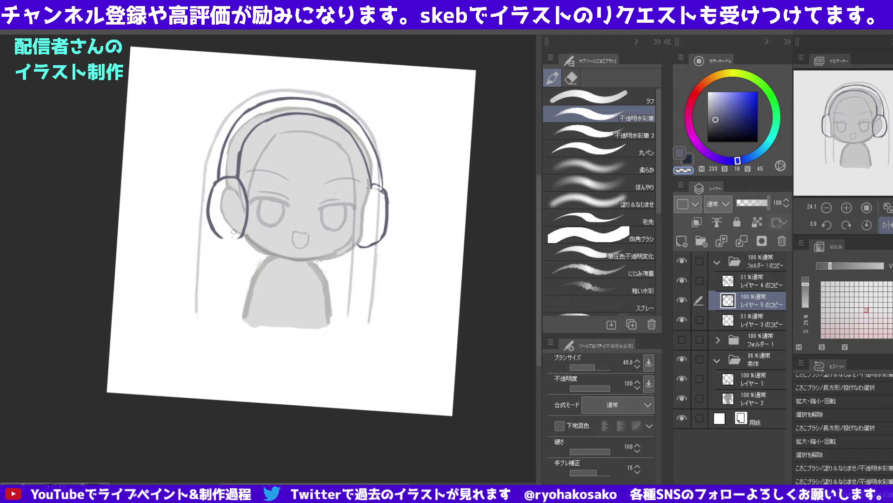
# Sample the dark headphone colour and erase the right ear cup's lower outline.
pyautogui.keyDown('alt'); pyautogui.click(220, 235); pyautogui.keyUp('alt')
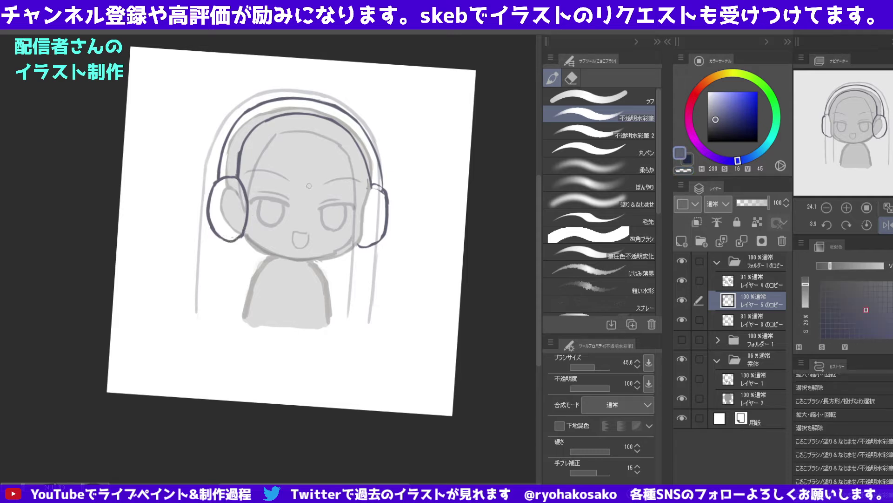
pyautogui.press('c')
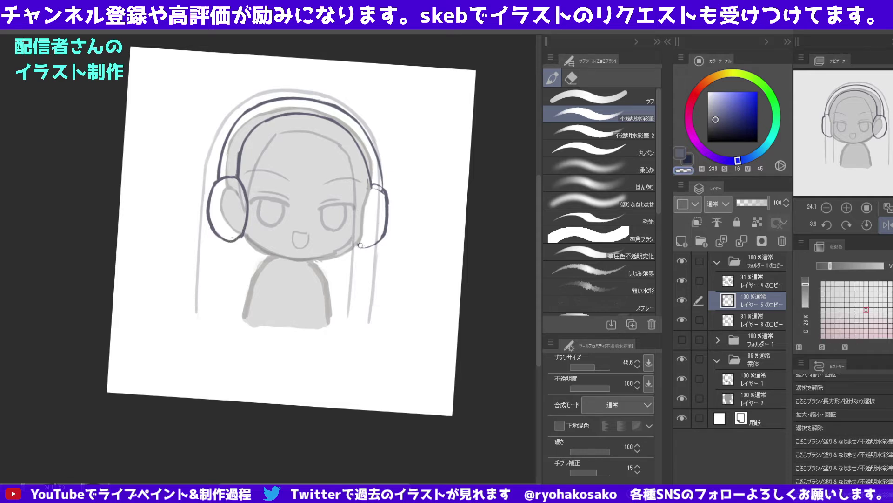
pyautogui.moveTo(360, 245)
pyautogui.mouseDown()
pyautogui.moveTo(389, 226)
pyautogui.moveTo(385, 247)
pyautogui.moveTo(359, 244)
pyautogui.moveTo(383, 235)
pyautogui.mouseUp()
pyautogui.press('c')
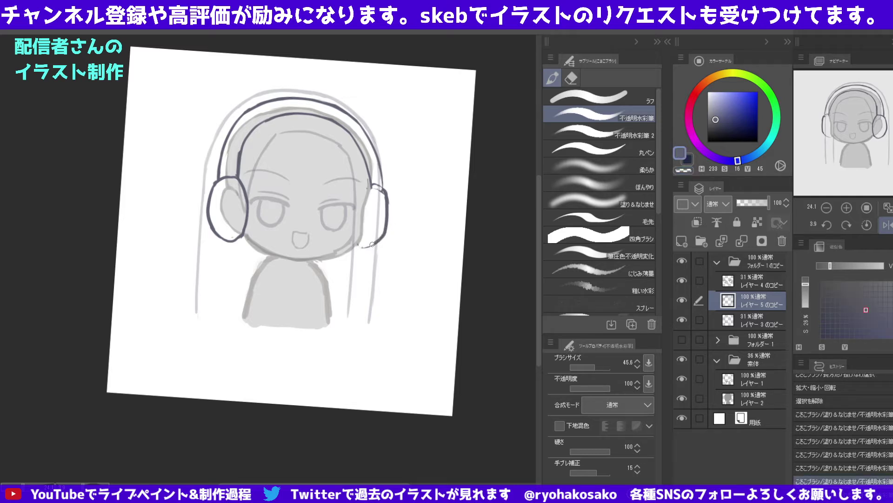
pyautogui.press('c')
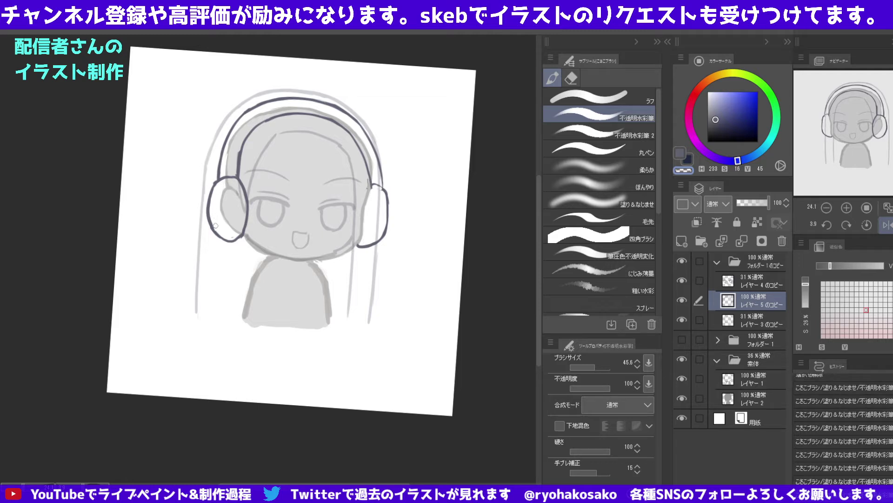
pyautogui.keyDown('ctrl'); pyautogui.keyDown('alt'); pyautogui.click(268, 180); pyautogui.keyUp('alt'); pyautogui.keyUp('ctrl')
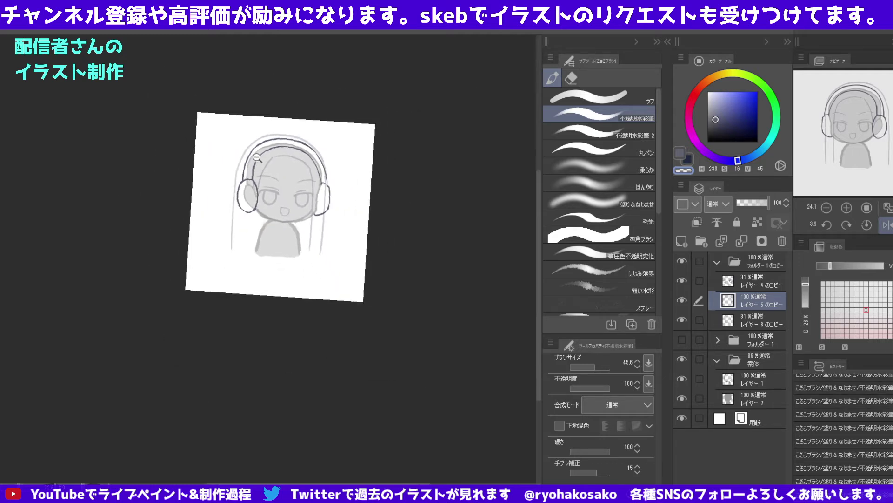
pyautogui.hotkey('ctrl', '+')
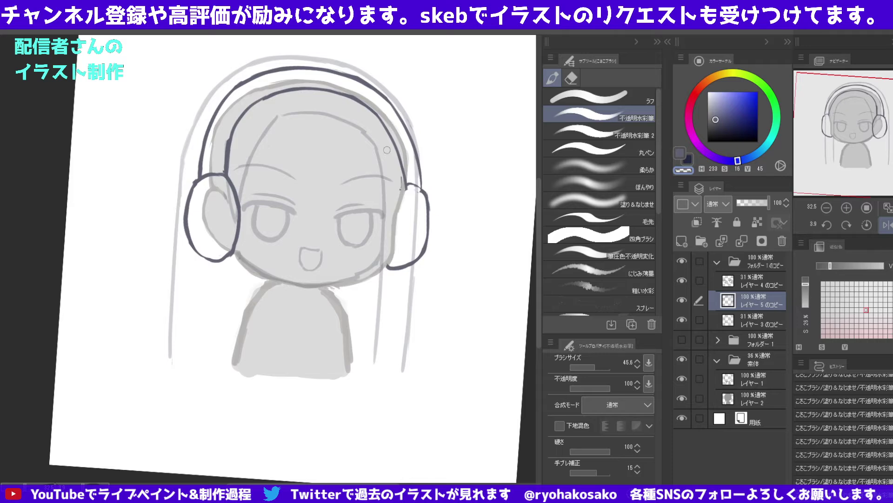
# Lasso the top of the headphone band and skew it rightward with free transform.
pyautogui.moveTo(327, 183)
pyautogui.mouseDown()
pyautogui.moveTo(362, 214)
pyautogui.moveTo(372, 195)
pyautogui.mouseUp()
pyautogui.click(571, 78)
pyautogui.click(562, 153)
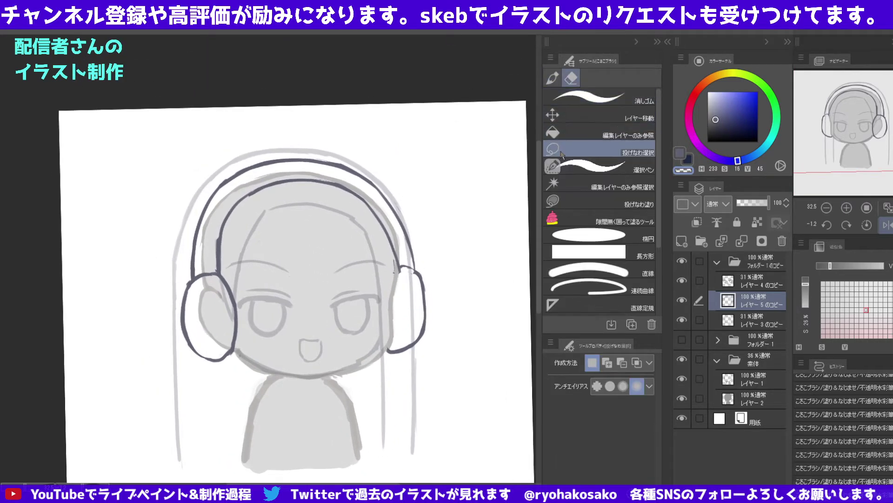
pyautogui.moveTo(235, 268)
pyautogui.mouseDown()
pyautogui.moveTo(202, 268)
pyautogui.moveTo(219, 144)
pyautogui.moveTo(434, 205)
pyautogui.moveTo(422, 265)
pyautogui.moveTo(250, 269)
pyautogui.mouseUp()
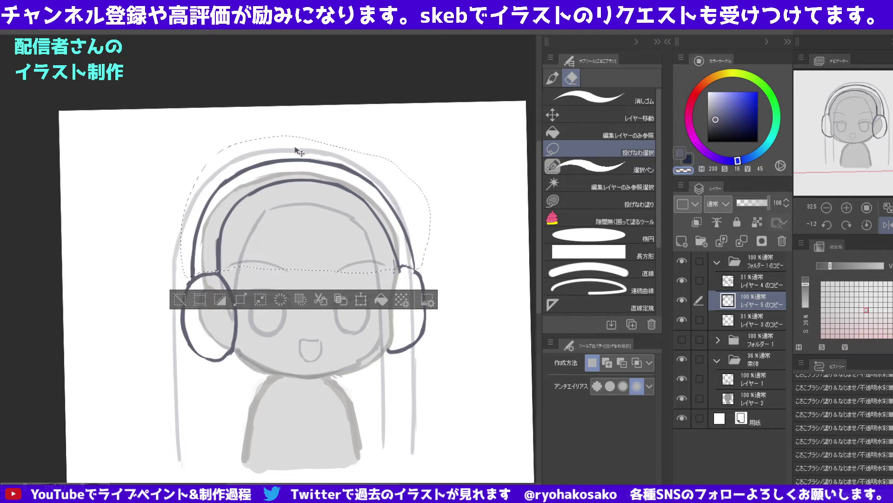
pyautogui.hotkey('ctrl', 'shift', 't')
pyautogui.moveTo(308, 133); pyautogui.dragTo(316, 136)
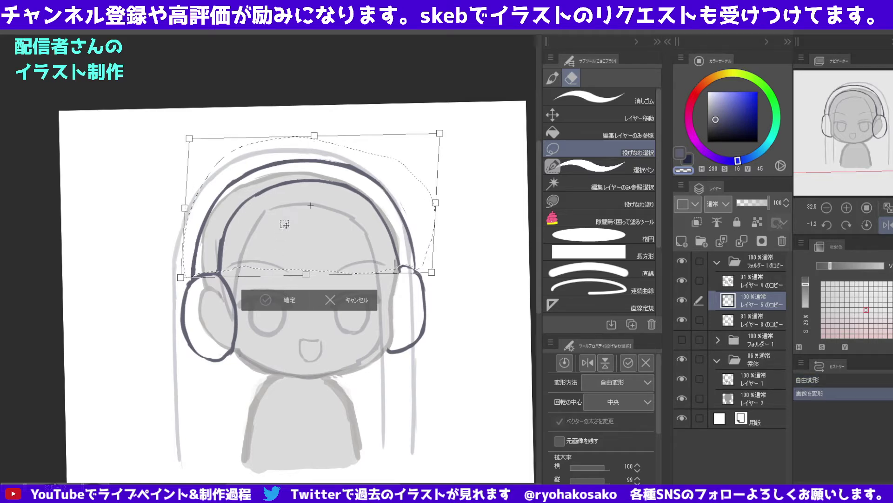
pyautogui.press('Return')
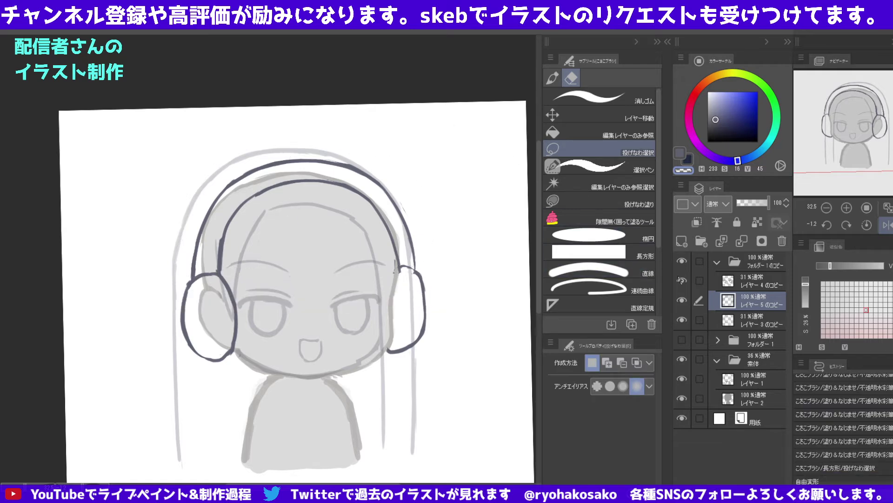
# Check the layer 3 and layer 4 copies, ending back on the layer 5 copy.
pyautogui.click(744, 314)
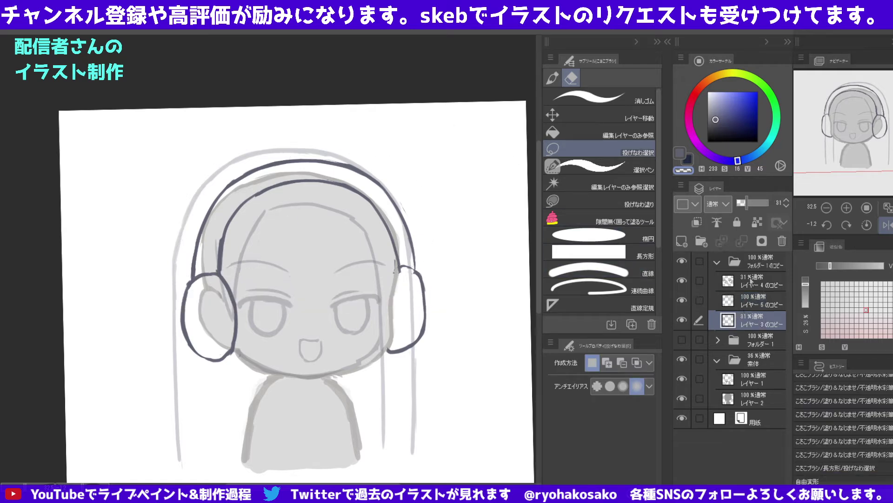
pyautogui.keyDown('ctrl'); pyautogui.click(749, 285); pyautogui.keyUp('ctrl')
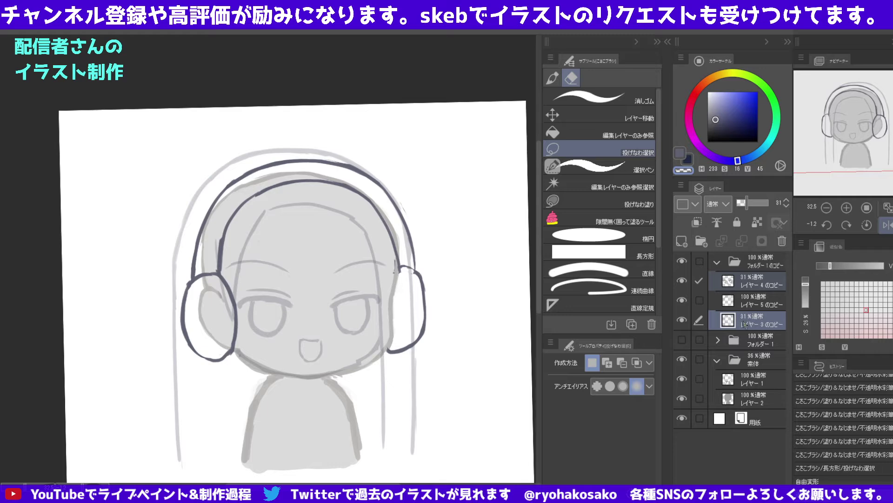
pyautogui.click(745, 303)
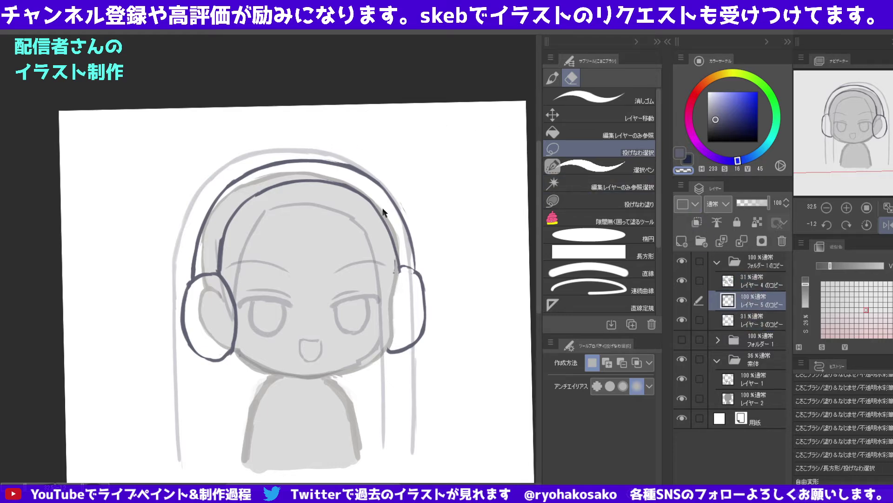
pyautogui.click(553, 78)
# Deselect, set the brush to 35.3 and try drawing the headband line toward the right.
pyautogui.moveTo(218, 195)
pyautogui.mouseDown()
pyautogui.moveTo(231, 222)
pyautogui.moveTo(269, 196)
pyautogui.mouseUp()
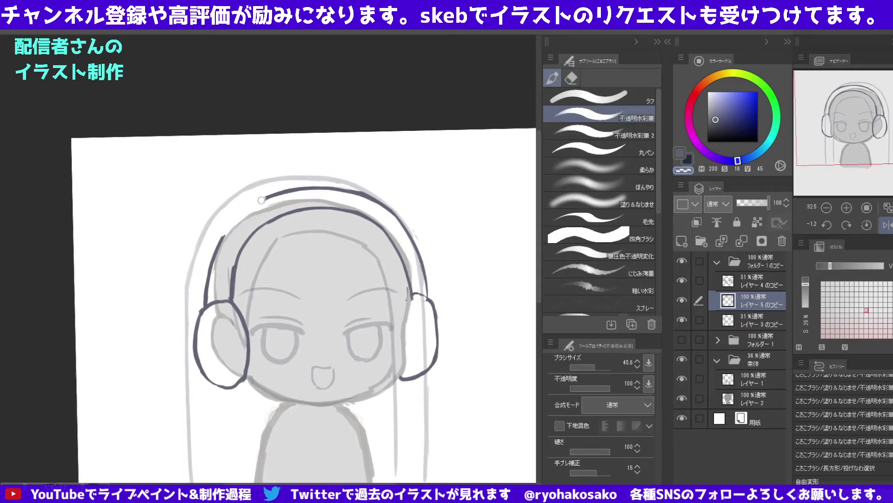
pyautogui.hotkey('ctrl', 'd')
pyautogui.press('[')
pyautogui.press('[')
pyautogui.press('[')
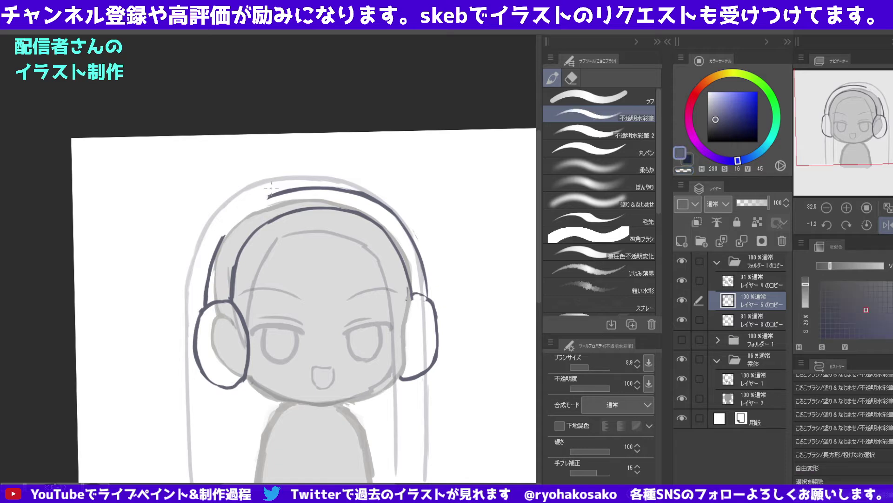
pyautogui.press(']')
pyautogui.press(']')
pyautogui.press(']')
pyautogui.moveTo(274, 199)
pyautogui.mouseDown()
pyautogui.moveTo(230, 183)
pyautogui.moveTo(219, 198)
pyautogui.moveTo(228, 238)
pyautogui.moveTo(214, 192)
pyautogui.moveTo(270, 199)
pyautogui.mouseUp()
pyautogui.hotkey('ctrl', 'z')
pyautogui.hotkey('ctrl', 'z')
pyautogui.hotkey('ctrl', 'z')
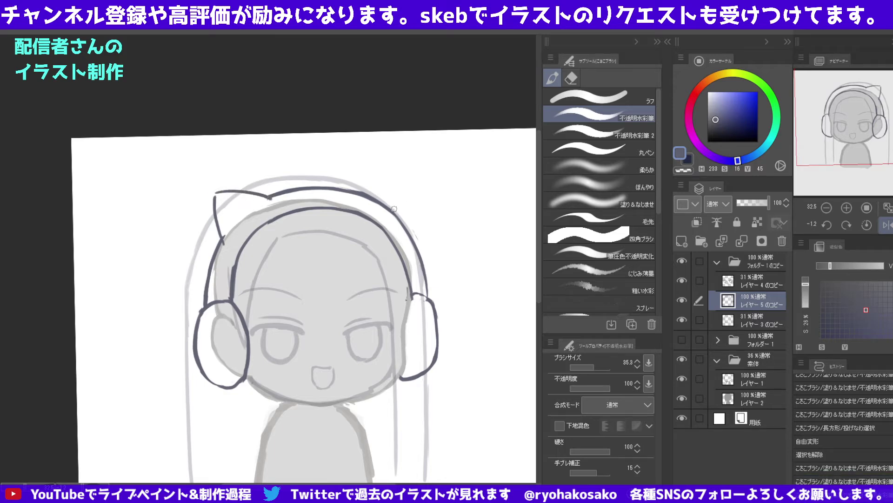
pyautogui.moveTo(393, 210)
pyautogui.mouseDown()
pyautogui.moveTo(443, 197)
pyautogui.moveTo(424, 260)
pyautogui.mouseUp()
pyautogui.hotkey('ctrl', 'z')
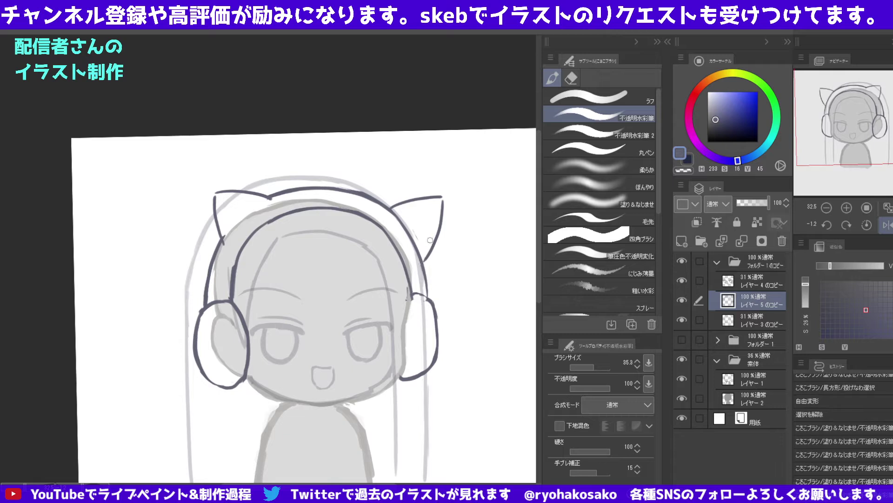
pyautogui.hotkey('ctrl', 'z')
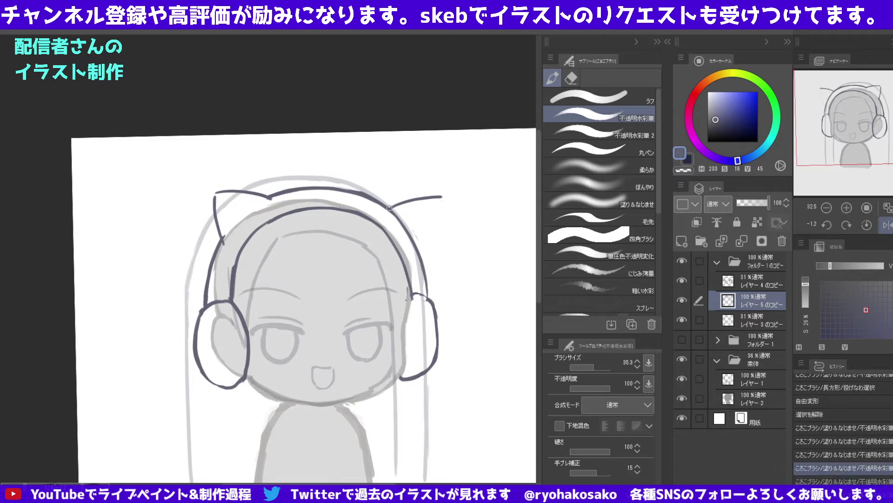
pyautogui.moveTo(390, 207)
pyautogui.mouseDown()
pyautogui.moveTo(435, 199)
pyautogui.moveTo(426, 251)
pyautogui.mouseUp()
pyautogui.hotkey('ctrl', 'z')
pyautogui.hotkey('ctrl', 'z')
pyautogui.hotkey('ctrl', 'z')
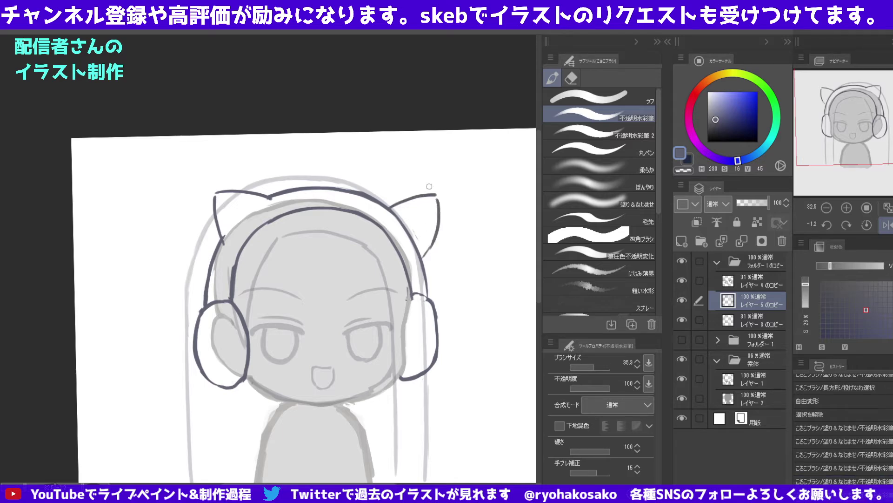
# Undo earlier attempts and draw the outer side of the right cat ear.
pyautogui.keyDown('ctrl'); pyautogui.keyDown('alt'); pyautogui.click(396, 187); pyautogui.keyUp('alt'); pyautogui.keyUp('ctrl')
pyautogui.hotkey('ctrl', 'z')
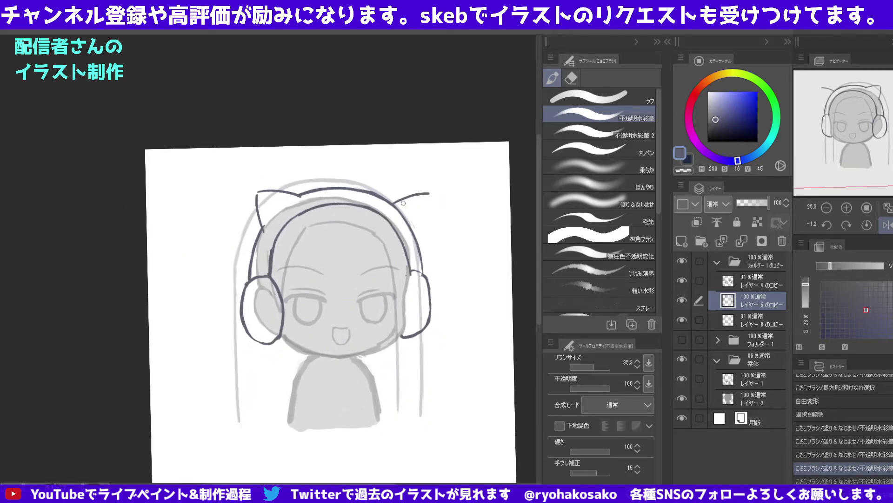
pyautogui.hotkey('ctrl', 'z')
pyautogui.moveTo(394, 202)
pyautogui.mouseDown()
pyautogui.moveTo(433, 210)
pyautogui.moveTo(411, 198)
pyautogui.moveTo(434, 199)
pyautogui.moveTo(417, 255)
pyautogui.mouseUp()
pyautogui.hotkey('ctrl', 'z')
pyautogui.hotkey('ctrl', 'z')
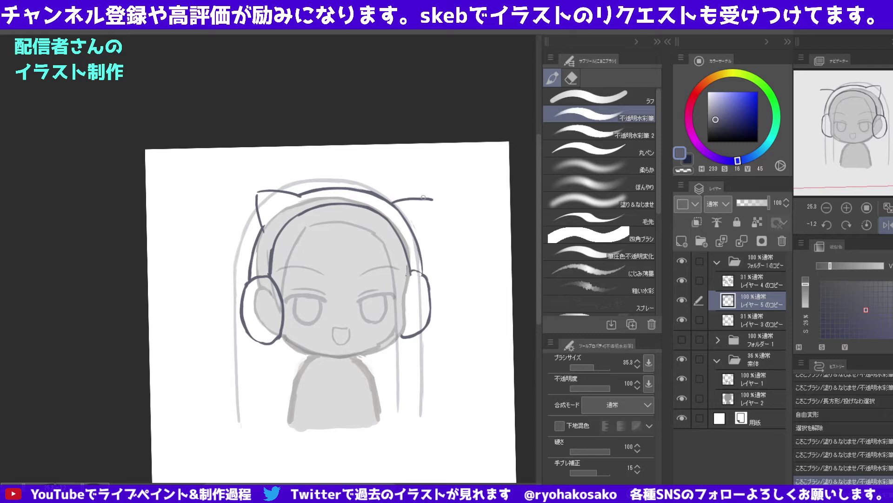
pyautogui.moveTo(434, 200); pyautogui.dragTo(418, 245)
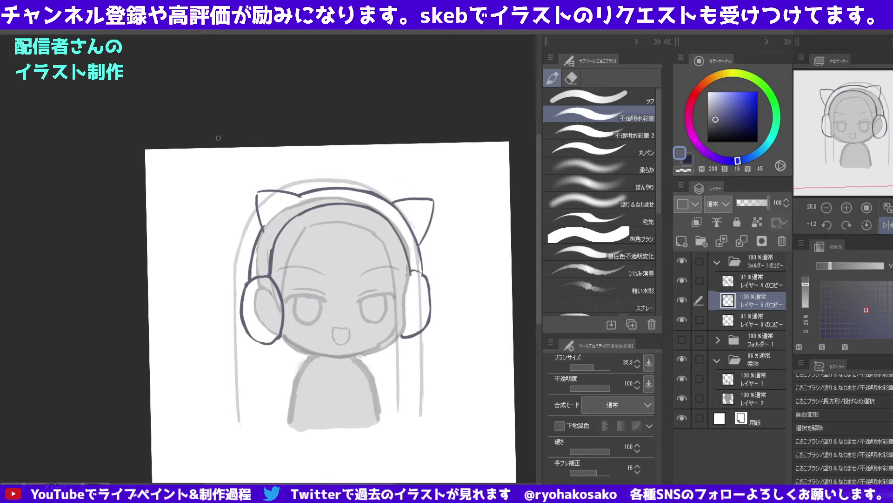
pyautogui.press('m')
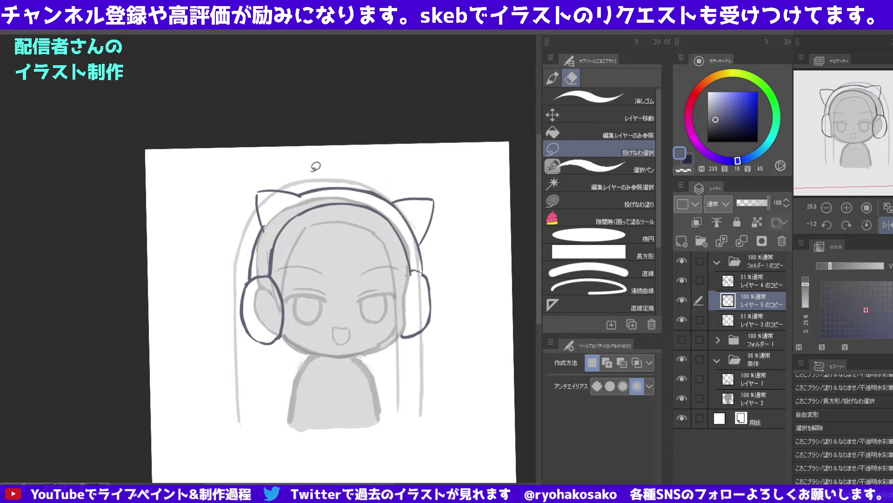
# Lasso the left cat ear, nudge it down-left and tilt it up and outward.
pyautogui.moveTo(297, 178)
pyautogui.mouseDown()
pyautogui.moveTo(299, 197)
pyautogui.moveTo(269, 229)
pyautogui.moveTo(305, 176)
pyautogui.mouseUp()
pyautogui.press('k')
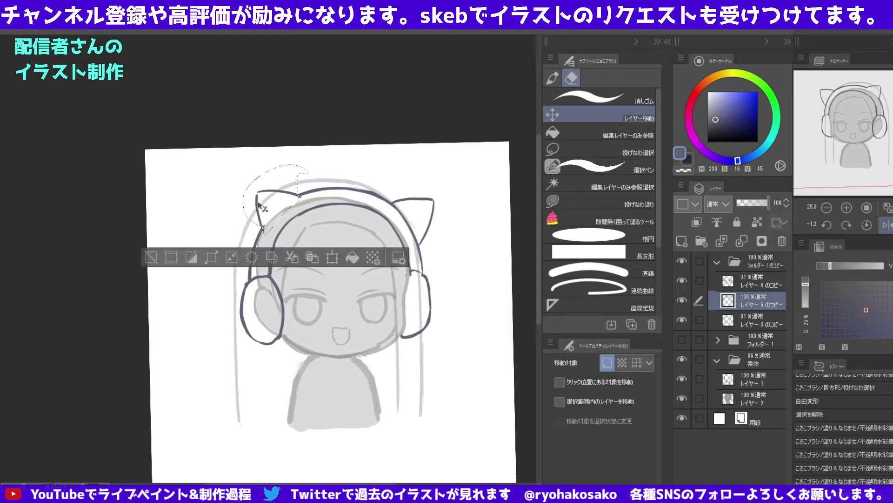
pyautogui.moveTo(260, 207); pyautogui.dragTo(252, 211)
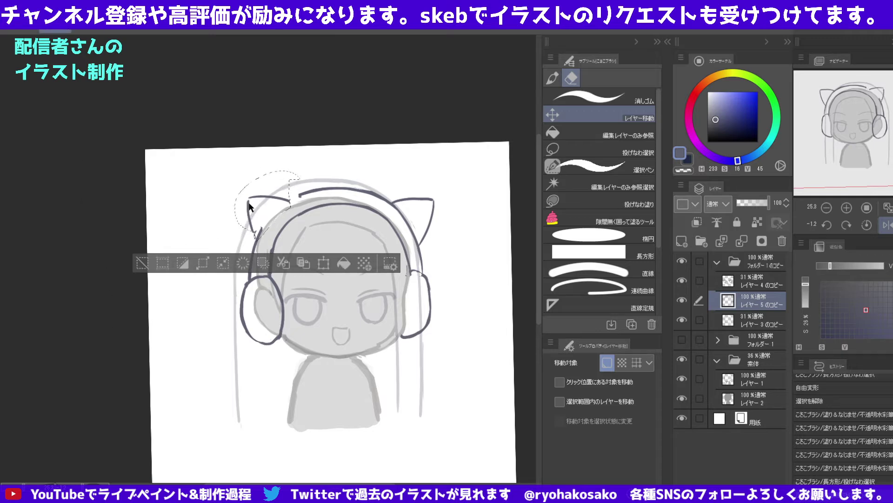
pyautogui.hotkey('ctrl', 'shift', 't')
pyautogui.moveTo(266, 170); pyautogui.dragTo(267, 168)
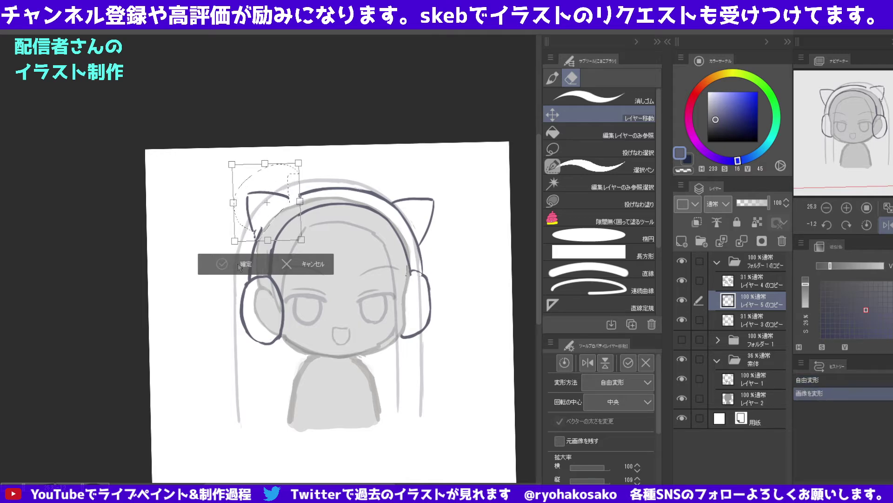
pyautogui.press('Return')
pyautogui.hotkey('ctrl', 'd')
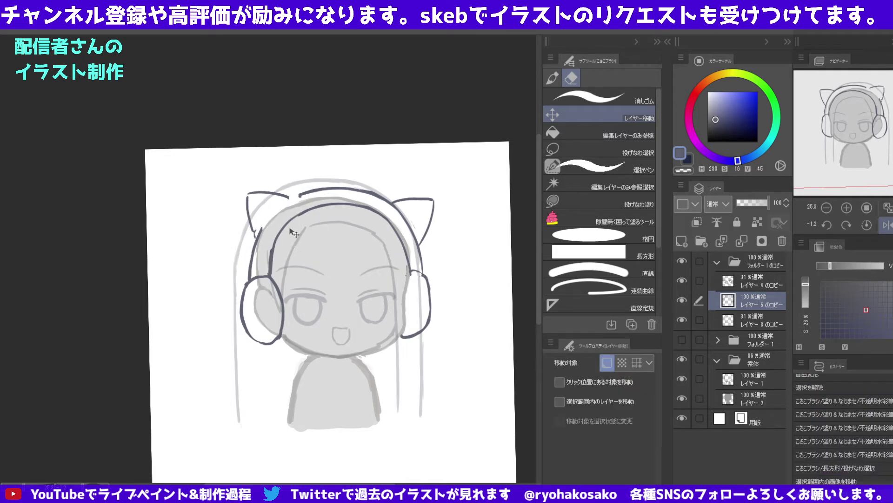
# Erase stray lines around the left cat ear and touch up its outline.
pyautogui.press('b')
pyautogui.press('c')
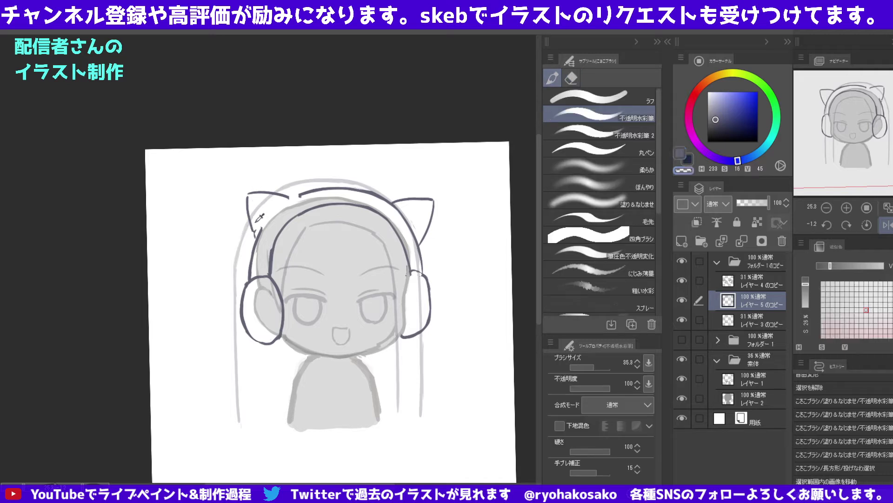
pyautogui.moveTo(255, 227); pyautogui.dragTo(257, 246)
pyautogui.press('c')
pyautogui.moveTo(255, 214)
pyautogui.mouseDown()
pyautogui.moveTo(249, 221)
pyautogui.moveTo(258, 250)
pyautogui.moveTo(285, 197)
pyautogui.moveTo(308, 195)
pyautogui.moveTo(287, 200)
pyautogui.mouseUp()
pyautogui.press('c')
pyautogui.press('c')
pyautogui.press('c')
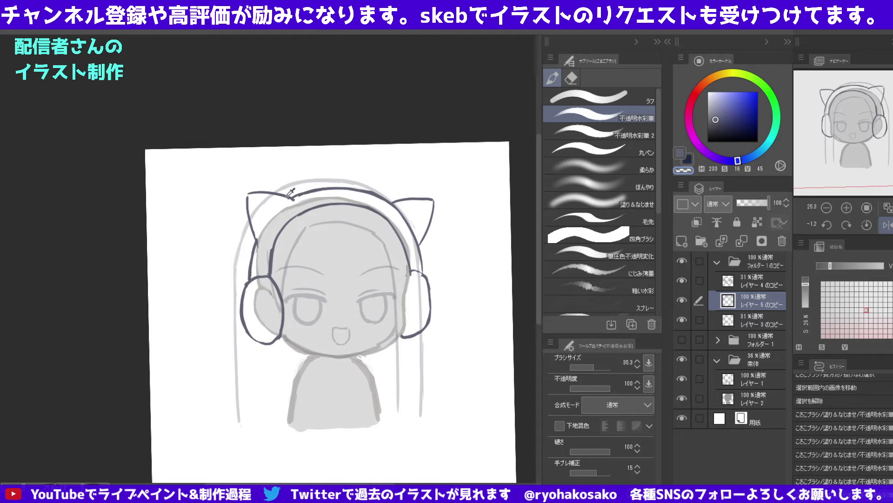
pyautogui.press('c')
# Tidy the headband–ear junction, undoing two trial strokes near the left ear.
pyautogui.moveTo(296, 201)
pyautogui.mouseDown()
pyautogui.moveTo(280, 197)
pyautogui.moveTo(289, 197)
pyautogui.mouseUp()
pyautogui.press('c')
pyautogui.press('c')
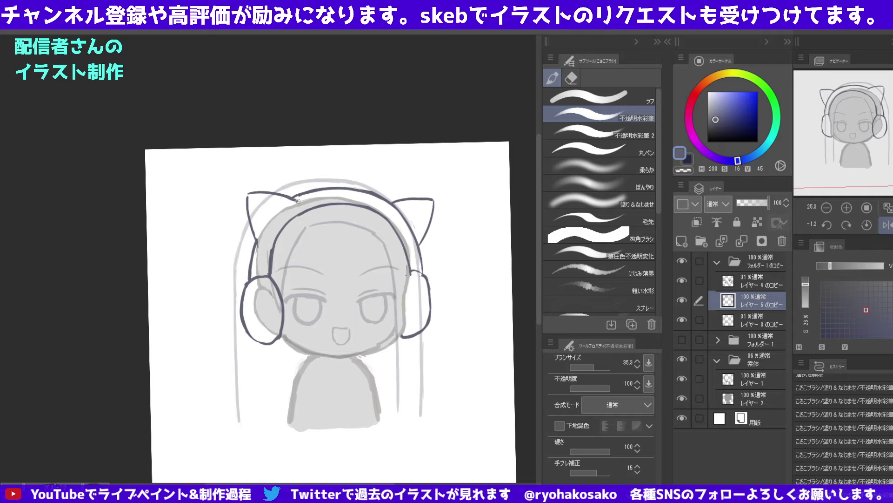
pyautogui.click(298, 201)
pyautogui.moveTo(289, 208)
pyautogui.mouseDown()
pyautogui.moveTo(271, 223)
pyautogui.moveTo(258, 216)
pyautogui.moveTo(284, 209)
pyautogui.mouseUp()
pyautogui.hotkey('ctrl', 'z')
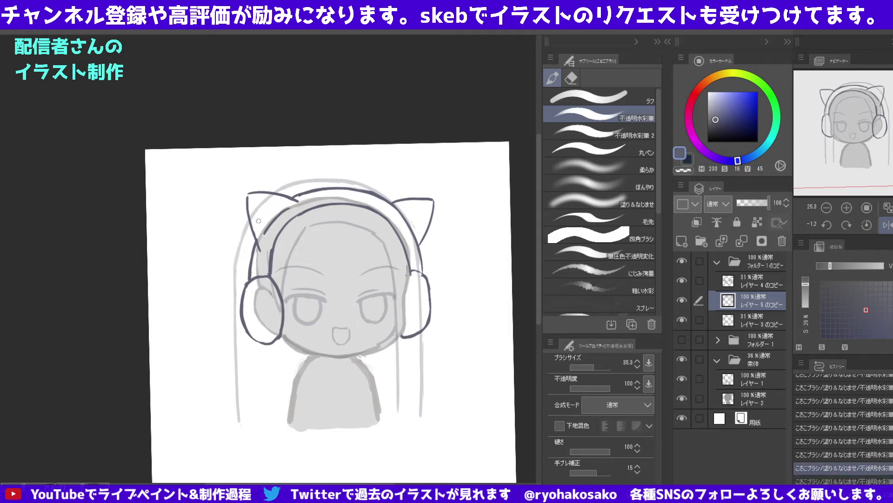
pyautogui.hotkey('ctrl', 'z')
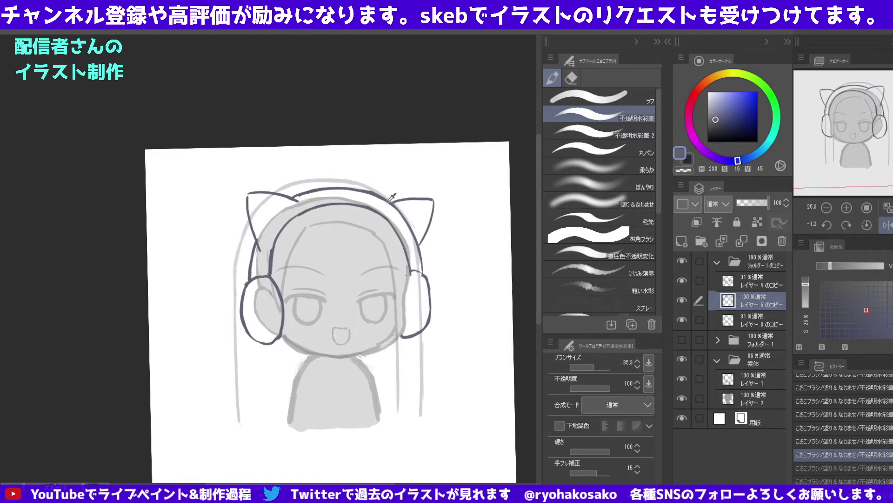
# Erase the line at the right ear's base and draw the left ear's base and inner lines.
pyautogui.press('c')
pyautogui.moveTo(418, 241); pyautogui.dragTo(416, 238)
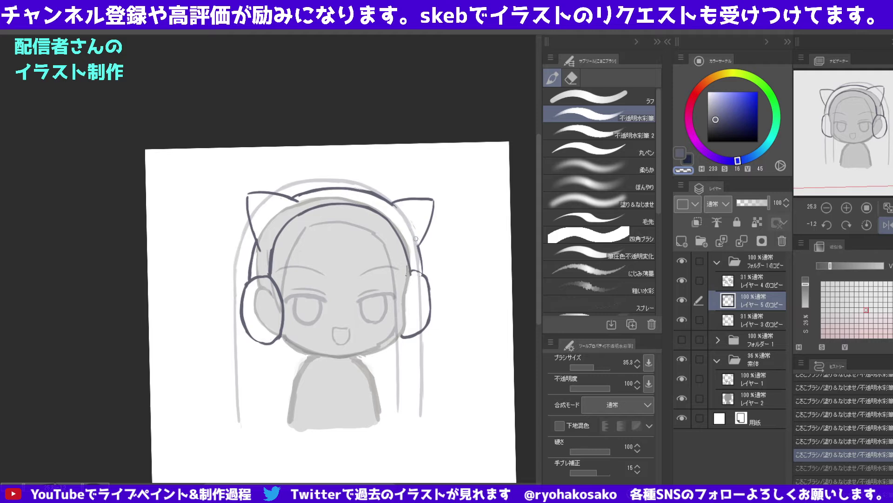
pyautogui.click(417, 237)
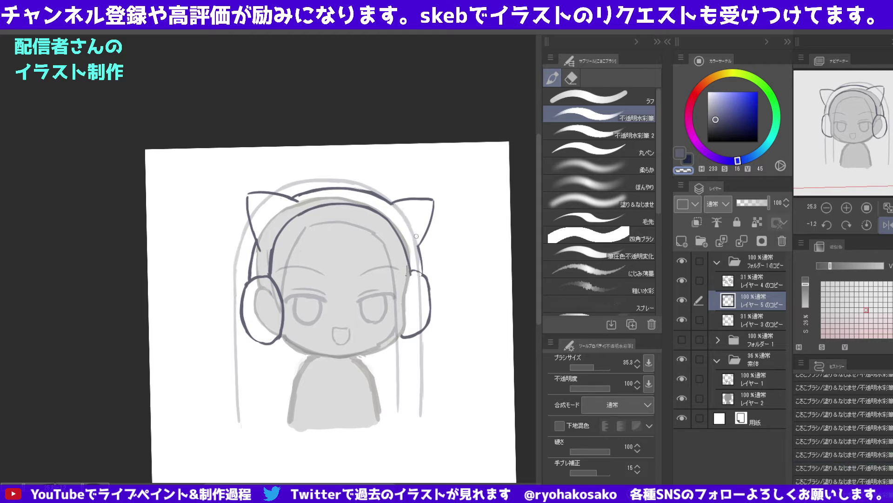
pyautogui.press('c')
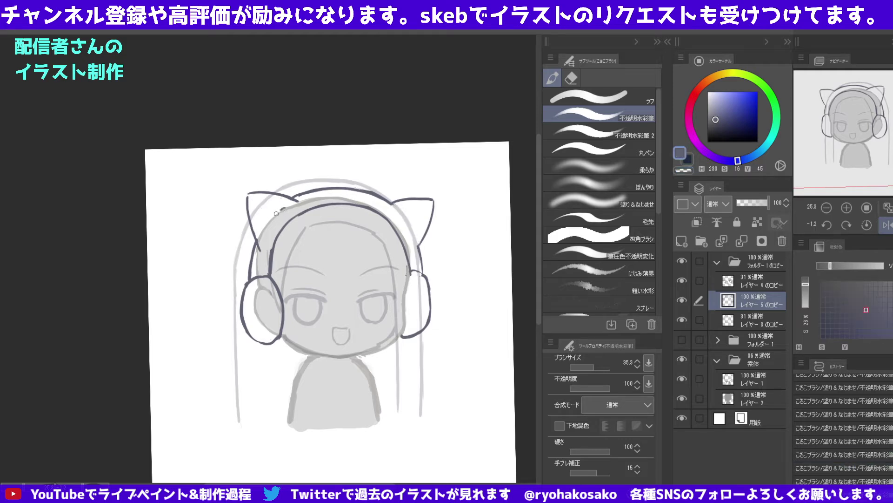
pyautogui.moveTo(276, 214)
pyautogui.mouseDown()
pyautogui.moveTo(269, 225)
pyautogui.moveTo(289, 206)
pyautogui.moveTo(265, 230)
pyautogui.moveTo(252, 205)
pyautogui.moveTo(266, 237)
pyautogui.mouseUp()
pyautogui.moveTo(257, 205); pyautogui.dragTo(275, 208)
# Redraw the inner lines of both cat ears and remove the short strokes atop the right ear.
pyautogui.hotkey('ctrl', 'z')
pyautogui.hotkey('ctrl', 'z')
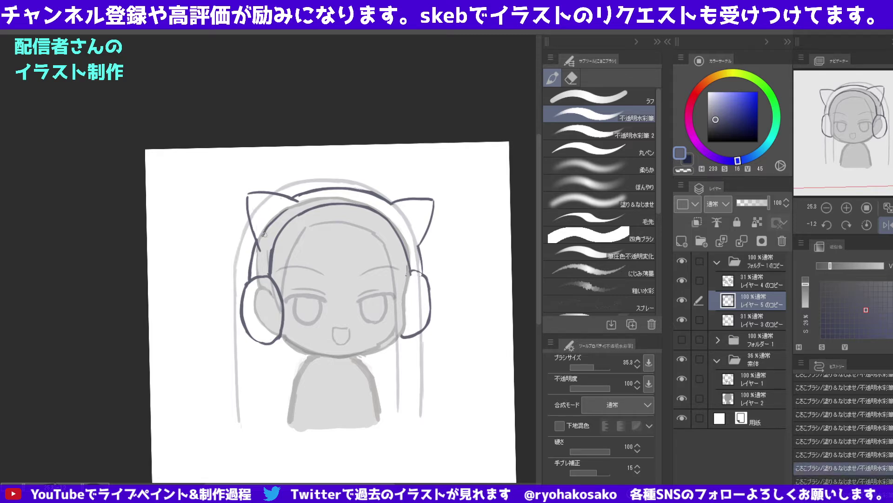
pyautogui.moveTo(258, 227)
pyautogui.mouseDown()
pyautogui.moveTo(252, 200)
pyautogui.moveTo(260, 227)
pyautogui.moveTo(289, 210)
pyautogui.mouseUp()
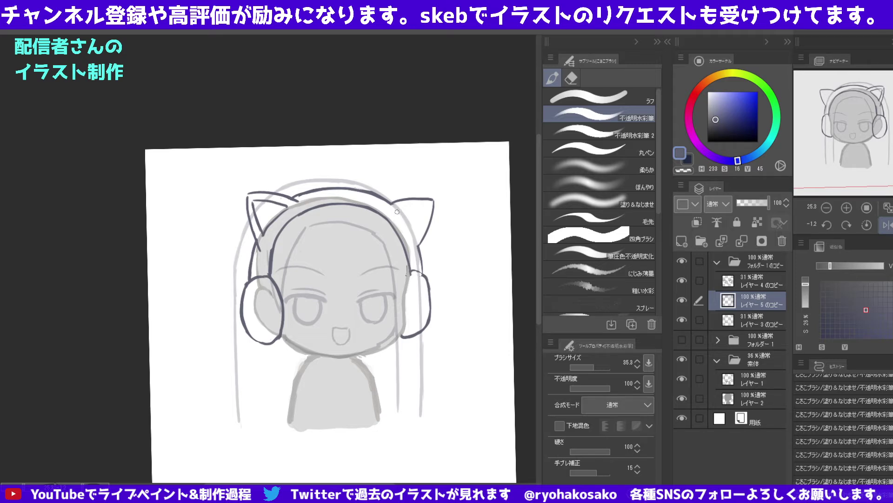
pyautogui.moveTo(397, 211); pyautogui.dragTo(418, 233)
pyautogui.hotkey('ctrl', 'z')
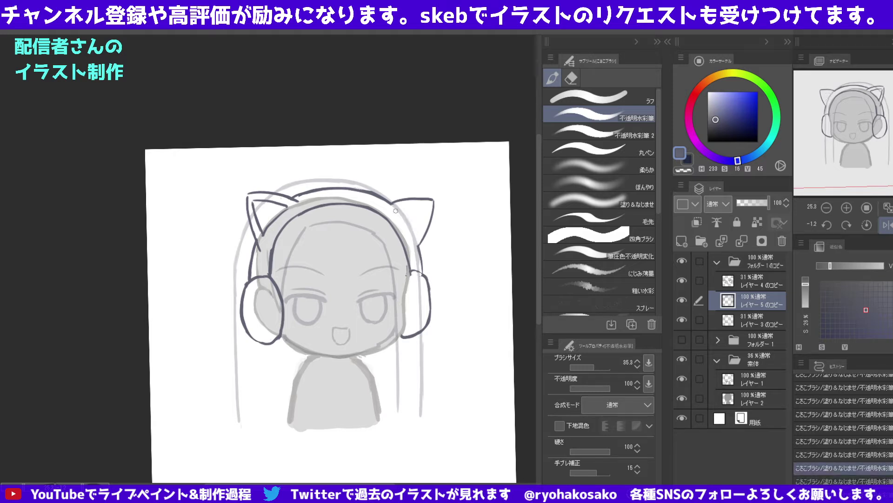
pyautogui.moveTo(400, 213)
pyautogui.mouseDown()
pyautogui.moveTo(418, 235)
pyautogui.moveTo(416, 209)
pyautogui.moveTo(399, 210)
pyautogui.moveTo(421, 206)
pyautogui.mouseUp()
pyautogui.hotkey('ctrl', 'z')
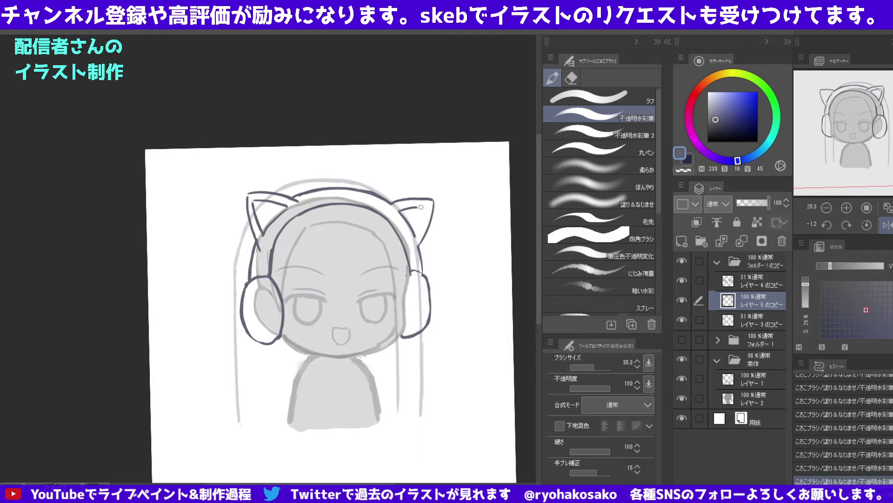
pyautogui.hotkey('ctrl', 'z')
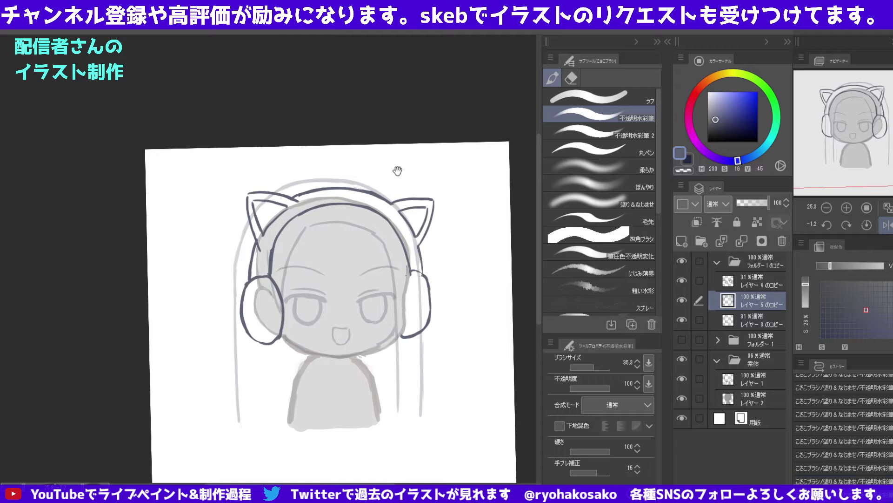
# Duplicate the headphone line-art layer and move the copy into フォルダー1.
pyautogui.scroll(-1, 398, 171)
pyautogui.scroll(-1, 398, 171)
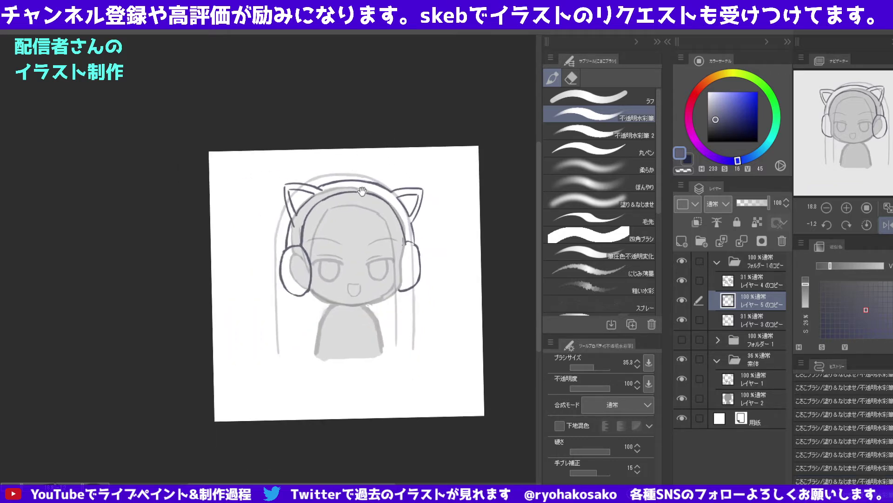
pyautogui.scroll(2, 371, 207)
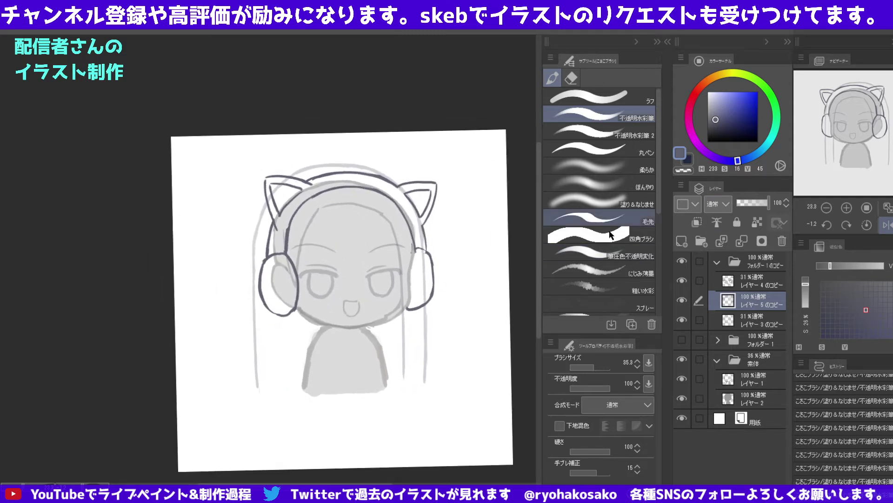
pyautogui.hotkey('ctrl', 'c')
pyautogui.hotkey('ctrl', 'v')
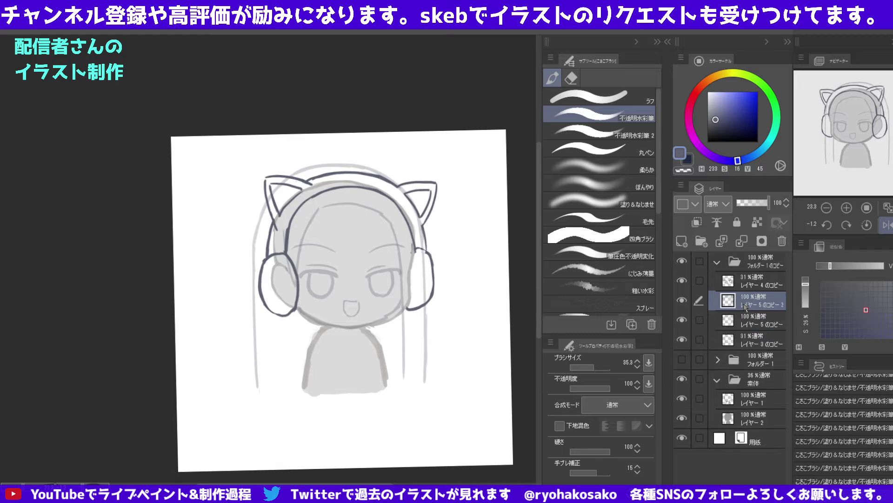
pyautogui.moveTo(744, 342); pyautogui.dragTo(755, 391)
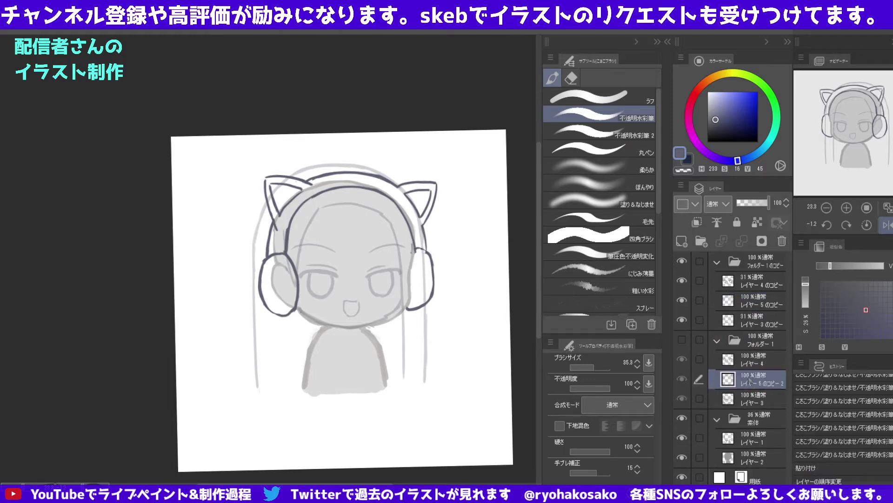
# Show フォルダー1's hair line art, hide and collapse the folder copy, and select レイヤー3.
pyautogui.click(682, 262)
pyautogui.click(682, 341)
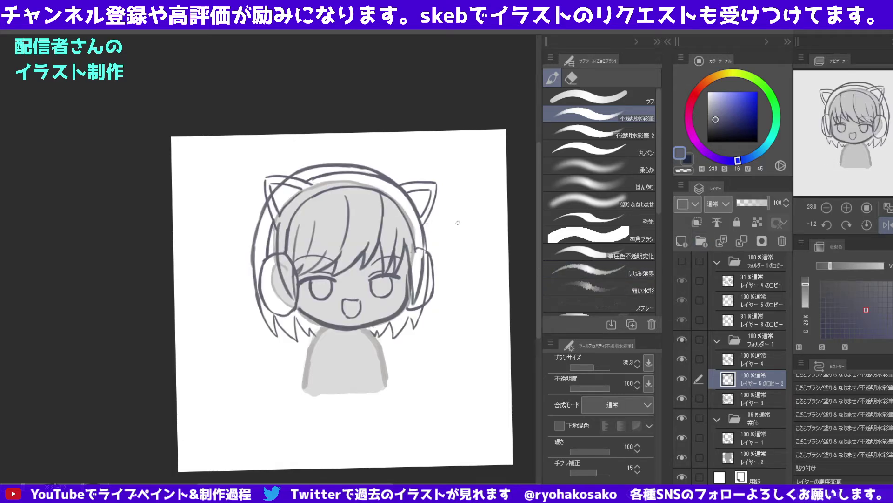
pyautogui.click(682, 262)
pyautogui.click(683, 265)
pyautogui.click(683, 265)
pyautogui.click(683, 262)
pyautogui.click(716, 267)
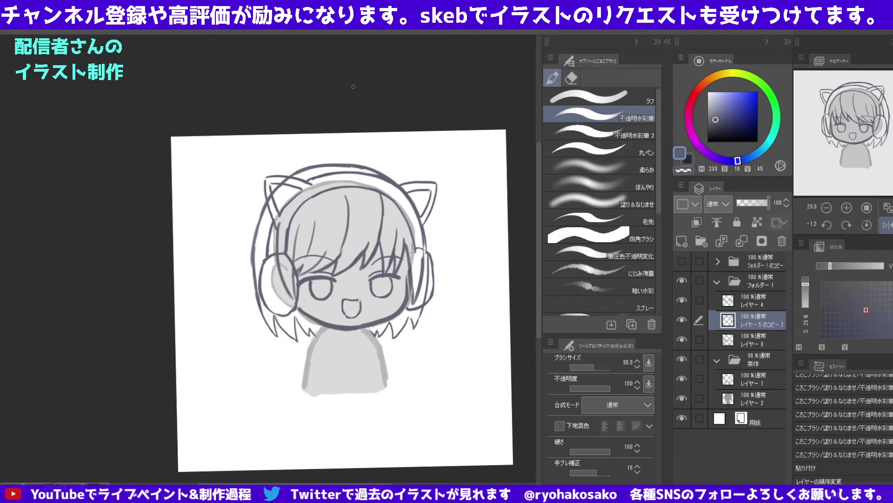
pyautogui.click(741, 343)
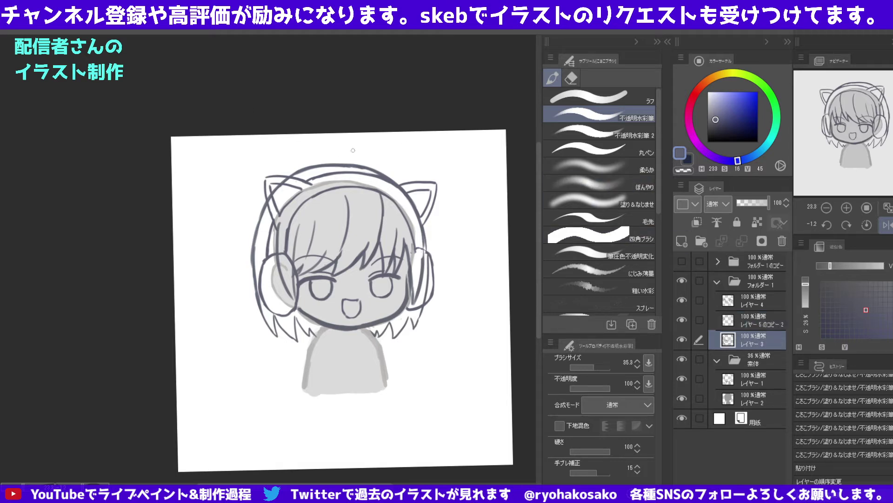
# With transparent colour at brush size about 101, erase over the right headphone ear cup.
pyautogui.press('c')
pyautogui.moveTo(285, 182)
pyautogui.mouseDown()
pyautogui.moveTo(293, 186)
pyautogui.moveTo(274, 181)
pyautogui.moveTo(276, 205)
pyautogui.moveTo(270, 196)
pyautogui.moveTo(283, 188)
pyautogui.mouseUp()
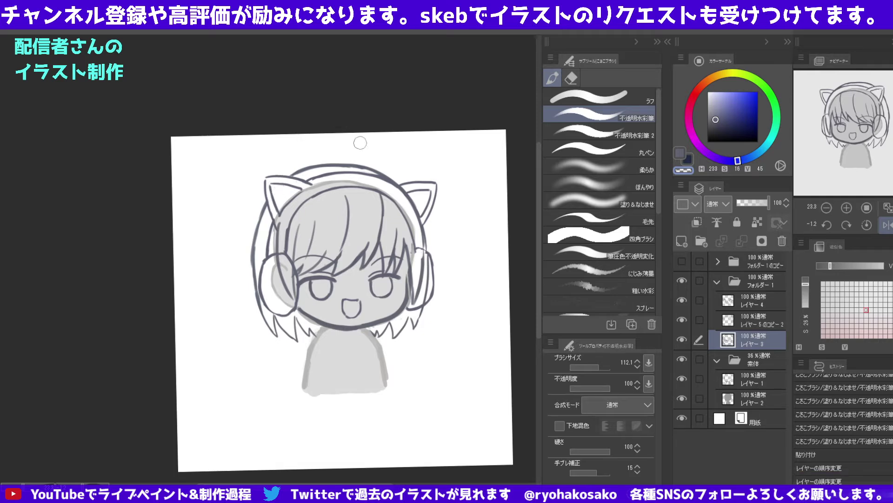
pyautogui.moveTo(425, 242)
pyautogui.mouseDown()
pyautogui.moveTo(374, 281)
pyautogui.moveTo(393, 169)
pyautogui.mouseUp()
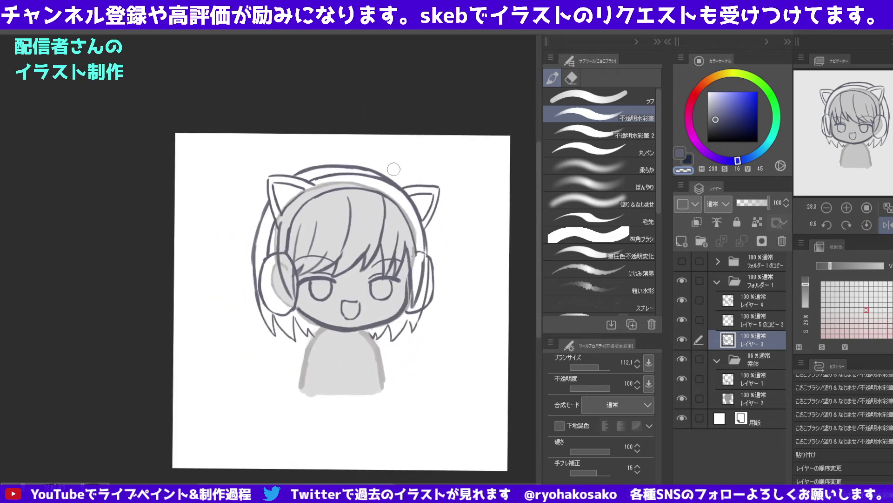
pyautogui.moveTo(414, 228); pyautogui.dragTo(414, 213)
pyautogui.moveTo(419, 261); pyautogui.dragTo(430, 259)
pyautogui.moveTo(412, 267); pyautogui.dragTo(422, 293)
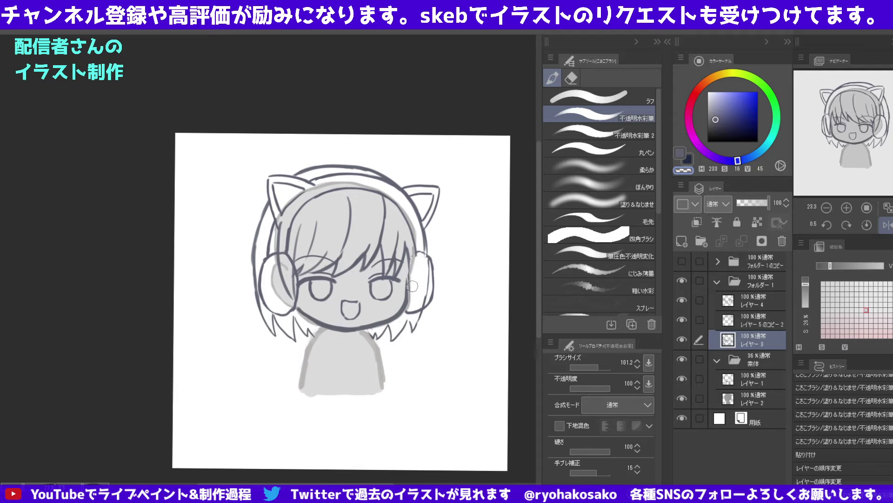
pyautogui.moveTo(422, 294); pyautogui.dragTo(413, 280)
# Erase over the left ear cup, the hair's left edge and the right cup's edge.
pyautogui.scroll(-1, 405, 219)
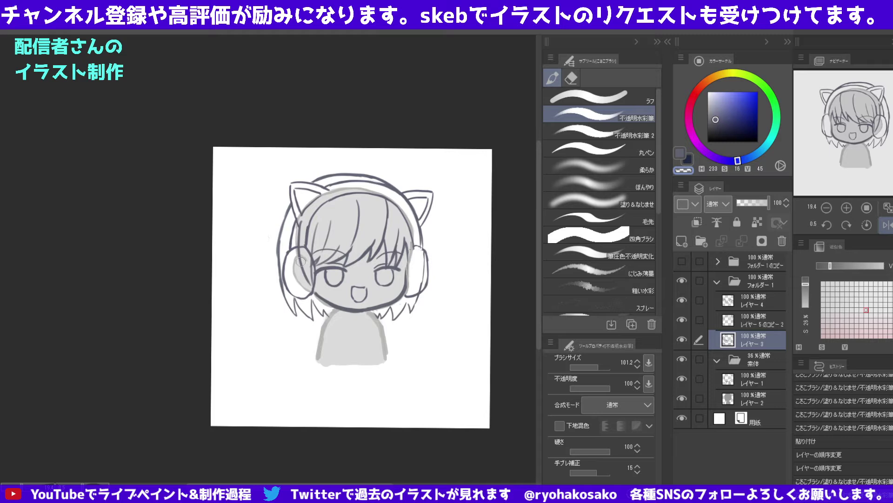
pyautogui.moveTo(300, 259)
pyautogui.mouseDown()
pyautogui.moveTo(310, 279)
pyautogui.moveTo(297, 253)
pyautogui.moveTo(310, 267)
pyautogui.mouseUp()
pyautogui.click(350, 198)
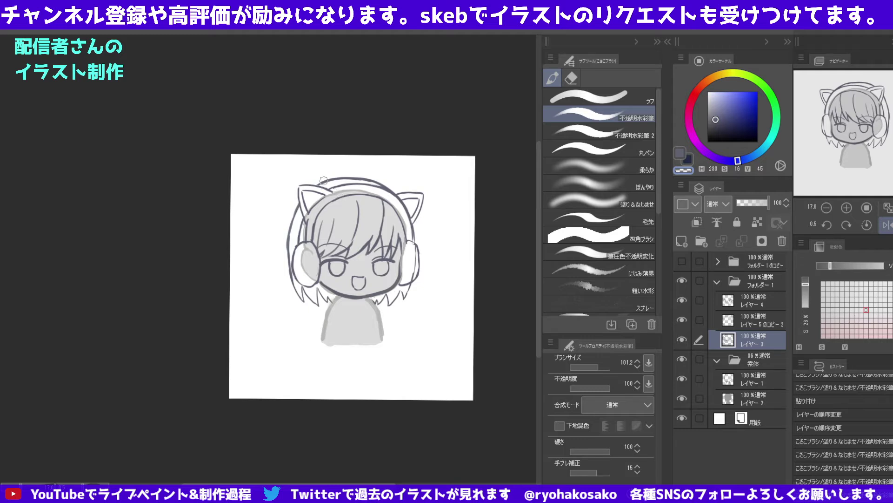
pyautogui.scroll(3, 289, 209)
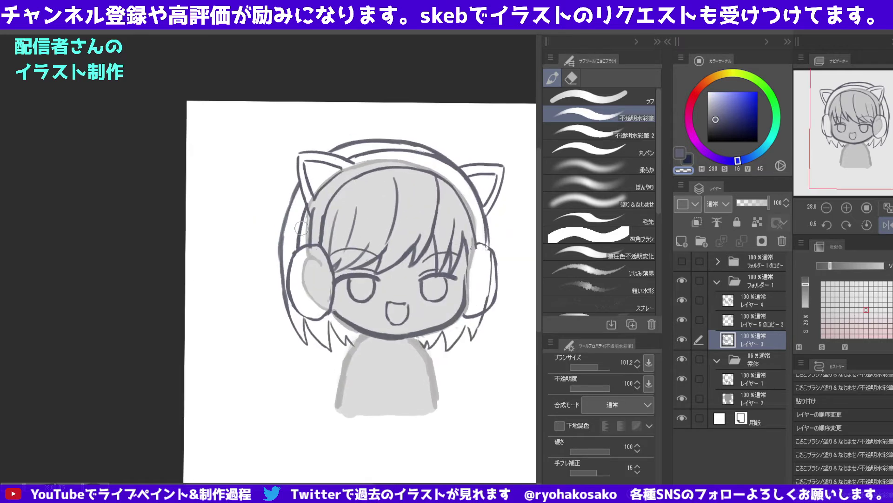
pyautogui.moveTo(300, 215); pyautogui.dragTo(300, 232)
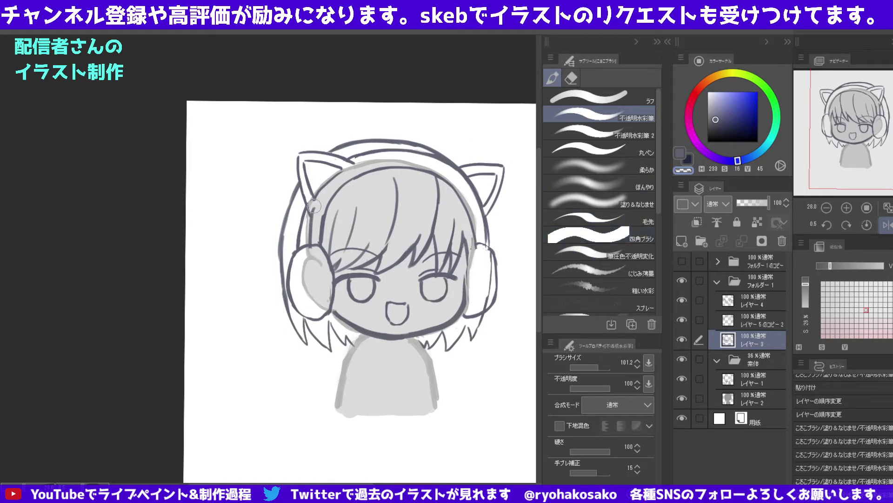
pyautogui.moveTo(309, 254); pyautogui.dragTo(308, 270)
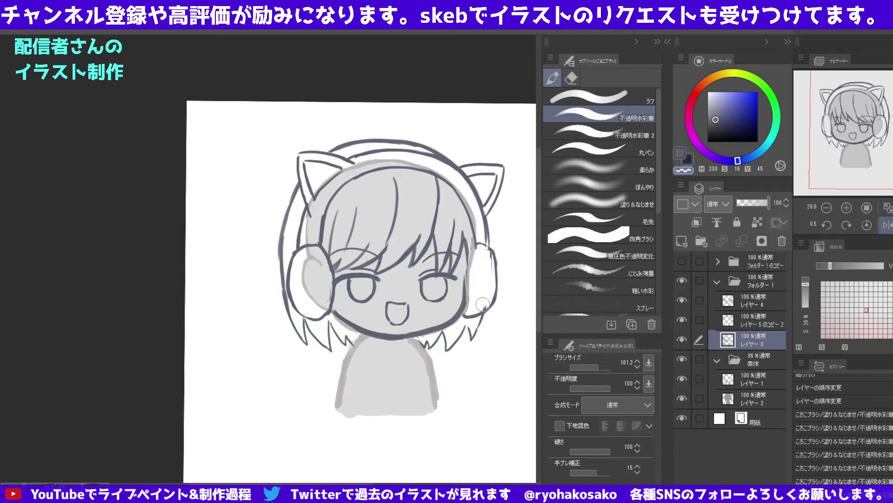
pyautogui.moveTo(484, 302); pyautogui.dragTo(485, 308)
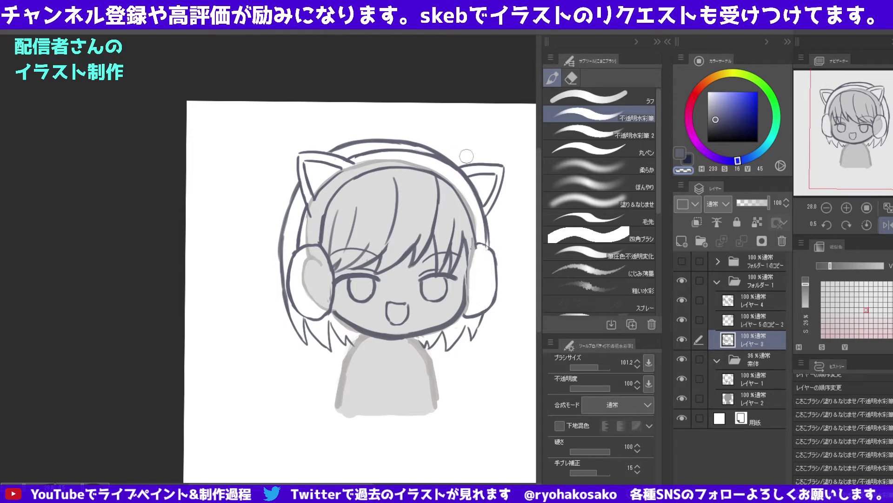
pyautogui.keyDown('ctrl'); pyautogui.keyDown('alt'); pyautogui.click(456, 177); pyautogui.keyUp('alt'); pyautogui.keyUp('ctrl')
# Erase along the right face edge and clean up the lower-left cheek and chin.
pyautogui.scroll(2, 471, 209)
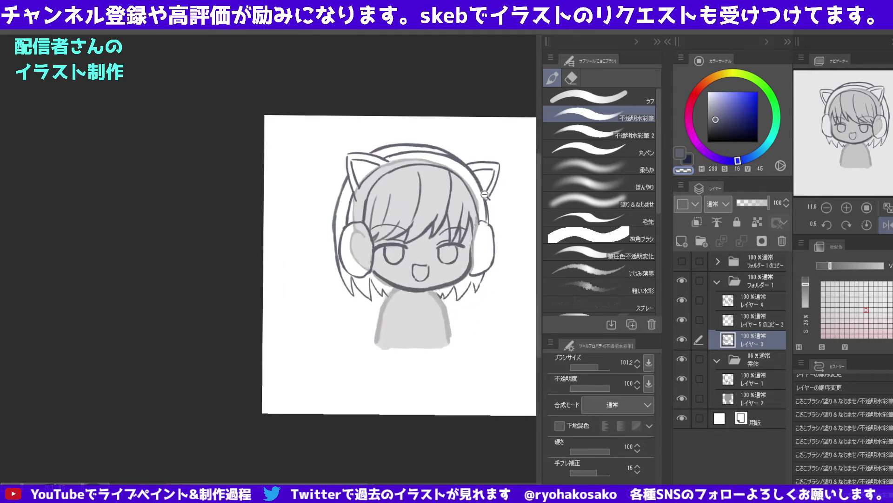
pyautogui.moveTo(480, 212); pyautogui.dragTo(454, 223)
pyautogui.scroll(2, 457, 232)
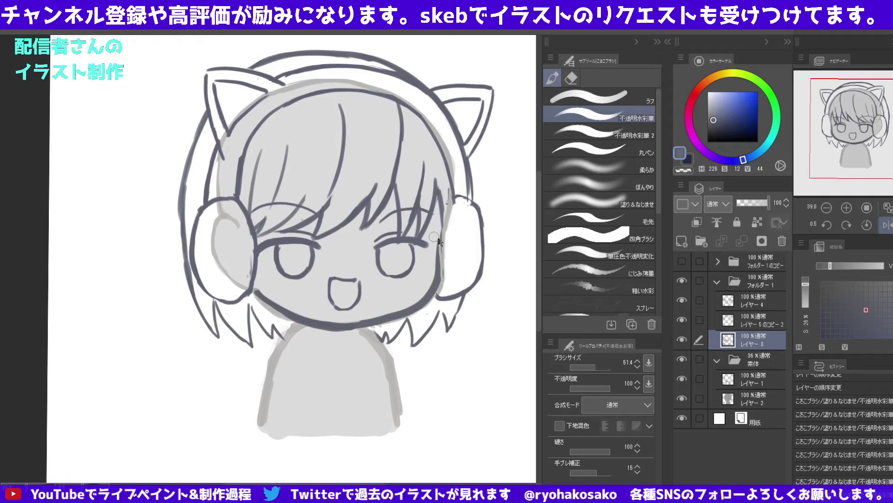
pyautogui.moveTo(442, 231); pyautogui.dragTo(439, 286)
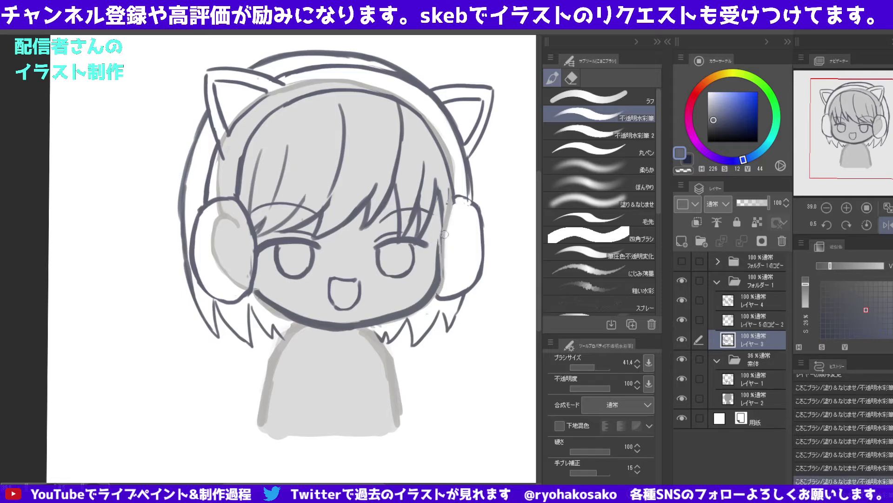
pyautogui.moveTo(440, 230); pyautogui.dragTo(438, 291)
pyautogui.moveTo(439, 237); pyautogui.dragTo(431, 292)
pyautogui.moveTo(437, 233)
pyautogui.mouseDown()
pyautogui.moveTo(426, 288)
pyautogui.moveTo(414, 295)
pyautogui.mouseUp()
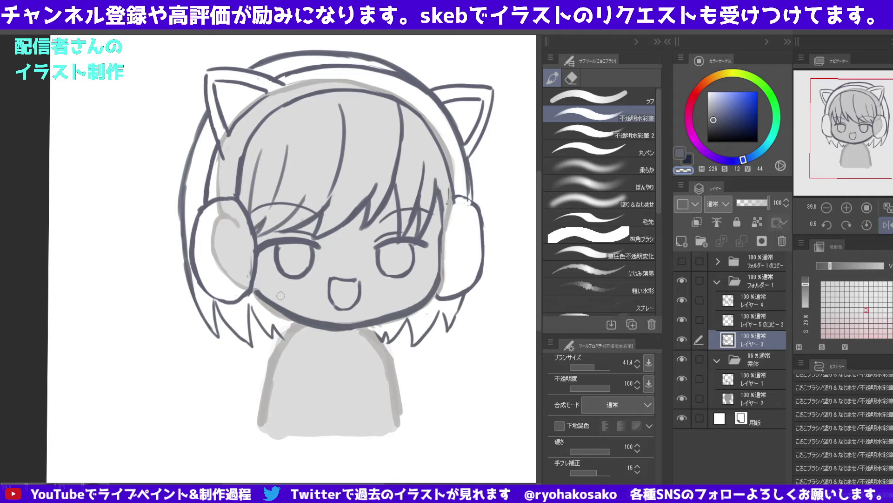
pyautogui.moveTo(261, 287); pyautogui.dragTo(321, 321)
# Sample the dark line colour and redraw the chin line toward the right.
pyautogui.moveTo(283, 283); pyautogui.dragTo(339, 190)
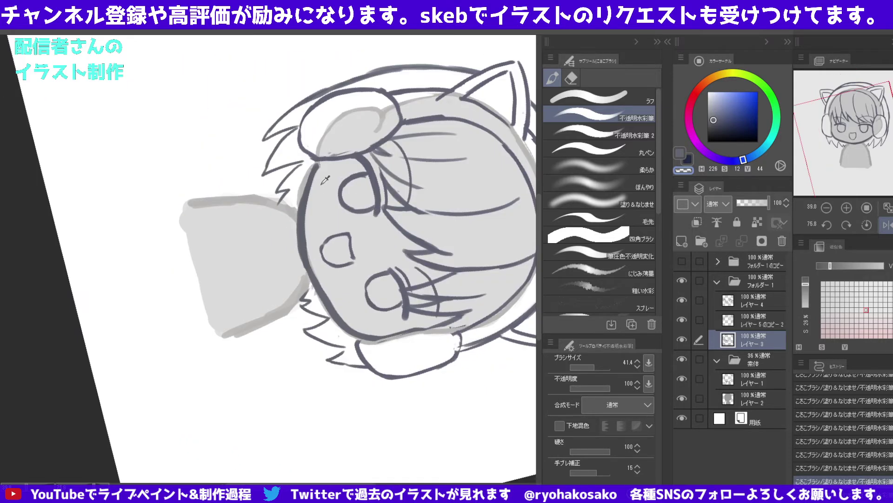
pyautogui.keyDown('alt'); pyautogui.click(301, 205); pyautogui.keyUp('alt')
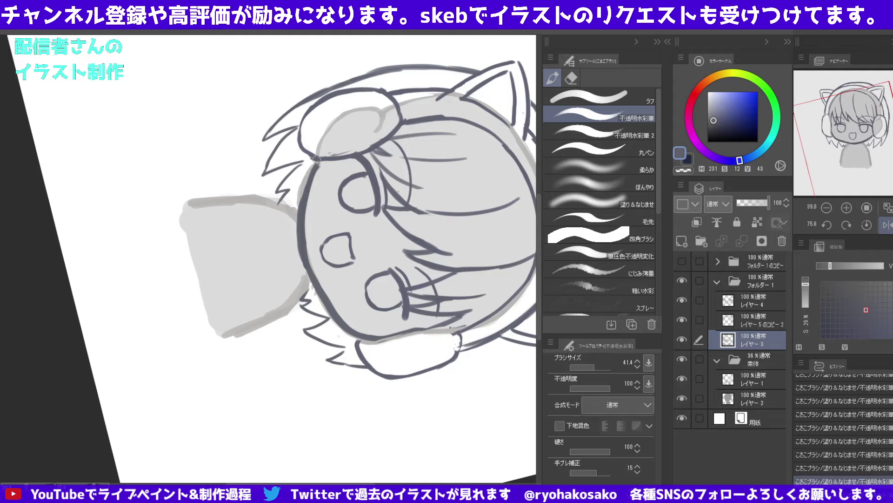
pyautogui.press('c')
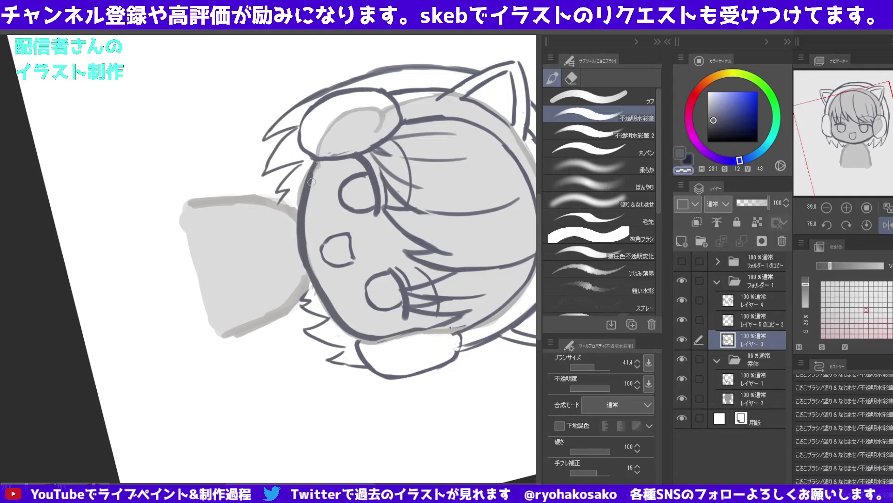
pyautogui.moveTo(314, 190); pyautogui.dragTo(365, 138)
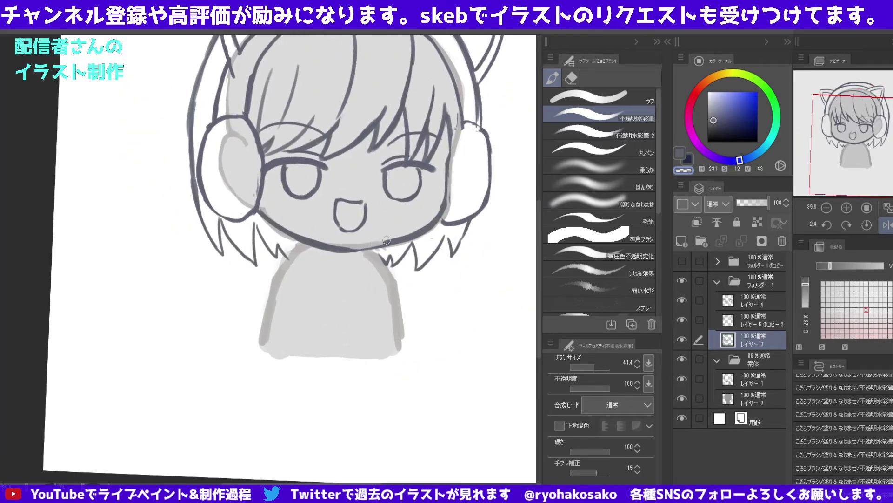
pyautogui.moveTo(350, 244)
pyautogui.mouseDown()
pyautogui.moveTo(396, 237)
pyautogui.moveTo(433, 211)
pyautogui.mouseUp()
pyautogui.keyDown('alt'); pyautogui.click(444, 209); pyautogui.keyUp('alt')
# Draw a dark pen stroke along the right cheek next to the headphone.
pyautogui.moveTo(451, 159); pyautogui.dragTo(453, 160)
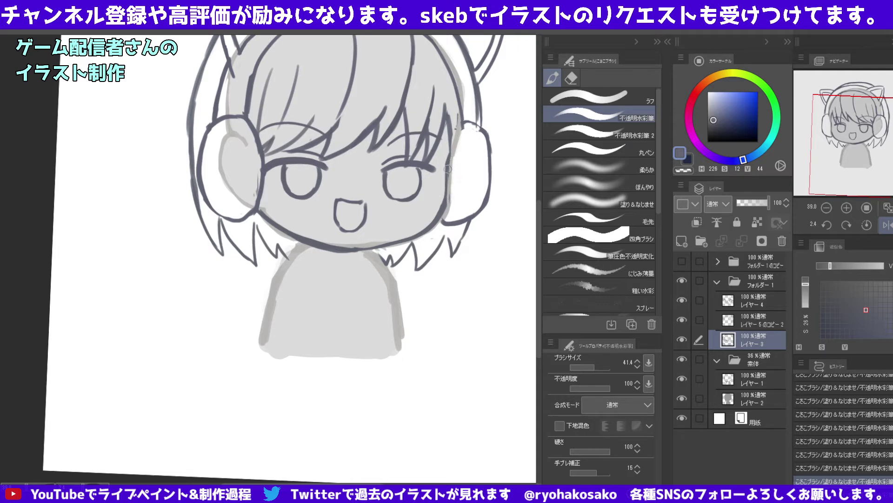
# Add short line strokes along the right face edge and lower cheek.
pyautogui.moveTo(446, 186); pyautogui.dragTo(448, 209)
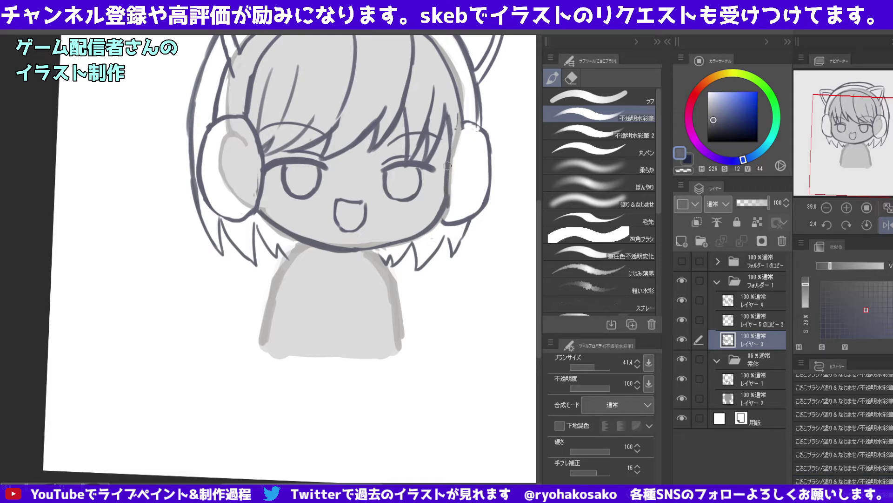
pyautogui.moveTo(447, 146)
pyautogui.mouseDown()
pyautogui.moveTo(443, 205)
pyautogui.moveTo(426, 224)
pyautogui.mouseUp()
pyautogui.press('c')
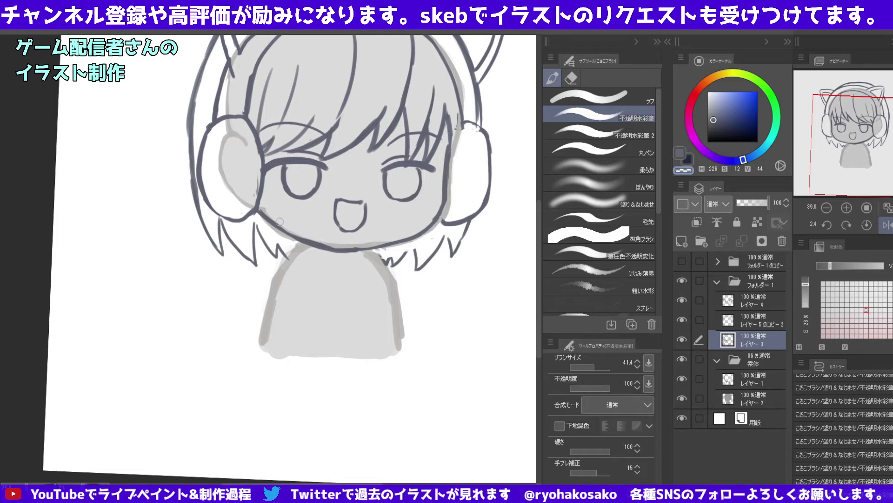
pyautogui.moveTo(284, 214)
pyautogui.mouseDown()
pyautogui.moveTo(295, 267)
pyautogui.moveTo(336, 222)
pyautogui.mouseUp()
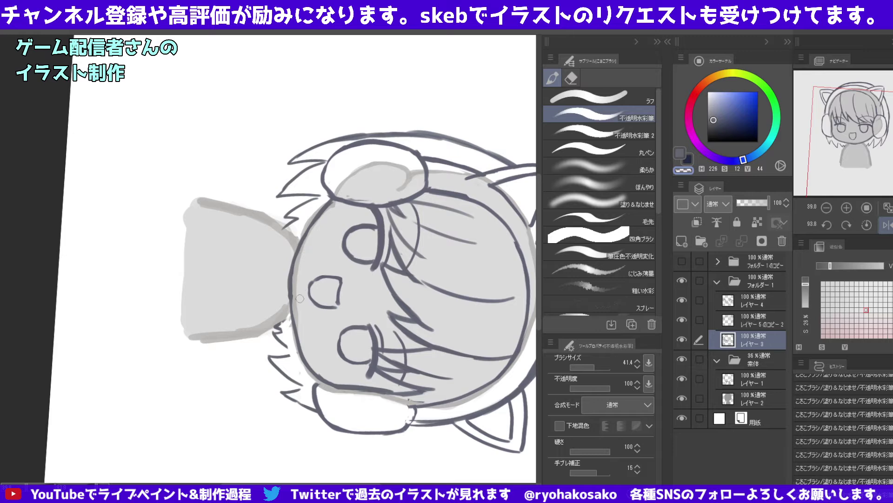
# Sample the dark outline colour and redraw the left face outline, undoing the bad stroke.
pyautogui.keyDown('alt'); pyautogui.click(332, 200); pyautogui.keyUp('alt')
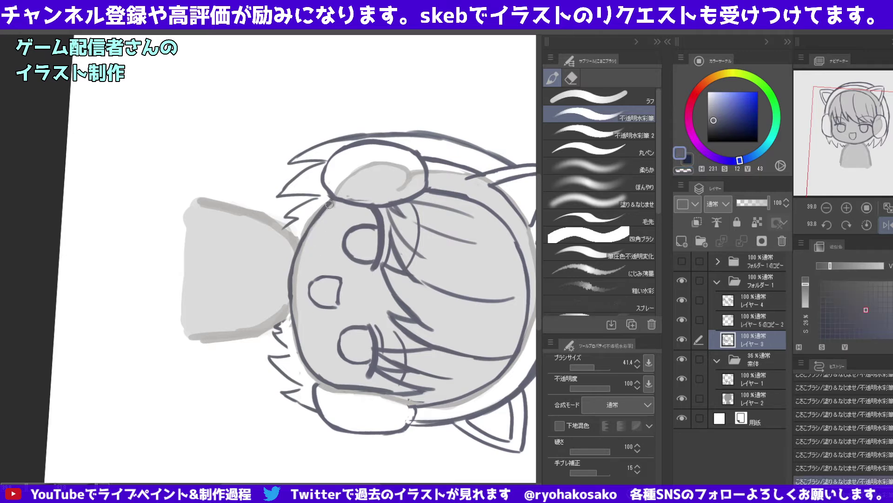
pyautogui.moveTo(334, 200); pyautogui.dragTo(299, 259)
pyautogui.moveTo(325, 208); pyautogui.dragTo(288, 293)
pyautogui.hotkey('ctrl', 'z')
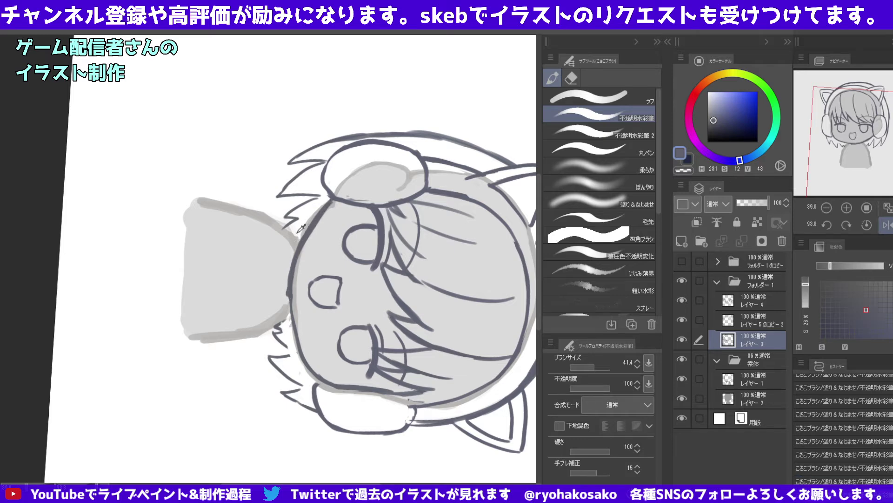
# With the face rotated upright, redraw the left face outline and erase the stray line bits.
pyautogui.press('c')
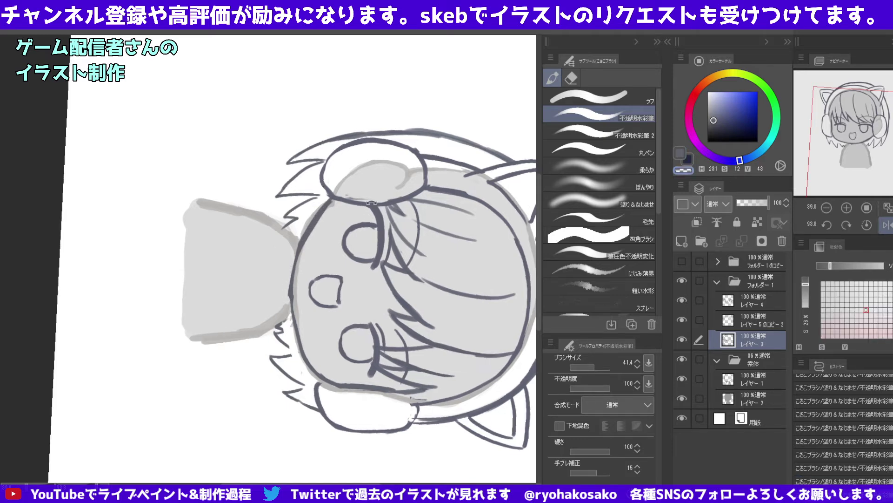
pyautogui.moveTo(289, 268)
pyautogui.mouseDown()
pyautogui.moveTo(194, 182)
pyautogui.moveTo(349, 257)
pyautogui.moveTo(319, 282)
pyautogui.moveTo(279, 291)
pyautogui.moveTo(292, 296)
pyautogui.mouseUp()
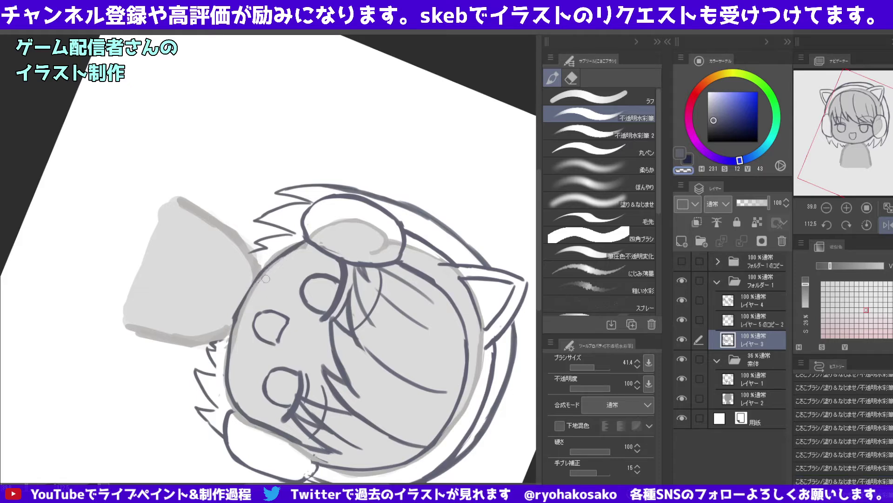
pyautogui.moveTo(281, 257); pyautogui.dragTo(232, 316)
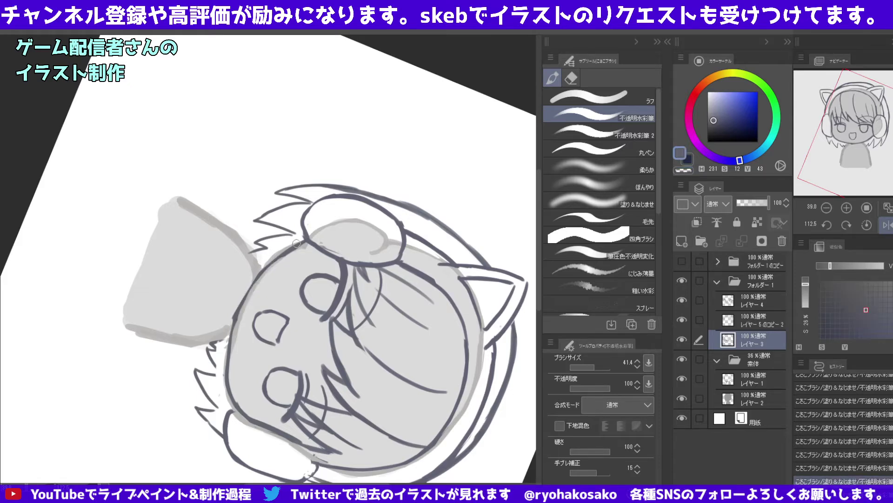
pyautogui.hotkey('ctrl', 'z')
pyautogui.moveTo(303, 239); pyautogui.dragTo(236, 316)
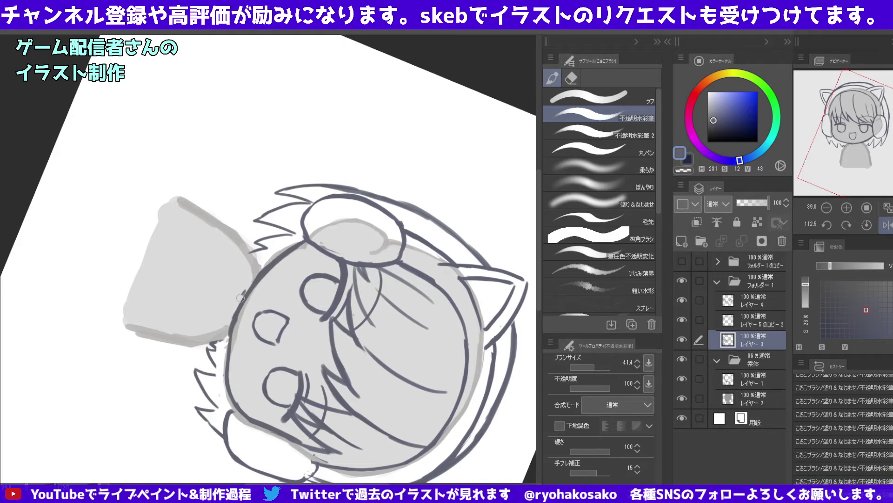
pyautogui.press('c')
pyautogui.moveTo(237, 328); pyautogui.dragTo(235, 331)
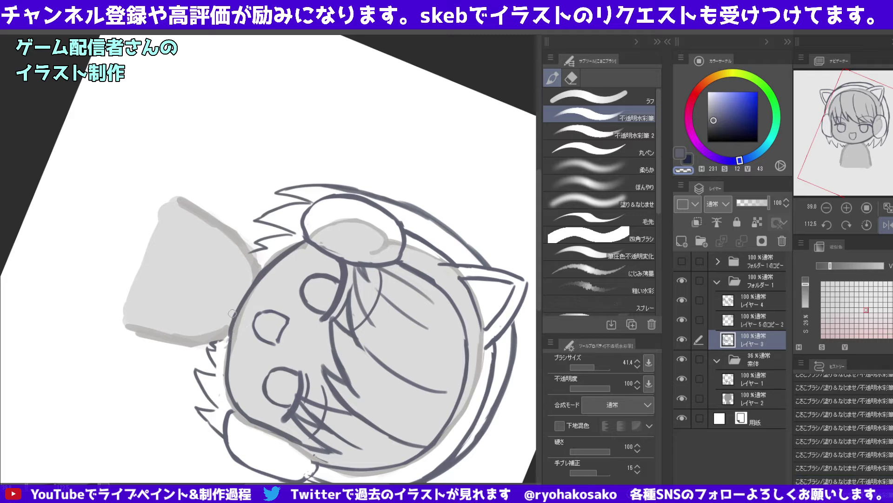
pyautogui.moveTo(233, 311)
pyautogui.mouseDown()
pyautogui.moveTo(222, 354)
pyautogui.moveTo(320, 159)
pyautogui.moveTo(350, 267)
pyautogui.mouseUp()
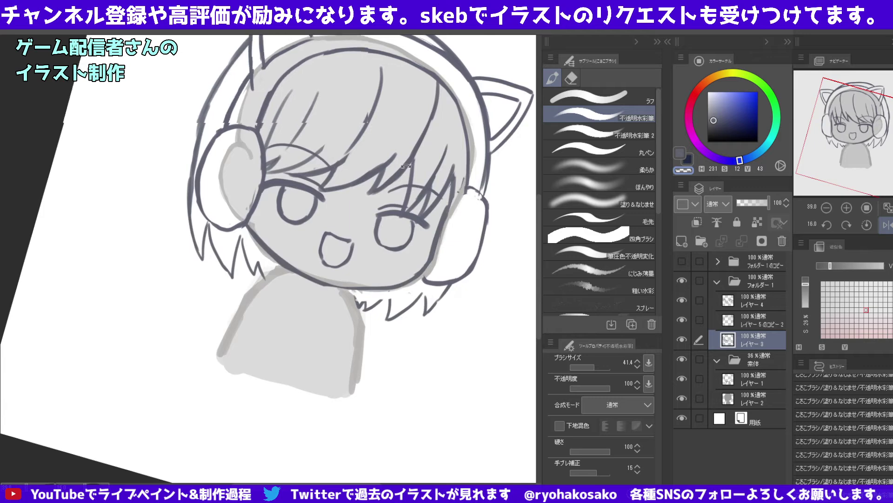
# Rotate the canvas back to 0°, zoom out, and retrace the left head outline in three passes.
pyautogui.scroll(-2, 350, 266)
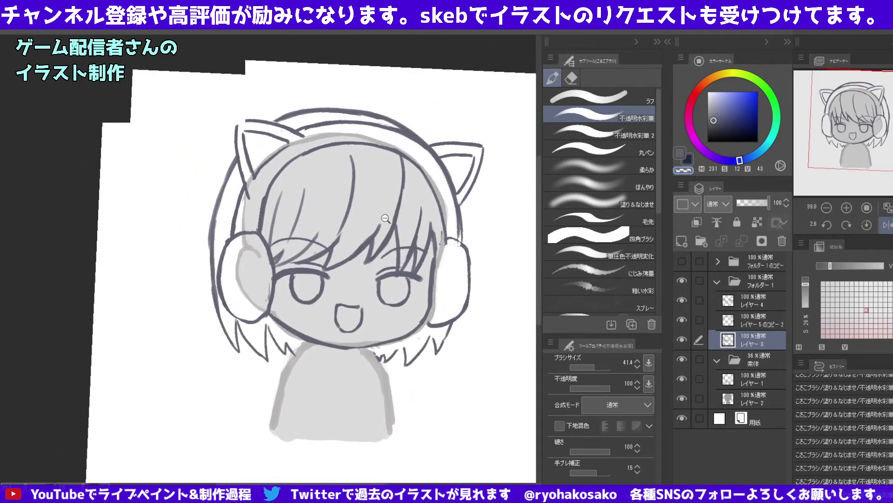
pyautogui.moveTo(434, 194); pyautogui.dragTo(424, 196)
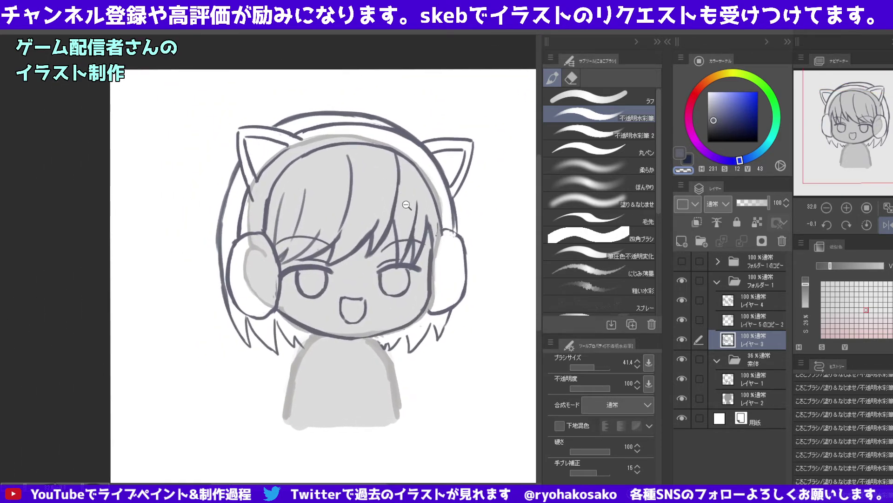
pyautogui.scroll(-1, 389, 152)
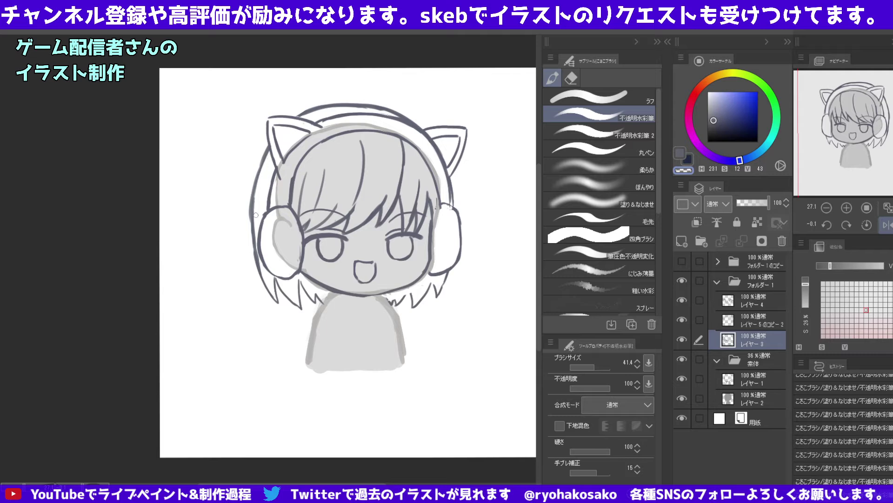
pyautogui.moveTo(255, 187); pyautogui.dragTo(257, 248)
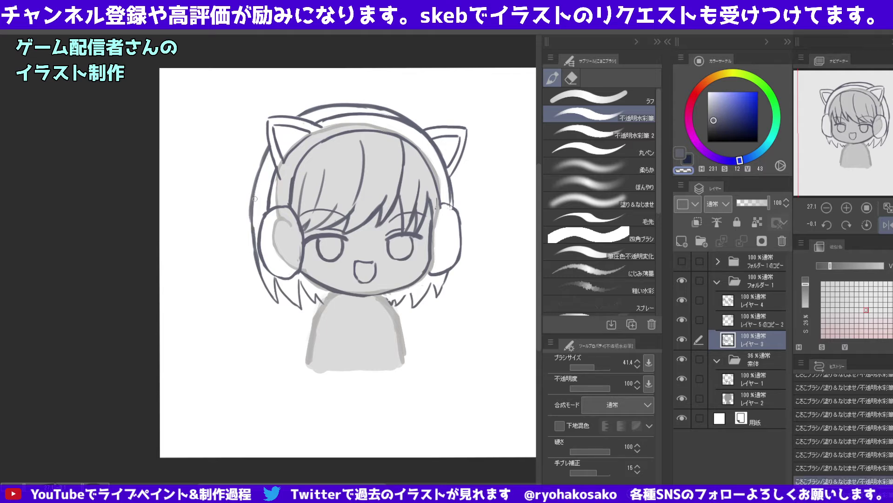
pyautogui.moveTo(255, 196); pyautogui.dragTo(259, 259)
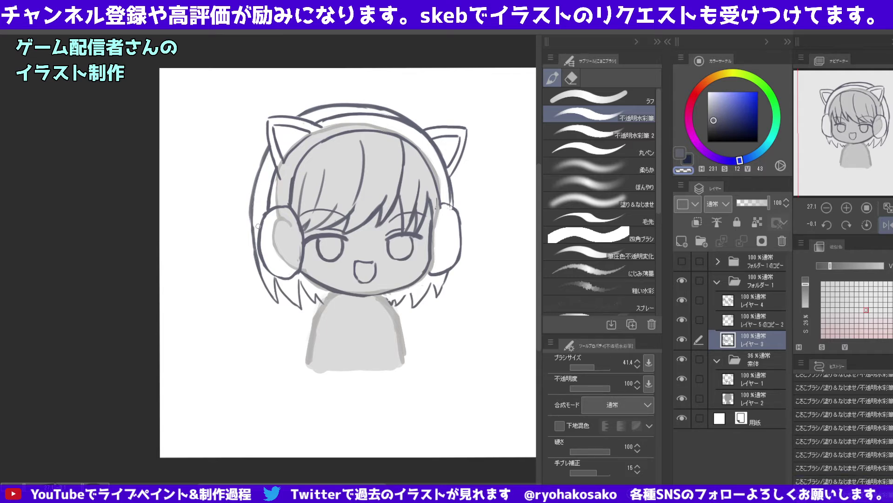
pyautogui.moveTo(255, 224); pyautogui.dragTo(259, 259)
pyautogui.moveTo(312, 221); pyautogui.dragTo(294, 213)
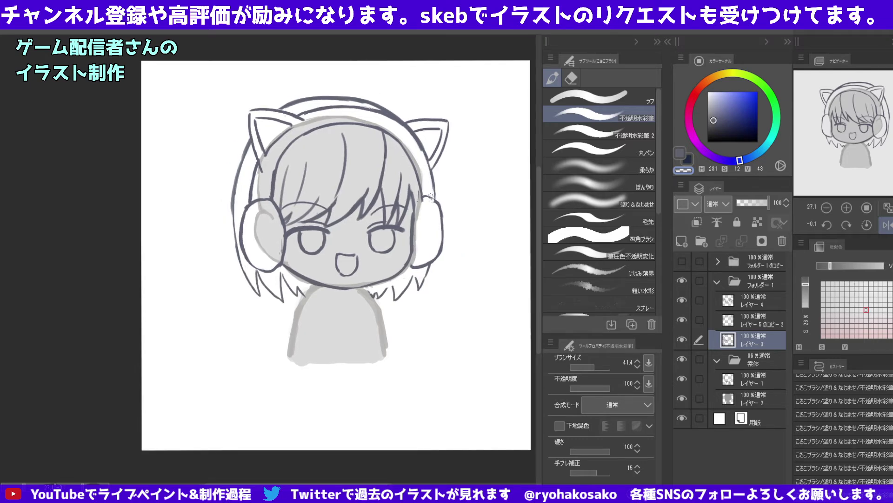
pyautogui.scroll(2, 414, 140)
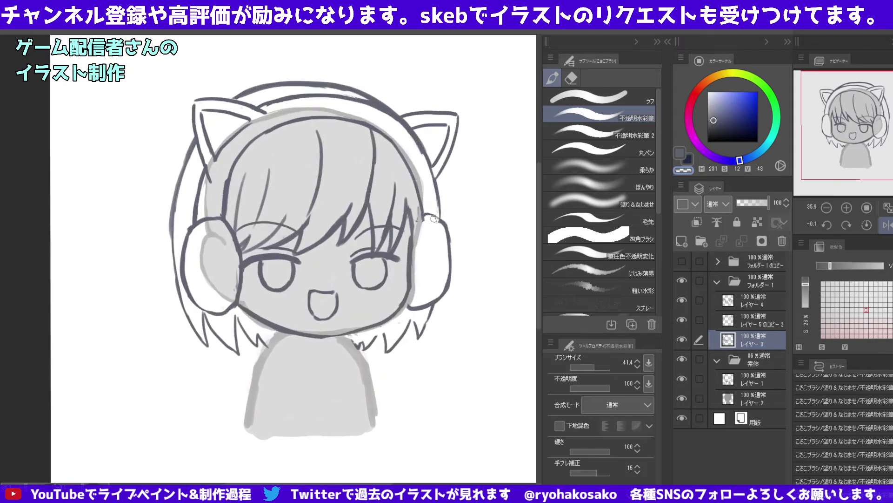
pyautogui.click(746, 323)
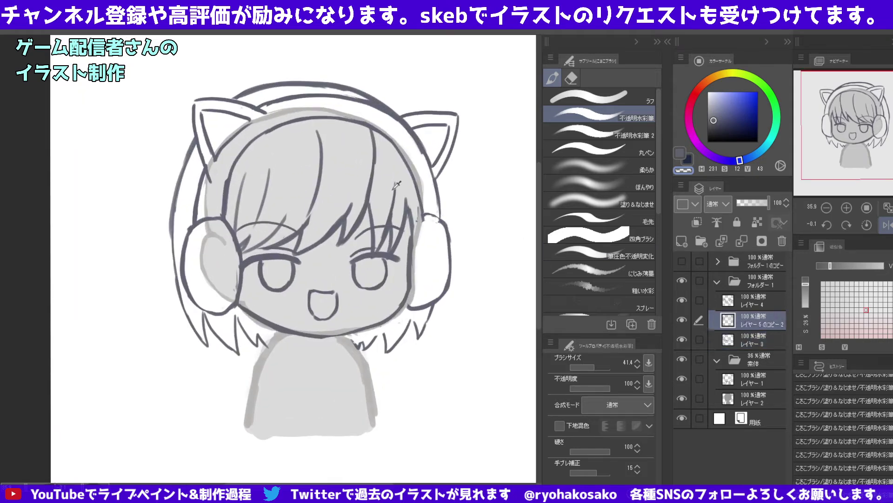
pyautogui.keyDown('alt'); pyautogui.click(435, 221); pyautogui.keyUp('alt')
pyautogui.press('c')
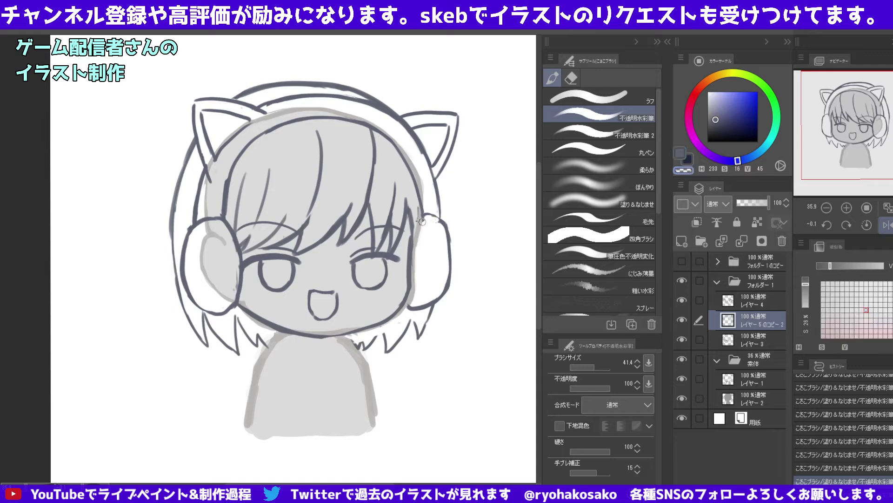
pyautogui.press('c')
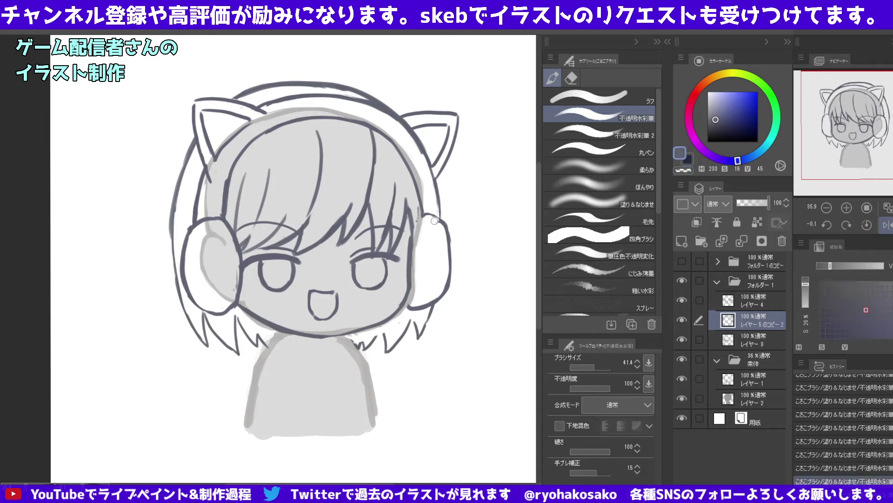
pyautogui.press('c')
pyautogui.scroll(-1, 401, 173)
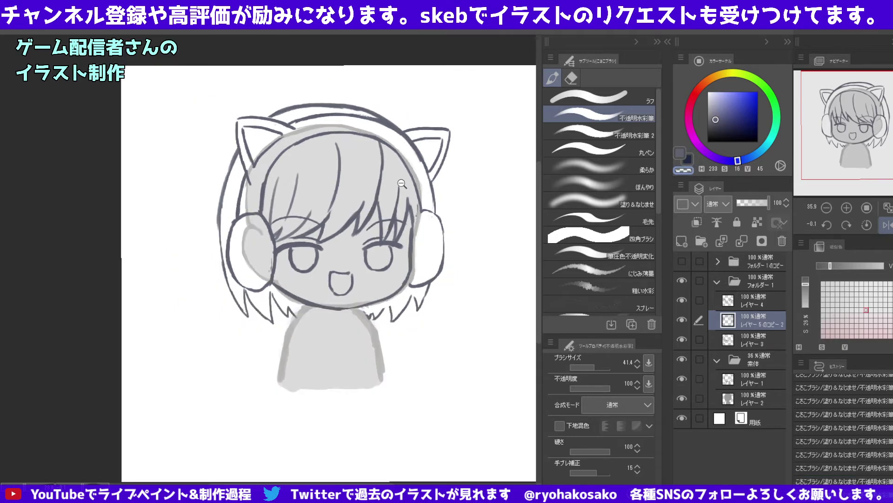
pyautogui.scroll(-1, 407, 140)
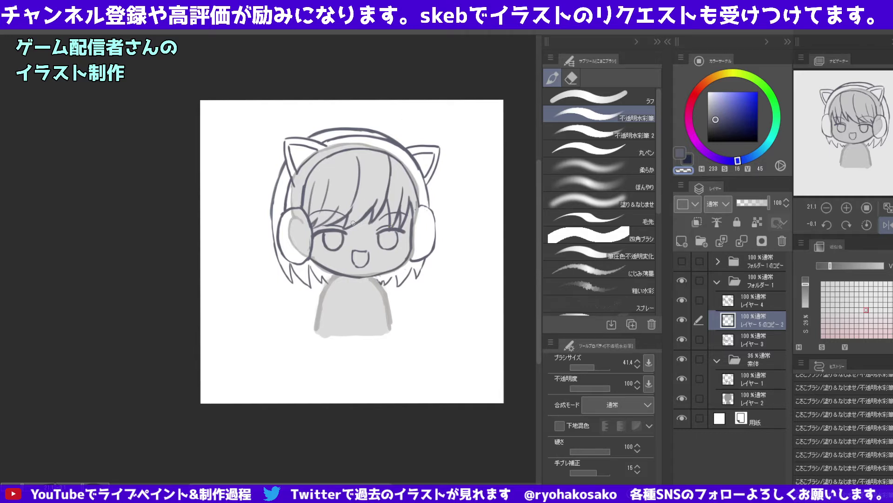
pyautogui.scroll(2, 364, 266)
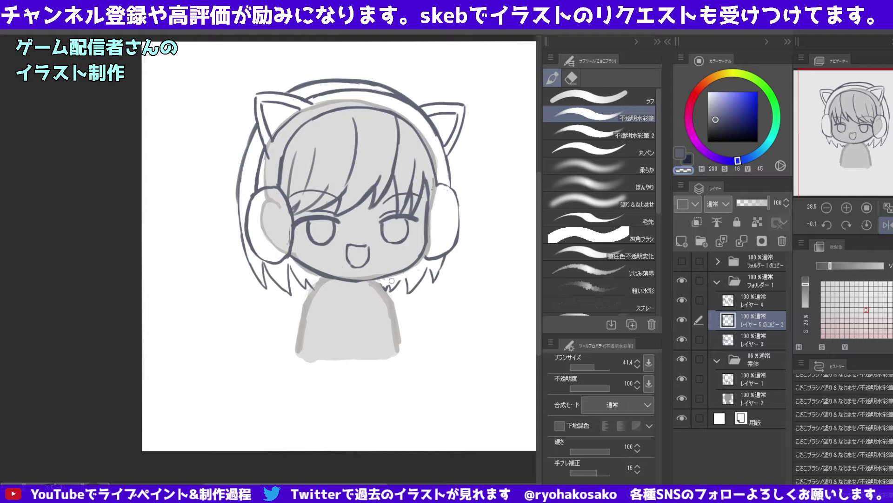
pyautogui.click(749, 358)
# Add a new raster layer in the 素体 folder and try left shoulder strokes, undoing them.
pyautogui.click(683, 241)
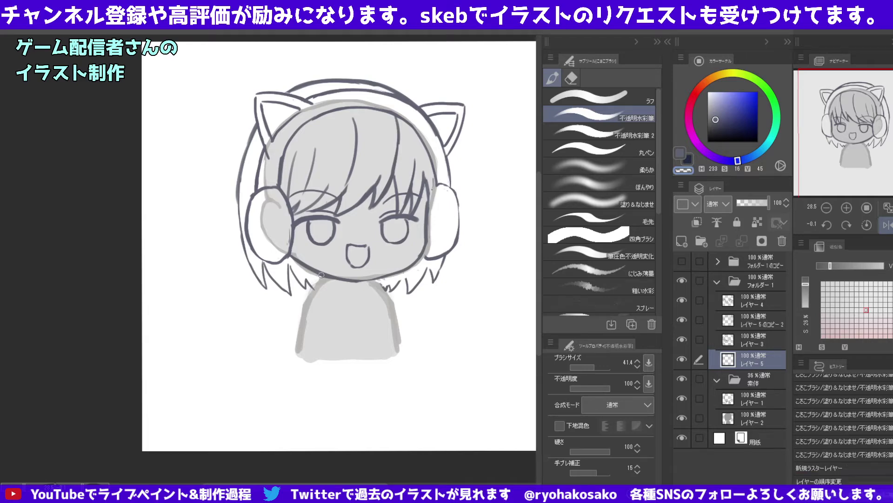
pyautogui.moveTo(311, 287)
pyautogui.mouseDown()
pyautogui.moveTo(324, 285)
pyautogui.moveTo(302, 305)
pyautogui.mouseUp()
pyautogui.hotkey('ctrl', 'z')
pyautogui.moveTo(325, 276)
pyautogui.mouseDown()
pyautogui.moveTo(298, 325)
pyautogui.moveTo(296, 356)
pyautogui.mouseUp()
pyautogui.hotkey('ctrl', 'z')
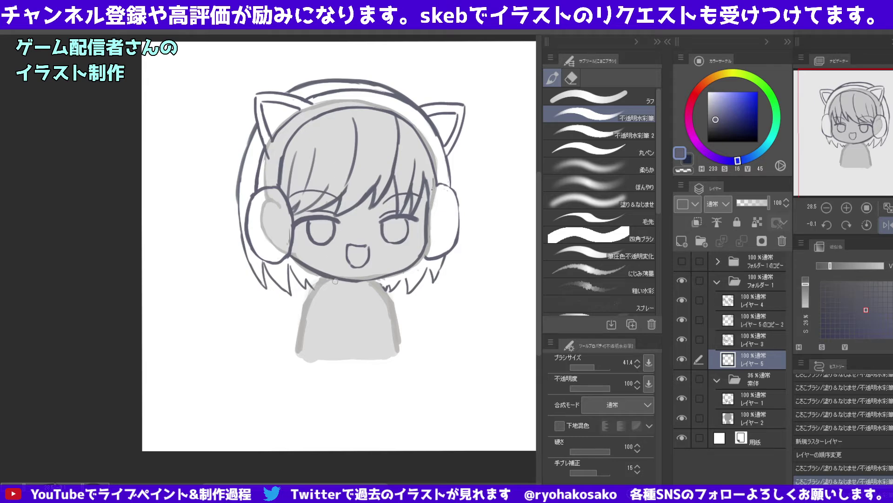
pyautogui.moveTo(335, 281); pyautogui.dragTo(360, 300)
pyautogui.hotkey('ctrl', 'z')
pyautogui.hotkey('ctrl', 'y')
pyautogui.hotkey('ctrl', 'z')
# Sketch and erase collar strokes beside the left neck, undoing the unsatisfactory attempts.
pyautogui.hotkey('ctrl', 'z')
pyautogui.hotkey('ctrl', 'z')
pyautogui.moveTo(311, 272); pyautogui.dragTo(301, 281)
pyautogui.hotkey('ctrl', 'z')
pyautogui.press('c')
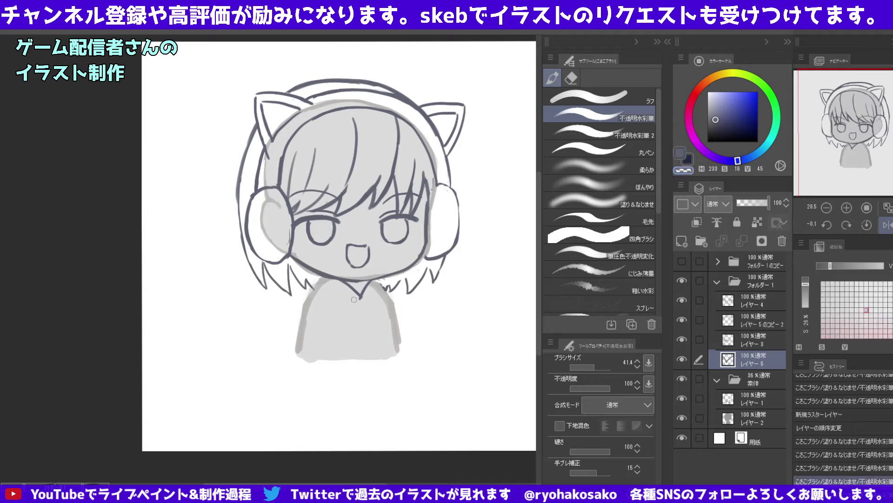
pyautogui.press('c')
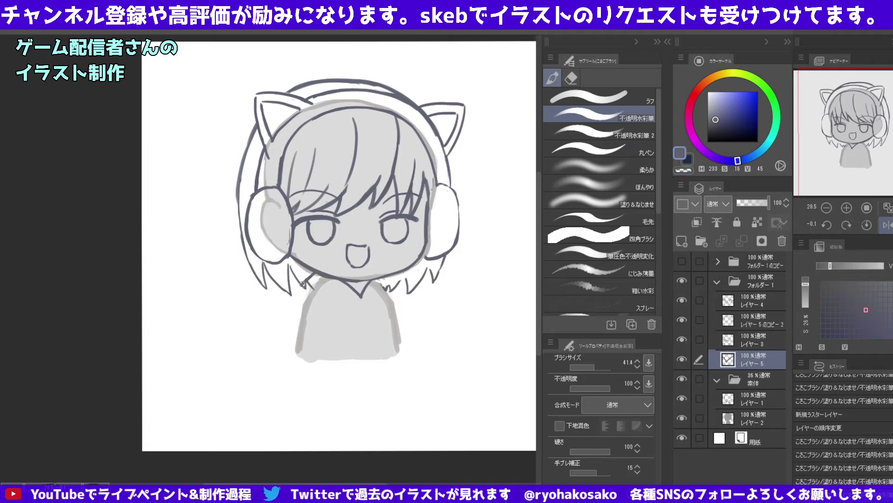
pyautogui.moveTo(317, 271)
pyautogui.mouseDown()
pyautogui.moveTo(296, 283)
pyautogui.moveTo(292, 304)
pyautogui.moveTo(302, 316)
pyautogui.mouseUp()
pyautogui.hotkey('ctrl', 'z')
pyautogui.press('c')
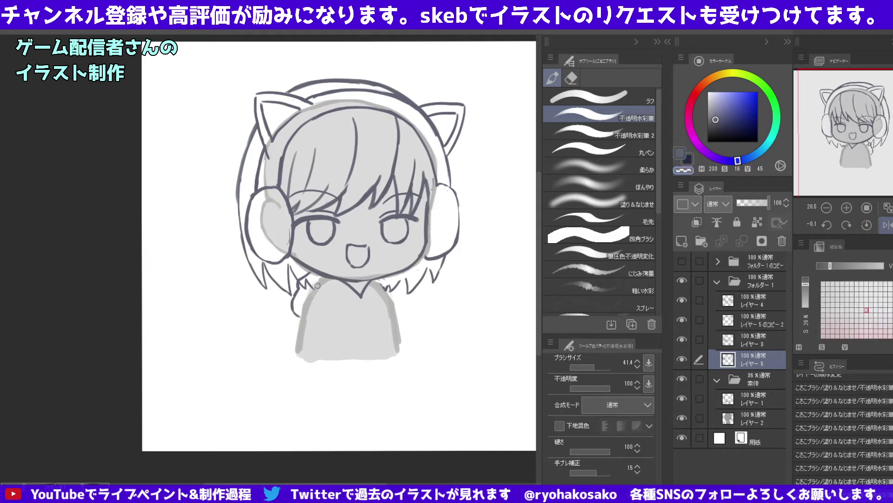
pyautogui.moveTo(321, 281)
pyautogui.mouseDown()
pyautogui.moveTo(303, 297)
pyautogui.moveTo(301, 314)
pyautogui.moveTo(311, 300)
pyautogui.moveTo(304, 310)
pyautogui.mouseUp()
pyautogui.press('c')
pyautogui.hotkey('ctrl', 'z')
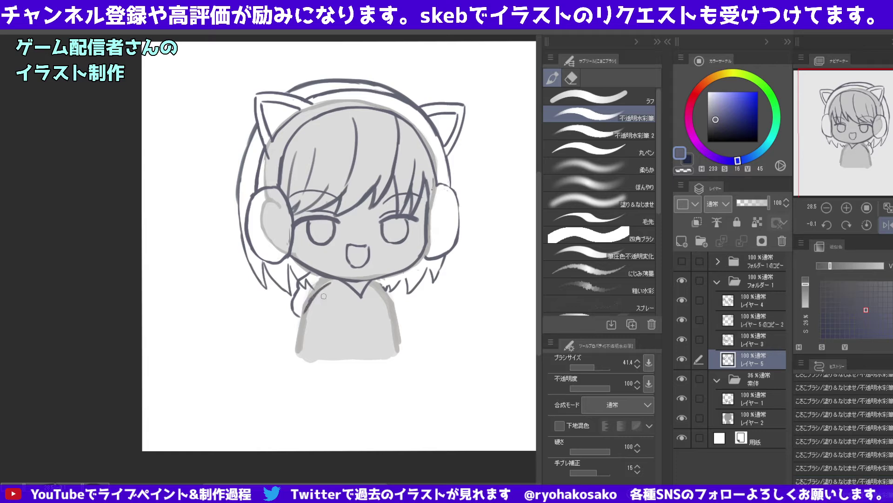
# Try small strokes at the right side of the neckline, undoing the unwanted ones.
pyautogui.moveTo(386, 277)
pyautogui.mouseDown()
pyautogui.moveTo(390, 301)
pyautogui.moveTo(385, 282)
pyautogui.mouseUp()
pyautogui.hotkey('ctrl', 'z')
pyautogui.hotkey('ctrl', 'z')
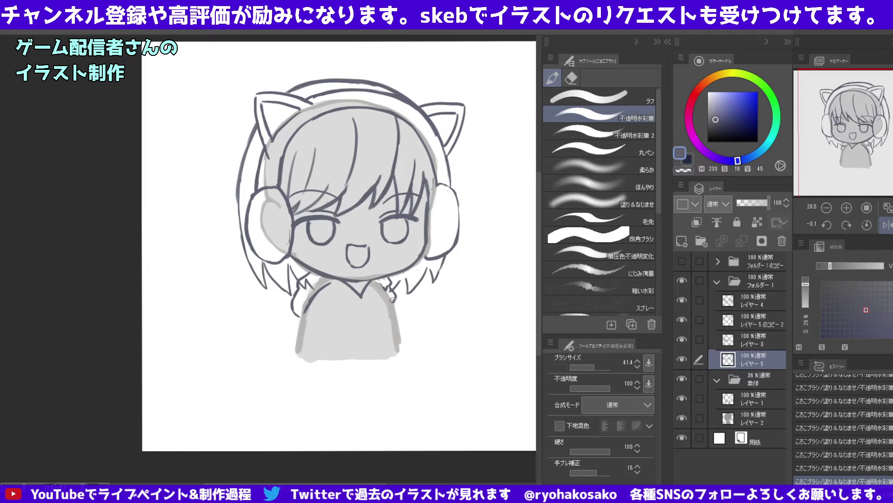
pyautogui.hotkey('ctrl', 'z')
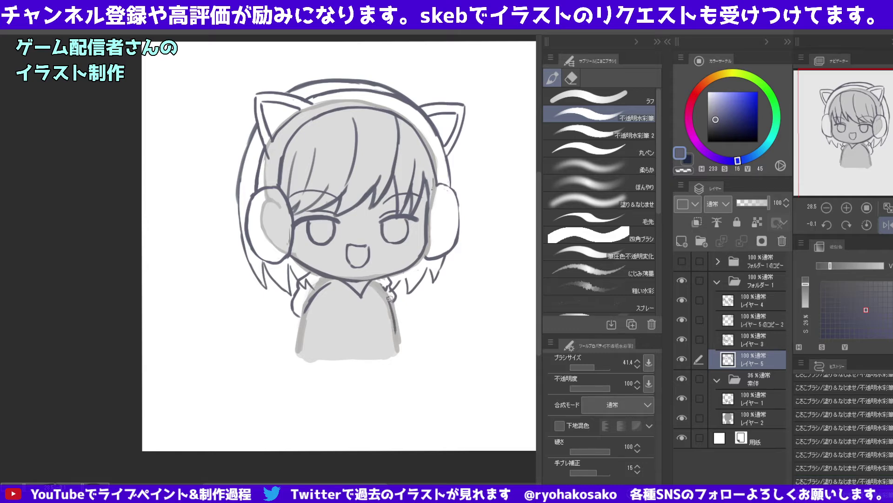
pyautogui.moveTo(388, 294); pyautogui.dragTo(391, 295)
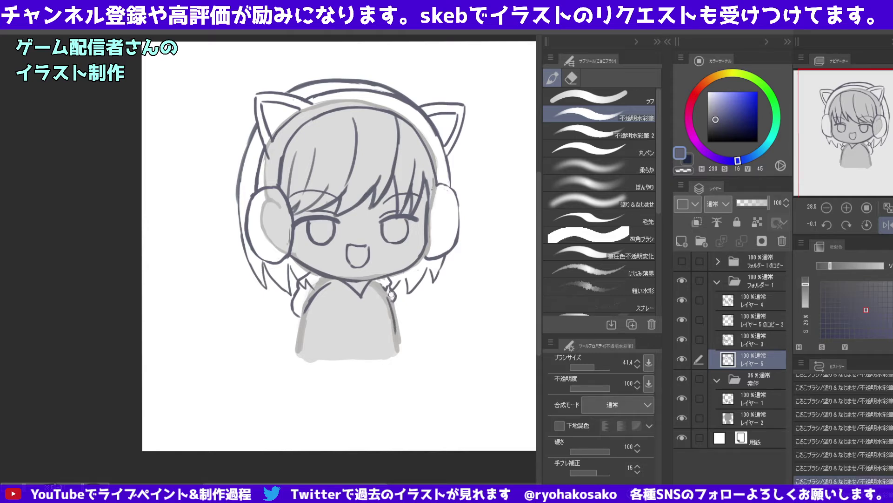
pyautogui.hotkey('ctrl', 'z')
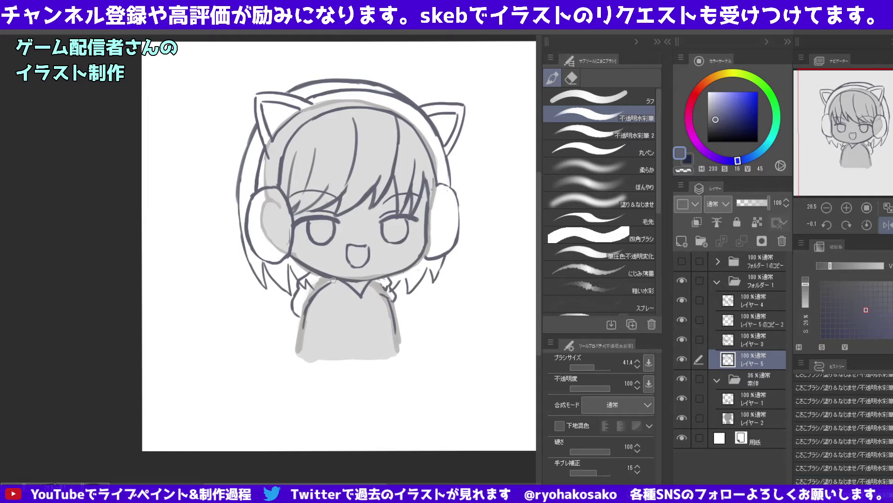
pyautogui.moveTo(383, 288)
pyautogui.mouseDown()
pyautogui.moveTo(373, 280)
pyautogui.moveTo(378, 288)
pyautogui.mouseUp()
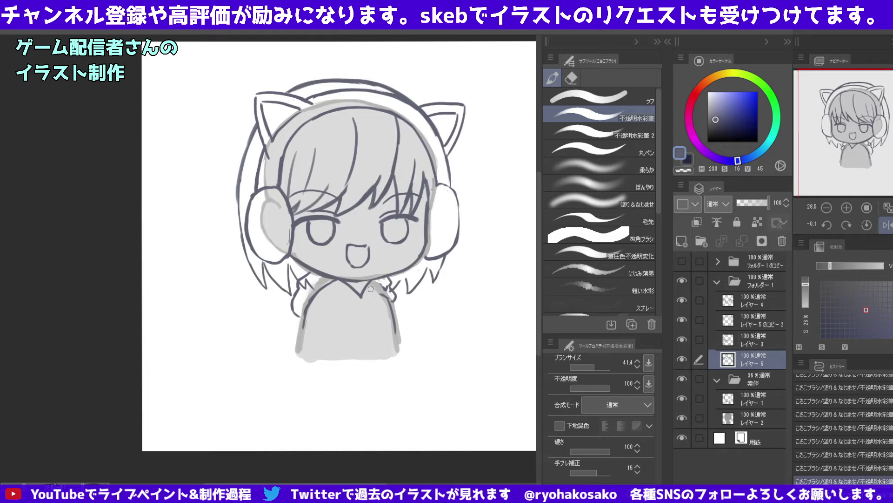
pyautogui.press('c')
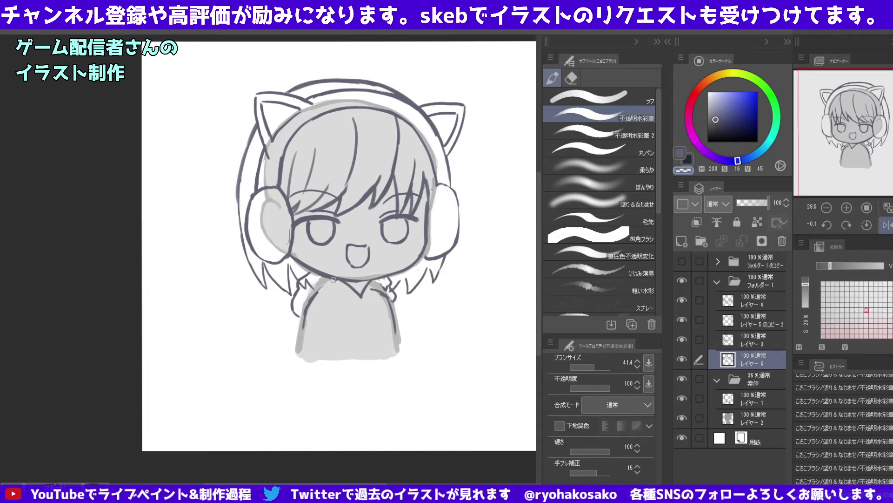
pyautogui.press('c')
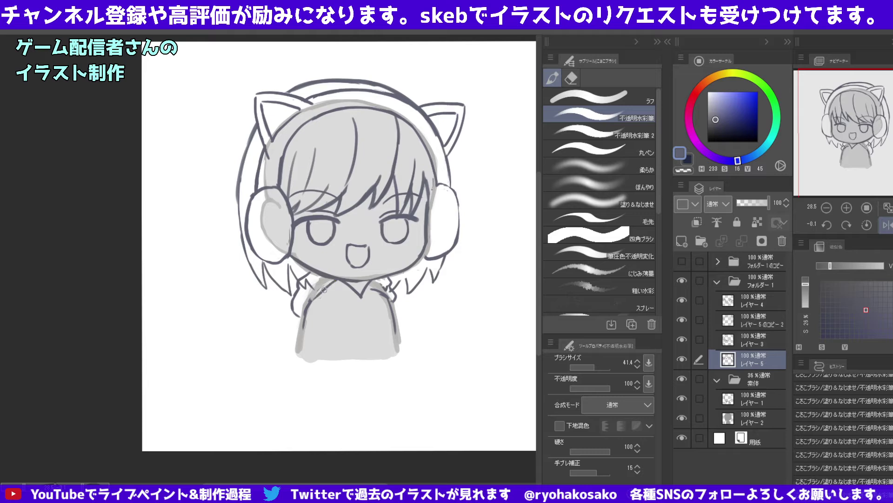
# Paint and erase grey along the hoodie's left neckline and shoulder edge.
pyautogui.moveTo(336, 281); pyautogui.dragTo(313, 301)
pyautogui.press('c')
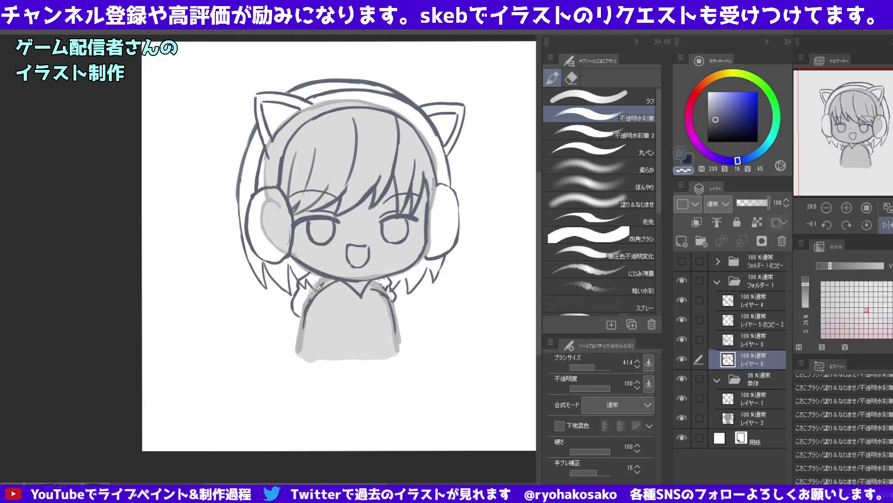
pyautogui.moveTo(331, 275); pyautogui.dragTo(294, 342)
pyautogui.moveTo(337, 282); pyautogui.dragTo(302, 330)
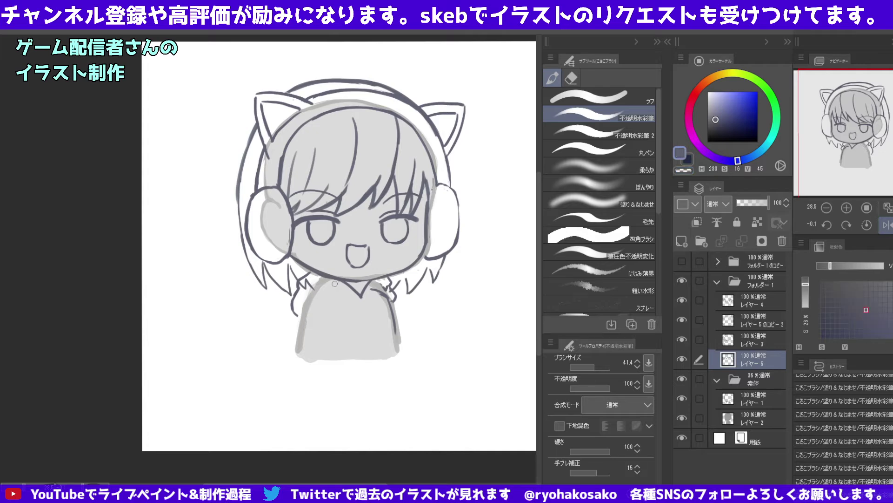
pyautogui.moveTo(334, 283); pyautogui.dragTo(317, 296)
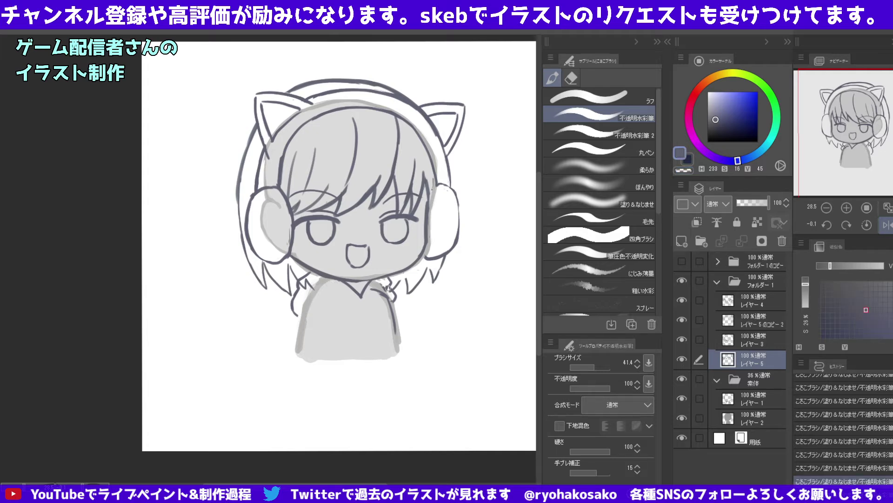
pyautogui.press('c')
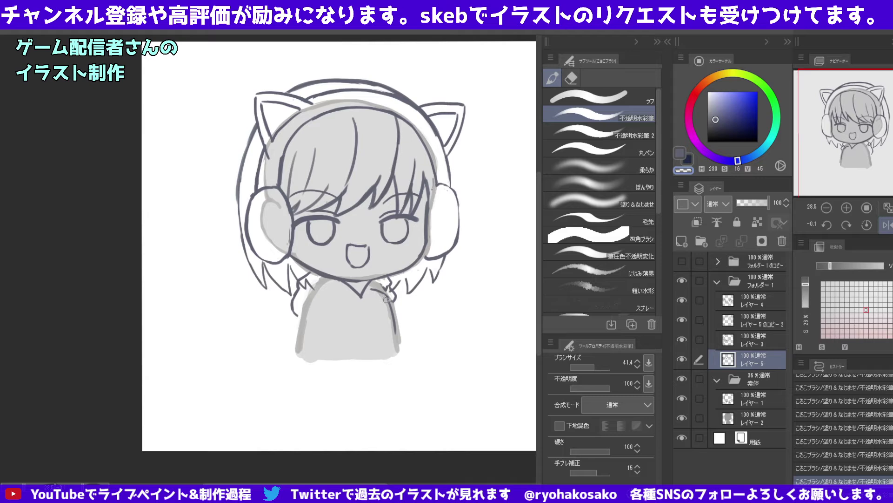
pyautogui.moveTo(385, 300); pyautogui.dragTo(387, 294)
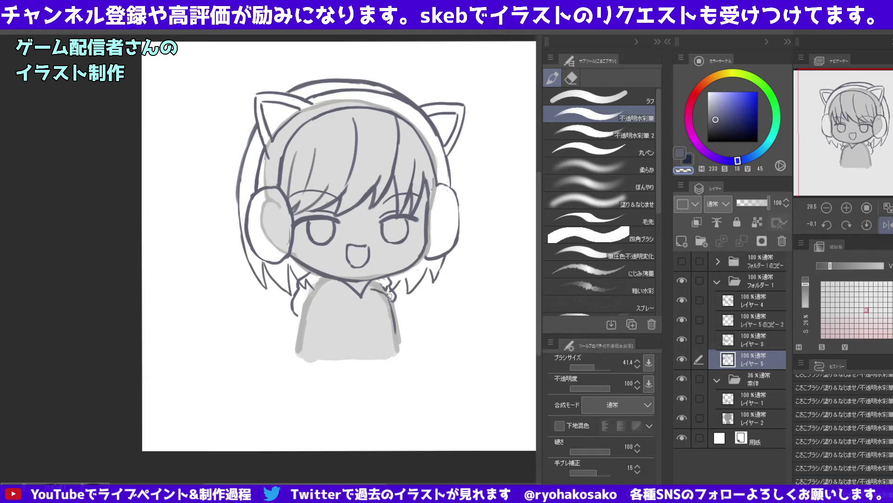
pyautogui.press('c')
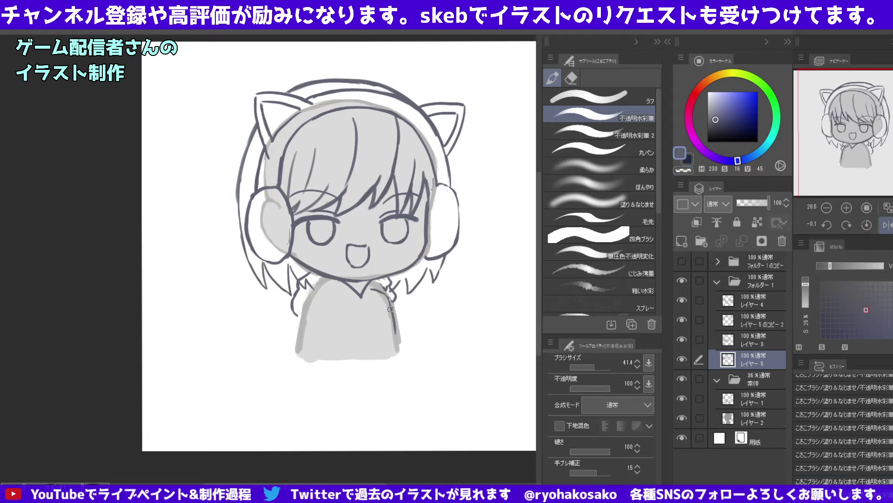
# Draw the body's right edge line down from the neckline after two retries.
pyautogui.moveTo(386, 296); pyautogui.dragTo(398, 351)
pyautogui.hotkey('ctrl', 'z')
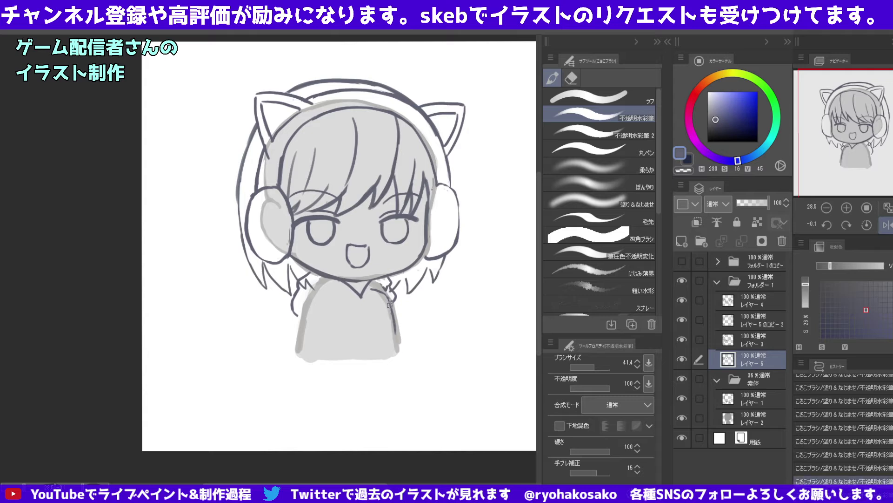
pyautogui.moveTo(393, 320); pyautogui.dragTo(400, 352)
pyautogui.hotkey('ctrl', 'z')
pyautogui.moveTo(387, 300); pyautogui.dragTo(397, 350)
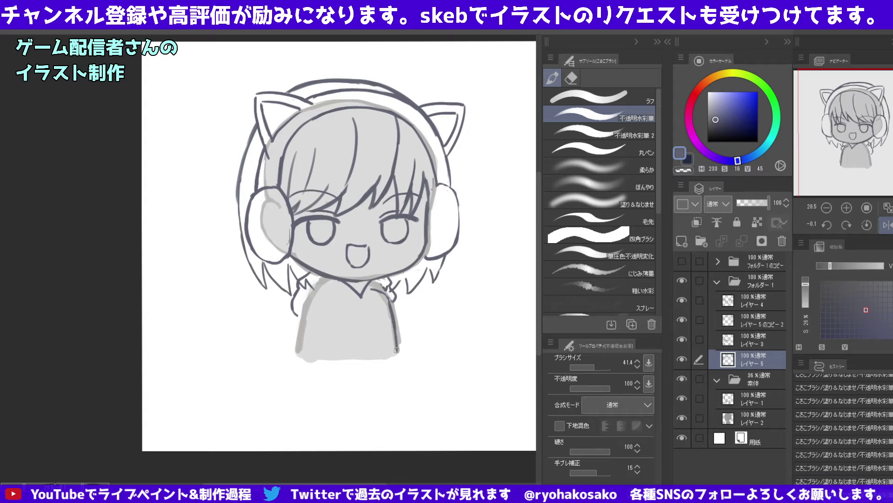
# Draw the left shoulder line and the body's left edge down from the neckline.
pyautogui.moveTo(336, 286); pyautogui.dragTo(328, 290)
pyautogui.moveTo(335, 285); pyautogui.dragTo(303, 309)
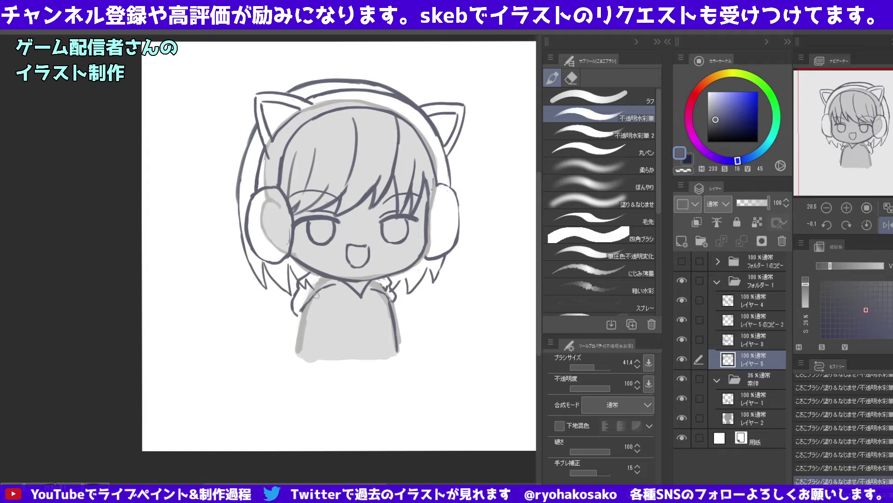
pyautogui.hotkey('ctrl', 'z')
pyautogui.hotkey('ctrl', 'z')
pyautogui.hotkey('ctrl', 'y')
pyautogui.hotkey('ctrl', 'y')
pyautogui.hotkey('ctrl', 'y')
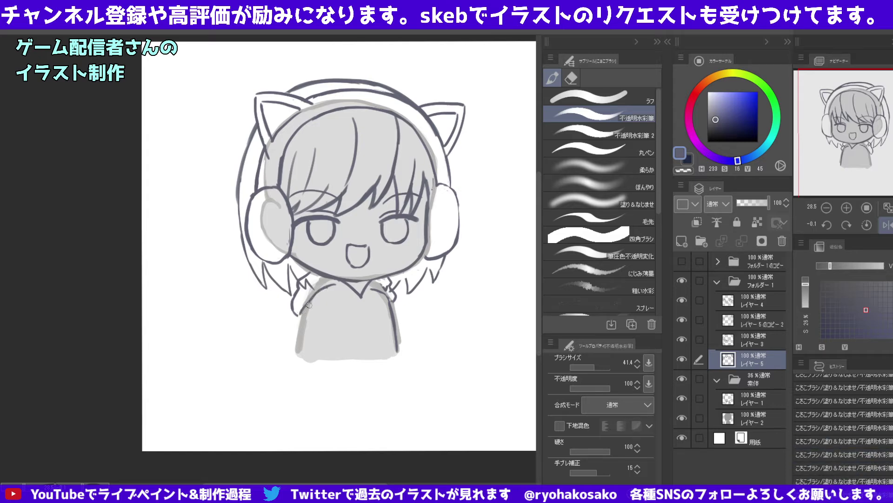
pyautogui.moveTo(305, 310); pyautogui.dragTo(298, 353)
pyautogui.scroll(-3, 335, 221)
pyautogui.scroll(4, 293, 309)
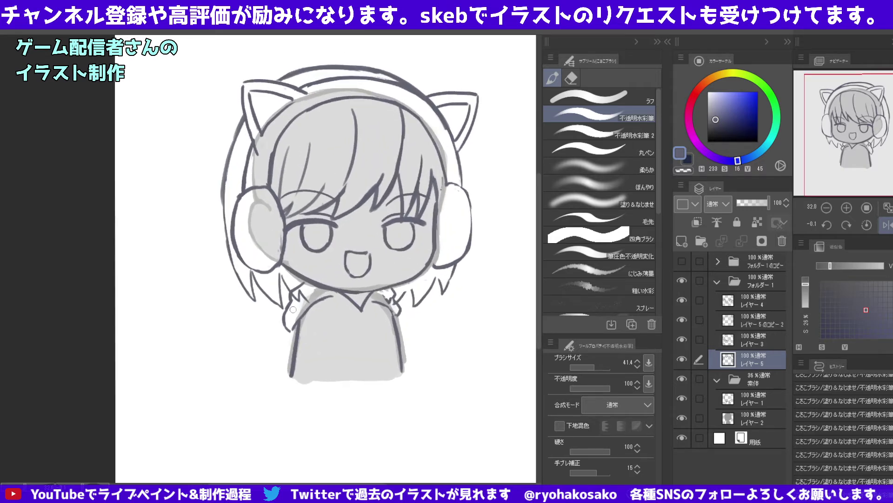
pyautogui.moveTo(285, 313)
pyautogui.mouseDown()
pyautogui.moveTo(287, 327)
pyautogui.moveTo(299, 310)
pyautogui.mouseUp()
pyautogui.press('c')
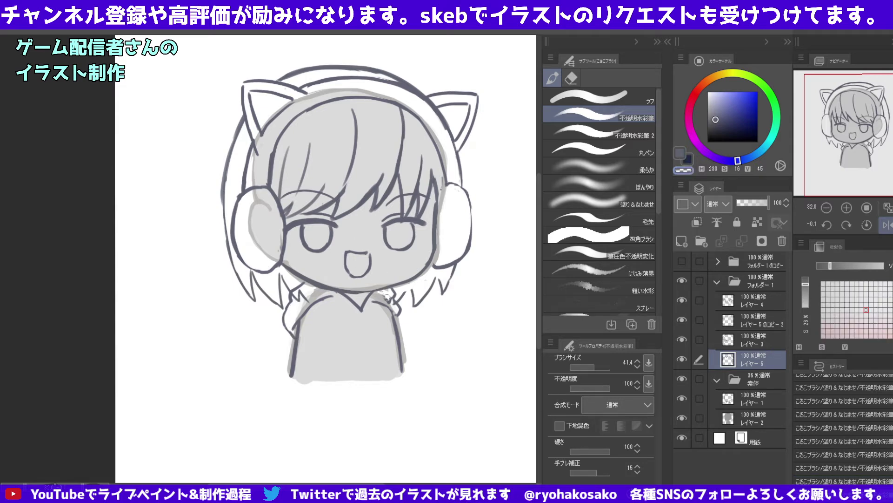
# On layer レイヤー3, erase a small patch of fill at the collar.
pyautogui.click(752, 303)
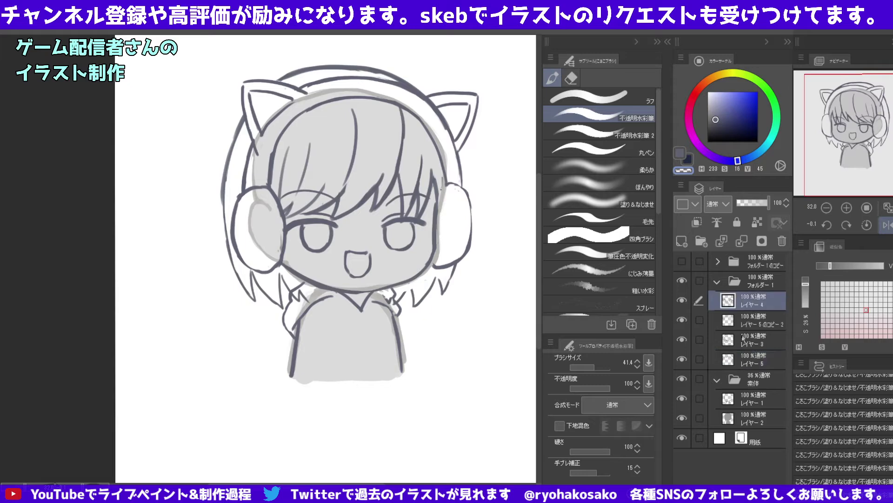
pyautogui.click(744, 342)
pyautogui.moveTo(393, 304); pyautogui.dragTo(380, 293)
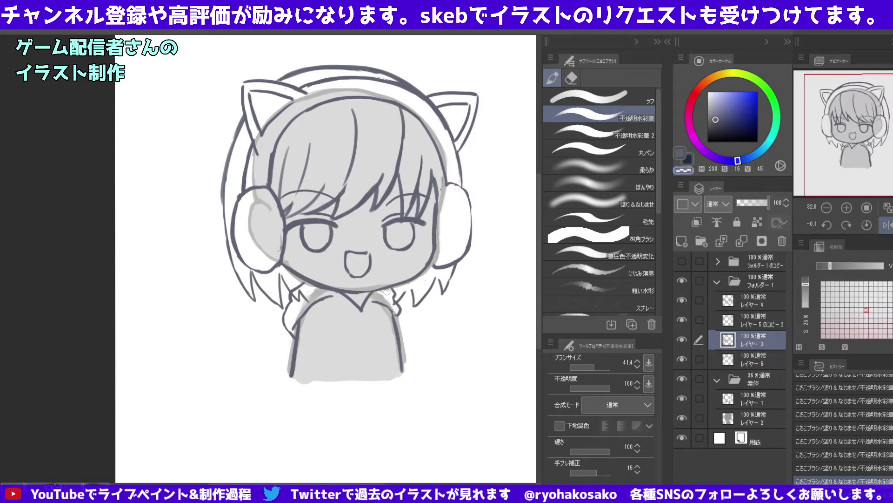
pyautogui.scroll(1, 387, 291)
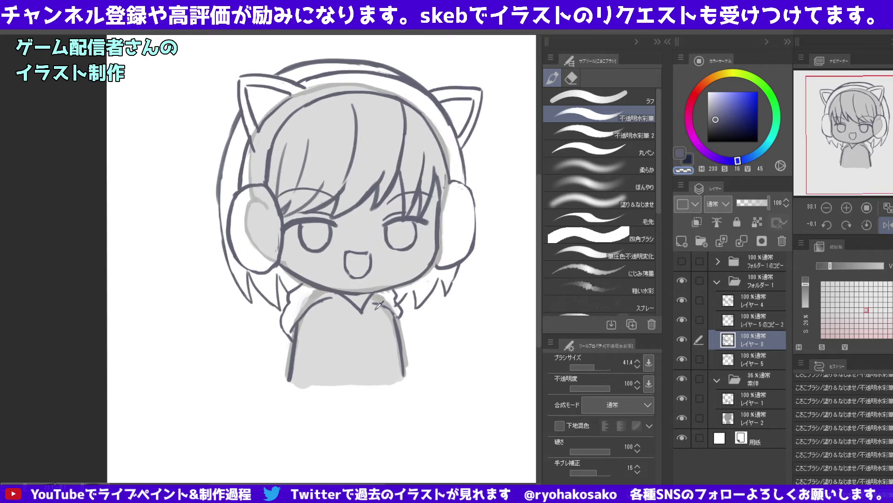
# Back on レイヤー5 with a smaller brush, paint grey around the collar and line the right body edge.
pyautogui.hotkey('alt', '[')
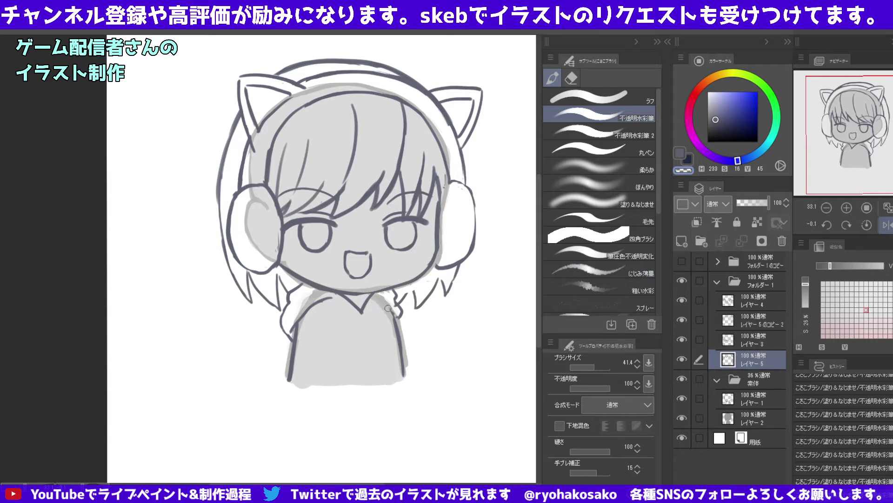
pyautogui.press('c')
pyautogui.press('[')
pyautogui.moveTo(375, 298)
pyautogui.mouseDown()
pyautogui.moveTo(392, 300)
pyautogui.moveTo(396, 322)
pyautogui.mouseUp()
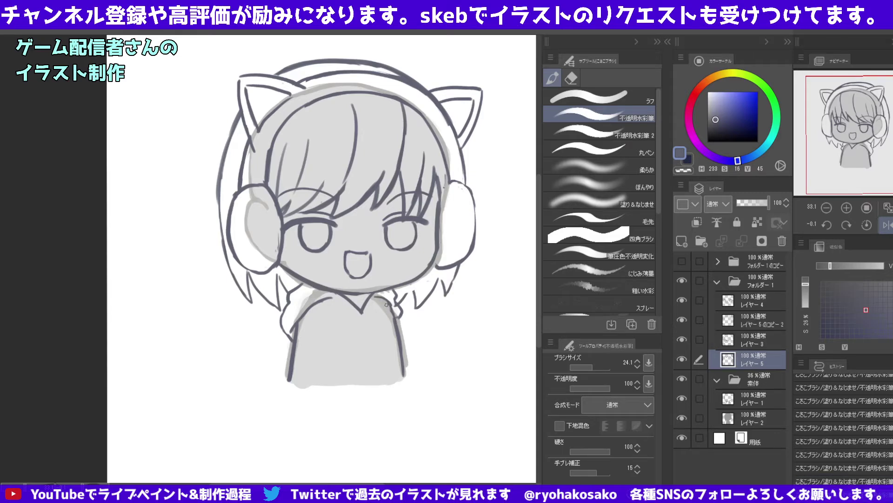
pyautogui.press('c')
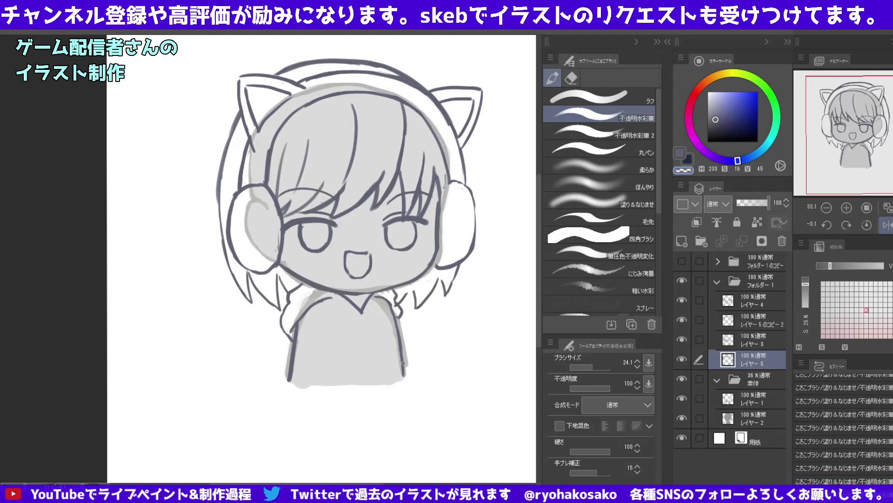
pyautogui.press('c')
pyautogui.moveTo(400, 334); pyautogui.dragTo(404, 375)
# Erase along the body's left edge with the transparent colour.
pyautogui.press('c')
pyautogui.moveTo(299, 332); pyautogui.dragTo(295, 376)
pyautogui.scroll(-2, 300, 296)
pyautogui.scroll(-2, 298, 291)
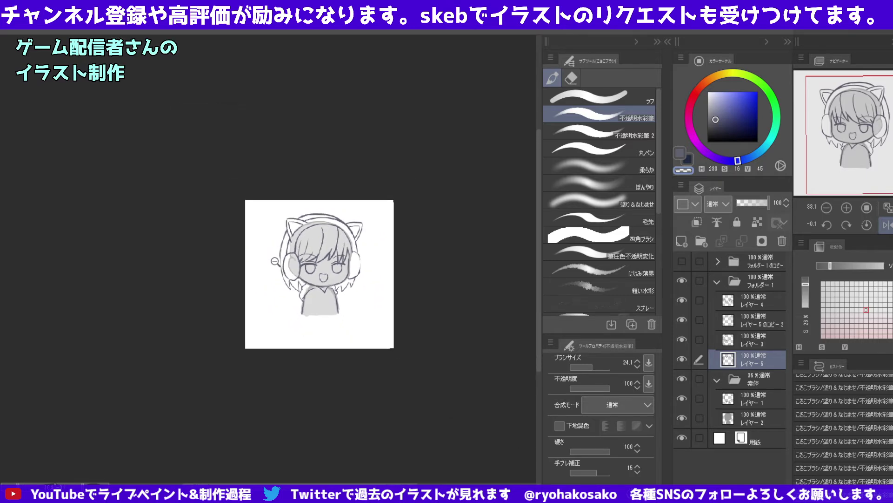
pyautogui.scroll(-1, 293, 284)
pyautogui.scroll(5, 300, 293)
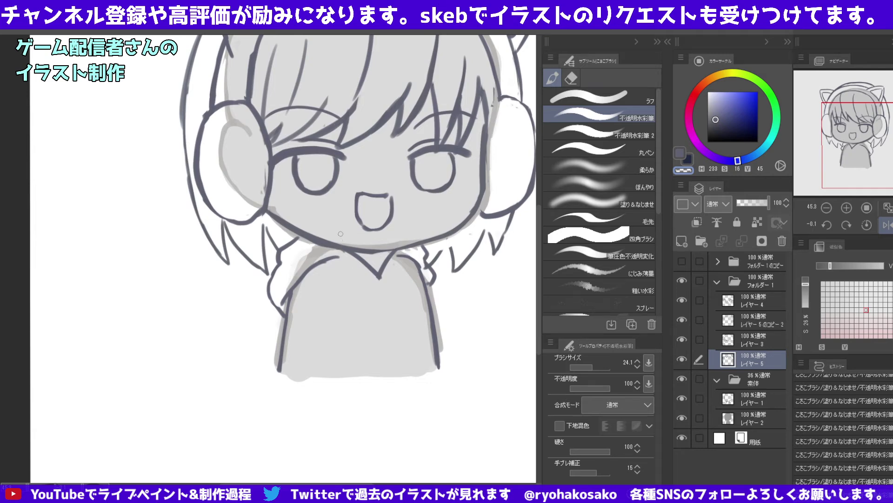
pyautogui.scroll(-1, 419, 249)
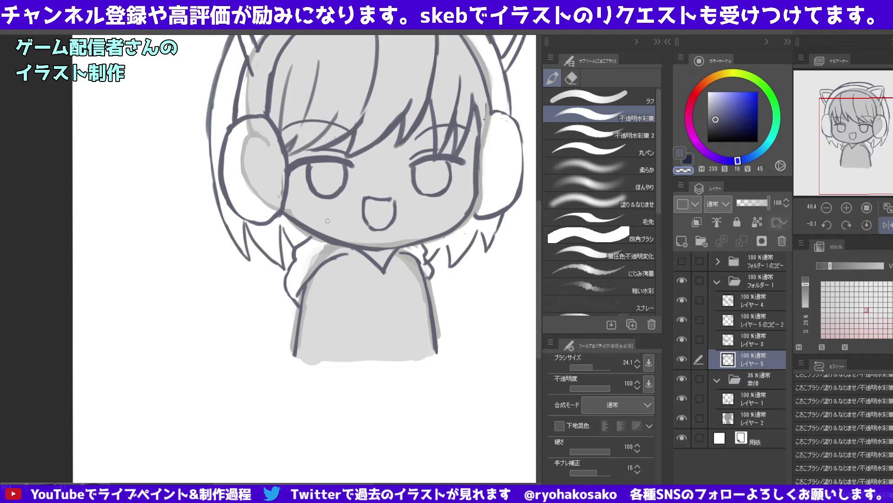
# Tidy the collar line near the V and draw two vertical drawstrings down the chest.
pyautogui.moveTo(361, 260)
pyautogui.mouseDown()
pyautogui.moveTo(334, 257)
pyautogui.moveTo(386, 272)
pyautogui.mouseUp()
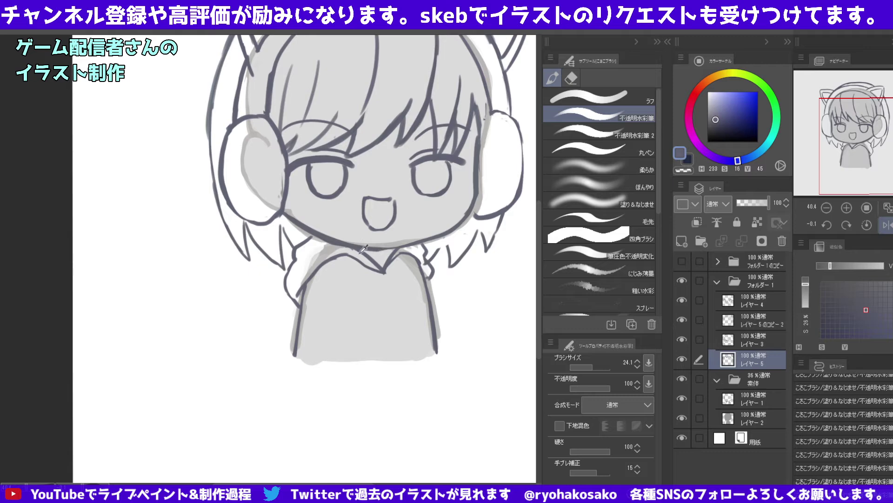
pyautogui.press('c')
pyautogui.moveTo(359, 250); pyautogui.dragTo(370, 261)
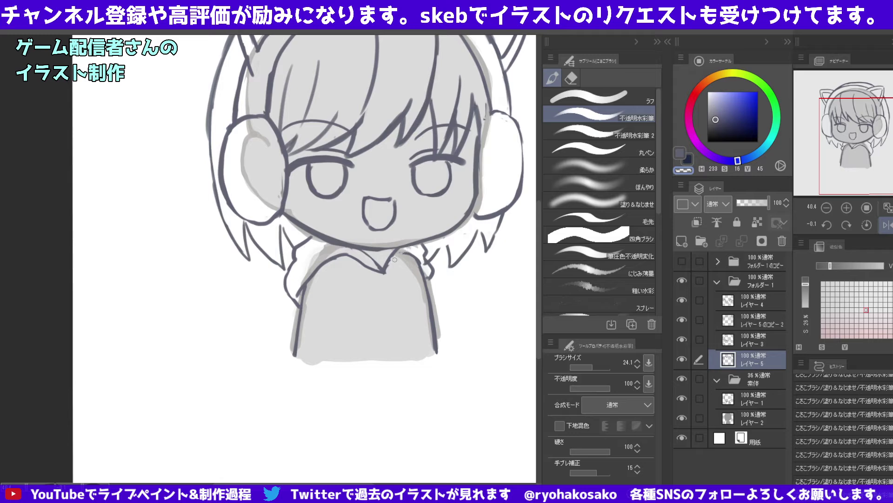
pyautogui.press('c')
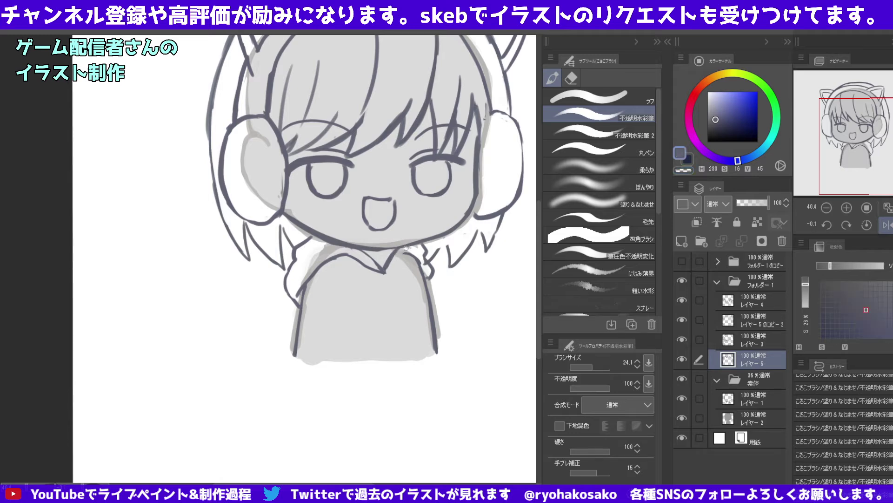
pyautogui.press('c')
pyautogui.press('c')
pyautogui.moveTo(401, 259); pyautogui.dragTo(375, 303)
pyautogui.hotkey('ctrl', 'z')
pyautogui.moveTo(393, 263); pyautogui.dragTo(393, 302)
# Draw a vertical line down the hoodie's right side, discarding several attempts.
pyautogui.scroll(-1, 338, 198)
pyautogui.scroll(-1, 332, 219)
pyautogui.scroll(-1, 324, 243)
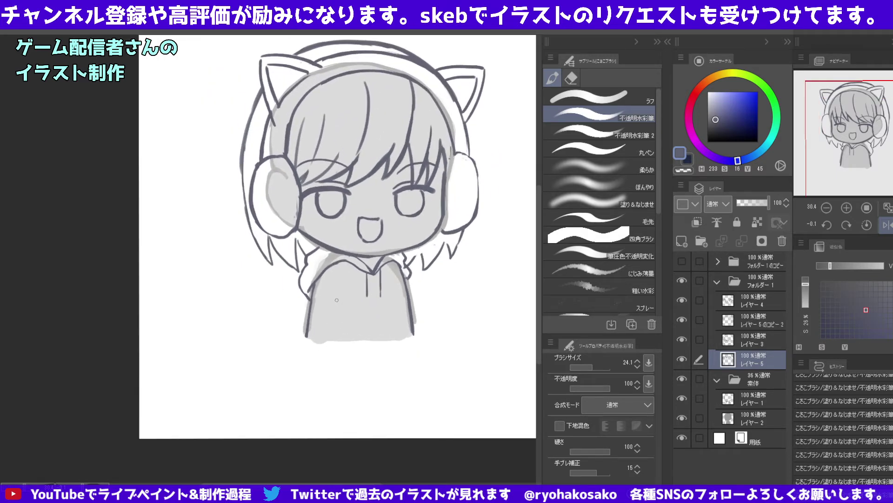
pyautogui.moveTo(394, 291); pyautogui.dragTo(399, 337)
pyautogui.hotkey('ctrl', 'z')
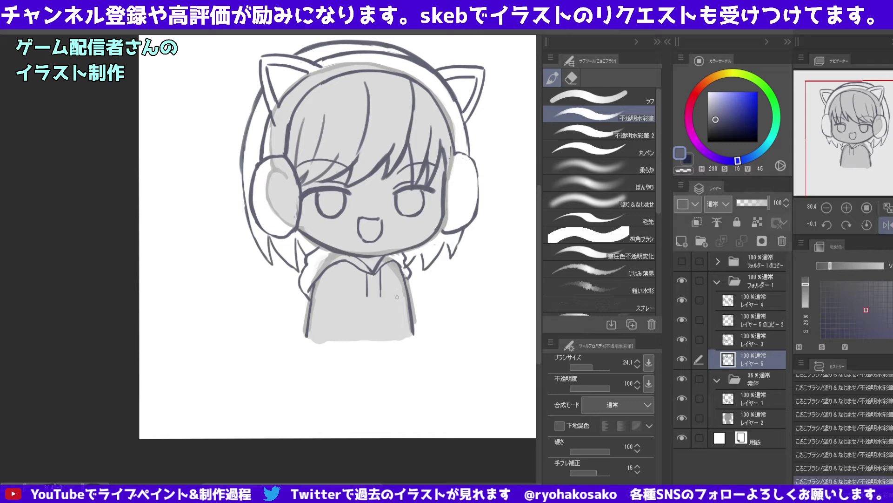
pyautogui.moveTo(394, 290); pyautogui.dragTo(399, 347)
pyautogui.hotkey('ctrl', 'z')
pyautogui.moveTo(394, 285); pyautogui.dragTo(400, 341)
pyautogui.hotkey('ctrl', 'z')
pyautogui.moveTo(396, 286); pyautogui.dragTo(401, 337)
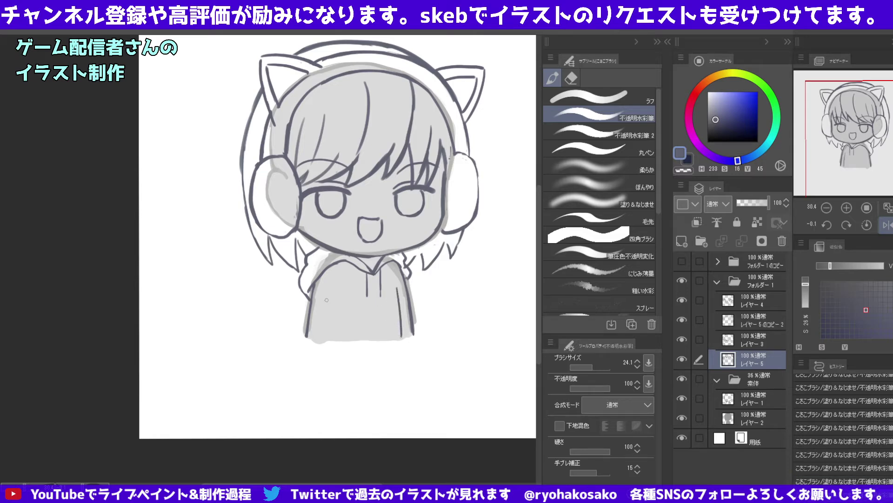
# Draw the vertical fold line on the hoodie front, keeping only the final stroke.
pyautogui.moveTo(331, 303); pyautogui.dragTo(332, 328)
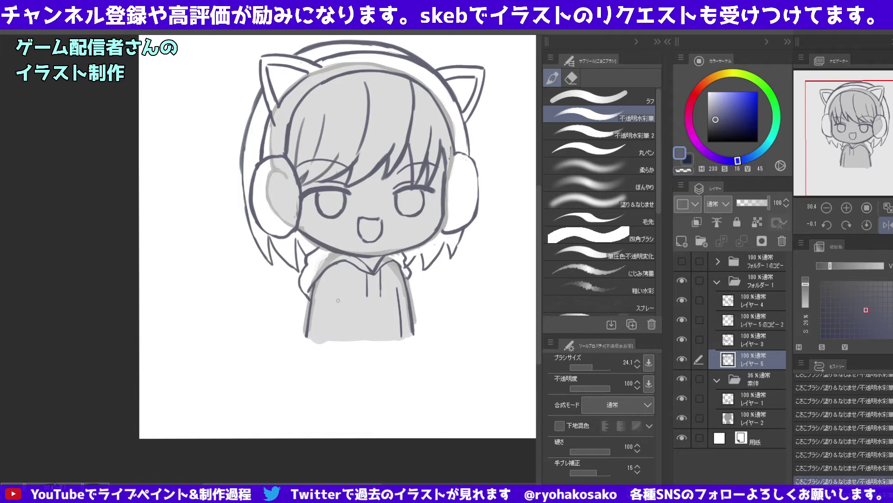
pyautogui.moveTo(340, 298); pyautogui.dragTo(340, 340)
pyautogui.hotkey('ctrl', 'z')
pyautogui.moveTo(340, 297); pyautogui.dragTo(340, 345)
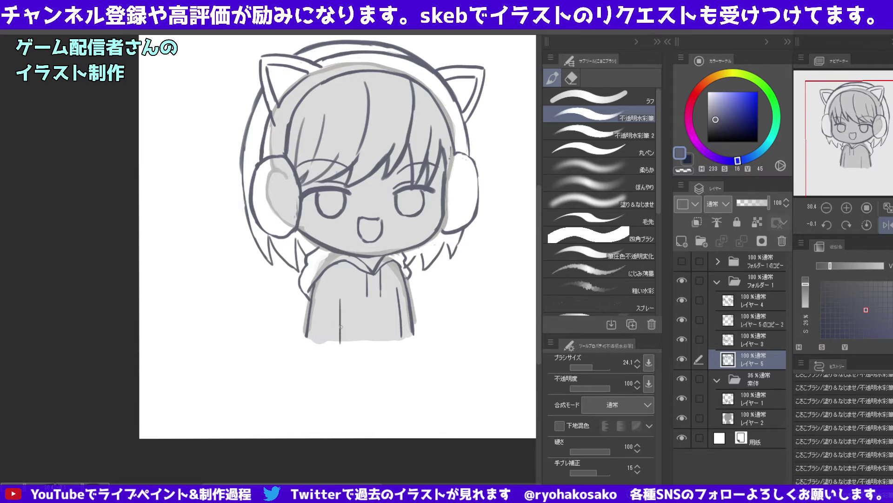
pyautogui.hotkey('ctrl', 'z')
pyautogui.moveTo(341, 288); pyautogui.dragTo(339, 335)
pyautogui.scroll(-5, 340, 331)
pyautogui.scroll(3, 345, 279)
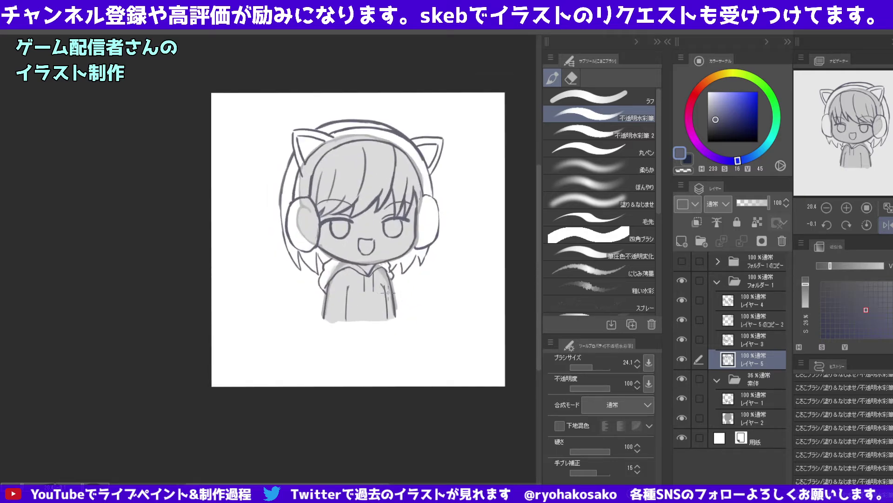
# Zoom out and set the brush slightly larger, toggling the transparent colour.
pyautogui.keyDown('ctrl'); pyautogui.keyDown('alt'); pyautogui.click(379, 258); pyautogui.keyUp('alt'); pyautogui.keyUp('ctrl')
pyautogui.scroll(2, 368, 238)
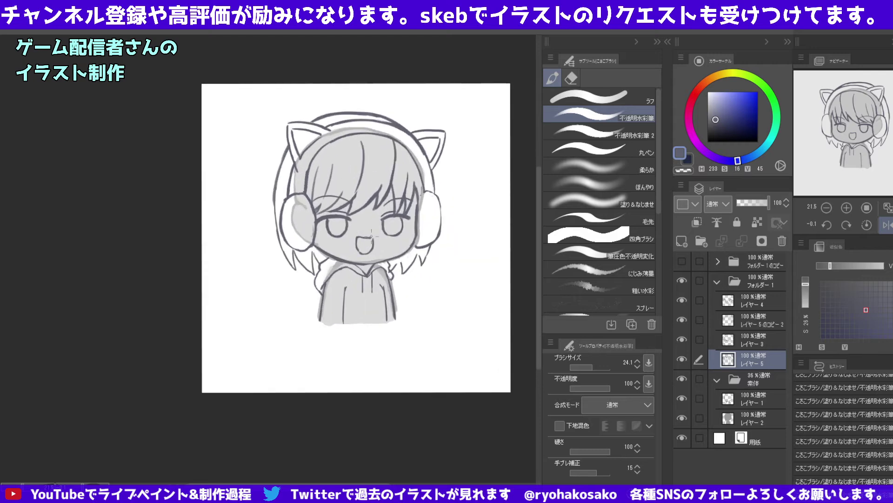
pyautogui.scroll(3, 315, 258)
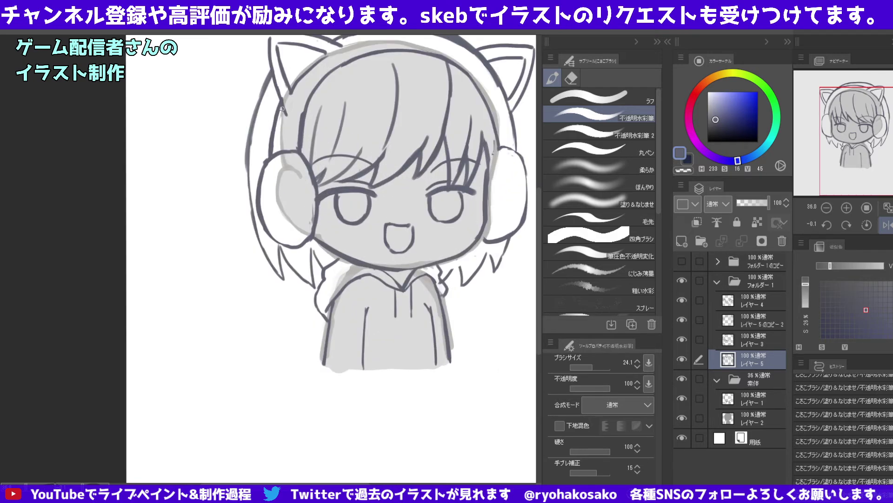
pyautogui.moveTo(338, 262); pyautogui.dragTo(324, 261)
pyautogui.moveTo(325, 260)
pyautogui.mouseDown()
pyautogui.moveTo(341, 256)
pyautogui.moveTo(325, 269)
pyautogui.moveTo(336, 267)
pyautogui.mouseUp()
pyautogui.press('c')
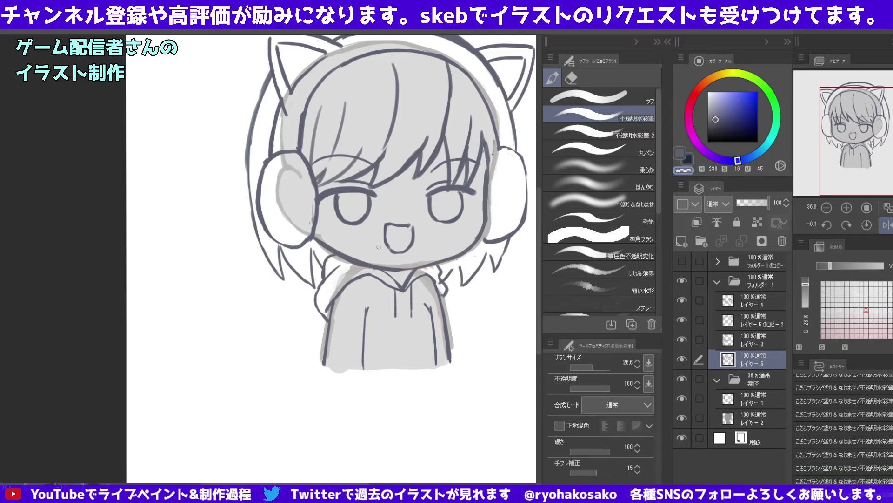
pyautogui.press('c')
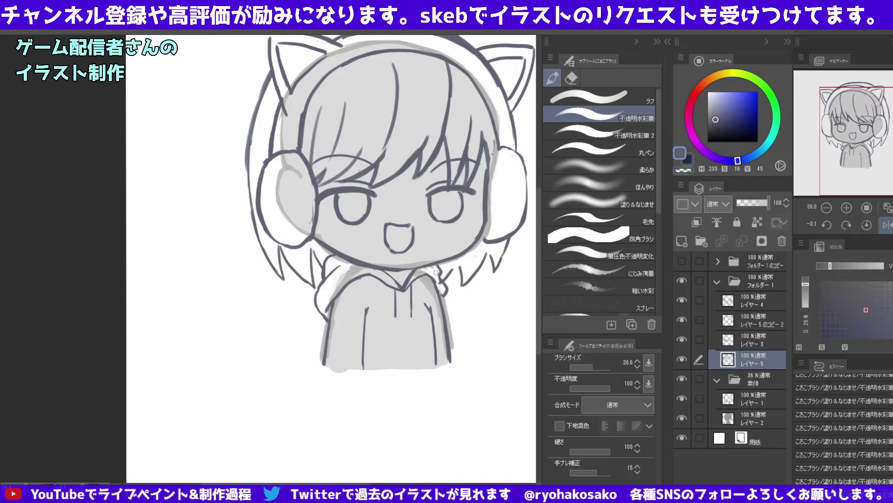
pyautogui.press('c')
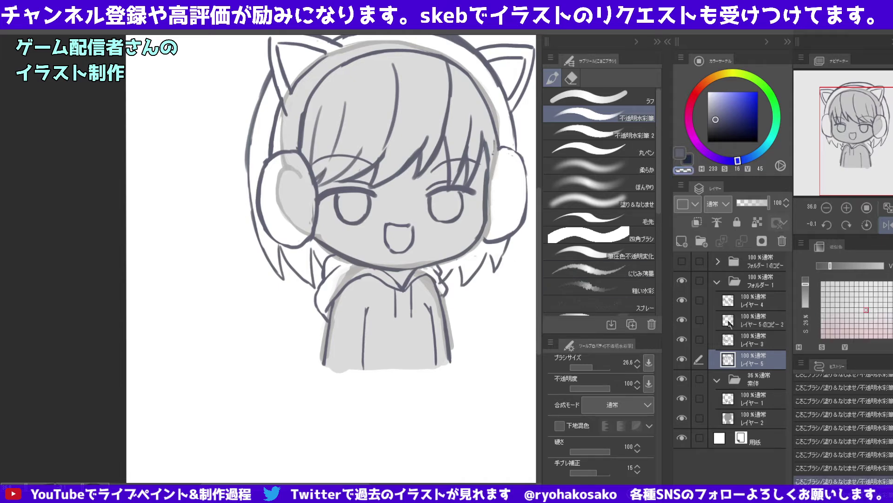
# Hide and reshow the cat ears and headphones layer, then sample the dark grey line colour.
pyautogui.click(730, 324)
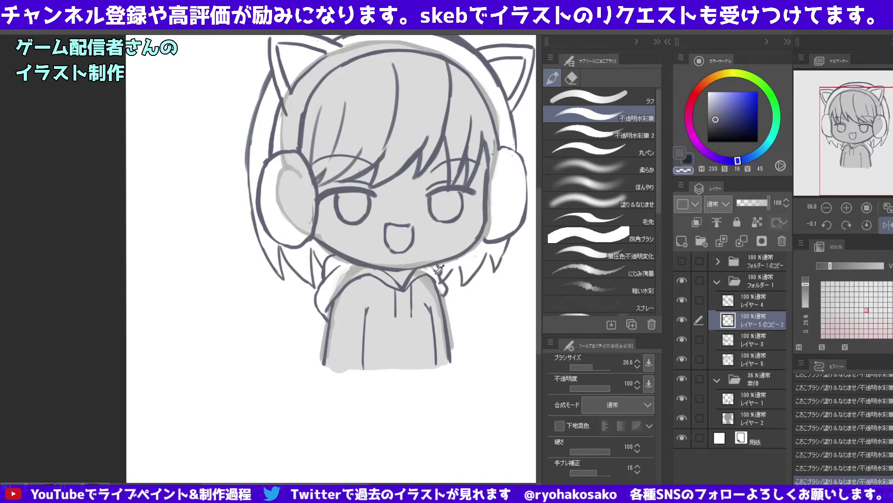
pyautogui.click(740, 358)
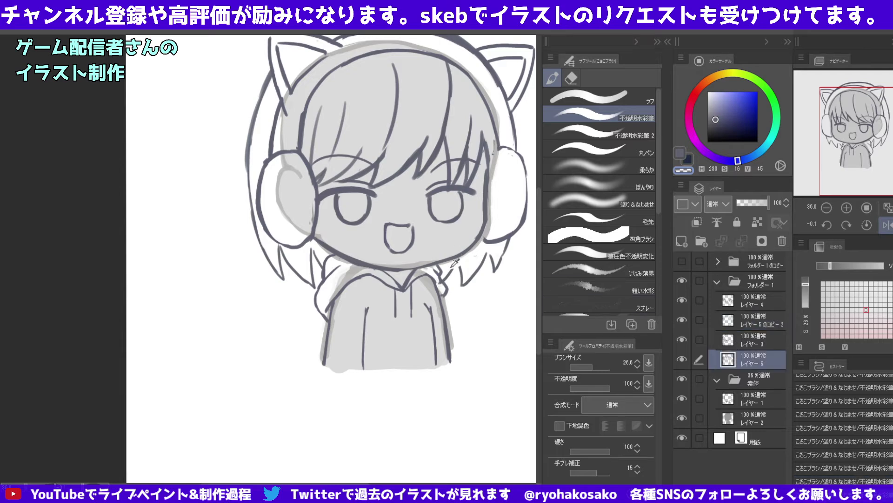
pyautogui.click(728, 321)
pyautogui.click(681, 320)
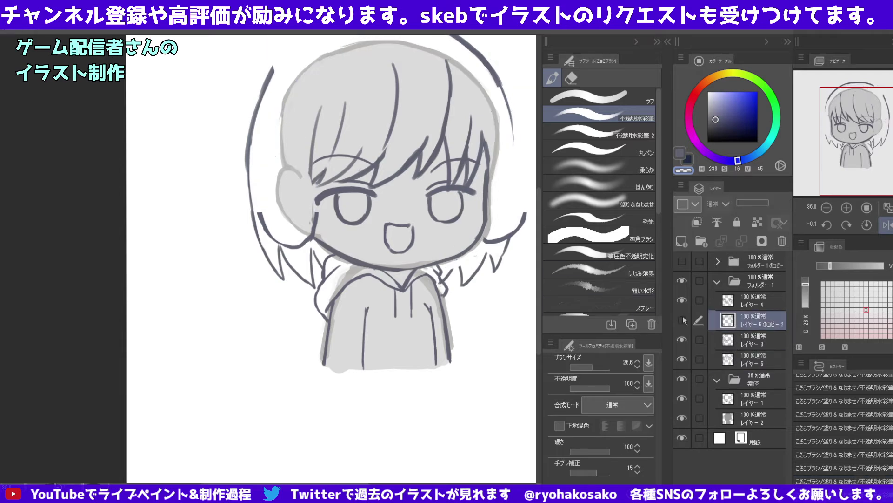
pyautogui.click(745, 339)
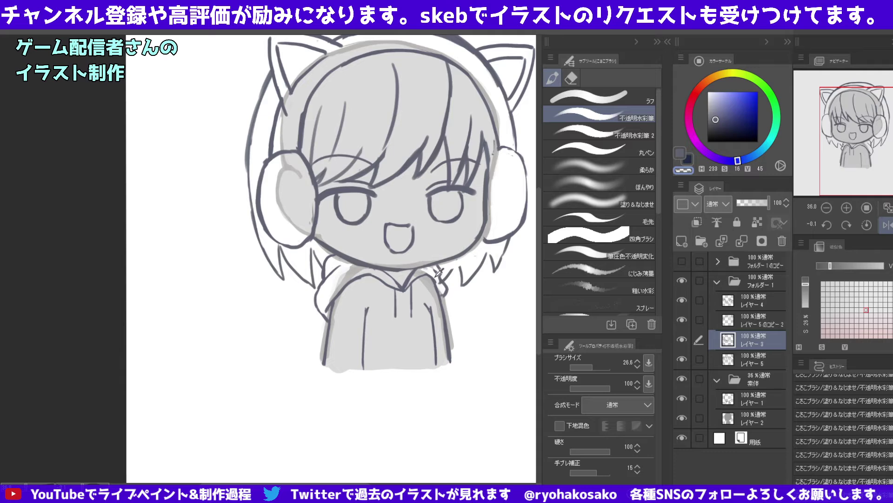
pyautogui.keyDown('alt'); pyautogui.click(438, 273); pyautogui.keyUp('alt')
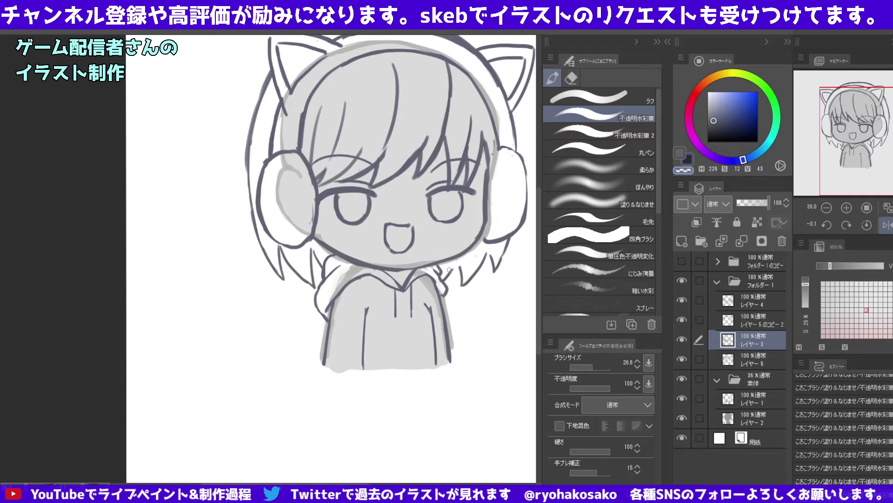
pyautogui.scroll(2, 440, 265)
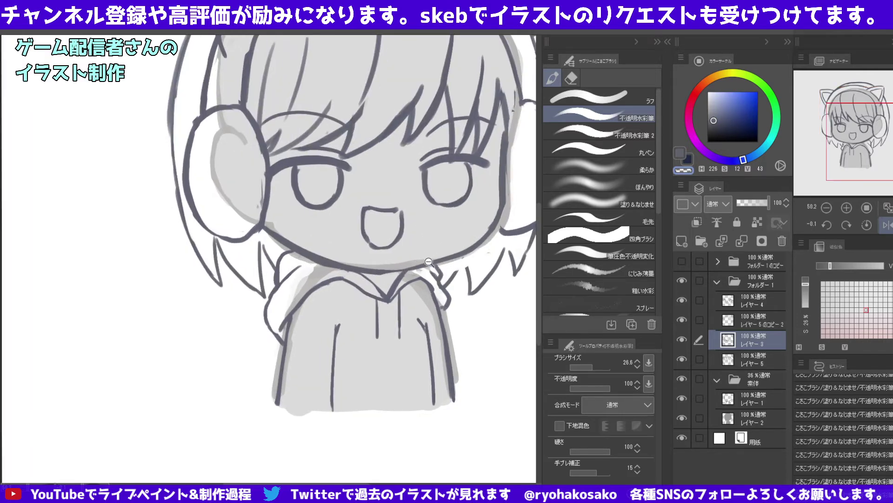
pyautogui.scroll(-5, 421, 270)
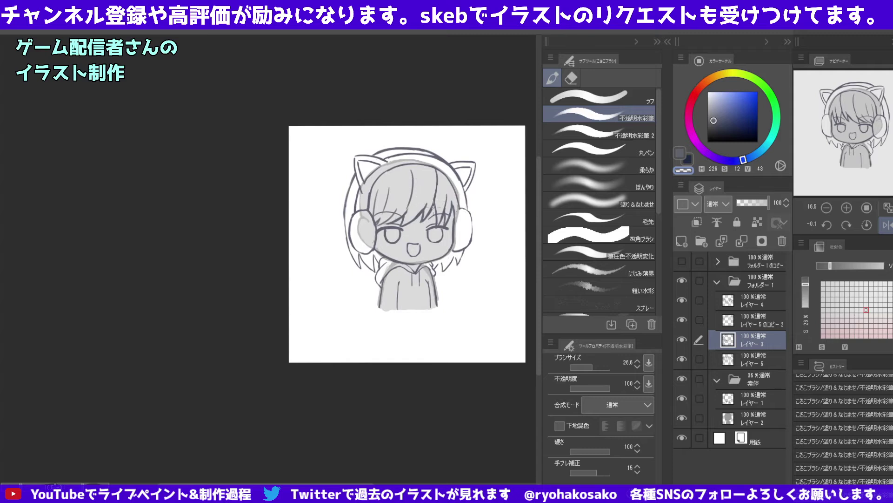
# Hide the hoodie line layer, then duplicate it and move the copy into フォルダー1のコピー.
pyautogui.click(744, 359)
pyautogui.click(682, 359)
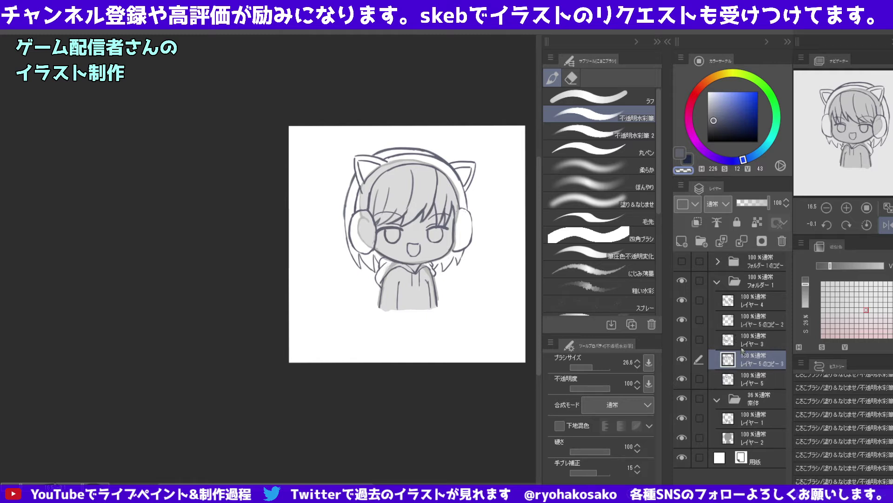
pyautogui.hotkey('ctrl', 'c')
pyautogui.hotkey('ctrl', 'v')
pyautogui.click(717, 261)
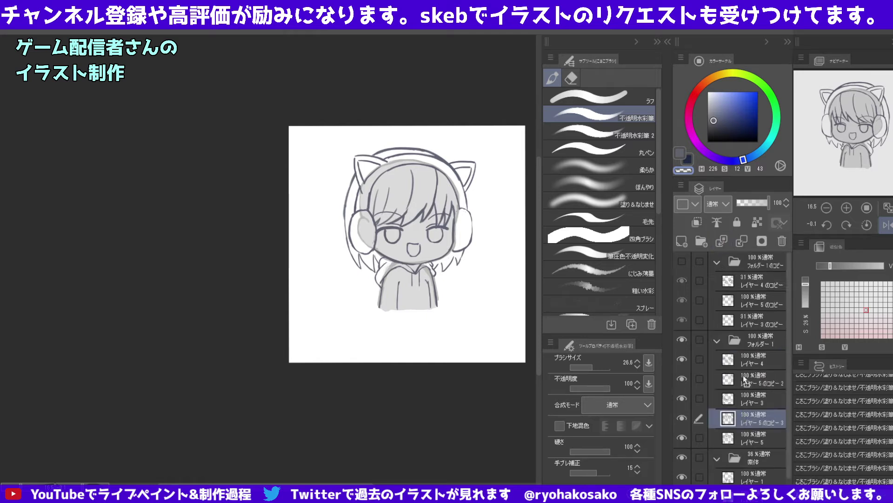
pyautogui.moveTo(744, 418); pyautogui.dragTo(747, 326)
pyautogui.click(682, 359)
# Show フォルダー1のコピー, hide its レイヤー5のコピー head outlines, and select レイヤー3のコピー.
pyautogui.click(682, 261)
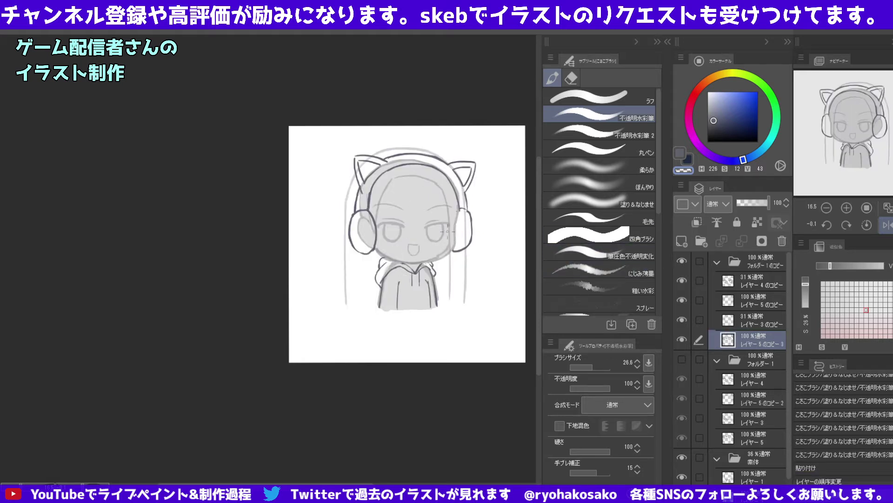
pyautogui.moveTo(441, 252); pyautogui.dragTo(451, 274)
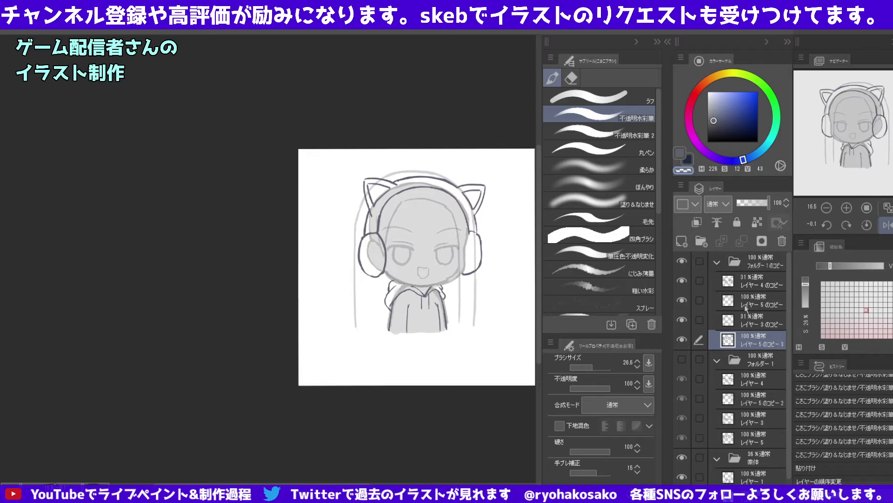
pyautogui.click(746, 305)
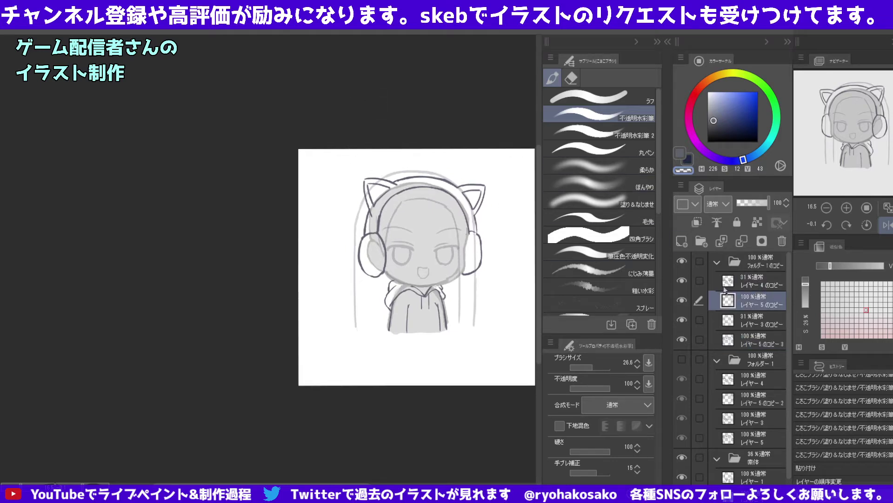
pyautogui.click(682, 301)
pyautogui.hotkey('alt', '[')
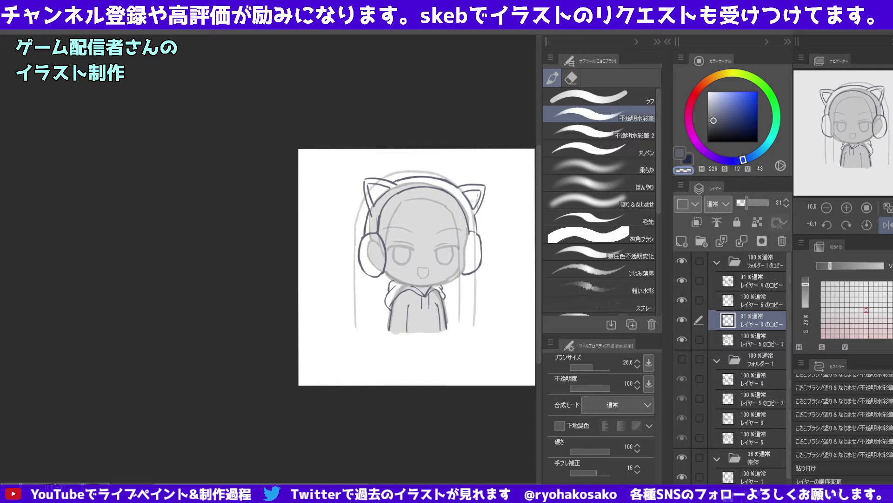
pyautogui.click(572, 78)
pyautogui.click(553, 78)
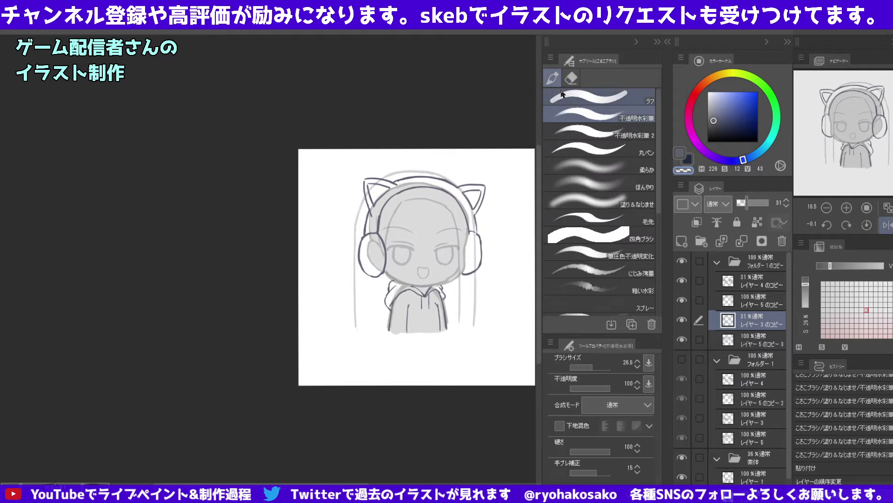
pyautogui.click(571, 77)
# Hide the copied folder and show the original line-art folder on the ears layer.
pyautogui.click(682, 261)
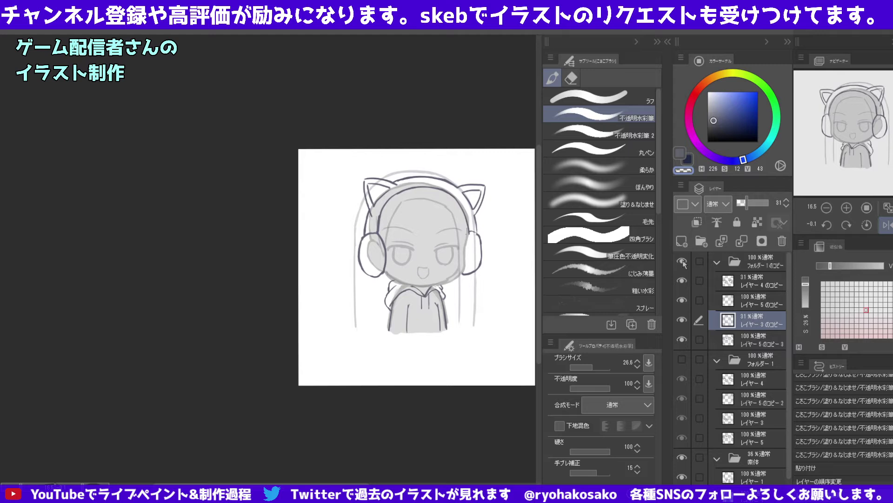
pyautogui.click(682, 359)
pyautogui.click(754, 398)
# Lasso the right cat ear, then enlarge and tilt it slightly with a transform.
pyautogui.click(572, 78)
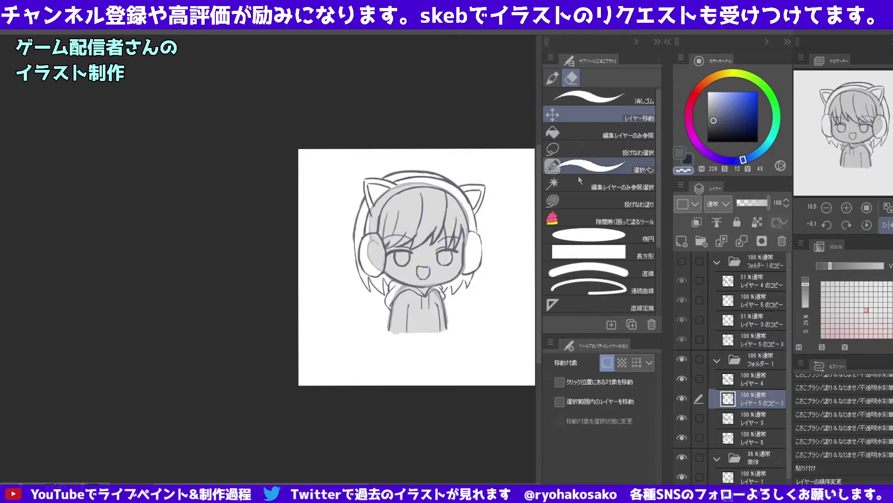
pyautogui.click(586, 152)
pyautogui.scroll(2, 497, 212)
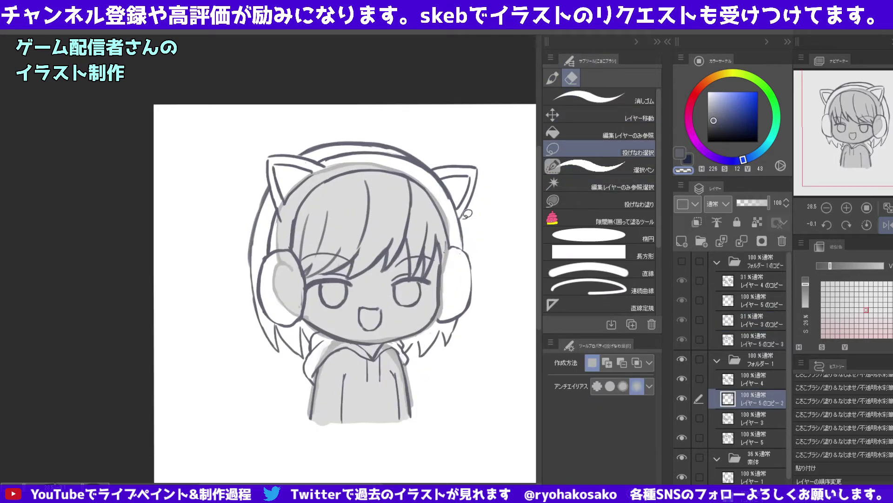
pyautogui.moveTo(469, 223)
pyautogui.mouseDown()
pyautogui.moveTo(437, 165)
pyautogui.moveTo(468, 221)
pyautogui.mouseUp()
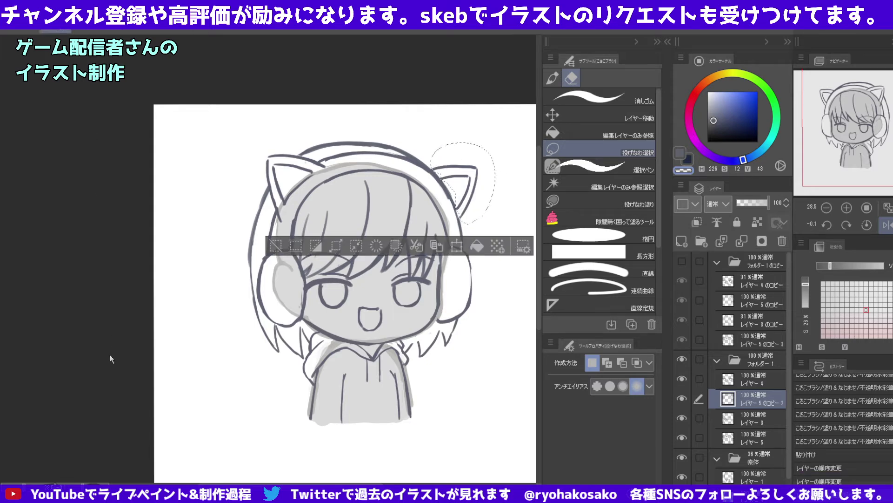
pyautogui.hotkey('ctrl', 't')
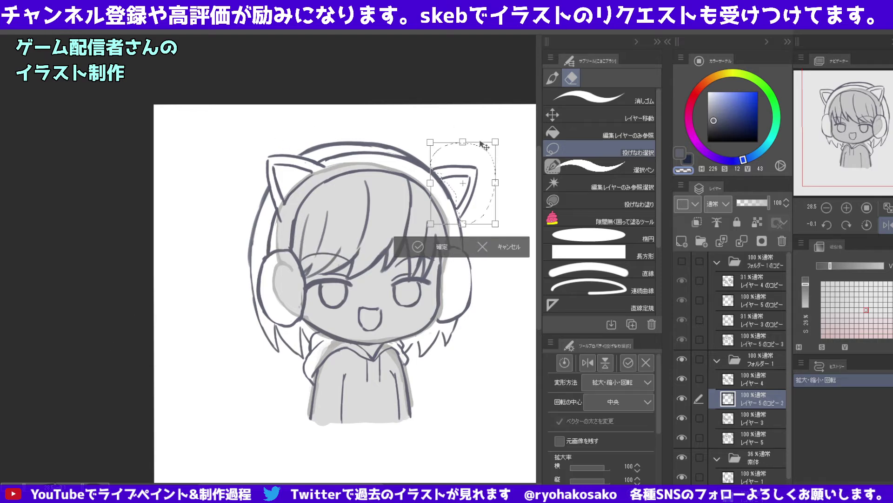
pyautogui.moveTo(462, 135); pyautogui.dragTo(481, 172)
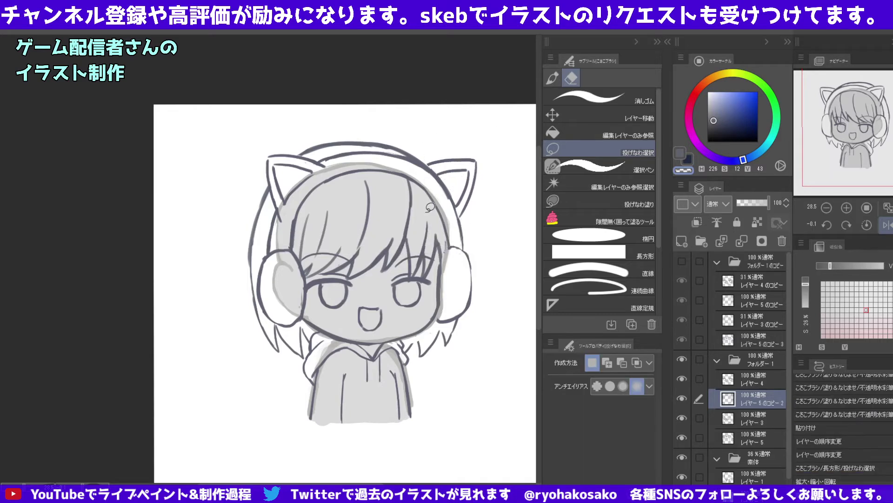
pyautogui.press('Return')
# Clear the ear selection and add a small stroke beside the hair on the ears layer.
pyautogui.click(740, 440)
pyautogui.press('b')
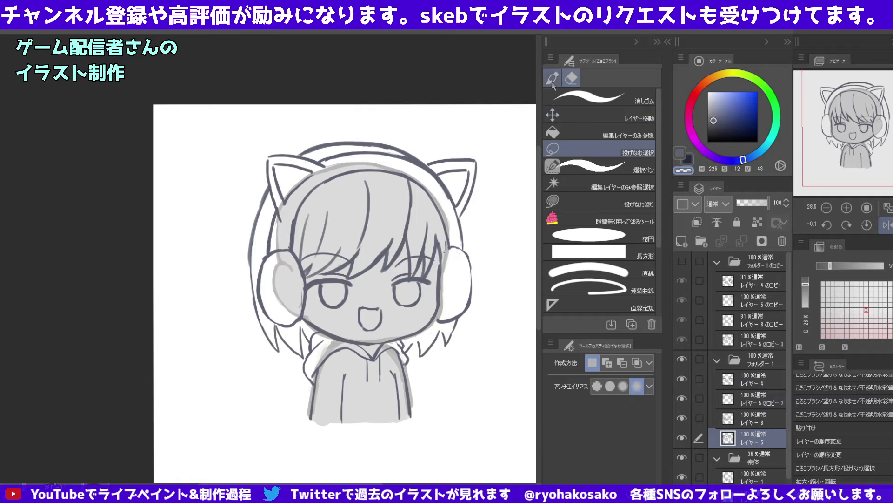
pyautogui.hotkey('ctrl', 'd')
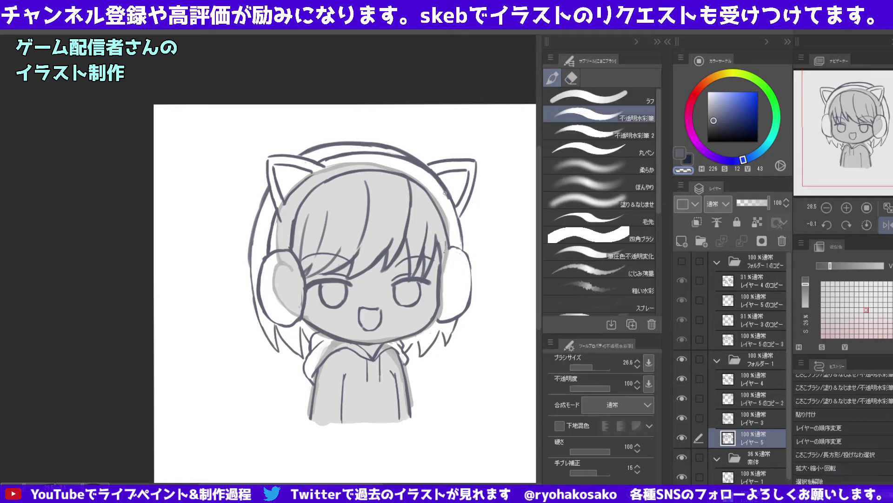
pyautogui.hotkey('alt', ']')
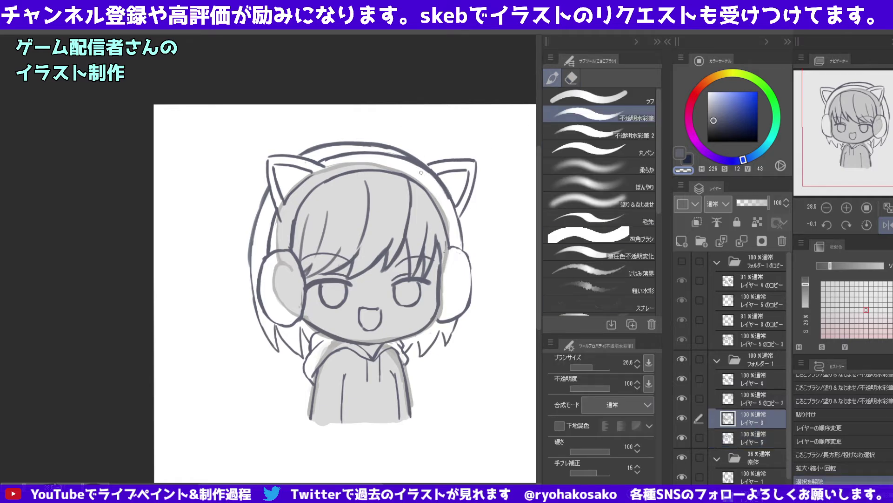
pyautogui.hotkey('alt', ']')
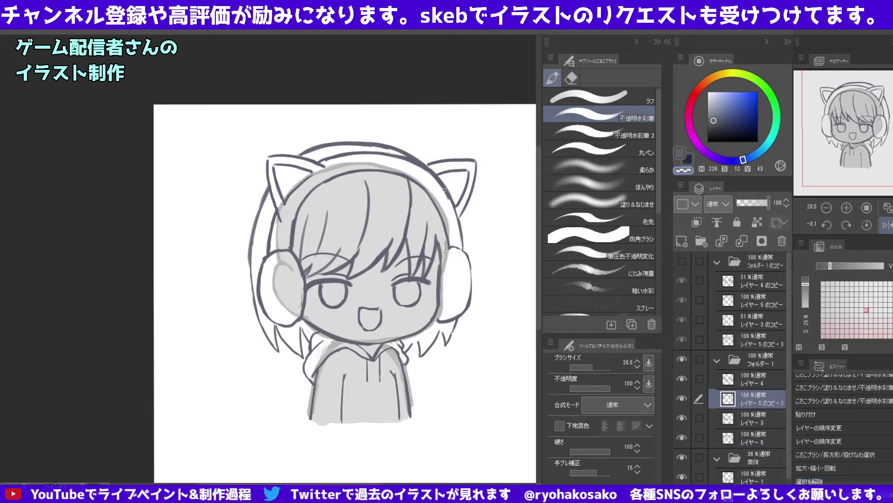
pyautogui.moveTo(444, 189); pyautogui.dragTo(446, 246)
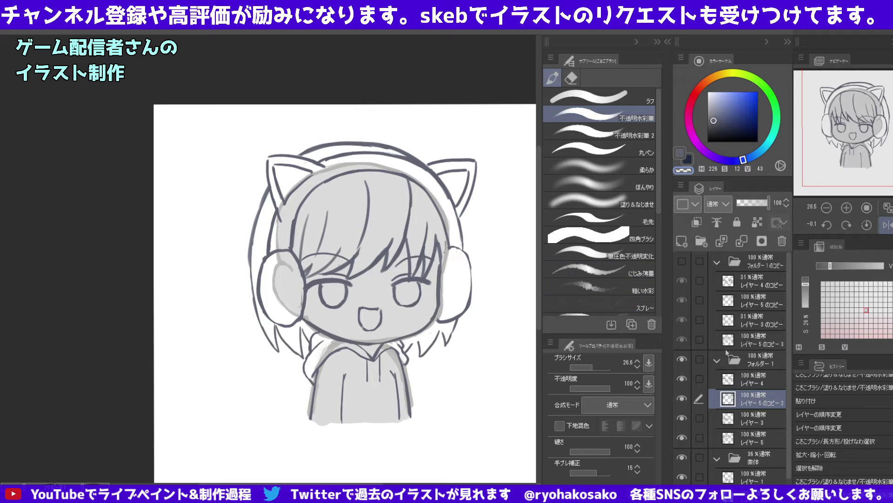
pyautogui.click(681, 399)
pyautogui.hotkey('alt', '[')
# Sample the gray and paint over the headband near the right ear with a smaller brush.
pyautogui.moveTo(431, 179)
pyautogui.mouseDown()
pyautogui.moveTo(448, 197)
pyautogui.moveTo(437, 184)
pyautogui.mouseUp()
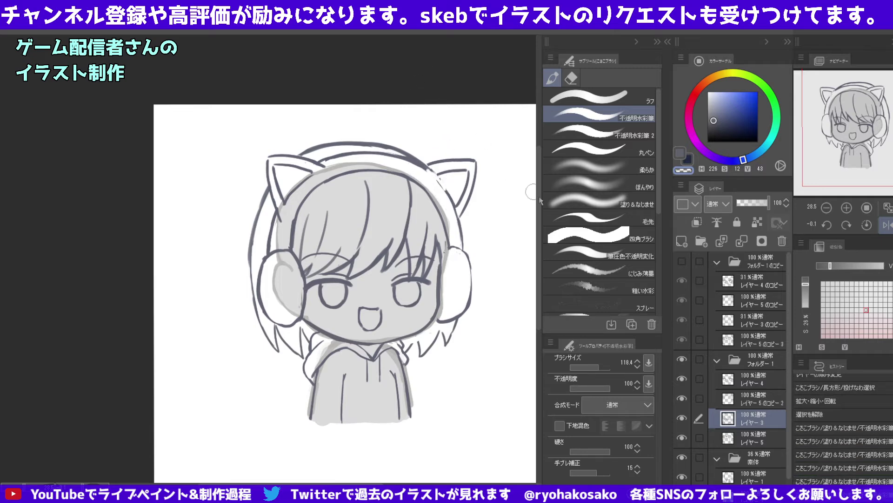
pyautogui.keyDown('alt'); pyautogui.click(424, 156); pyautogui.keyUp('alt')
pyautogui.moveTo(427, 171); pyautogui.dragTo(420, 164)
pyautogui.click(434, 161)
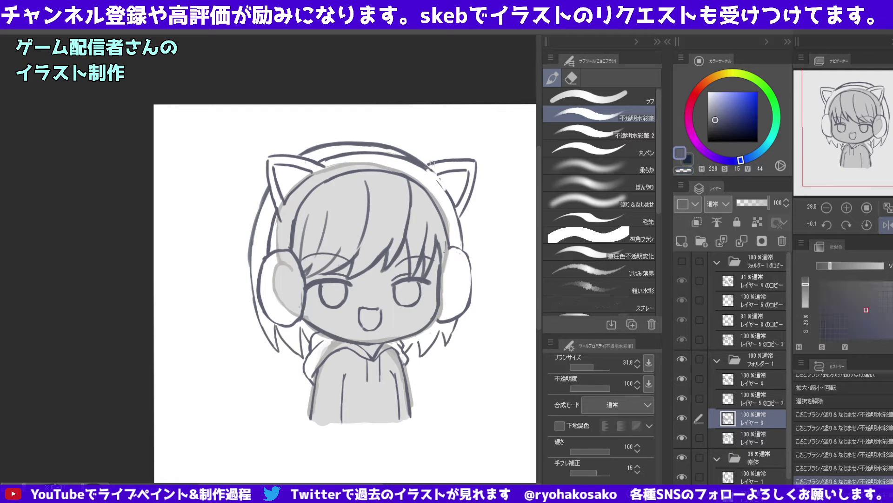
pyautogui.click(434, 161)
pyautogui.hotkey('ctrl', 'z')
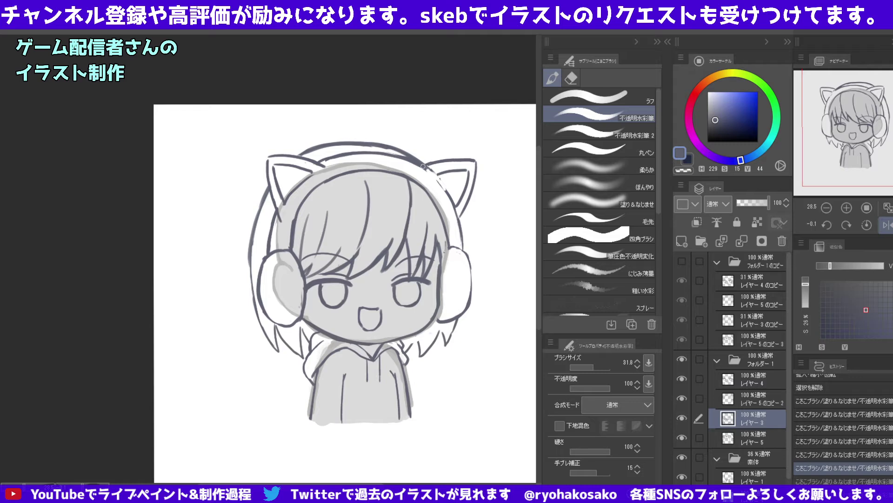
pyautogui.click(436, 165)
# Hide the hair lines, undo stray strokes, and repaint the head outline under the right ear.
pyautogui.click(683, 417)
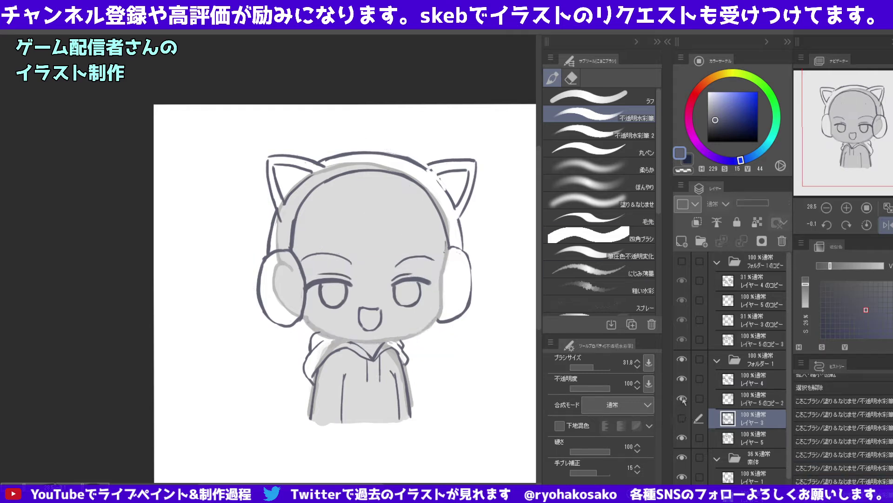
pyautogui.click(683, 396)
pyautogui.click(683, 396)
pyautogui.hotkey('ctrl', 'z')
pyautogui.hotkey('ctrl', 'z')
pyautogui.hotkey('ctrl', 'z')
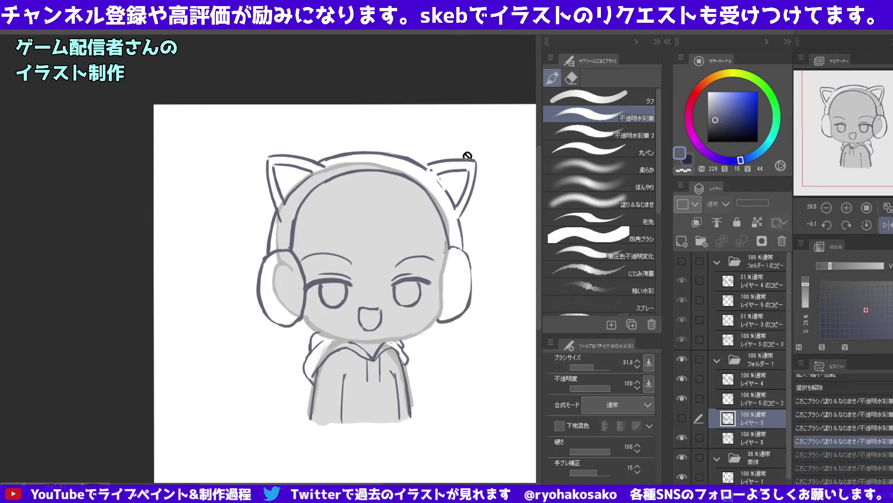
pyautogui.hotkey('ctrl', 'z')
pyautogui.hotkey('ctrl', 'z')
pyautogui.hotkey('ctrl', 'z')
pyautogui.hotkey('ctrl', 'z')
pyautogui.hotkey('ctrl', 'z')
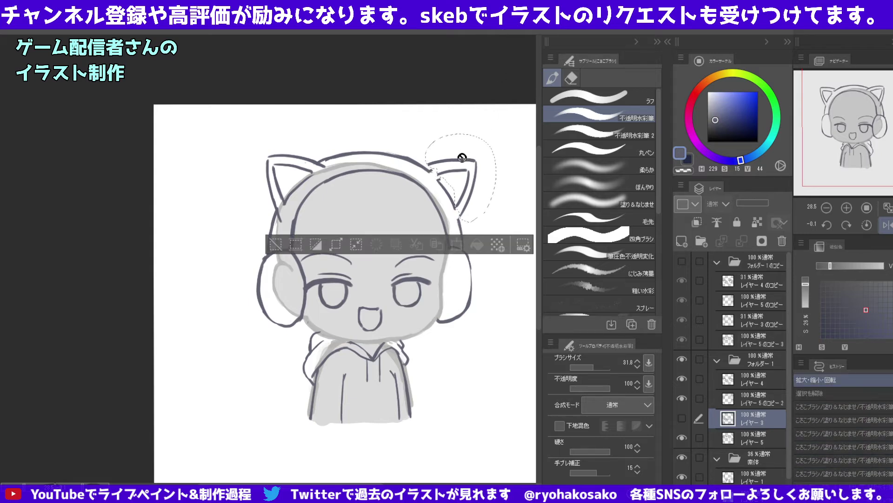
pyautogui.hotkey('ctrl', 'd')
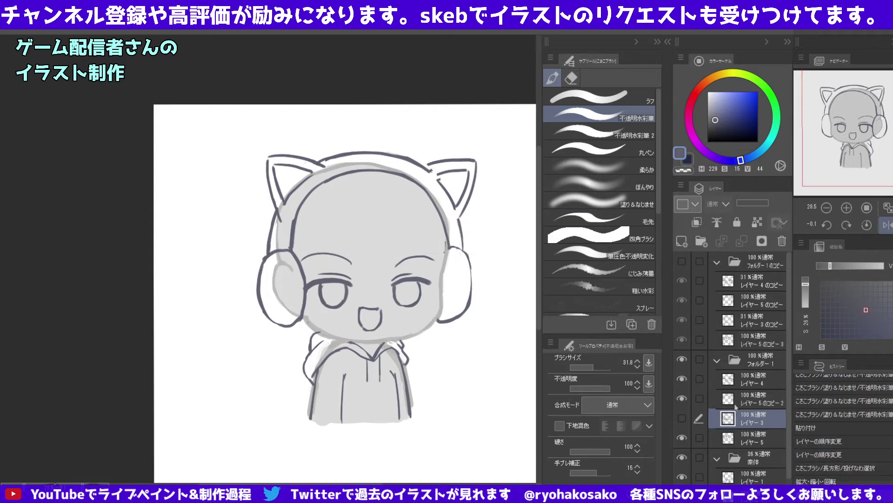
pyautogui.click(736, 403)
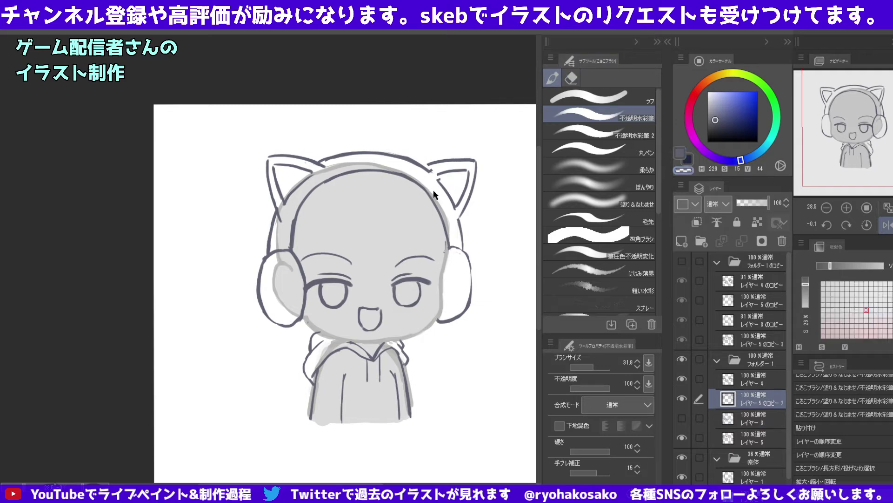
pyautogui.moveTo(435, 194); pyautogui.dragTo(450, 186)
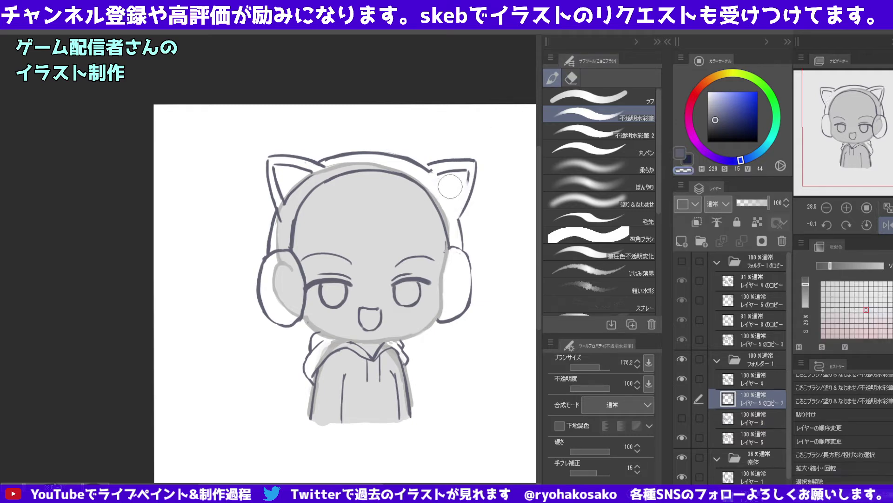
pyautogui.moveTo(433, 179)
pyautogui.mouseDown()
pyautogui.moveTo(421, 167)
pyautogui.moveTo(427, 163)
pyautogui.moveTo(419, 173)
pyautogui.moveTo(411, 155)
pyautogui.moveTo(425, 171)
pyautogui.moveTo(403, 164)
pyautogui.moveTo(457, 156)
pyautogui.moveTo(448, 163)
pyautogui.mouseUp()
# Erase and redraw the right cat ear's outline and inner line using transparent colour.
pyautogui.press('c')
pyautogui.press('c')
pyautogui.moveTo(448, 160); pyautogui.dragTo(452, 159)
pyautogui.hotkey('ctrl', 'z')
pyautogui.press('c')
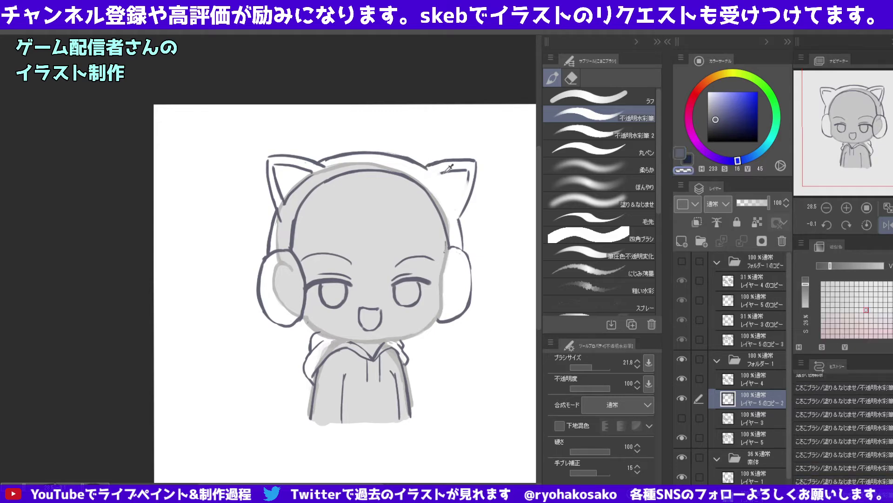
pyautogui.press('c')
pyautogui.moveTo(434, 174); pyautogui.dragTo(449, 190)
pyautogui.hotkey('ctrl', 'z')
pyautogui.hotkey('ctrl', 'z')
pyautogui.hotkey('ctrl', 'z')
pyautogui.hotkey('ctrl', 'z')
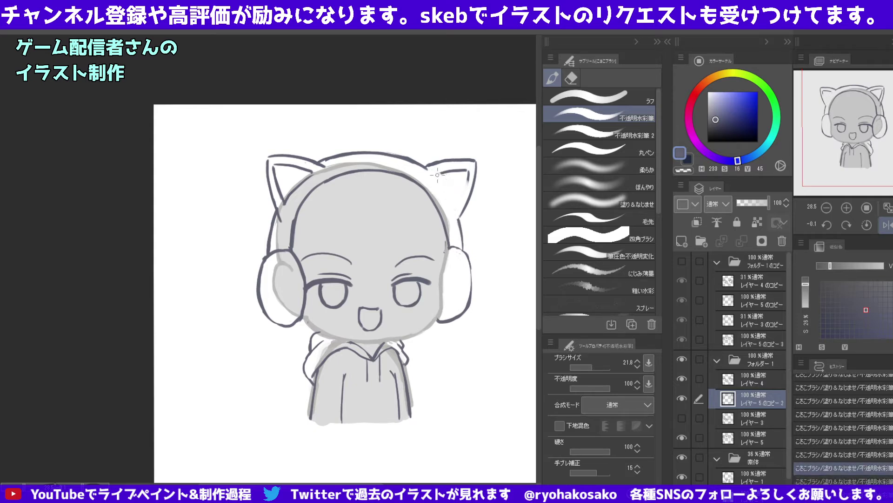
pyautogui.moveTo(452, 203); pyautogui.dragTo(452, 205)
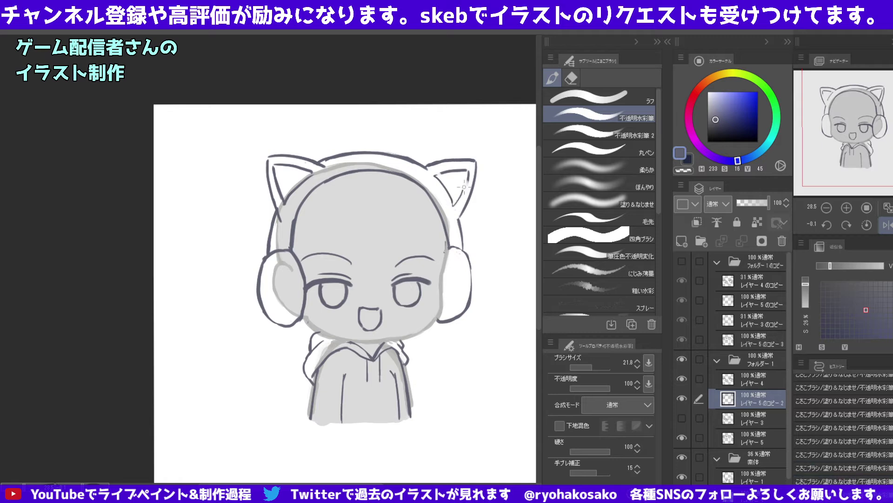
pyautogui.moveTo(467, 170); pyautogui.dragTo(454, 203)
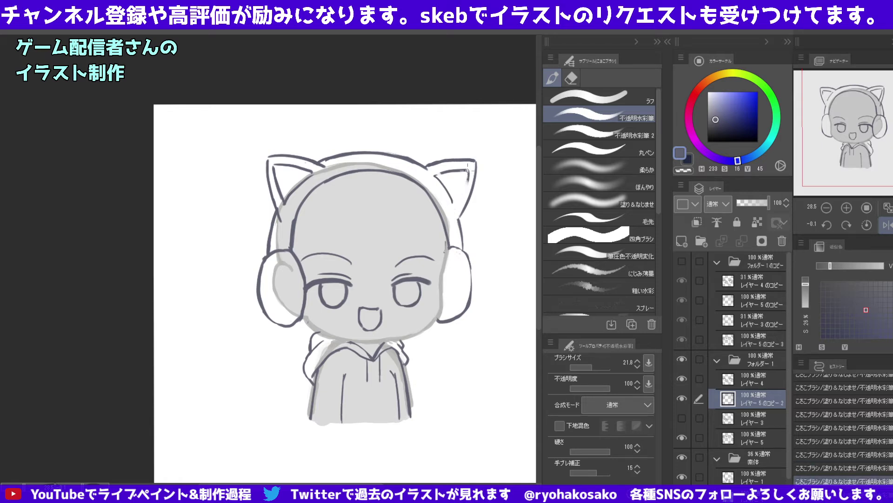
pyautogui.hotkey('ctrl', 'z')
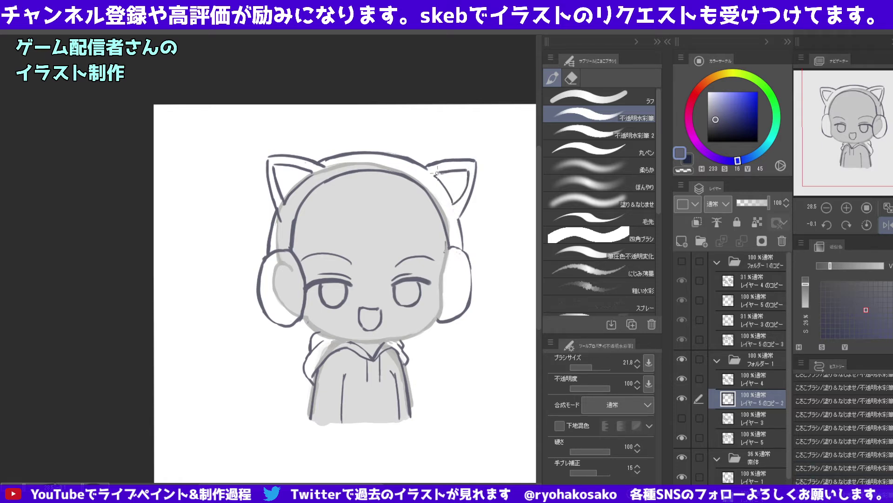
pyautogui.moveTo(436, 172); pyautogui.dragTo(447, 173)
# Lasso around the top of the right ear, then clear the selection.
pyautogui.scroll(-4, 423, 135)
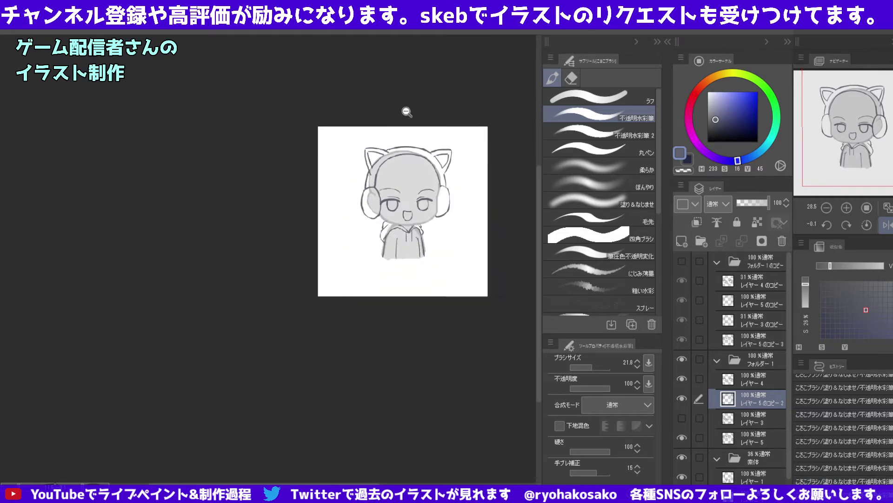
pyautogui.scroll(-2, 403, 110)
pyautogui.scroll(4, 481, 200)
pyautogui.scroll(1, 480, 199)
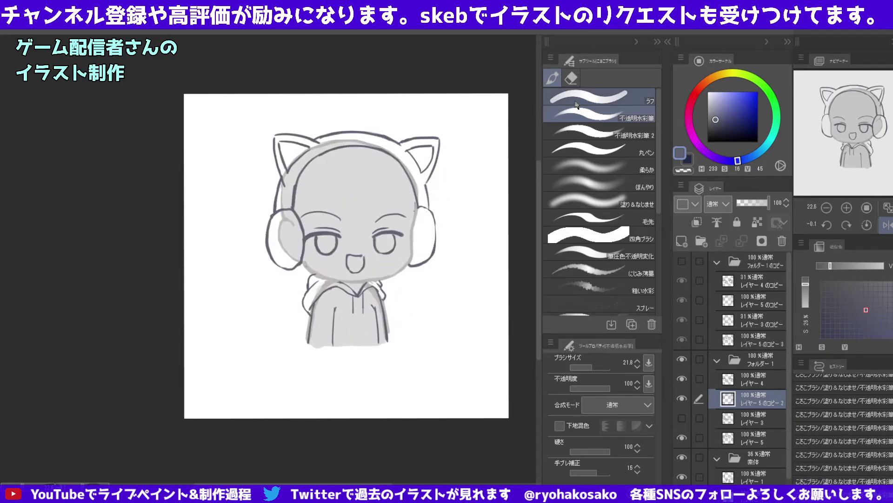
pyautogui.click(571, 78)
pyautogui.click(570, 148)
pyautogui.moveTo(400, 151)
pyautogui.mouseDown()
pyautogui.moveTo(441, 143)
pyautogui.moveTo(409, 158)
pyautogui.mouseUp()
pyautogui.click(598, 115)
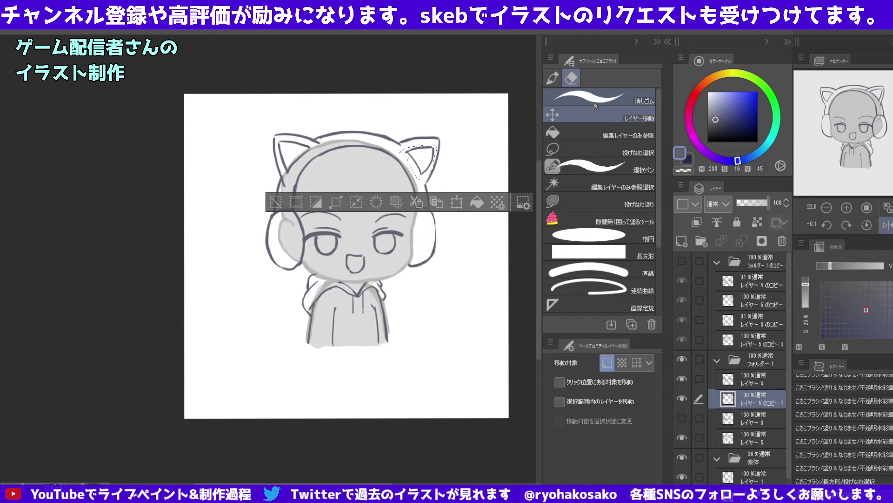
pyautogui.hotkey('ctrl', 'd')
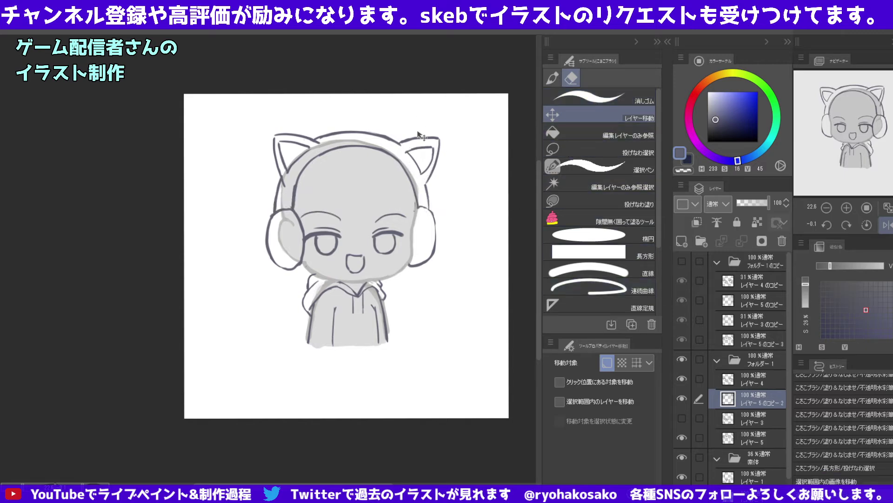
# Turn the hair sketch layer レイヤー3 back on so the bangs and side hair show.
pyautogui.click(682, 418)
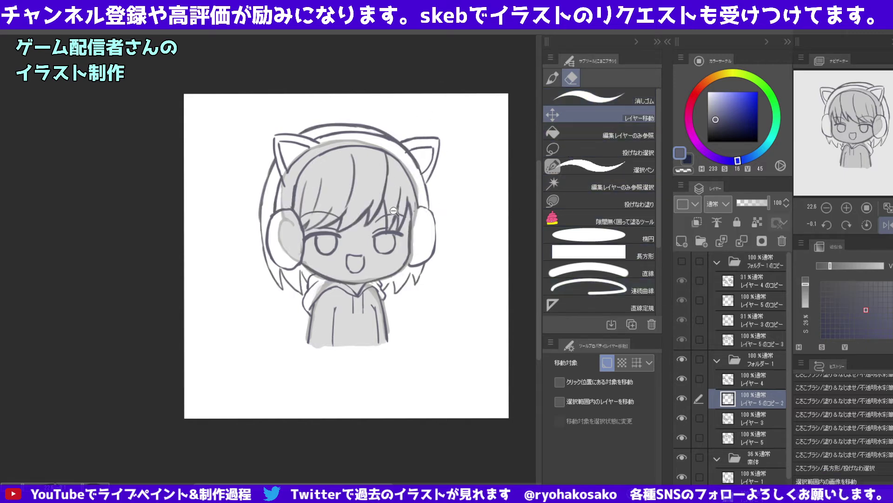
pyautogui.scroll(-3, 347, 256)
pyautogui.scroll(2, 367, 230)
# Hide the hair folder's lines and select the レイヤー5のコピー head outline layer with a brush.
pyautogui.click(717, 360)
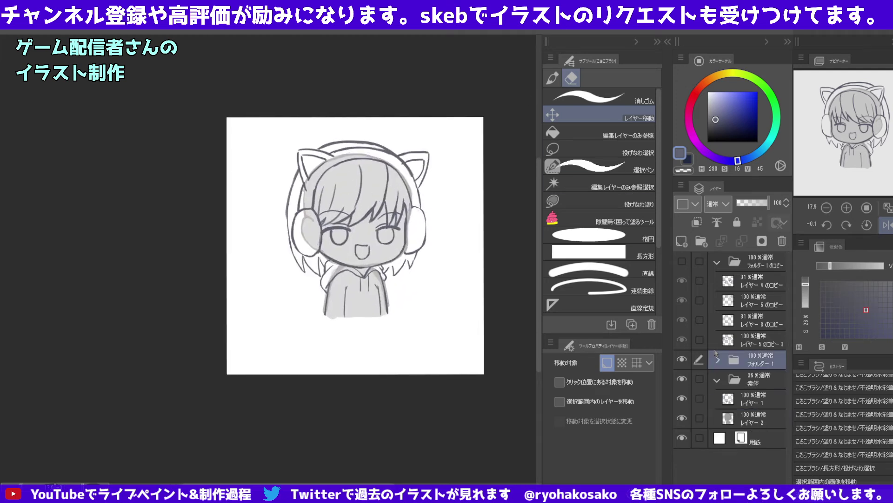
pyautogui.click(682, 261)
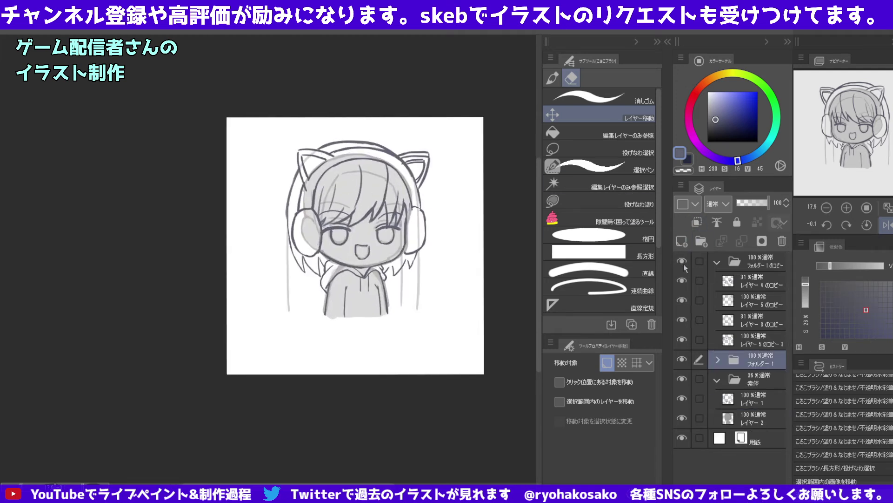
pyautogui.click(682, 359)
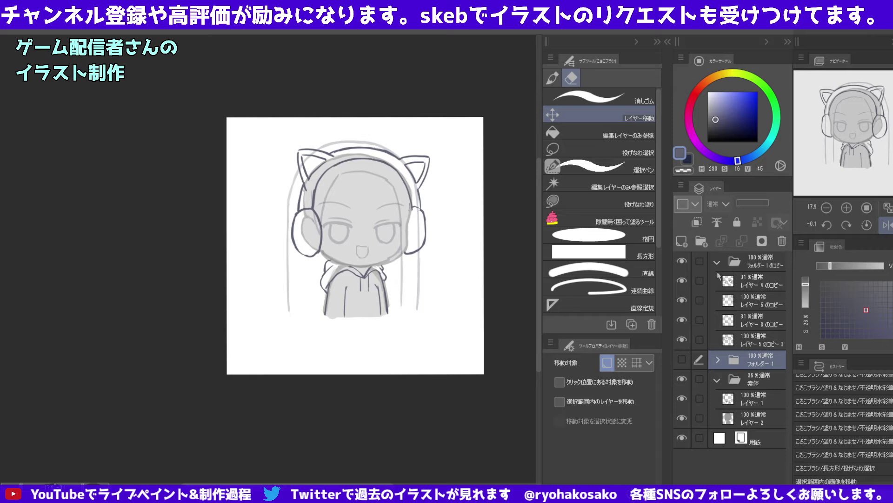
pyautogui.click(552, 78)
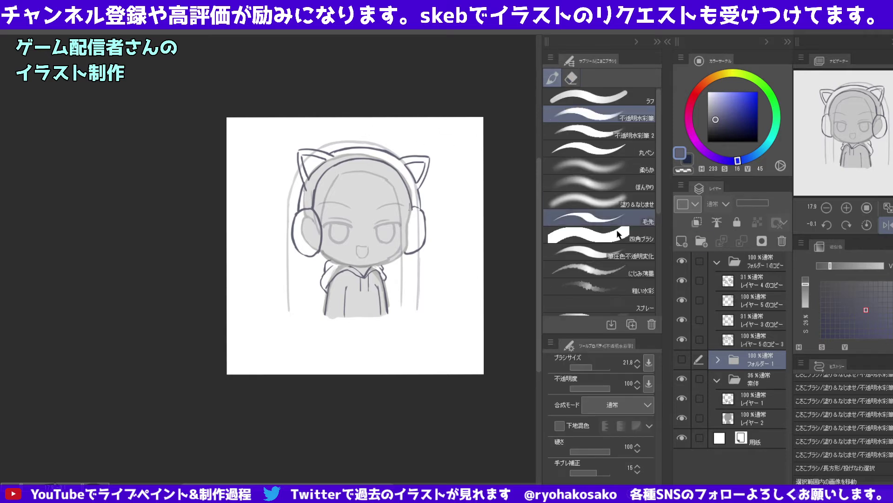
pyautogui.click(744, 342)
pyautogui.scroll(3, 375, 138)
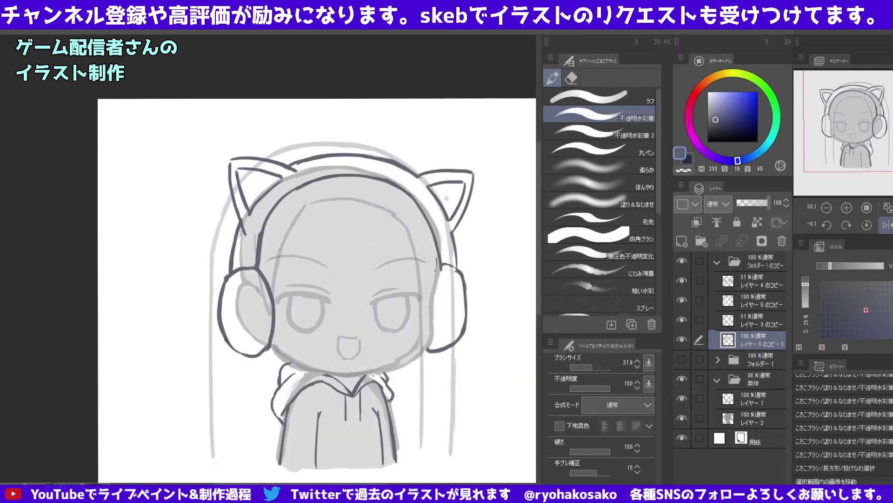
pyautogui.click(731, 307)
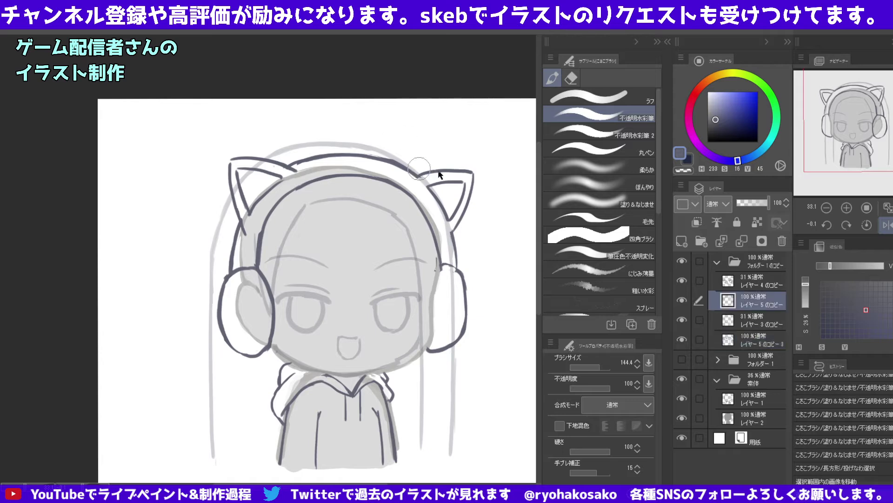
pyautogui.hotkey('ctrl', 'd')
# Erase both cat ears with transparent colour and retouch the headphone band's end.
pyautogui.press('c')
pyautogui.moveTo(418, 166)
pyautogui.mouseDown()
pyautogui.moveTo(457, 224)
pyautogui.moveTo(447, 207)
pyautogui.mouseUp()
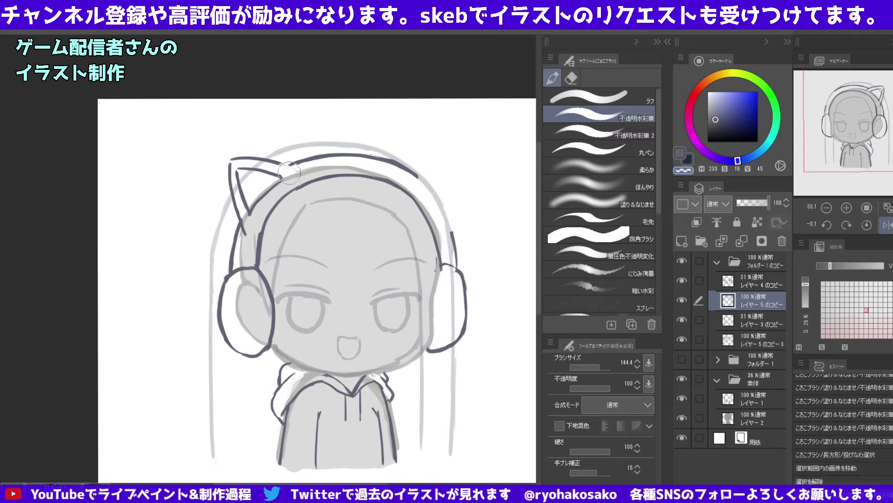
pyautogui.moveTo(289, 173)
pyautogui.mouseDown()
pyautogui.moveTo(229, 166)
pyautogui.moveTo(299, 168)
pyautogui.moveTo(240, 202)
pyautogui.mouseUp()
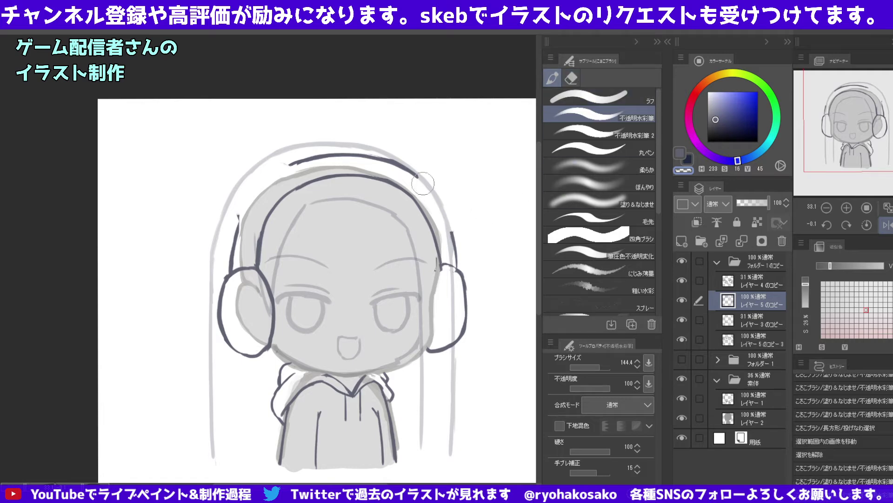
pyautogui.press('[')
pyautogui.press('[')
pyautogui.press('[')
pyautogui.moveTo(423, 173)
pyautogui.mouseDown()
pyautogui.moveTo(435, 198)
pyautogui.moveTo(462, 178)
pyautogui.moveTo(452, 229)
pyautogui.mouseUp()
pyautogui.hotkey('ctrl', 'z')
pyautogui.hotkey('ctrl', 'z')
pyautogui.hotkey('ctrl', 'z')
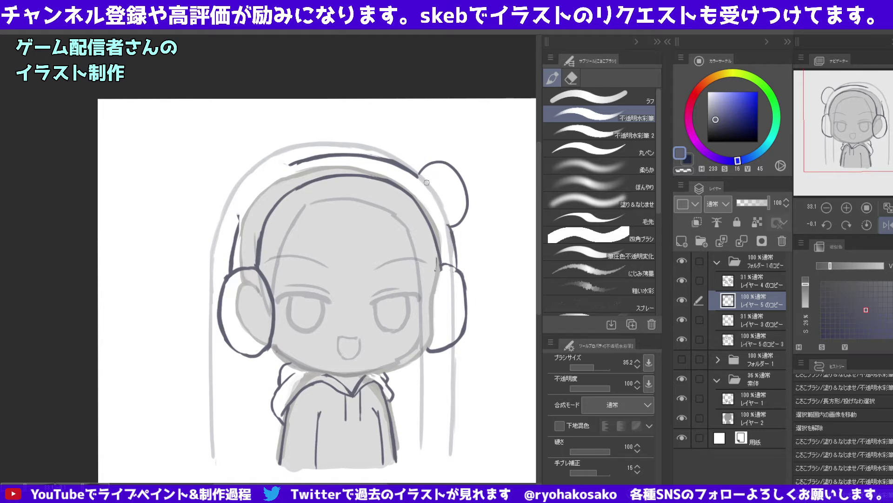
pyautogui.moveTo(427, 182); pyautogui.dragTo(447, 216)
pyautogui.hotkey('ctrl', 'z')
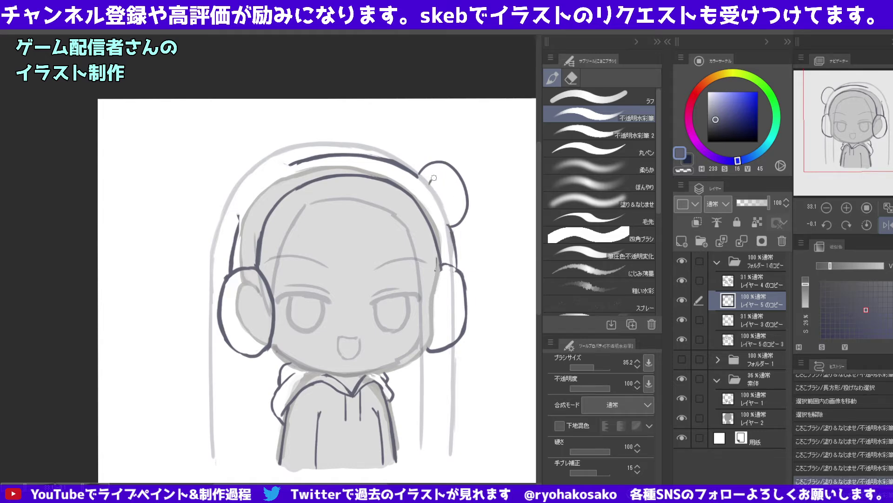
pyautogui.moveTo(434, 177); pyautogui.dragTo(444, 212)
pyautogui.hotkey('ctrl', 'z')
# Redraw the headband's left end shorter and start the left bear ear's curve.
pyautogui.moveTo(415, 184); pyautogui.dragTo(467, 195)
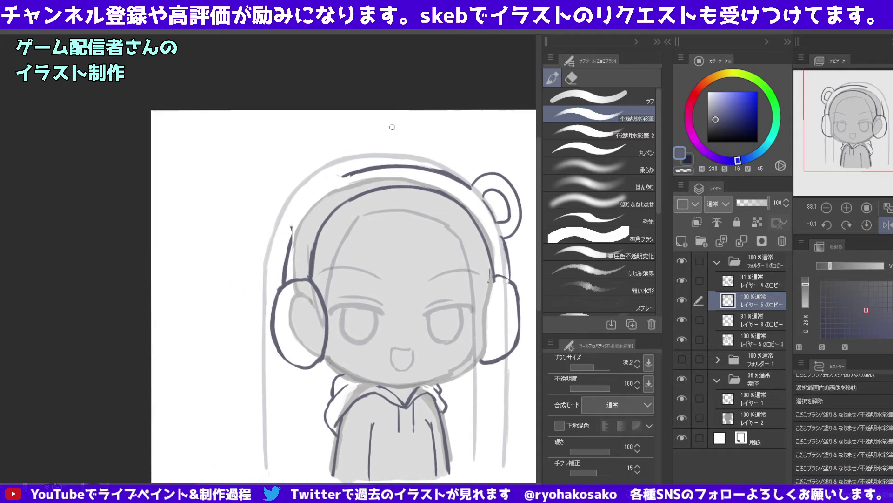
pyautogui.press('c')
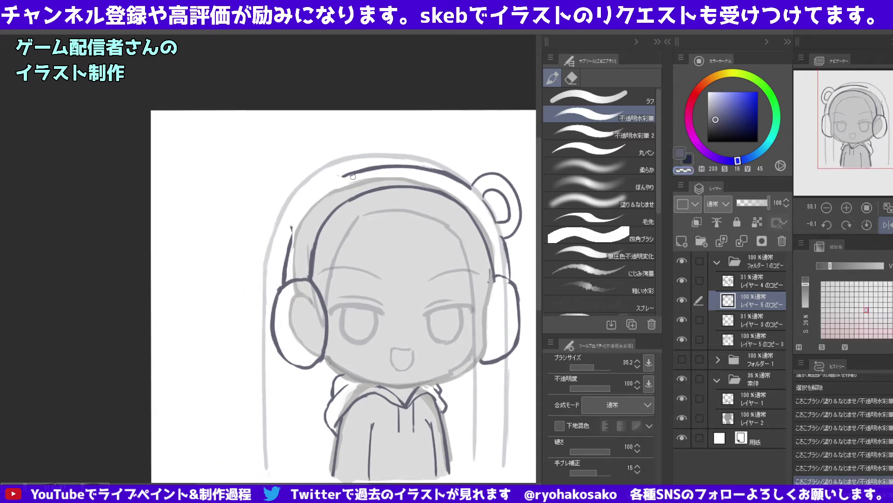
pyautogui.press('c')
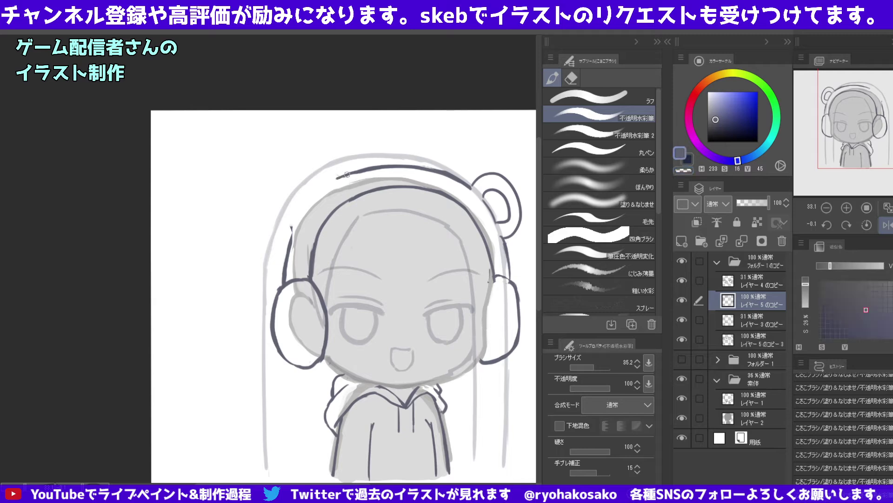
pyautogui.hotkey('ctrl', 'z')
pyautogui.moveTo(337, 179)
pyautogui.mouseDown()
pyautogui.moveTo(349, 173)
pyautogui.moveTo(284, 190)
pyautogui.mouseUp()
pyautogui.hotkey('ctrl', 'z')
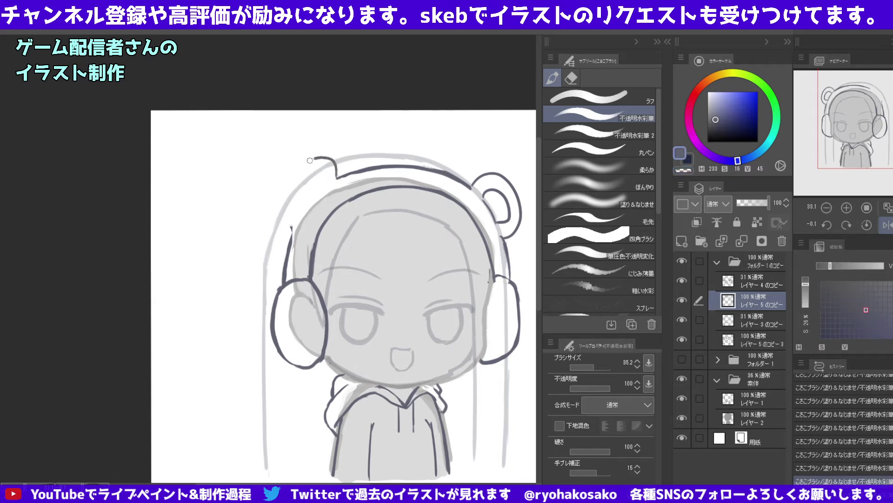
pyautogui.moveTo(336, 173); pyautogui.dragTo(289, 193)
pyautogui.hotkey('ctrl', 'z')
pyautogui.moveTo(337, 177)
pyautogui.mouseDown()
pyautogui.moveTo(330, 154)
pyautogui.moveTo(288, 213)
pyautogui.mouseUp()
pyautogui.hotkey('ctrl', 'z')
# Draw the round left bear ear loop and its inner-ear arc.
pyautogui.moveTo(333, 162); pyautogui.dragTo(278, 180)
pyautogui.hotkey('ctrl', 'z')
pyautogui.moveTo(336, 178)
pyautogui.mouseDown()
pyautogui.moveTo(303, 159)
pyautogui.moveTo(282, 221)
pyautogui.mouseUp()
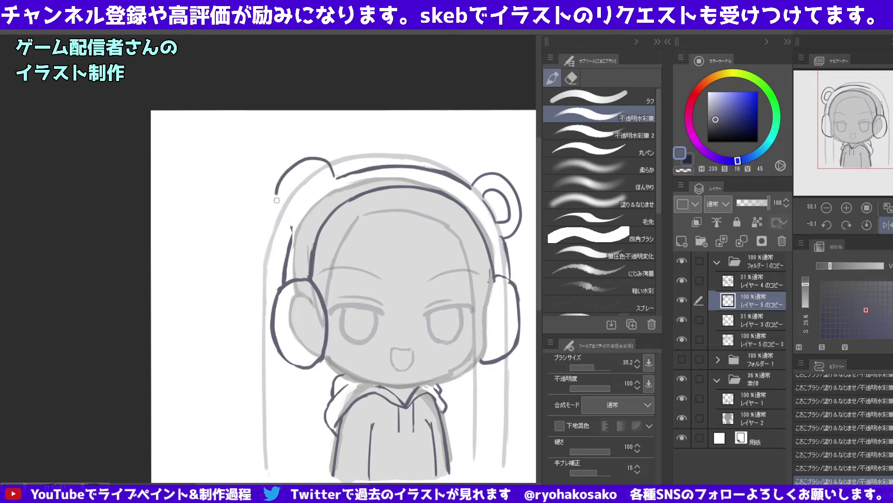
pyautogui.hotkey('ctrl', 'z')
pyautogui.moveTo(328, 166); pyautogui.dragTo(297, 224)
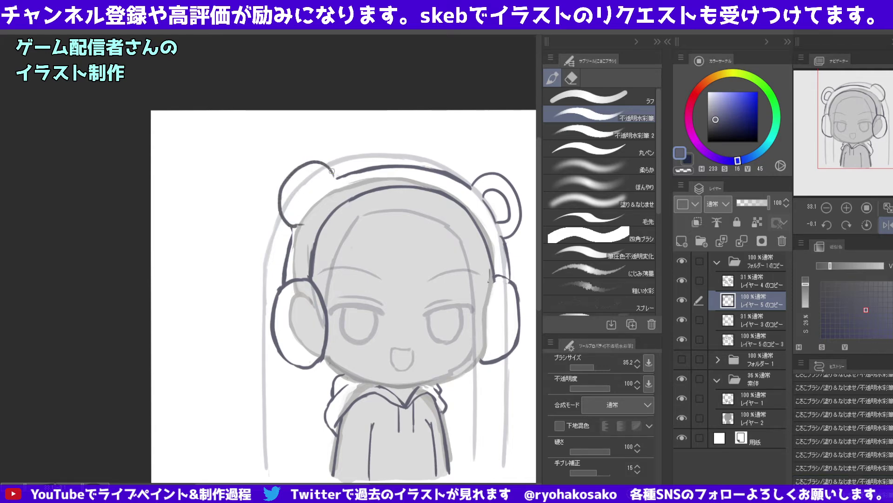
pyautogui.hotkey('ctrl', 'z')
pyautogui.moveTo(333, 176); pyautogui.dragTo(333, 181)
pyautogui.press('c')
pyautogui.press('c')
pyautogui.press('c')
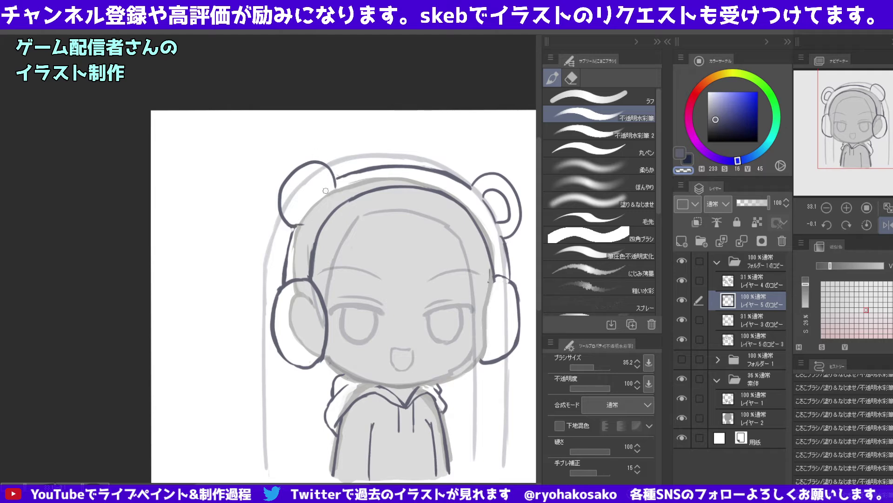
pyautogui.press('c')
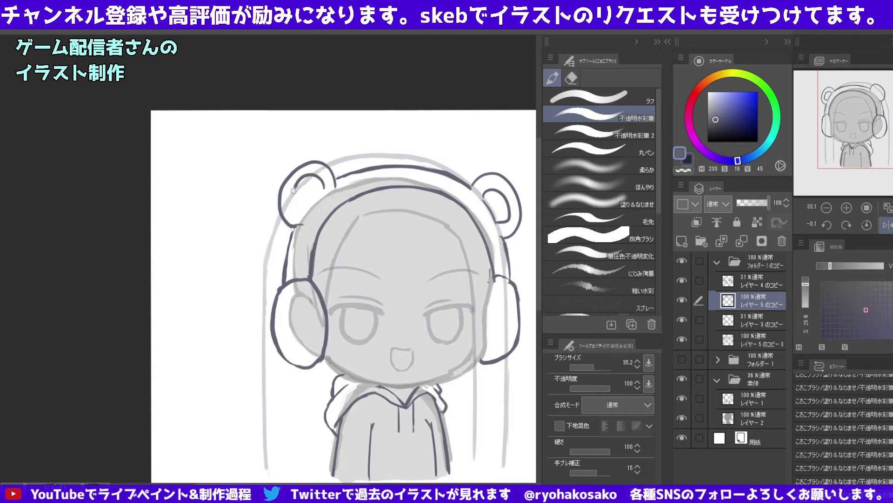
pyautogui.moveTo(321, 192)
pyautogui.mouseDown()
pyautogui.moveTo(304, 175)
pyautogui.moveTo(294, 205)
pyautogui.moveTo(303, 213)
pyautogui.moveTo(294, 189)
pyautogui.moveTo(303, 214)
pyautogui.mouseUp()
pyautogui.hotkey('ctrl', 'z')
pyautogui.hotkey('ctrl', 'z')
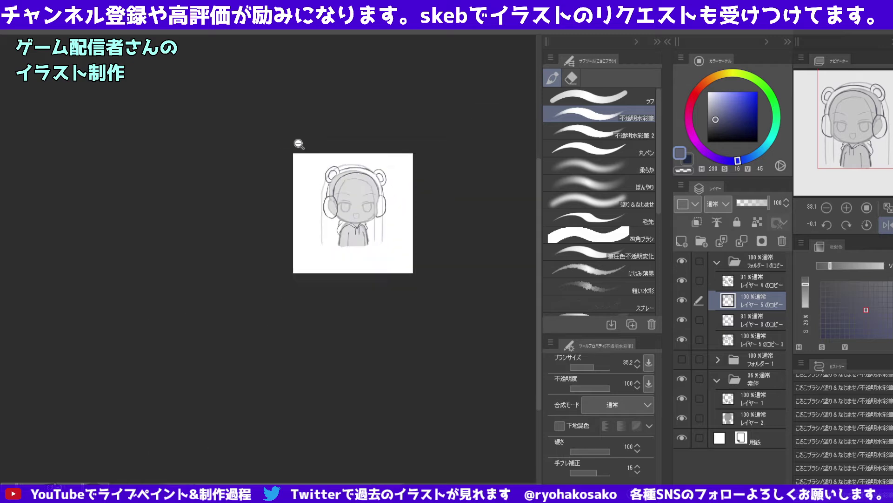
# Lasso the right bear ear and free-transform it, stretching it to about 108% wide.
pyautogui.moveTo(329, 153); pyautogui.dragTo(375, 182)
pyautogui.moveTo(343, 132); pyautogui.dragTo(361, 106)
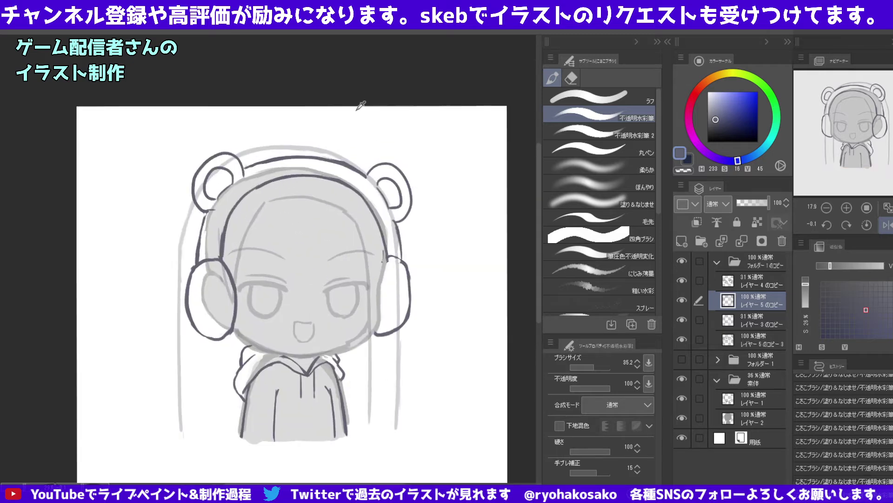
pyautogui.press('k')
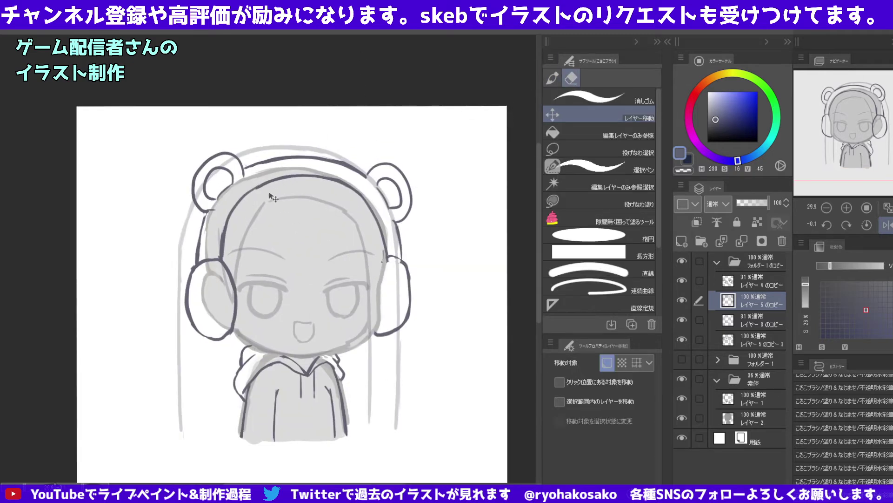
pyautogui.click(546, 147)
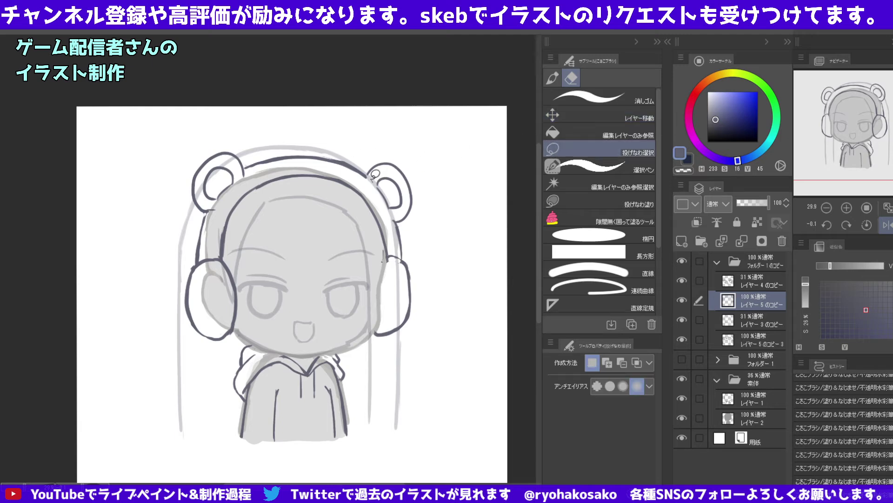
pyautogui.moveTo(362, 164)
pyautogui.mouseDown()
pyautogui.moveTo(406, 217)
pyautogui.moveTo(366, 169)
pyautogui.mouseUp()
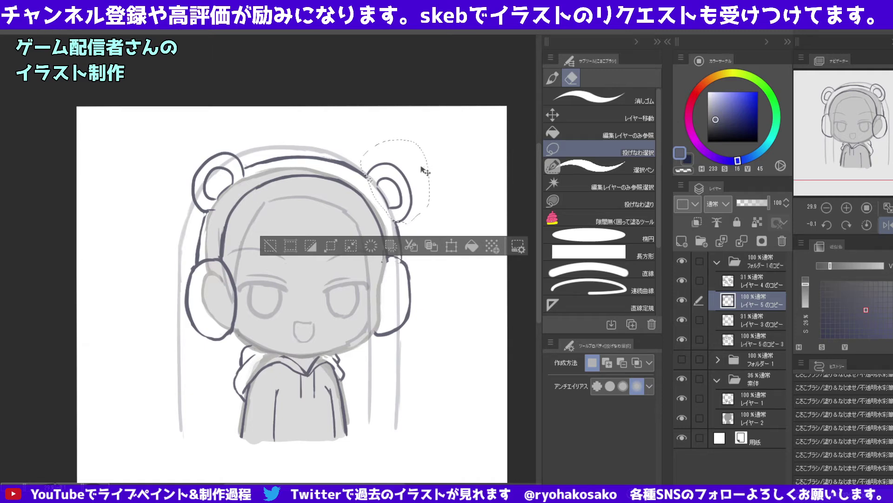
pyautogui.hotkey('ctrl', 't')
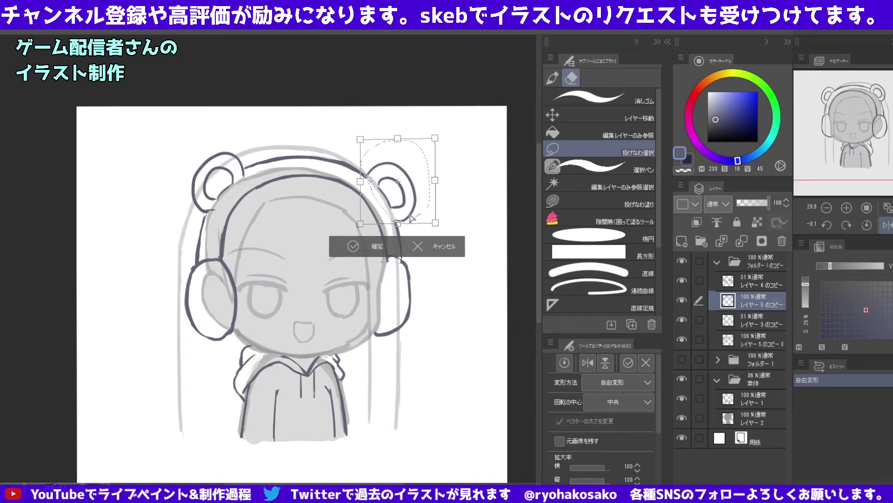
pyautogui.moveTo(436, 183); pyautogui.dragTo(440, 183)
pyautogui.moveTo(398, 142); pyautogui.dragTo(405, 140)
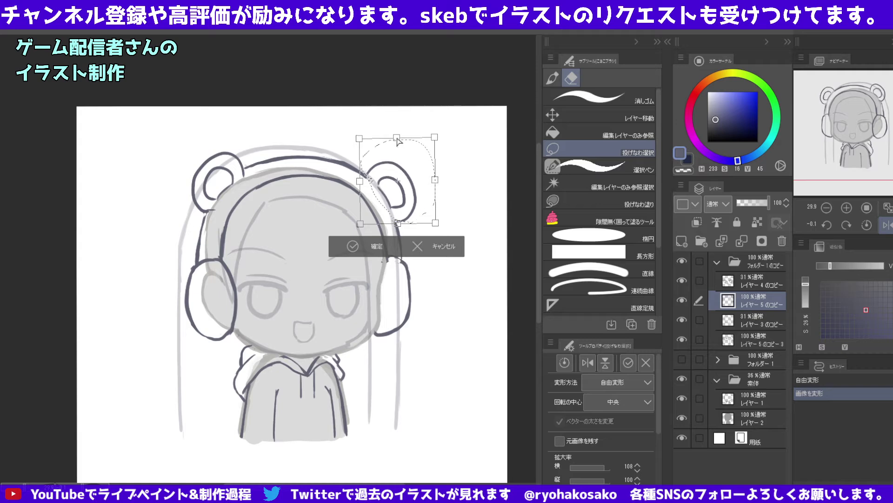
pyautogui.click(376, 246)
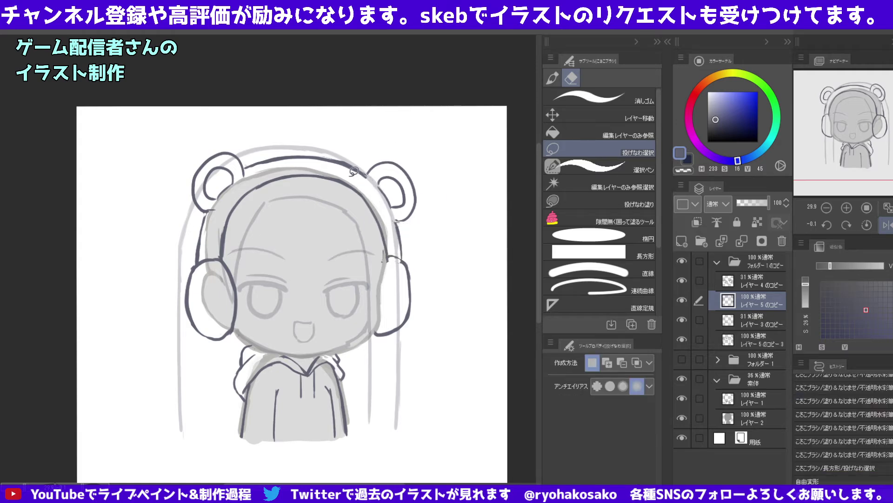
# Set the レイヤー3のコピー and レイヤー4のコピー line layers to 100% opacity.
pyautogui.click(683, 260)
pyautogui.click(683, 261)
pyautogui.click(681, 359)
pyautogui.click(683, 261)
pyautogui.click(749, 321)
pyautogui.keyDown('ctrl'); pyautogui.click(749, 281); pyautogui.keyUp('ctrl')
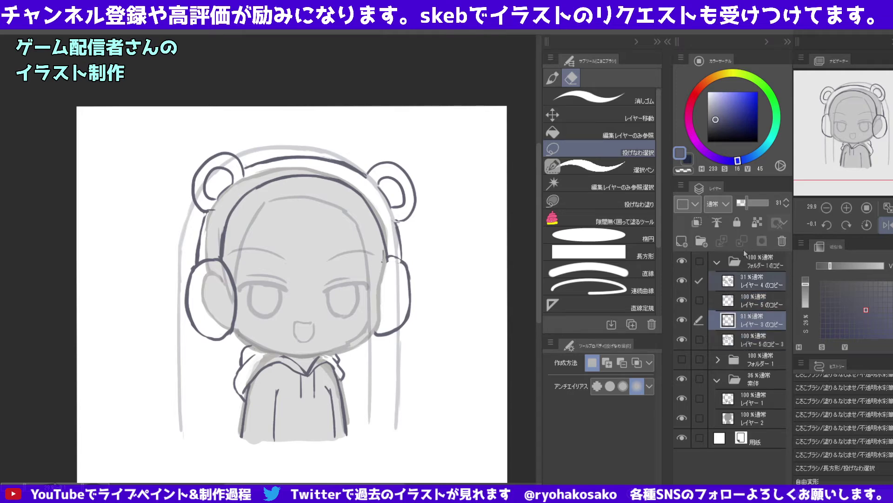
pyautogui.moveTo(750, 202); pyautogui.dragTo(769, 202)
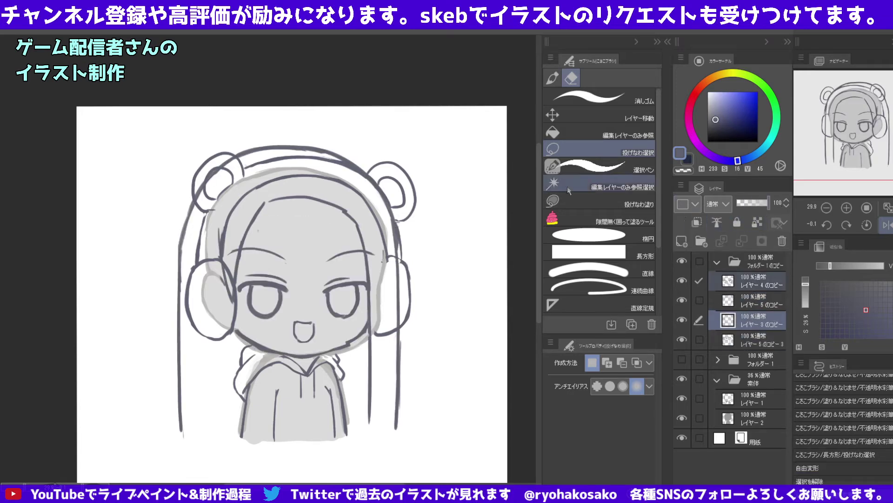
# Toggle the hoodie and line-art layers' visibility to check the gray fill.
pyautogui.click(752, 344)
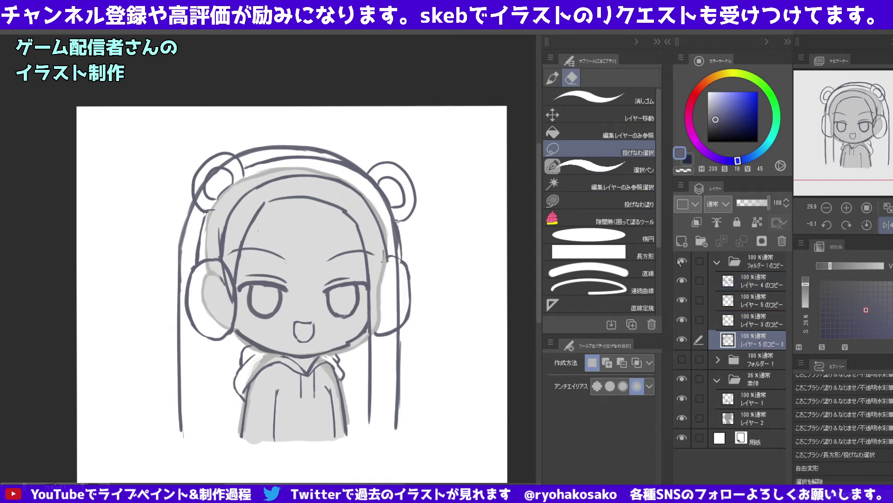
pyautogui.click(682, 340)
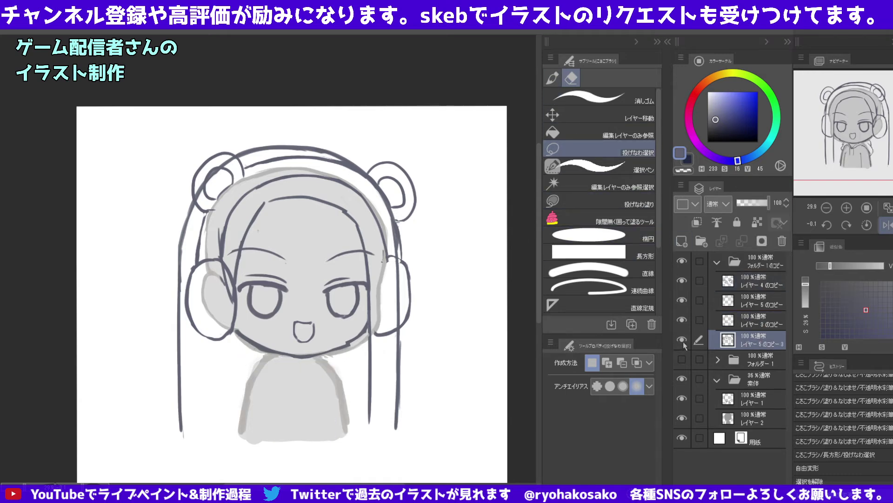
pyautogui.click(721, 320)
pyautogui.click(682, 320)
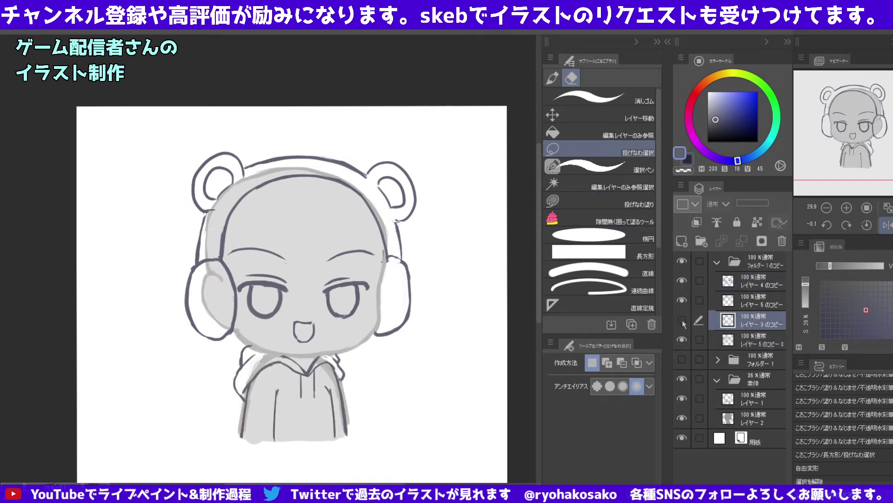
pyautogui.click(683, 321)
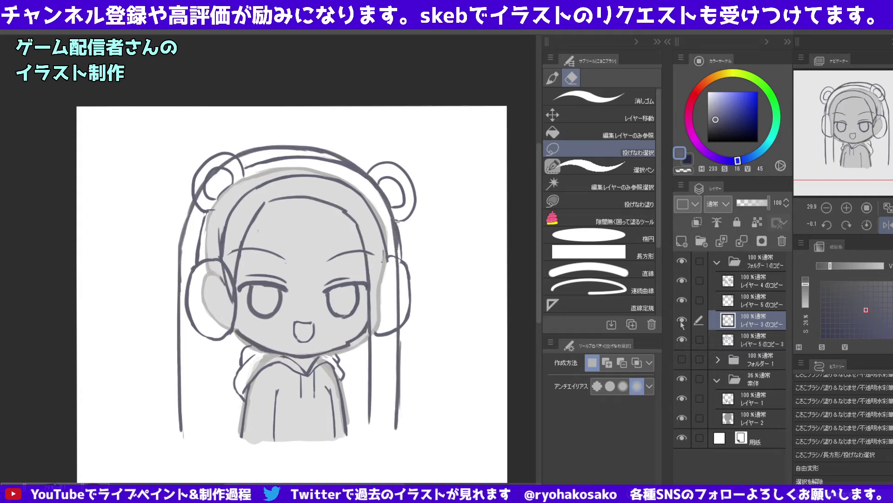
pyautogui.click(553, 78)
# Erase the left bear ear's inner arc and repaint the grey fill along headband and hair edges.
pyautogui.moveTo(221, 182)
pyautogui.mouseDown()
pyautogui.moveTo(242, 182)
pyautogui.moveTo(205, 200)
pyautogui.moveTo(233, 175)
pyautogui.mouseUp()
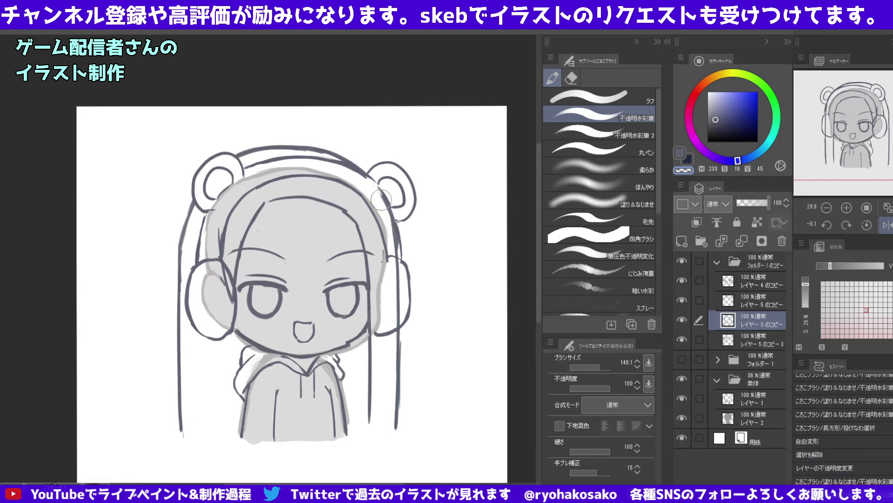
pyautogui.moveTo(356, 186)
pyautogui.mouseDown()
pyautogui.moveTo(376, 182)
pyautogui.moveTo(391, 213)
pyautogui.mouseUp()
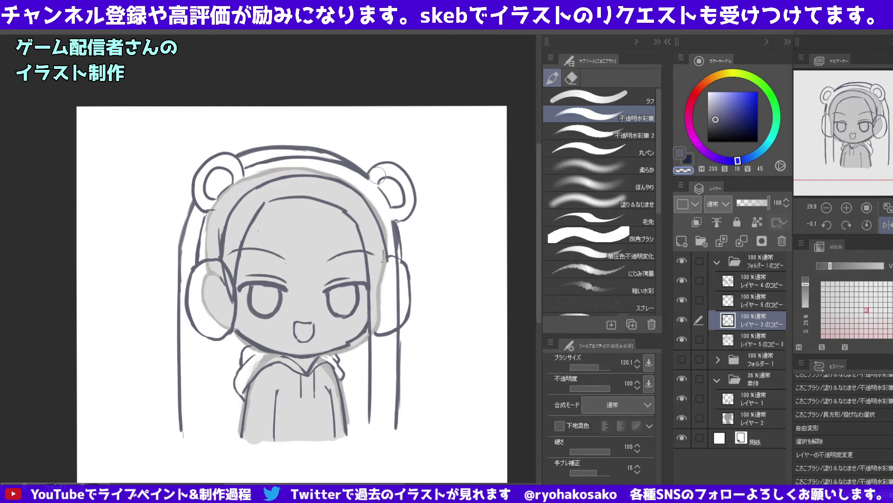
pyautogui.moveTo(372, 182); pyautogui.dragTo(379, 172)
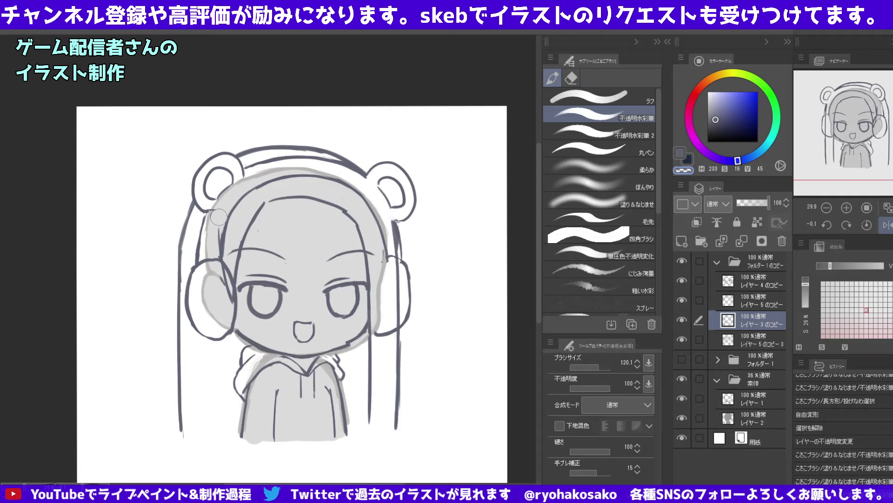
pyautogui.moveTo(224, 219); pyautogui.dragTo(226, 293)
pyautogui.moveTo(230, 210); pyautogui.dragTo(202, 282)
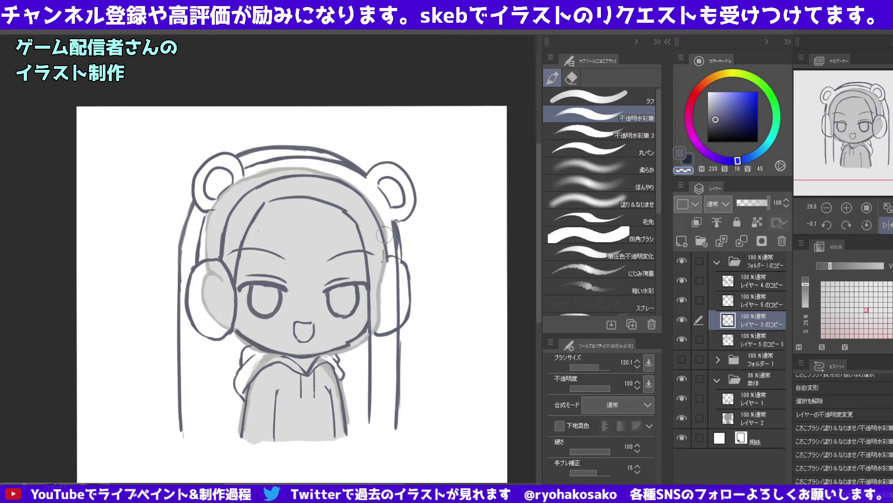
pyautogui.moveTo(373, 214)
pyautogui.mouseDown()
pyautogui.moveTo(383, 256)
pyautogui.moveTo(403, 277)
pyautogui.mouseUp()
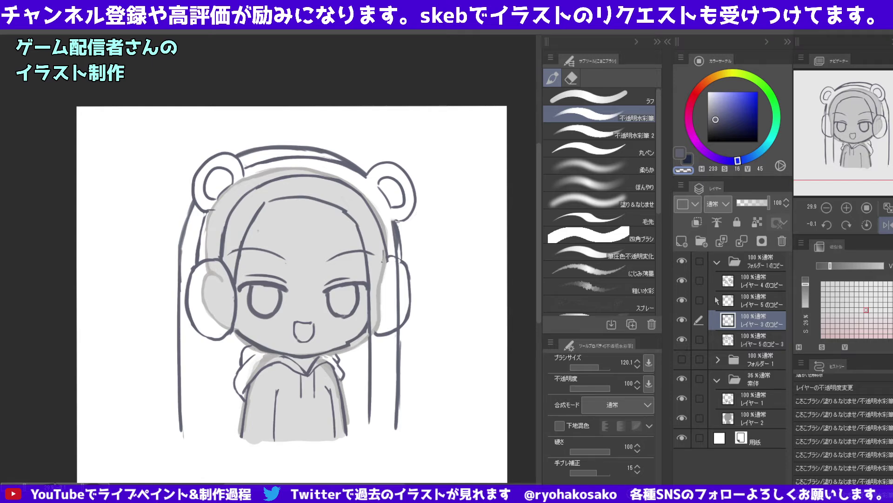
# Patch the grey fill along the right hair edge on the レイヤー5のコピー layer.
pyautogui.click(741, 339)
pyautogui.click(742, 303)
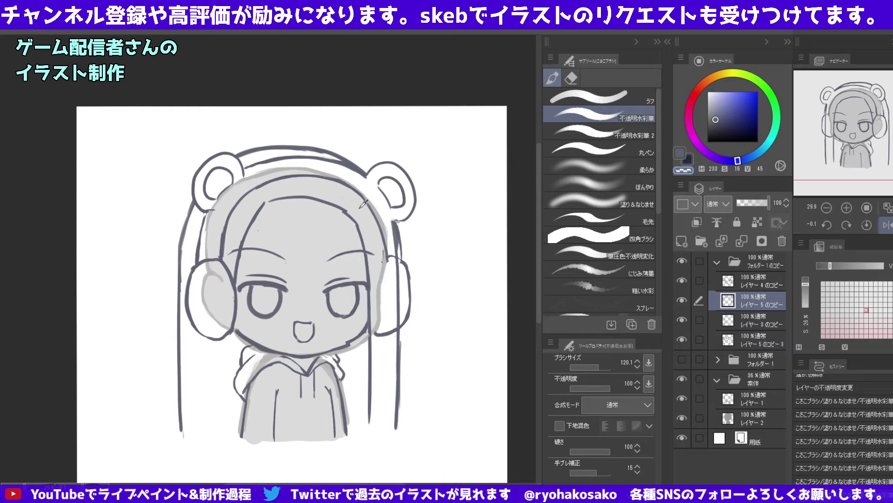
pyautogui.moveTo(372, 209)
pyautogui.mouseDown()
pyautogui.moveTo(381, 228)
pyautogui.moveTo(356, 198)
pyautogui.mouseUp()
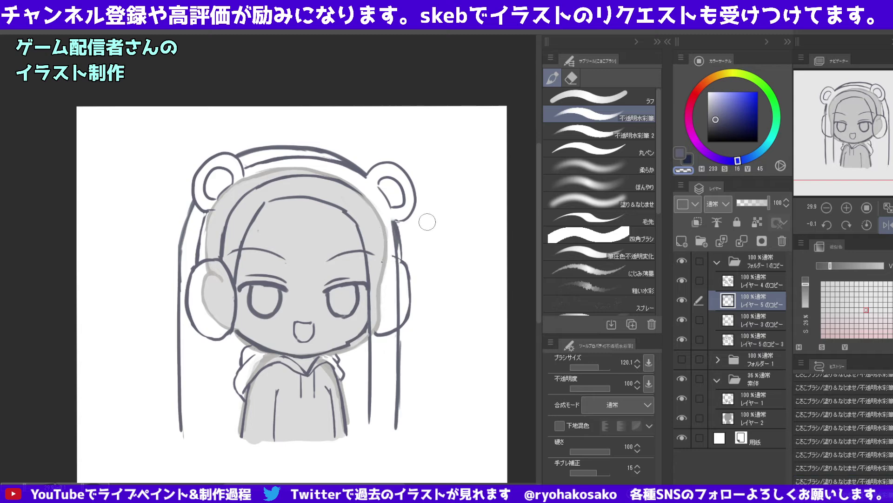
# On the レイヤー3のコピー line layer, shrink the brush to about 44 and eyedrop the dark line colour.
pyautogui.click(742, 340)
pyautogui.click(744, 324)
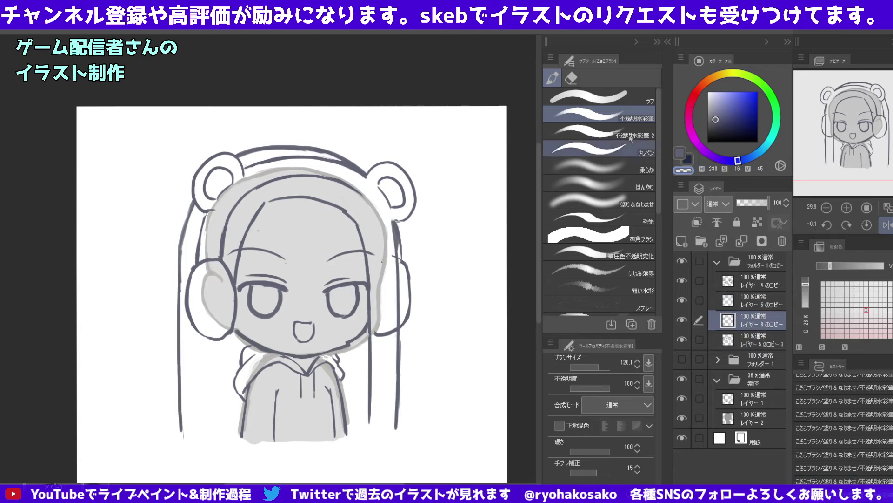
pyautogui.moveTo(342, 182); pyautogui.dragTo(362, 191)
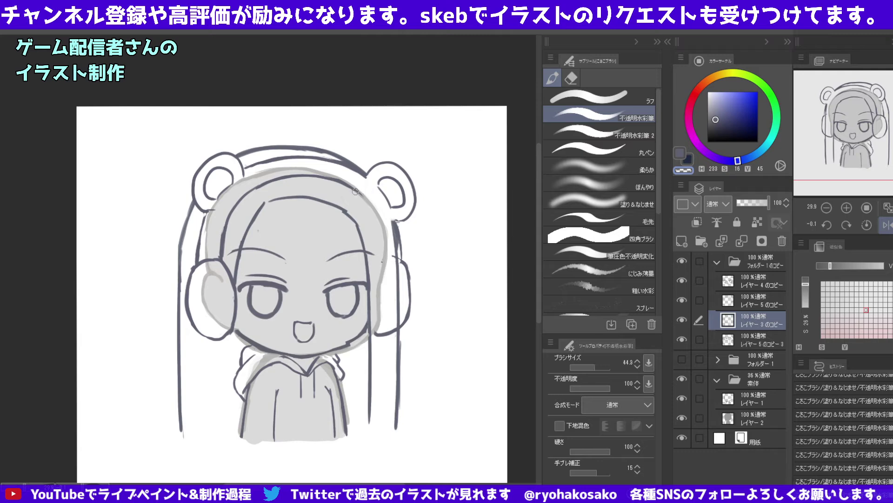
pyautogui.keyDown('alt'); pyautogui.click(353, 188); pyautogui.keyUp('alt')
pyautogui.press('c')
# On the レイヤー3のコピー layer, redraw the strokes along the upper-right head and right hair line.
pyautogui.click(740, 342)
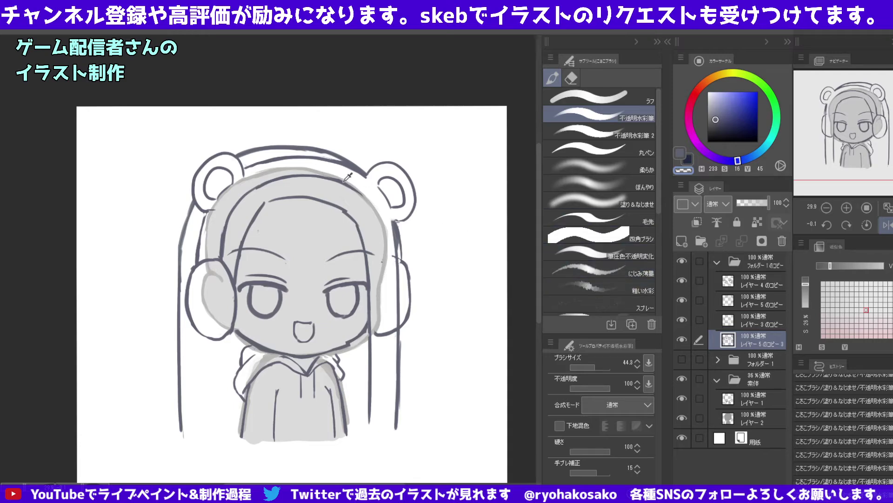
pyautogui.click(754, 319)
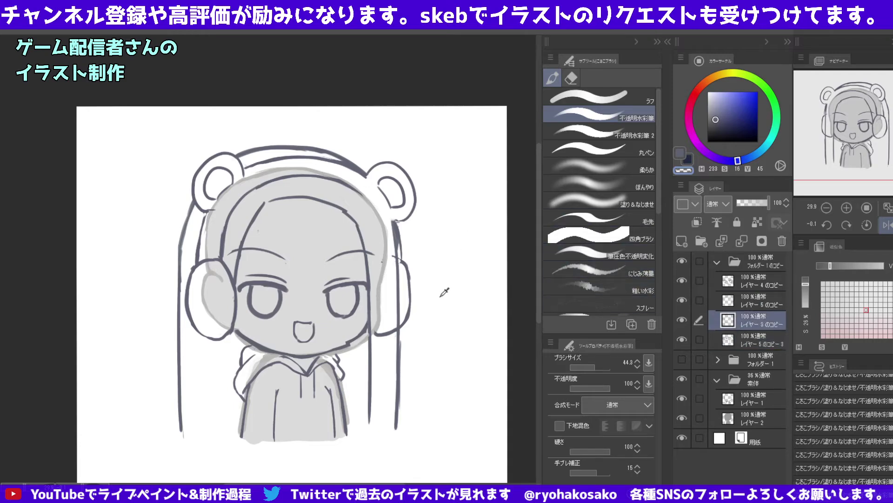
pyautogui.keyDown('alt'); pyautogui.click(401, 362); pyautogui.keyUp('alt')
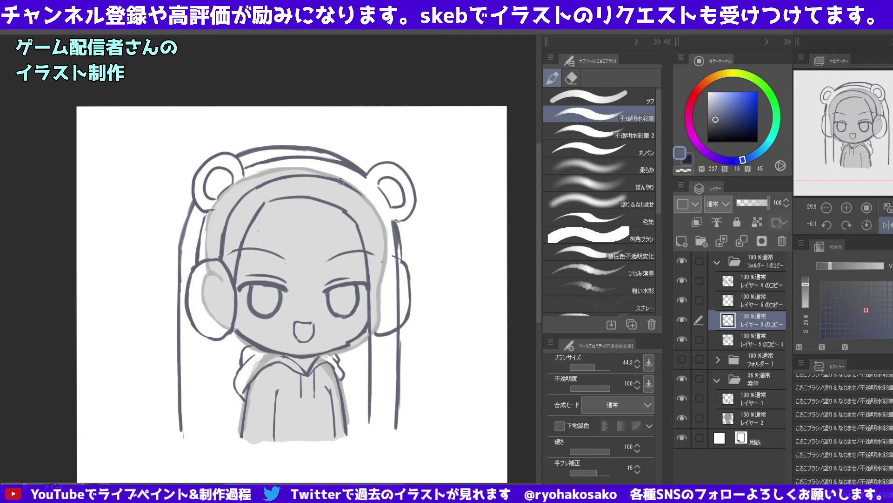
pyautogui.moveTo(356, 191); pyautogui.dragTo(383, 214)
pyautogui.hotkey('ctrl', 'z')
pyautogui.moveTo(369, 200); pyautogui.dragTo(390, 231)
pyautogui.hotkey('ctrl', 'z')
pyautogui.moveTo(358, 193)
pyautogui.mouseDown()
pyautogui.moveTo(390, 230)
pyautogui.moveTo(393, 250)
pyautogui.mouseUp()
pyautogui.moveTo(393, 245); pyautogui.dragTo(401, 303)
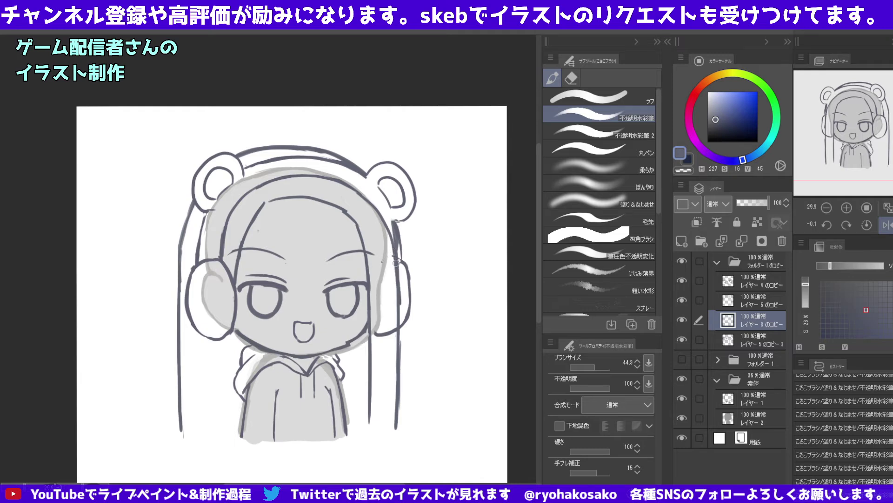
# Replace the long right hair line with a new line down the right face and hair edge.
pyautogui.press('c')
pyautogui.moveTo(397, 263); pyautogui.dragTo(398, 440)
pyautogui.moveTo(390, 249); pyautogui.dragTo(395, 240)
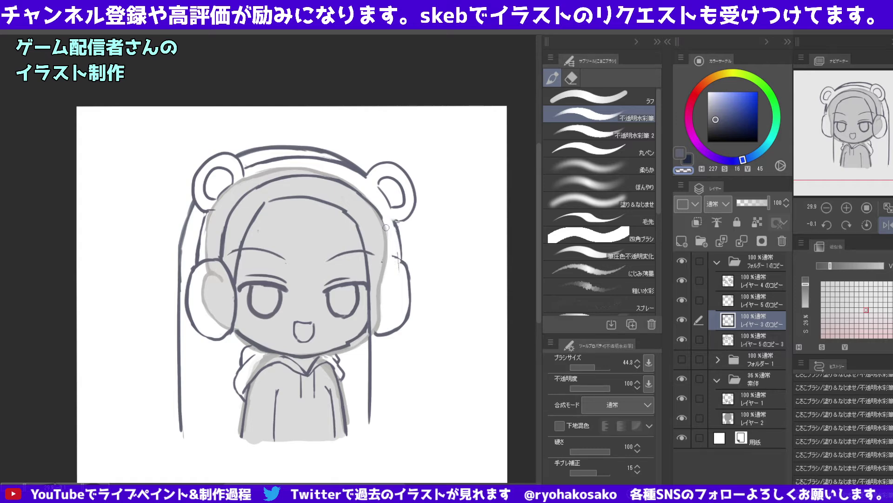
pyautogui.press('c')
pyautogui.moveTo(387, 224); pyautogui.dragTo(385, 285)
pyautogui.hotkey('ctrl', 'z')
pyautogui.hotkey('ctrl', 'z')
pyautogui.moveTo(380, 213); pyautogui.dragTo(387, 331)
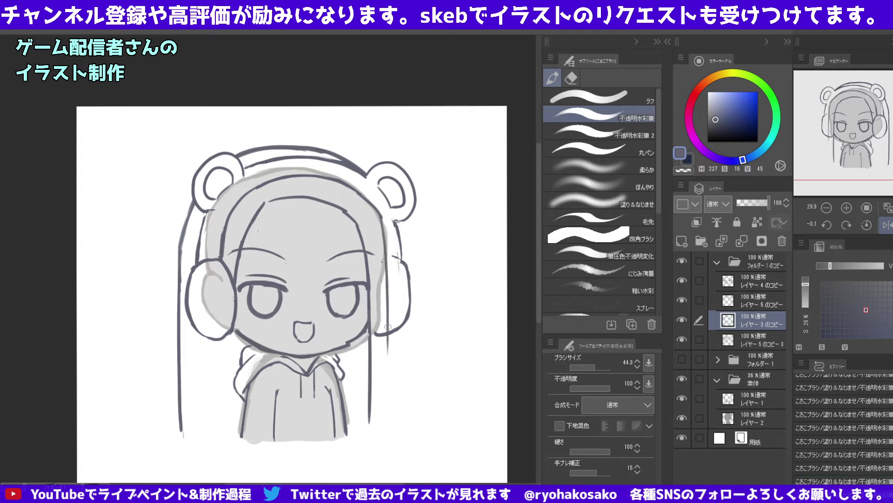
pyautogui.hotkey('ctrl', 'z')
pyautogui.moveTo(380, 220); pyautogui.dragTo(380, 432)
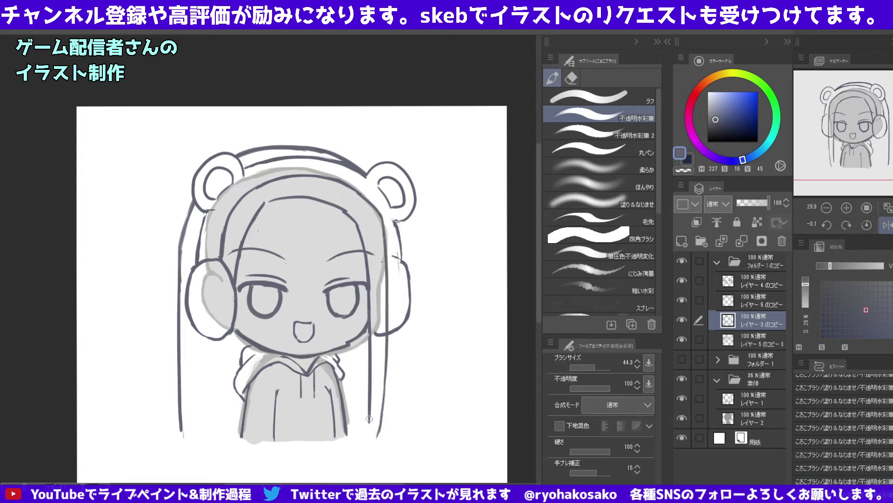
# Switch between the レイヤー5のコピー and レイヤー3のコピー layers and recenter the view on the head.
pyautogui.press('c')
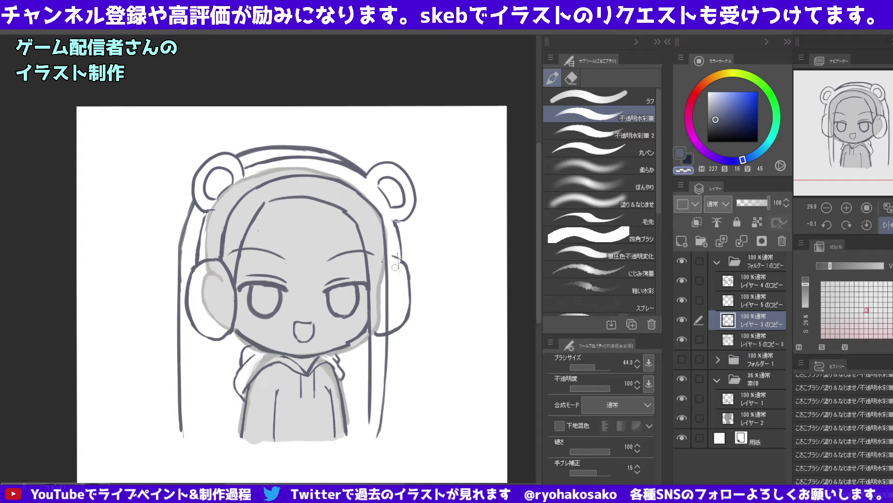
pyautogui.press('c')
pyautogui.click(747, 300)
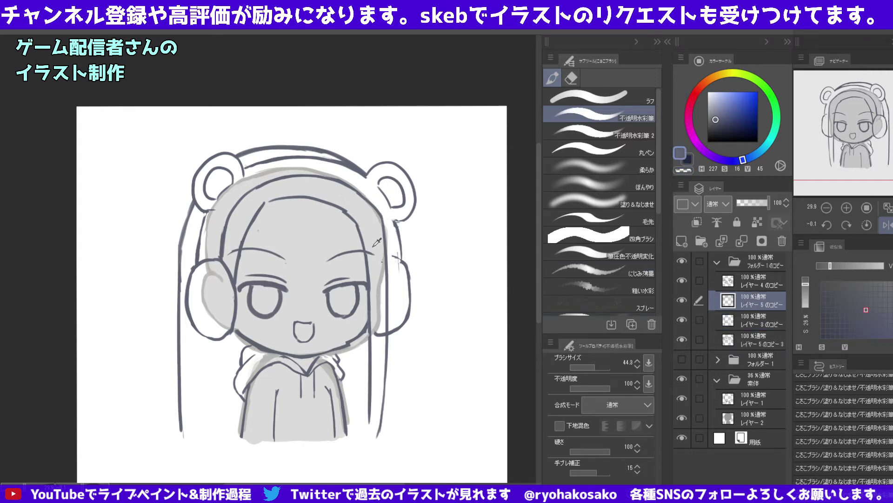
pyautogui.keyDown('alt'); pyautogui.click(406, 258); pyautogui.keyUp('alt')
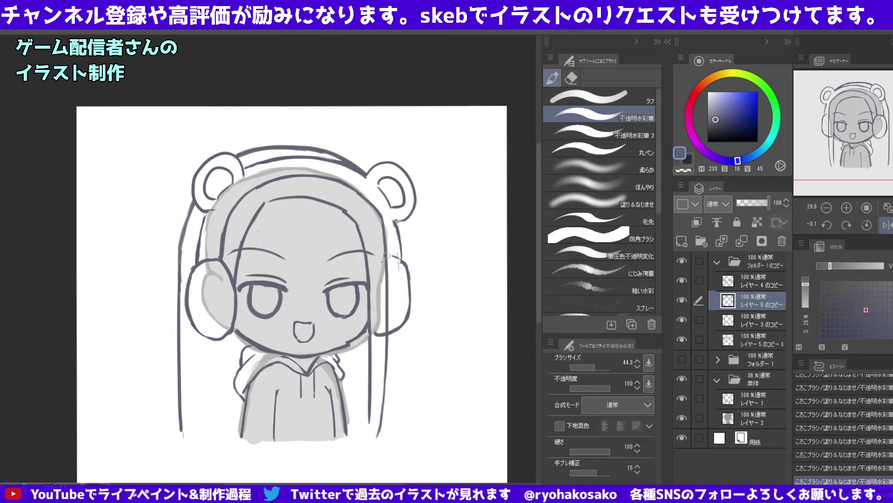
pyautogui.press('c')
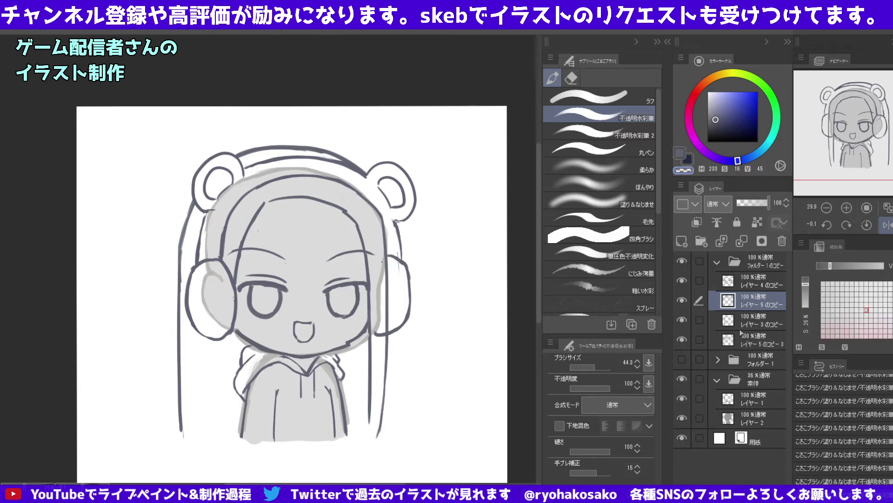
pyautogui.click(749, 321)
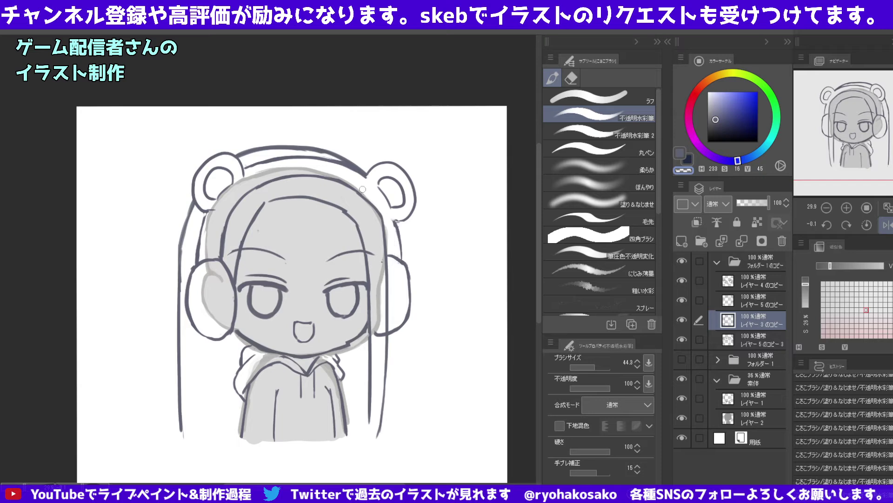
pyautogui.scroll(-2, 352, 192)
pyautogui.moveTo(352, 192); pyautogui.dragTo(369, 198)
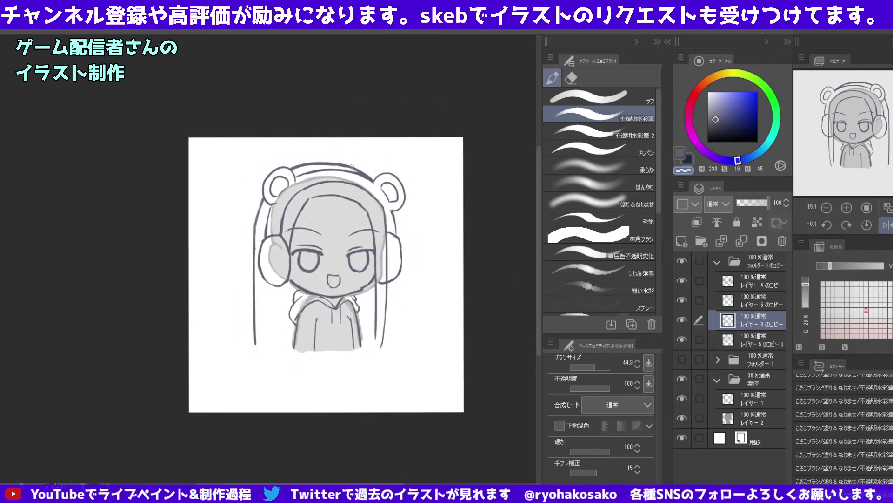
pyautogui.scroll(2, 371, 163)
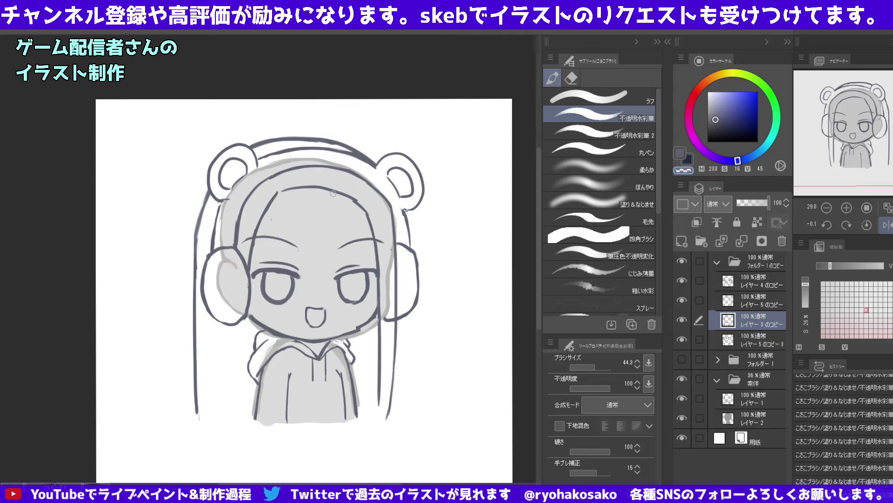
# Redraw the short stroke beside the right bear ear on the ear-line layer.
pyautogui.click(749, 301)
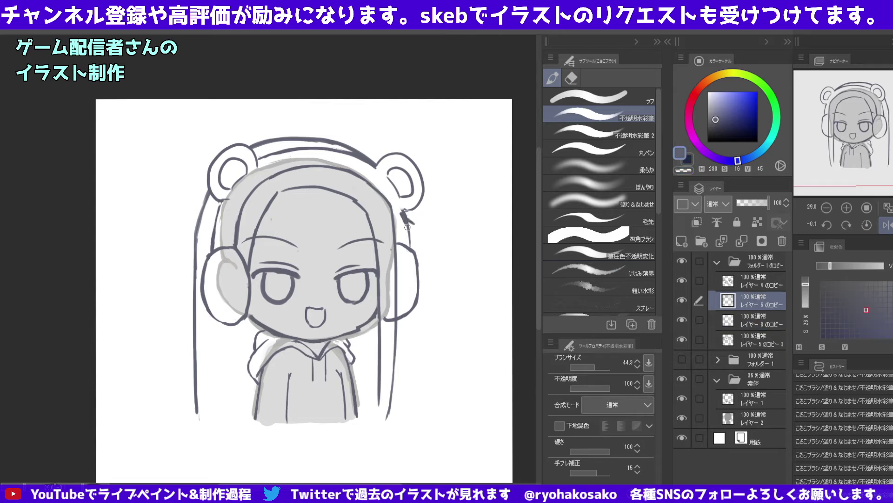
pyautogui.press('c')
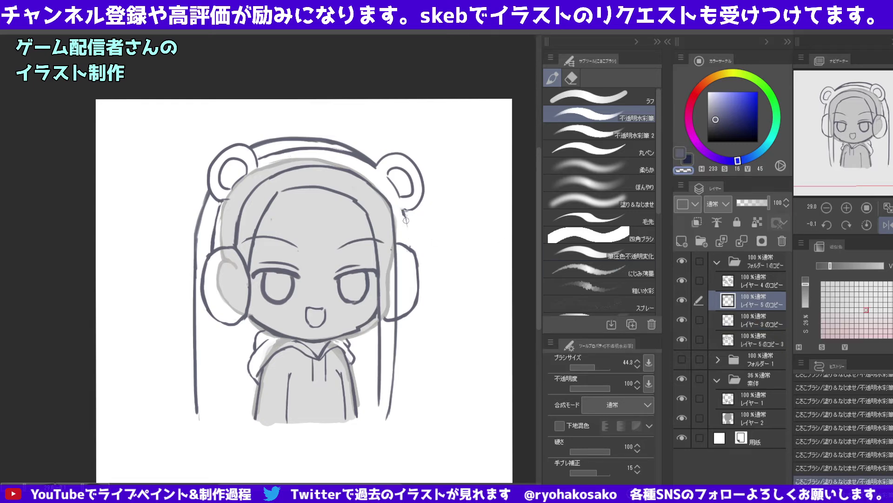
pyautogui.press('c')
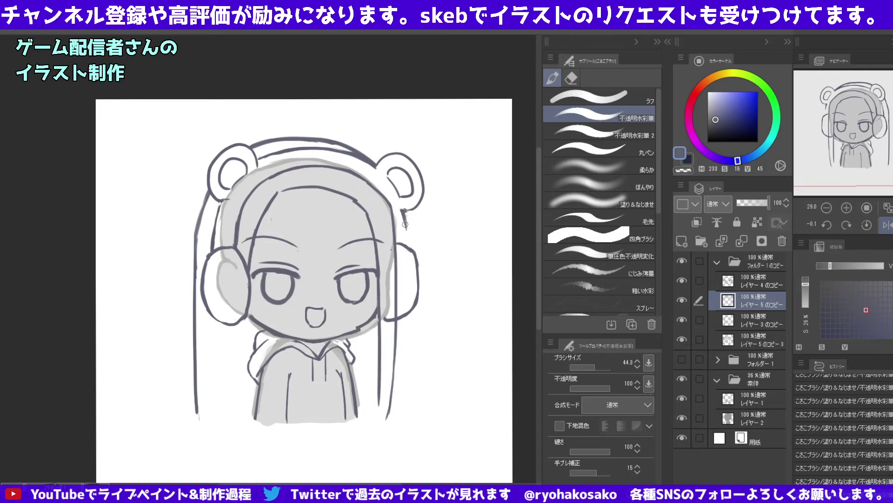
pyautogui.moveTo(405, 227)
pyautogui.mouseDown()
pyautogui.moveTo(405, 210)
pyautogui.moveTo(405, 230)
pyautogui.mouseUp()
pyautogui.press('c')
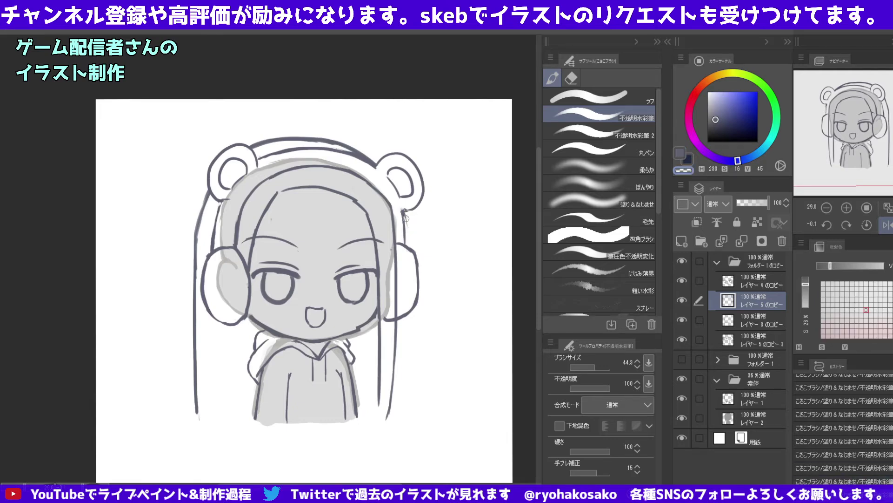
pyautogui.click(726, 320)
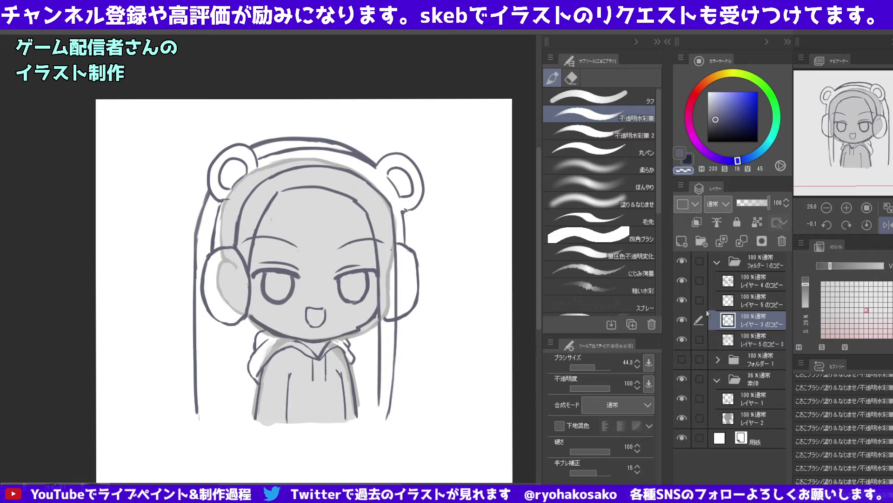
pyautogui.click(749, 301)
pyautogui.press('c')
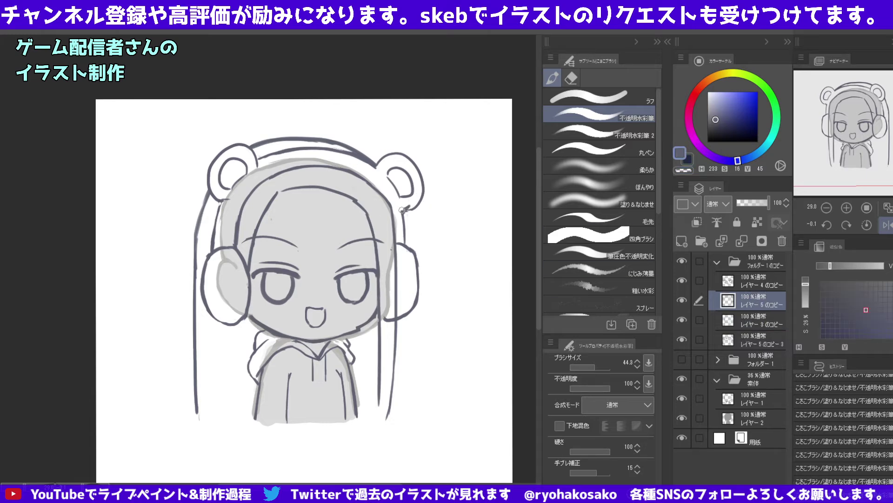
pyautogui.press('c')
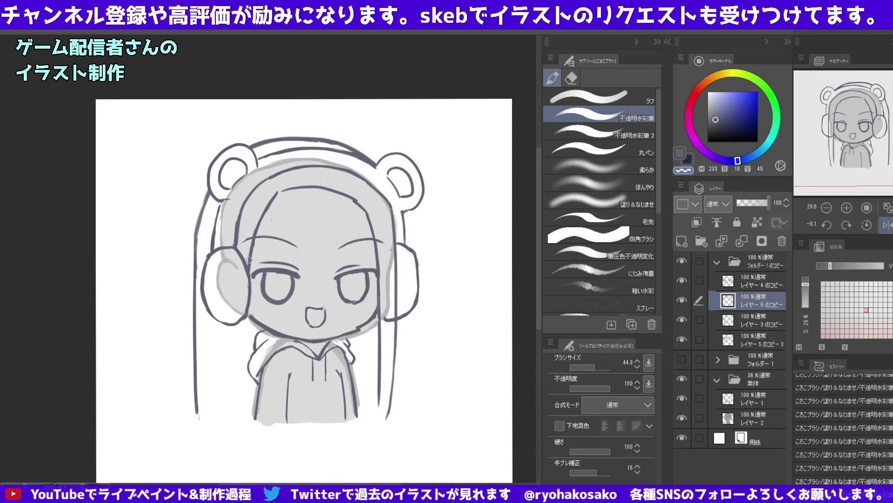
# Sample the fill gray and paint along the left cheek, then undo it and zoom out.
pyautogui.click(726, 314)
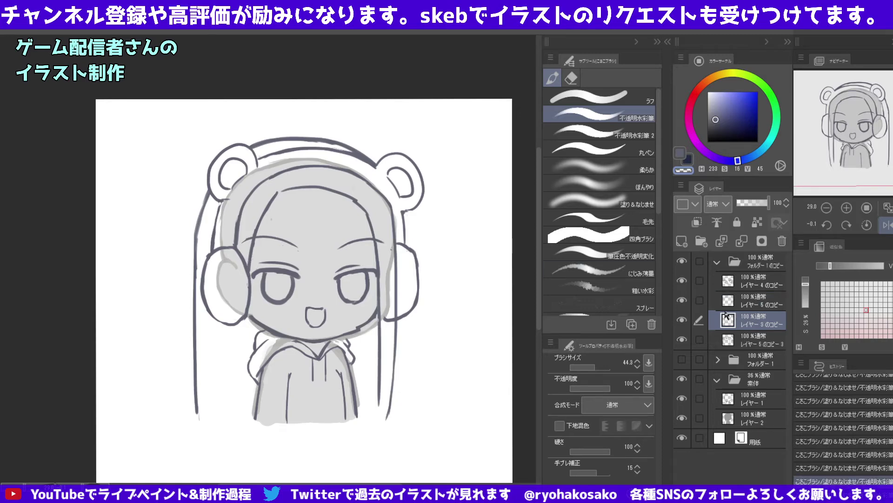
pyautogui.moveTo(257, 227)
pyautogui.mouseDown()
pyautogui.moveTo(250, 275)
pyautogui.moveTo(252, 262)
pyautogui.mouseUp()
pyautogui.keyDown('alt'); pyautogui.click(259, 220); pyautogui.keyUp('alt')
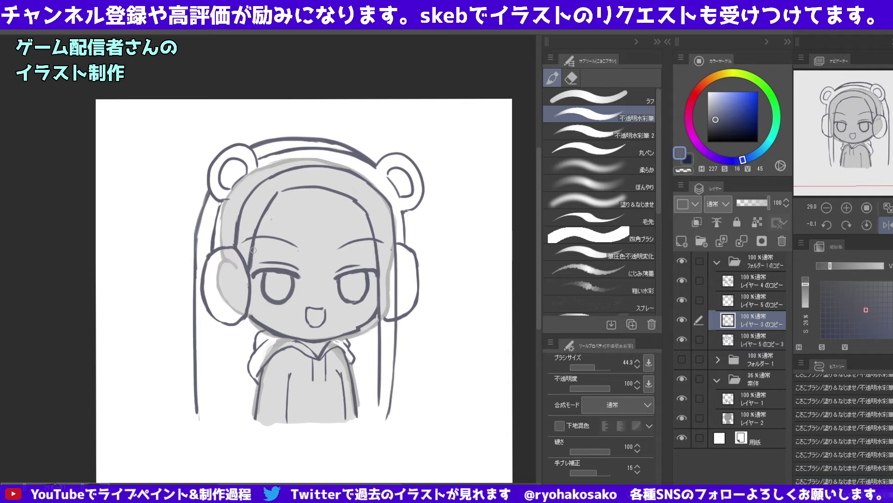
pyautogui.hotkey('ctrl', 'z')
pyautogui.keyDown('alt'); pyautogui.click(257, 221); pyautogui.keyUp('alt')
pyautogui.moveTo(254, 221); pyautogui.dragTo(248, 275)
pyautogui.hotkey('ctrl', 'z')
pyautogui.hotkey('ctrl', 'z')
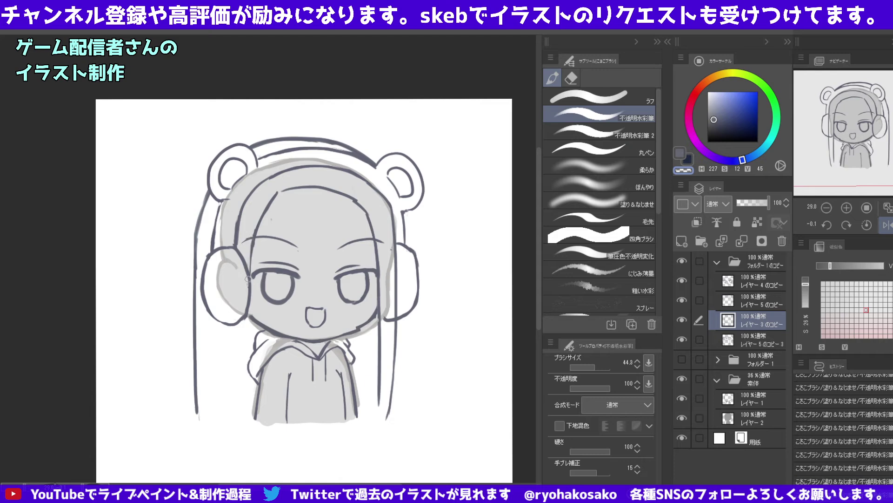
pyautogui.scroll(-3, 260, 209)
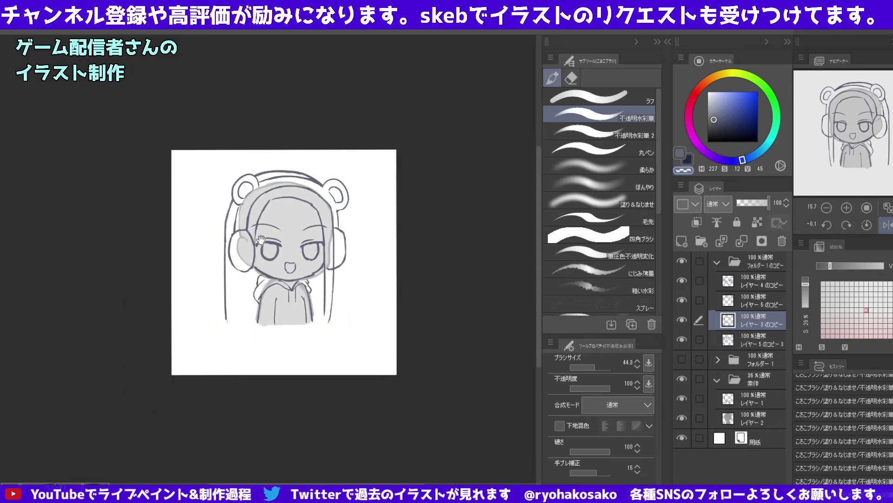
pyautogui.scroll(-2, 280, 269)
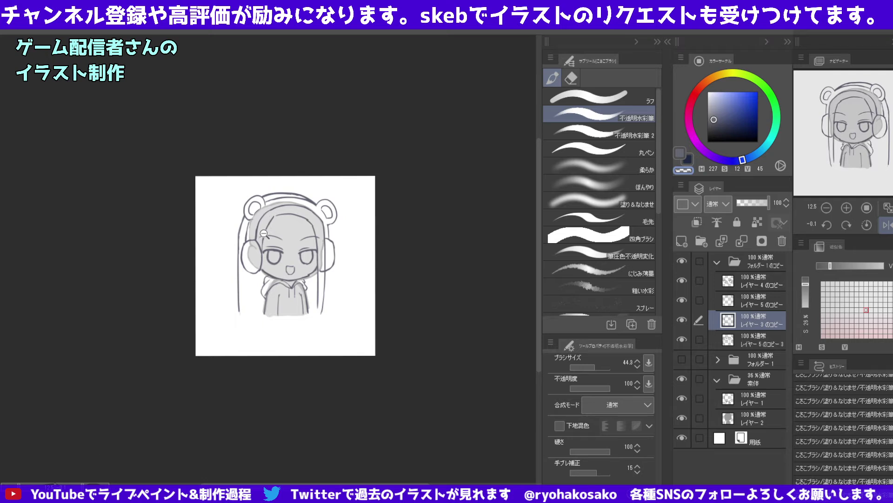
# Toggle the bear-ear and cat-ear folders' visibility to compare the two versions.
pyautogui.scroll(1, 261, 254)
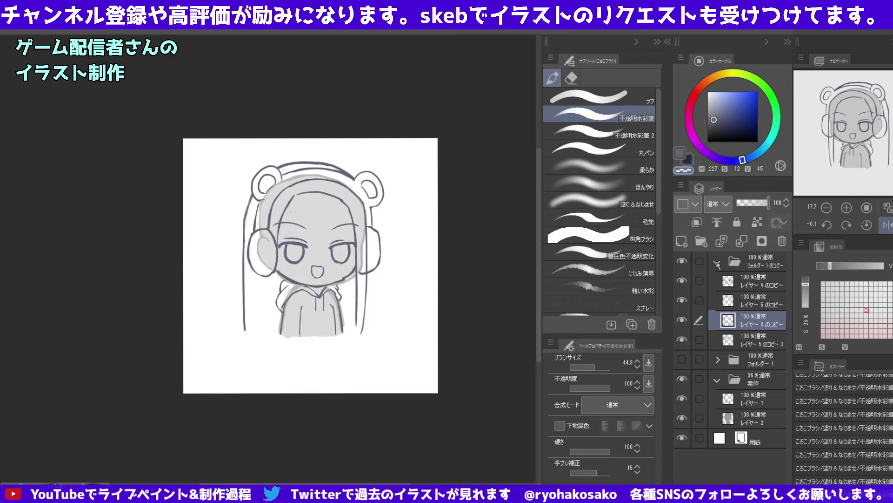
pyautogui.click(717, 264)
pyautogui.click(682, 282)
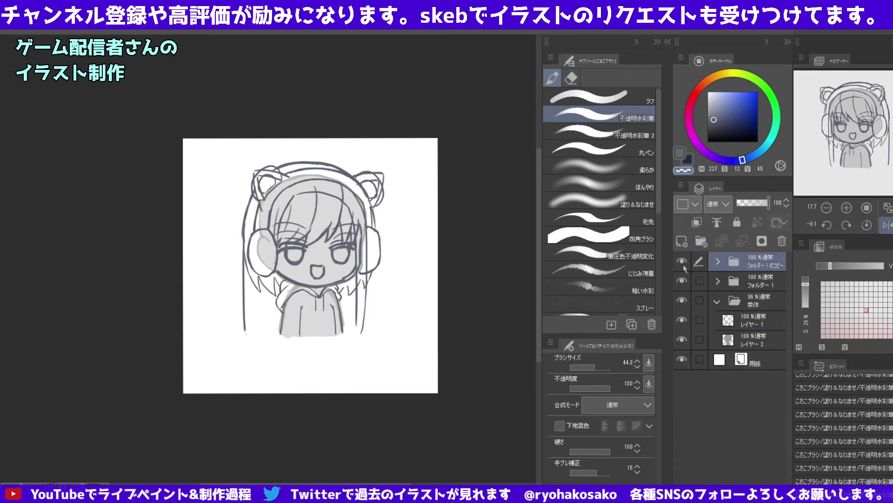
pyautogui.click(682, 261)
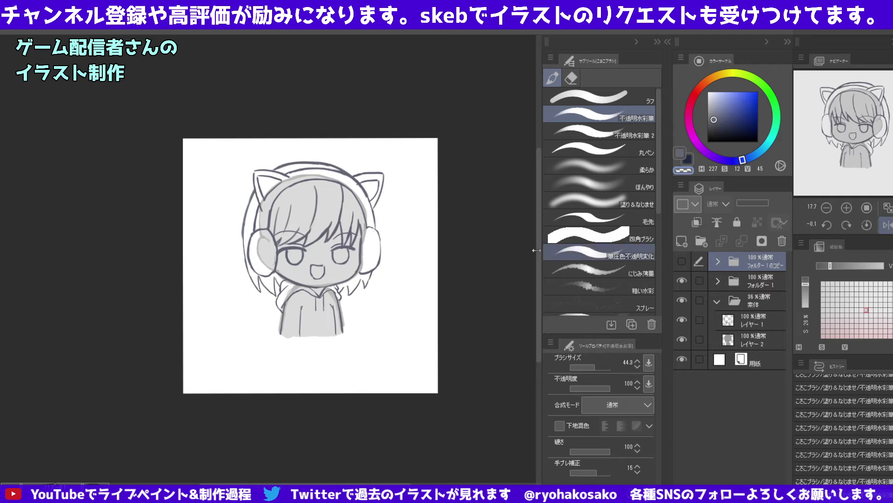
pyautogui.click(682, 263)
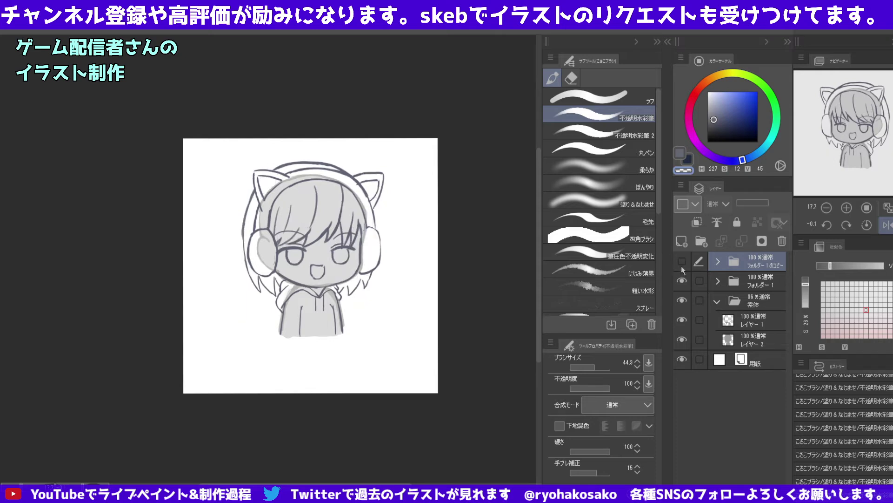
pyautogui.scroll(1, 302, 276)
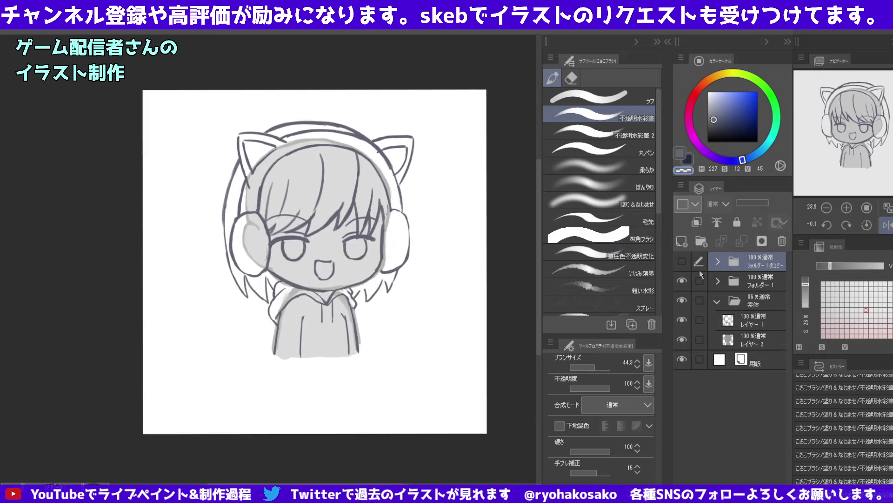
pyautogui.click(682, 280)
pyautogui.click(682, 268)
pyautogui.click(571, 78)
# Show the bear-ear folder again and lower its opacity to 31% over the cat-ear version.
pyautogui.click(560, 148)
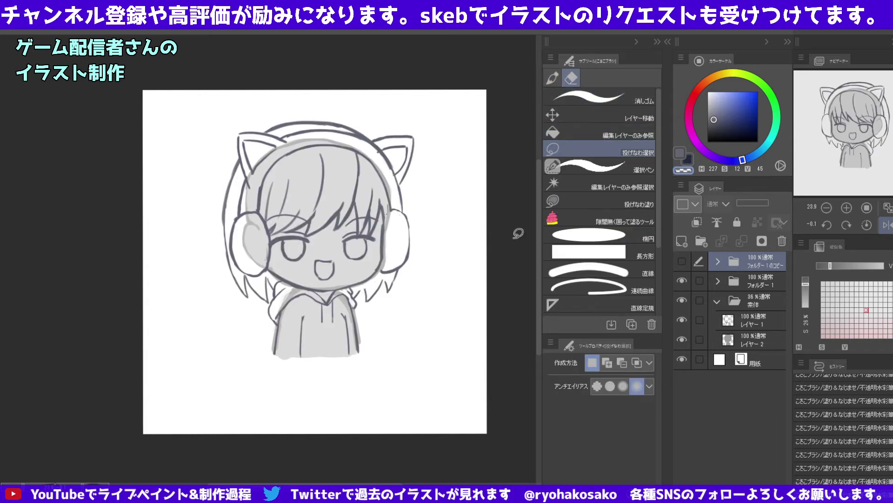
pyautogui.click(718, 281)
pyautogui.click(745, 304)
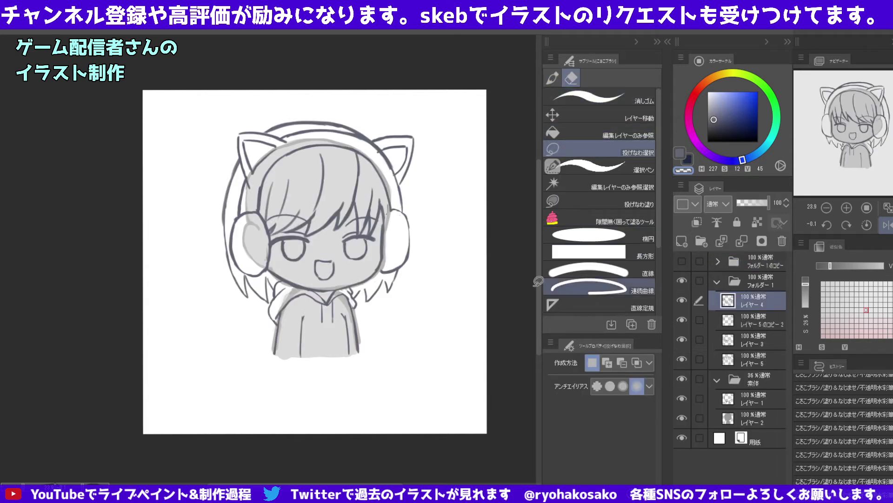
pyautogui.click(741, 263)
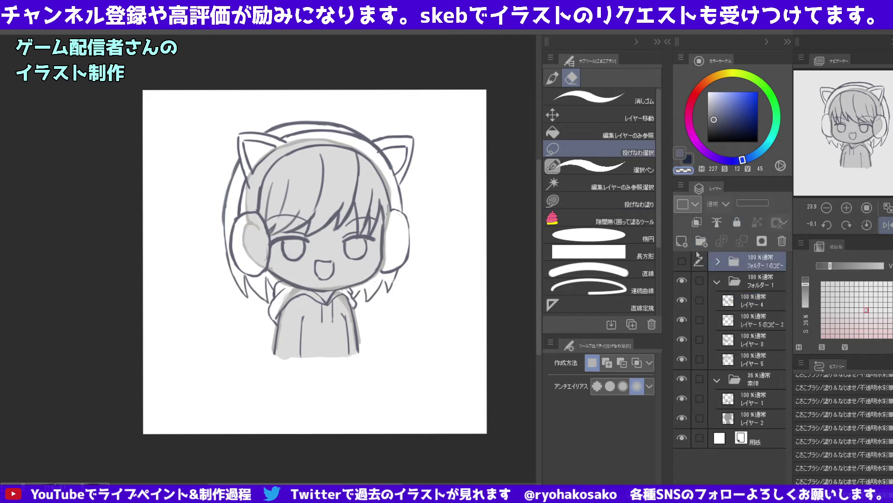
pyautogui.click(682, 261)
pyautogui.click(745, 205)
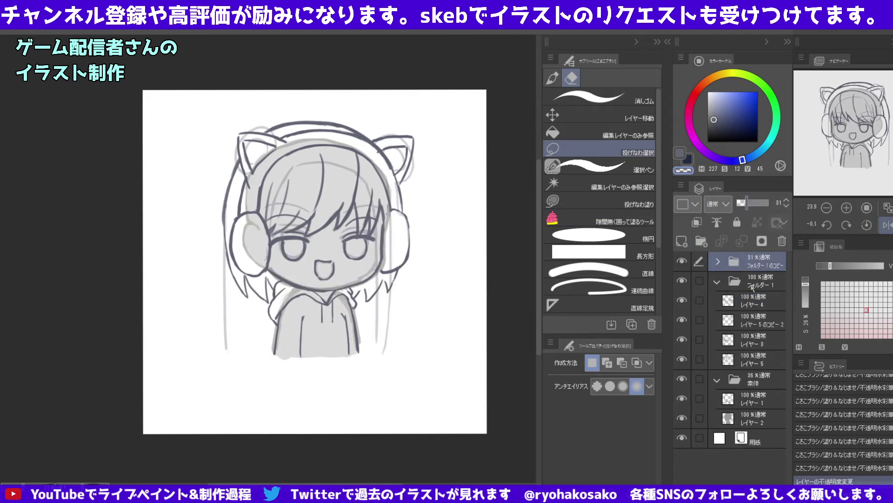
# Lasso the right eye and stretch it to about 117% height and slightly wider.
pyautogui.keyDown('ctrl'); pyautogui.keyDown('shift'); pyautogui.click(371, 252); pyautogui.keyUp('shift'); pyautogui.keyUp('ctrl')
pyautogui.moveTo(344, 254)
pyautogui.mouseDown()
pyautogui.moveTo(335, 215)
pyautogui.moveTo(381, 207)
pyautogui.moveTo(384, 233)
pyautogui.moveTo(363, 230)
pyautogui.mouseUp()
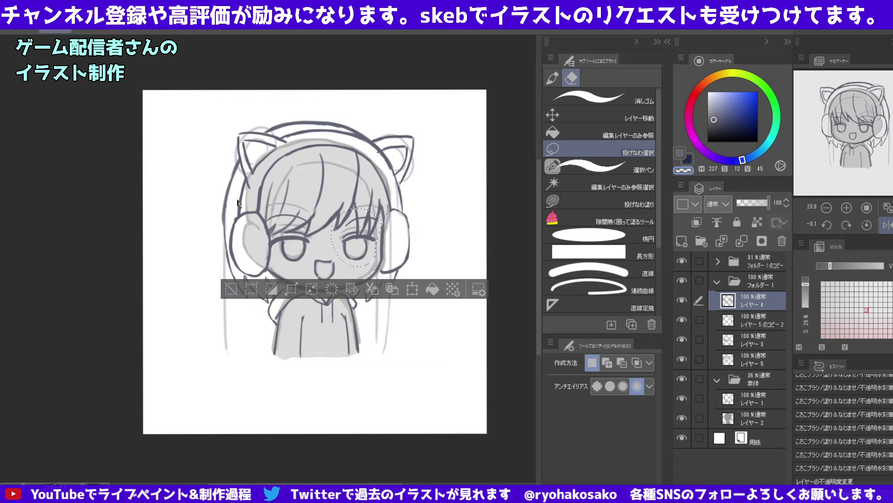
pyautogui.hotkey('ctrl', 'shift', 't')
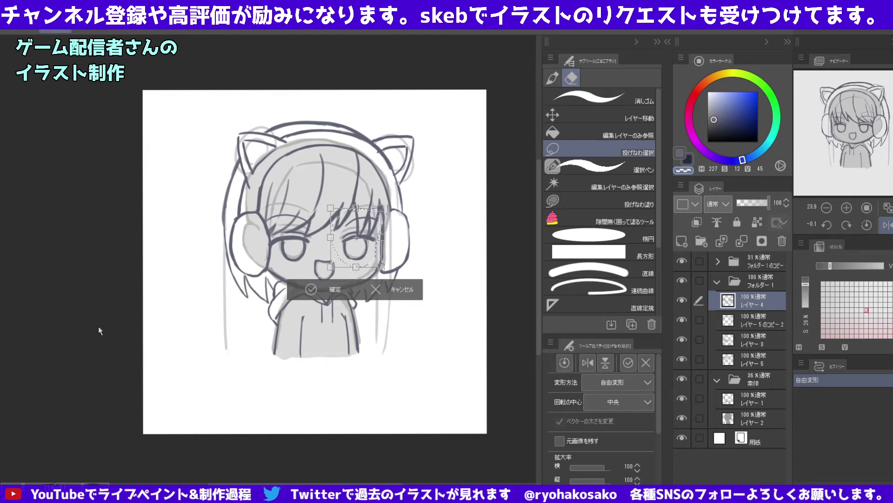
pyautogui.hotkey('ctrl', 't')
pyautogui.click(355, 205)
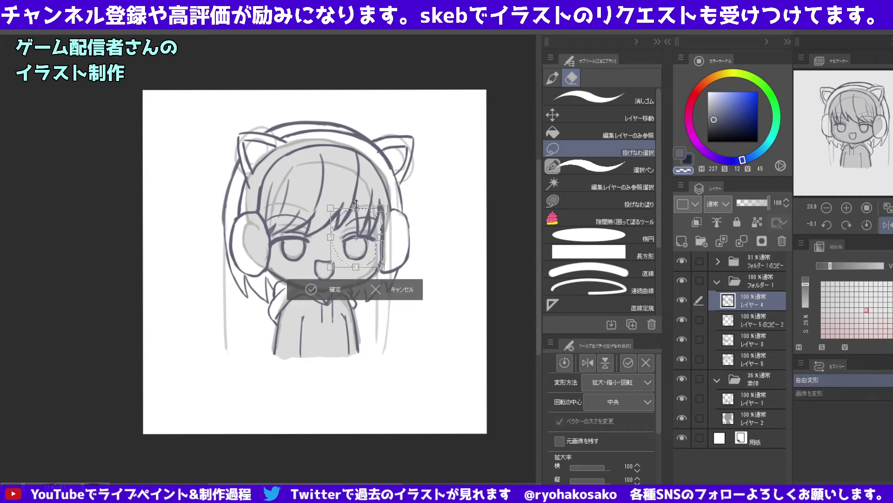
pyautogui.moveTo(355, 205); pyautogui.dragTo(356, 197)
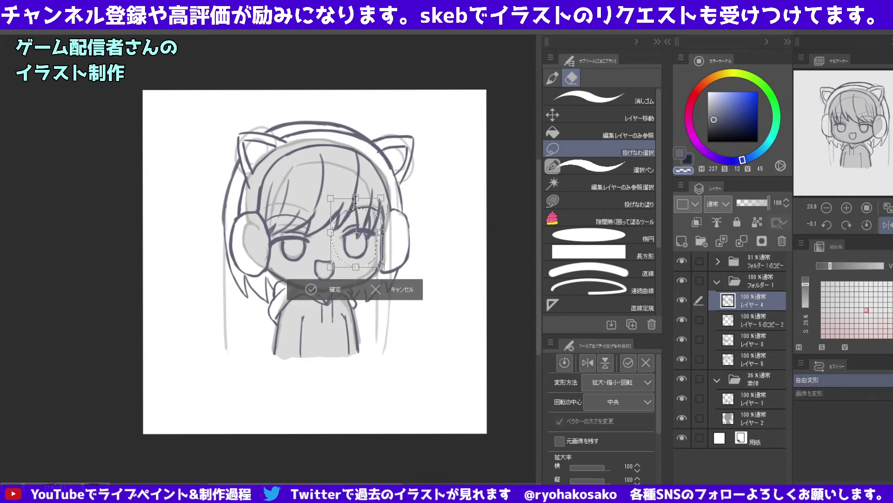
pyautogui.moveTo(355, 196); pyautogui.dragTo(355, 197)
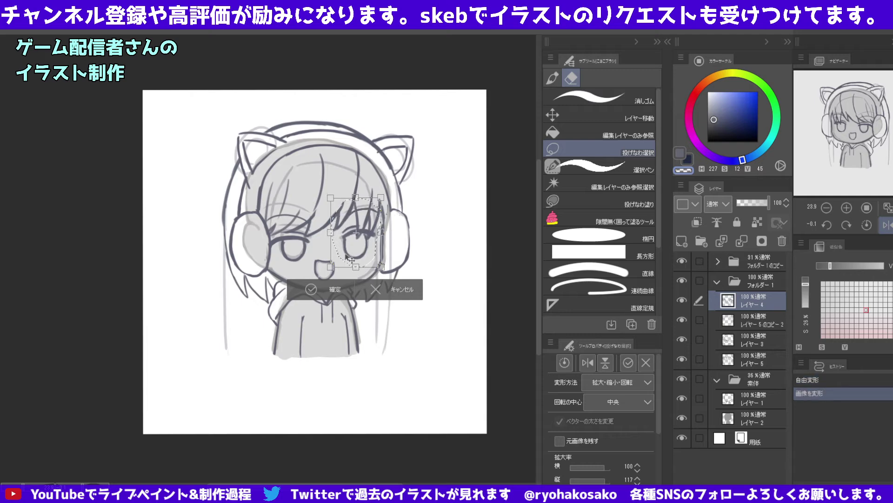
pyautogui.moveTo(331, 231); pyautogui.dragTo(384, 229)
pyautogui.click(311, 289)
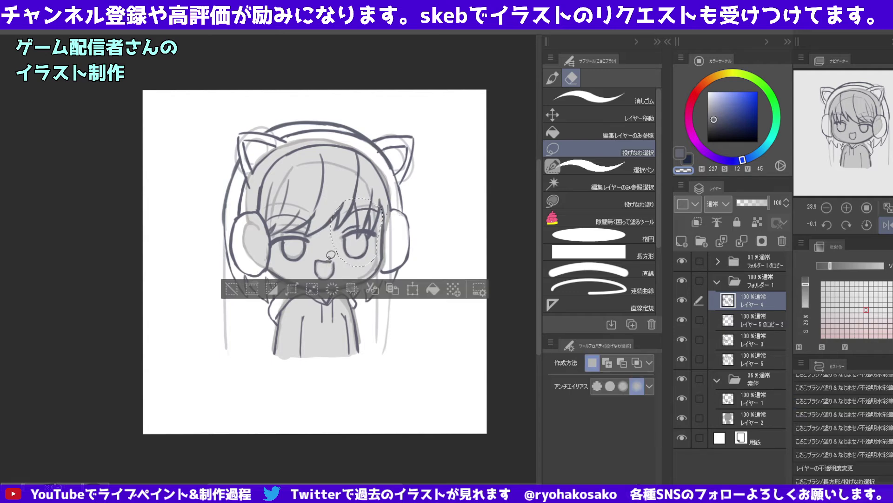
pyautogui.hotkey('ctrl', 'd')
# Lasso the left eye and nearby hair and enlarge it to 114%.
pyautogui.moveTo(319, 239); pyautogui.dragTo(335, 215)
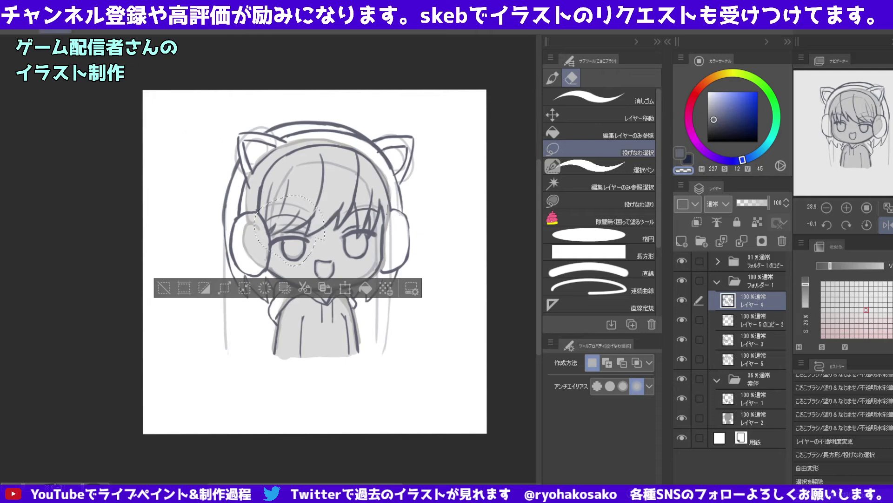
pyautogui.hotkey('ctrl', 't')
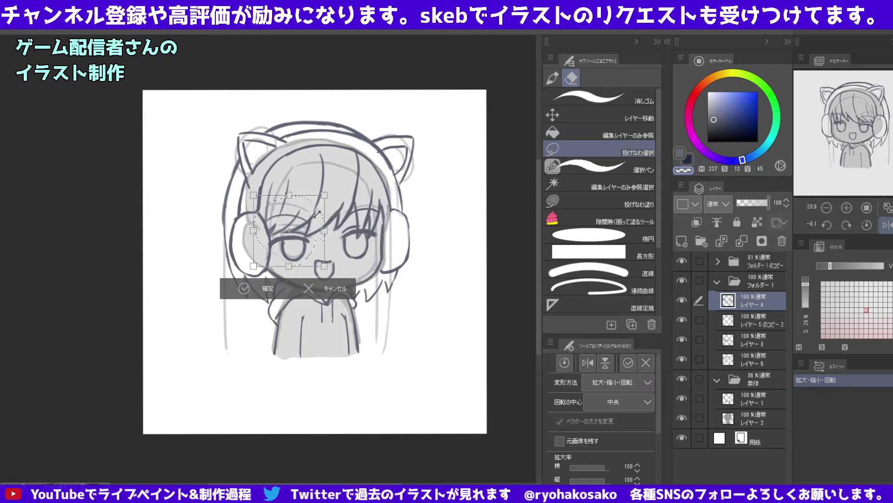
pyautogui.moveTo(289, 190); pyautogui.dragTo(289, 185)
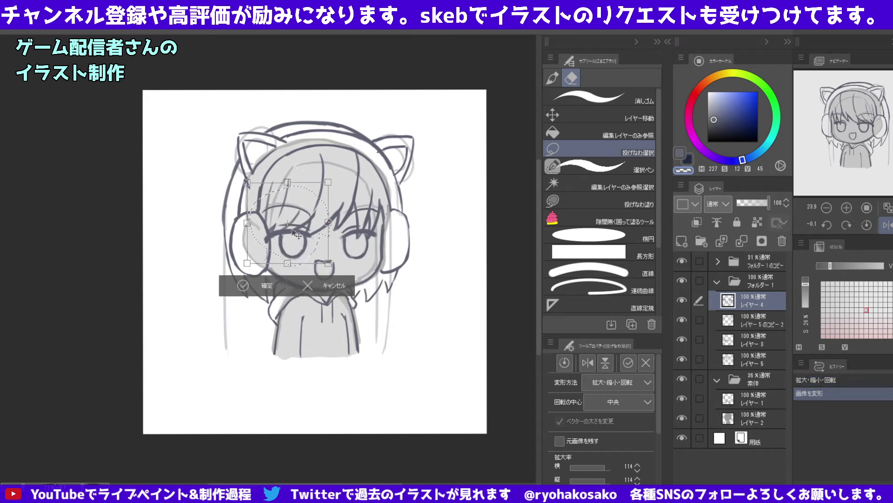
pyautogui.moveTo(299, 237); pyautogui.dragTo(294, 232)
pyautogui.click(243, 285)
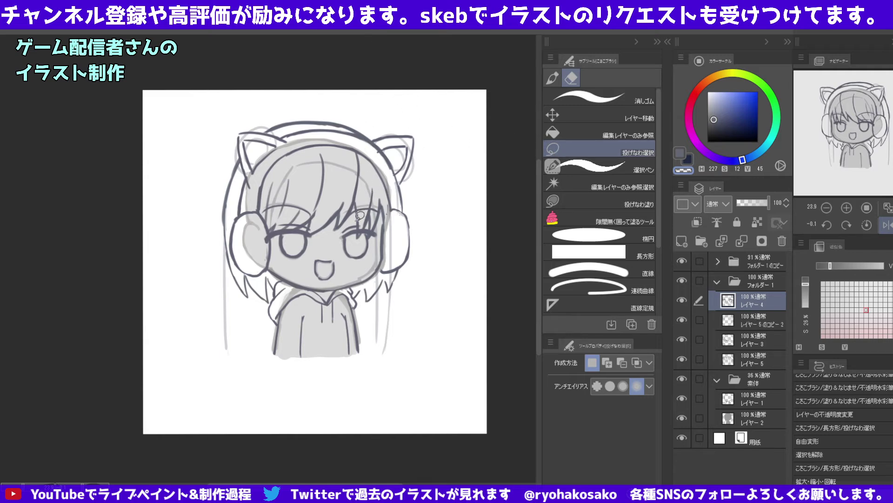
# Nudge the right eye and fringe down with Layer Move, then toggle the copied folder to check.
pyautogui.moveTo(360, 215); pyautogui.dragTo(372, 217)
pyautogui.click(558, 114)
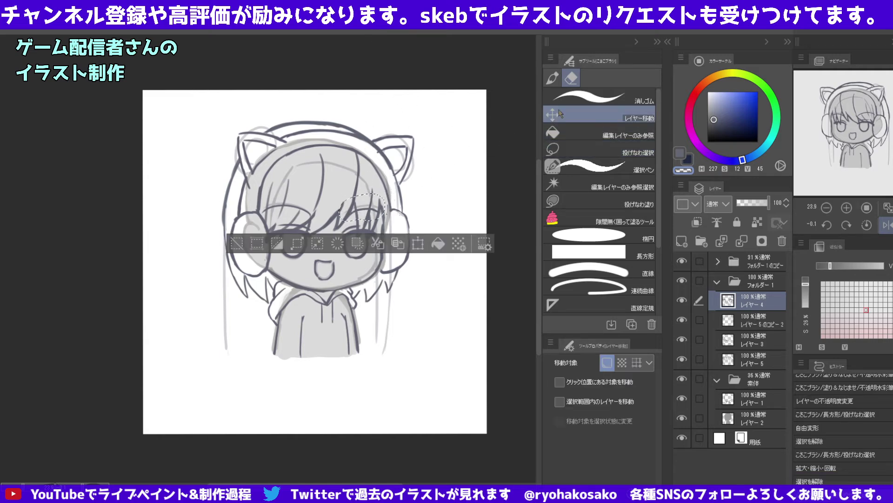
pyautogui.press('Down')
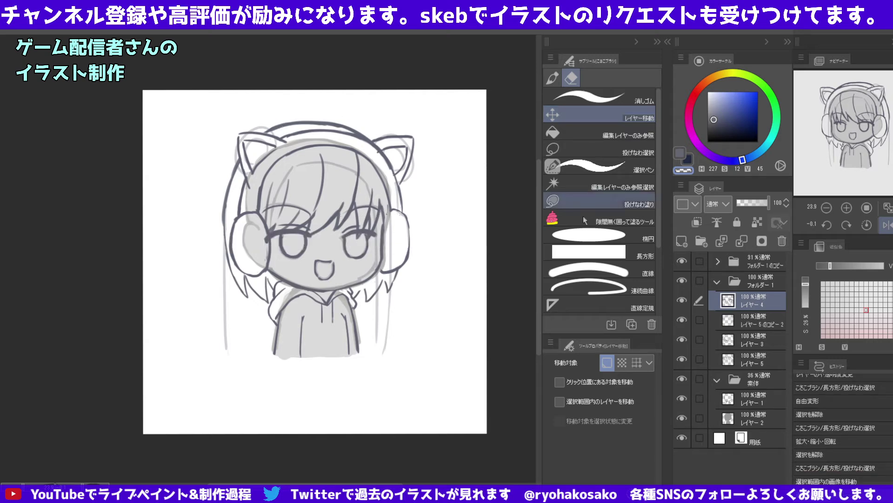
pyautogui.click(682, 261)
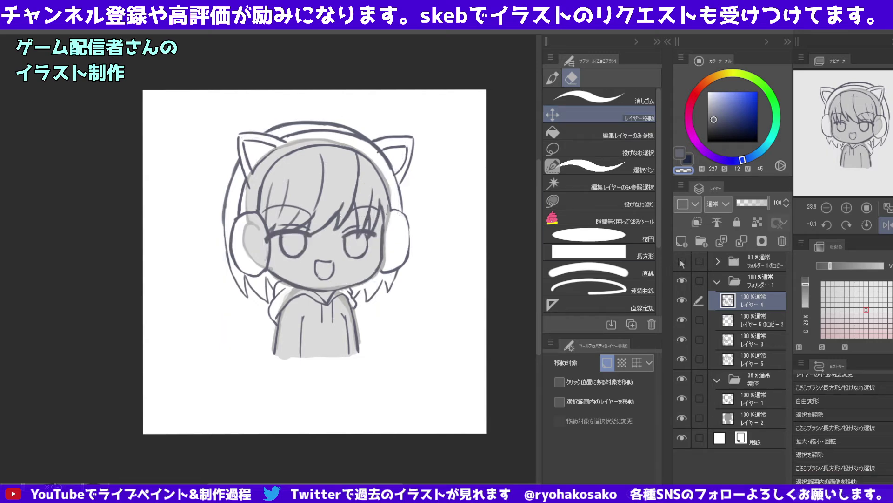
pyautogui.click(682, 262)
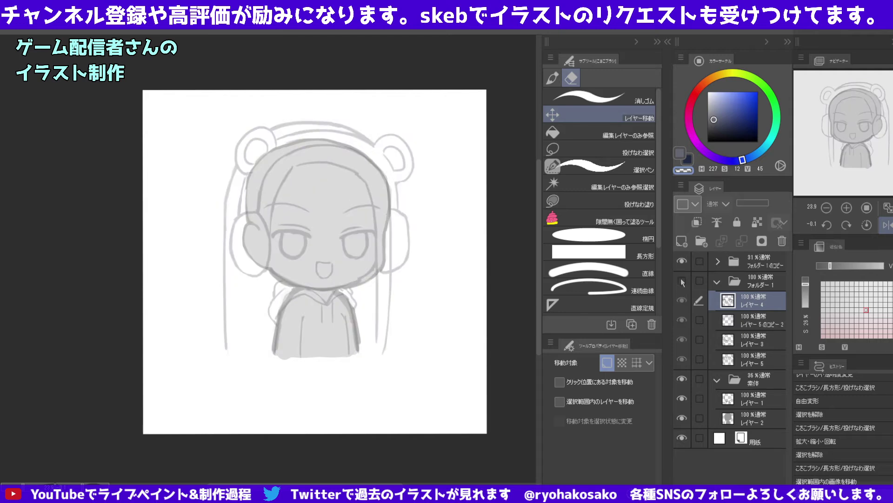
# Add a new fill layer, レイヤー 6, in the 素体 folder and pick the Lasso Fill tool.
pyautogui.click(682, 262)
pyautogui.click(682, 262)
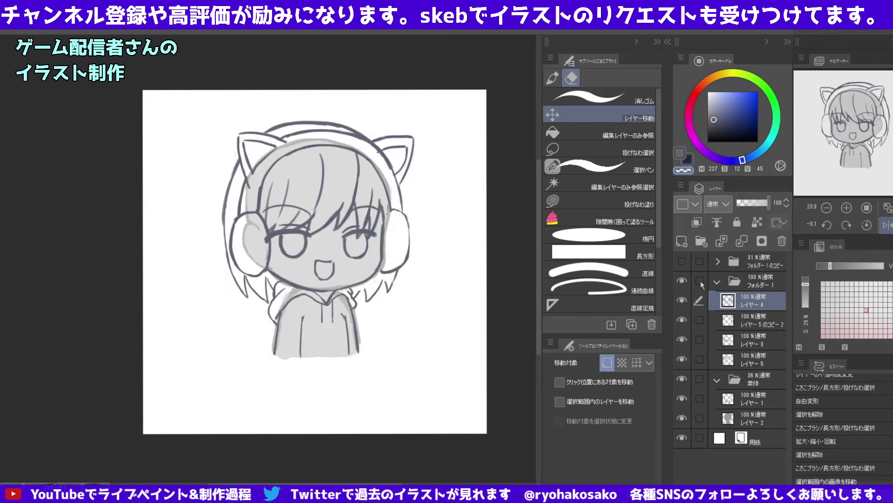
pyautogui.click(719, 281)
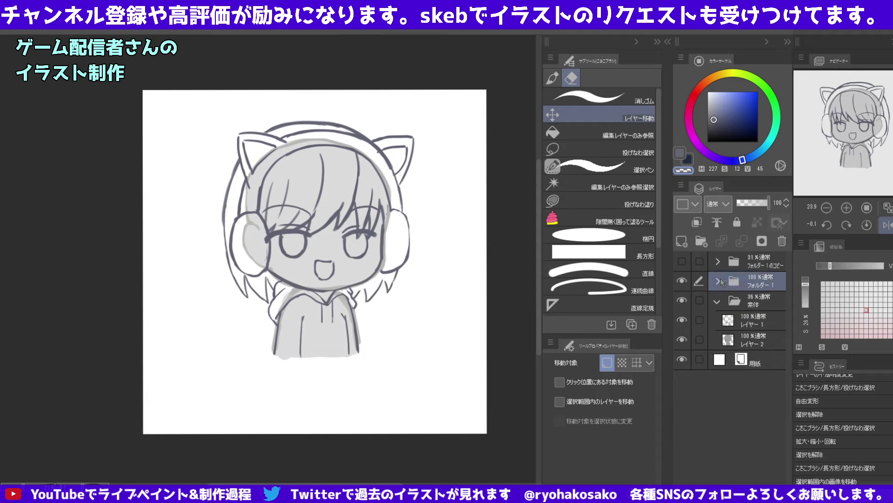
pyautogui.click(719, 281)
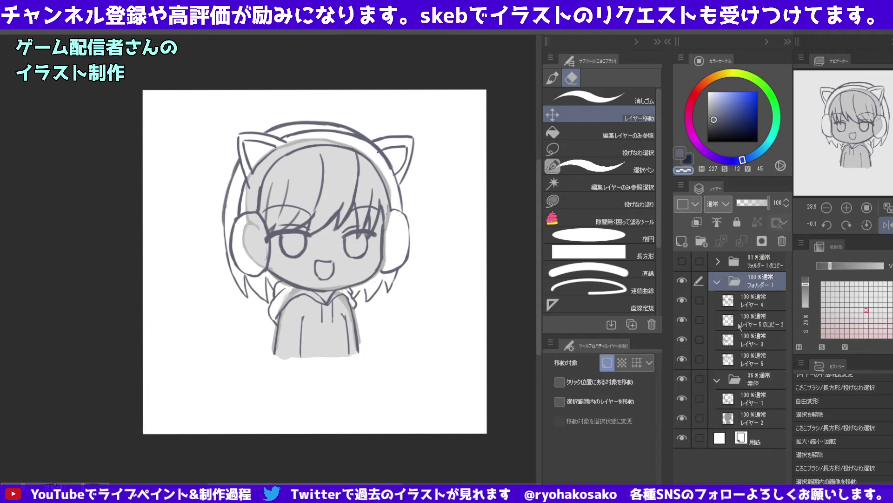
pyautogui.click(749, 378)
pyautogui.click(681, 242)
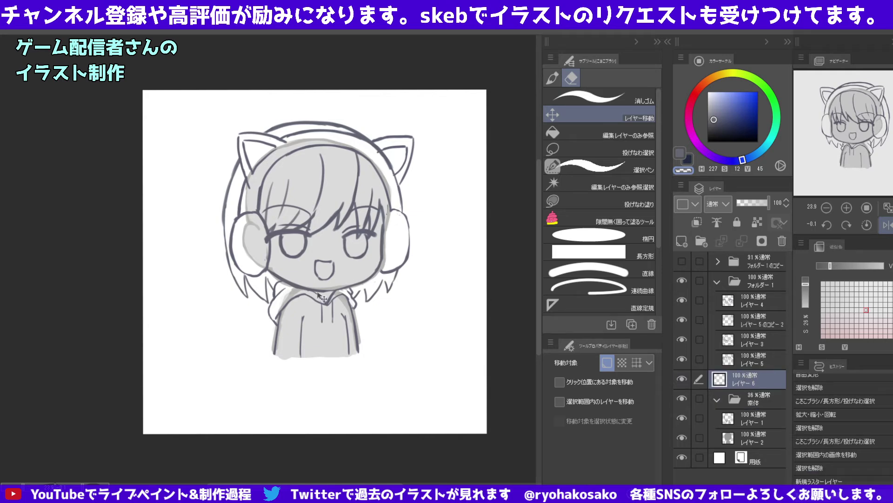
pyautogui.click(741, 441)
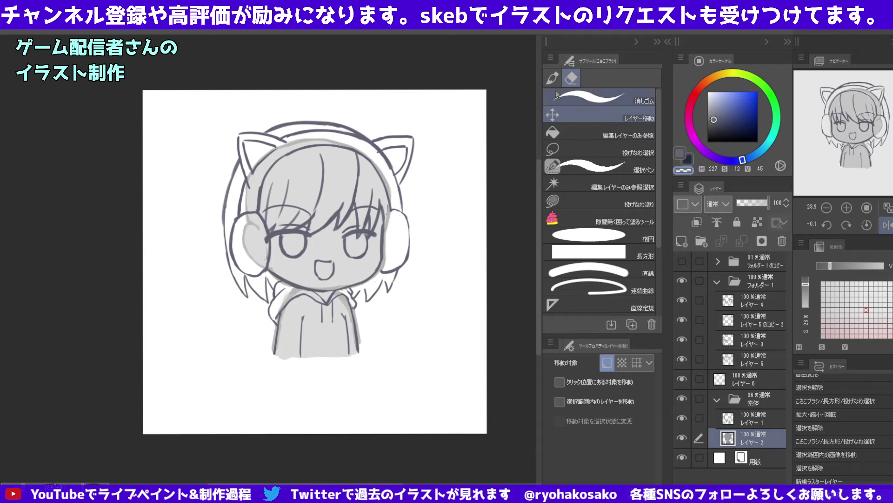
pyautogui.click(558, 201)
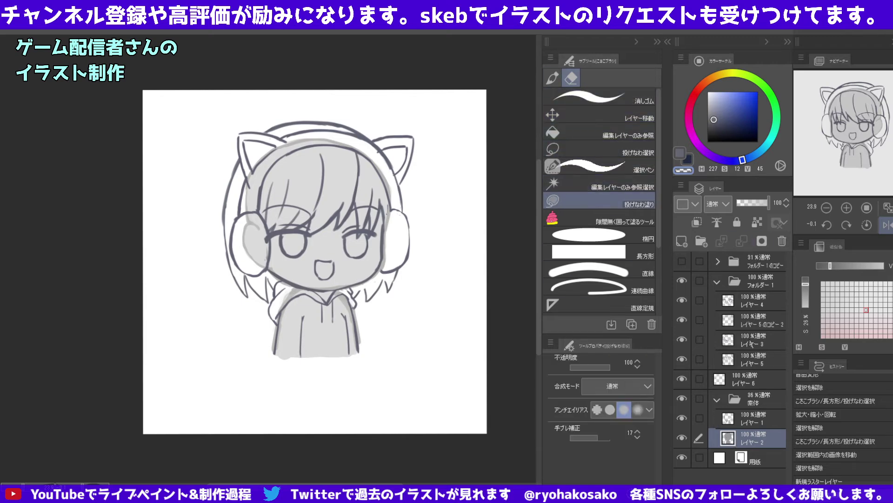
pyautogui.click(744, 359)
pyautogui.moveTo(738, 382); pyautogui.dragTo(739, 373)
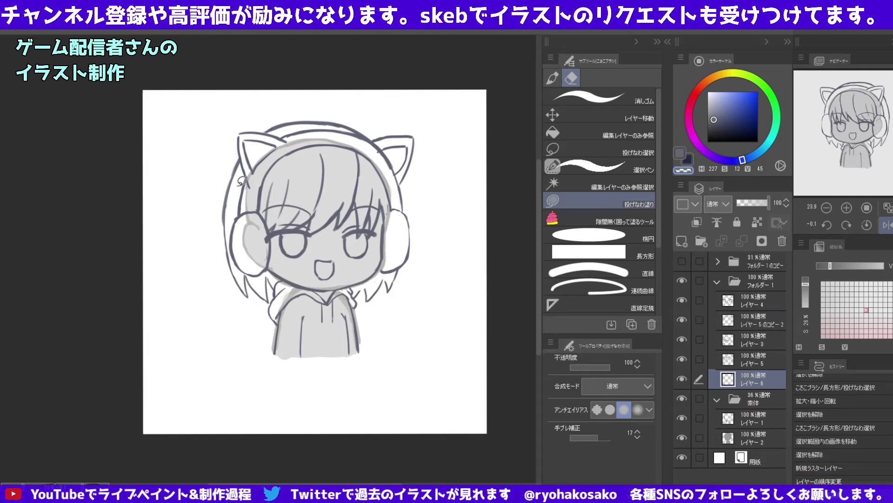
# Lasso-fill the ears and headband gray on レイヤー 6, using a slightly lighter body-fill gray.
pyautogui.moveTo(242, 181); pyautogui.dragTo(272, 125)
pyautogui.moveTo(272, 125); pyautogui.dragTo(392, 176)
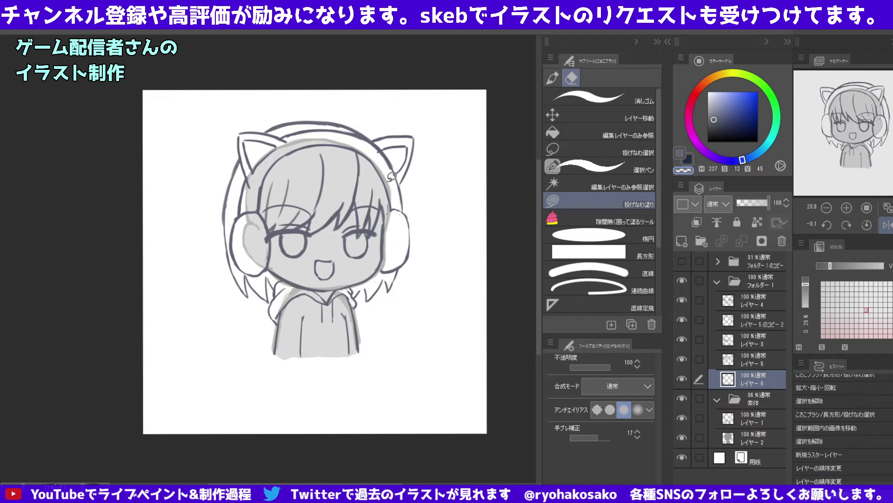
pyautogui.click(742, 432)
pyautogui.keyDown('alt'); pyautogui.click(335, 237); pyautogui.keyUp('alt')
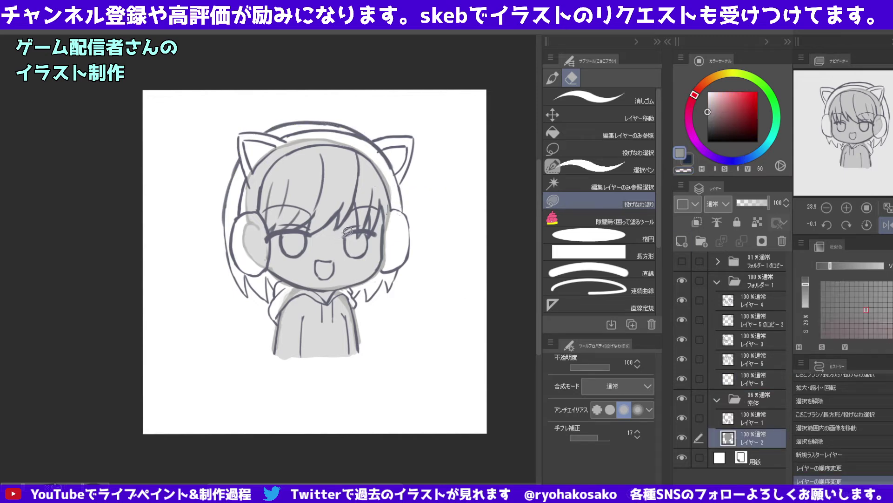
pyautogui.click(708, 108)
pyautogui.click(735, 379)
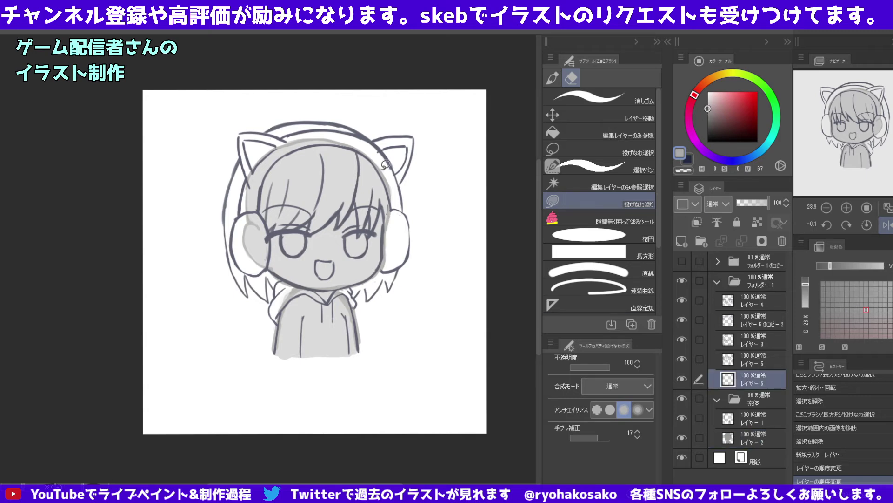
pyautogui.moveTo(266, 127); pyautogui.dragTo(346, 123)
pyautogui.hotkey('ctrl', 'z')
pyautogui.hotkey('ctrl', 'y')
pyautogui.moveTo(279, 126)
pyautogui.mouseDown()
pyautogui.moveTo(379, 136)
pyautogui.moveTo(415, 130)
pyautogui.mouseUp()
pyautogui.moveTo(416, 130); pyautogui.dragTo(382, 200)
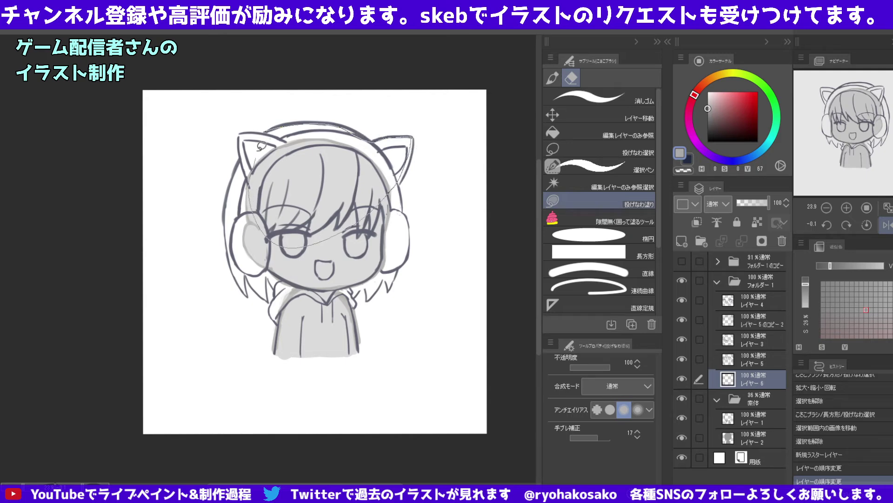
pyautogui.moveTo(262, 220); pyautogui.dragTo(267, 130)
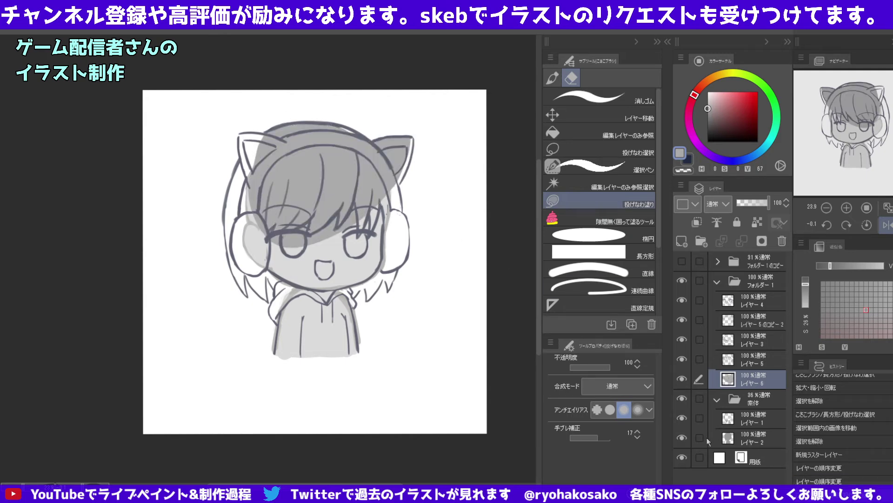
# Hide the 素体 body fill and lasso-fill the left hair gray down to the neck.
pyautogui.click(682, 398)
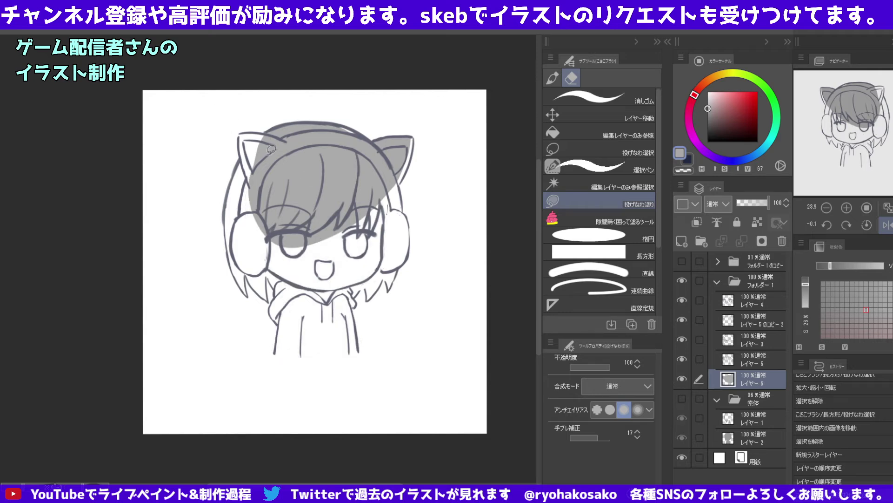
pyautogui.moveTo(268, 132); pyautogui.dragTo(233, 179)
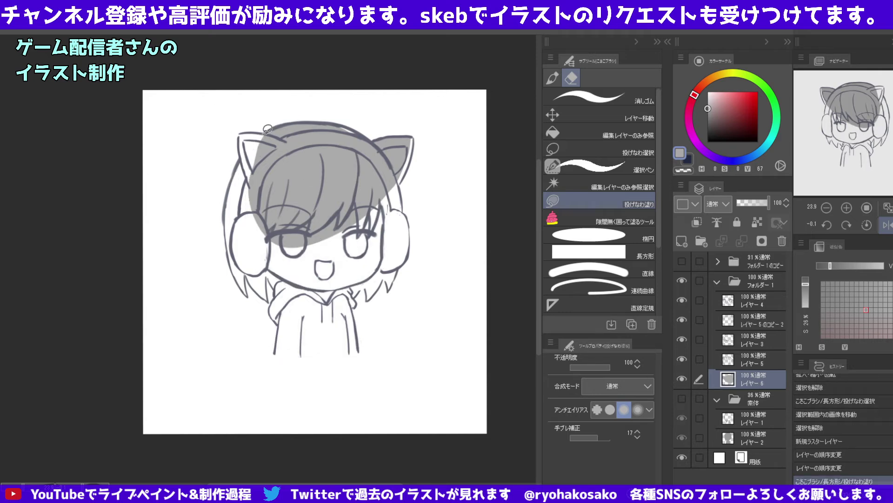
pyautogui.moveTo(267, 131)
pyautogui.mouseDown()
pyautogui.moveTo(243, 153)
pyautogui.moveTo(222, 238)
pyautogui.mouseUp()
pyautogui.hotkey('ctrl', 'z')
pyautogui.moveTo(268, 131)
pyautogui.mouseDown()
pyautogui.moveTo(238, 163)
pyautogui.moveTo(247, 280)
pyautogui.mouseUp()
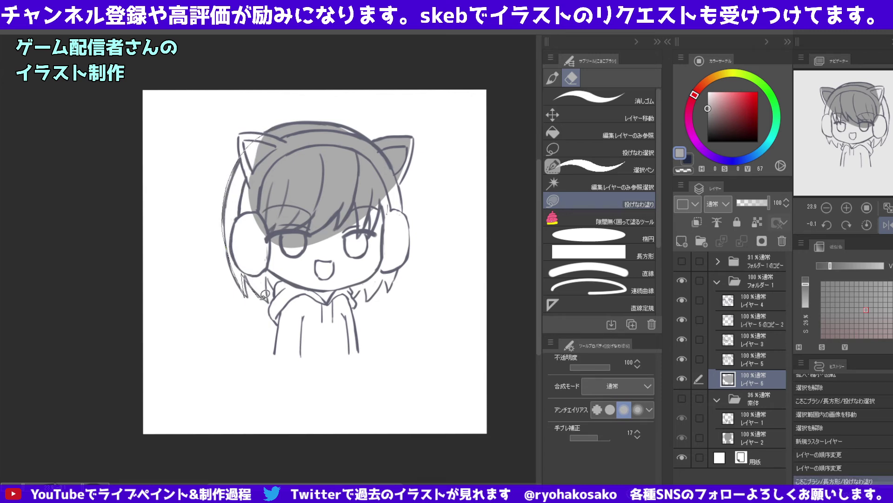
pyautogui.moveTo(247, 281)
pyautogui.mouseDown()
pyautogui.moveTo(271, 297)
pyautogui.moveTo(266, 270)
pyautogui.moveTo(280, 282)
pyautogui.moveTo(282, 354)
pyautogui.moveTo(359, 350)
pyautogui.moveTo(355, 302)
pyautogui.moveTo(368, 219)
pyautogui.moveTo(282, 147)
pyautogui.moveTo(233, 168)
pyautogui.moveTo(275, 170)
pyautogui.moveTo(361, 132)
pyautogui.moveTo(372, 145)
pyautogui.moveTo(412, 145)
pyautogui.moveTo(394, 165)
pyautogui.mouseUp()
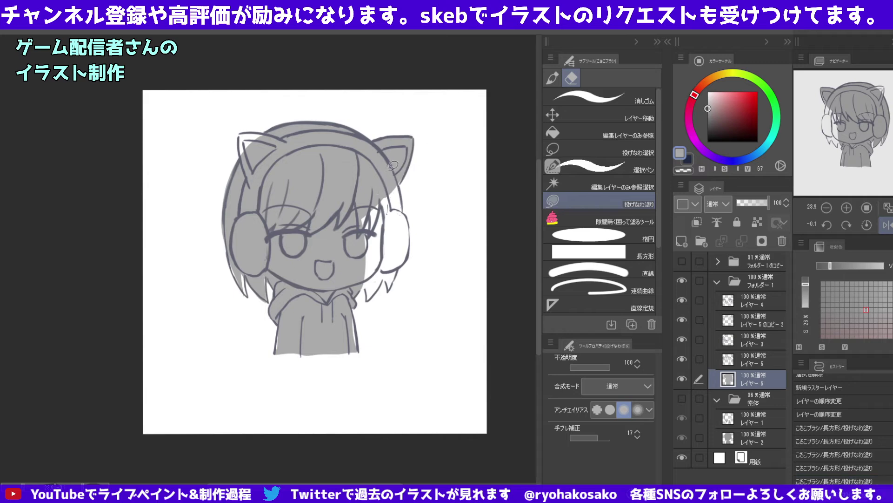
# Fill the remaining gaps gray at the right hair, left cat ear and both hoodie edges.
pyautogui.moveTo(398, 179); pyautogui.dragTo(408, 210)
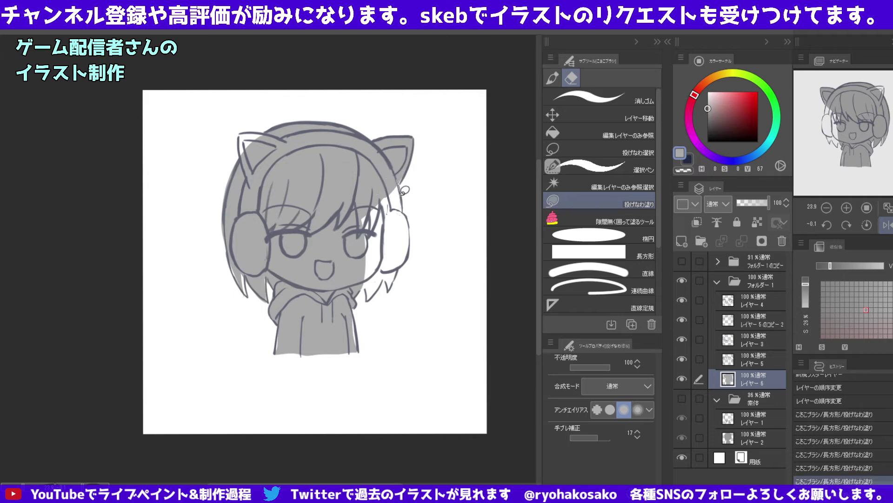
pyautogui.moveTo(396, 170)
pyautogui.mouseDown()
pyautogui.moveTo(408, 210)
pyautogui.moveTo(377, 267)
pyautogui.moveTo(342, 184)
pyautogui.mouseUp()
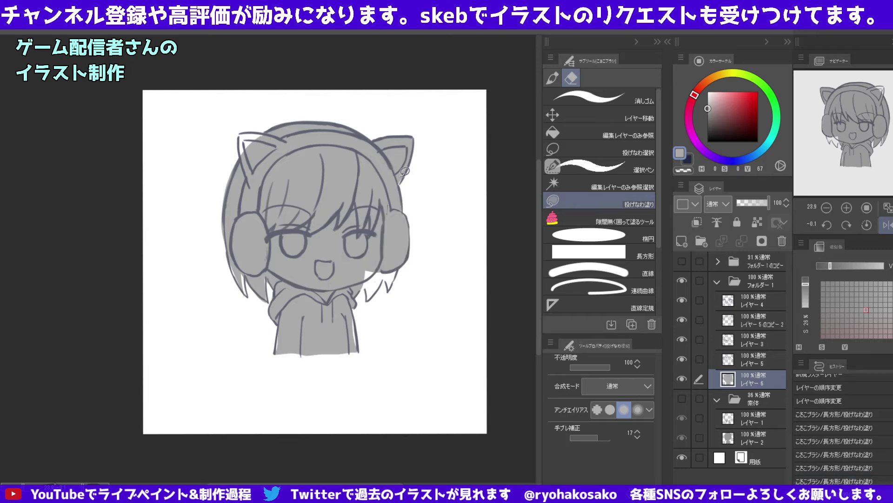
pyautogui.moveTo(405, 171); pyautogui.dragTo(387, 166)
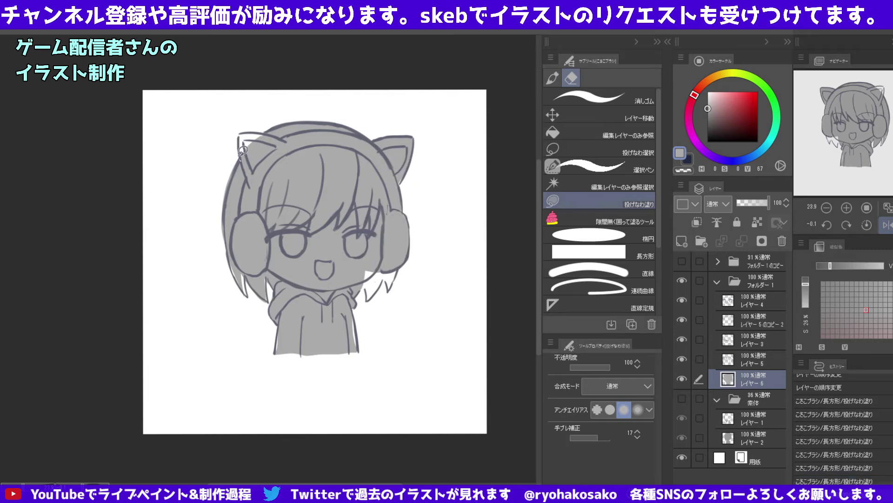
pyautogui.moveTo(243, 150)
pyautogui.mouseDown()
pyautogui.moveTo(276, 143)
pyautogui.moveTo(246, 135)
pyautogui.mouseUp()
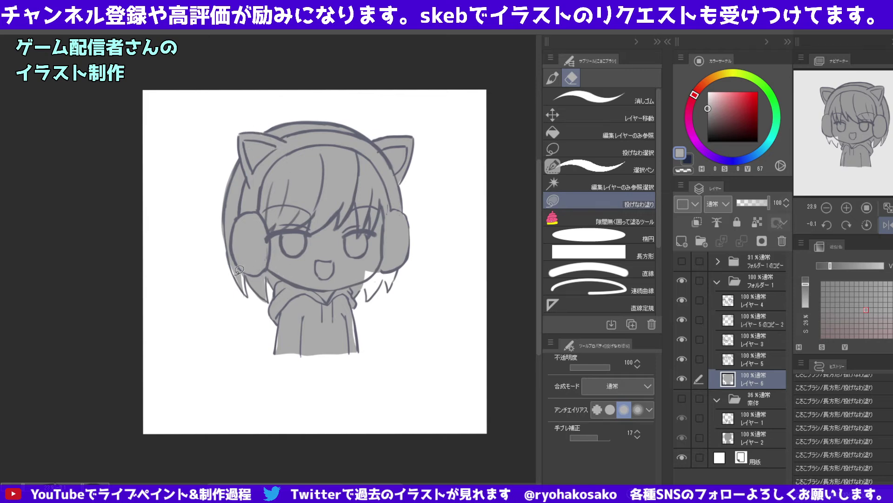
pyautogui.moveTo(231, 251)
pyautogui.mouseDown()
pyautogui.moveTo(246, 284)
pyautogui.moveTo(247, 266)
pyautogui.mouseUp()
pyautogui.moveTo(353, 296)
pyautogui.mouseDown()
pyautogui.moveTo(365, 283)
pyautogui.moveTo(372, 298)
pyautogui.moveTo(386, 278)
pyautogui.moveTo(391, 286)
pyautogui.moveTo(401, 263)
pyautogui.moveTo(378, 200)
pyautogui.mouseUp()
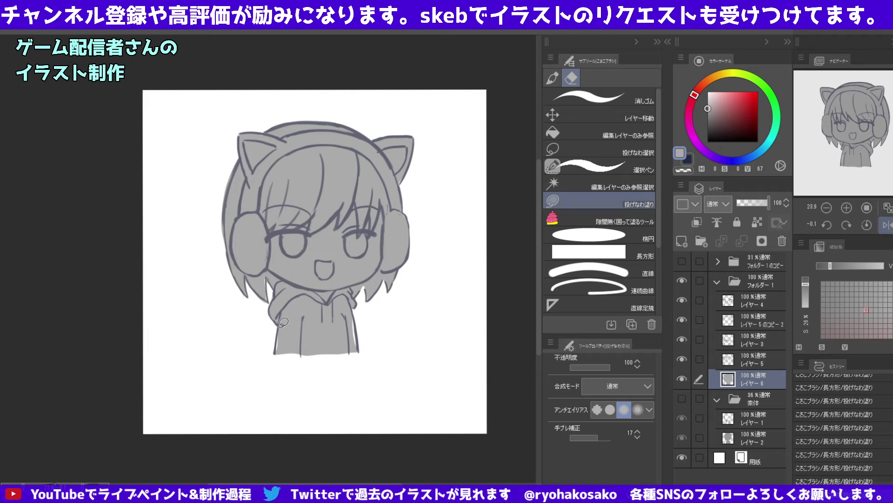
pyautogui.moveTo(282, 321)
pyautogui.mouseDown()
pyautogui.moveTo(279, 354)
pyautogui.moveTo(283, 326)
pyautogui.mouseUp()
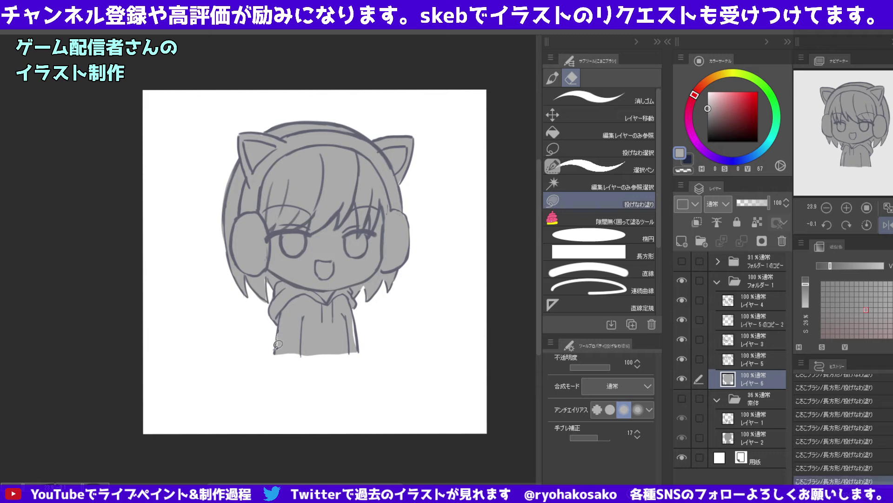
pyautogui.moveTo(354, 321)
pyautogui.mouseDown()
pyautogui.moveTo(356, 348)
pyautogui.moveTo(352, 316)
pyautogui.mouseUp()
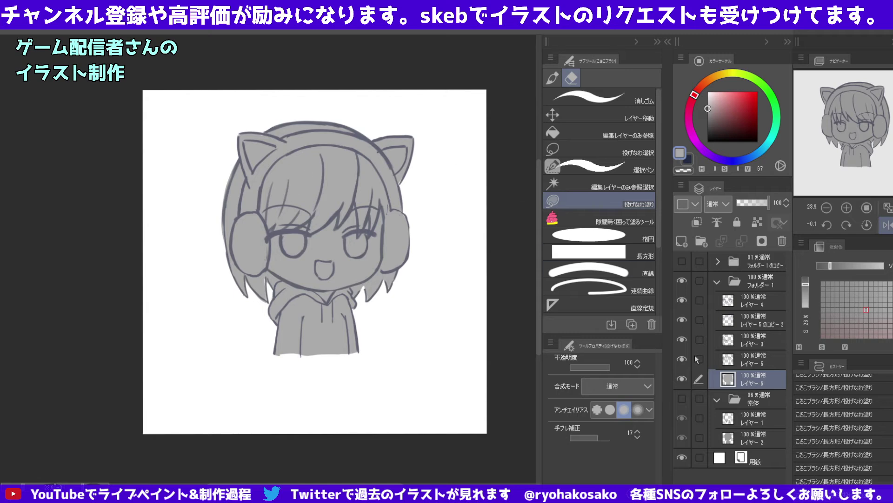
# Hide the cat-ear version, show the bear-ear folder at full opacity, and add a fill layer under its lines.
pyautogui.click(682, 261)
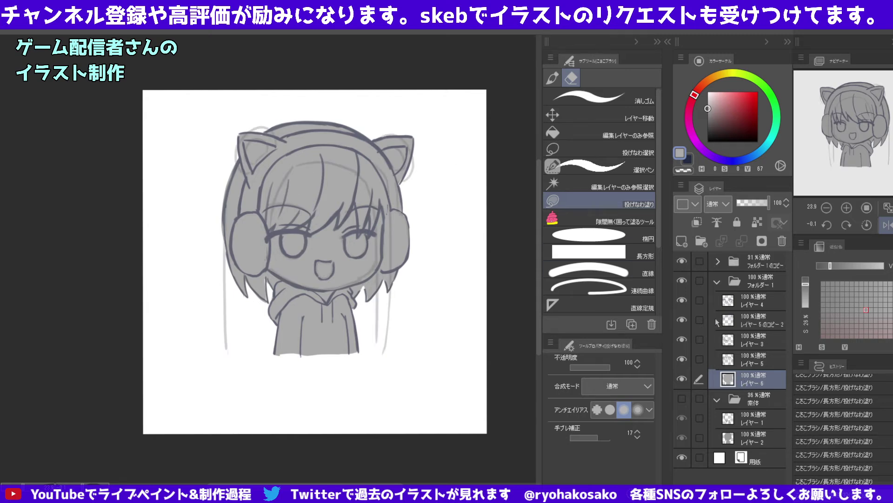
pyautogui.click(682, 280)
pyautogui.click(717, 261)
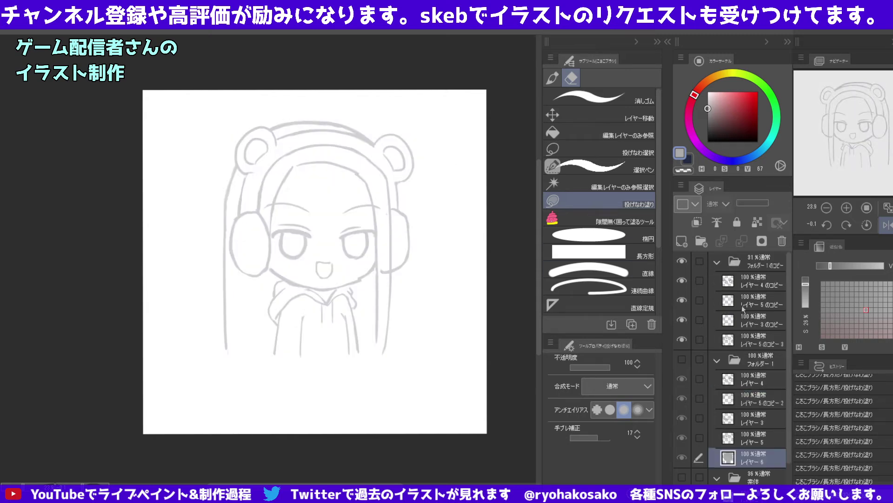
pyautogui.click(755, 261)
pyautogui.moveTo(751, 203); pyautogui.dragTo(787, 205)
pyautogui.click(753, 360)
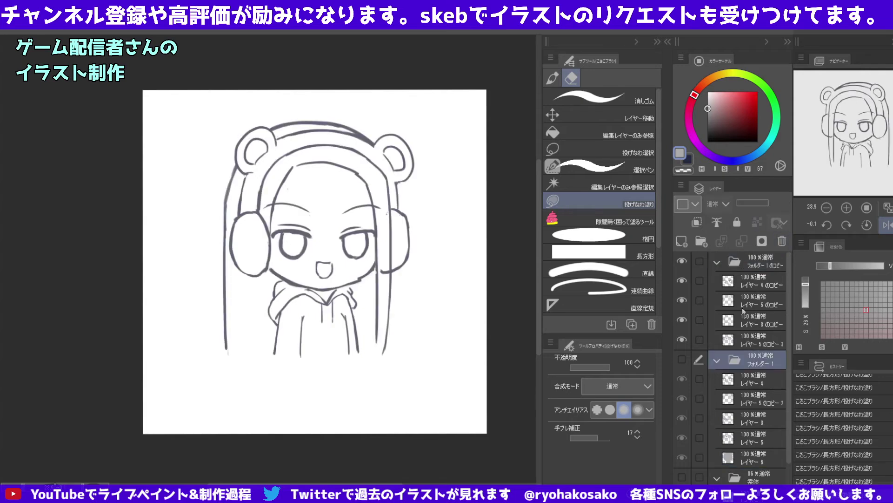
pyautogui.click(682, 241)
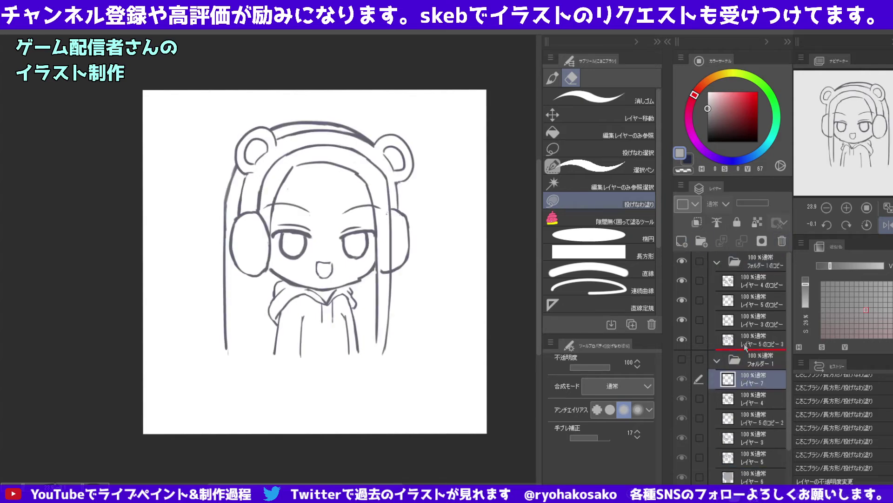
pyautogui.moveTo(746, 347); pyautogui.dragTo(743, 359)
# Lasso-fill the bear-ear silhouette gray from the head top to the right headphone.
pyautogui.moveTo(291, 123)
pyautogui.mouseDown()
pyautogui.moveTo(249, 131)
pyautogui.moveTo(239, 149)
pyautogui.moveTo(227, 205)
pyautogui.moveTo(229, 343)
pyautogui.moveTo(274, 349)
pyautogui.moveTo(388, 333)
pyautogui.moveTo(391, 185)
pyautogui.moveTo(338, 131)
pyautogui.moveTo(296, 119)
pyautogui.moveTo(364, 134)
pyautogui.moveTo(302, 119)
pyautogui.moveTo(326, 116)
pyautogui.moveTo(378, 145)
pyautogui.moveTo(404, 136)
pyautogui.moveTo(415, 153)
pyautogui.moveTo(411, 172)
pyautogui.moveTo(393, 182)
pyautogui.moveTo(307, 149)
pyautogui.moveTo(302, 116)
pyautogui.mouseUp()
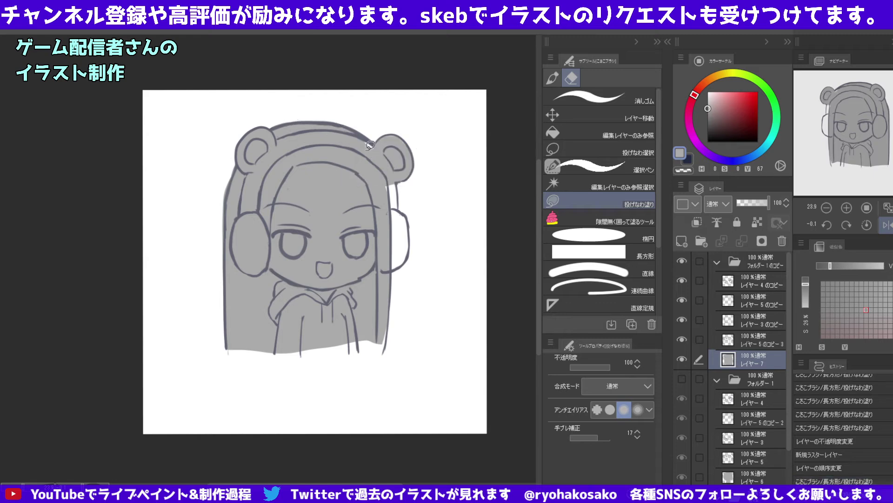
pyautogui.moveTo(370, 146)
pyautogui.mouseDown()
pyautogui.moveTo(390, 157)
pyautogui.moveTo(409, 239)
pyautogui.moveTo(400, 264)
pyautogui.moveTo(375, 272)
pyautogui.mouseUp()
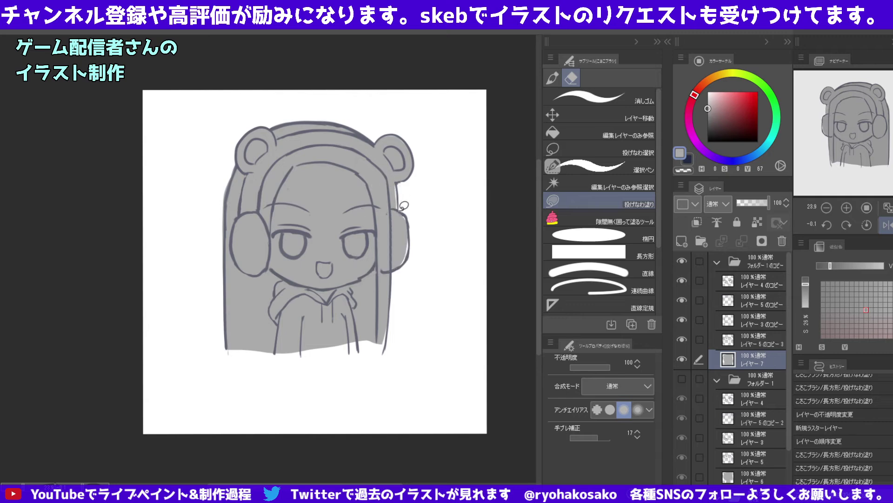
pyautogui.moveTo(396, 178)
pyautogui.mouseDown()
pyautogui.moveTo(413, 226)
pyautogui.moveTo(411, 254)
pyautogui.moveTo(394, 267)
pyautogui.moveTo(385, 352)
pyautogui.moveTo(241, 350)
pyautogui.moveTo(227, 330)
pyautogui.mouseUp()
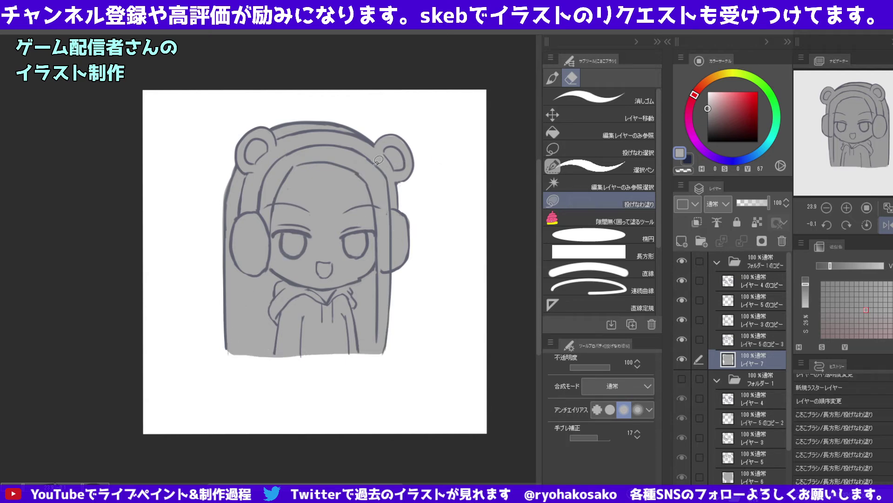
# Redraw the bear-ear girl's left hair outline in dark blue-grey on the hair-and-hood line layer.
pyautogui.click(746, 337)
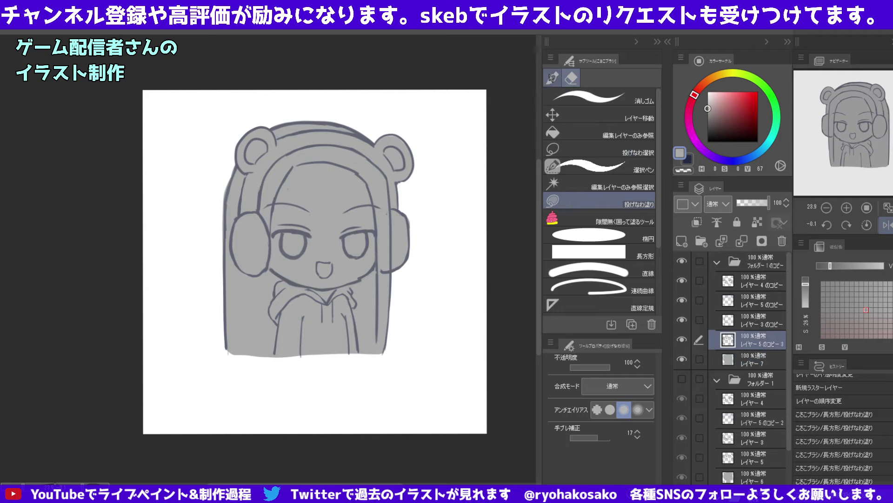
pyautogui.click(552, 78)
pyautogui.moveTo(226, 184); pyautogui.dragTo(224, 213)
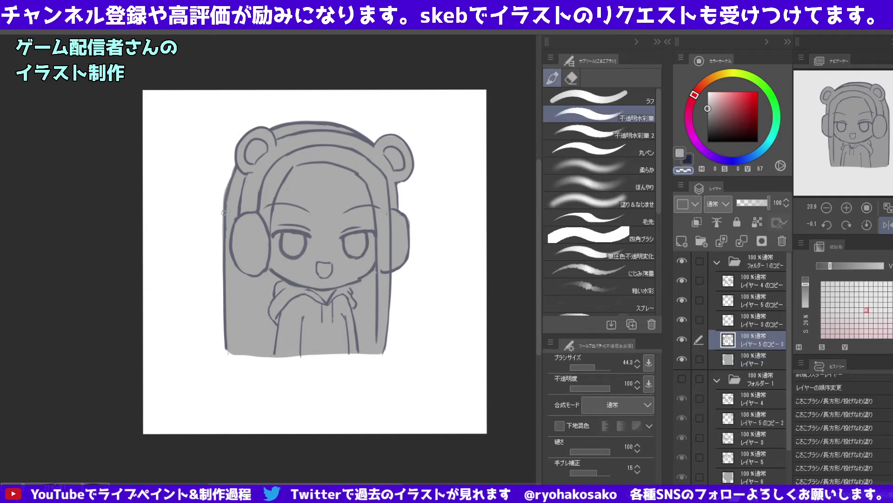
pyautogui.click(739, 325)
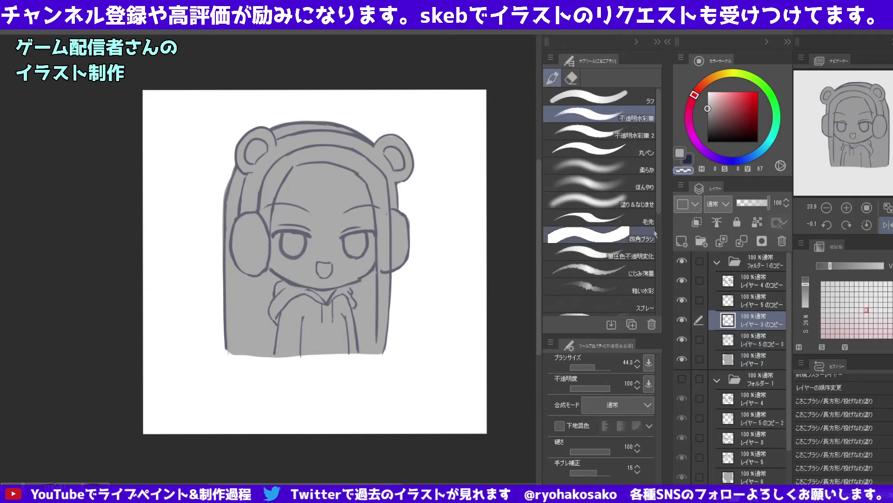
pyautogui.click(682, 299)
pyautogui.click(683, 320)
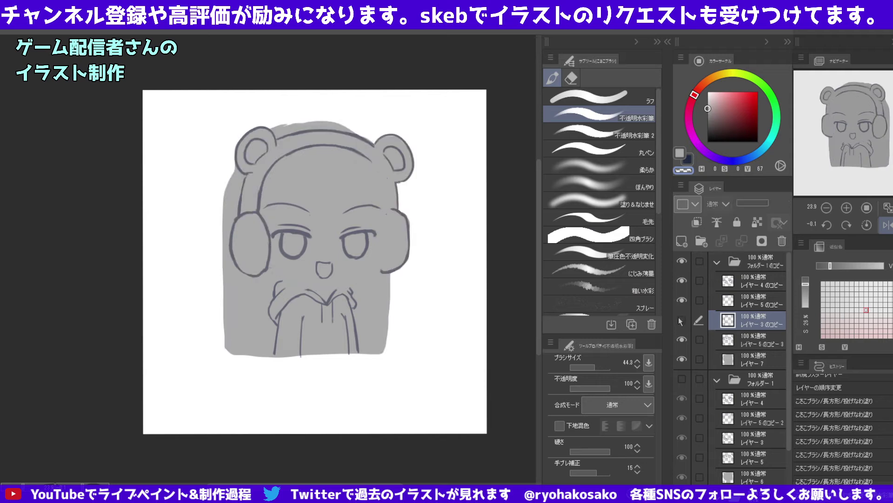
pyautogui.click(682, 320)
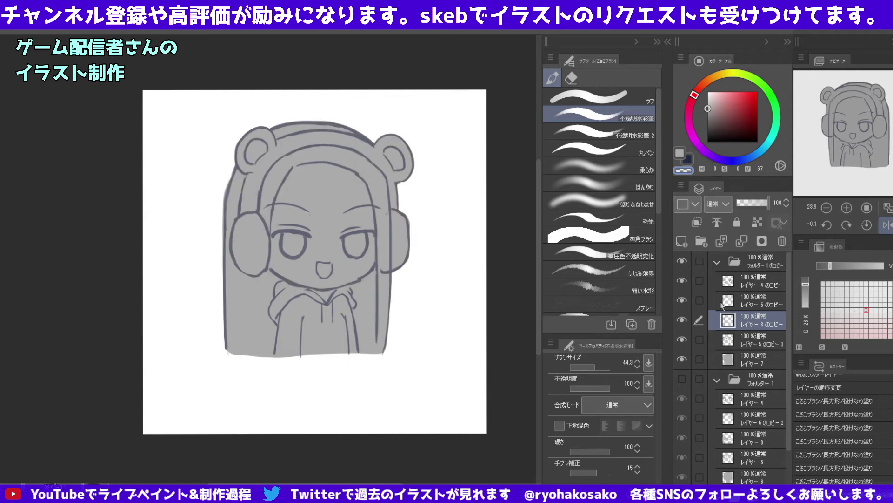
pyautogui.keyDown('alt'); pyautogui.click(231, 174); pyautogui.keyUp('alt')
pyautogui.moveTo(227, 179); pyautogui.dragTo(222, 213)
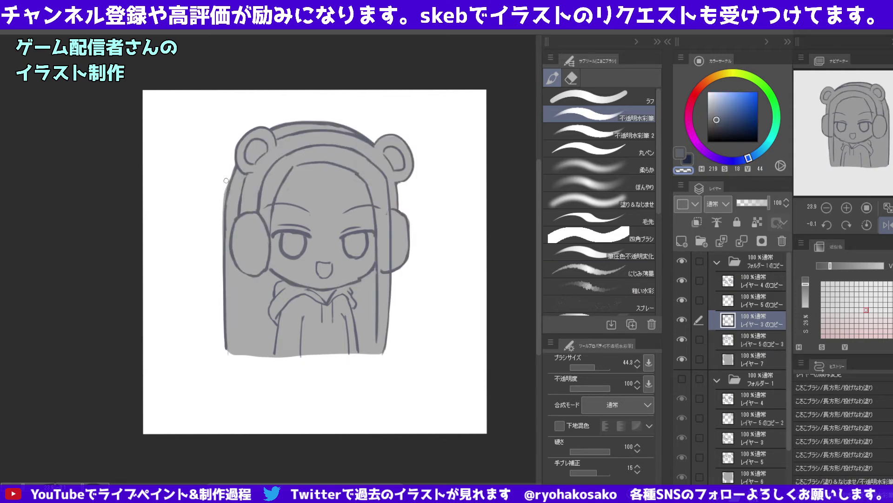
pyautogui.moveTo(226, 180); pyautogui.dragTo(224, 258)
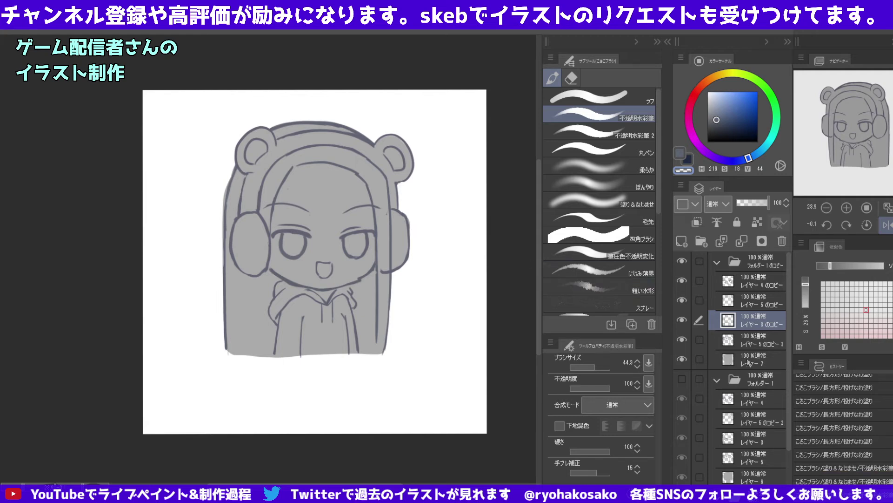
# Erase the stray gray fill beyond the left hair edge on Layer 7 with transparent colour.
pyautogui.keyDown('ctrl'); pyautogui.keyDown('shift'); pyautogui.click(230, 176); pyautogui.keyUp('shift'); pyautogui.keyUp('ctrl')
pyautogui.moveTo(230, 177); pyautogui.dragTo(223, 213)
pyautogui.press('c')
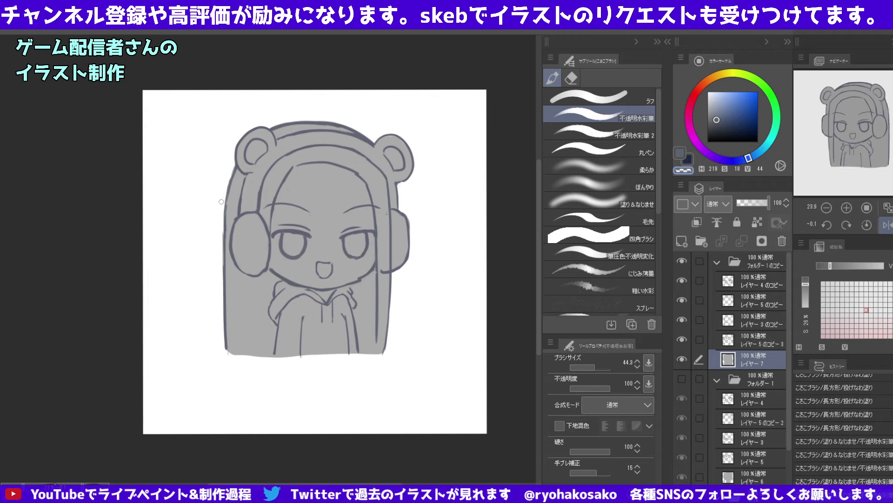
pyautogui.moveTo(224, 232); pyautogui.dragTo(221, 282)
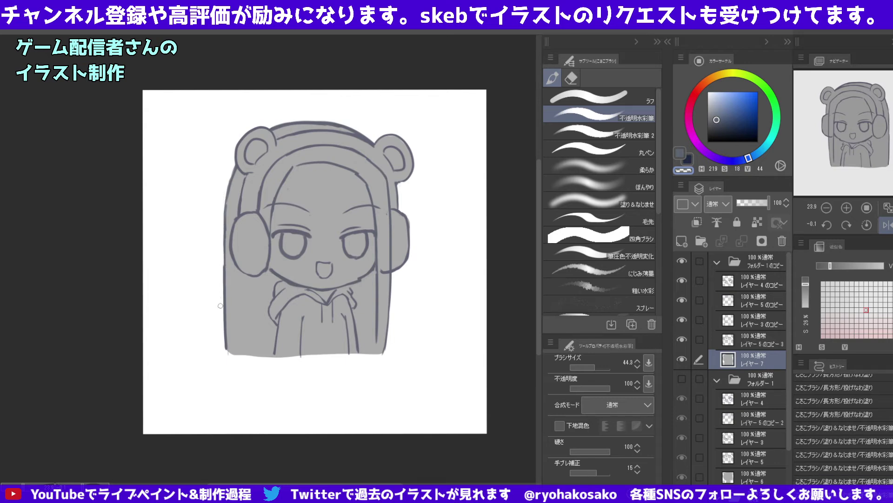
pyautogui.scroll(-2, 217, 206)
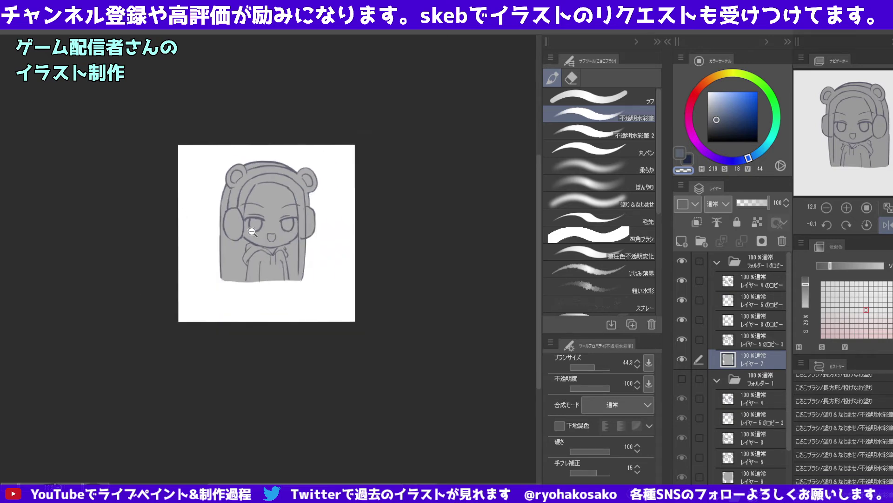
pyautogui.scroll(2, 252, 231)
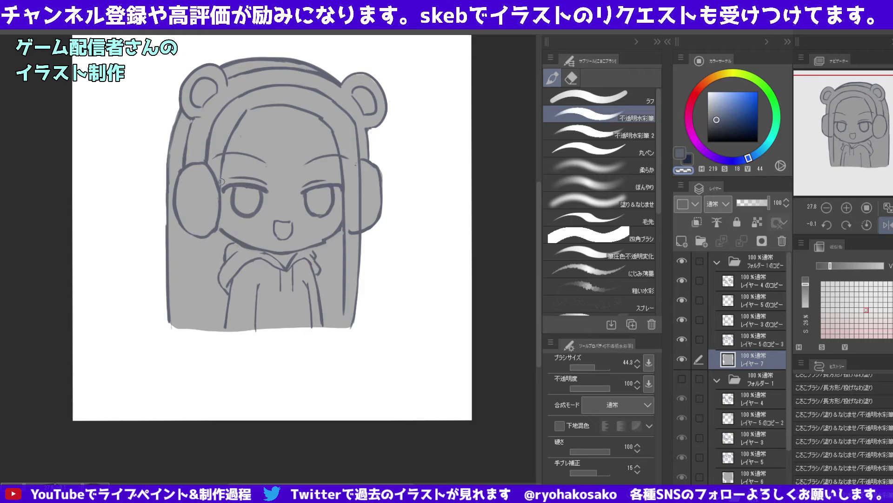
# Check the fill with the hair lines hidden, then touch up the hoodie's right-side outline in eyedropped colour.
pyautogui.click(736, 328)
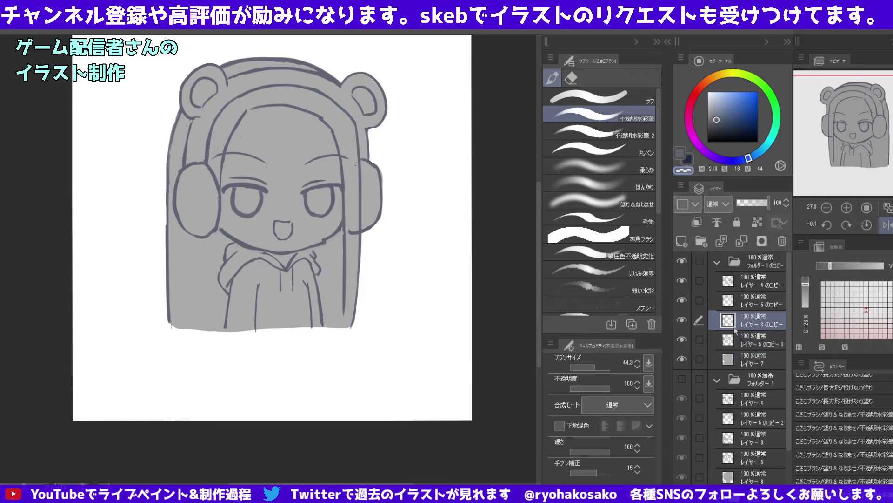
pyautogui.click(682, 319)
pyautogui.click(681, 320)
pyautogui.keyDown('alt'); pyautogui.click(349, 283); pyautogui.keyUp('alt')
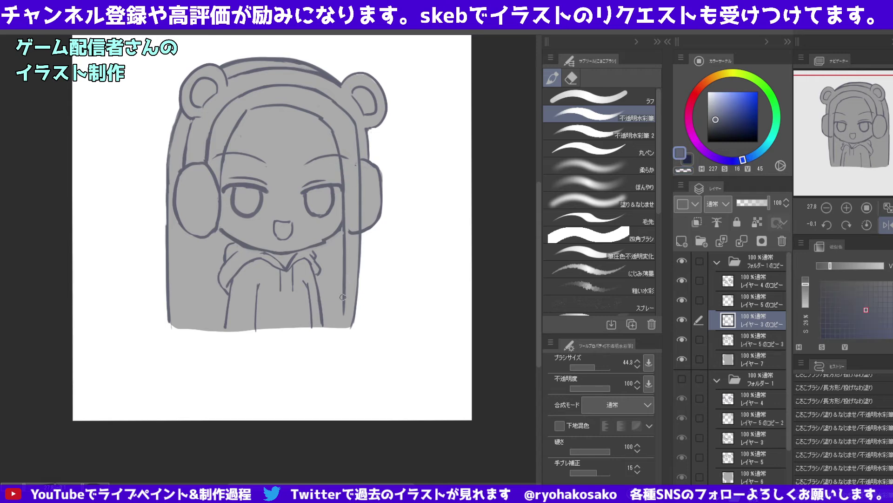
pyautogui.moveTo(343, 297); pyautogui.dragTo(343, 328)
pyautogui.moveTo(306, 254); pyautogui.dragTo(344, 236)
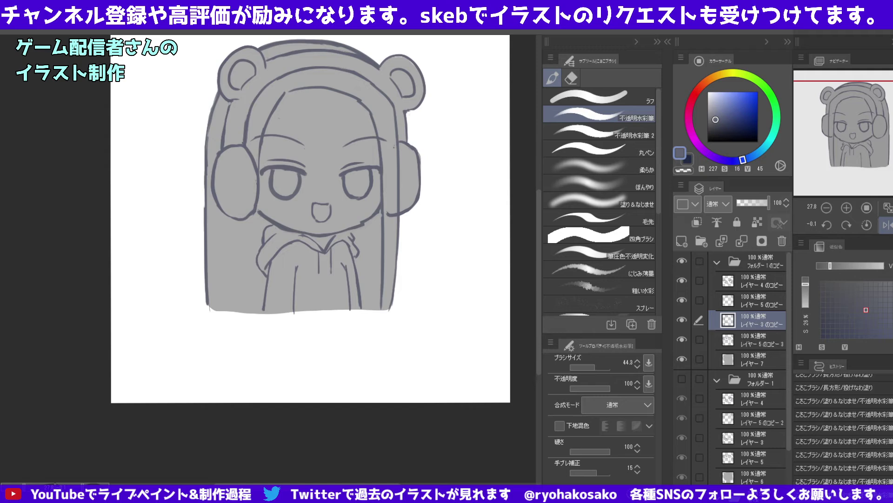
# Select the grey silhouette's pixels and add a new layer folder masked to that shape.
pyautogui.click(727, 356)
pyautogui.keyDown('ctrl'); pyautogui.click(729, 359); pyautogui.keyUp('ctrl')
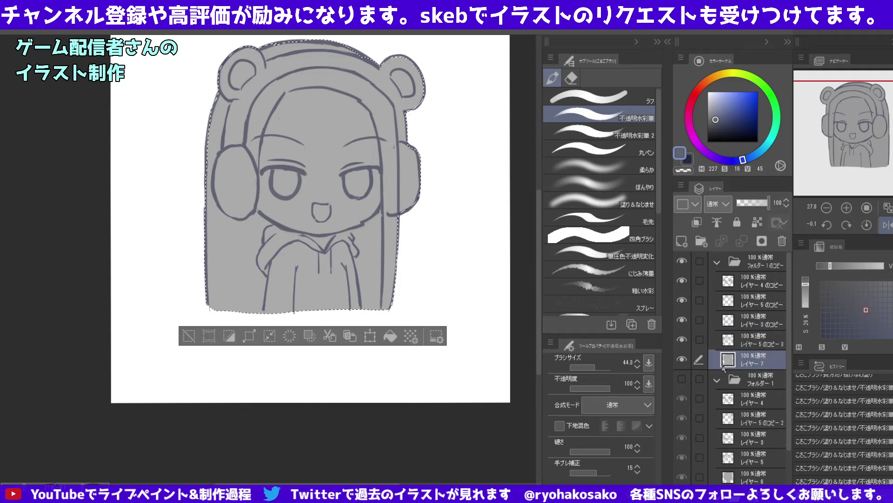
pyautogui.click(701, 242)
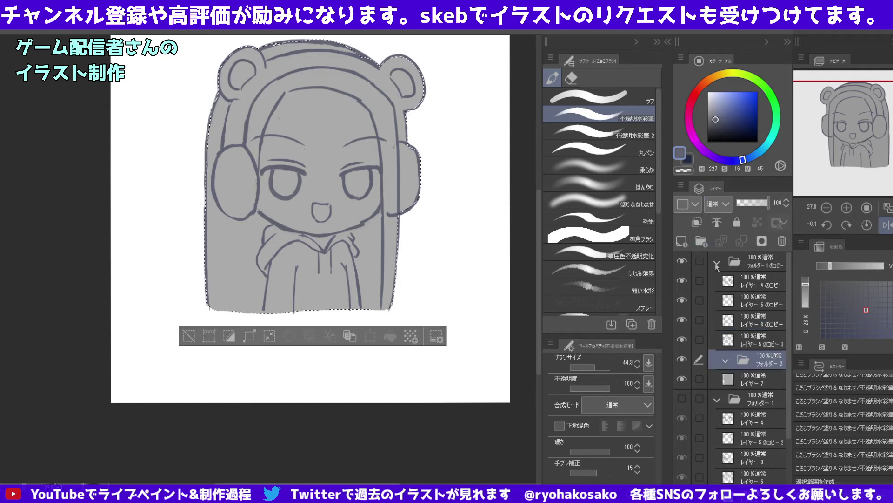
pyautogui.click(762, 240)
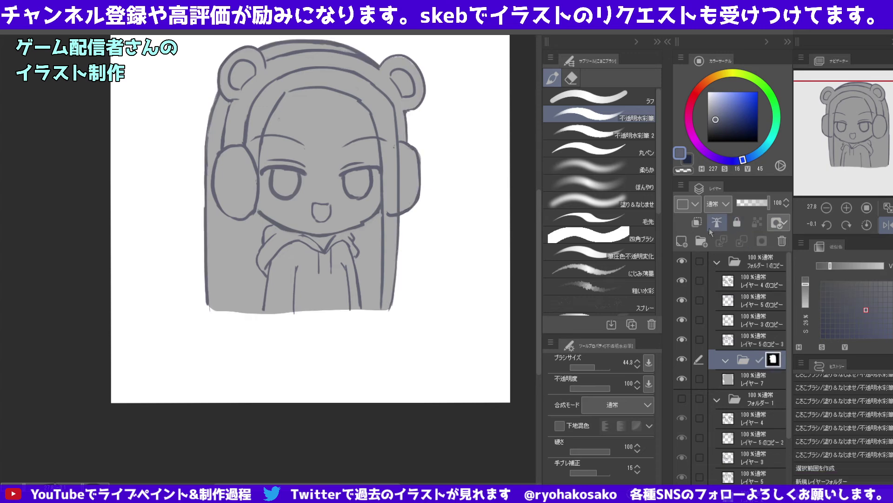
pyautogui.moveTo(429, 275)
pyautogui.mouseDown()
pyautogui.moveTo(345, 275)
pyautogui.moveTo(463, 321)
pyautogui.mouseUp()
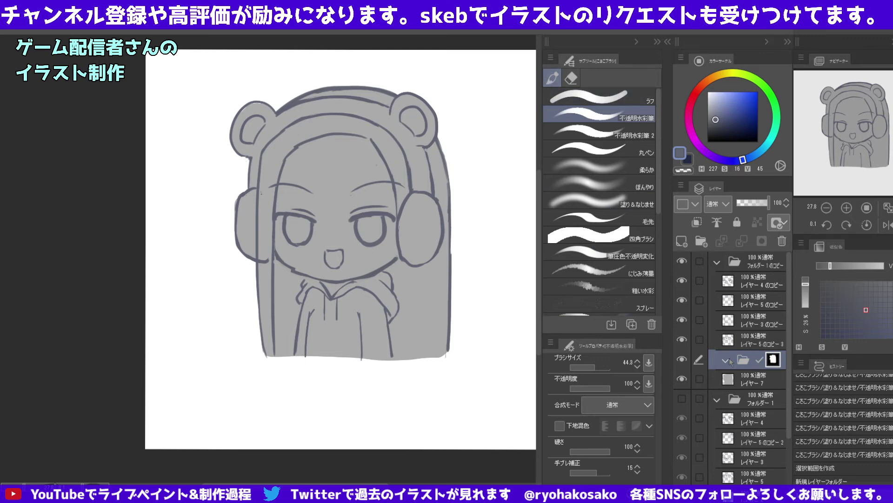
# Sample the silhouette grey and fill two gaps using current-layer-only fill.
pyautogui.click(748, 380)
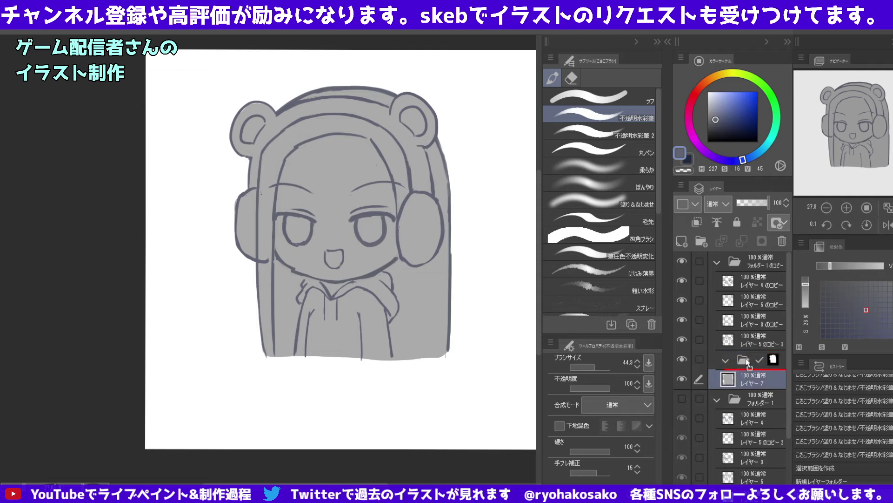
pyautogui.keyDown('alt'); pyautogui.click(263, 107); pyautogui.keyUp('alt')
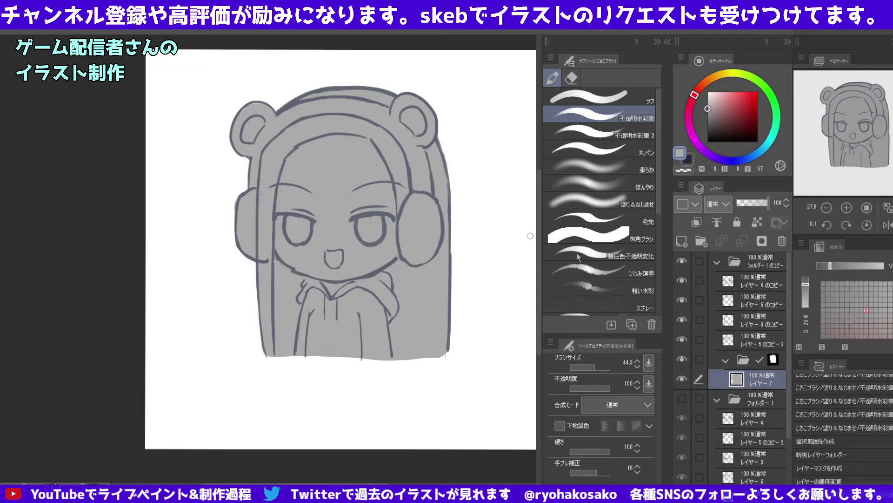
pyautogui.press('g')
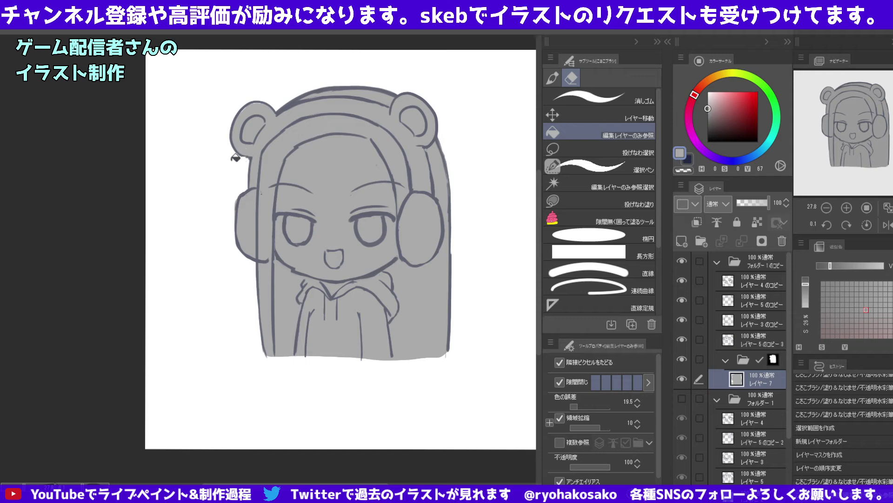
pyautogui.click(316, 80)
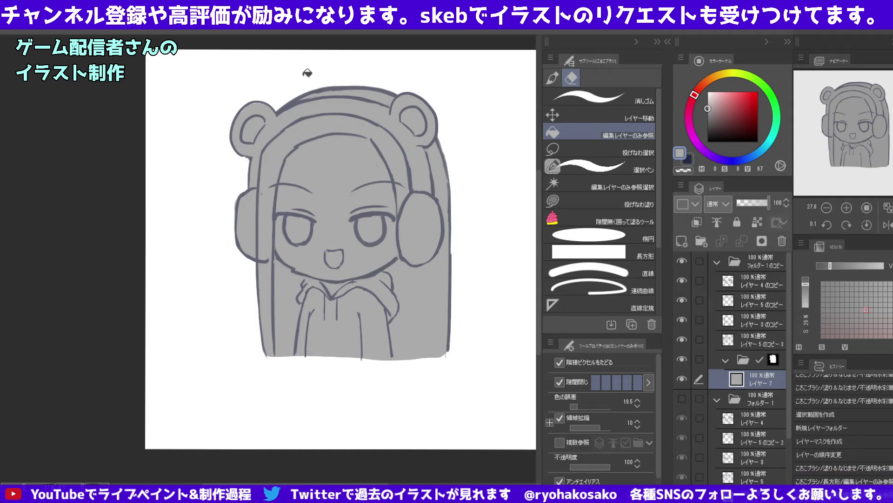
pyautogui.click(307, 90)
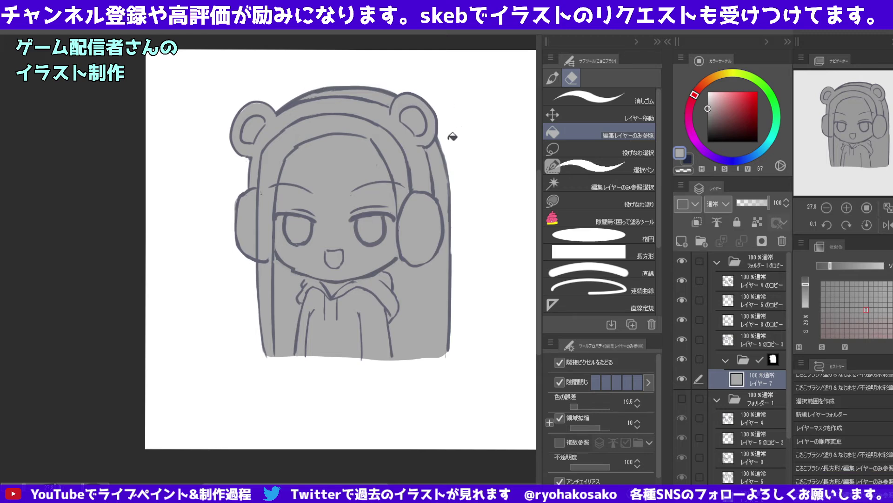
# Brush-smooth the silhouette edge near the left ear, then touch up the folder mask there.
pyautogui.click(552, 78)
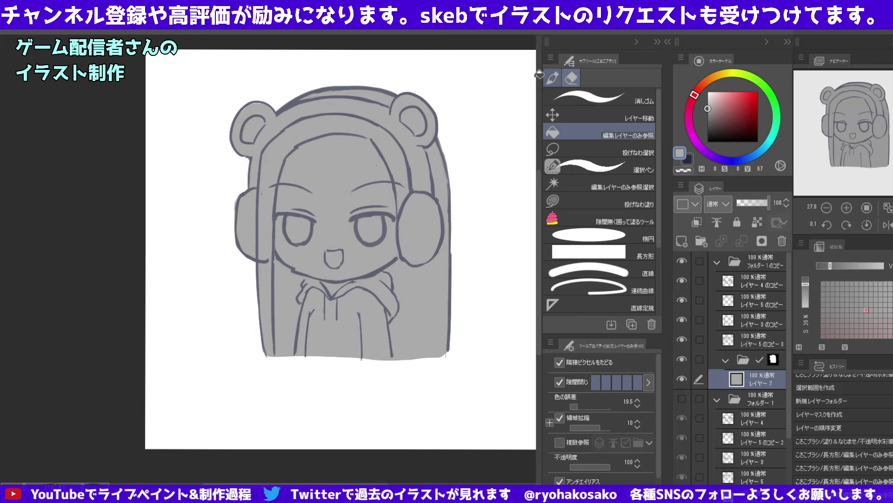
pyautogui.click(247, 108)
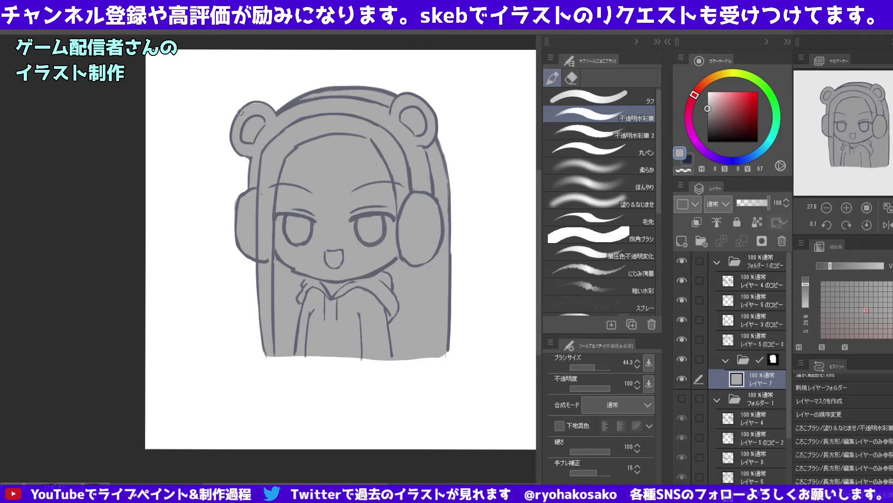
pyautogui.moveTo(240, 112); pyautogui.dragTo(279, 106)
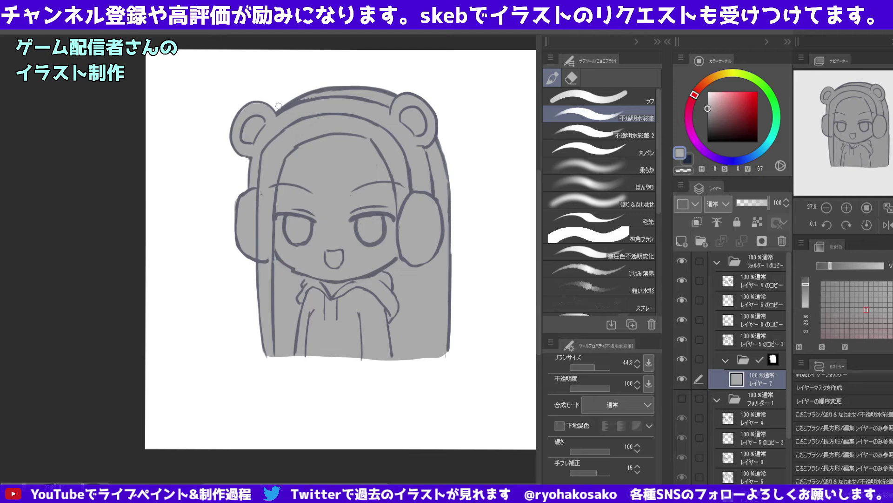
pyautogui.click(760, 359)
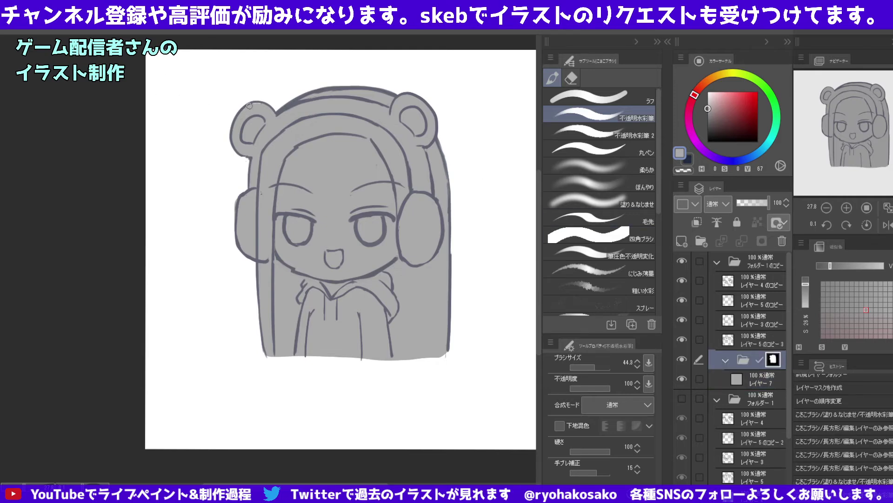
pyautogui.moveTo(261, 103); pyautogui.dragTo(260, 104)
pyautogui.moveTo(316, 147); pyautogui.dragTo(302, 136)
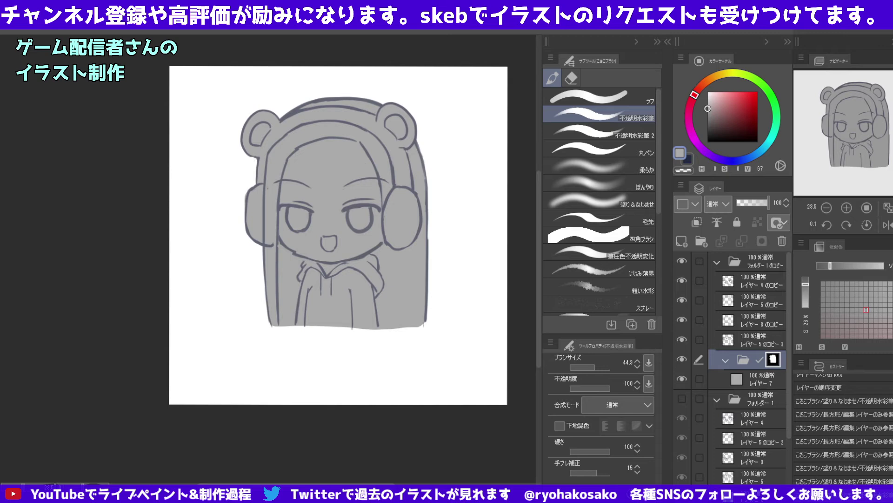
pyautogui.moveTo(338, 235)
pyautogui.mouseDown()
pyautogui.moveTo(169, 237)
pyautogui.moveTo(455, 233)
pyautogui.mouseUp()
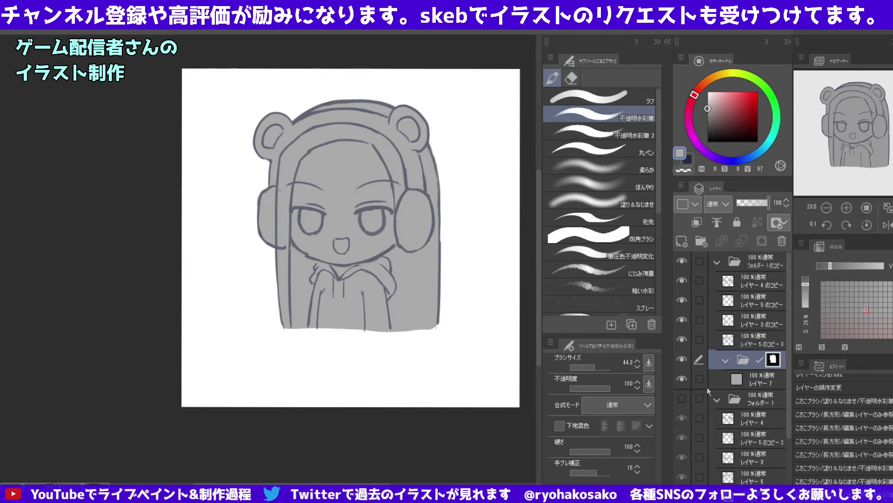
# Add a new layer above the grey silhouette and choose a pale beige skin tone.
pyautogui.click(754, 382)
pyautogui.click(684, 242)
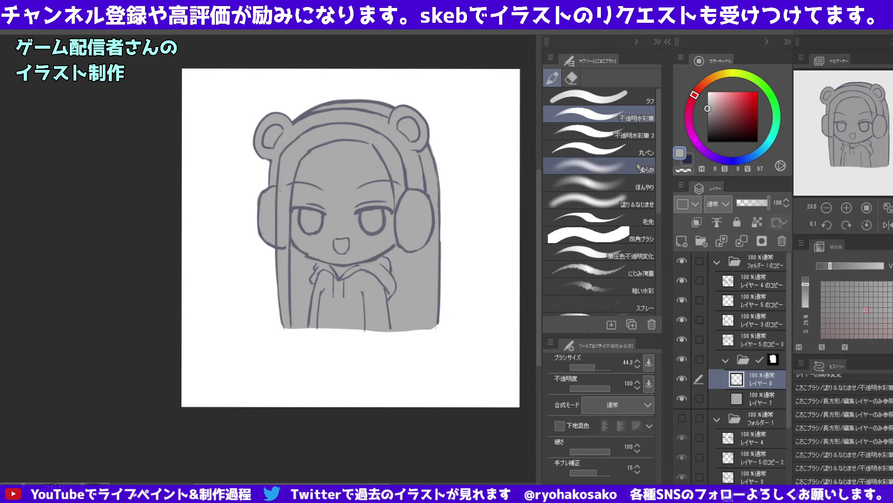
pyautogui.click(721, 74)
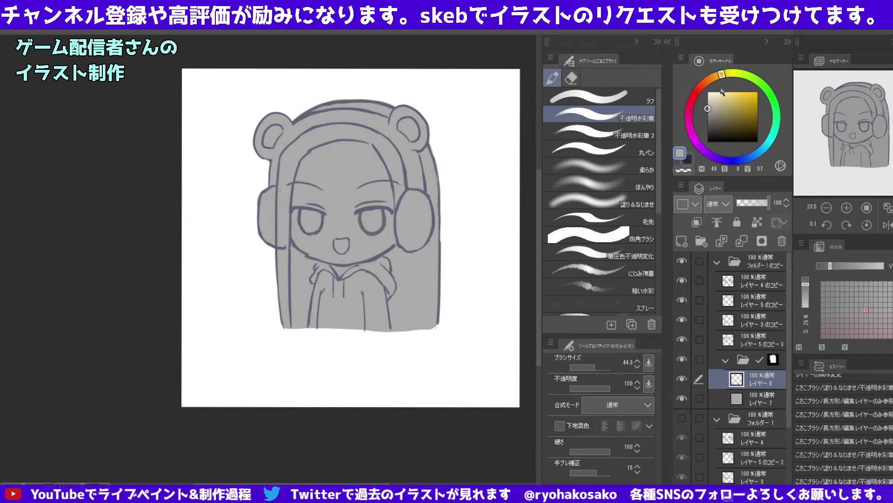
pyautogui.click(717, 92)
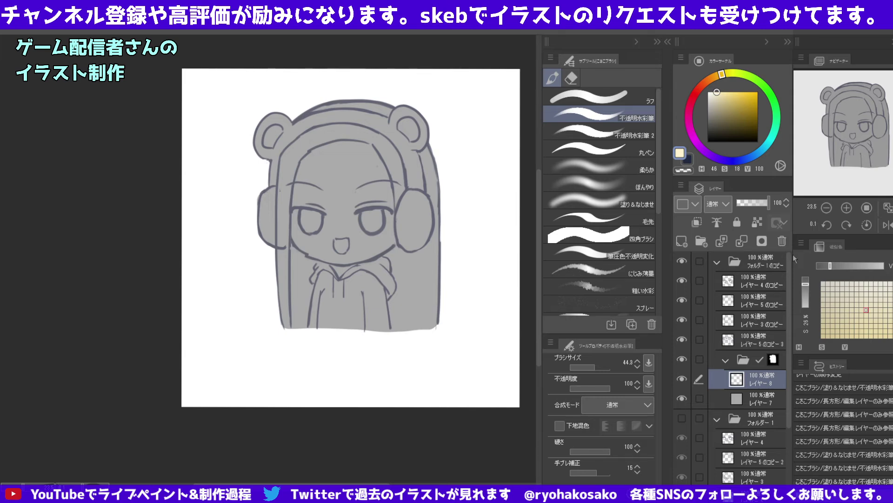
pyautogui.click(836, 249)
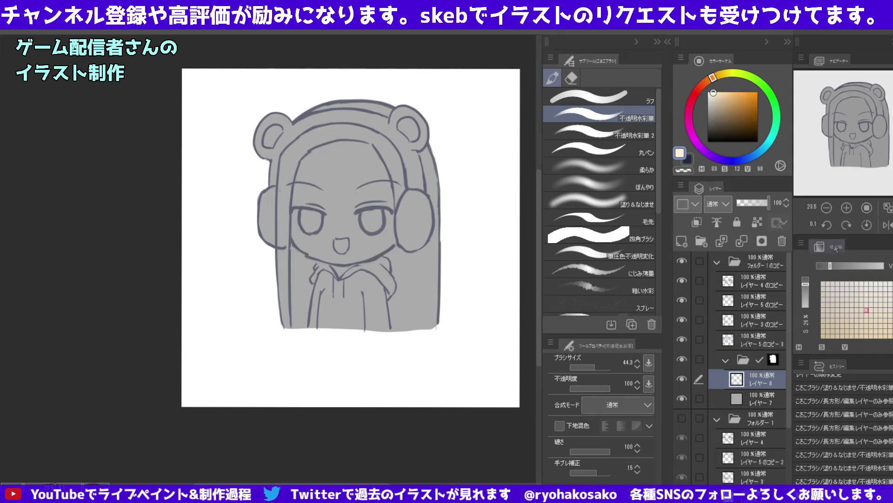
# With the Round Pen, paint the face, neck and hairline edges in the beige skin tone.
pyautogui.moveTo(306, 171)
pyautogui.mouseDown()
pyautogui.moveTo(321, 161)
pyautogui.moveTo(304, 221)
pyautogui.mouseUp()
pyautogui.hotkey('ctrl', 'z')
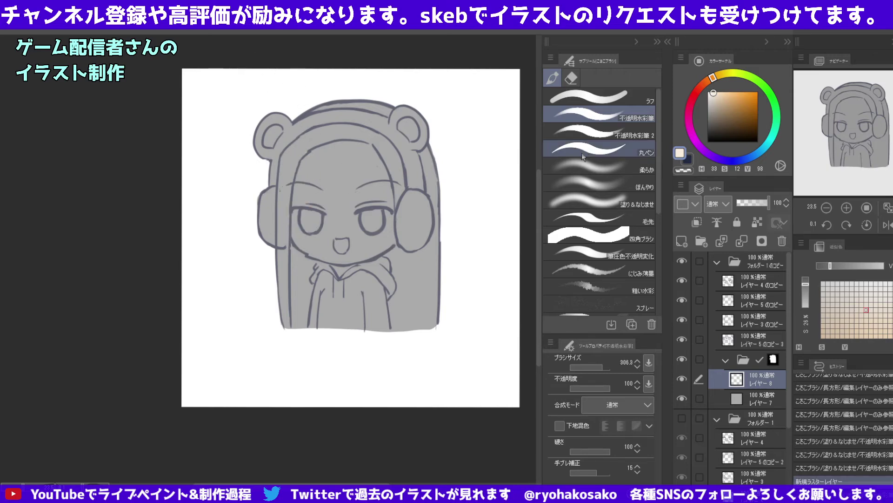
pyautogui.click(583, 153)
pyautogui.moveTo(303, 161)
pyautogui.mouseDown()
pyautogui.moveTo(298, 222)
pyautogui.moveTo(349, 250)
pyautogui.moveTo(386, 239)
pyautogui.moveTo(324, 195)
pyautogui.moveTo(384, 219)
pyautogui.moveTo(389, 210)
pyautogui.mouseUp()
pyautogui.press('[')
pyautogui.press('[')
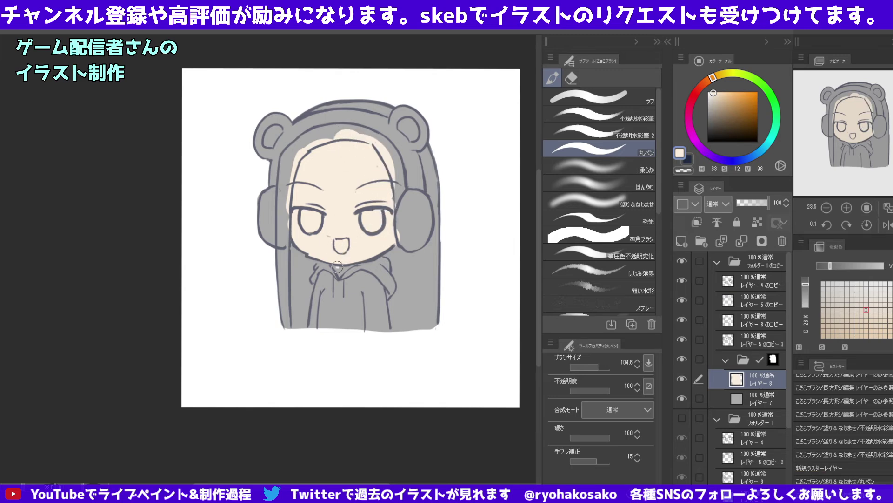
pyautogui.moveTo(337, 266); pyautogui.dragTo(344, 248)
pyautogui.press(']')
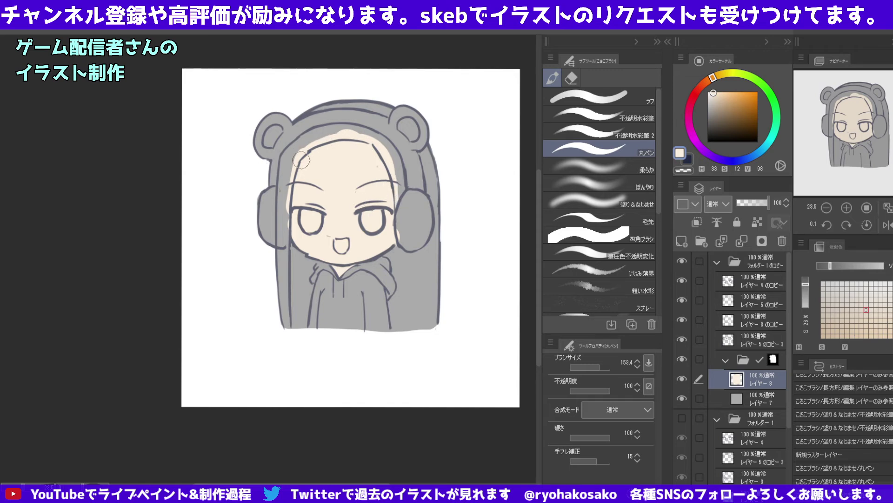
pyautogui.moveTo(301, 160); pyautogui.dragTo(293, 233)
pyautogui.moveTo(380, 186); pyautogui.dragTo(390, 214)
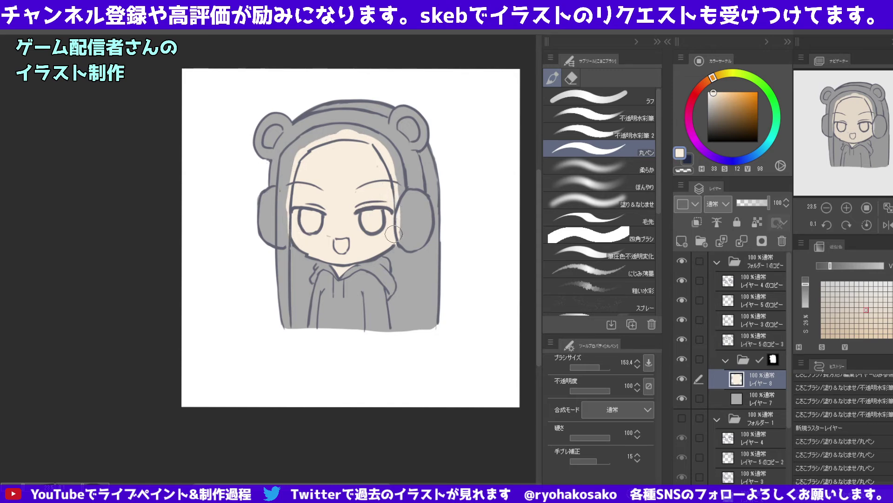
pyautogui.scroll(-3, 394, 233)
pyautogui.scroll(2, 364, 156)
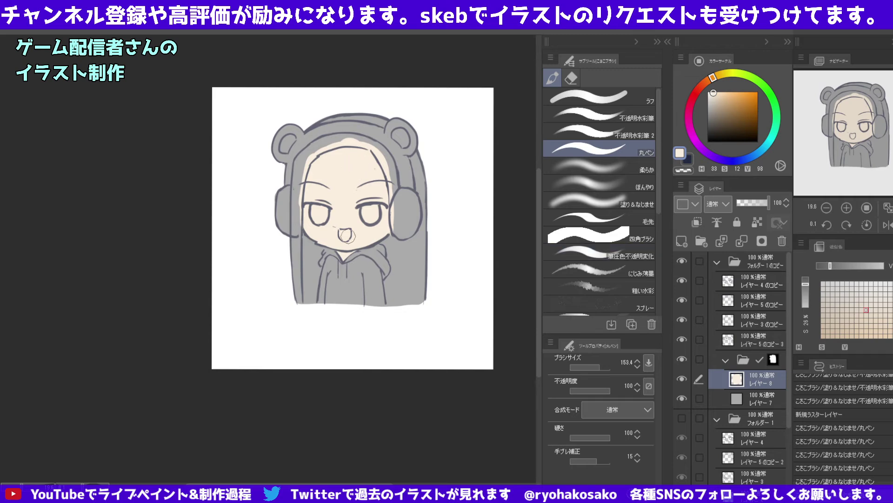
# Tilt the canvas, select the line-art layer and a rough sketching brush, then level it.
pyautogui.moveTo(344, 241); pyautogui.dragTo(286, 319)
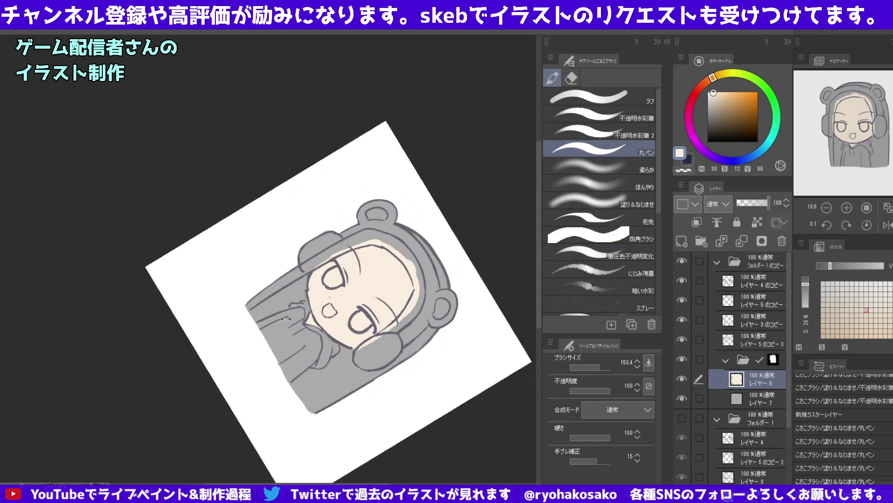
pyautogui.scroll(2, 310, 340)
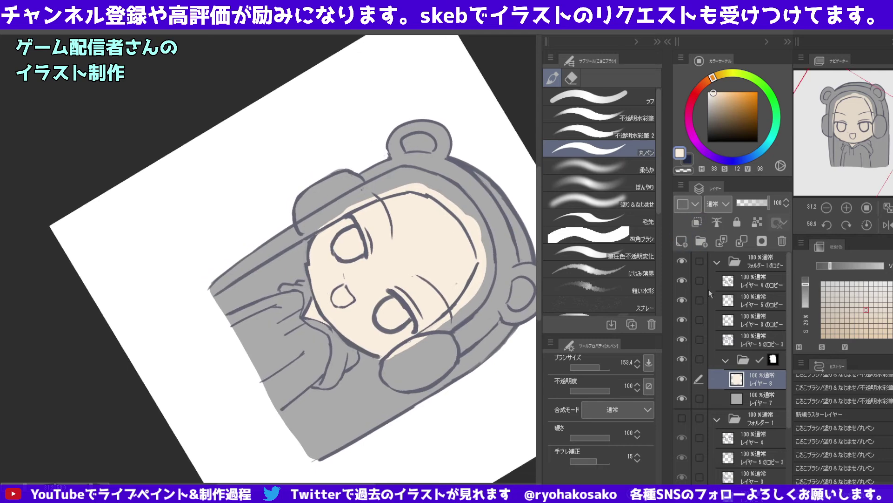
pyautogui.click(744, 284)
pyautogui.click(742, 341)
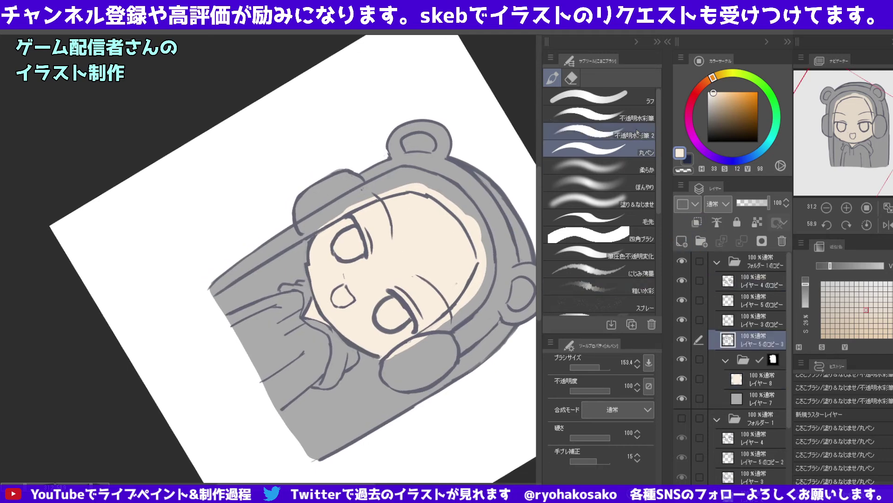
pyautogui.click(609, 95)
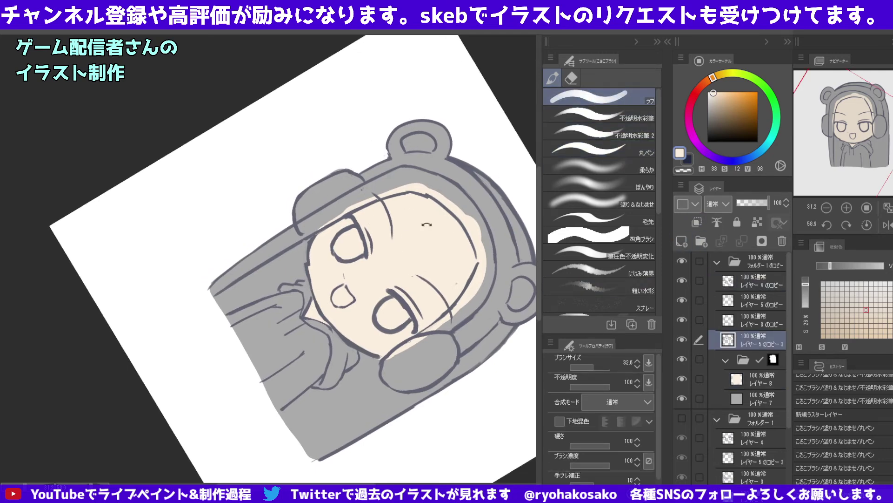
pyautogui.moveTo(427, 225)
pyautogui.mouseDown()
pyautogui.moveTo(373, 178)
pyautogui.moveTo(413, 178)
pyautogui.mouseUp()
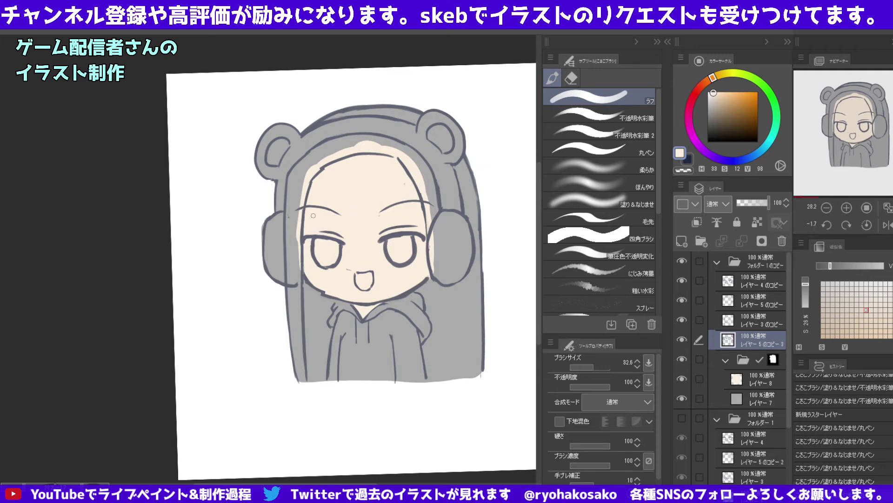
# Pick a dark grey at V 39 and reselect the skin colour layer.
pyautogui.click(709, 122)
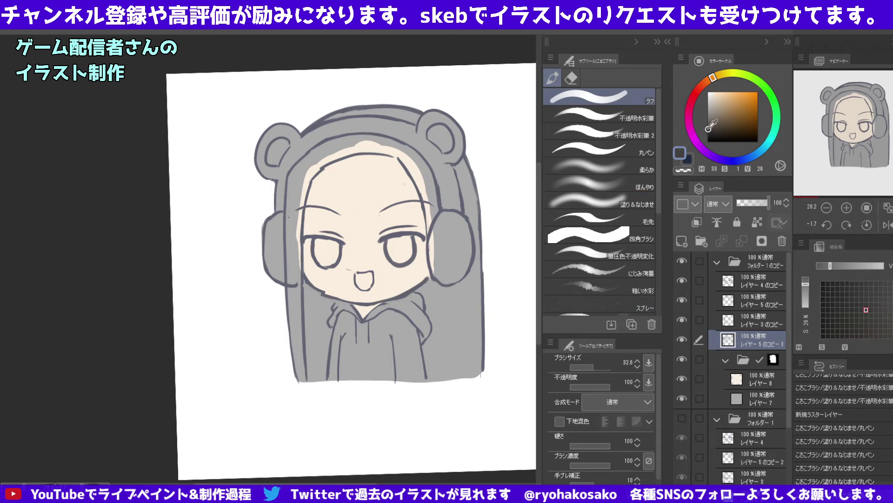
pyautogui.click(707, 120)
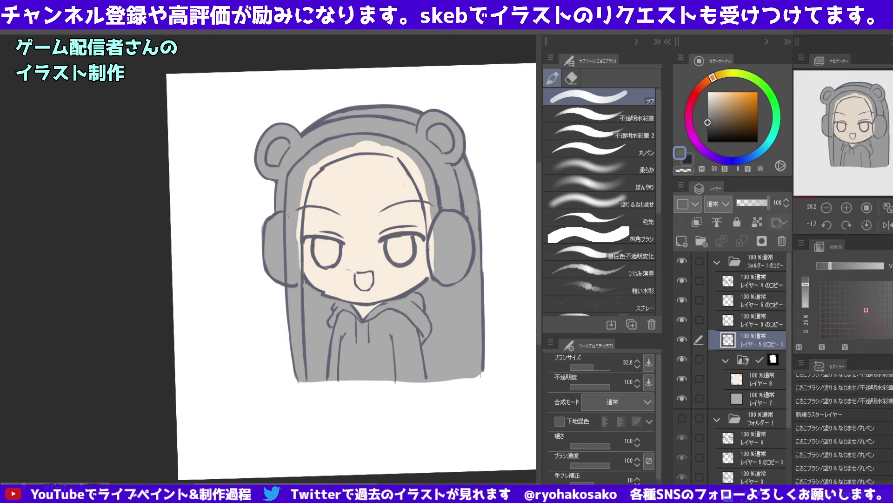
pyautogui.click(752, 383)
# On a new layer, paint the left side of the hair dark grey with a hard round brush.
pyautogui.click(681, 240)
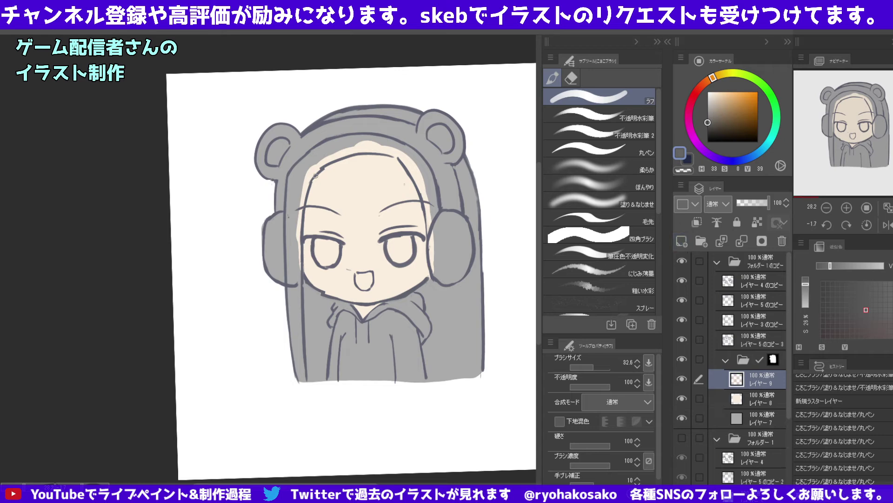
pyautogui.moveTo(298, 168); pyautogui.dragTo(301, 265)
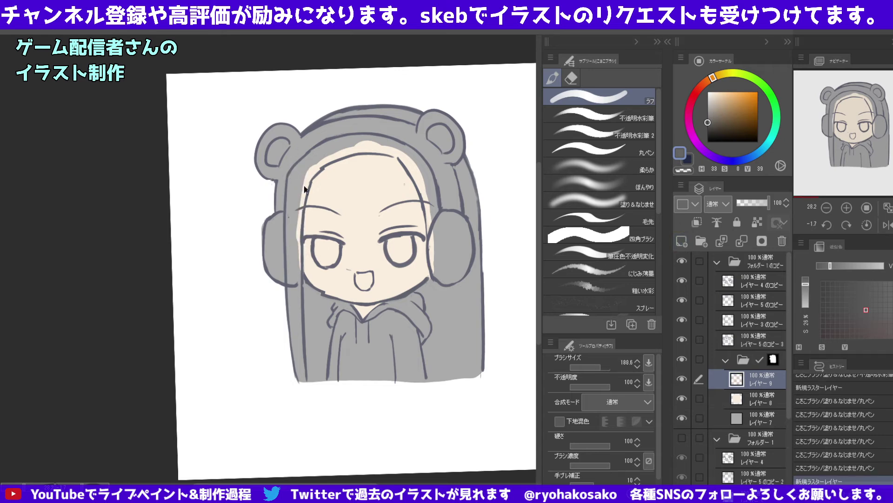
pyautogui.hotkey('ctrl', 'z')
pyautogui.click(600, 149)
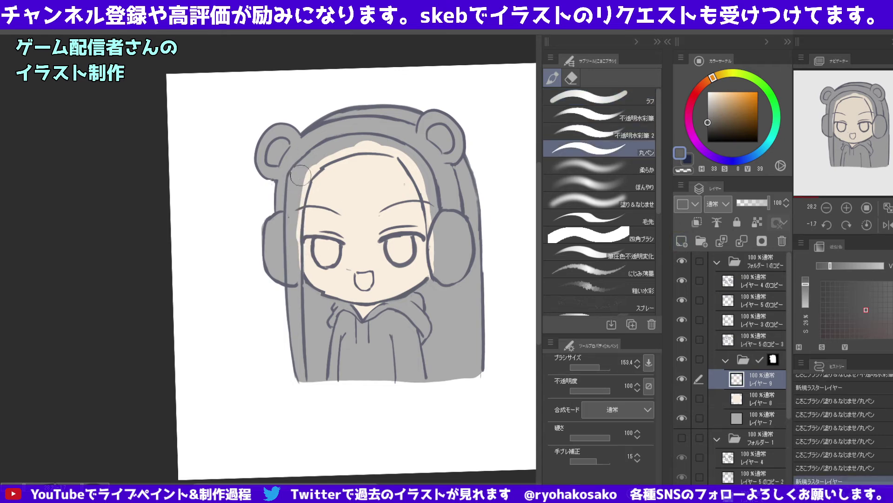
pyautogui.moveTo(298, 163); pyautogui.dragTo(298, 270)
pyautogui.hotkey('ctrl', 'z')
pyautogui.moveTo(298, 163); pyautogui.dragTo(296, 279)
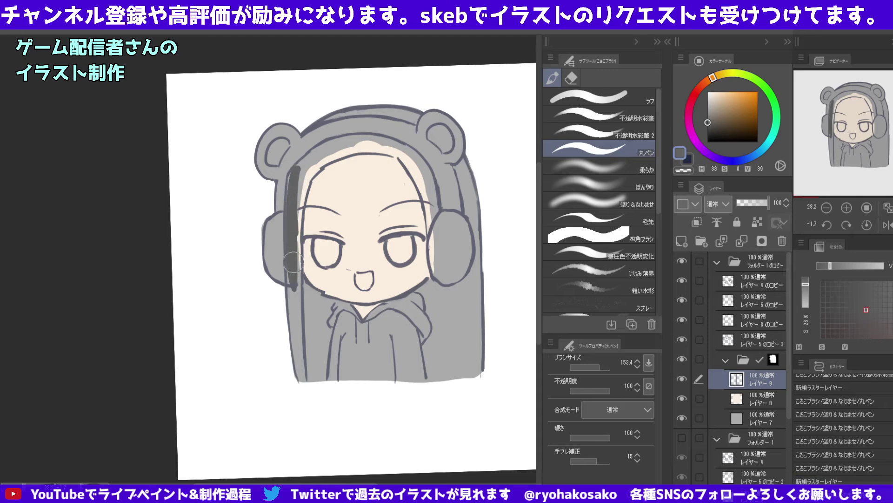
pyautogui.moveTo(296, 232); pyautogui.dragTo(300, 379)
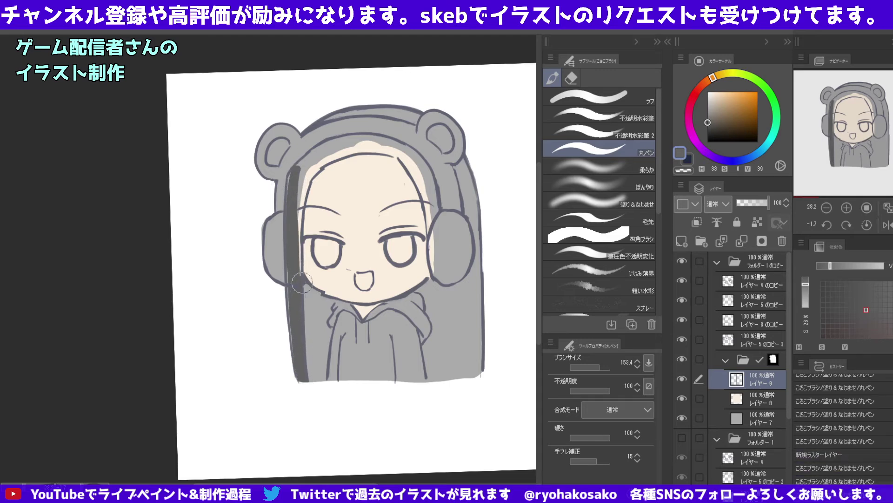
pyautogui.moveTo(301, 279)
pyautogui.mouseDown()
pyautogui.moveTo(321, 304)
pyautogui.moveTo(311, 321)
pyautogui.moveTo(322, 308)
pyautogui.moveTo(328, 319)
pyautogui.moveTo(305, 337)
pyautogui.moveTo(311, 374)
pyautogui.mouseUp()
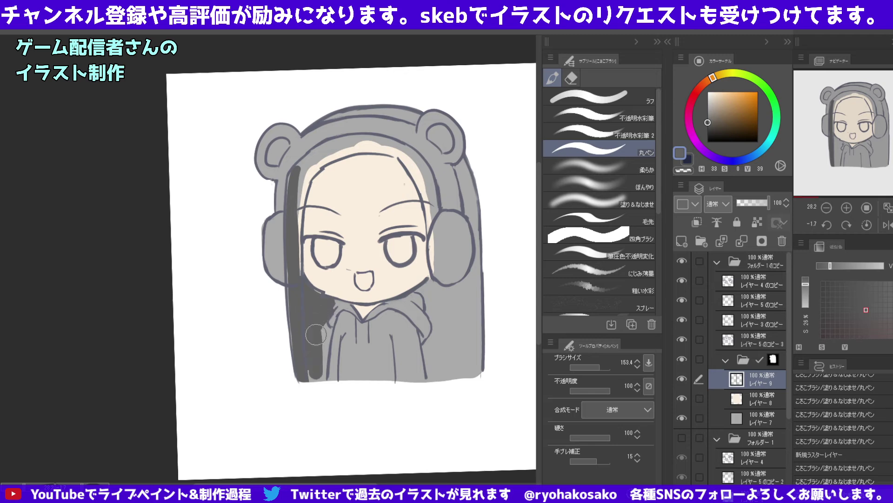
pyautogui.moveTo(326, 321)
pyautogui.mouseDown()
pyautogui.moveTo(318, 374)
pyautogui.moveTo(306, 397)
pyautogui.mouseUp()
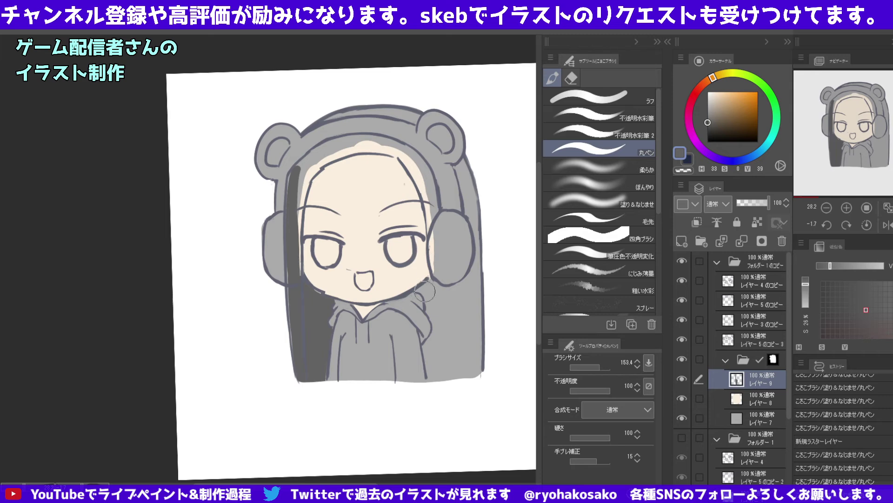
# Fill the right-side hair under the headphone dark grey, undoing a stray microphone stroke.
pyautogui.moveTo(423, 285); pyautogui.dragTo(423, 287)
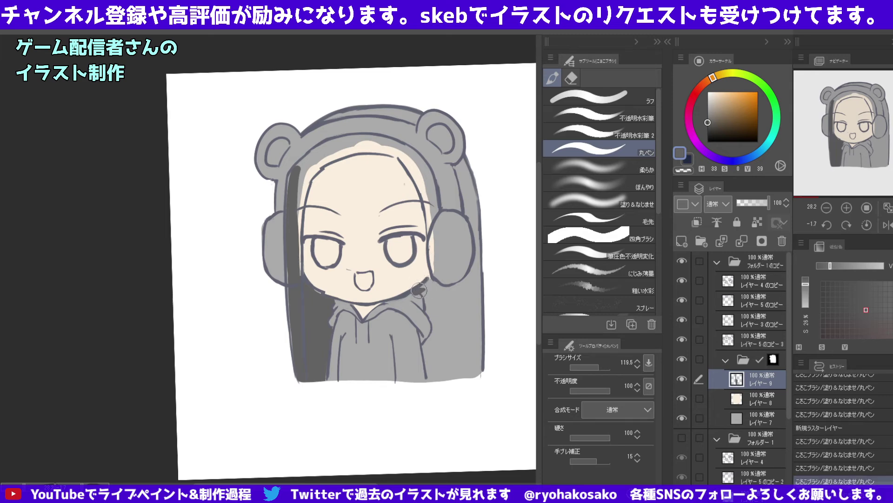
pyautogui.moveTo(426, 282)
pyautogui.mouseDown()
pyautogui.moveTo(455, 292)
pyautogui.moveTo(460, 379)
pyautogui.moveTo(458, 350)
pyautogui.mouseUp()
pyautogui.hotkey('ctrl', 'z')
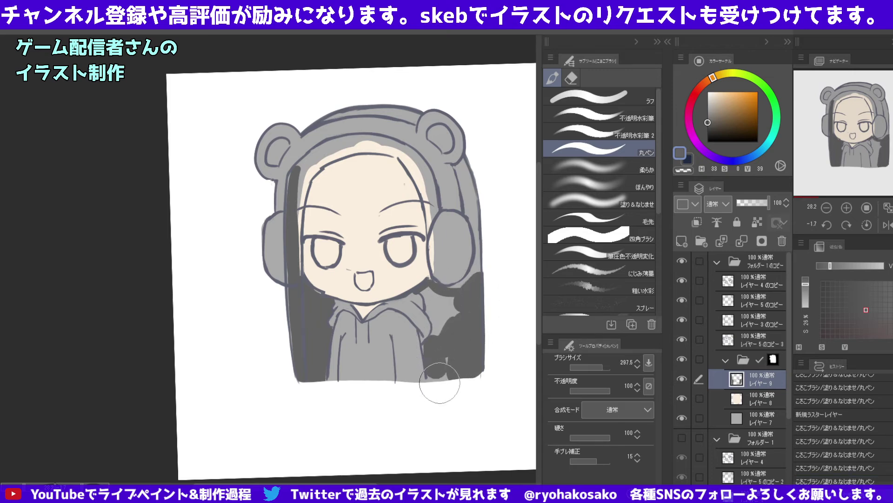
pyautogui.hotkey('ctrl', 'z')
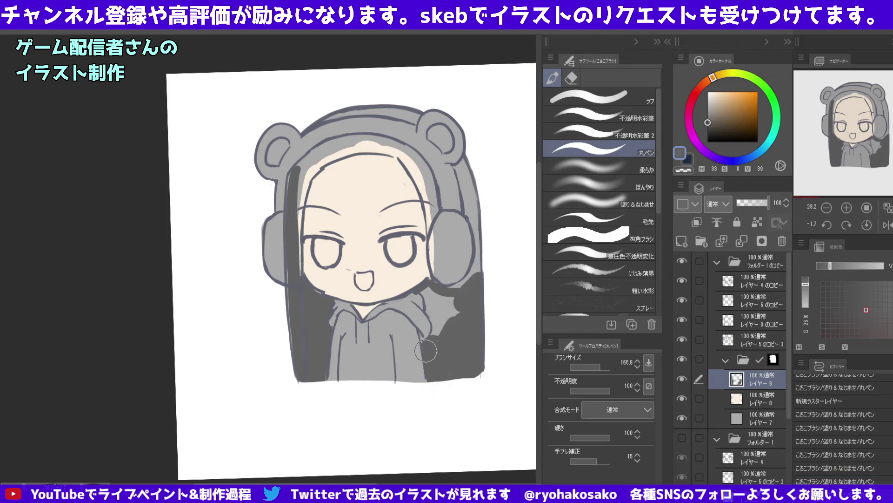
pyautogui.click(431, 338)
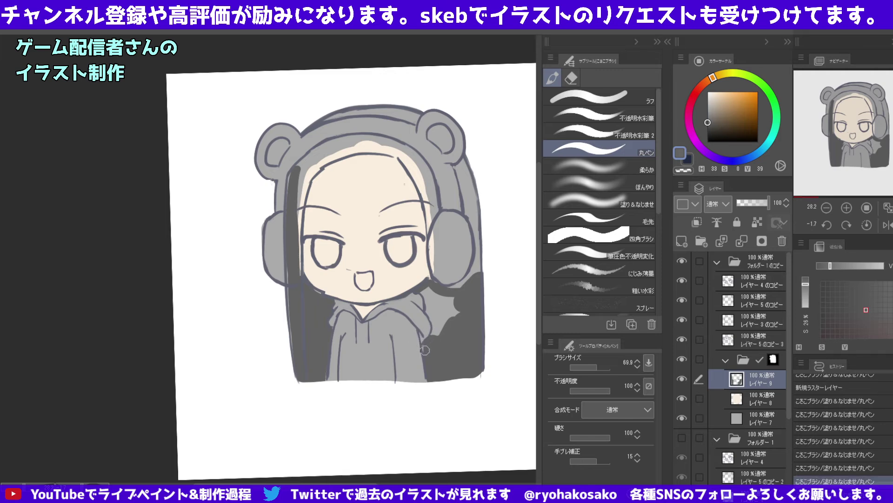
pyautogui.moveTo(424, 348)
pyautogui.mouseDown()
pyautogui.moveTo(421, 288)
pyautogui.moveTo(451, 305)
pyautogui.moveTo(438, 342)
pyautogui.mouseUp()
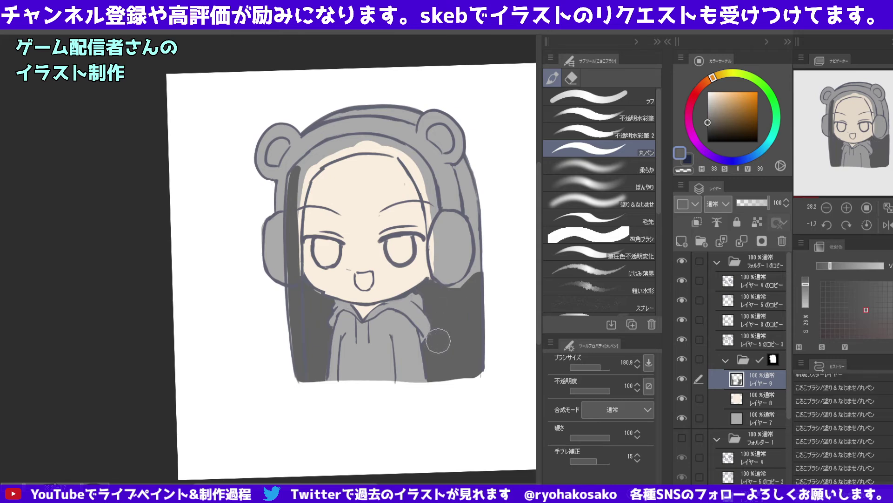
pyautogui.moveTo(461, 282)
pyautogui.mouseDown()
pyautogui.moveTo(470, 279)
pyautogui.moveTo(453, 286)
pyautogui.moveTo(474, 274)
pyautogui.moveTo(475, 186)
pyautogui.moveTo(458, 170)
pyautogui.moveTo(477, 239)
pyautogui.moveTo(466, 165)
pyautogui.moveTo(479, 239)
pyautogui.moveTo(472, 286)
pyautogui.mouseUp()
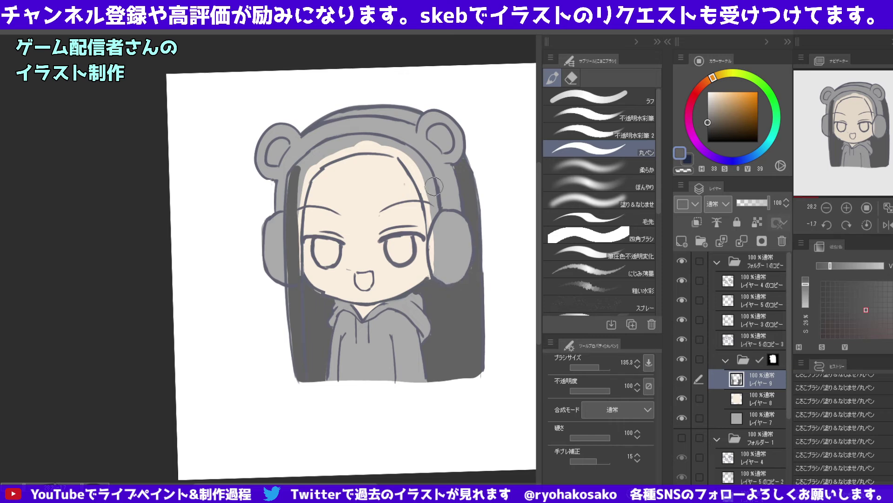
# Paint the dark hair mass along the top hairline and inside the hood.
pyautogui.moveTo(398, 153); pyautogui.dragTo(419, 173)
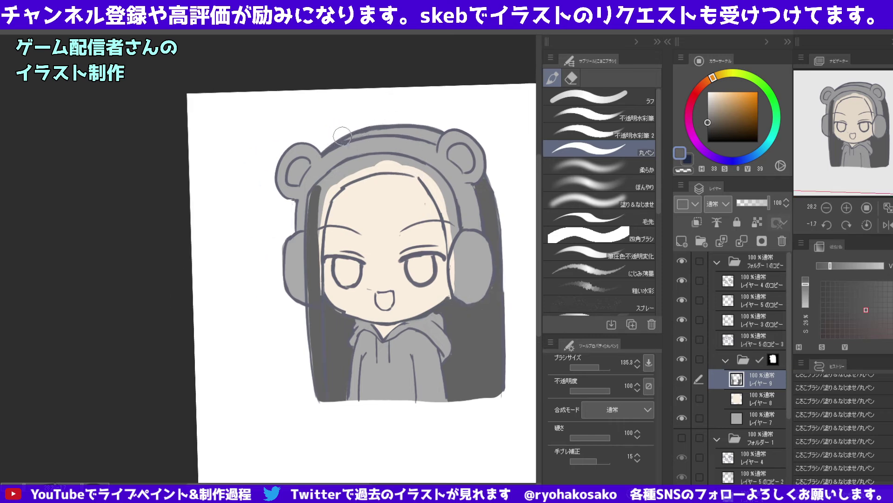
pyautogui.moveTo(354, 134)
pyautogui.mouseDown()
pyautogui.moveTo(384, 126)
pyautogui.moveTo(439, 142)
pyautogui.moveTo(410, 129)
pyautogui.mouseUp()
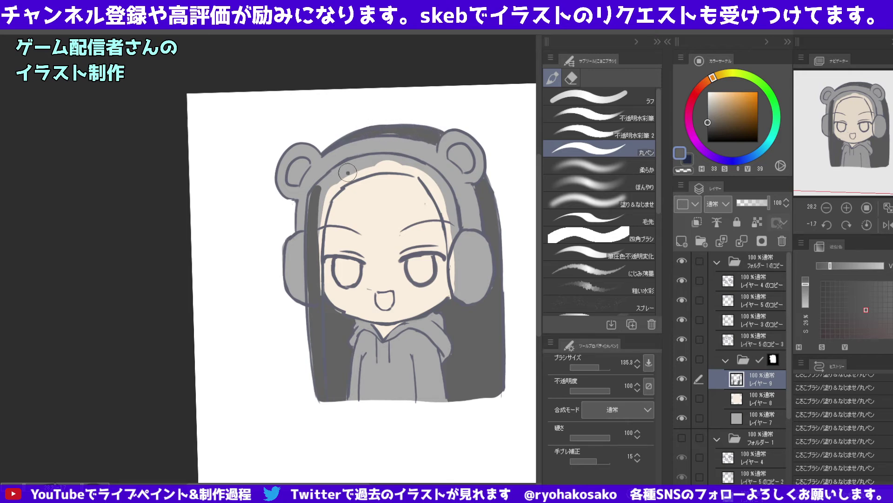
pyautogui.moveTo(349, 173)
pyautogui.mouseDown()
pyautogui.moveTo(318, 192)
pyautogui.moveTo(375, 162)
pyautogui.mouseUp()
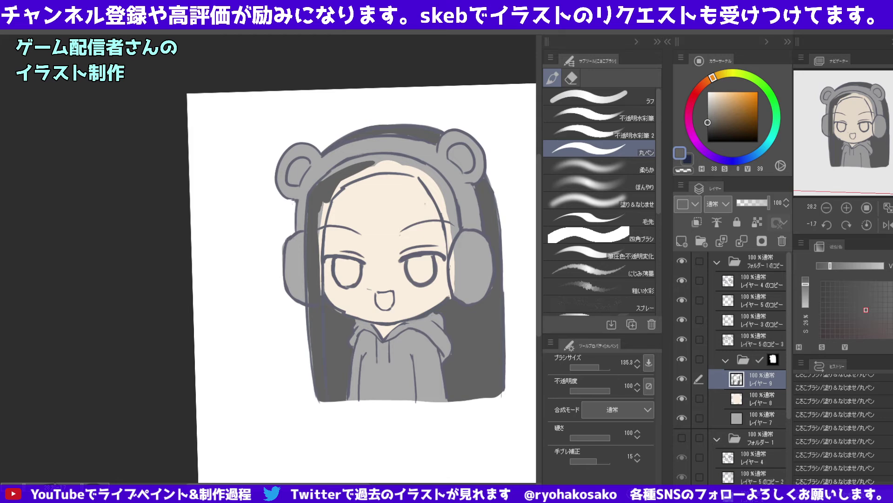
pyautogui.moveTo(342, 171)
pyautogui.mouseDown()
pyautogui.moveTo(317, 191)
pyautogui.moveTo(367, 156)
pyautogui.moveTo(321, 211)
pyautogui.mouseUp()
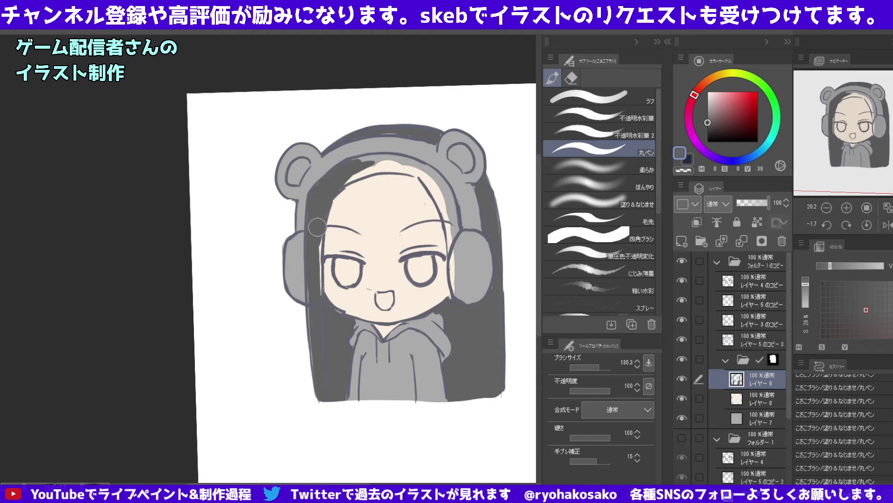
pyautogui.press('[')
pyautogui.press(']')
pyautogui.press(']')
pyautogui.press(']')
pyautogui.moveTo(346, 176)
pyautogui.mouseDown()
pyautogui.moveTo(396, 162)
pyautogui.moveTo(451, 224)
pyautogui.mouseUp()
pyautogui.press('[')
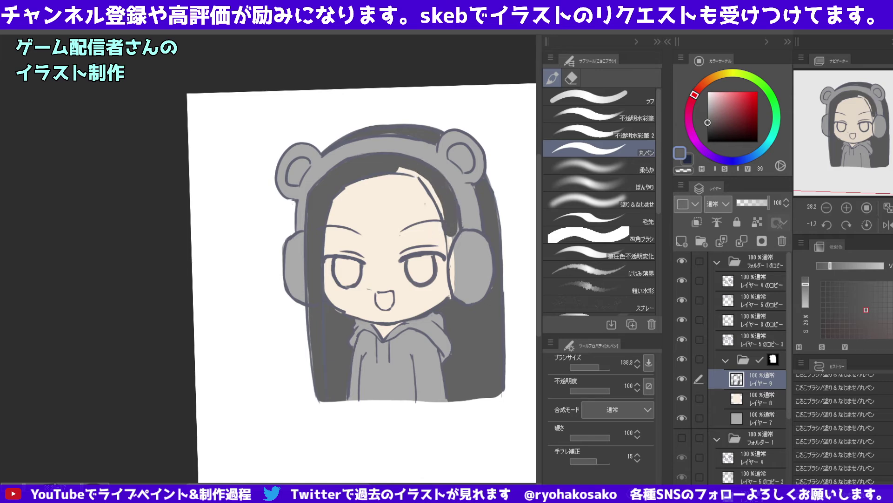
pyautogui.moveTo(448, 246); pyautogui.dragTo(445, 232)
pyautogui.press('[')
pyautogui.press('[')
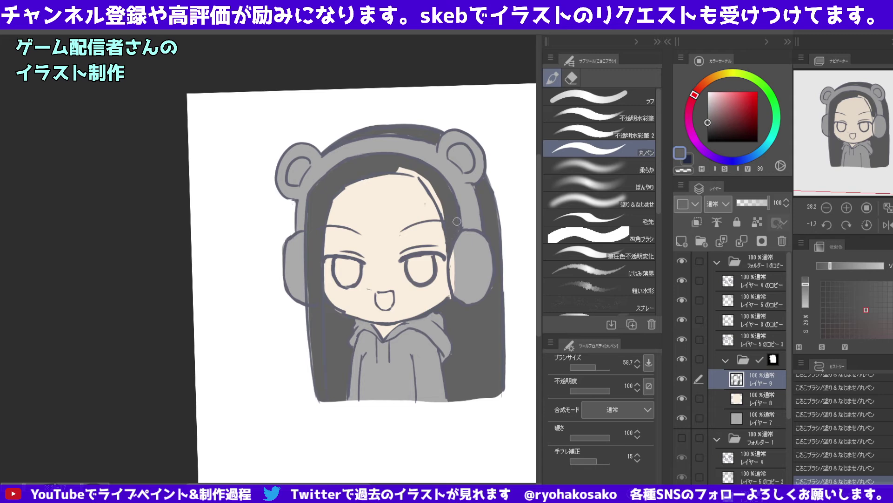
# Cover the skin patch in the top hair dark grey and undo a stray left-edge stroke.
pyautogui.click(684, 170)
pyautogui.press('c')
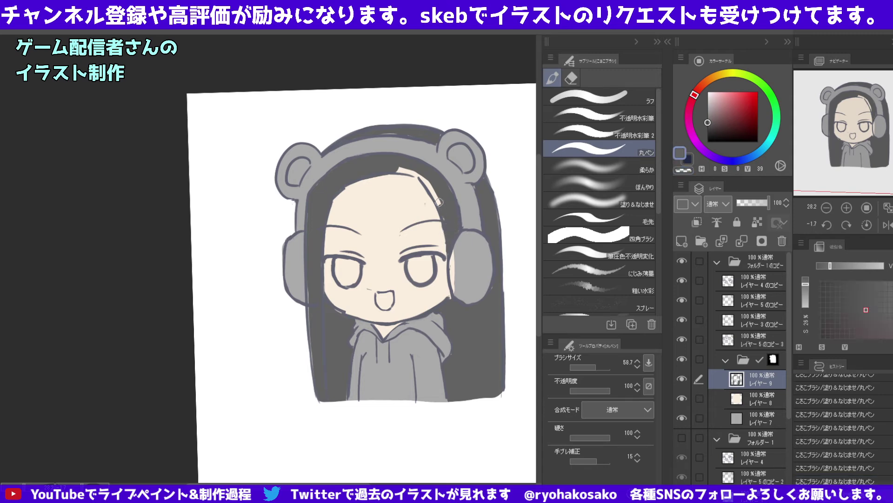
pyautogui.press(']')
pyautogui.moveTo(415, 169); pyautogui.dragTo(416, 176)
pyautogui.press('[')
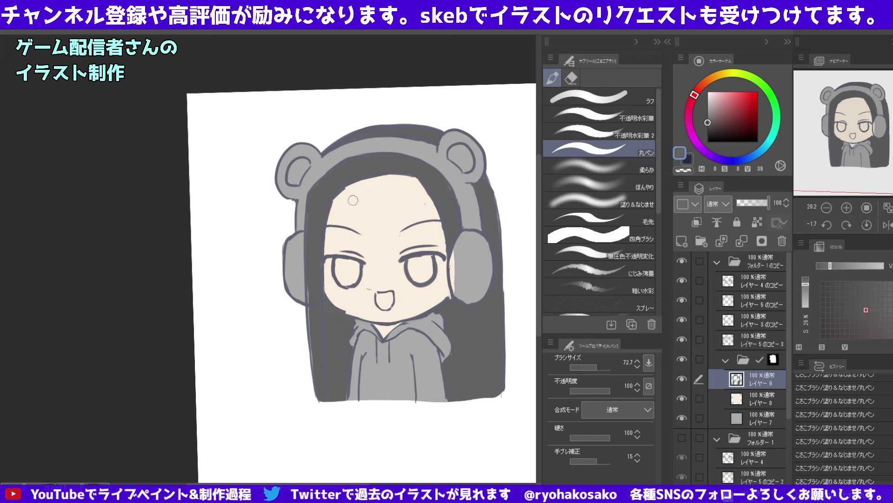
pyautogui.moveTo(312, 308); pyautogui.dragTo(318, 394)
pyautogui.hotkey('ctrl', 'z')
# Choose a near-white grey and enlarge the brush to about 167.
pyautogui.click(712, 113)
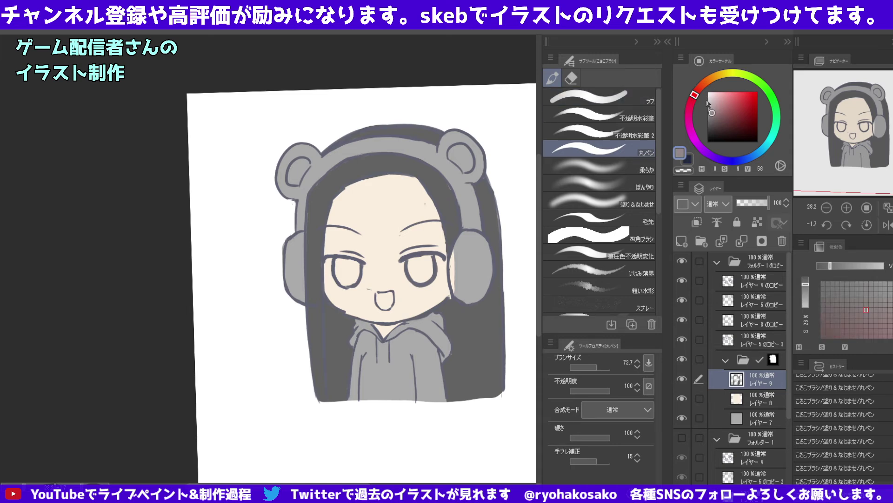
pyautogui.moveTo(708, 103); pyautogui.dragTo(707, 98)
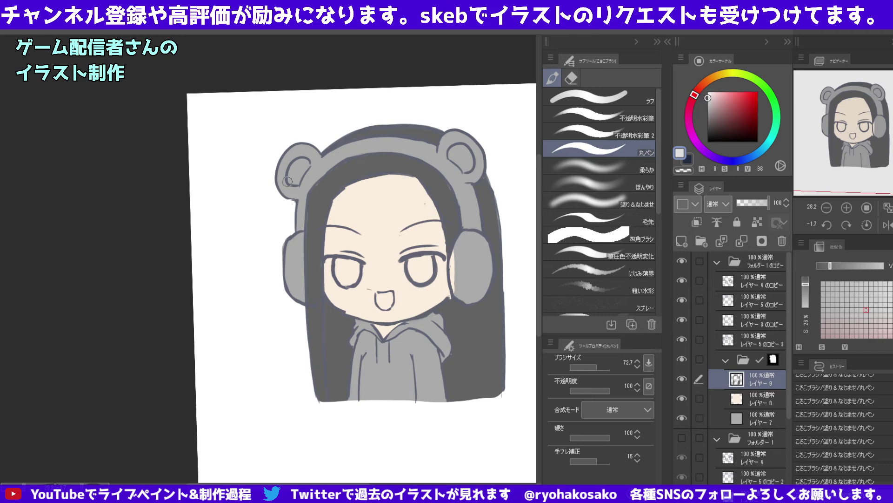
pyautogui.moveTo(288, 181); pyautogui.dragTo(370, 192)
# On a new layer, paint the bear ears, headband and both headphones near-white grey.
pyautogui.click(681, 241)
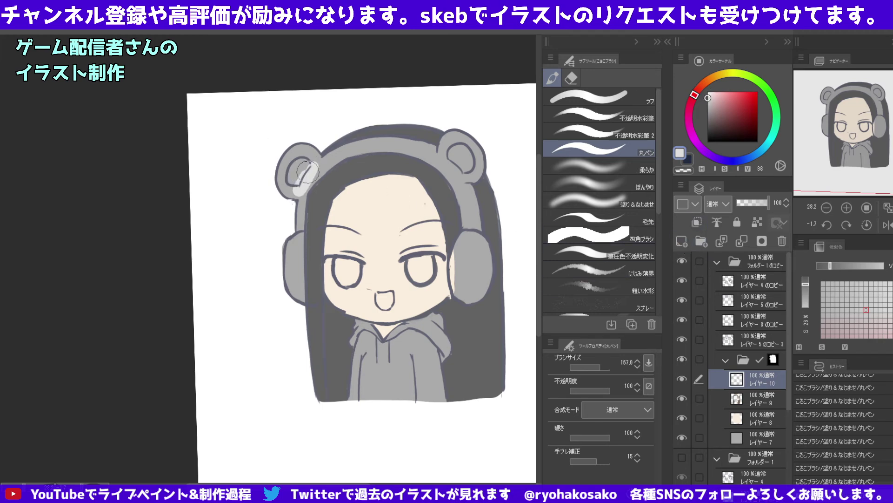
pyautogui.click(708, 97)
pyautogui.moveTo(281, 179)
pyautogui.mouseDown()
pyautogui.moveTo(298, 173)
pyautogui.moveTo(284, 188)
pyautogui.moveTo(301, 233)
pyautogui.moveTo(297, 321)
pyautogui.mouseUp()
pyautogui.moveTo(309, 184)
pyautogui.mouseDown()
pyautogui.moveTo(370, 145)
pyautogui.moveTo(395, 144)
pyautogui.mouseUp()
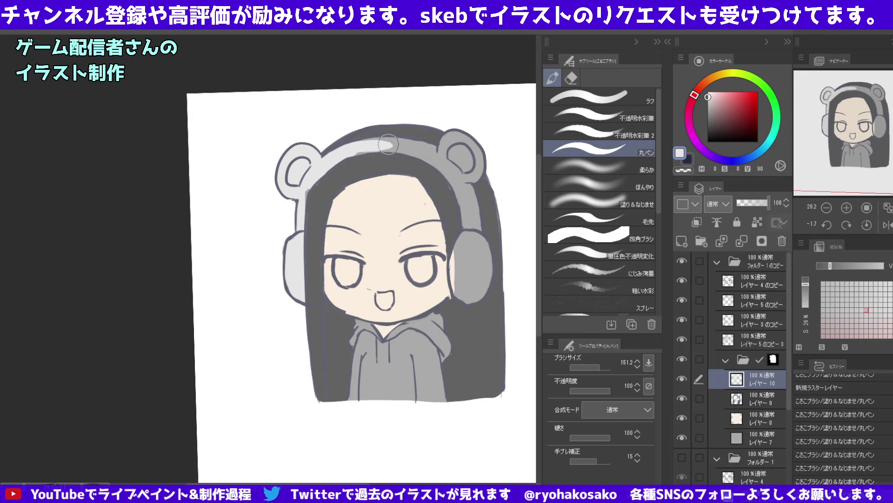
pyautogui.moveTo(342, 149)
pyautogui.mouseDown()
pyautogui.moveTo(412, 142)
pyautogui.moveTo(435, 148)
pyautogui.moveTo(452, 171)
pyautogui.moveTo(446, 148)
pyautogui.moveTo(471, 163)
pyautogui.moveTo(453, 170)
pyautogui.moveTo(432, 151)
pyautogui.moveTo(474, 209)
pyautogui.moveTo(469, 235)
pyautogui.mouseUp()
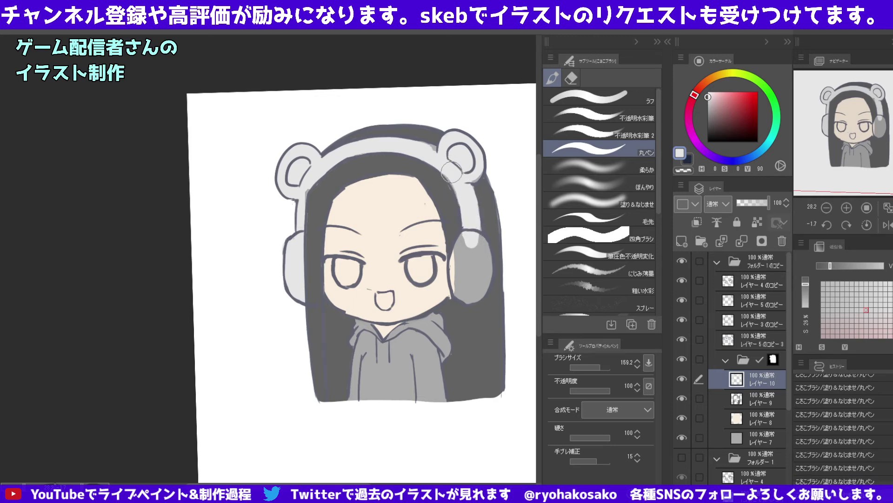
pyautogui.moveTo(446, 169); pyautogui.dragTo(422, 147)
pyautogui.moveTo(462, 255)
pyautogui.mouseDown()
pyautogui.moveTo(459, 279)
pyautogui.moveTo(474, 238)
pyautogui.moveTo(479, 279)
pyautogui.moveTo(481, 260)
pyautogui.moveTo(470, 293)
pyautogui.moveTo(479, 253)
pyautogui.mouseUp()
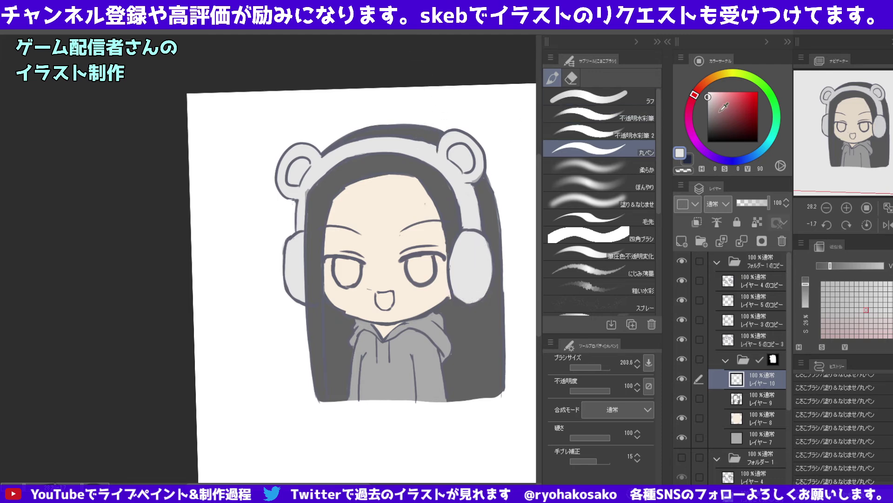
# Try a soft muted blue inside both bear ears, then repaint the right ear brighter.
pyautogui.click(741, 160)
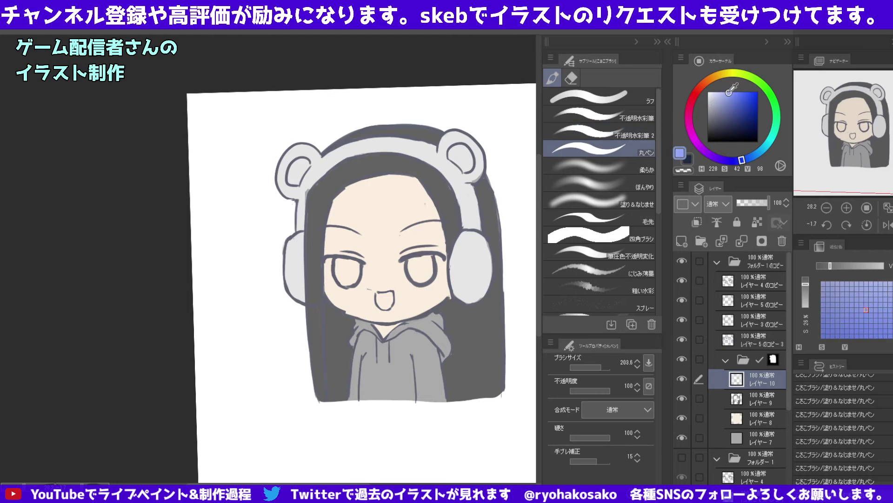
pyautogui.moveTo(732, 89); pyautogui.dragTo(727, 102)
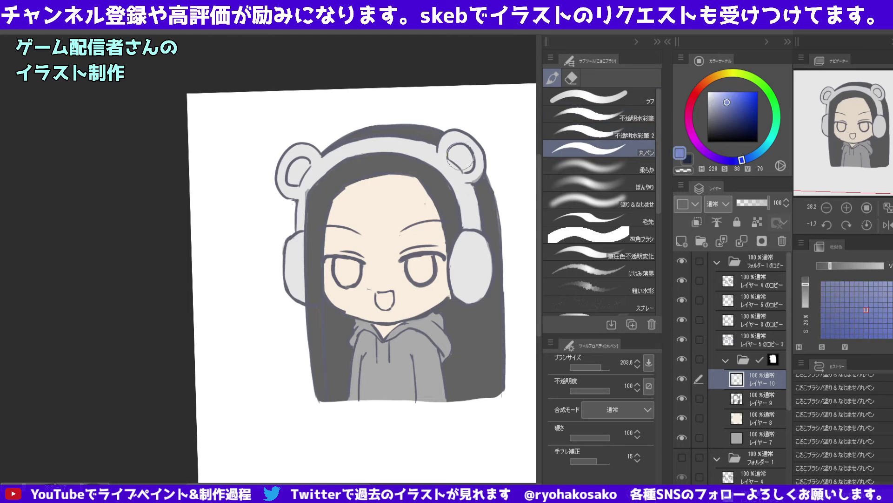
pyautogui.press('[')
pyautogui.moveTo(452, 151); pyautogui.dragTo(459, 166)
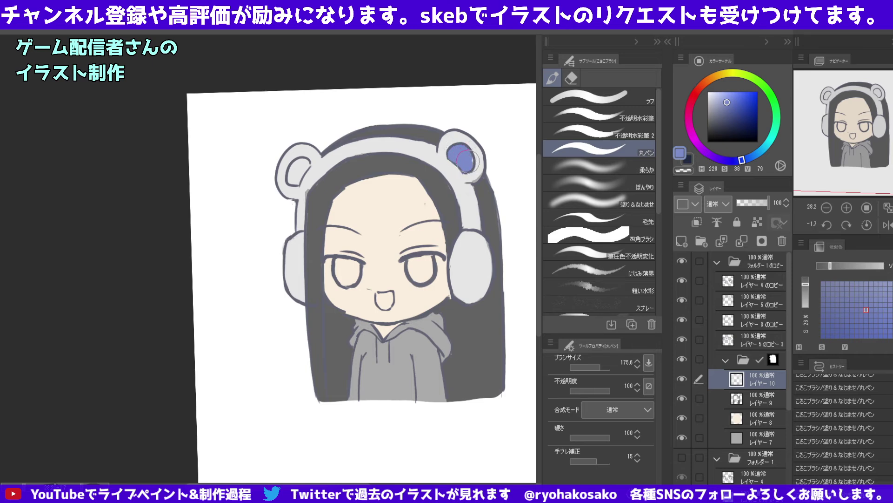
pyautogui.moveTo(299, 166)
pyautogui.mouseDown()
pyautogui.moveTo(291, 174)
pyautogui.moveTo(305, 168)
pyautogui.mouseUp()
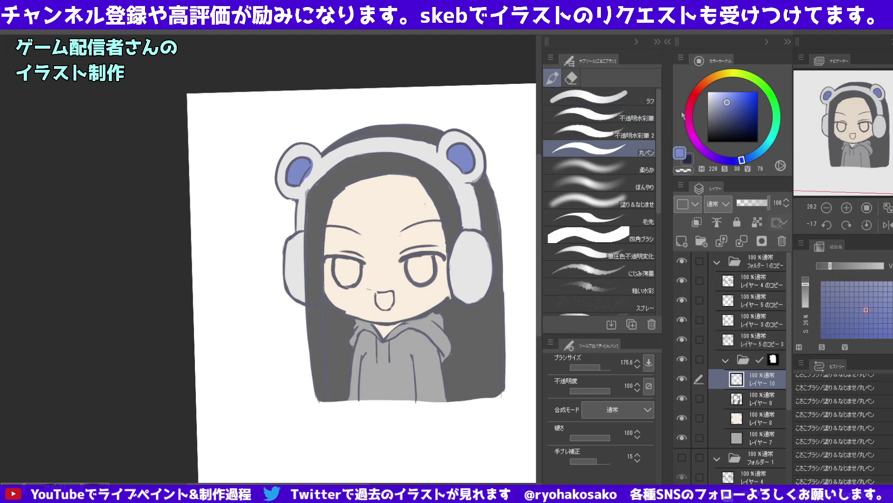
pyautogui.hotkey('ctrl', 'z')
pyautogui.click(745, 94)
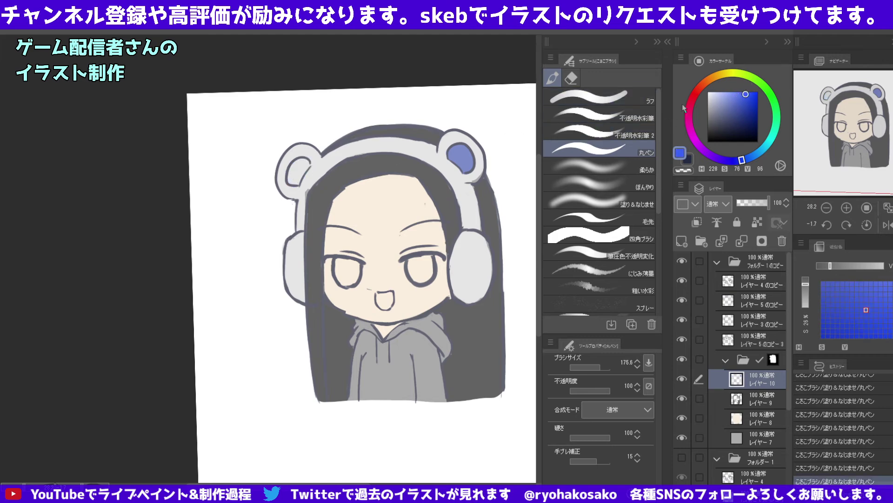
pyautogui.moveTo(454, 160); pyautogui.dragTo(462, 154)
# Tweak the blue's saturation and hue, test a brighter dab on the ear, then undo it.
pyautogui.moveTo(746, 94); pyautogui.dragTo(734, 93)
pyautogui.moveTo(741, 159); pyautogui.dragTo(746, 158)
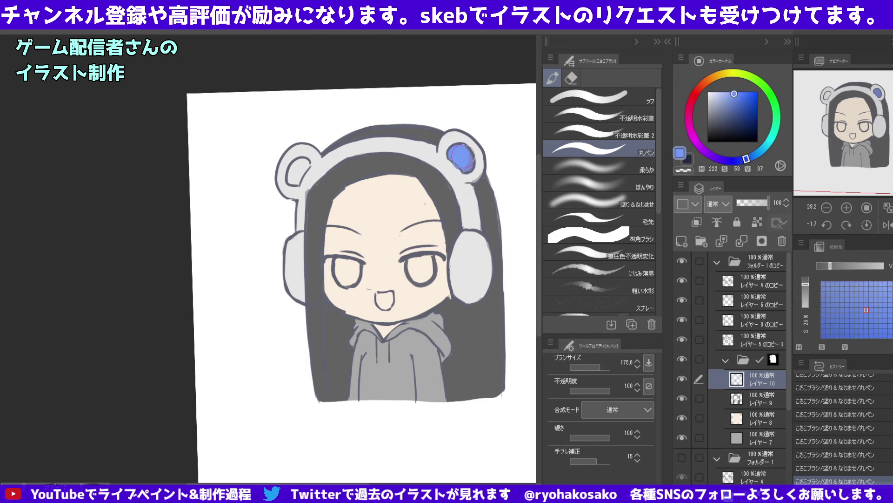
pyautogui.moveTo(734, 93); pyautogui.dragTo(747, 93)
pyautogui.moveTo(459, 155); pyautogui.dragTo(458, 159)
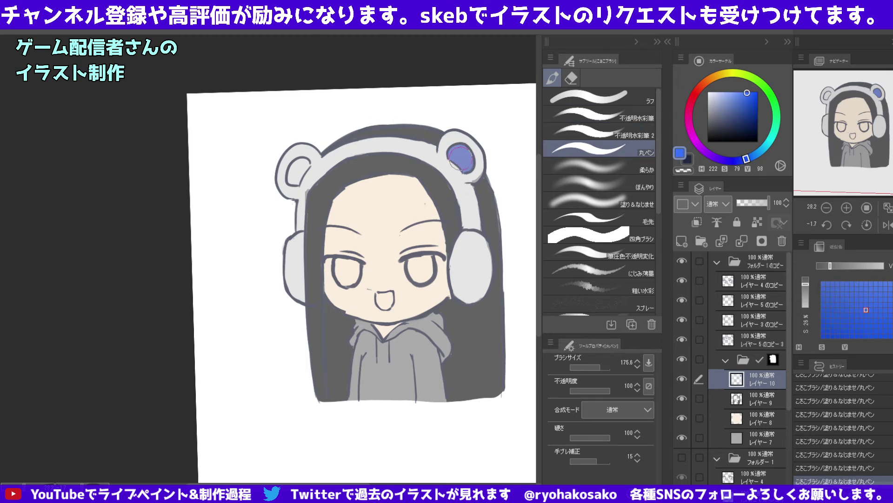
pyautogui.moveTo(746, 158); pyautogui.dragTo(755, 155)
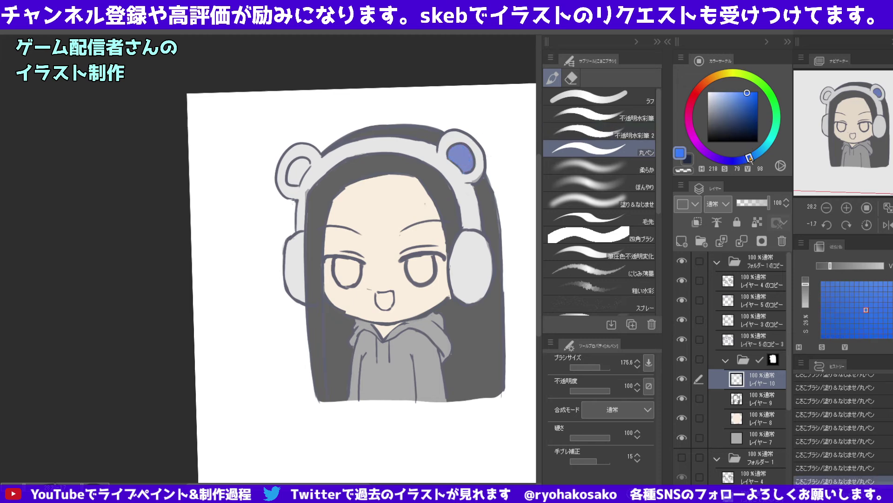
pyautogui.click(462, 155)
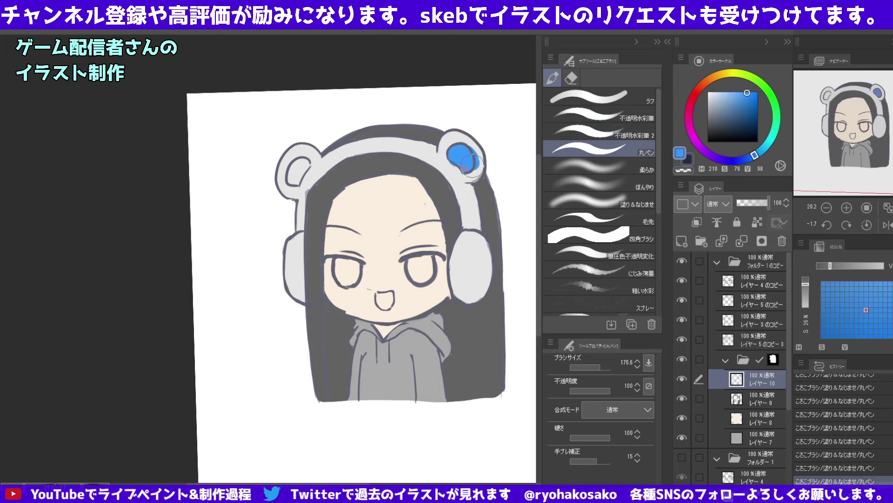
pyautogui.hotkey('ctrl', 'z')
pyautogui.hotkey('ctrl', 'z')
pyautogui.hotkey('ctrl', 'z')
pyautogui.hotkey('ctrl', 'z')
# Repaint the right inner ear light grey and add a new layer clipped to the one below.
pyautogui.keyDown('alt'); pyautogui.click(442, 156); pyautogui.keyUp('alt')
pyautogui.moveTo(470, 147); pyautogui.dragTo(472, 161)
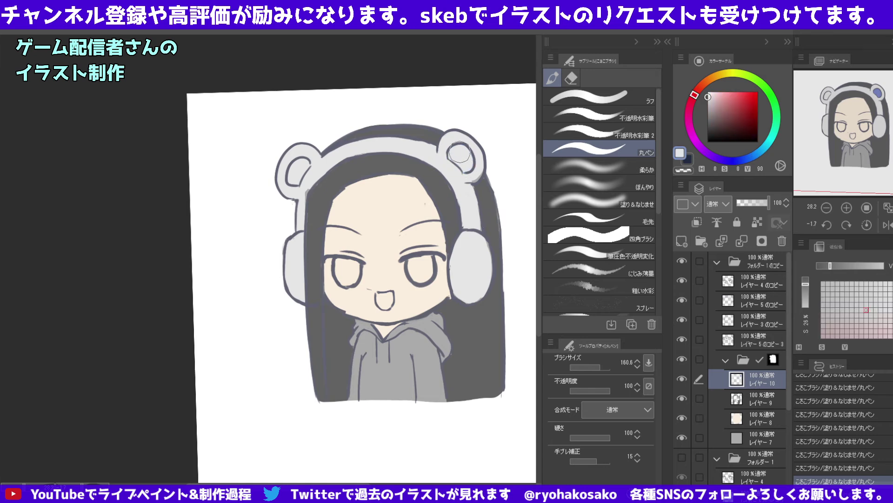
pyautogui.click(681, 240)
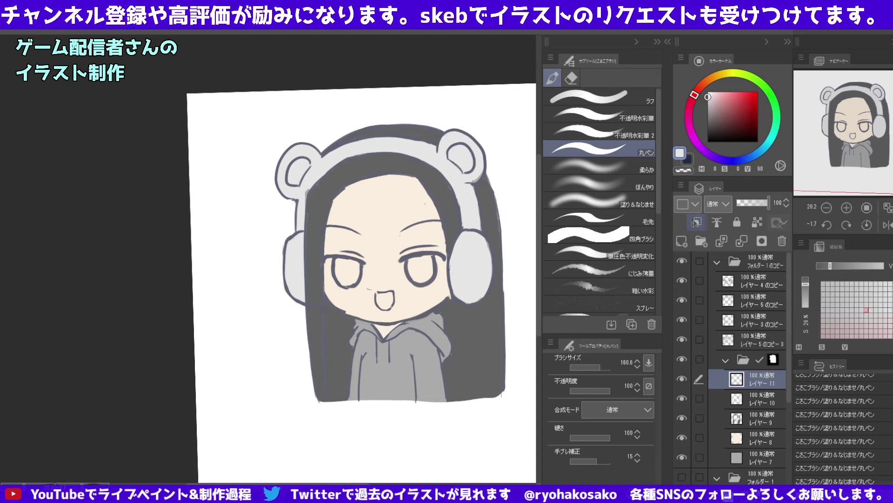
pyautogui.click(696, 222)
# Paint both bear ears' inner circles bright blue.
pyautogui.click(747, 159)
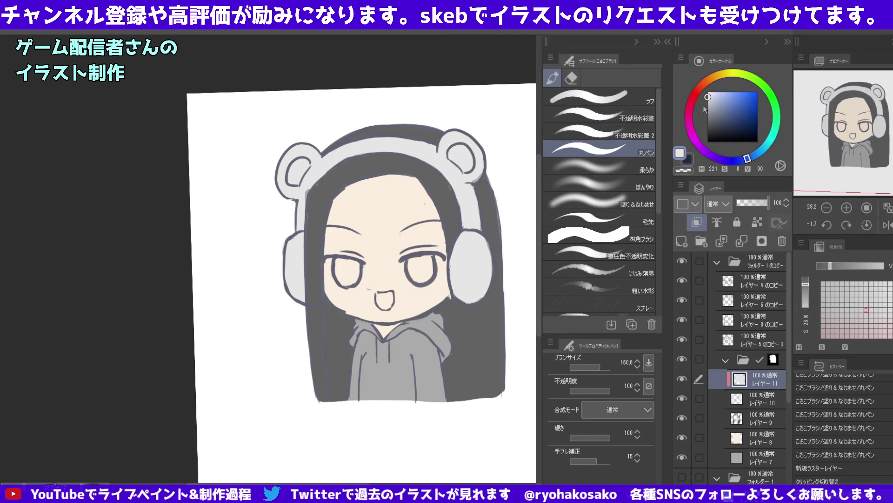
pyautogui.click(743, 92)
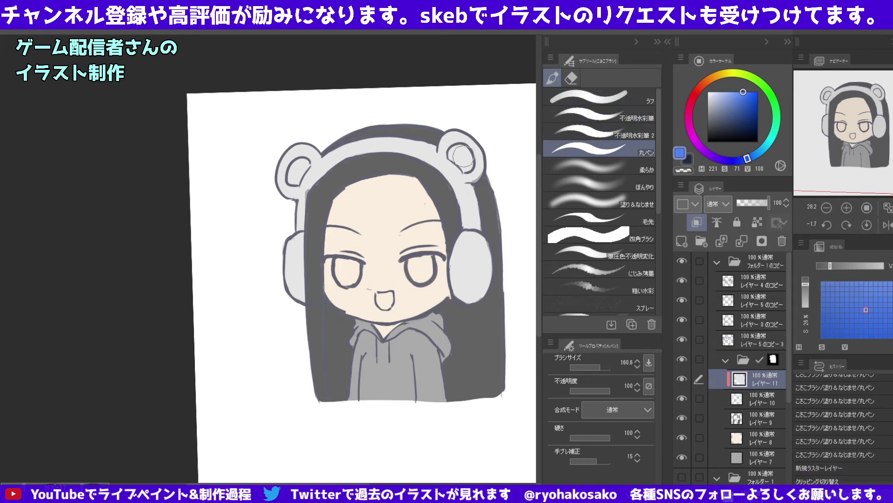
pyautogui.moveTo(450, 151); pyautogui.dragTo(467, 160)
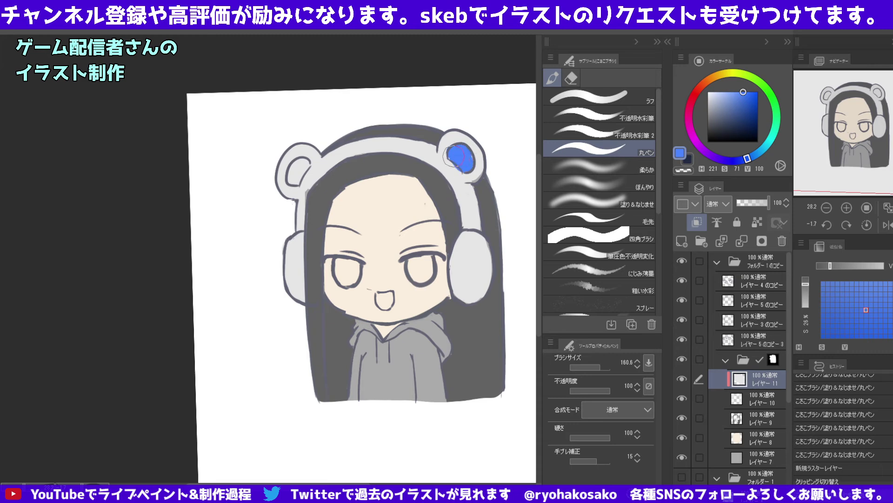
pyautogui.moveTo(465, 160)
pyautogui.mouseDown()
pyautogui.moveTo(455, 168)
pyautogui.moveTo(463, 168)
pyautogui.mouseUp()
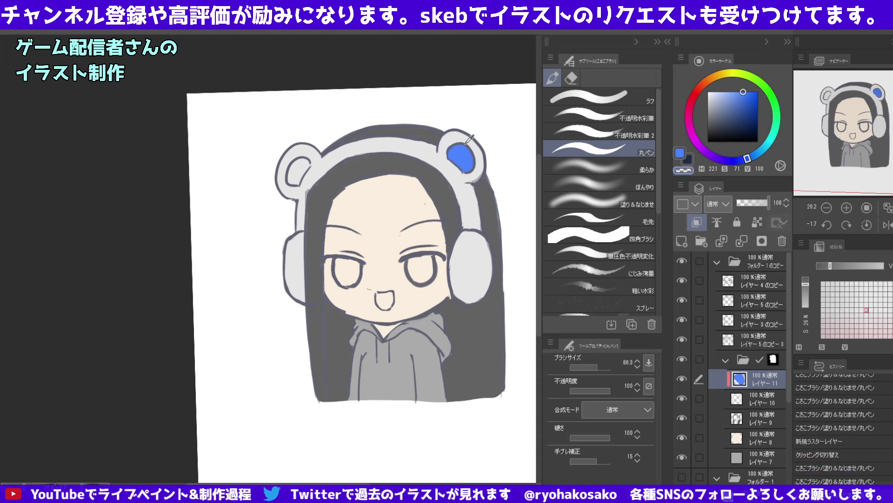
pyautogui.moveTo(300, 169); pyautogui.dragTo(297, 169)
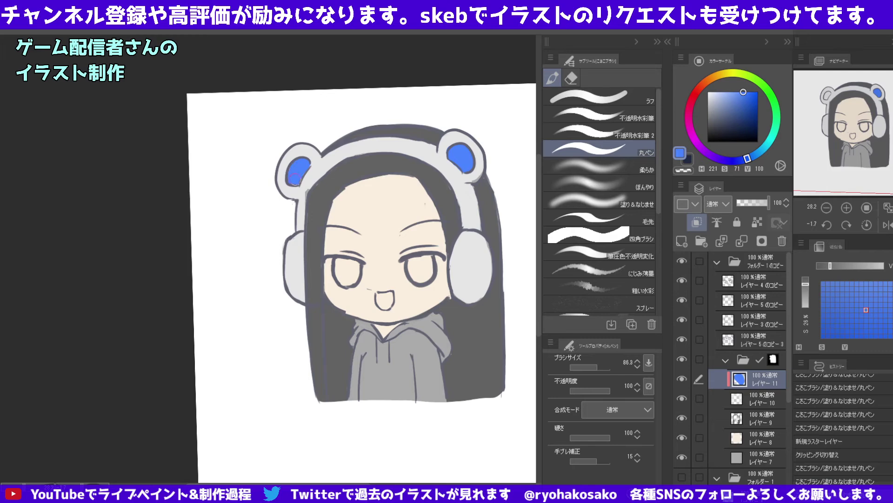
# Level the canvas rotation and add a new layer above the hoodie's grey レイヤー 7.
pyautogui.scroll(-5, 316, 119)
pyautogui.scroll(1, 345, 158)
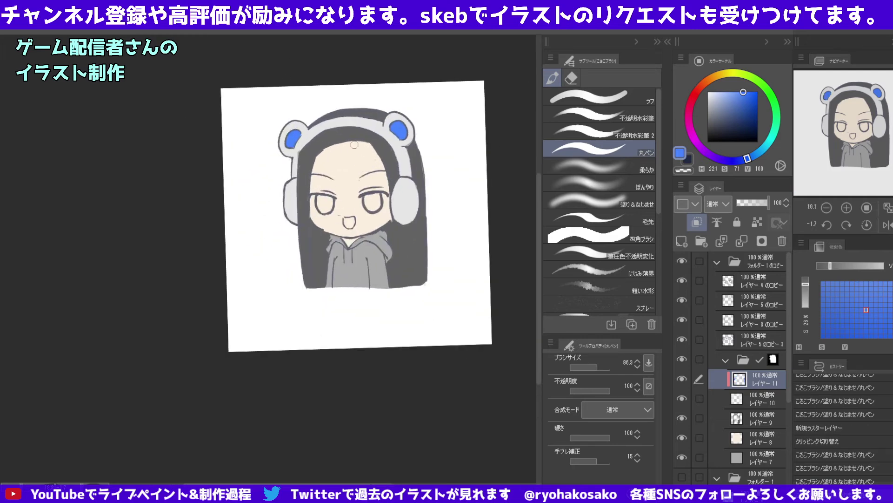
pyautogui.scroll(1, 354, 145)
pyautogui.scroll(1, 367, 163)
pyautogui.scroll(1, 395, 196)
pyautogui.scroll(1, 413, 214)
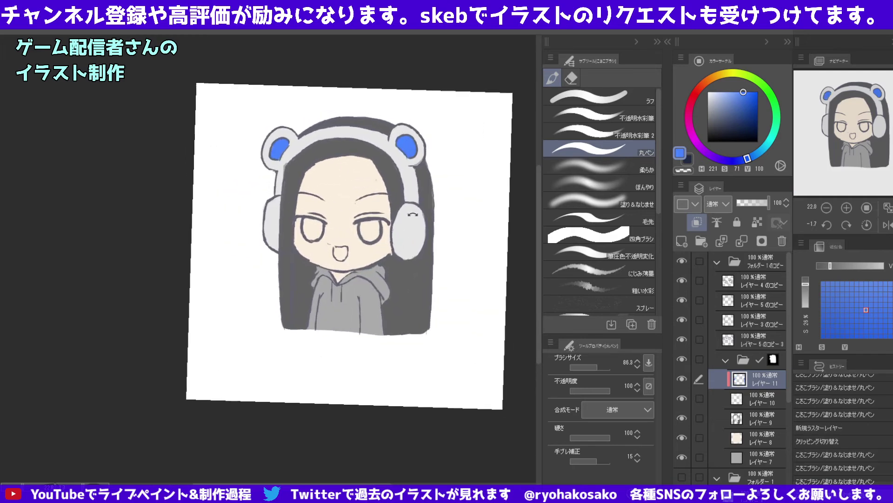
pyautogui.moveTo(413, 215); pyautogui.dragTo(410, 211)
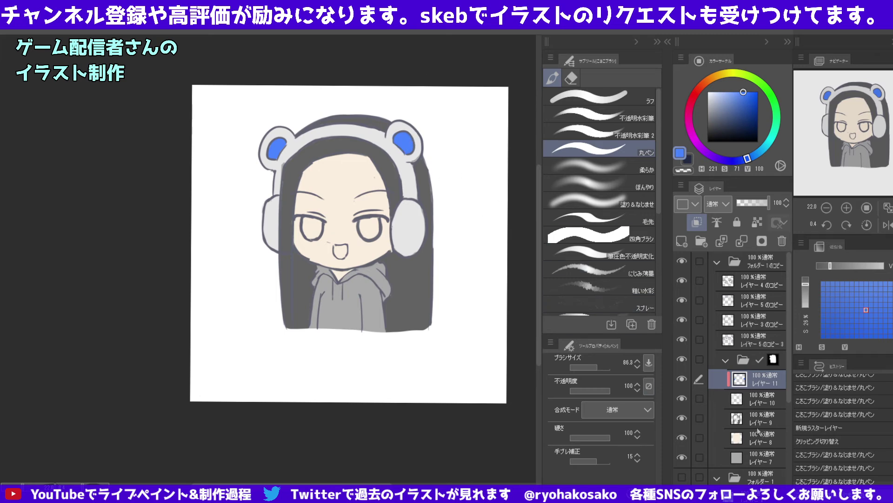
pyautogui.click(753, 440)
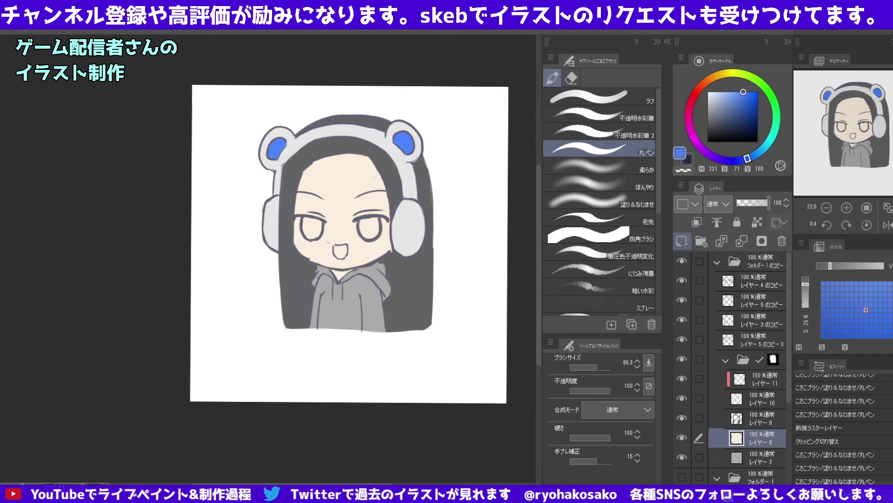
pyautogui.click(755, 456)
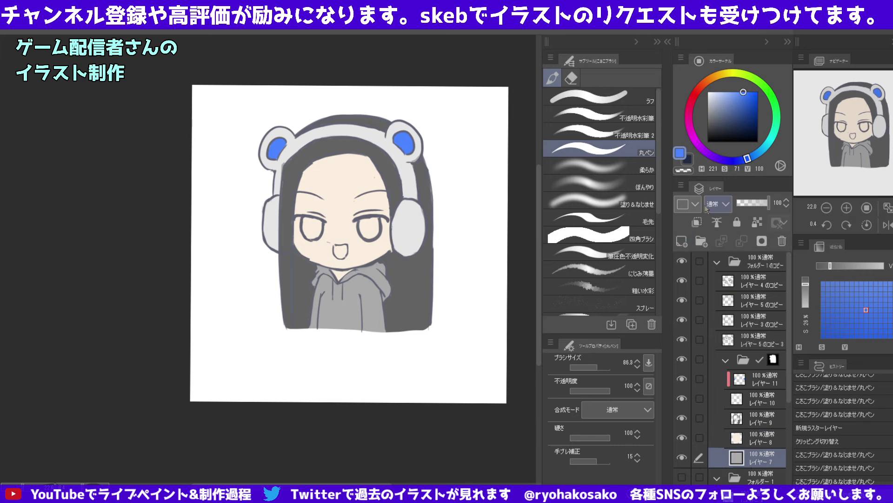
pyautogui.click(681, 240)
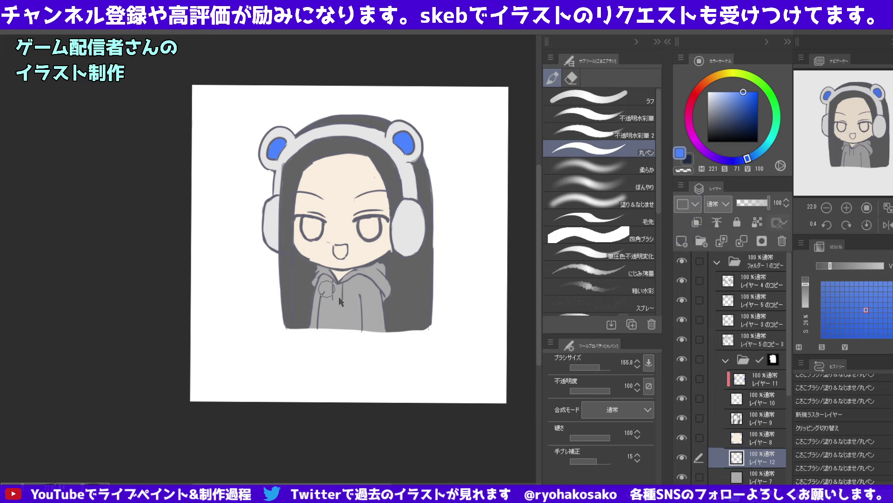
# Paint the hoodie blue, adding darker and lighter blue shading variations.
pyautogui.moveTo(329, 279)
pyautogui.mouseDown()
pyautogui.moveTo(321, 275)
pyautogui.moveTo(336, 300)
pyautogui.moveTo(311, 326)
pyautogui.moveTo(342, 324)
pyautogui.moveTo(363, 280)
pyautogui.moveTo(377, 321)
pyautogui.mouseUp()
pyautogui.moveTo(368, 261)
pyautogui.mouseDown()
pyautogui.moveTo(384, 321)
pyautogui.moveTo(372, 333)
pyautogui.mouseUp()
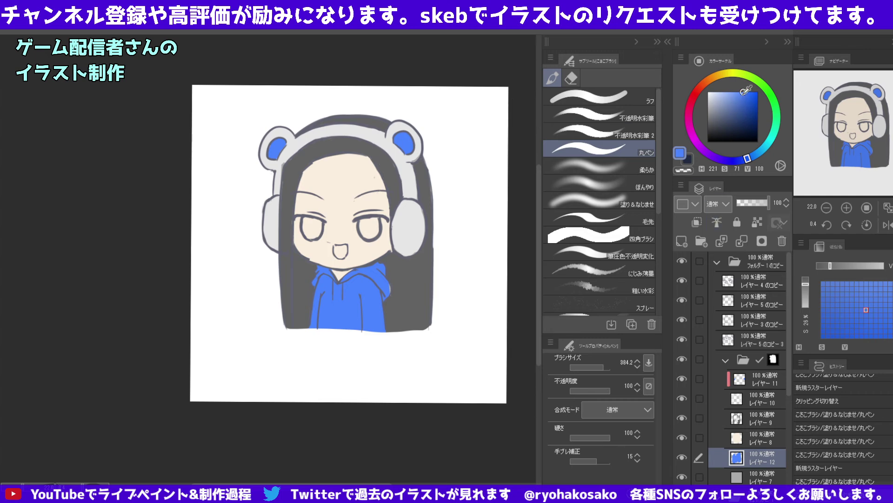
pyautogui.moveTo(746, 89); pyautogui.dragTo(741, 101)
pyautogui.moveTo(335, 293)
pyautogui.mouseDown()
pyautogui.moveTo(327, 331)
pyautogui.moveTo(373, 298)
pyautogui.mouseUp()
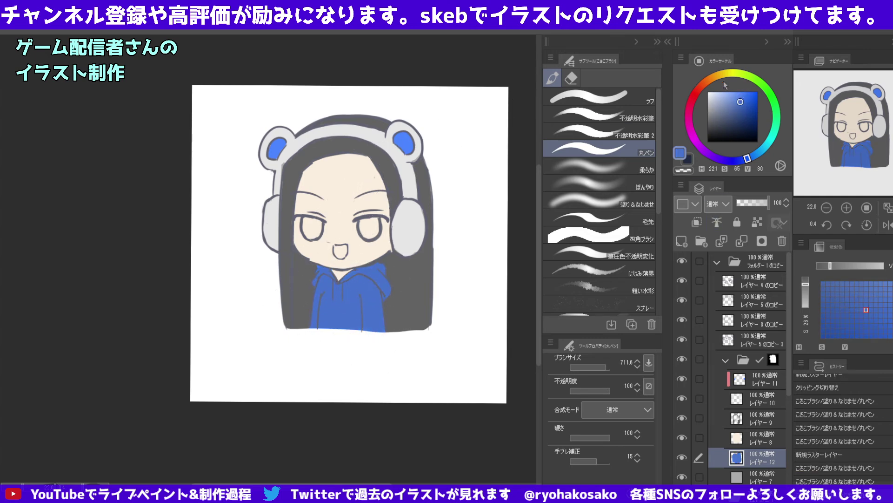
pyautogui.click(748, 100)
pyautogui.moveTo(339, 309)
pyautogui.mouseDown()
pyautogui.moveTo(376, 327)
pyautogui.moveTo(354, 279)
pyautogui.moveTo(382, 270)
pyautogui.moveTo(347, 299)
pyautogui.moveTo(386, 297)
pyautogui.mouseUp()
pyautogui.click(735, 103)
pyautogui.scroll(-2, 385, 205)
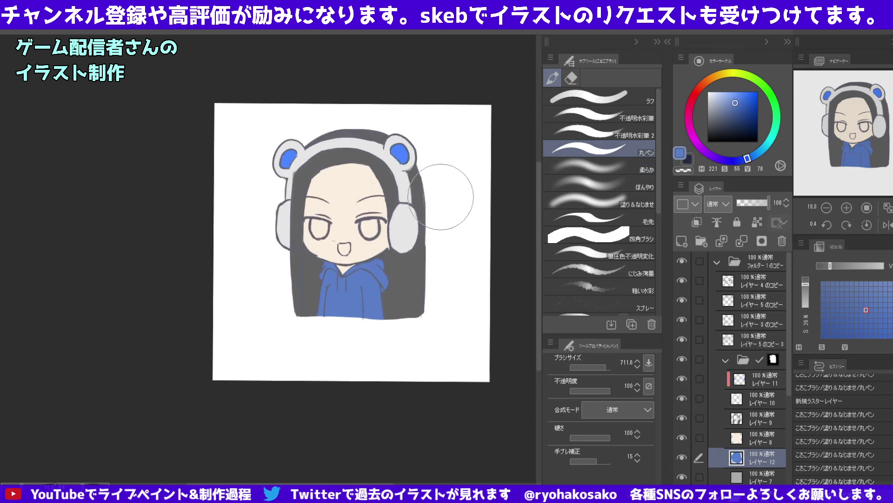
pyautogui.moveTo(736, 100); pyautogui.dragTo(751, 102)
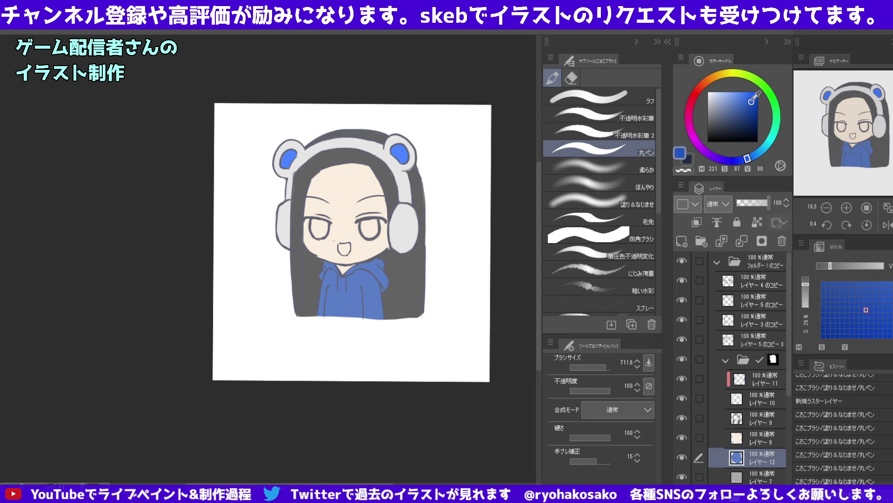
# Add a new raster layer above レイヤー 8 and zoom in on the face.
pyautogui.click(747, 420)
pyautogui.click(751, 400)
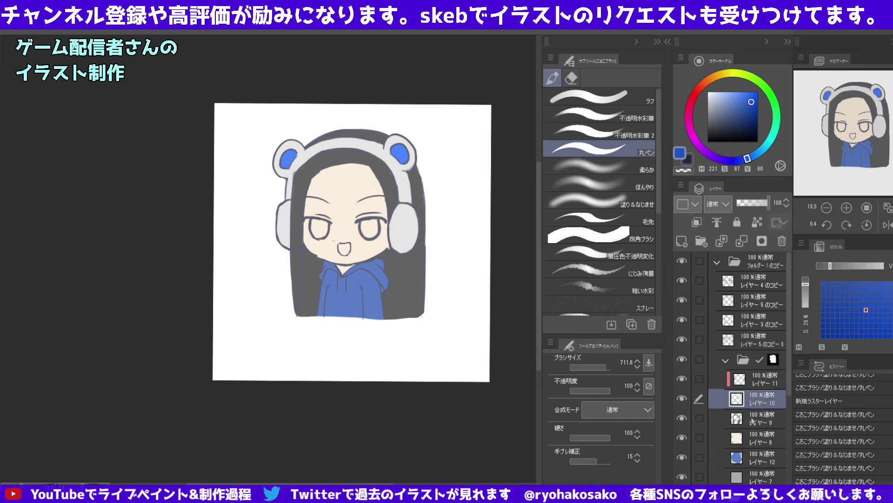
pyautogui.click(752, 421)
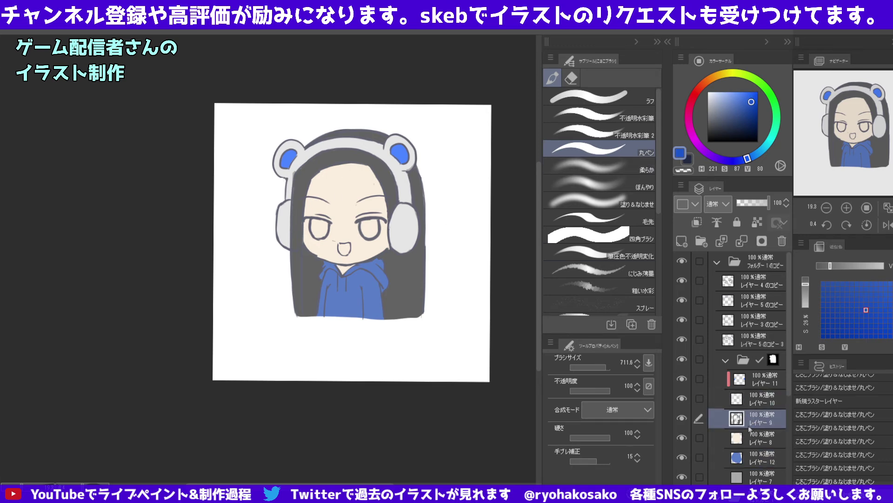
pyautogui.click(753, 438)
pyautogui.click(682, 240)
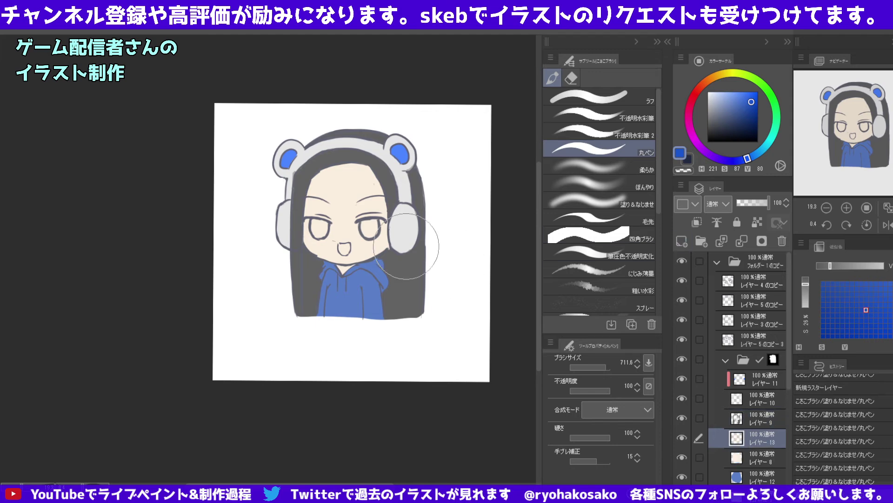
pyautogui.scroll(3, 317, 216)
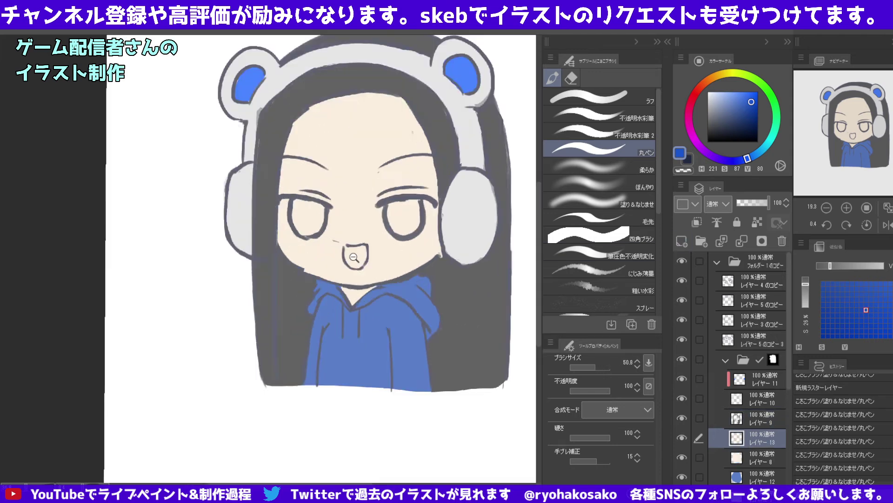
# Paint both eye whites pure white, then add a clipped layer above.
pyautogui.moveTo(293, 205)
pyautogui.mouseDown()
pyautogui.moveTo(300, 222)
pyautogui.moveTo(293, 204)
pyautogui.mouseUp()
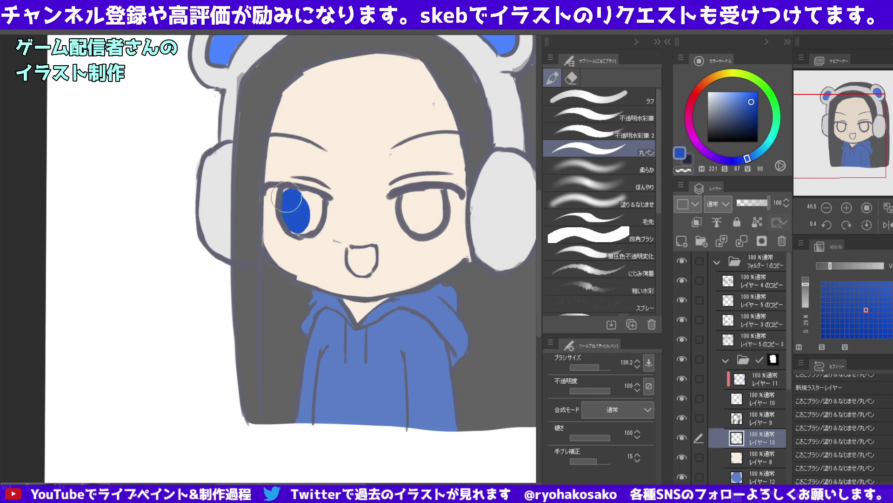
pyautogui.hotkey('ctrl', 'z')
pyautogui.hotkey('ctrl', 'z')
pyautogui.hotkey('ctrl', 'z')
pyautogui.moveTo(735, 103); pyautogui.dragTo(709, 97)
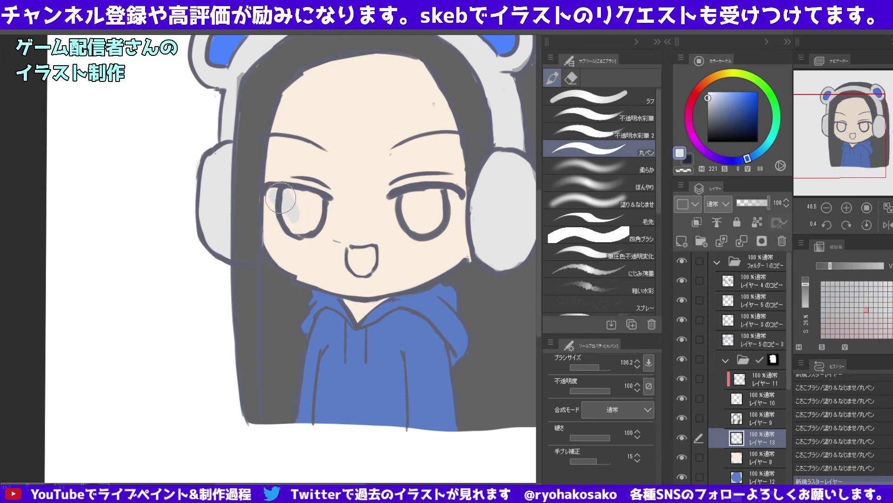
pyautogui.click(708, 91)
pyautogui.moveTo(291, 194)
pyautogui.mouseDown()
pyautogui.moveTo(285, 204)
pyautogui.moveTo(295, 227)
pyautogui.moveTo(310, 219)
pyautogui.moveTo(303, 196)
pyautogui.moveTo(289, 230)
pyautogui.moveTo(289, 192)
pyautogui.mouseUp()
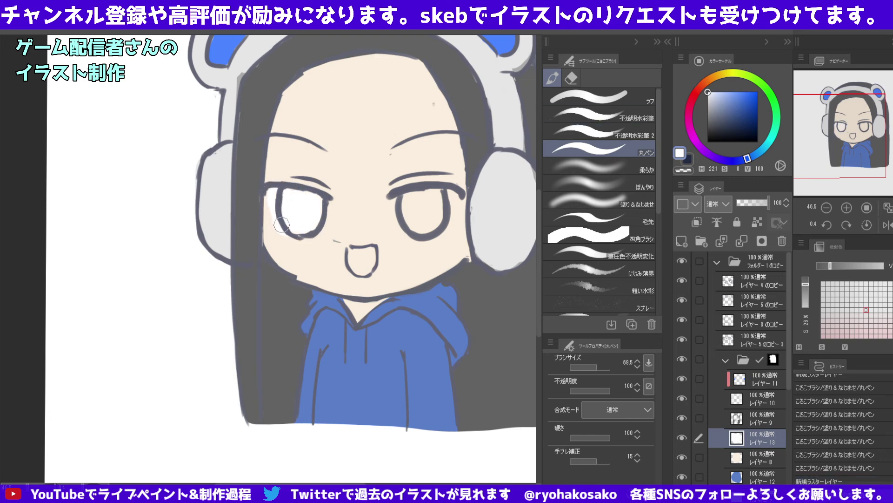
pyautogui.moveTo(282, 225)
pyautogui.mouseDown()
pyautogui.moveTo(293, 240)
pyautogui.moveTo(288, 222)
pyautogui.mouseUp()
pyautogui.press('c')
pyautogui.press('c')
pyautogui.moveTo(405, 199); pyautogui.dragTo(447, 212)
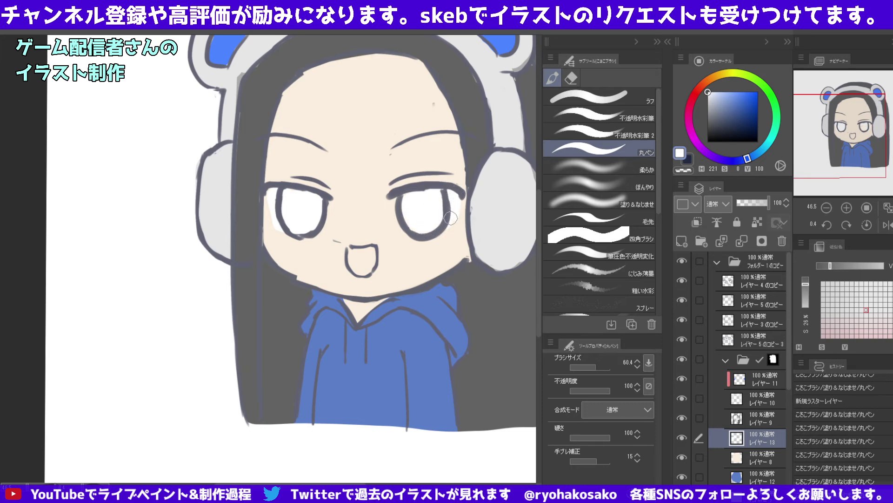
pyautogui.click(405, 204)
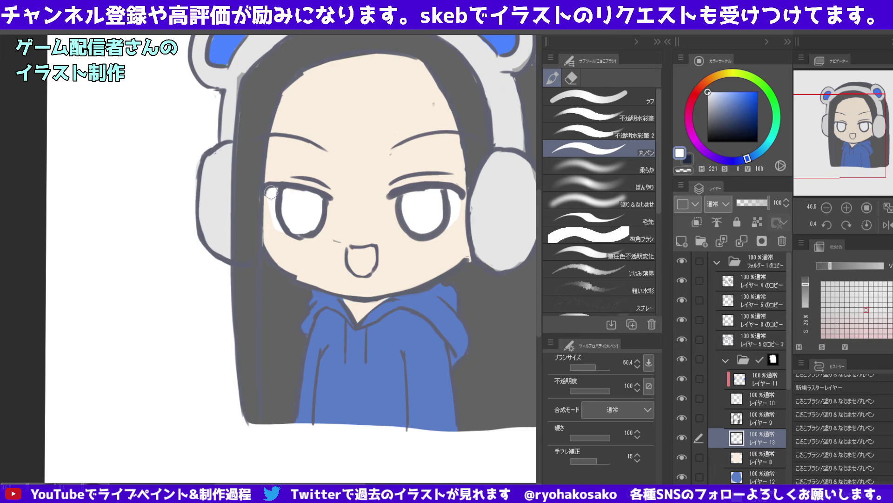
pyautogui.moveTo(309, 229); pyautogui.dragTo(327, 198)
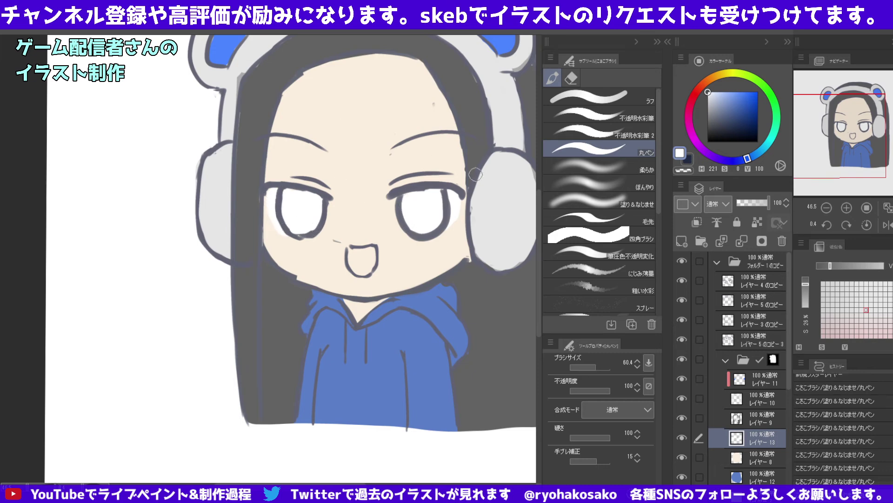
pyautogui.click(682, 241)
pyautogui.click(696, 222)
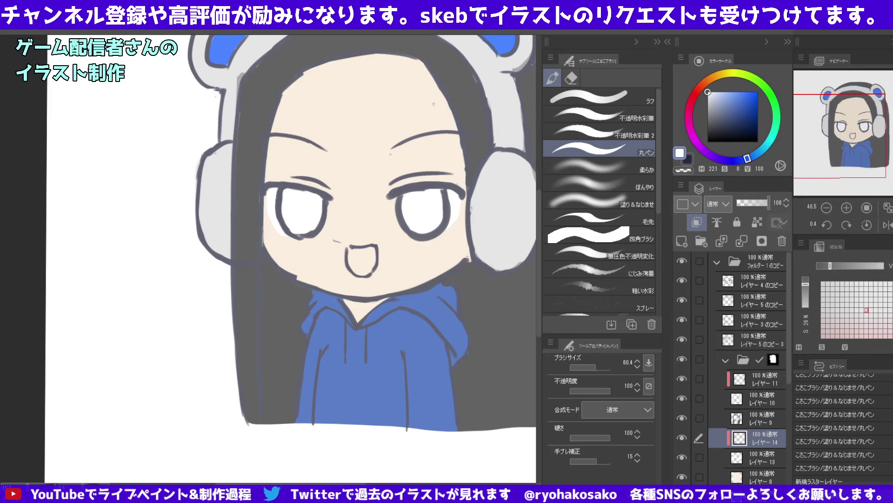
# Pick a saturated blue and fill the left iris on レイヤー 14.
pyautogui.keyDown('alt'); pyautogui.click(440, 321); pyautogui.keyUp('alt')
pyautogui.moveTo(740, 100); pyautogui.dragTo(752, 96)
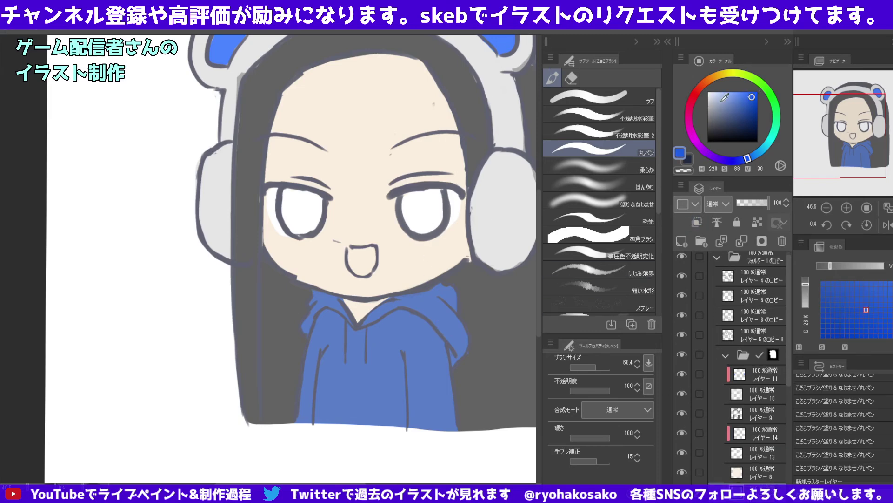
pyautogui.click(716, 447)
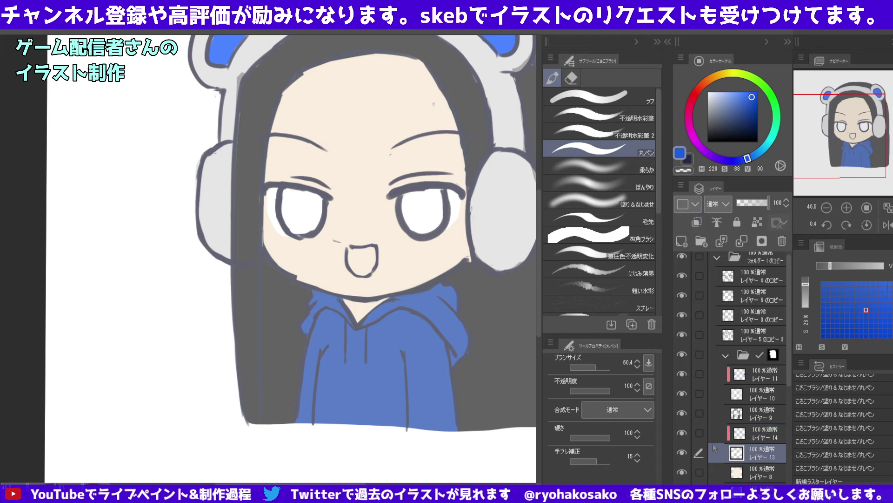
pyautogui.click(743, 439)
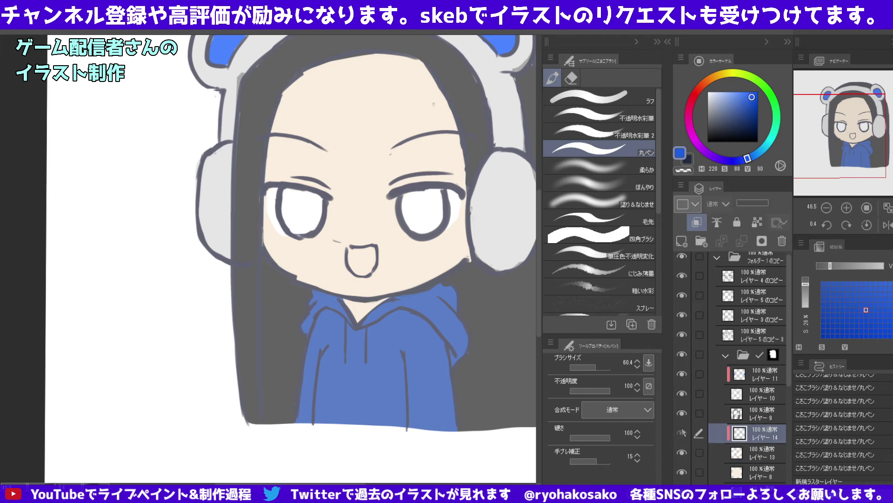
pyautogui.click(708, 452)
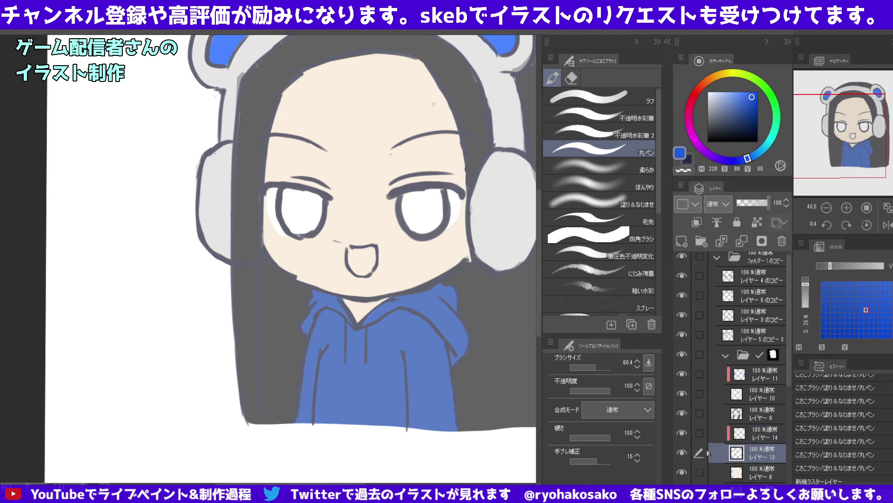
pyautogui.click(725, 441)
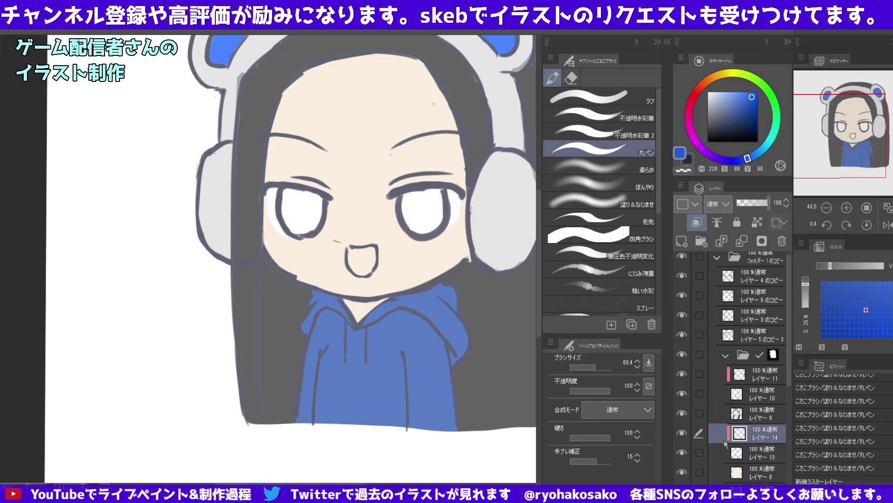
pyautogui.moveTo(289, 207)
pyautogui.mouseDown()
pyautogui.moveTo(313, 208)
pyautogui.moveTo(300, 218)
pyautogui.mouseUp()
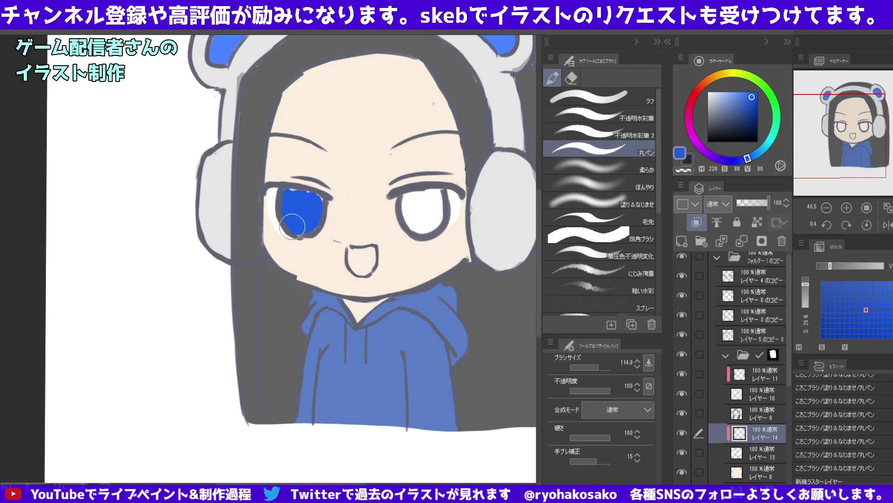
# Touch up the left eye's white and its blue iris edges.
pyautogui.click(747, 460)
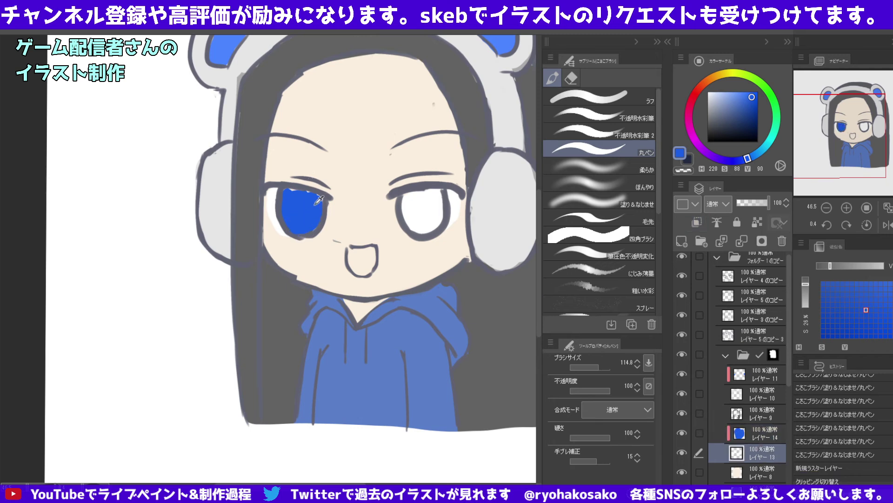
pyautogui.click(314, 199)
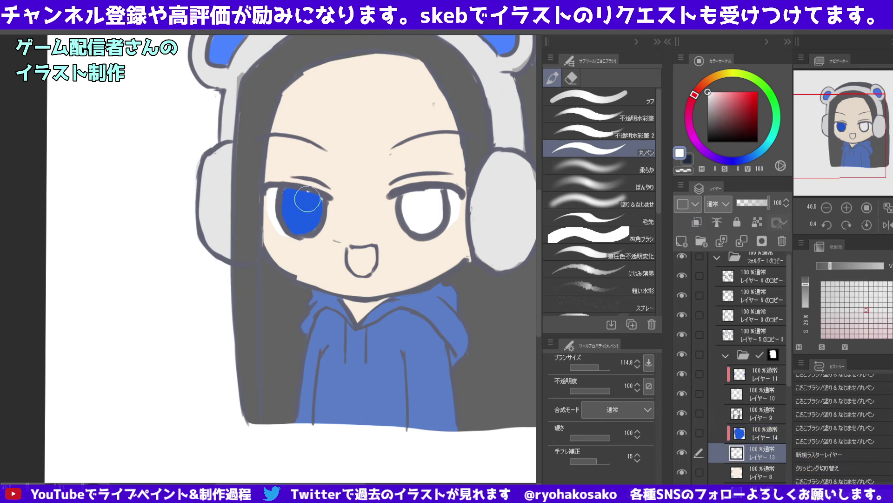
pyautogui.click(310, 195)
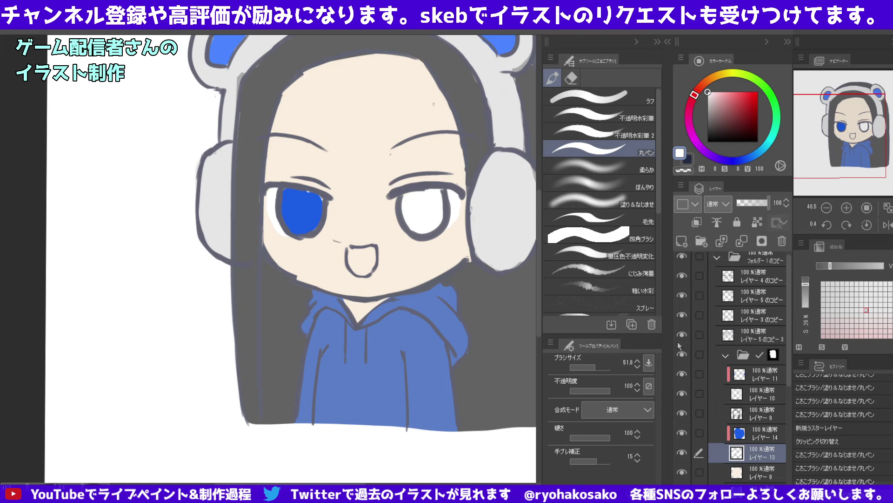
pyautogui.click(755, 433)
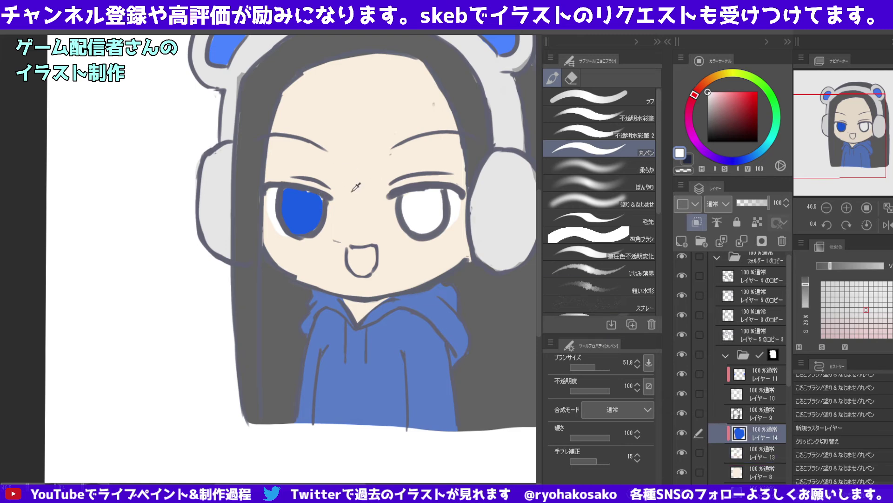
pyautogui.click(320, 199)
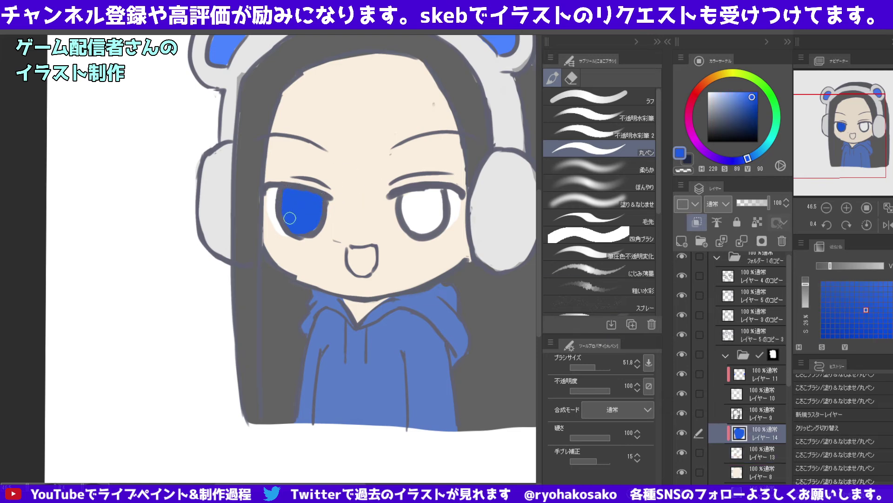
pyautogui.click(309, 230)
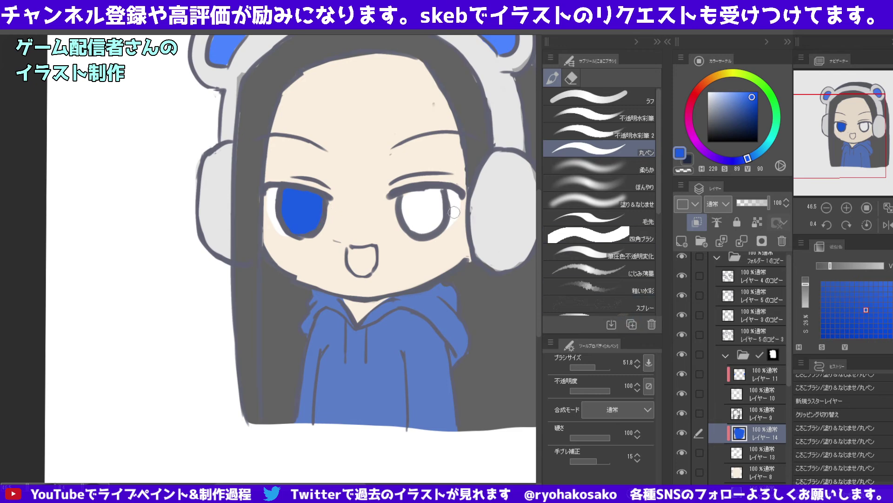
# Paint the right blue iris and tidy the white around it.
pyautogui.moveTo(429, 207)
pyautogui.mouseDown()
pyautogui.moveTo(410, 211)
pyautogui.moveTo(427, 219)
pyautogui.mouseUp()
pyautogui.hotkey('ctrl', 'z')
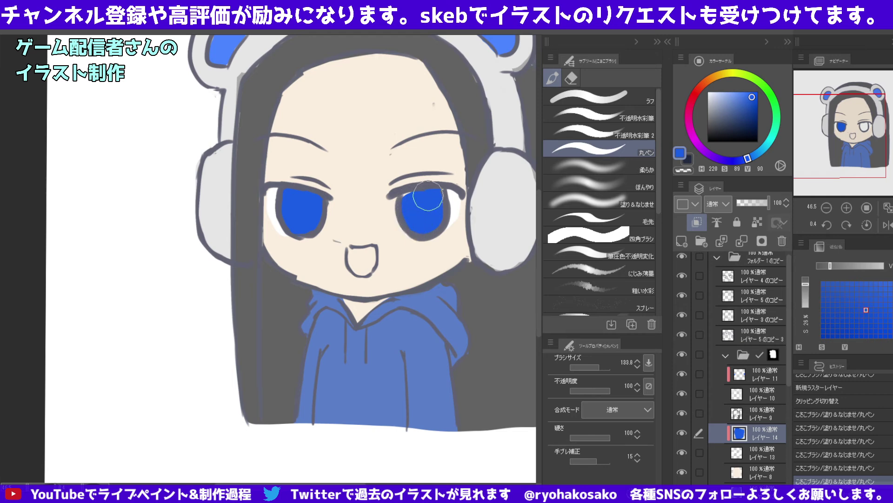
pyautogui.moveTo(431, 200); pyautogui.dragTo(435, 210)
pyautogui.hotkey('alt', '[')
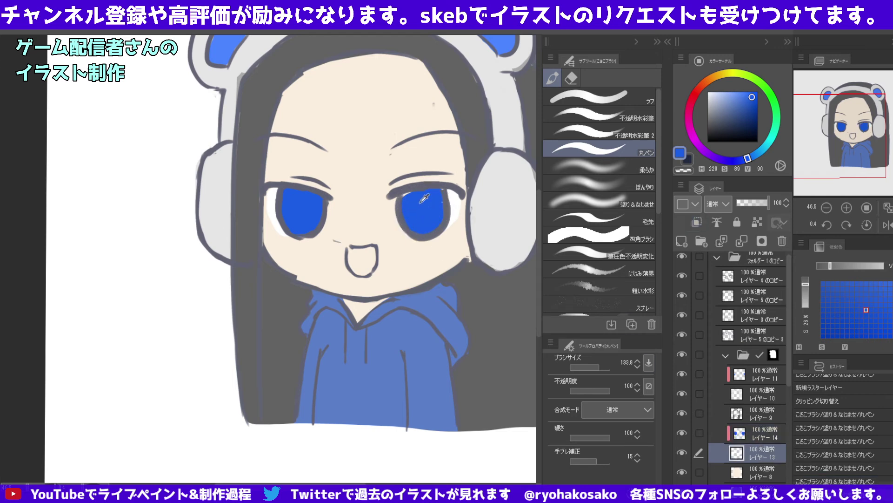
pyautogui.keyDown('alt'); pyautogui.click(424, 199); pyautogui.keyUp('alt')
pyautogui.moveTo(400, 200); pyautogui.dragTo(432, 195)
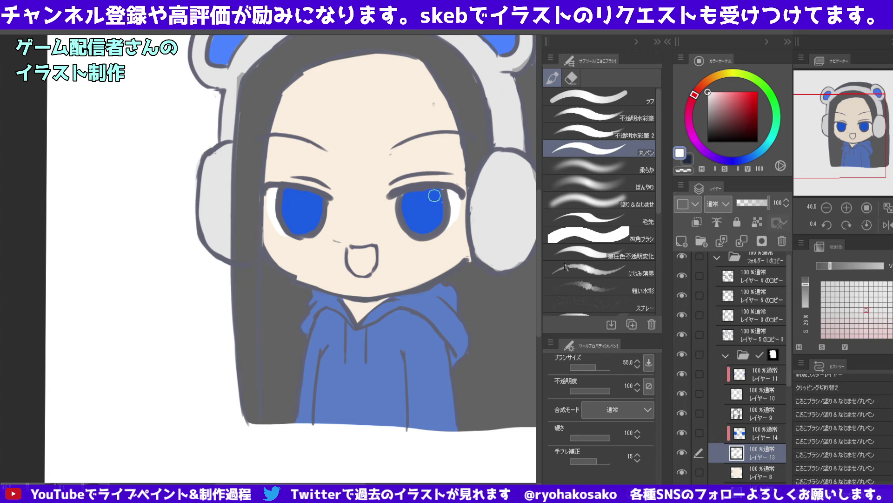
pyautogui.click(753, 439)
pyautogui.keyDown('alt'); pyautogui.click(426, 198); pyautogui.keyUp('alt')
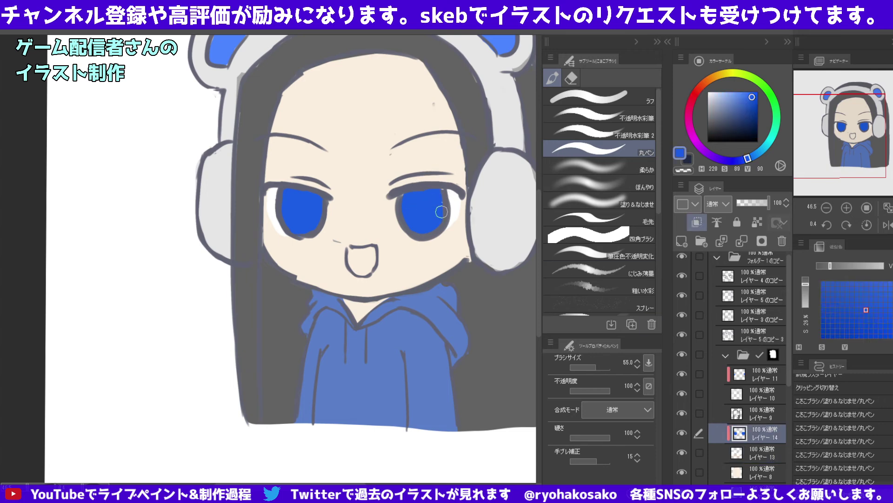
pyautogui.moveTo(441, 212); pyautogui.dragTo(438, 192)
pyautogui.click(739, 454)
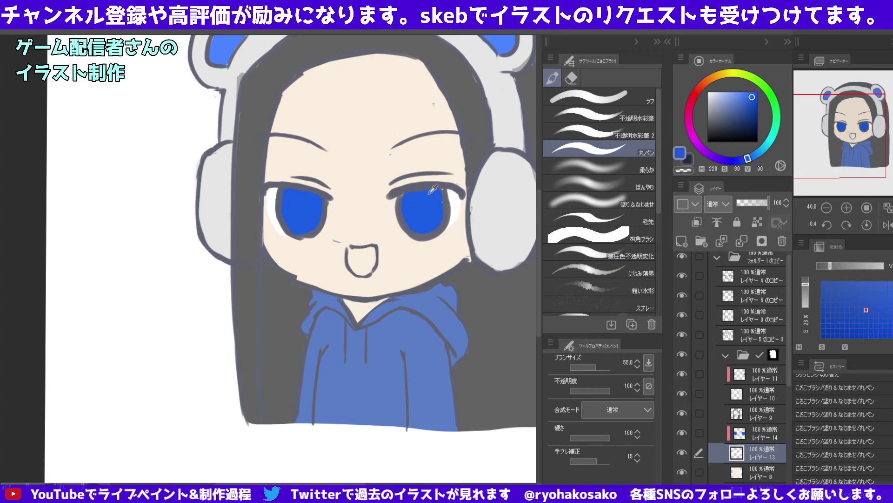
pyautogui.keyDown('alt'); pyautogui.click(443, 191); pyautogui.keyUp('alt')
pyautogui.moveTo(443, 199); pyautogui.dragTo(434, 202)
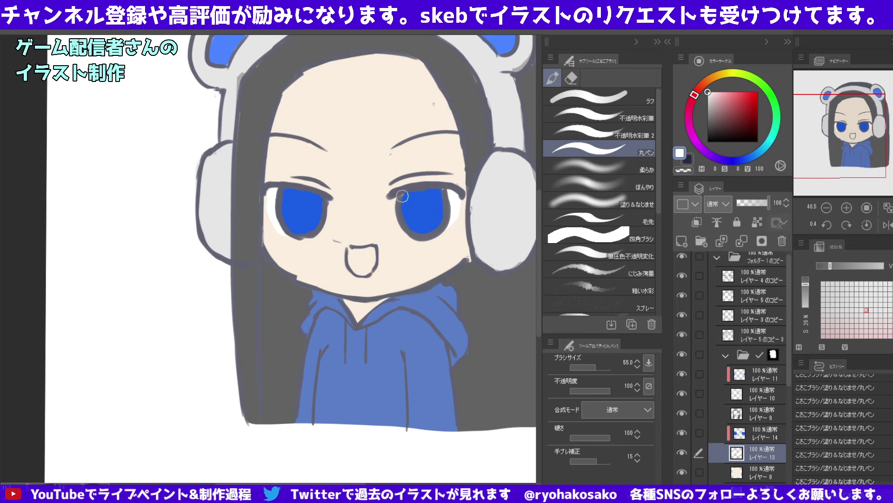
# Fill the mouth with light pink on a new layer.
pyautogui.scroll(-2, 402, 195)
pyautogui.scroll(-2, 394, 145)
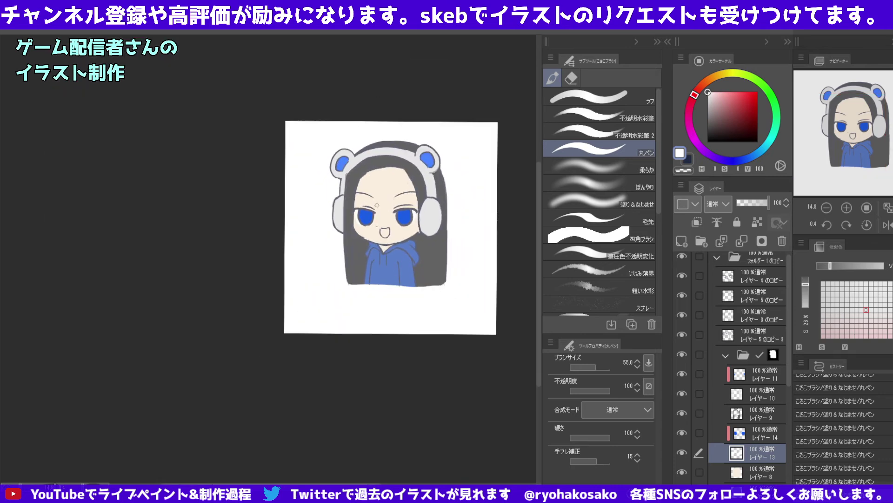
pyautogui.scroll(1, 407, 222)
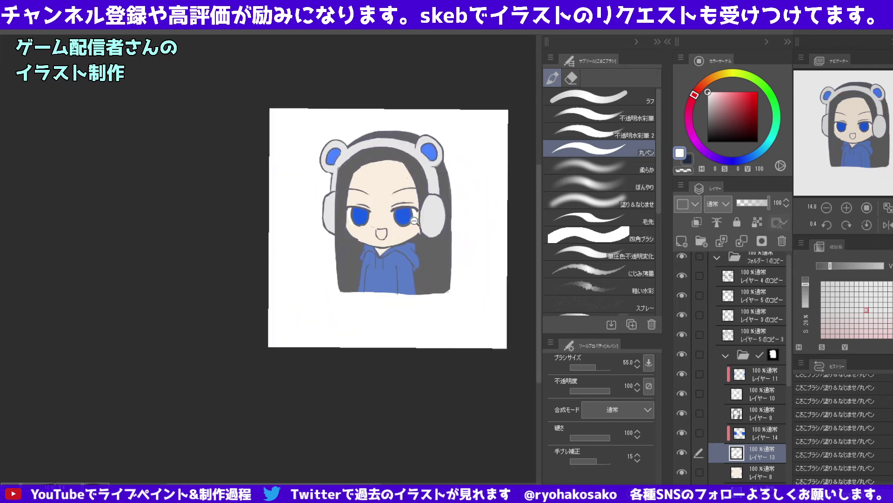
pyautogui.scroll(2, 408, 222)
pyautogui.hotkey('ctrl', 'shift', 'n')
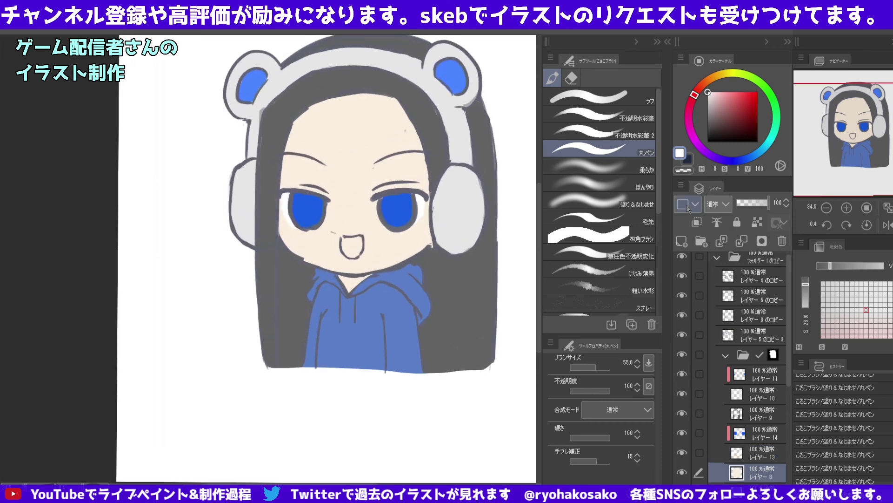
pyautogui.click(722, 93)
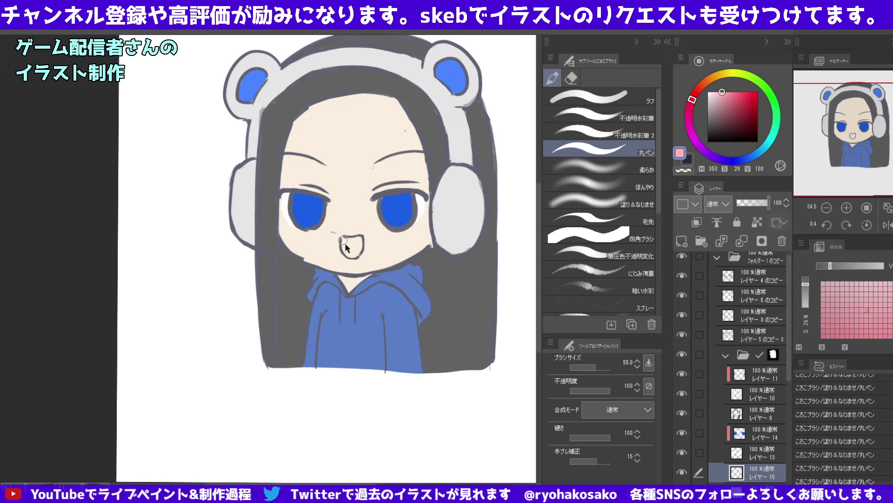
pyautogui.moveTo(343, 241); pyautogui.dragTo(346, 248)
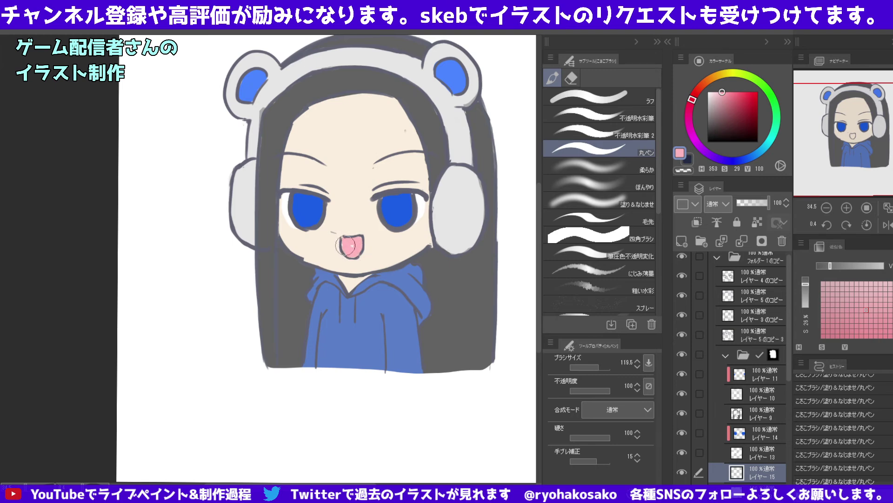
# Add darker pink inside the mouth, clip the layer, and paint a lighter pink tongue.
pyautogui.scroll(-1, 363, 209)
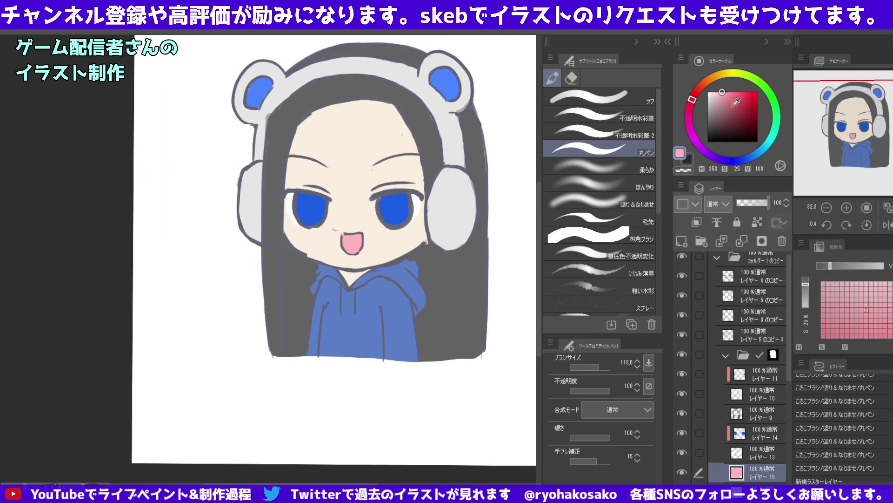
pyautogui.click(729, 98)
pyautogui.moveTo(336, 251)
pyautogui.mouseDown()
pyautogui.moveTo(350, 234)
pyautogui.moveTo(349, 247)
pyautogui.moveTo(350, 232)
pyautogui.mouseUp()
pyautogui.click(757, 222)
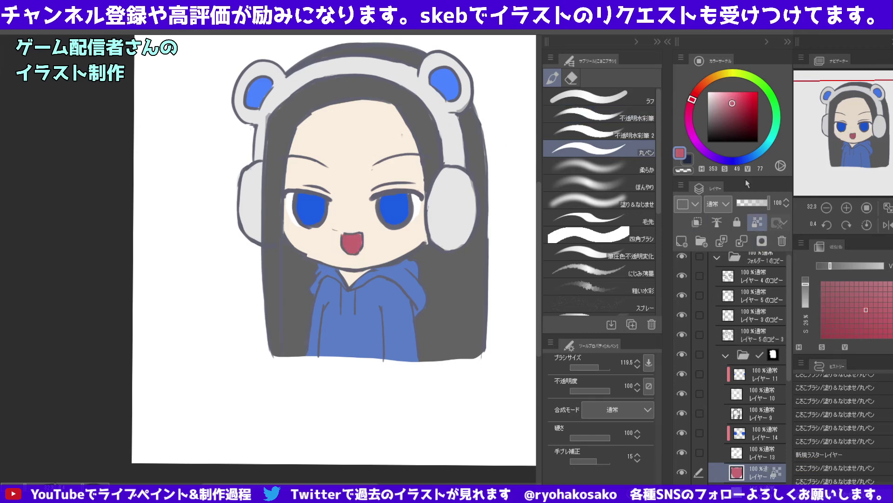
pyautogui.moveTo(732, 91); pyautogui.dragTo(725, 93)
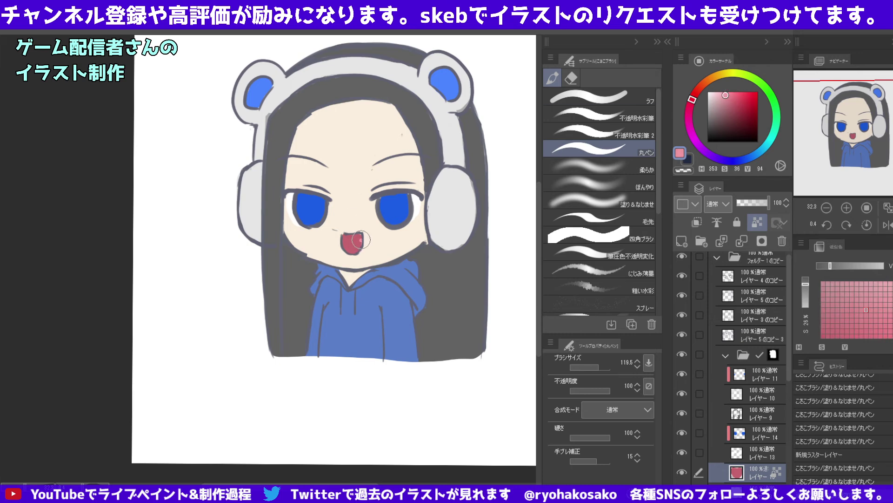
pyautogui.moveTo(362, 240); pyautogui.dragTo(354, 249)
# Select the copied line-art layers together in the Layer palette.
pyautogui.scroll(-5, 356, 233)
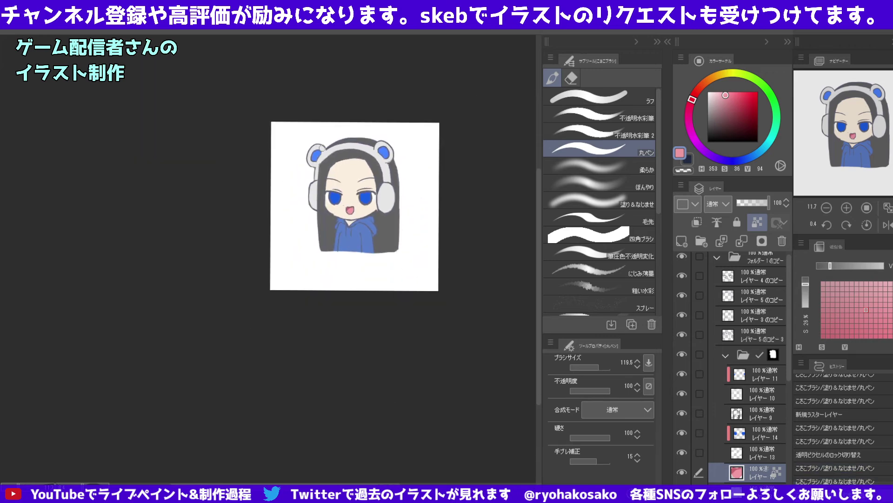
pyautogui.scroll(3, 341, 189)
pyautogui.scroll(2, 341, 190)
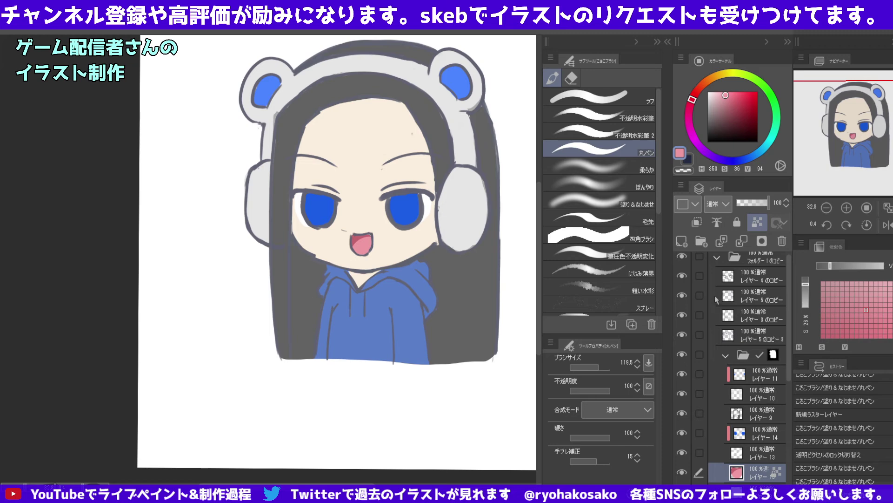
pyautogui.scroll(-1, 401, 254)
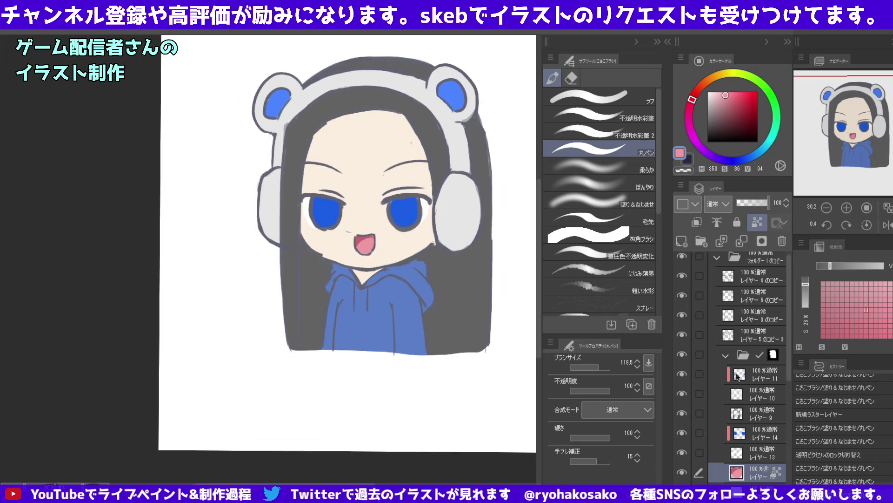
pyautogui.click(743, 336)
pyautogui.keyDown('shift'); pyautogui.click(750, 280); pyautogui.keyUp('shift')
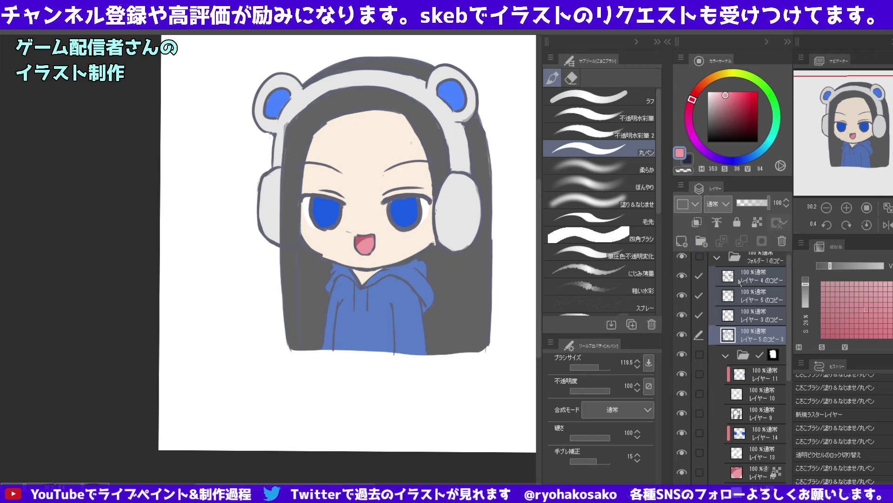
# Lock transparent pixels and darken the hood outlines with a dark colour.
pyautogui.click(757, 222)
pyautogui.click(722, 121)
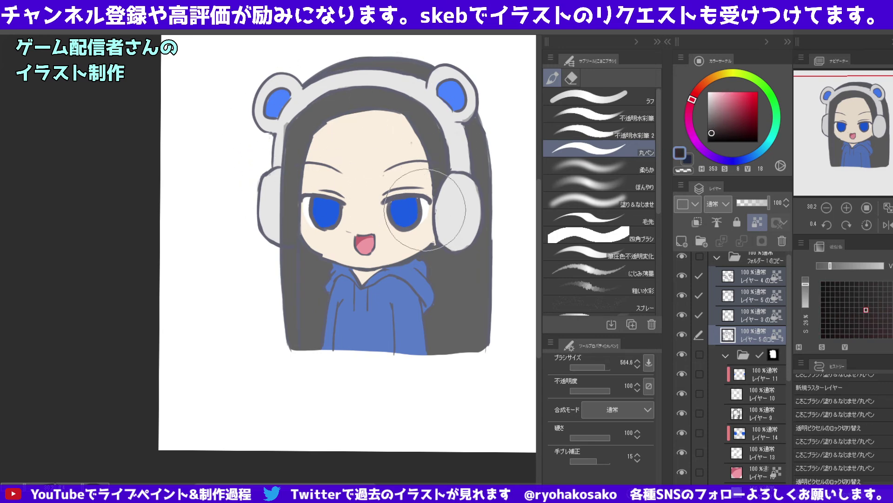
pyautogui.moveTo(418, 258); pyautogui.dragTo(435, 294)
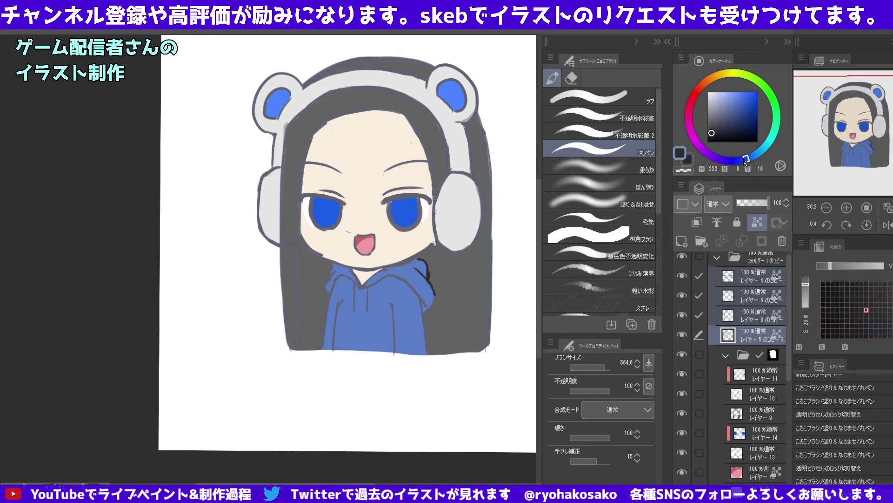
pyautogui.click(722, 129)
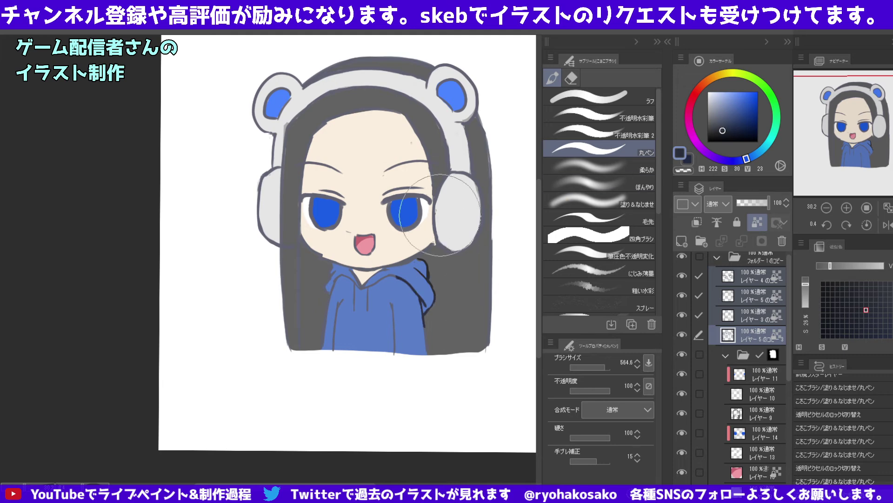
pyautogui.moveTo(423, 260); pyautogui.dragTo(303, 335)
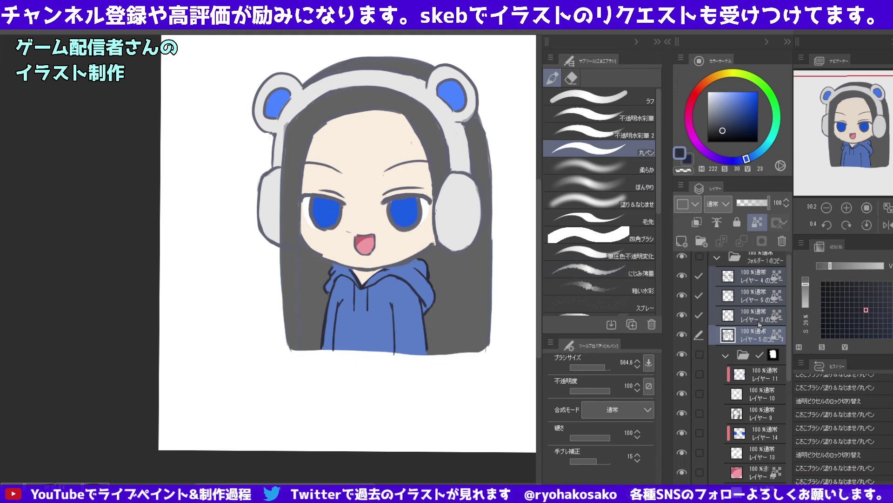
# Darken the hair line art on the レイヤー3のコピー layer.
pyautogui.click(758, 315)
pyautogui.moveTo(429, 155); pyautogui.dragTo(268, 210)
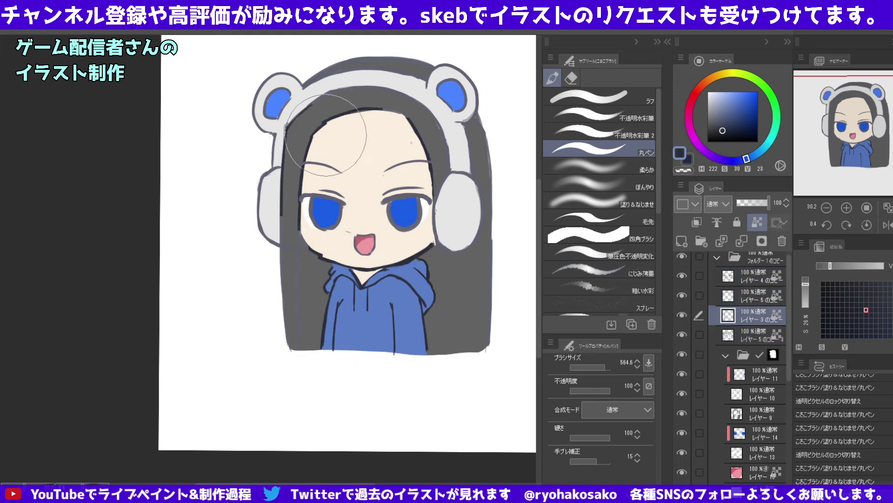
pyautogui.moveTo(297, 139)
pyautogui.mouseDown()
pyautogui.moveTo(386, 93)
pyautogui.moveTo(295, 338)
pyautogui.moveTo(335, 266)
pyautogui.mouseUp()
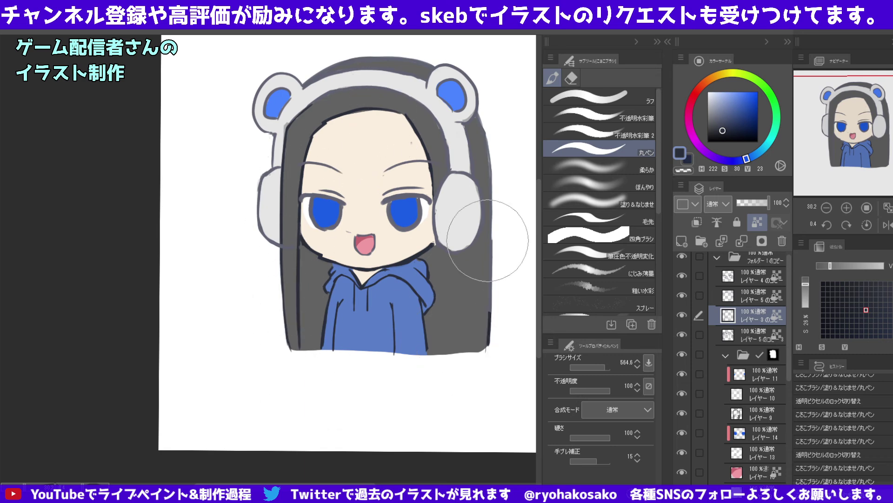
pyautogui.moveTo(486, 224); pyautogui.dragTo(491, 349)
pyautogui.moveTo(240, 172); pyautogui.dragTo(273, 293)
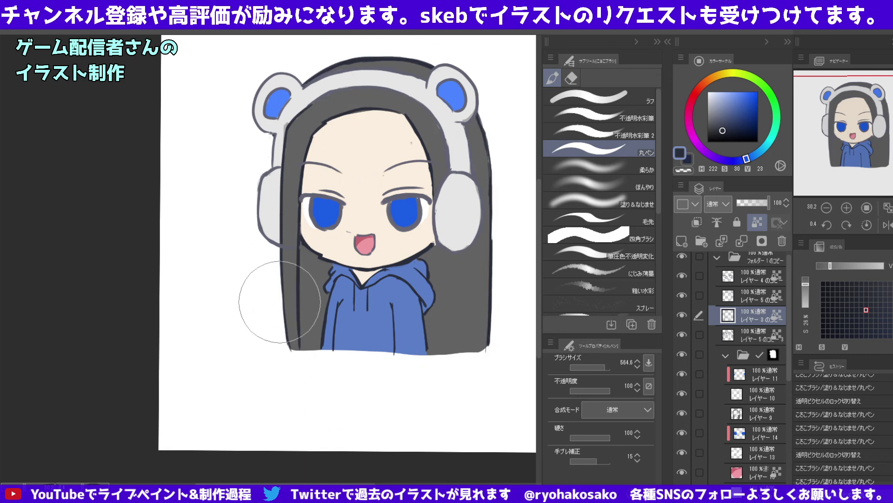
# Darken the line art on レイヤー5のコピー and the face on レイヤー4のコピー.
pyautogui.hotkey('alt', ']')
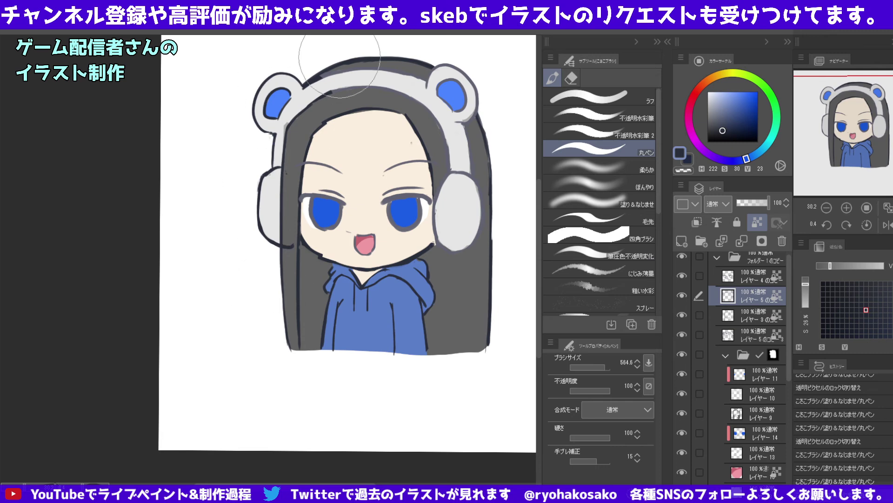
pyautogui.moveTo(458, 139); pyautogui.dragTo(479, 228)
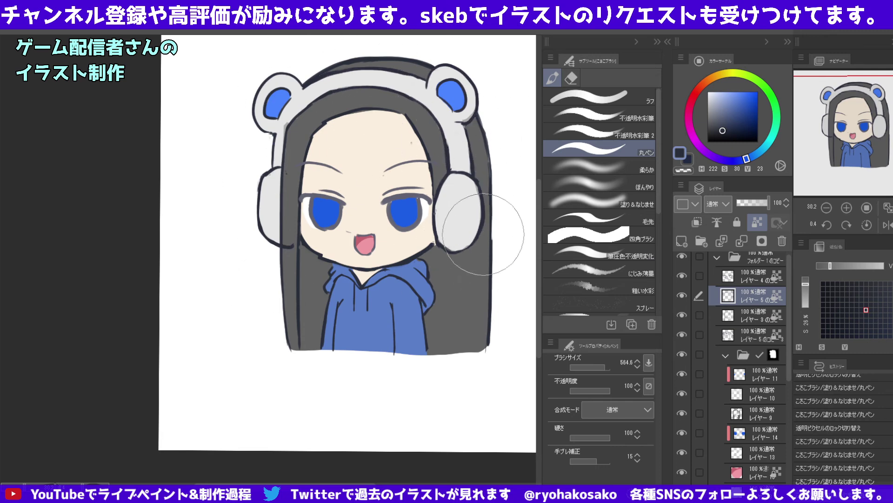
pyautogui.click(755, 275)
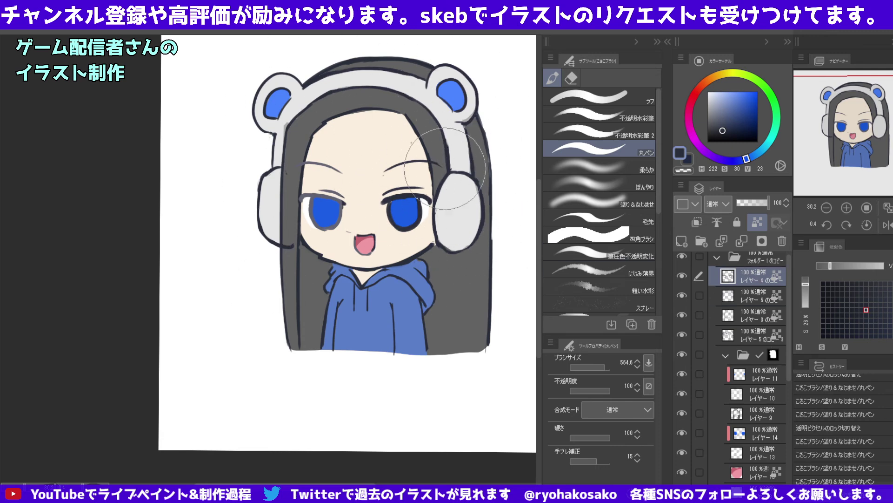
pyautogui.moveTo(344, 145); pyautogui.dragTo(356, 210)
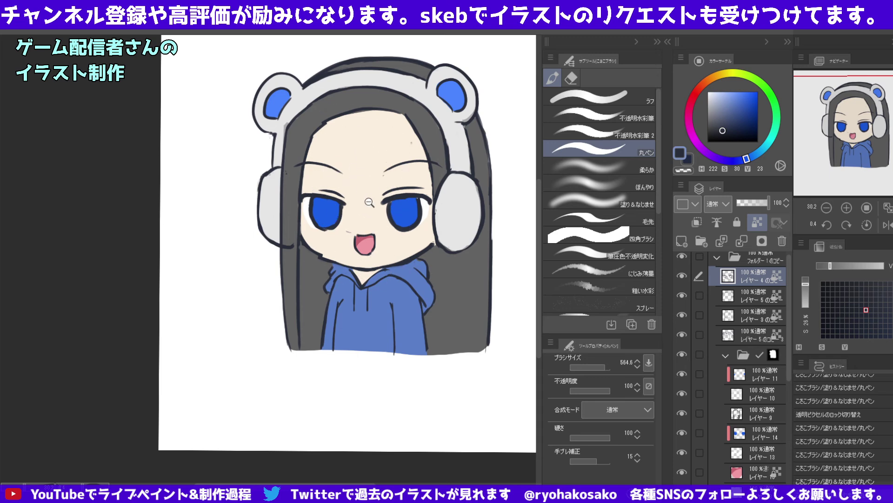
pyautogui.scroll(-5, 362, 194)
pyautogui.scroll(3, 361, 195)
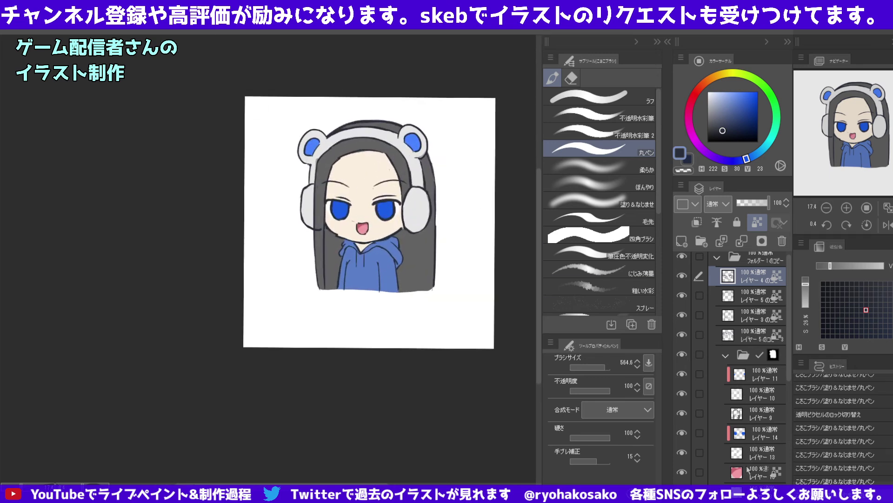
# Repaint the hoodie on レイヤー 12 in a brighter, more saturated blue using a large brush.
pyautogui.scroll(-4, 736, 395)
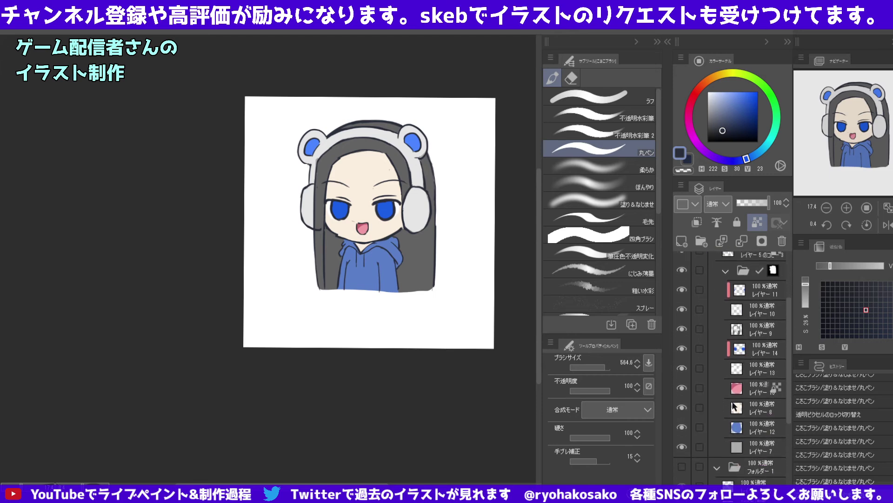
pyautogui.click(739, 419)
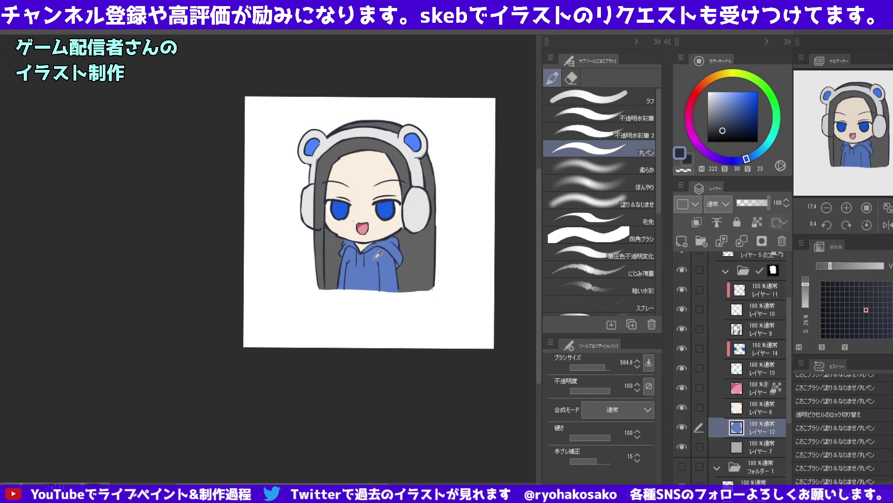
pyautogui.keyDown('alt'); pyautogui.click(378, 255); pyautogui.keyUp('alt')
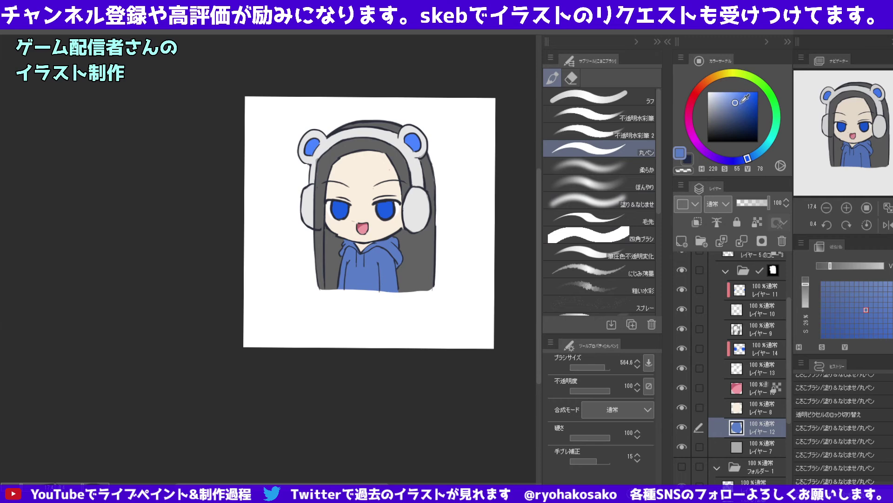
pyautogui.click(746, 98)
pyautogui.moveTo(372, 275)
pyautogui.mouseDown()
pyautogui.moveTo(386, 278)
pyautogui.moveTo(405, 313)
pyautogui.mouseUp()
pyautogui.click(756, 225)
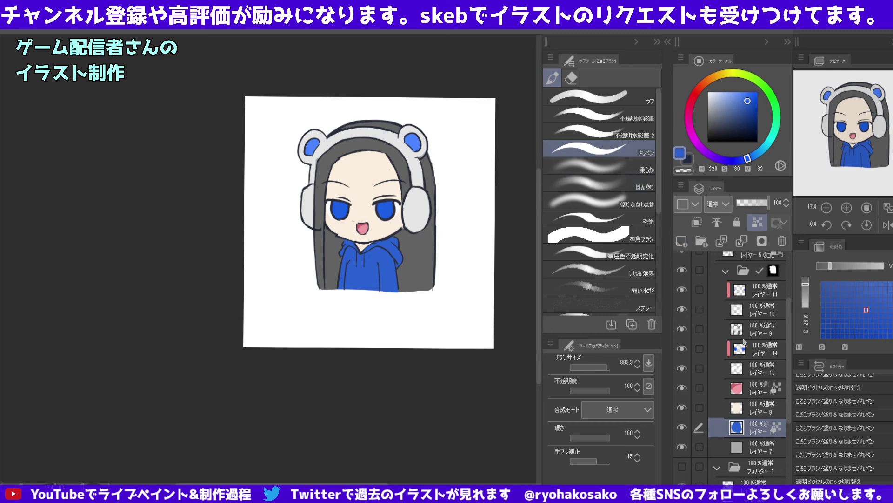
pyautogui.click(737, 411)
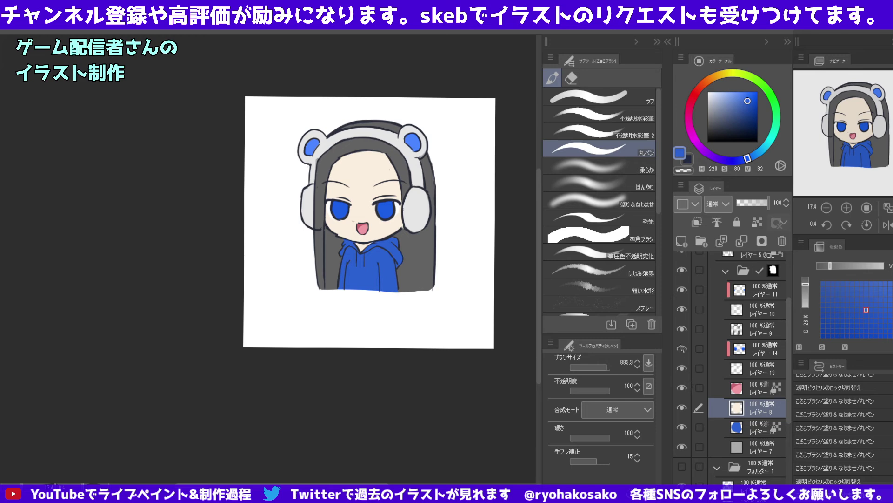
pyautogui.click(727, 271)
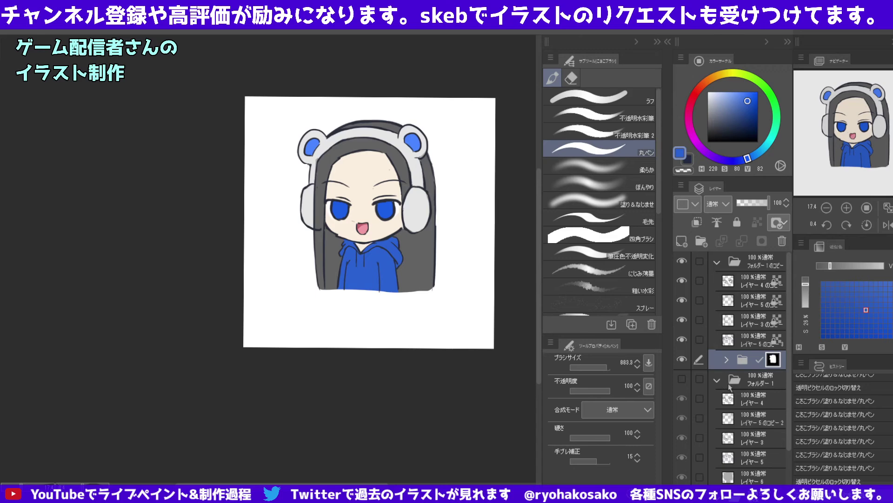
# Make the レイヤー5のコピー3 line-art layer active and switch the drawing colour.
pyautogui.click(743, 478)
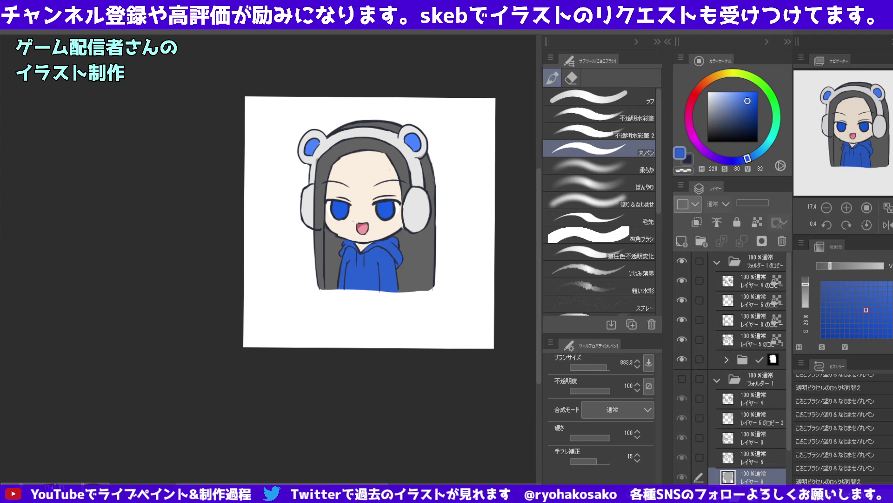
pyautogui.click(746, 342)
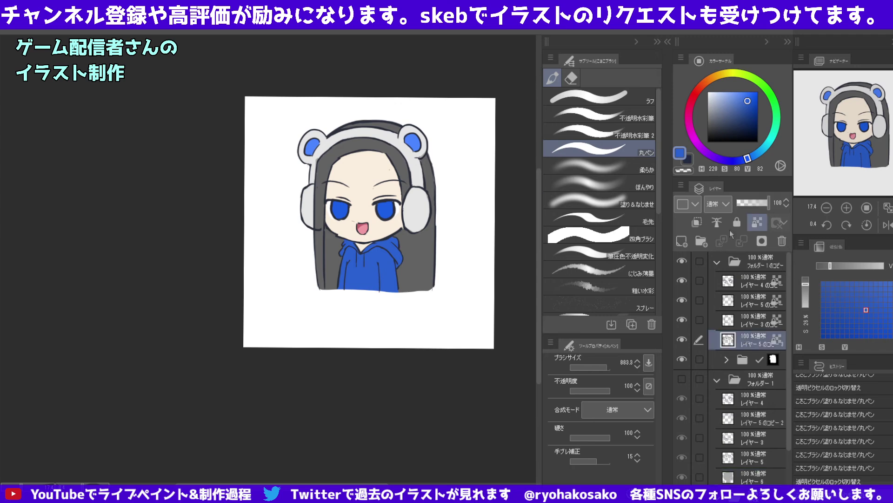
pyautogui.press('c')
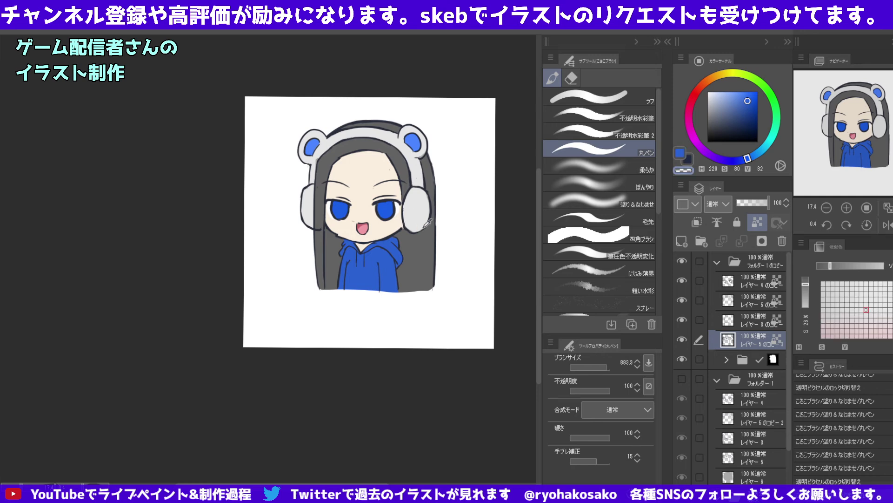
# Pick a dark navy, enlarge the brush, and darken the レイヤー4のコピー line art.
pyautogui.keyDown('alt'); pyautogui.click(401, 239); pyautogui.keyUp('alt')
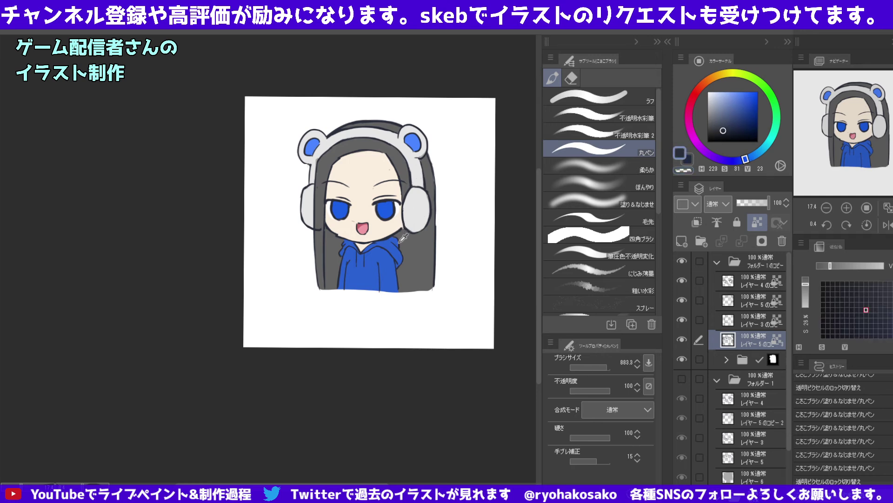
pyautogui.click(725, 124)
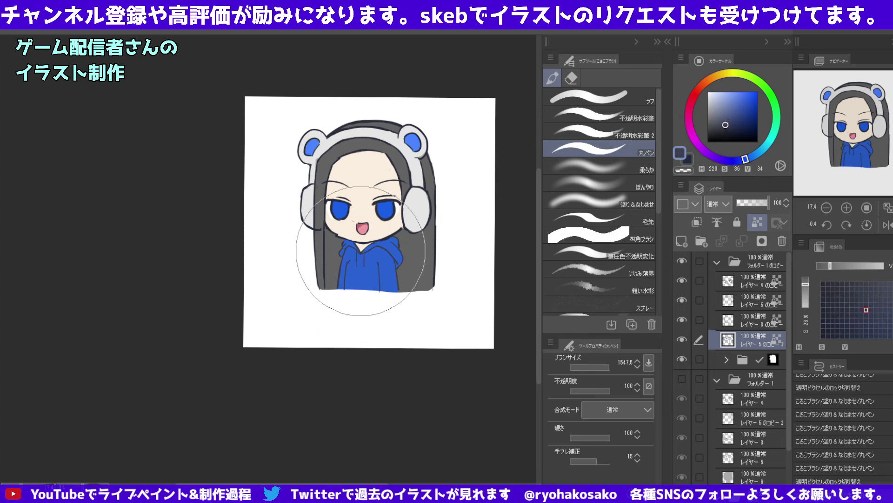
pyautogui.moveTo(400, 216); pyautogui.dragTo(358, 295)
pyautogui.click(726, 127)
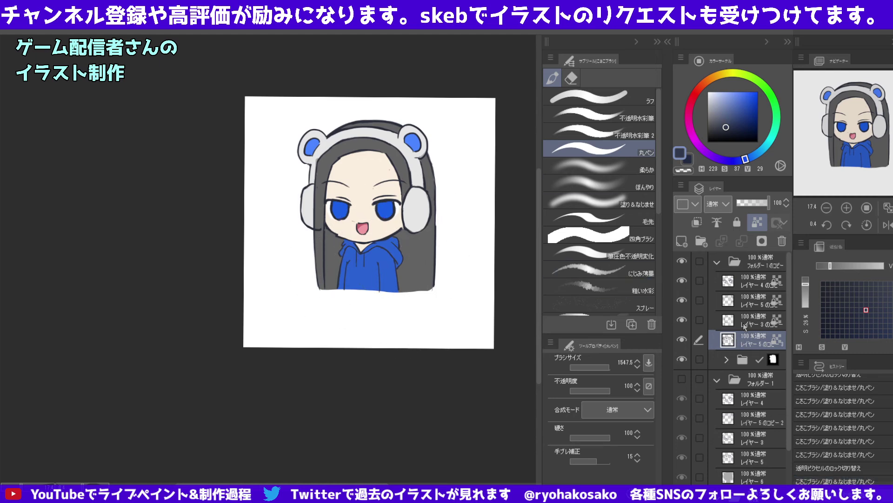
pyautogui.hotkey('alt', ']')
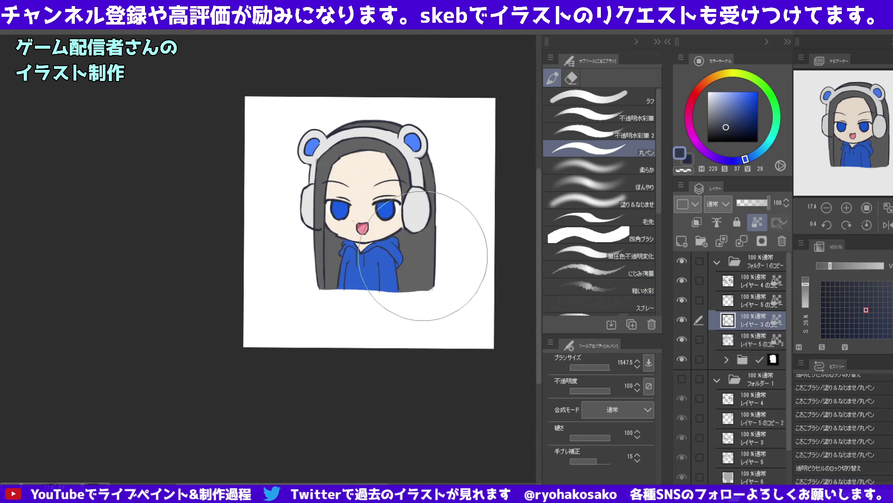
pyautogui.hotkey('alt', ']')
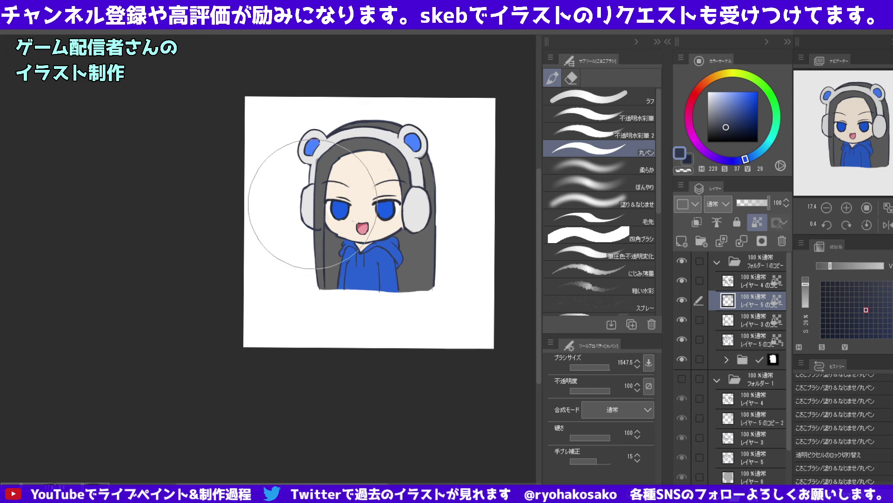
pyautogui.click(730, 280)
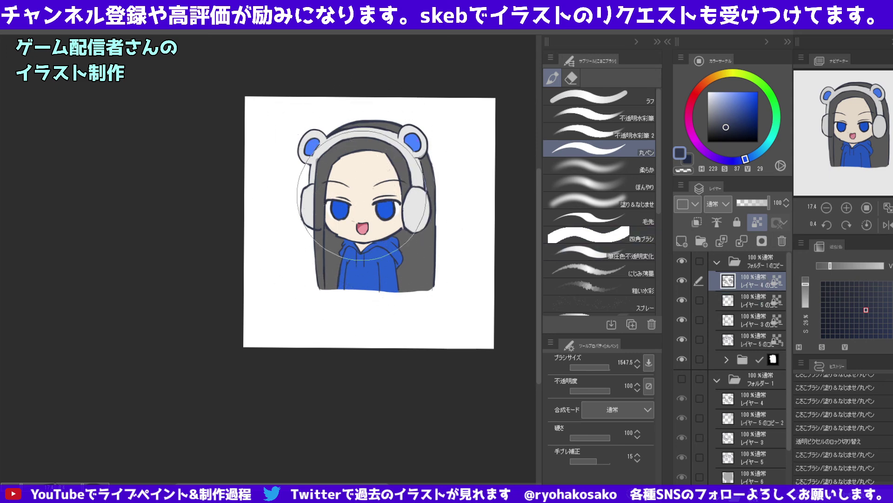
pyautogui.click(507, 165)
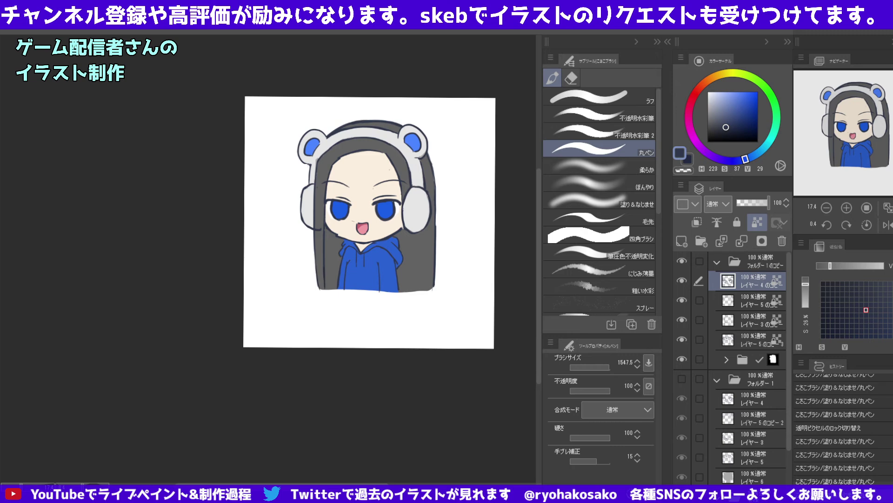
# Lock transparent pixels on レイヤー 4–5, hide the bear-hood folder and show the cat-ear folder.
pyautogui.click(717, 263)
pyautogui.click(740, 300)
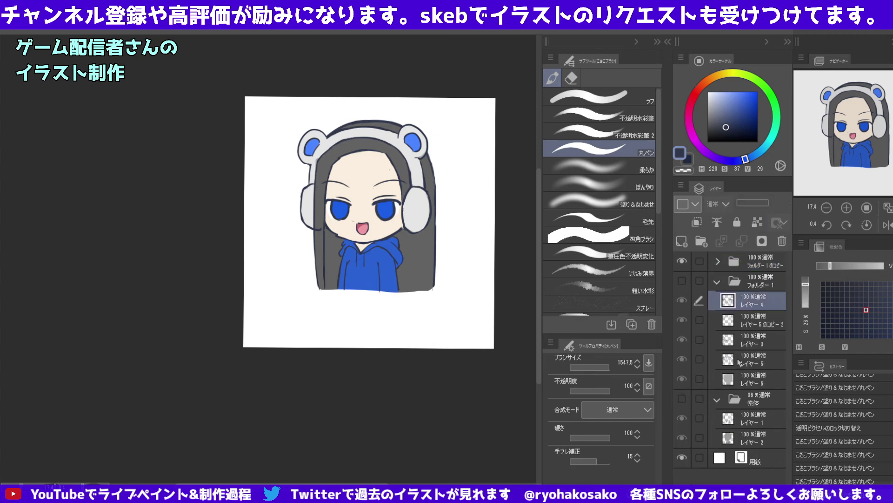
pyautogui.keyDown('shift'); pyautogui.click(740, 360); pyautogui.keyUp('shift')
pyautogui.click(757, 222)
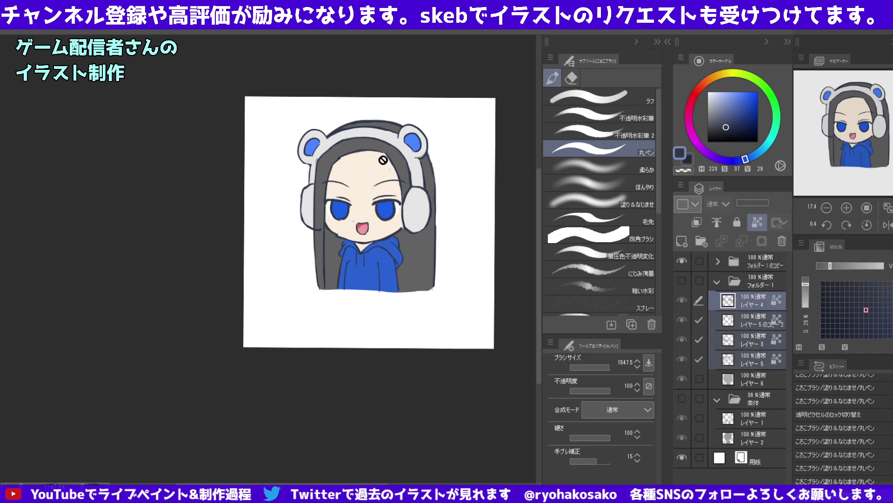
pyautogui.click(681, 281)
pyautogui.click(682, 261)
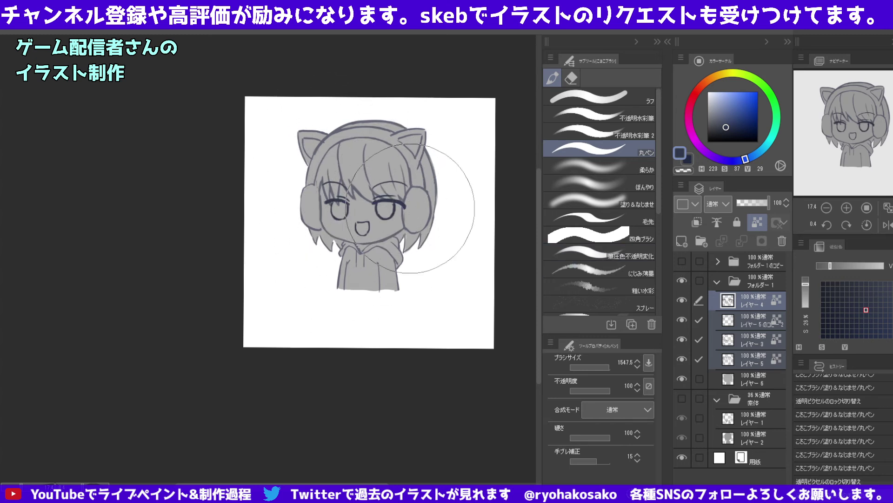
# Select the レイヤー3 hair linework layer and hide it.
pyautogui.click(734, 319)
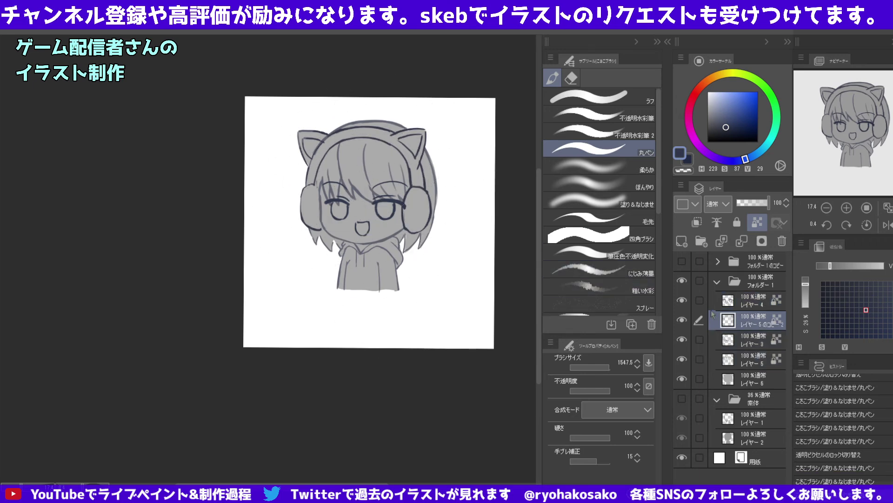
pyautogui.click(735, 341)
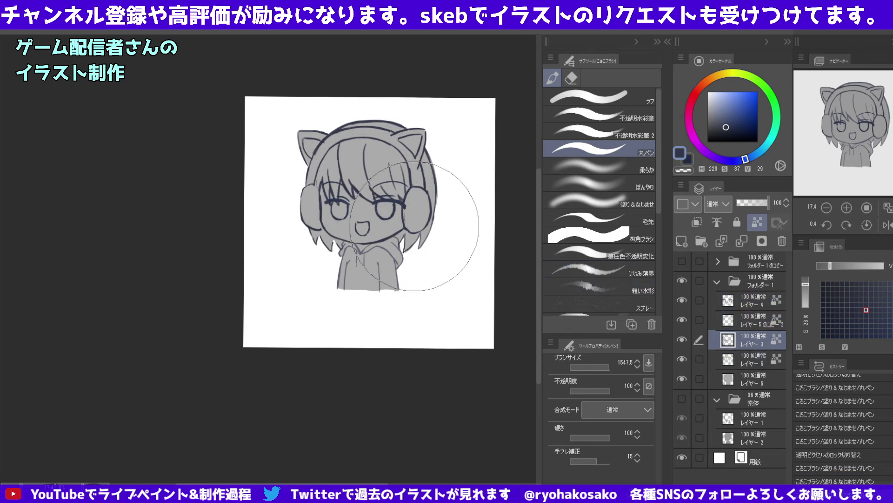
pyautogui.click(748, 362)
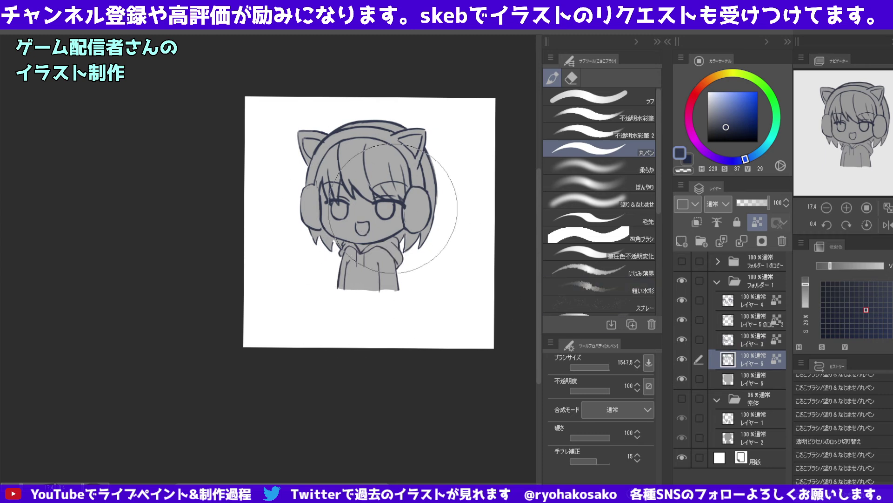
pyautogui.click(740, 320)
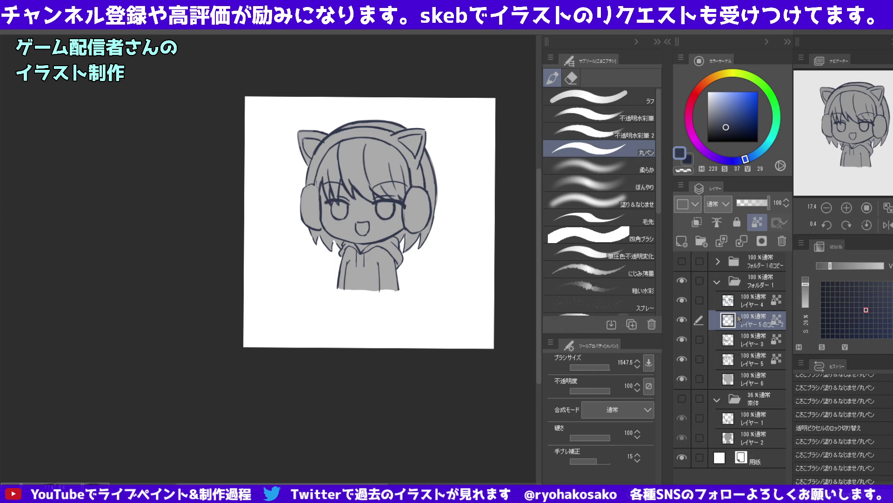
pyautogui.click(743, 340)
pyautogui.click(682, 339)
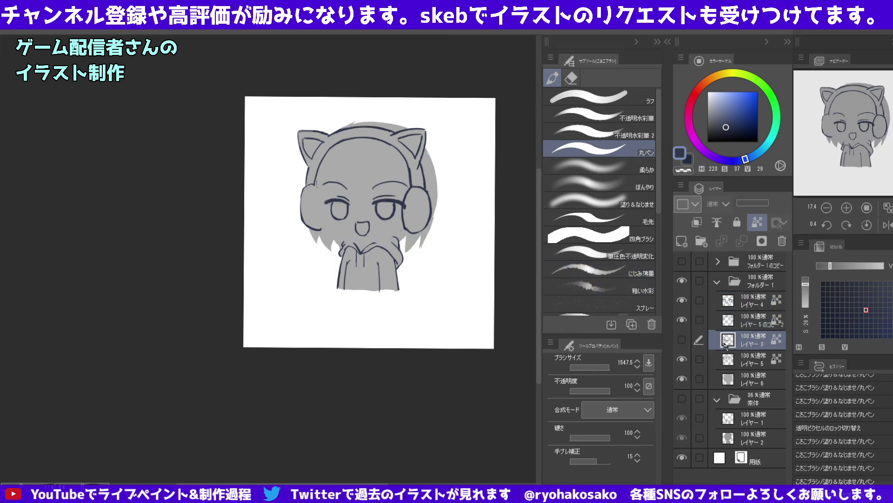
# Show the hair layer again and erase its right edge with a size-99 transparent brush.
pyautogui.click(682, 339)
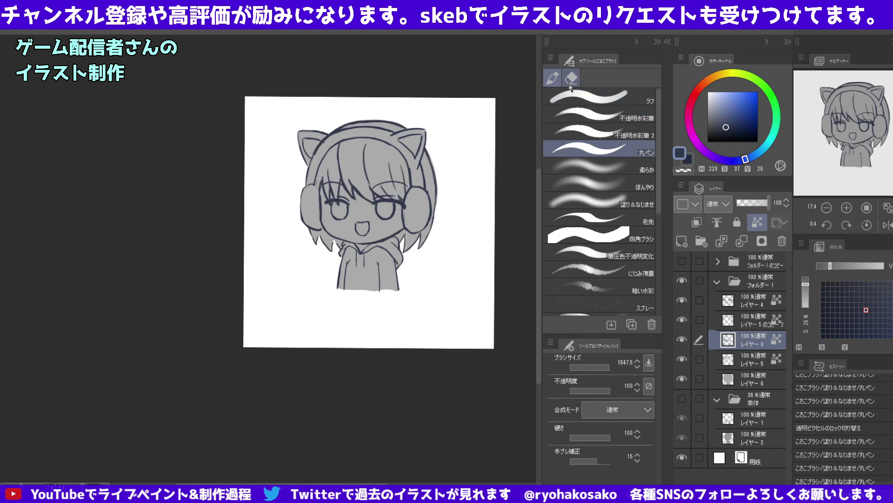
pyautogui.scroll(1, 456, 183)
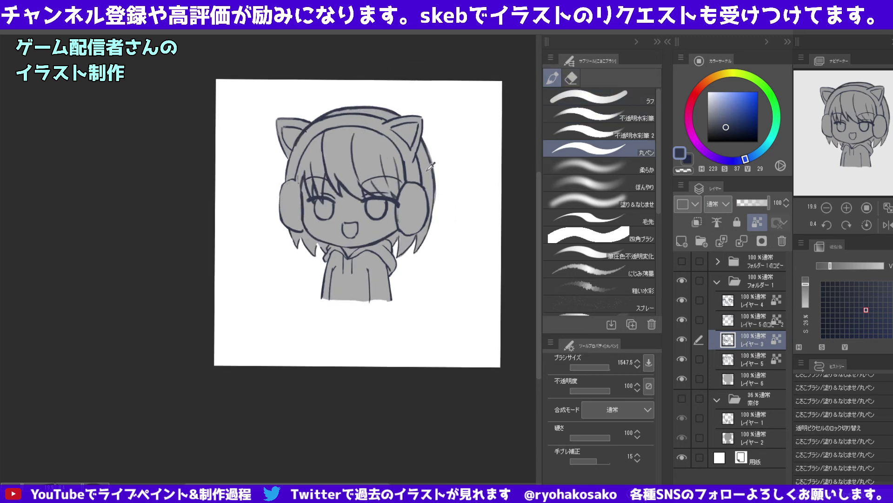
pyautogui.moveTo(401, 125); pyautogui.dragTo(402, 128)
pyautogui.press('c')
pyautogui.moveTo(431, 161)
pyautogui.mouseDown()
pyautogui.moveTo(433, 225)
pyautogui.moveTo(424, 241)
pyautogui.mouseUp()
pyautogui.press('c')
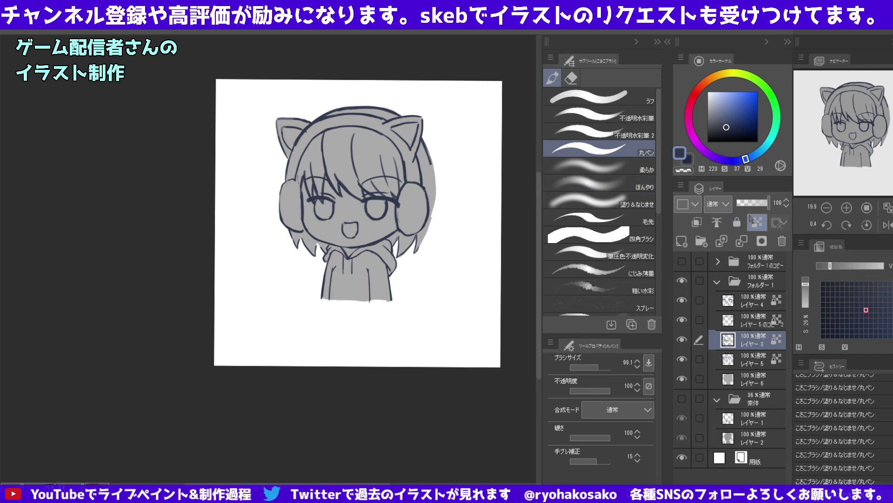
# Try a size-56 dark navy line along the hair's right edge, undo it, and switch to Opaque watercolor.
pyautogui.click(757, 222)
pyautogui.moveTo(439, 158); pyautogui.dragTo(428, 158)
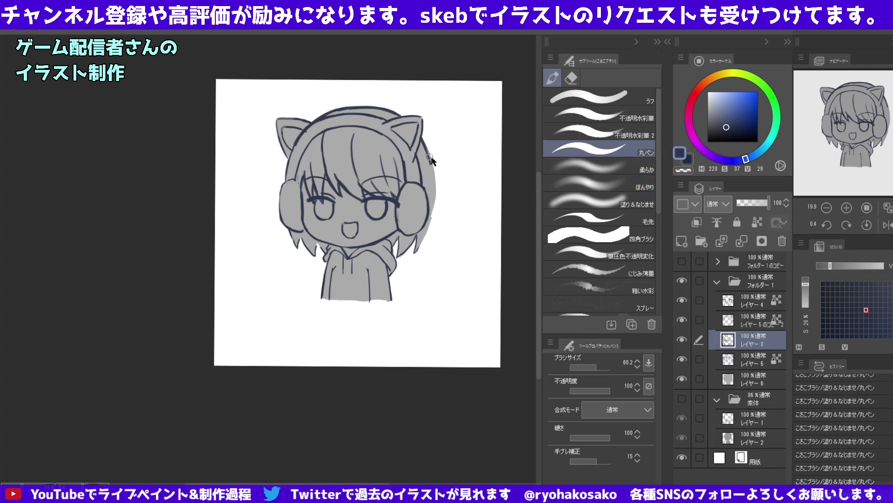
pyautogui.press('/')
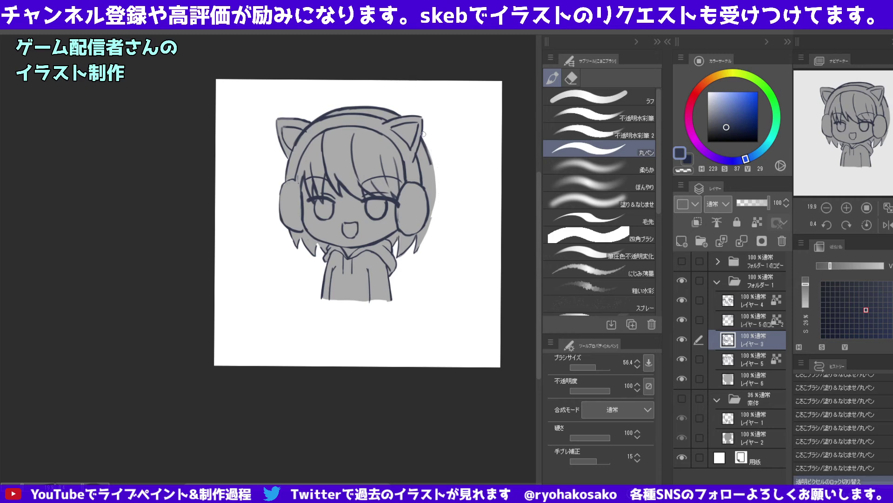
pyautogui.moveTo(425, 139); pyautogui.dragTo(443, 212)
pyautogui.hotkey('ctrl', 'z')
pyautogui.click(600, 114)
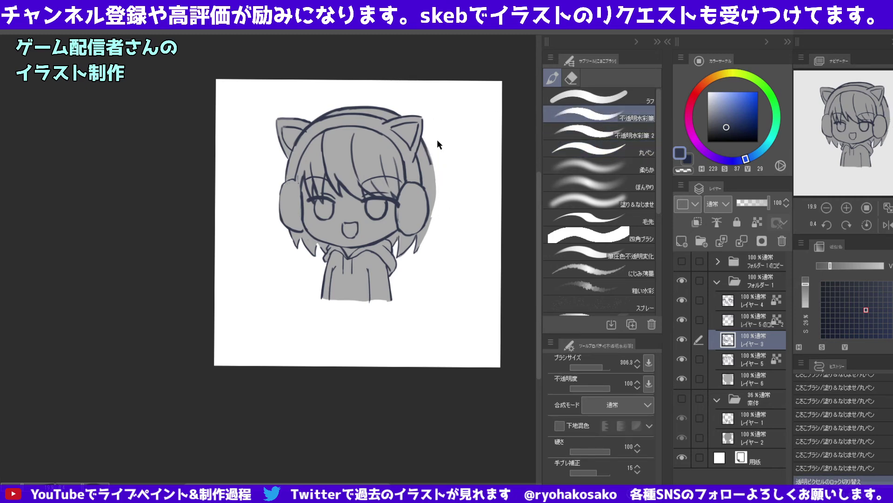
# Redraw the dark outline down the hair's right side on Layer 3 and touch up the lower hair edge.
pyautogui.moveTo(423, 136); pyautogui.dragTo(442, 217)
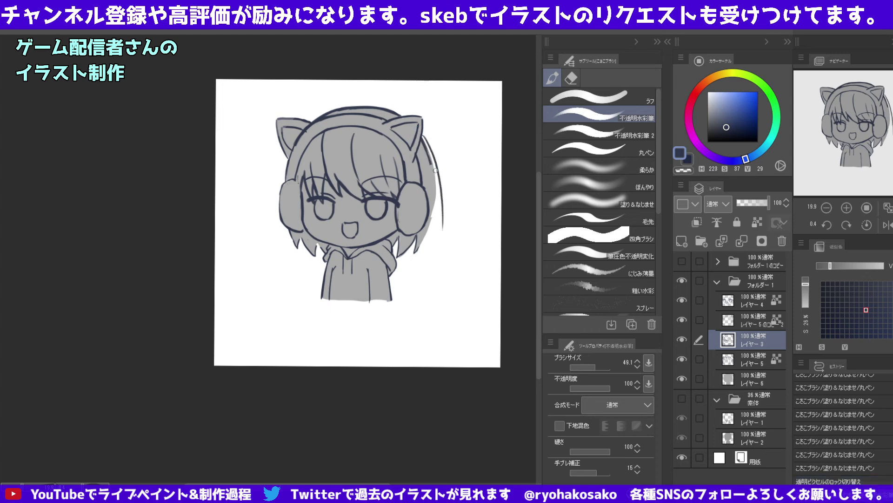
pyautogui.hotkey('ctrl', 'z')
pyautogui.moveTo(424, 135)
pyautogui.mouseDown()
pyautogui.moveTo(440, 194)
pyautogui.moveTo(434, 250)
pyautogui.moveTo(427, 231)
pyautogui.moveTo(416, 253)
pyautogui.moveTo(418, 245)
pyautogui.mouseUp()
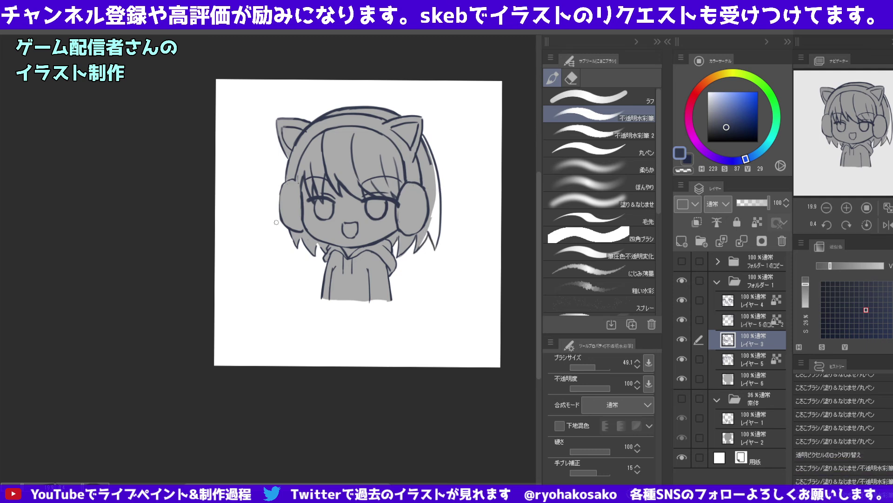
pyautogui.press('c')
pyautogui.click(297, 241)
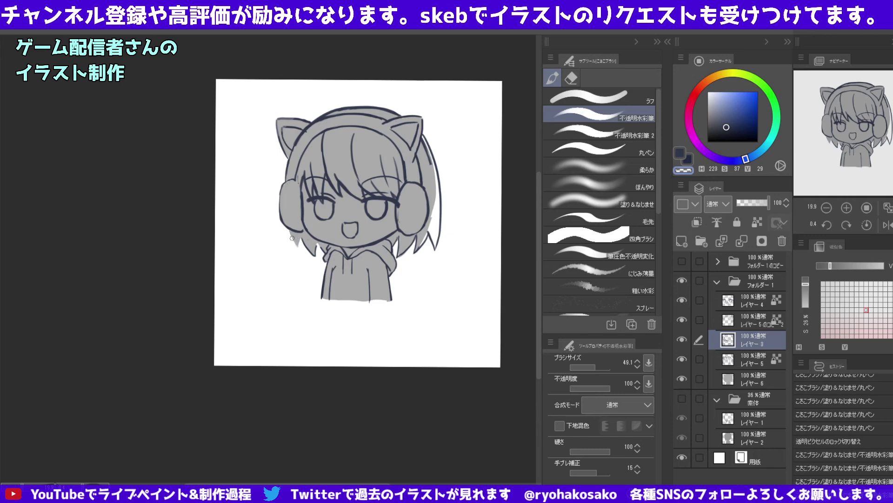
pyautogui.press('c')
pyautogui.moveTo(286, 235)
pyautogui.mouseDown()
pyautogui.moveTo(291, 251)
pyautogui.moveTo(306, 246)
pyautogui.mouseUp()
pyautogui.hotkey('ctrl', 'z')
pyautogui.click(296, 238)
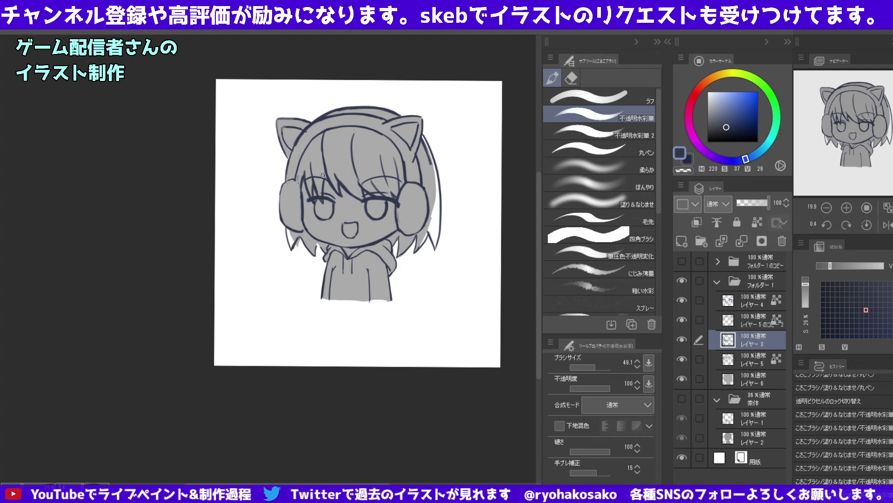
# Eyedrop the grey base colour and select the grey fill layer, Layer 6.
pyautogui.click(741, 383)
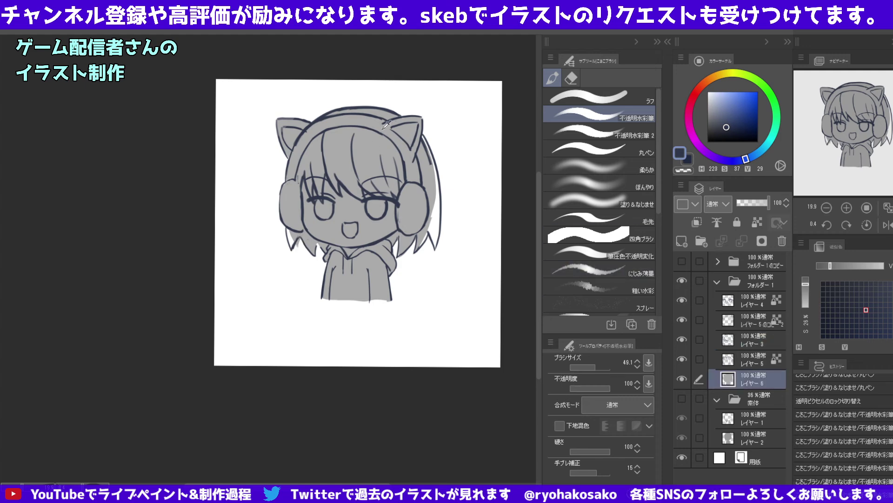
pyautogui.keyDown('alt'); pyautogui.click(419, 156); pyautogui.keyUp('alt')
pyautogui.click(741, 362)
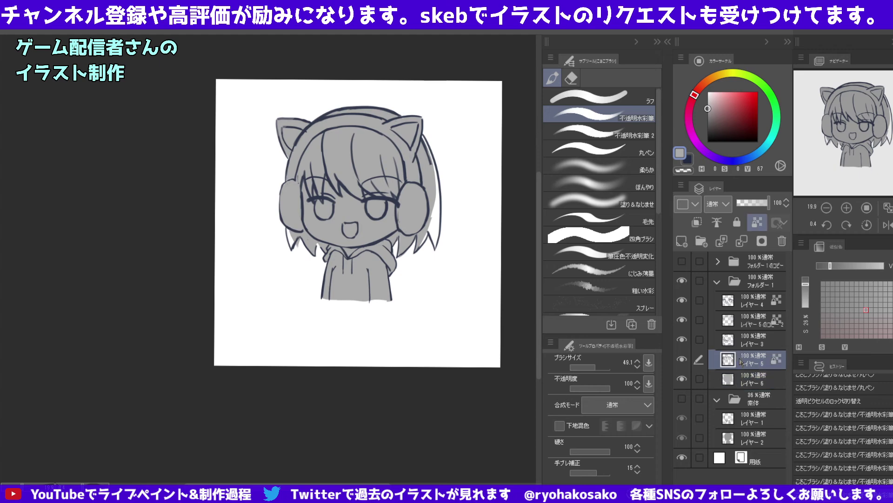
pyautogui.click(743, 344)
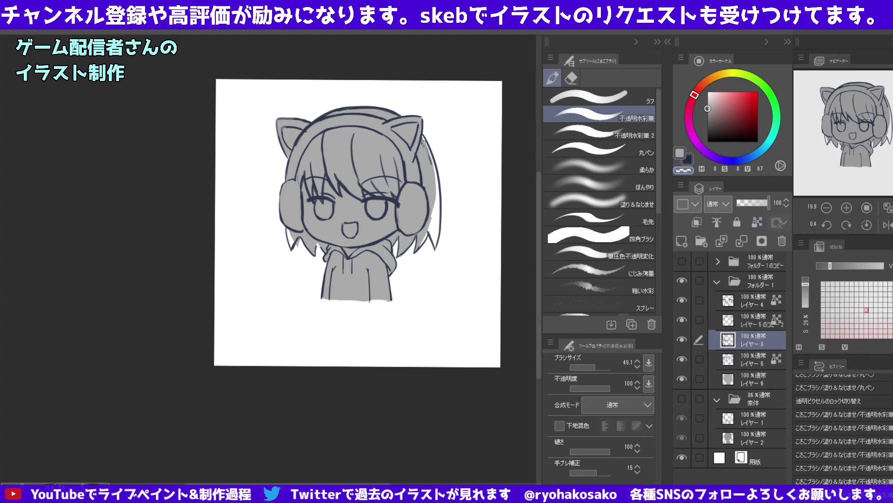
pyautogui.click(748, 362)
pyautogui.click(747, 379)
# Paint grey into the white gaps along the right and left hair edges.
pyautogui.press('c')
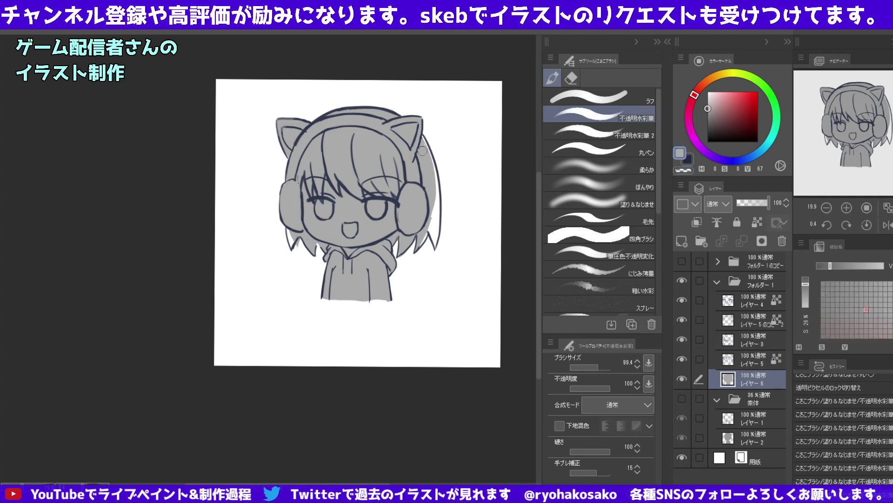
pyautogui.moveTo(431, 154)
pyautogui.mouseDown()
pyautogui.moveTo(424, 136)
pyautogui.moveTo(436, 226)
pyautogui.mouseUp()
pyautogui.moveTo(434, 176); pyautogui.dragTo(432, 230)
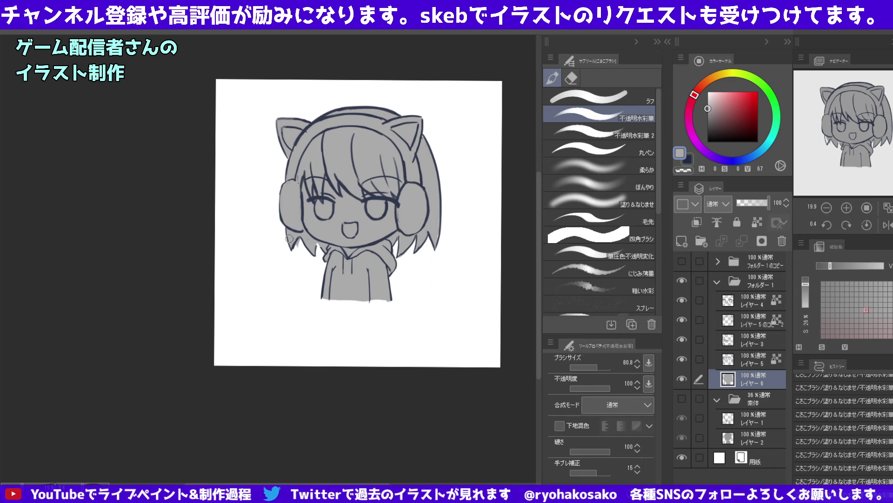
pyautogui.press('c')
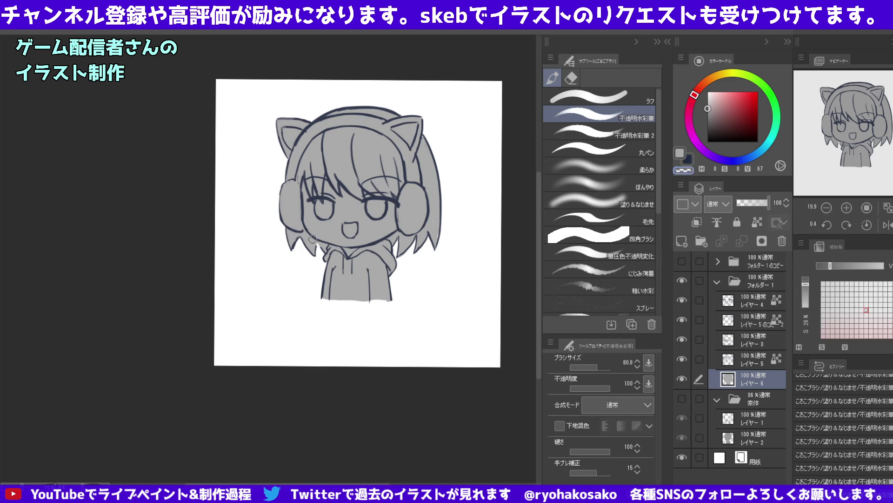
pyautogui.press('c')
pyautogui.moveTo(318, 240); pyautogui.dragTo(314, 237)
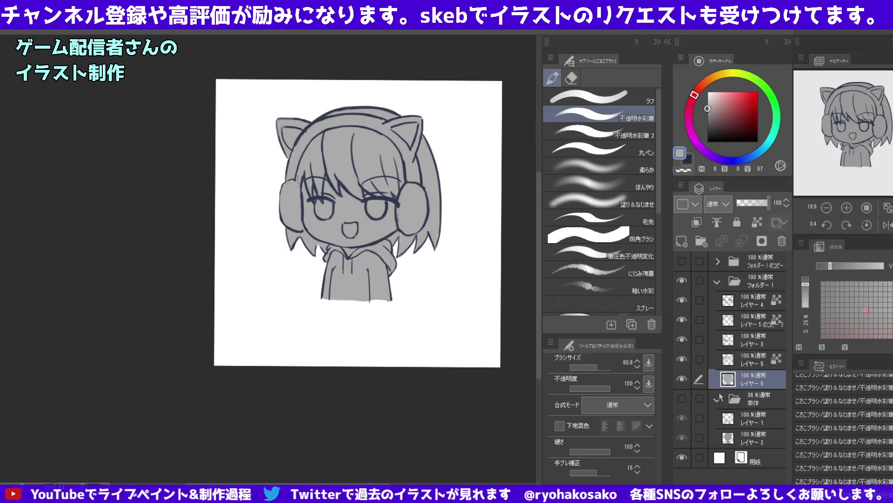
# Create folder 3, move layers 16 and 6 into it, and clip it to the silhouette.
pyautogui.keyDown('ctrl'); pyautogui.click(729, 379); pyautogui.keyUp('ctrl')
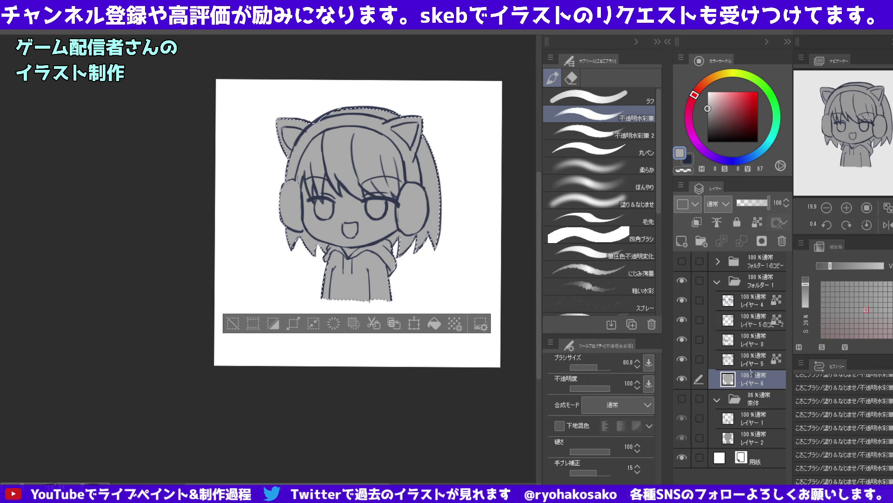
pyautogui.click(682, 241)
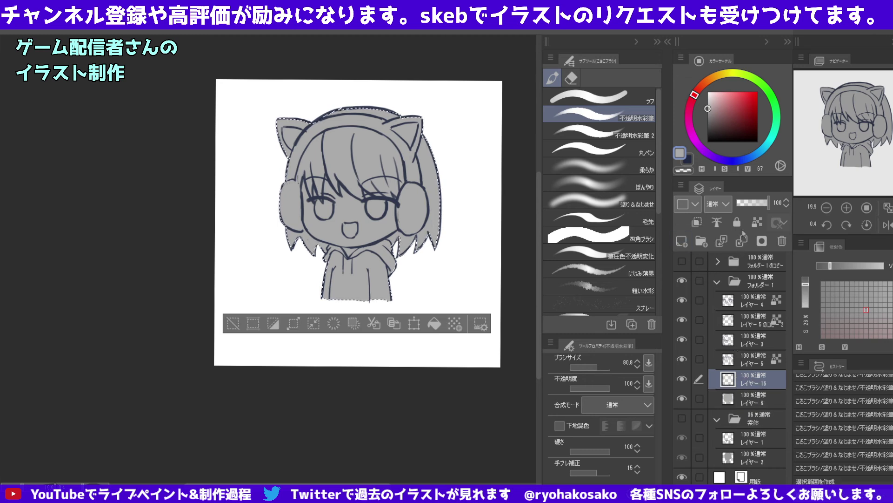
pyautogui.click(701, 240)
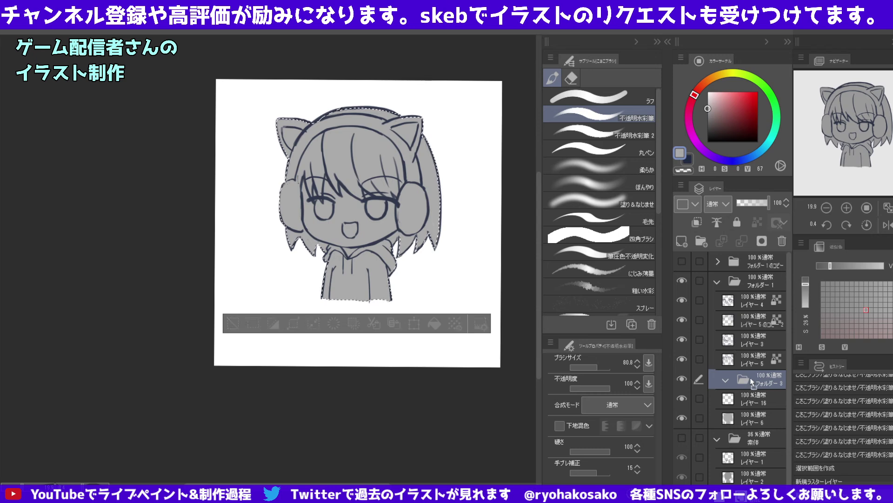
pyautogui.moveTo(746, 397); pyautogui.dragTo(760, 387)
pyautogui.moveTo(750, 421); pyautogui.dragTo(753, 395)
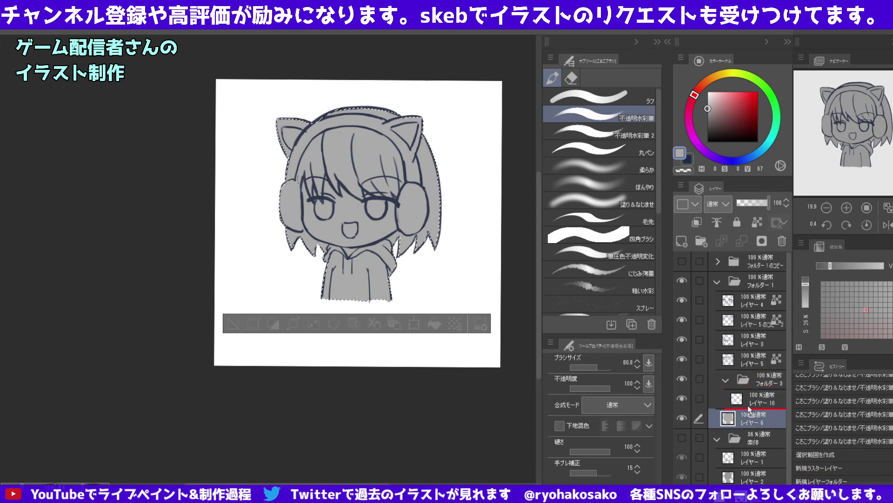
pyautogui.click(756, 379)
pyautogui.click(762, 241)
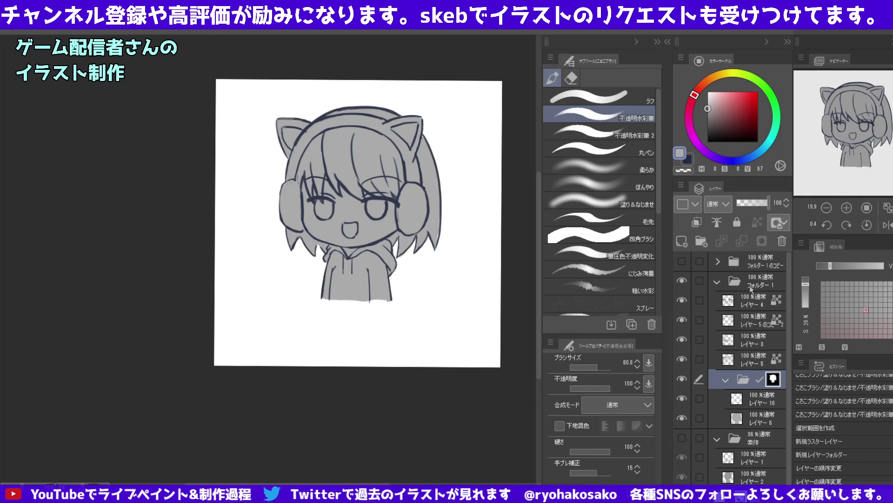
# Fill a new Layer 17 with grey and delete the old grey base layer.
pyautogui.click(746, 407)
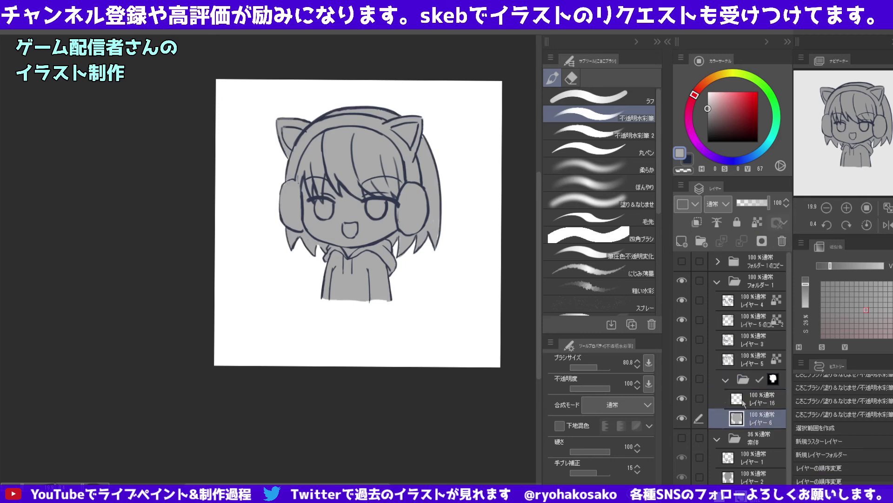
pyautogui.click(681, 241)
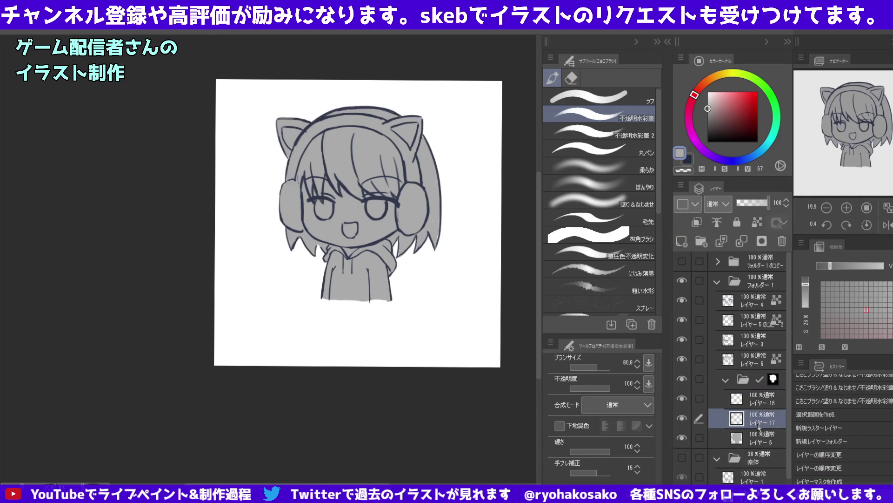
pyautogui.click(761, 438)
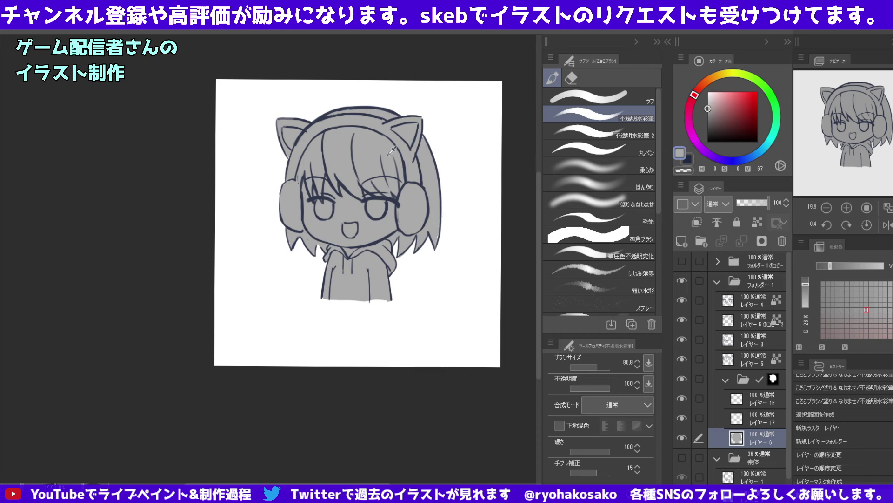
pyautogui.click(746, 418)
pyautogui.press('g')
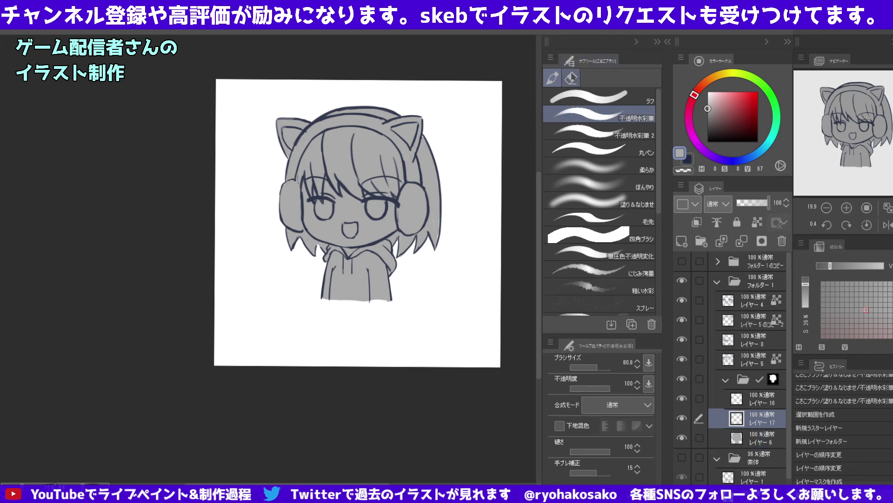
pyautogui.click(479, 136)
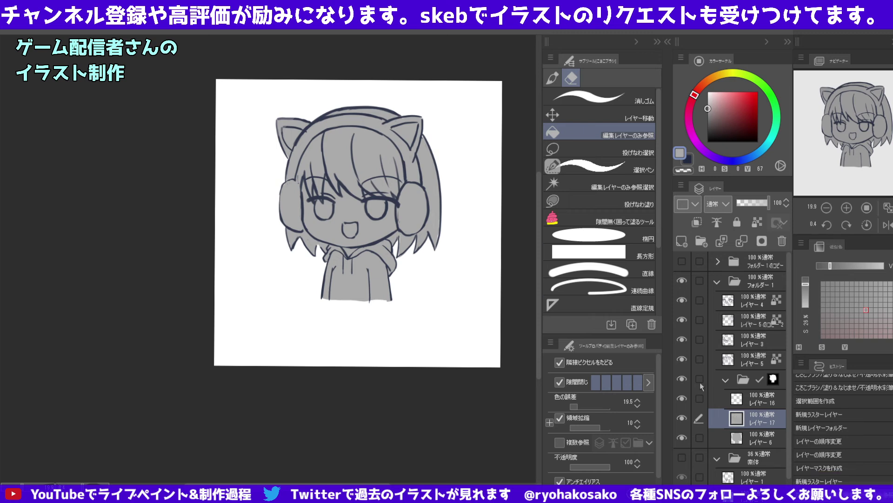
pyautogui.click(771, 439)
pyautogui.click(782, 241)
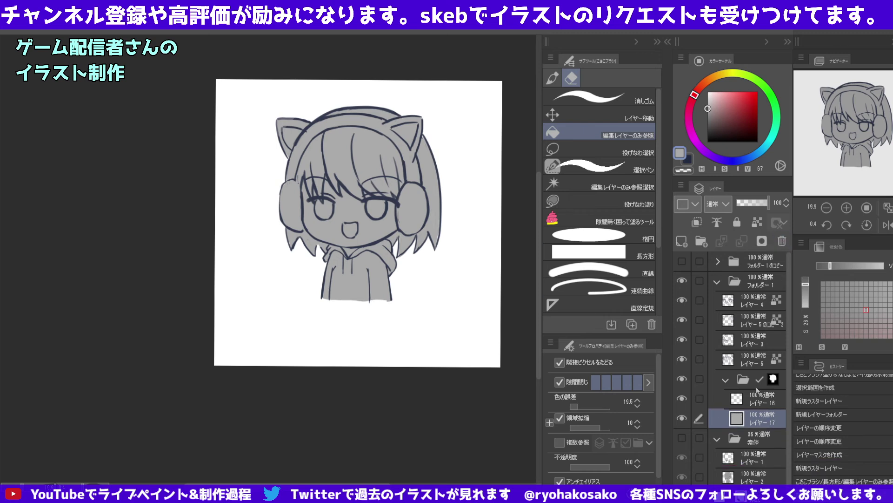
pyautogui.click(759, 397)
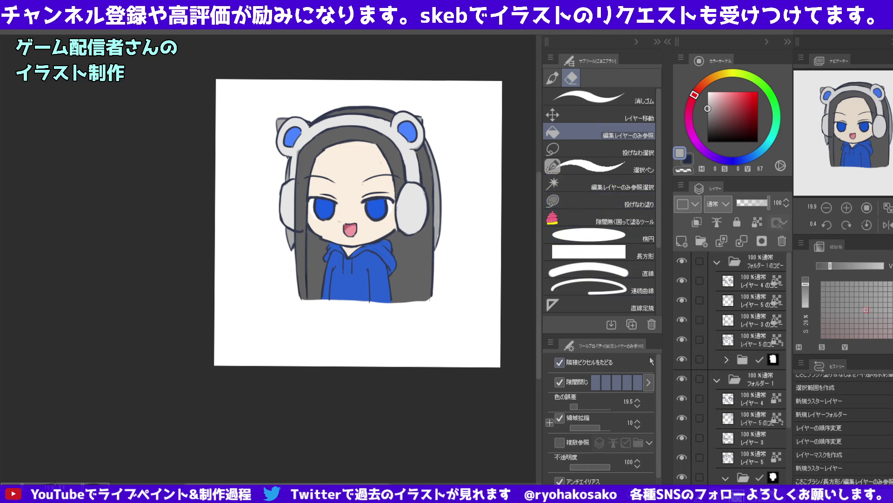
# Eyedrop the skin tone from Layer 8 inside the bear-hood girl's colour folder.
pyautogui.press('c')
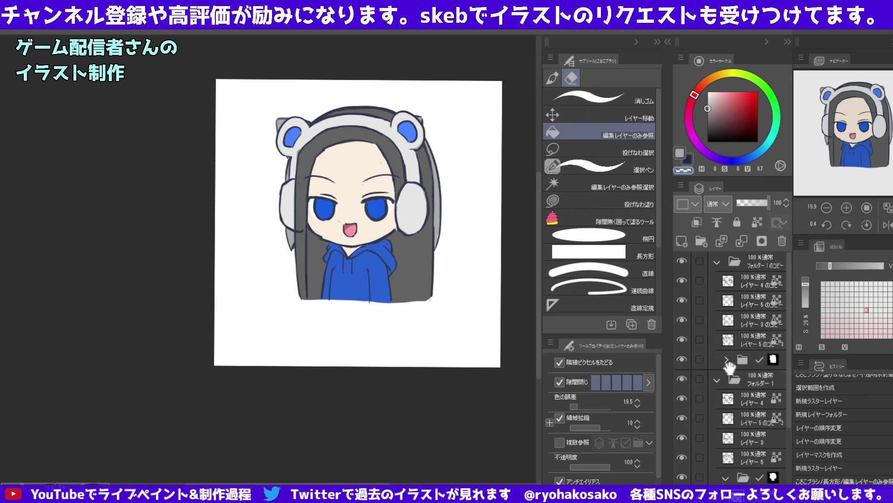
pyautogui.scroll(-3, 716, 357)
pyautogui.scroll(-2, 724, 358)
pyautogui.scroll(4, 728, 344)
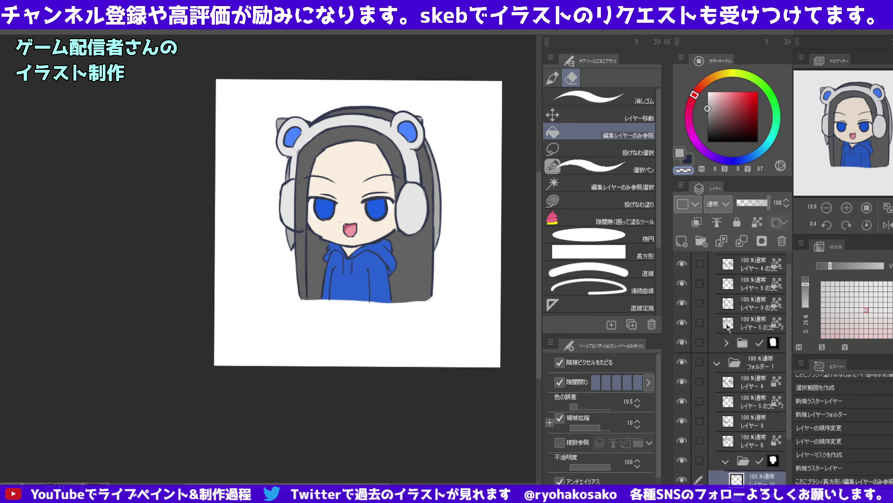
pyautogui.click(727, 342)
pyautogui.scroll(-2, 740, 368)
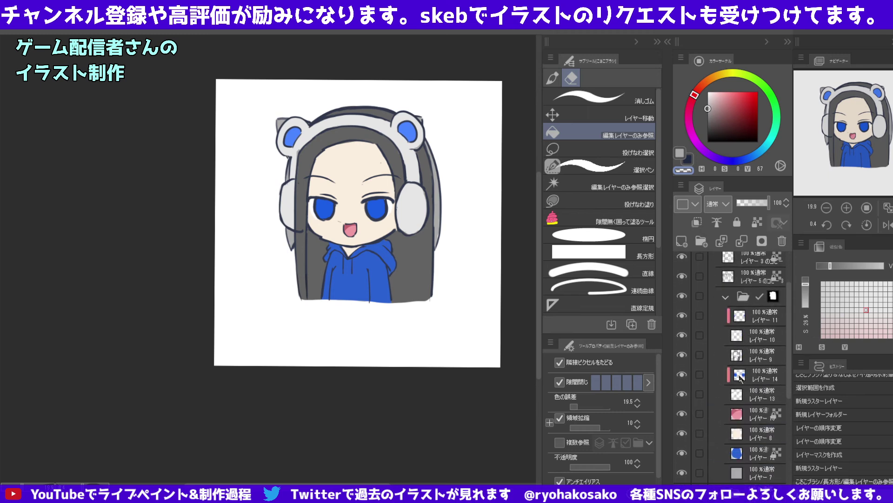
pyautogui.keyDown('alt'); pyautogui.click(361, 151); pyautogui.keyUp('alt')
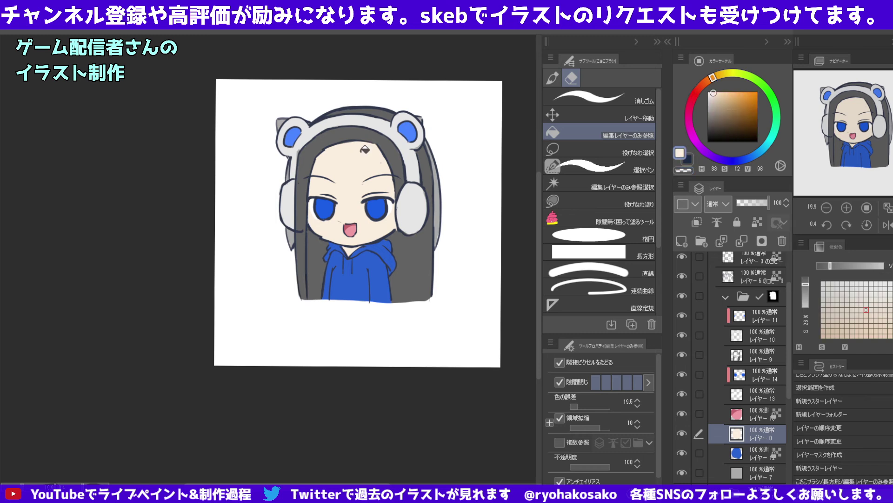
pyautogui.scroll(-3, 747, 400)
pyautogui.click(750, 376)
pyautogui.scroll(2, 751, 376)
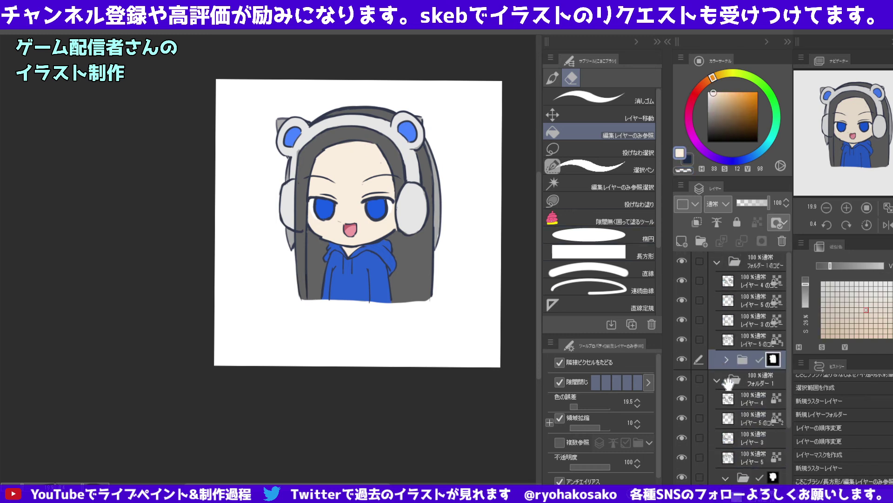
pyautogui.click(727, 363)
# Select Layer 16, hide the Folder 1 copy, and switch to the brush.
pyautogui.click(733, 417)
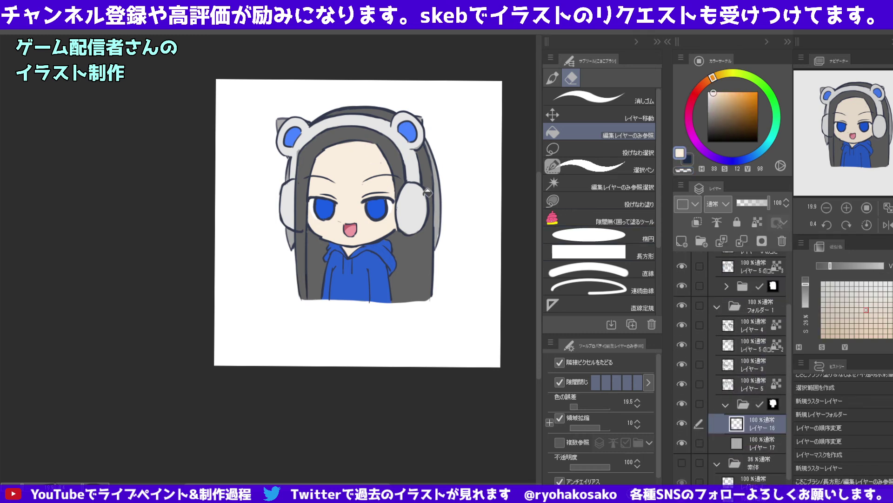
pyautogui.scroll(3, 713, 354)
pyautogui.click(682, 261)
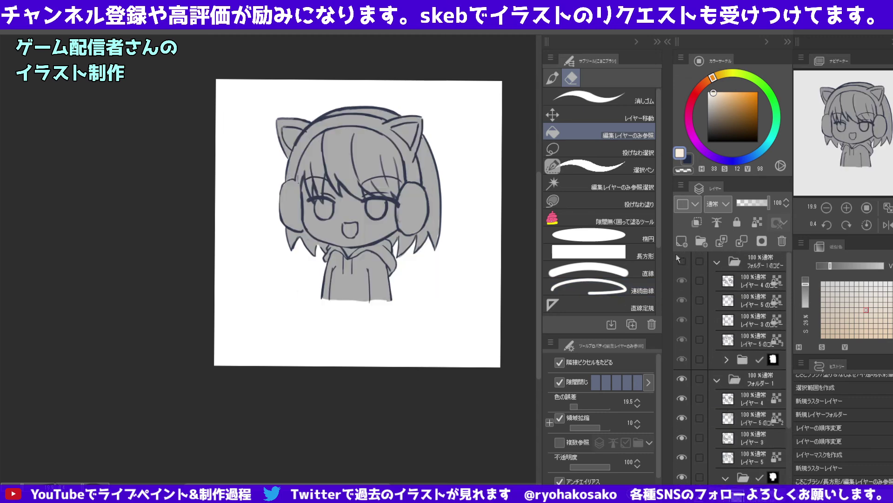
pyautogui.press('b')
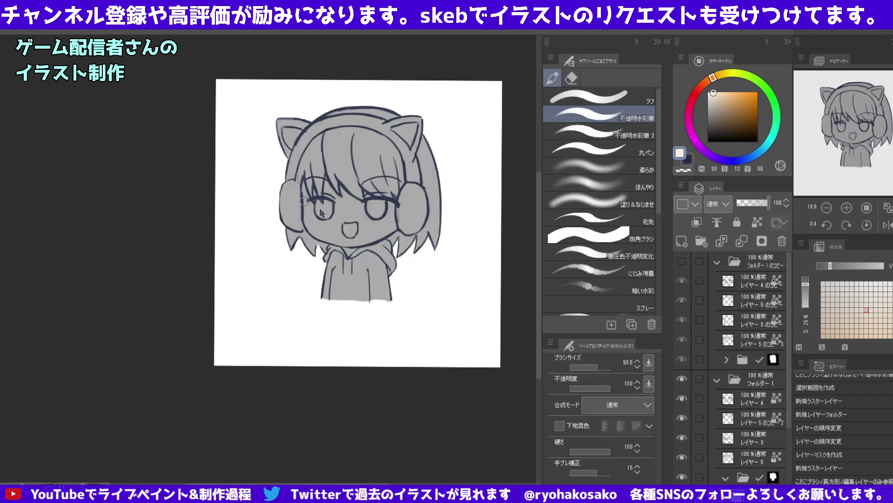
# Paint cream skin over the cat girl's face, forehead and neck with the 丸ペン brush.
pyautogui.click(589, 149)
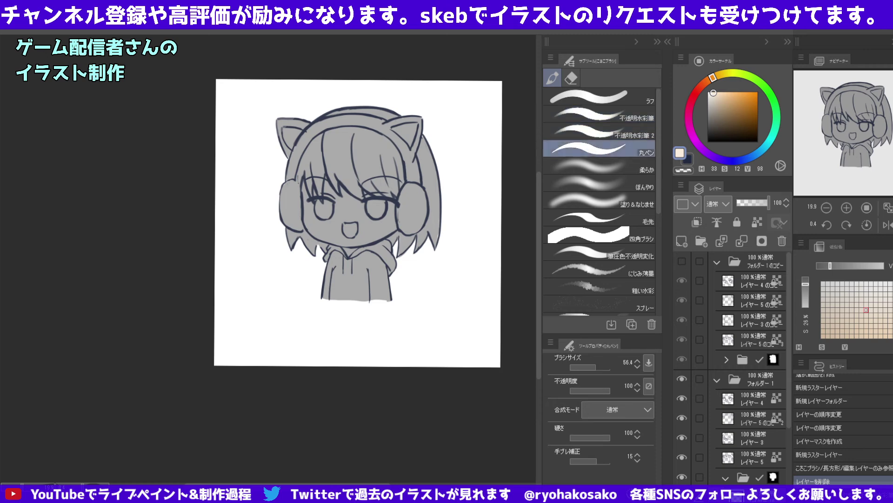
pyautogui.moveTo(303, 200)
pyautogui.mouseDown()
pyautogui.moveTo(344, 177)
pyautogui.moveTo(387, 195)
pyautogui.moveTo(354, 208)
pyautogui.moveTo(350, 219)
pyautogui.mouseUp()
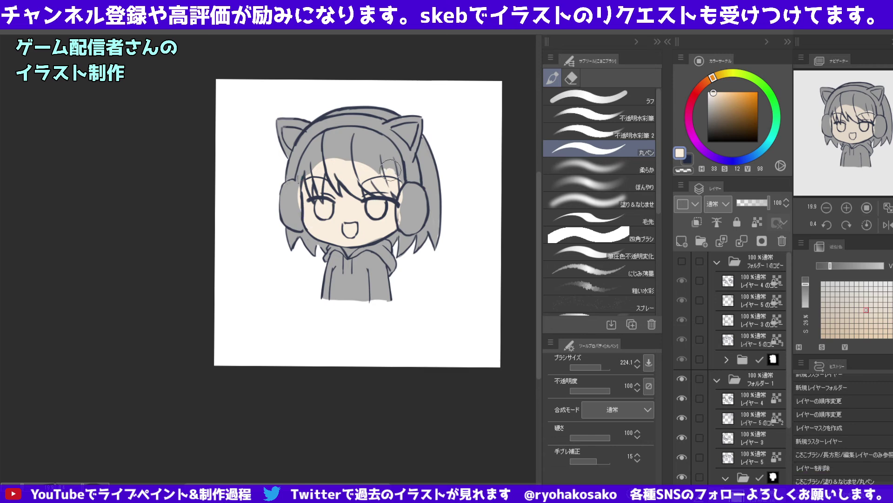
pyautogui.moveTo(390, 168); pyautogui.dragTo(393, 184)
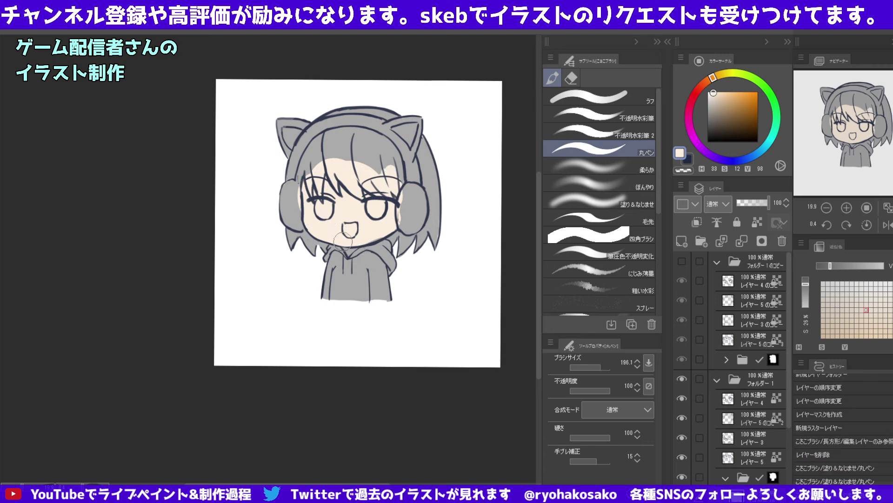
pyautogui.moveTo(353, 245); pyautogui.dragTo(360, 250)
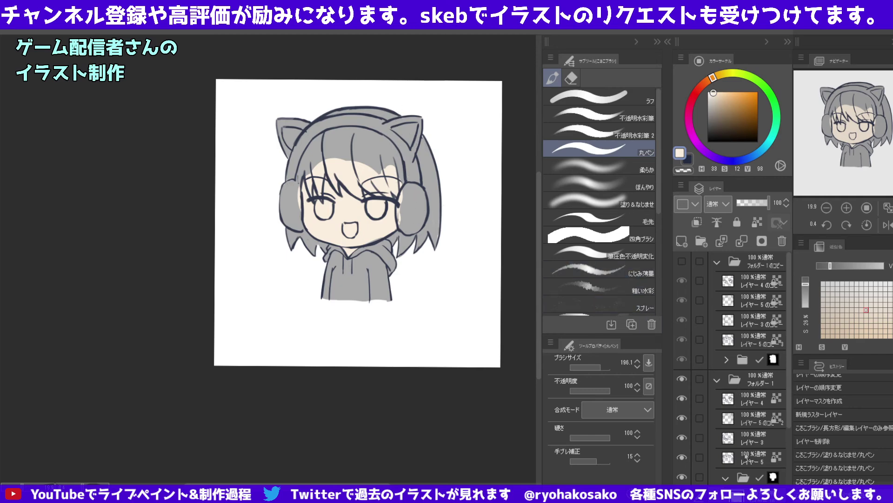
# Add a new raster layer above Layer 16 and expand the bear-hood girl's colour folder.
pyautogui.scroll(-2, 747, 449)
pyautogui.scroll(-2, 751, 440)
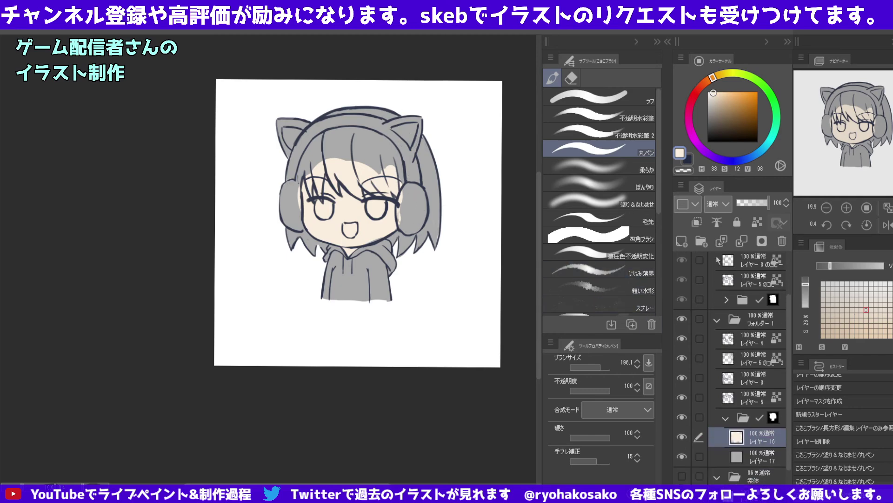
pyautogui.click(682, 241)
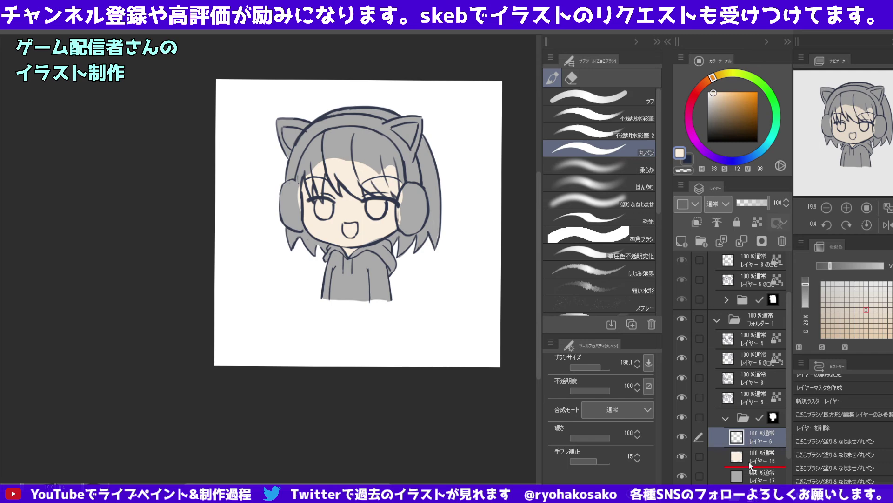
pyautogui.scroll(3, 750, 413)
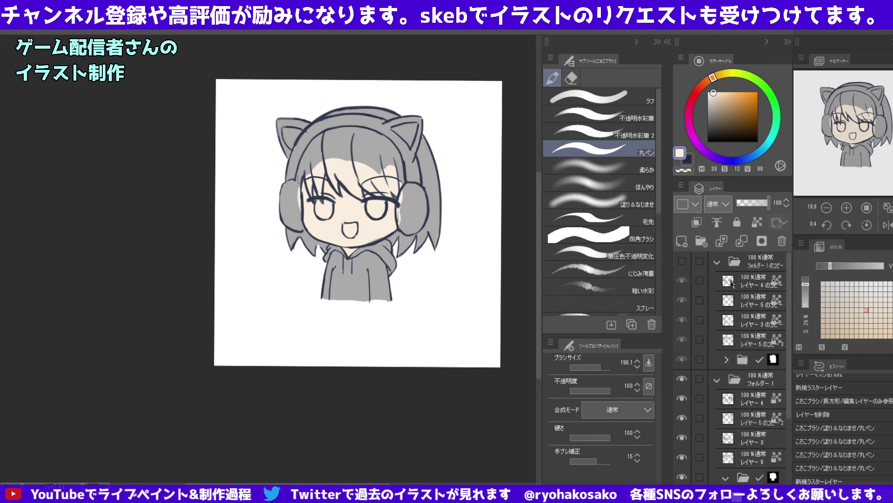
pyautogui.click(726, 359)
pyautogui.scroll(-2, 754, 469)
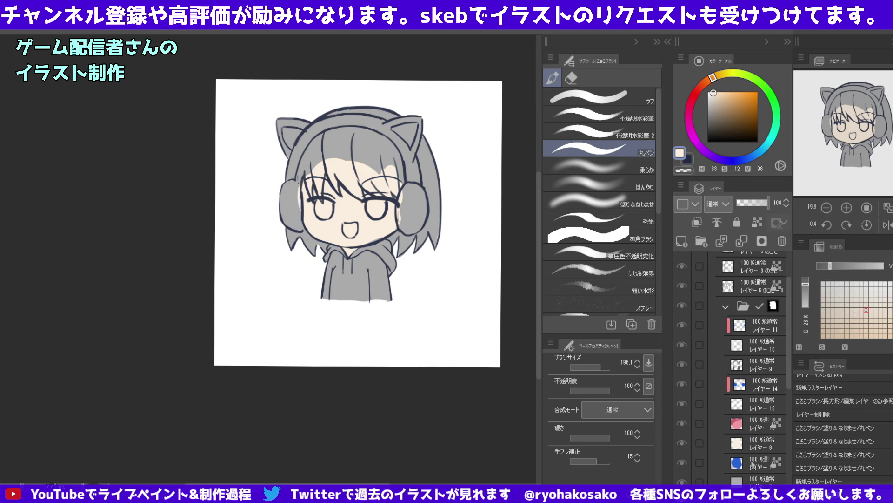
# Show the Folder 1 copy again and repaint the hoodie in a lighter blue.
pyautogui.click(753, 464)
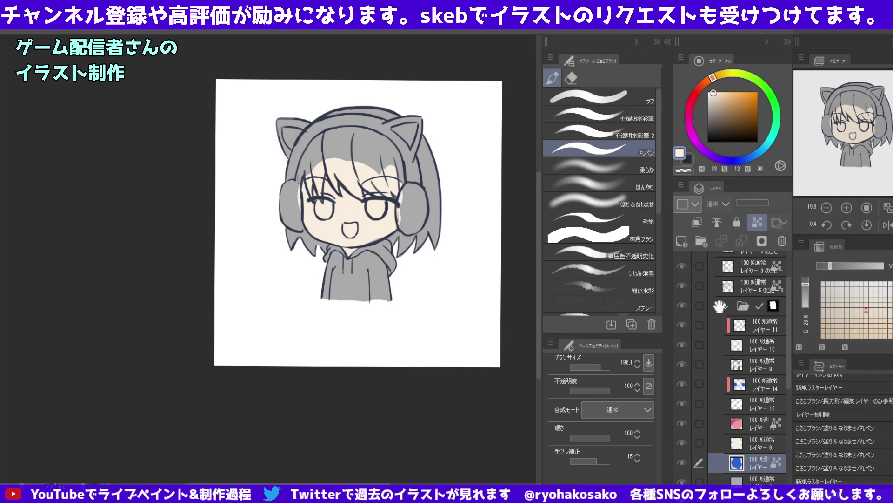
pyautogui.scroll(3, 705, 309)
pyautogui.click(681, 261)
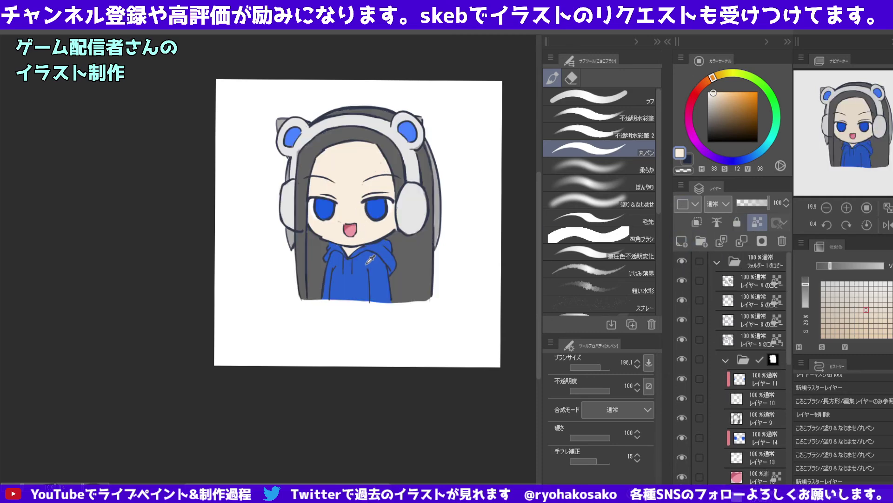
pyautogui.moveTo(775, 116); pyautogui.dragTo(770, 93)
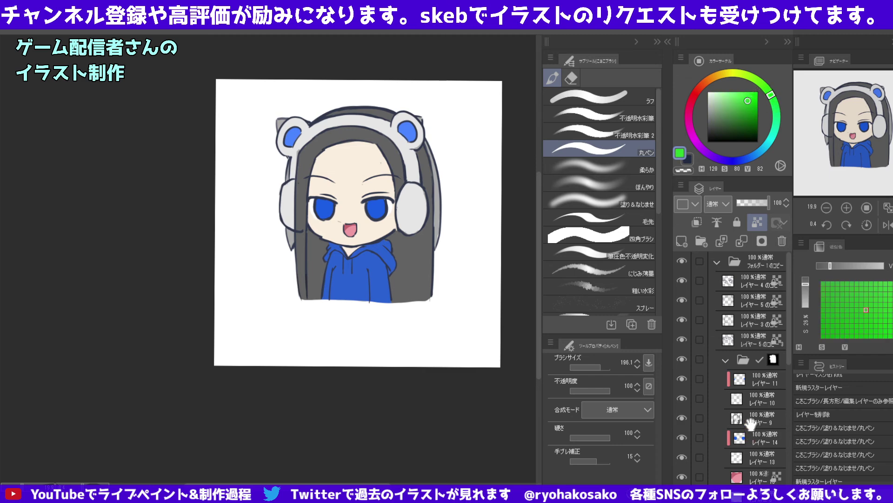
pyautogui.scroll(-5, 747, 426)
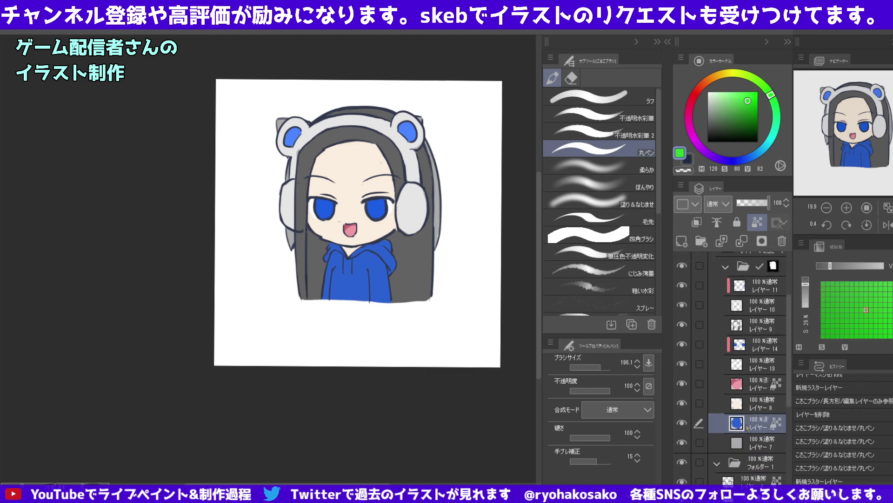
pyautogui.click(753, 156)
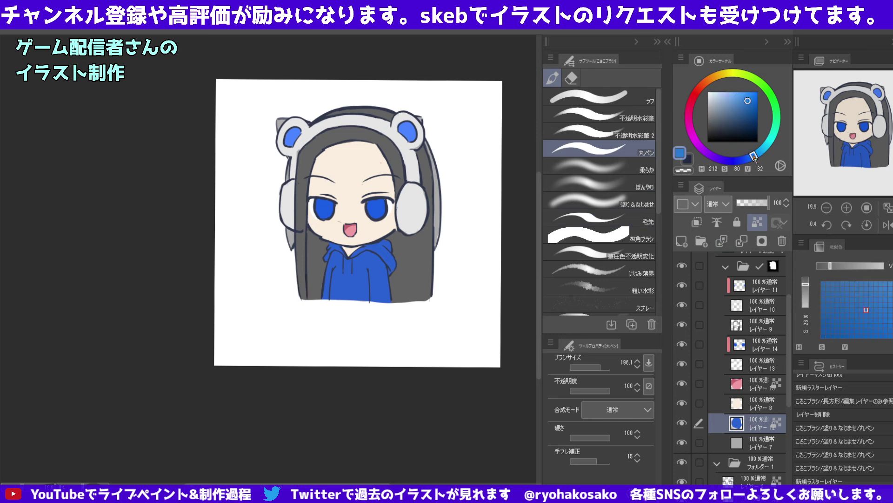
pyautogui.click(745, 97)
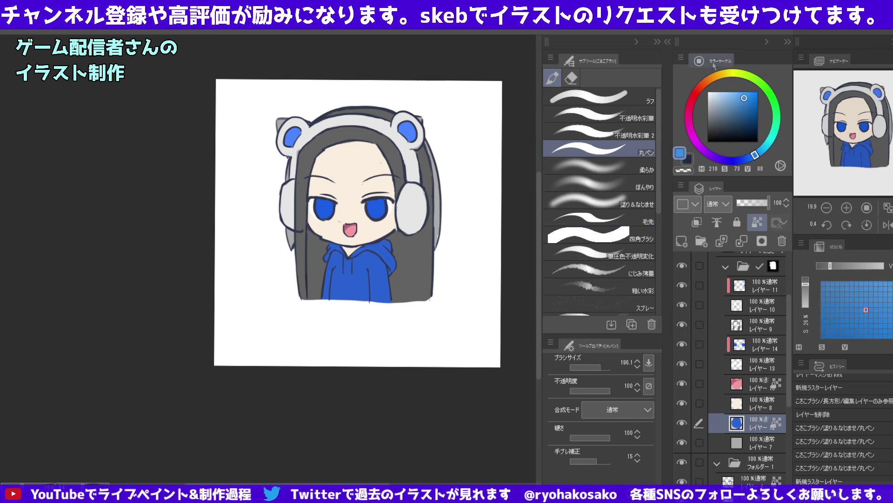
pyautogui.moveTo(364, 262); pyautogui.dragTo(380, 293)
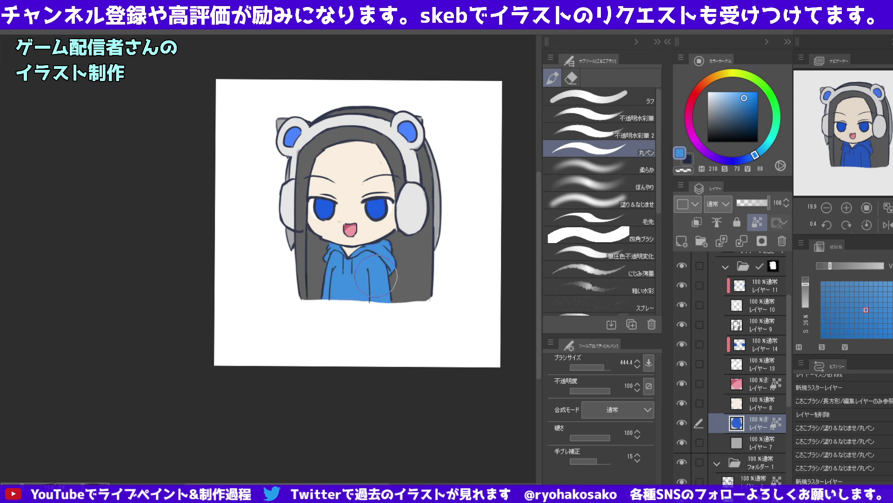
pyautogui.moveTo(356, 299); pyautogui.dragTo(390, 275)
pyautogui.click(396, 214)
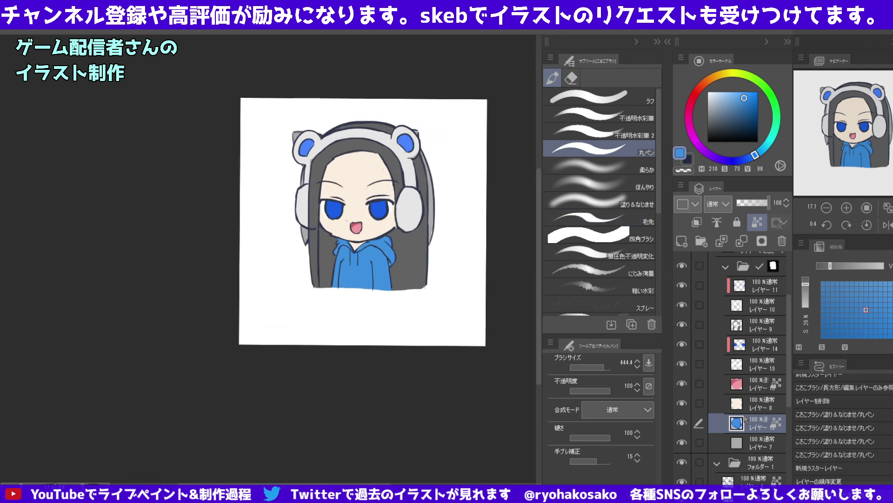
pyautogui.moveTo(400, 242); pyautogui.dragTo(386, 280)
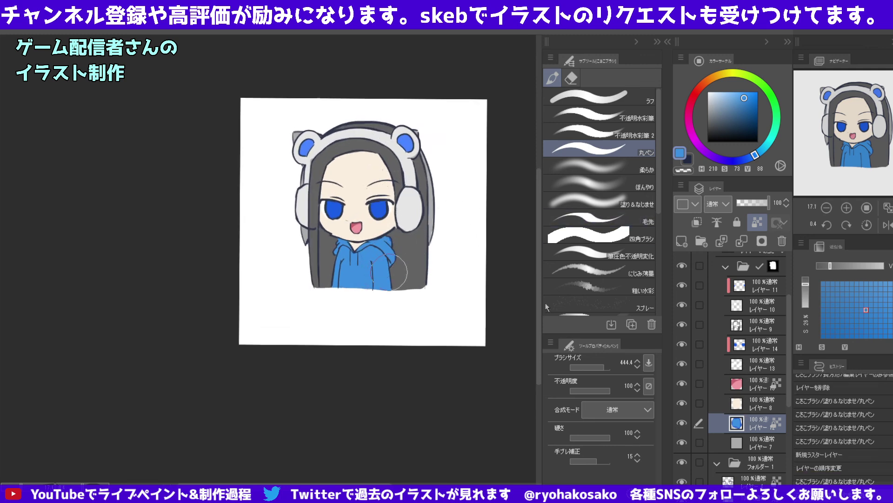
# Lock transparent pixels on Layers 14 and 11.
pyautogui.click(748, 342)
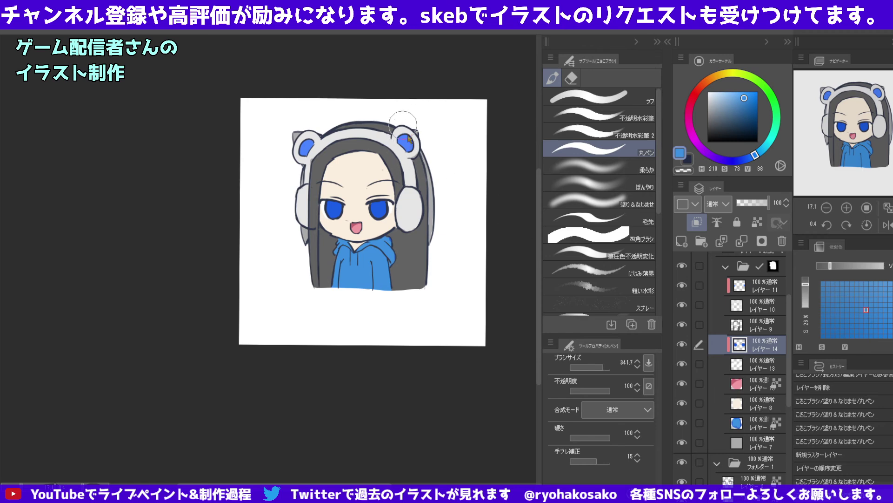
pyautogui.click(757, 222)
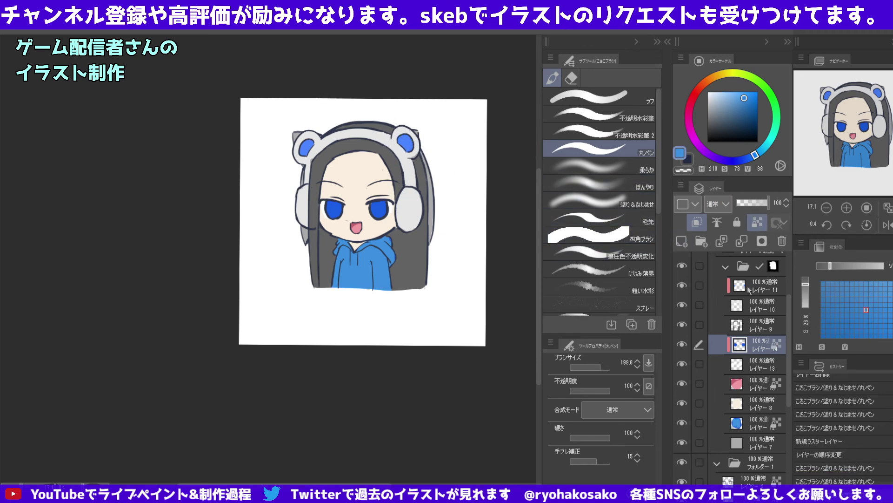
pyautogui.click(749, 290)
pyautogui.click(757, 222)
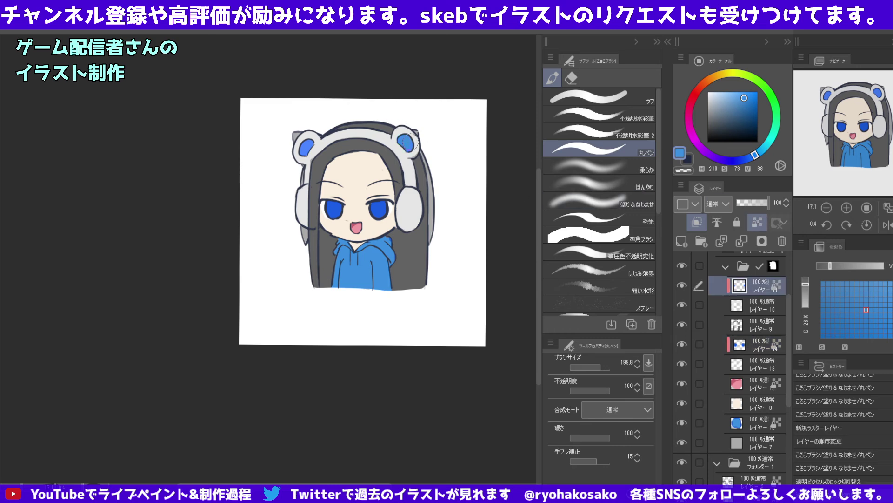
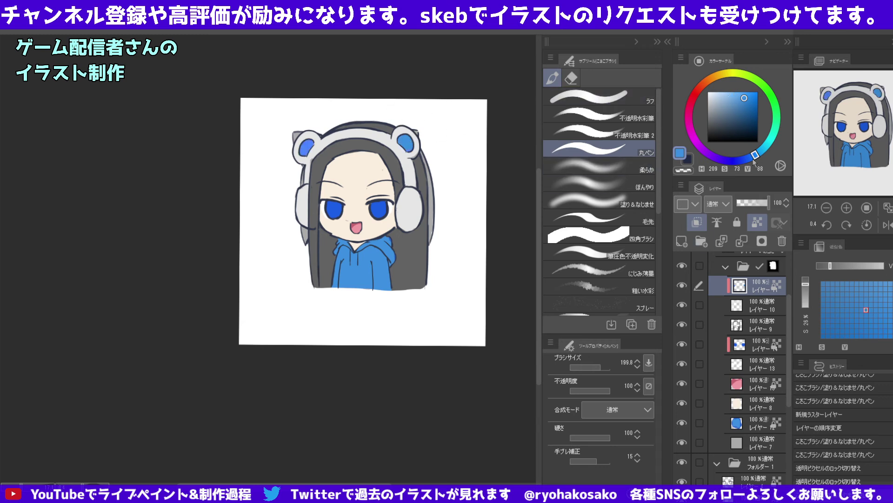
# Paint the inner areas of both bear ears a deeper, more saturated blue.
pyautogui.moveTo(754, 156); pyautogui.dragTo(740, 159)
pyautogui.moveTo(750, 105); pyautogui.dragTo(752, 94)
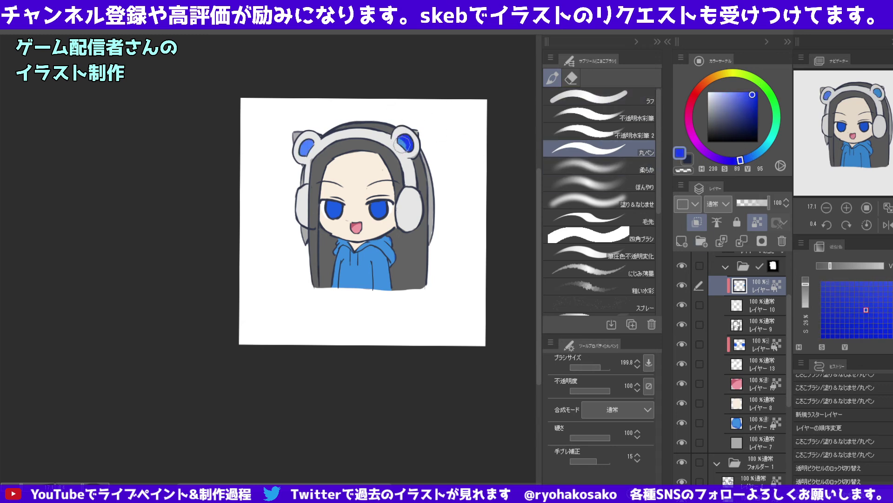
pyautogui.moveTo(401, 143); pyautogui.dragTo(402, 138)
pyautogui.moveTo(323, 139); pyautogui.dragTo(300, 152)
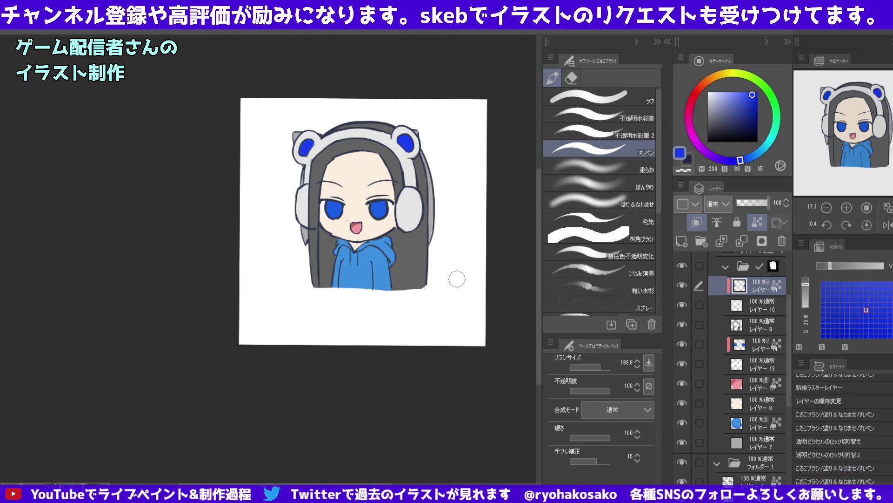
# Select the hoodie's blue fill layer, sample its blue, and choose a bright green.
pyautogui.click(724, 267)
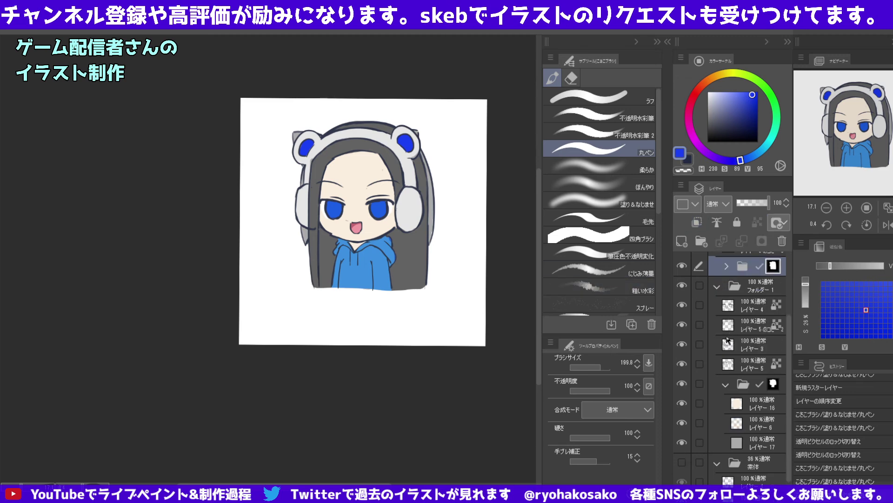
pyautogui.click(726, 266)
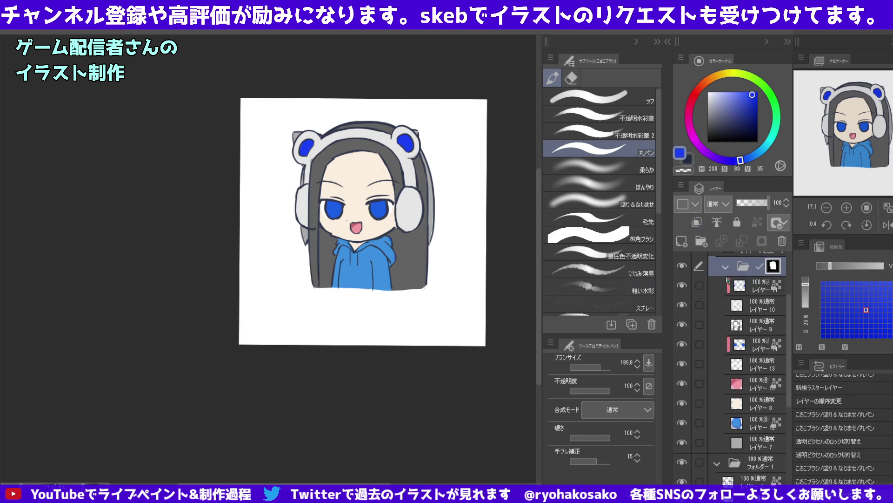
pyautogui.scroll(-1, 749, 333)
pyautogui.click(752, 404)
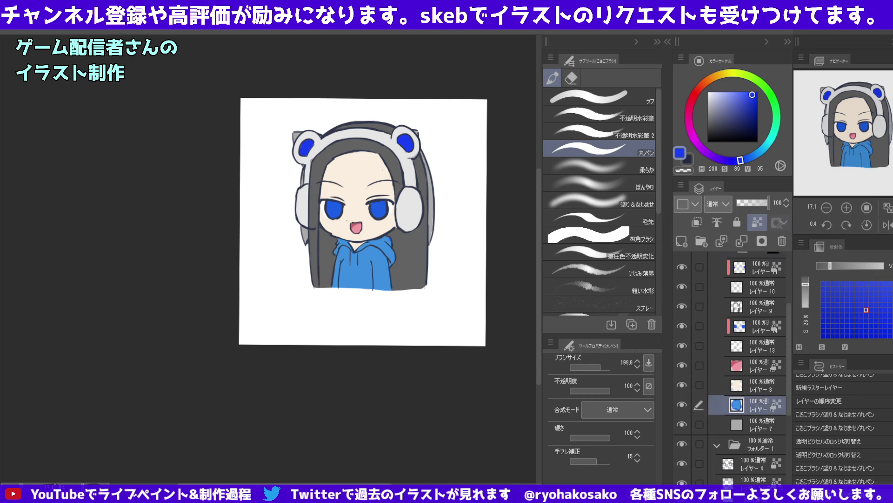
pyautogui.keyDown('alt'); pyautogui.click(366, 254); pyautogui.keyUp('alt')
pyautogui.moveTo(764, 145); pyautogui.dragTo(771, 97)
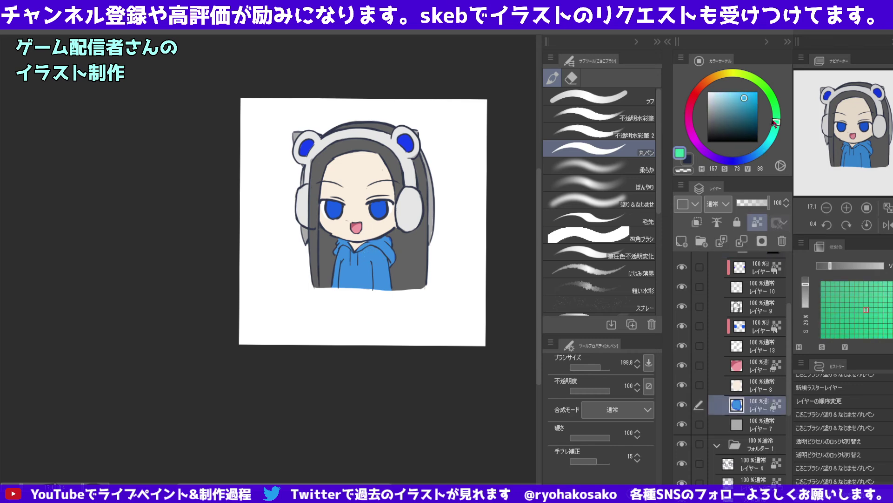
# Select the bear-ear version's masked folder and hide it to compare characters.
pyautogui.scroll(3, 746, 341)
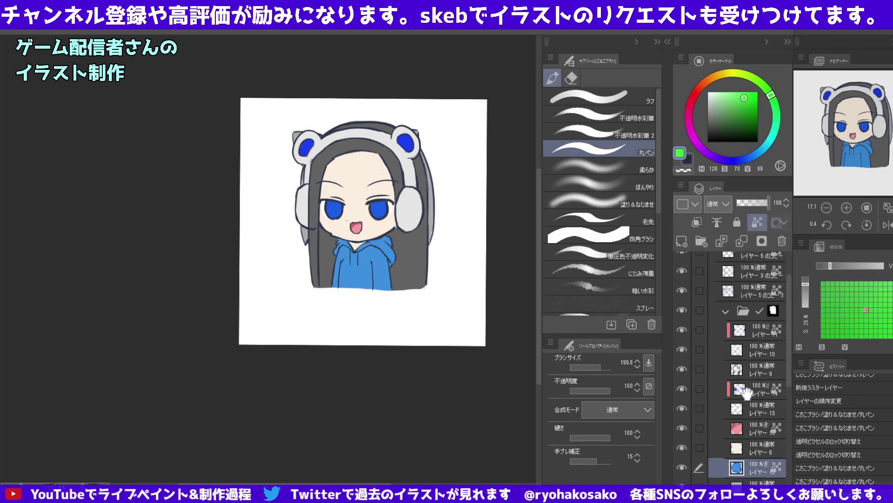
pyautogui.click(749, 357)
pyautogui.scroll(-2, 746, 393)
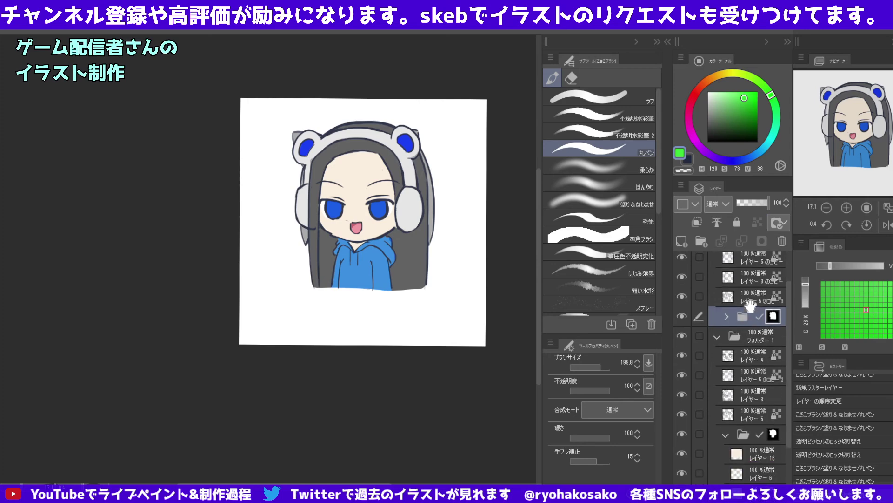
pyautogui.scroll(-1, 749, 405)
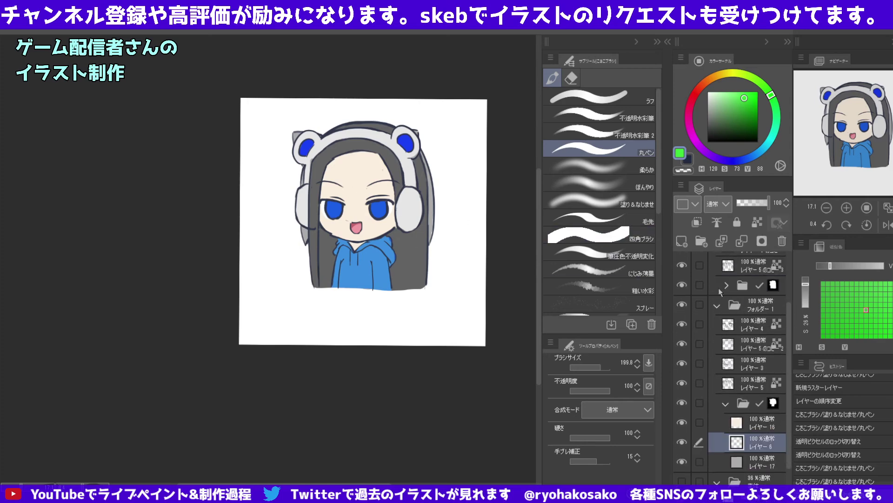
pyautogui.scroll(3, 702, 269)
pyautogui.click(682, 261)
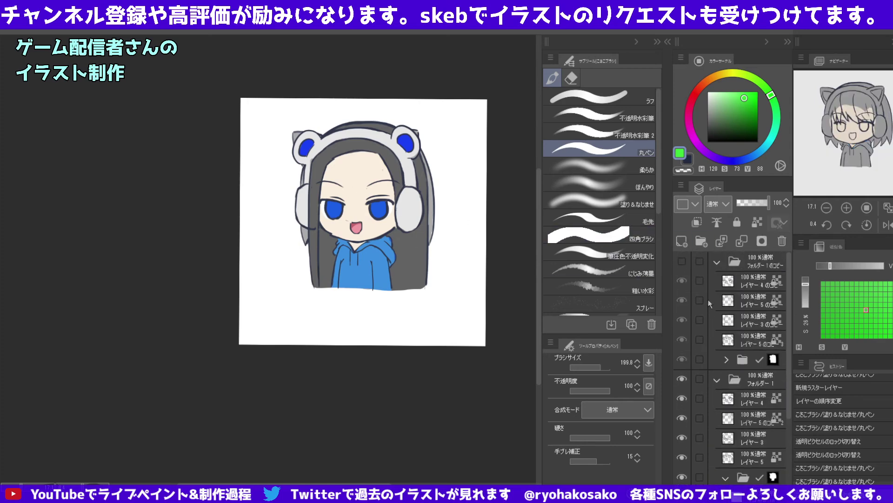
# Hide and collapse the bear-ear girl's folder, then select the grey character's hoodie layer.
pyautogui.click(682, 261)
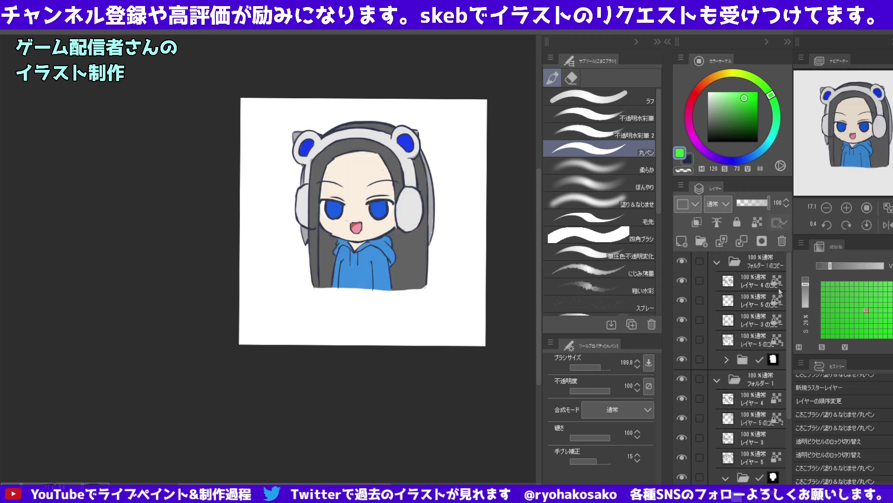
pyautogui.click(688, 262)
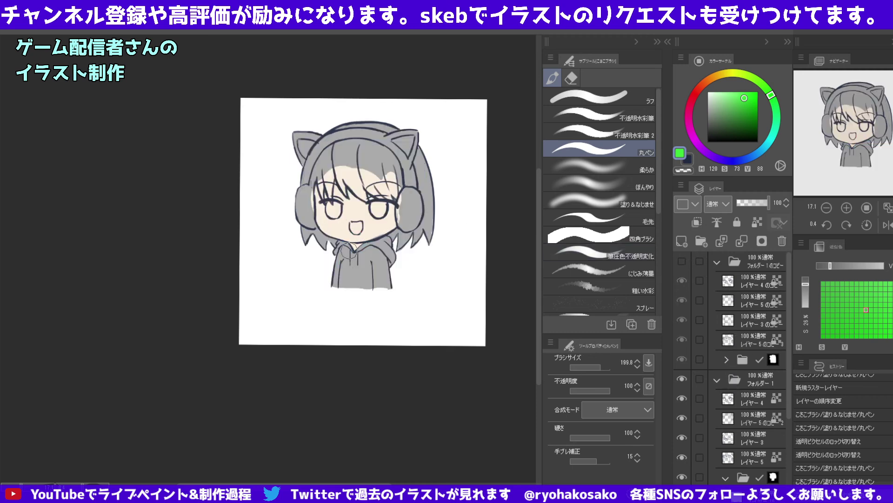
pyautogui.click(717, 262)
pyautogui.click(754, 416)
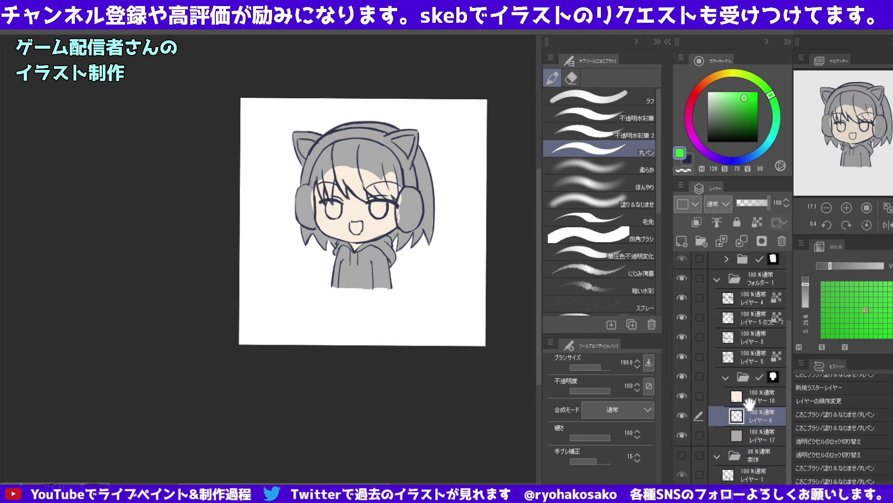
# Paint the hoodie's collar and front bright green, undoing a misplaced stroke.
pyautogui.moveTo(371, 255); pyautogui.dragTo(356, 253)
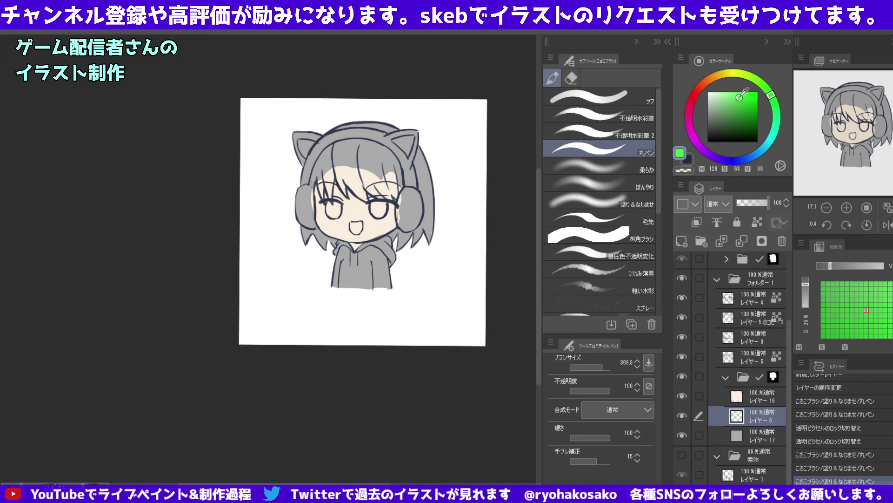
pyautogui.moveTo(345, 244); pyautogui.dragTo(336, 282)
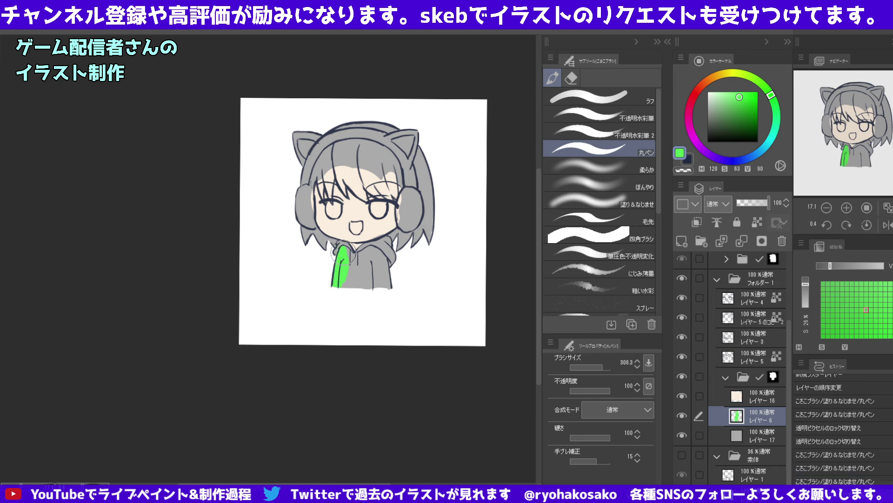
pyautogui.moveTo(347, 242)
pyautogui.mouseDown()
pyautogui.moveTo(337, 279)
pyautogui.moveTo(370, 260)
pyautogui.moveTo(386, 268)
pyautogui.moveTo(386, 291)
pyautogui.moveTo(394, 261)
pyautogui.moveTo(386, 235)
pyautogui.mouseUp()
pyautogui.press('c')
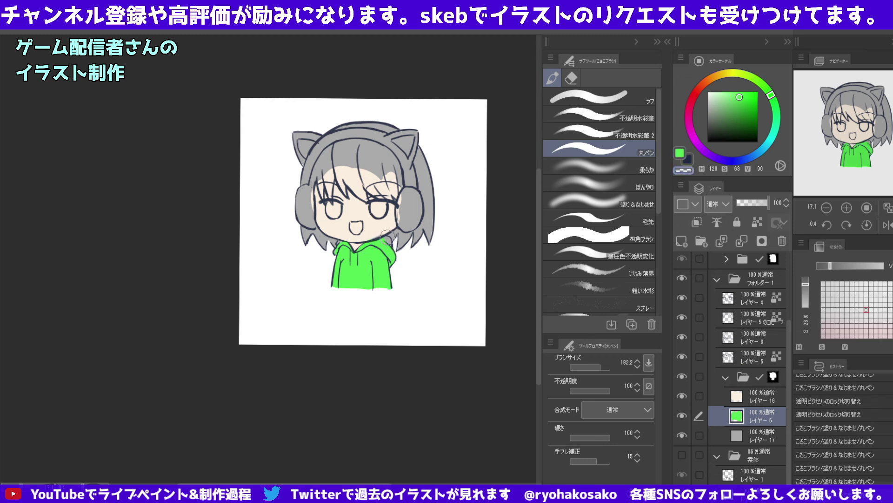
pyautogui.hotkey('ctrl', 'z')
pyautogui.press('c')
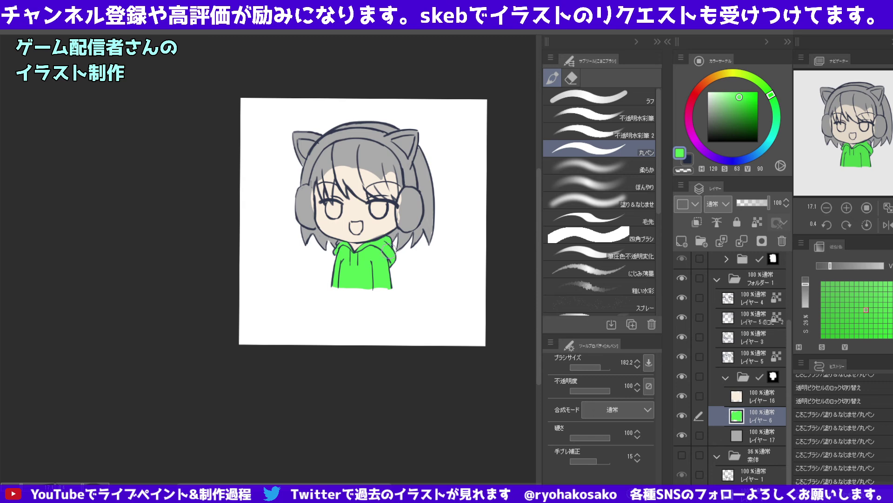
pyautogui.moveTo(387, 249); pyautogui.dragTo(403, 240)
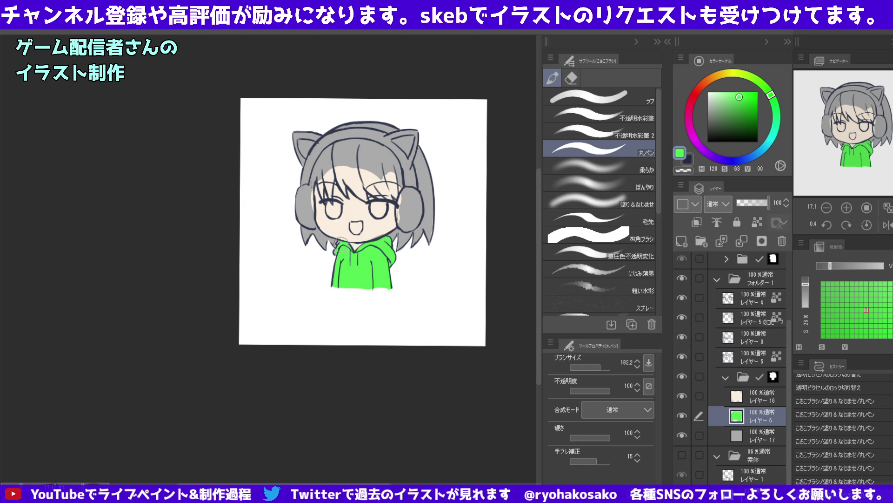
pyautogui.moveTo(340, 242); pyautogui.dragTo(341, 240)
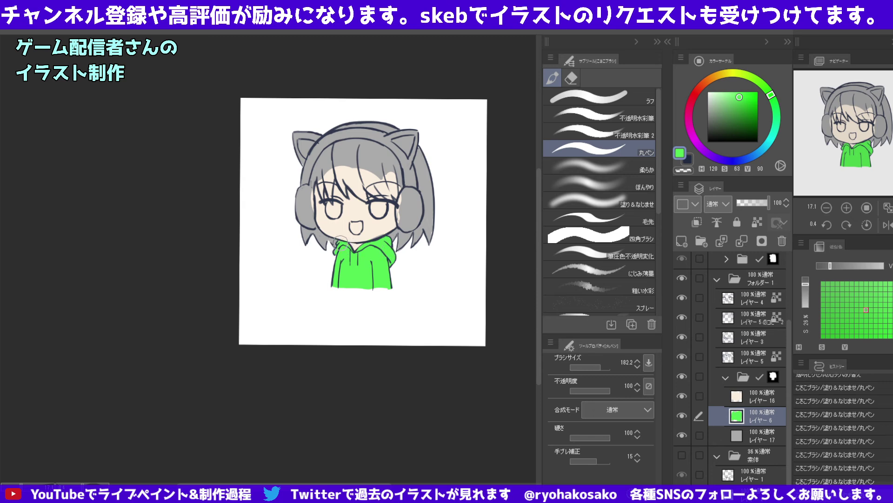
pyautogui.click(763, 396)
# Add a new layer above the skin and set up a medium-dark grey with a smaller brush.
pyautogui.keyDown('alt'); pyautogui.click(364, 235); pyautogui.keyUp('alt')
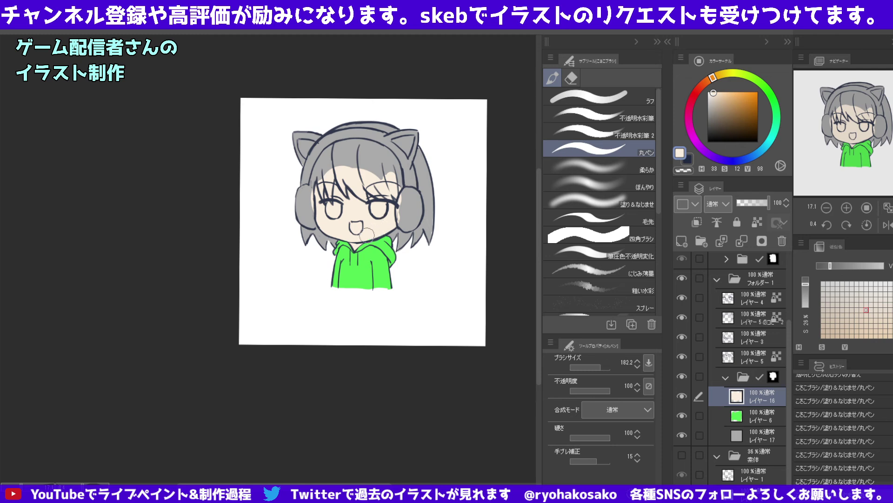
pyautogui.moveTo(361, 236); pyautogui.dragTo(404, 208)
pyautogui.click(681, 241)
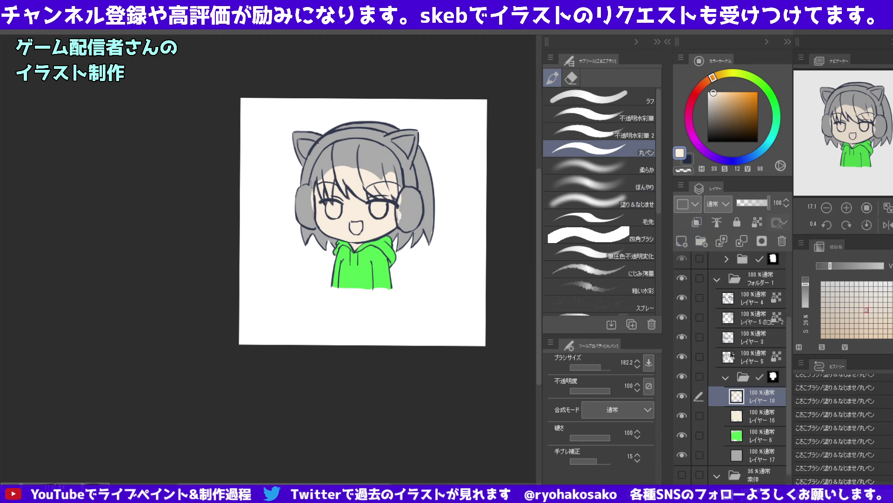
pyautogui.click(707, 130)
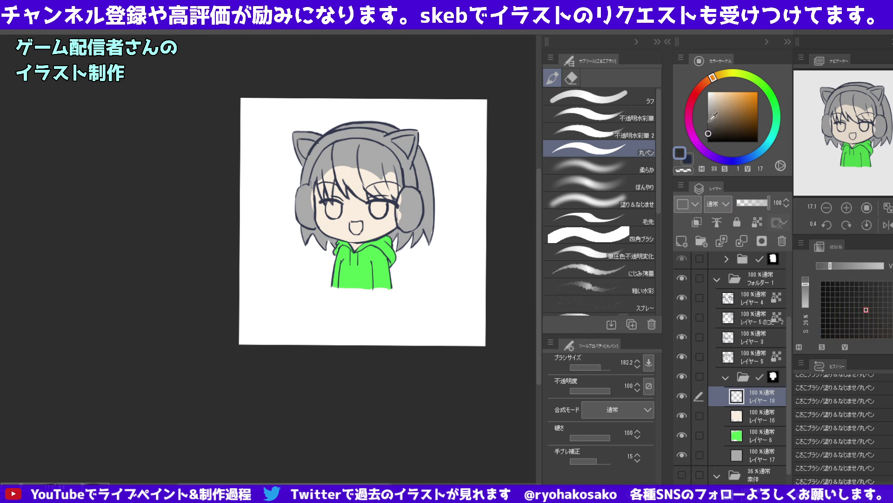
pyautogui.click(707, 129)
pyautogui.moveTo(326, 194)
pyautogui.mouseDown()
pyautogui.moveTo(305, 187)
pyautogui.moveTo(310, 222)
pyautogui.mouseUp()
pyautogui.hotkey('ctrl', 'z')
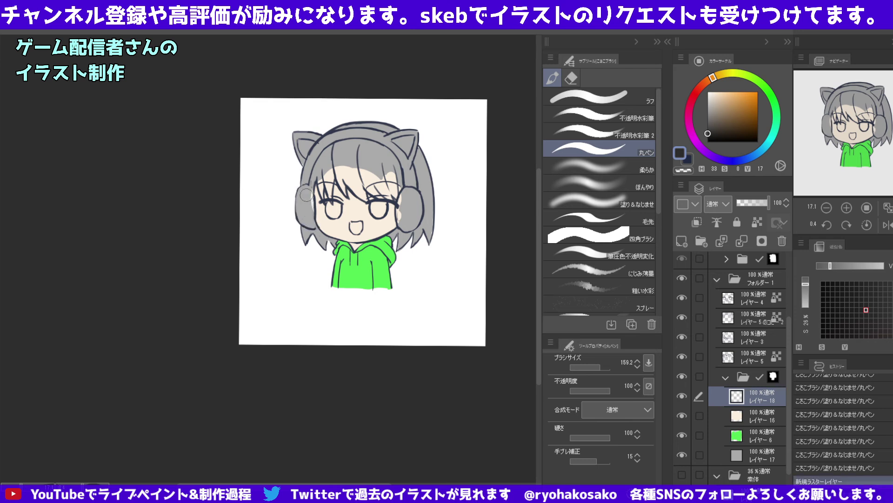
pyautogui.hotkey('ctrl', 'y')
pyautogui.hotkey('ctrl', 'z')
pyautogui.moveTo(710, 128); pyautogui.dragTo(708, 120)
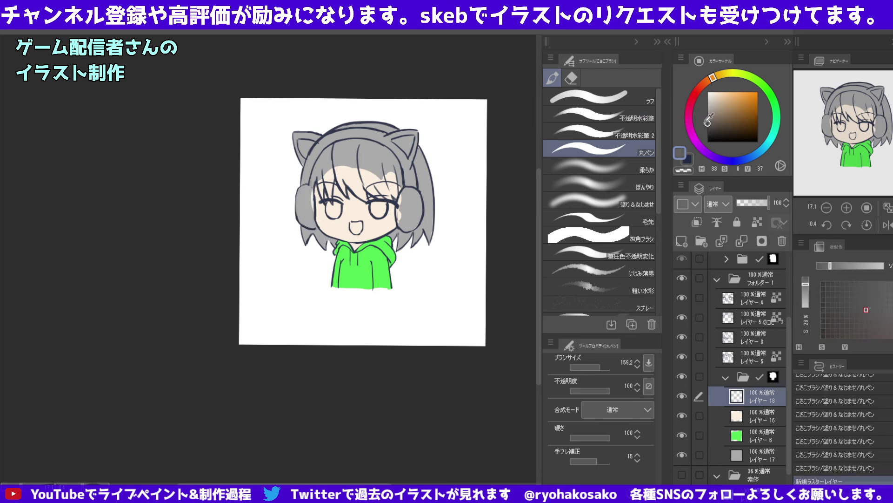
# Paint both headphone ear cups, the band and the headband across the head dark grey.
pyautogui.moveTo(297, 200)
pyautogui.mouseDown()
pyautogui.moveTo(313, 177)
pyautogui.moveTo(316, 215)
pyautogui.moveTo(303, 219)
pyautogui.moveTo(323, 231)
pyautogui.mouseUp()
pyautogui.scroll(2, 296, 205)
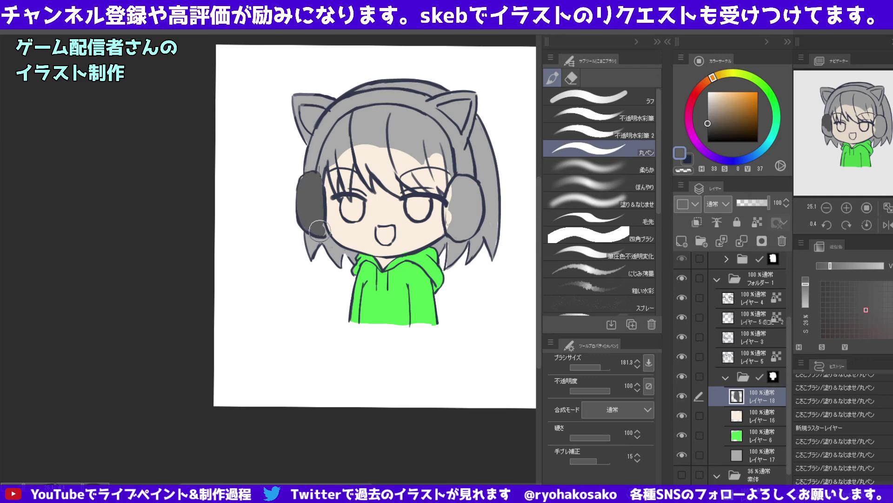
pyautogui.moveTo(470, 210)
pyautogui.mouseDown()
pyautogui.moveTo(466, 184)
pyautogui.moveTo(461, 224)
pyautogui.moveTo(458, 213)
pyautogui.mouseUp()
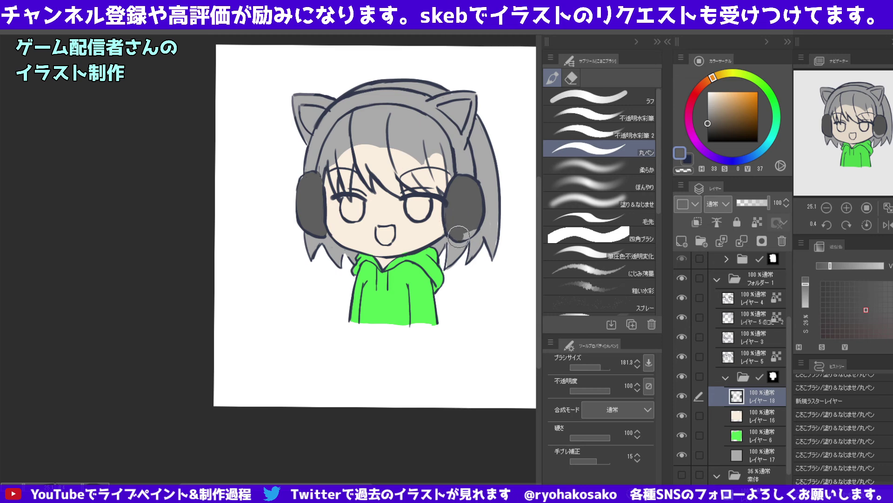
pyautogui.moveTo(451, 130); pyautogui.dragTo(468, 183)
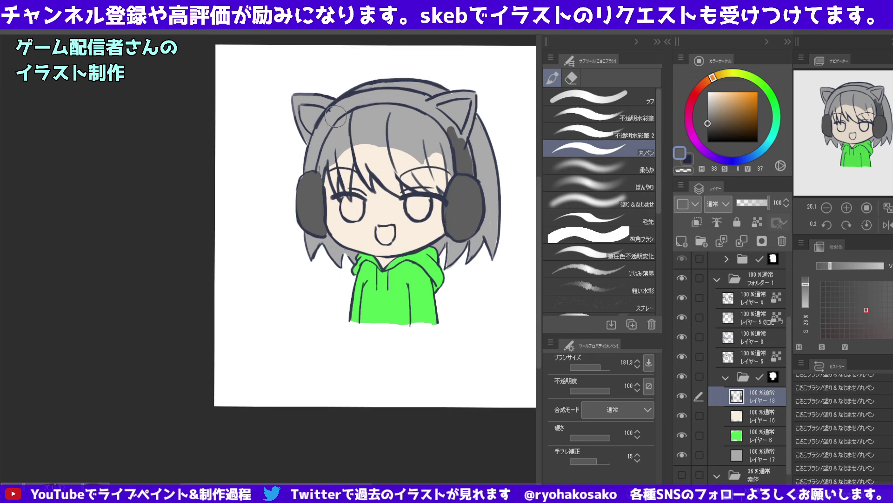
pyautogui.moveTo(337, 100)
pyautogui.mouseDown()
pyautogui.moveTo(310, 180)
pyautogui.moveTo(319, 124)
pyautogui.moveTo(297, 98)
pyautogui.moveTo(337, 116)
pyautogui.moveTo(298, 95)
pyautogui.moveTo(317, 133)
pyautogui.mouseUp()
pyautogui.moveTo(335, 125); pyautogui.dragTo(324, 133)
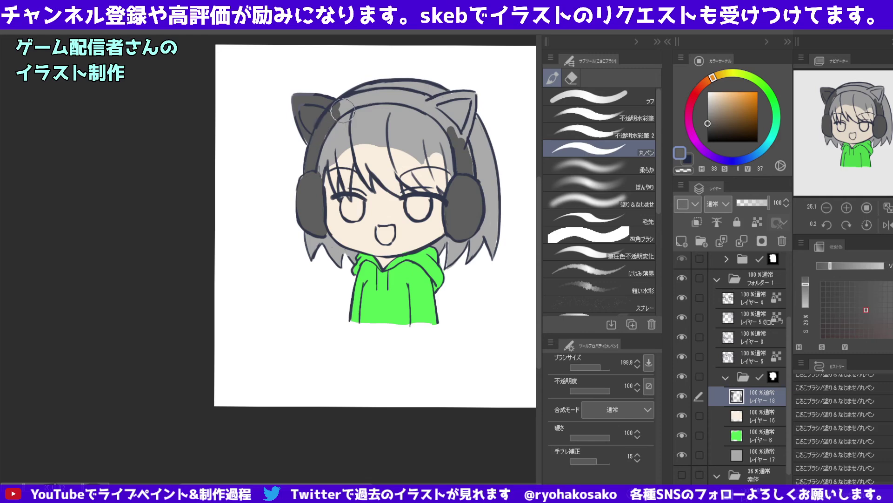
pyautogui.keyDown('alt'); pyautogui.click(320, 135); pyautogui.keyUp('alt')
pyautogui.hotkey('ctrl', 'z')
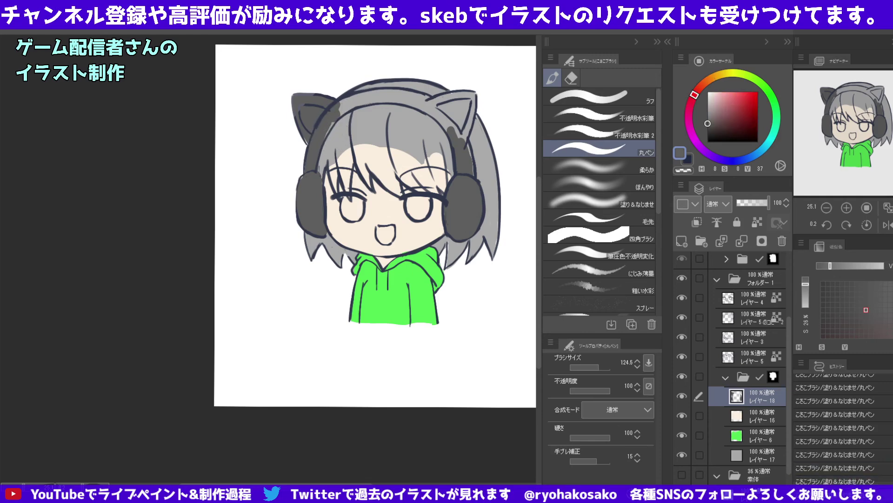
pyautogui.moveTo(335, 112)
pyautogui.mouseDown()
pyautogui.moveTo(382, 92)
pyautogui.moveTo(471, 96)
pyautogui.moveTo(463, 139)
pyautogui.moveTo(470, 182)
pyautogui.moveTo(456, 112)
pyautogui.moveTo(377, 99)
pyautogui.moveTo(340, 105)
pyautogui.mouseUp()
pyautogui.press('[')
pyautogui.press('[')
pyautogui.press('[')
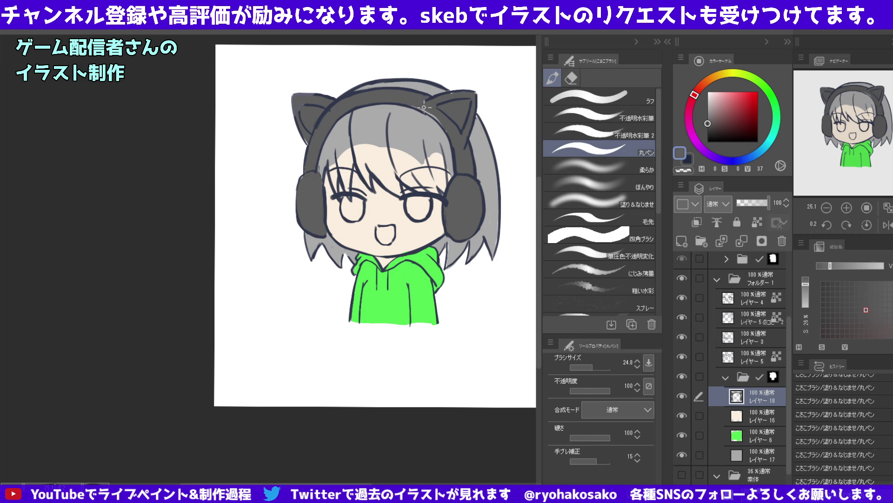
pyautogui.press(']')
pyautogui.press(']')
pyautogui.press(']')
# On a new layer above the headphones, outline and fill both inner cat ears bright green.
pyautogui.click(681, 241)
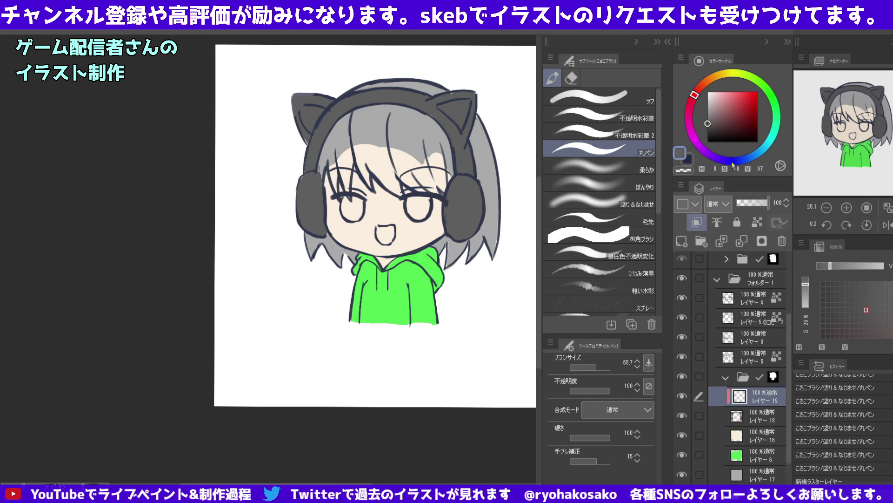
pyautogui.click(770, 95)
pyautogui.moveTo(743, 111); pyautogui.dragTo(758, 99)
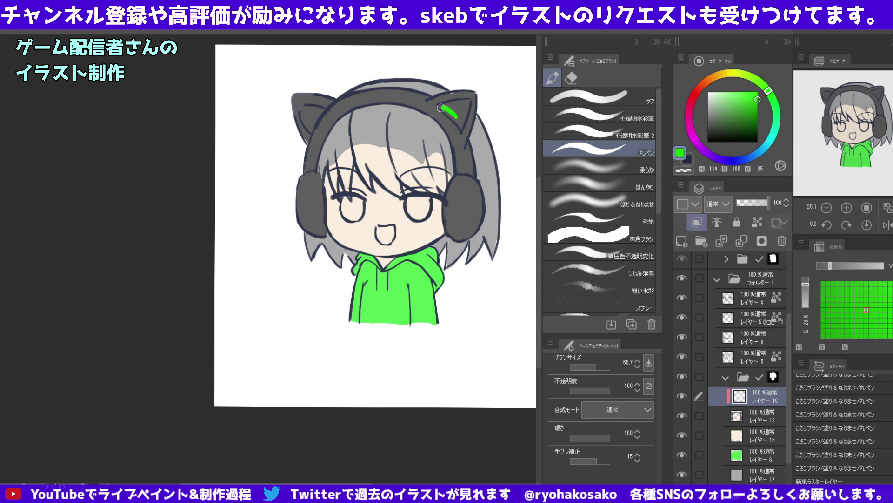
pyautogui.moveTo(440, 108)
pyautogui.mouseDown()
pyautogui.moveTo(471, 97)
pyautogui.moveTo(463, 121)
pyautogui.moveTo(458, 114)
pyautogui.mouseUp()
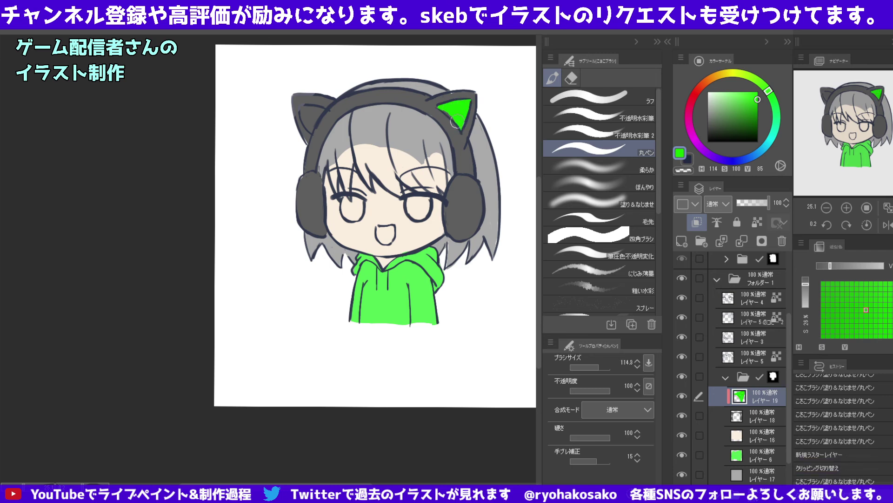
pyautogui.moveTo(321, 111)
pyautogui.mouseDown()
pyautogui.moveTo(301, 109)
pyautogui.moveTo(311, 128)
pyautogui.moveTo(320, 106)
pyautogui.mouseUp()
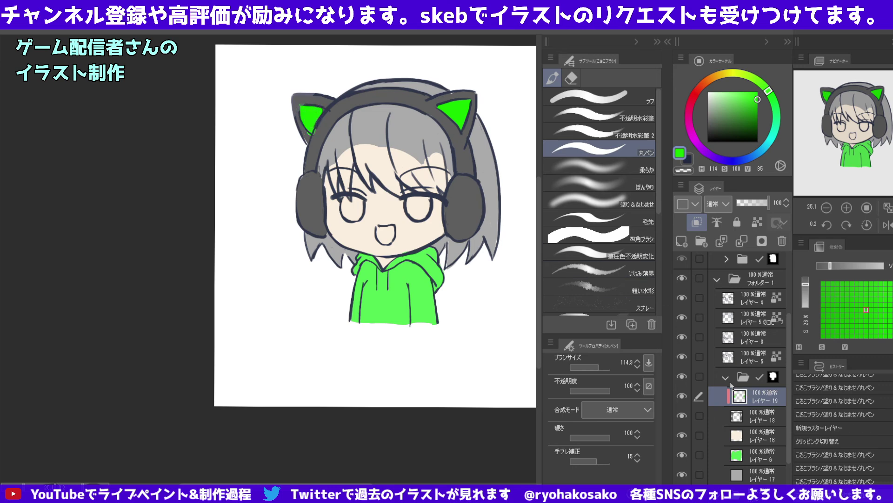
# Check the line art layer レイヤー 3 and lock its transparent pixels.
pyautogui.click(740, 357)
pyautogui.click(735, 337)
pyautogui.click(682, 337)
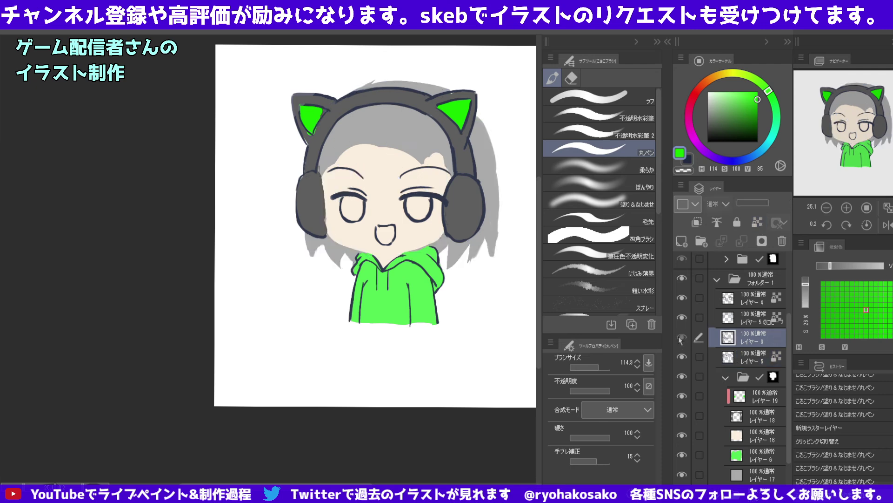
pyautogui.click(757, 222)
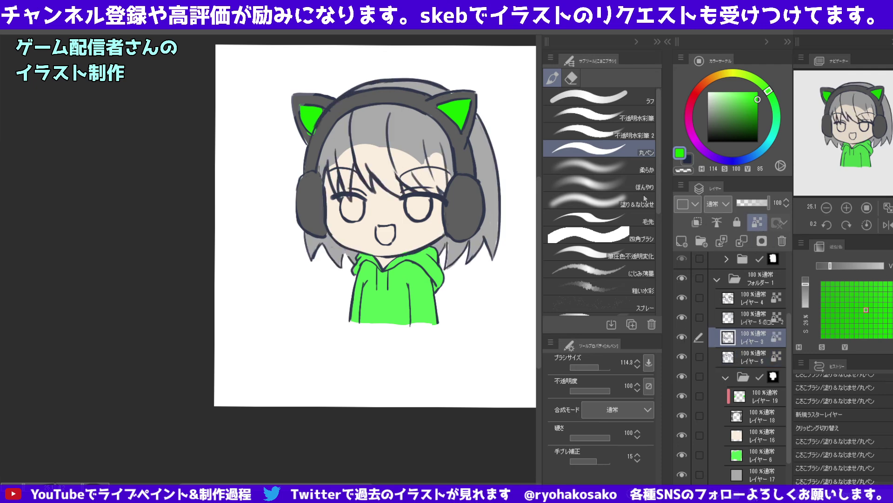
pyautogui.press('c')
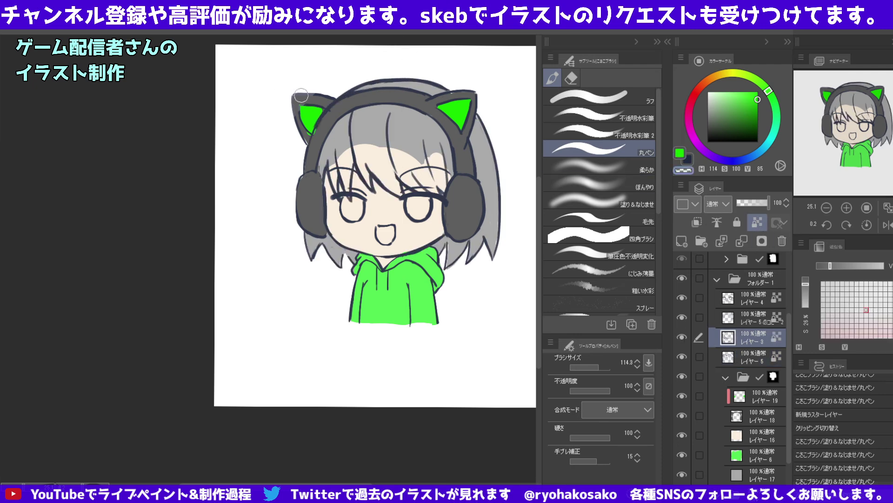
pyautogui.press('c')
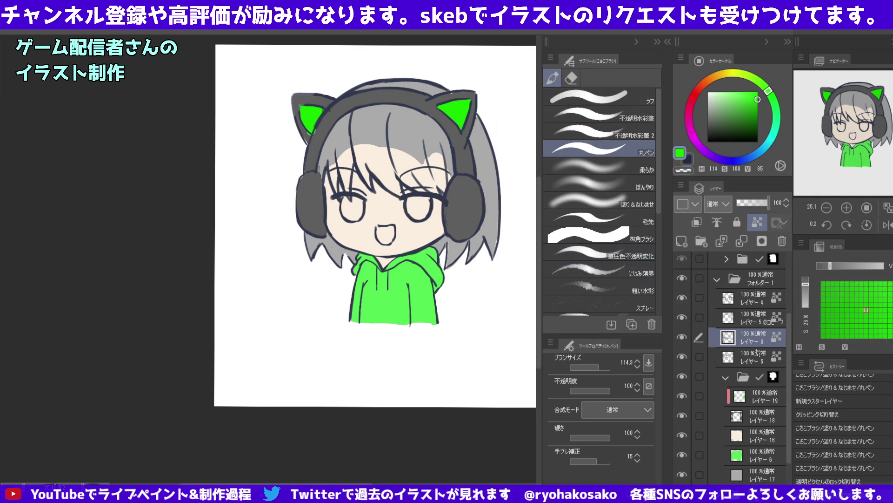
# Erase stray paint around the left cat ear on レイヤー 5のコピー2.
pyautogui.click(745, 321)
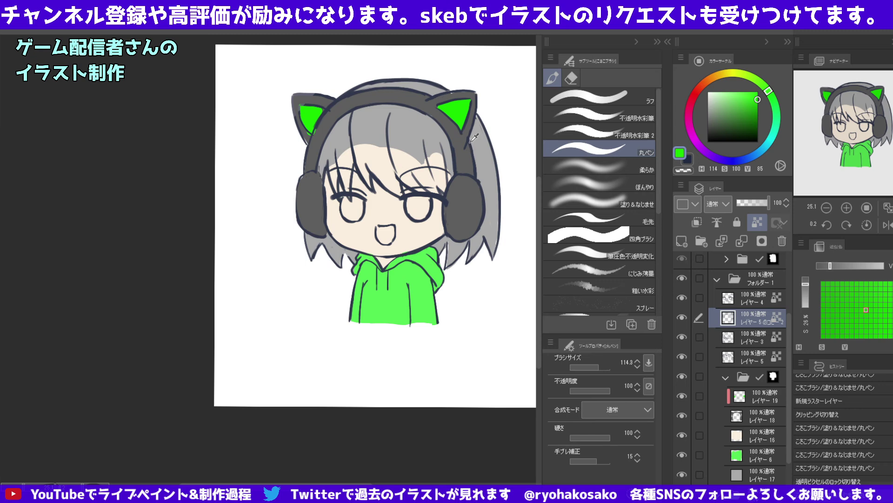
pyautogui.press('c')
pyautogui.click(746, 338)
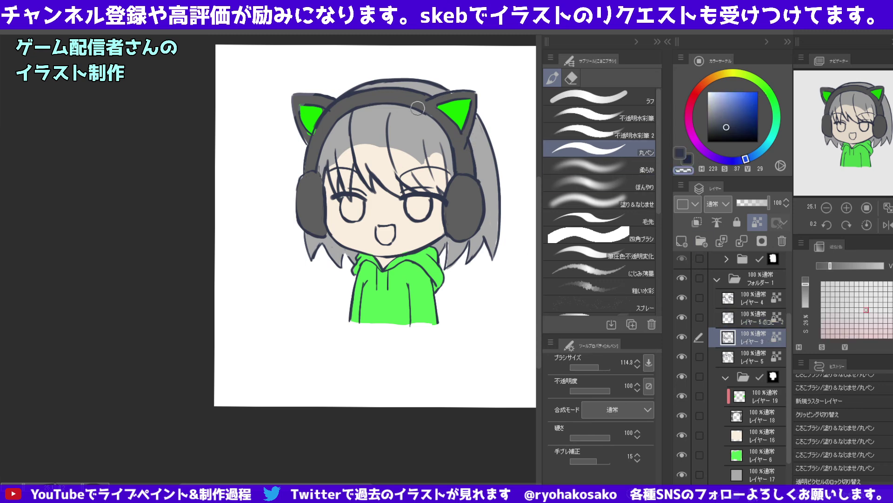
pyautogui.click(729, 310)
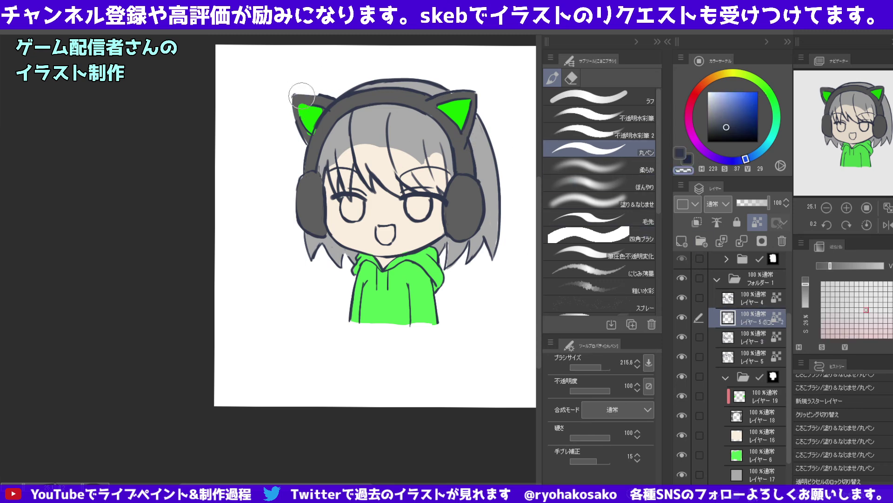
pyautogui.click(307, 100)
pyautogui.press('c')
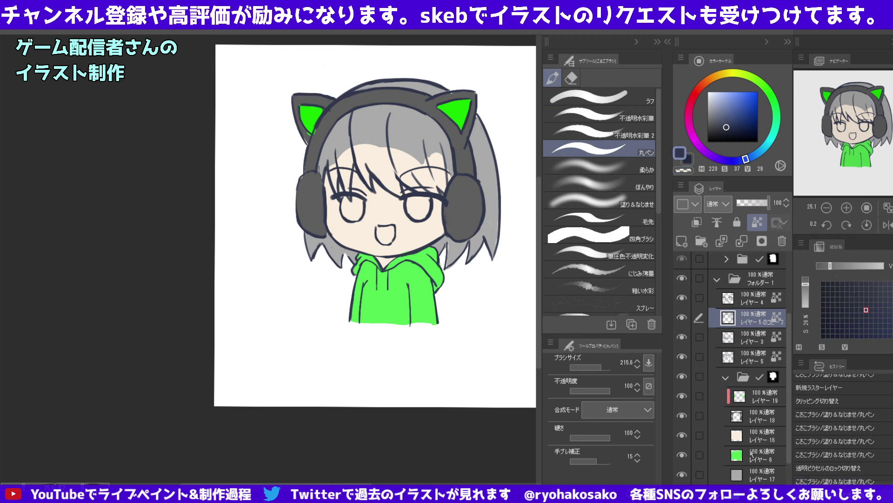
# Erase excess green from the left cat ear and paint dark grey along the head's left side.
pyautogui.click(754, 399)
pyautogui.press('c')
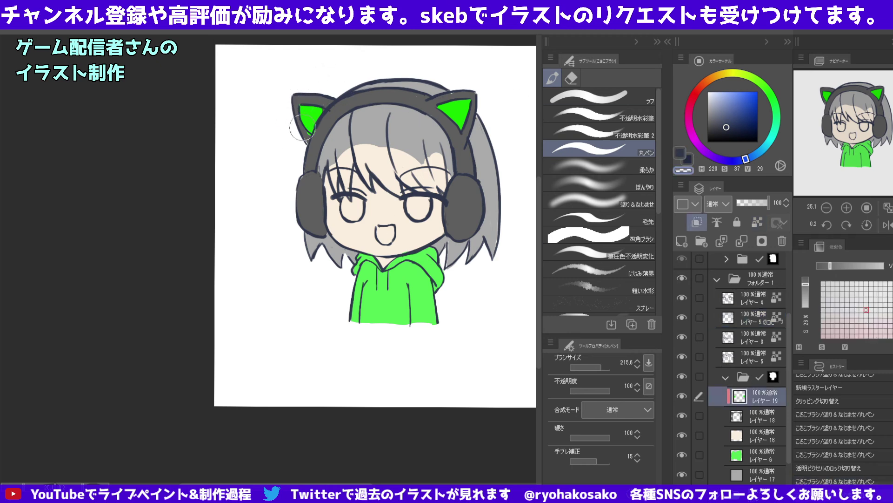
pyautogui.moveTo(308, 129); pyautogui.dragTo(326, 119)
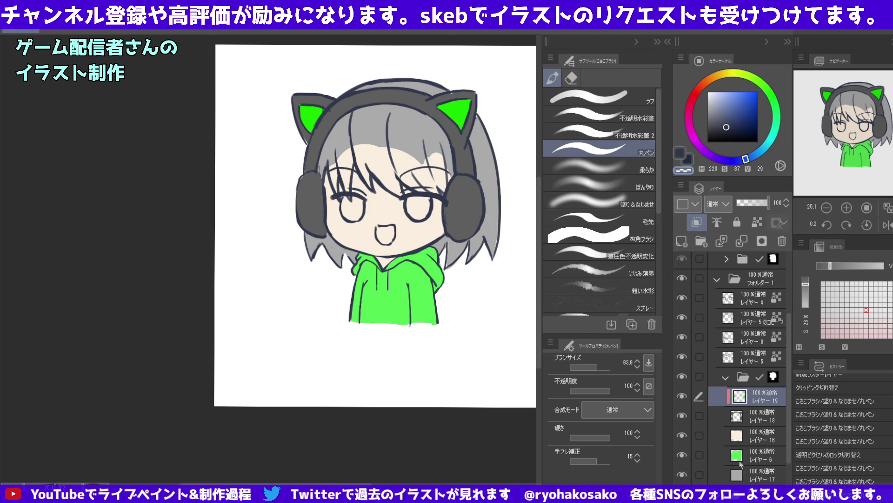
pyautogui.click(772, 378)
pyautogui.keyDown('alt'); pyautogui.click(305, 129); pyautogui.keyUp('alt')
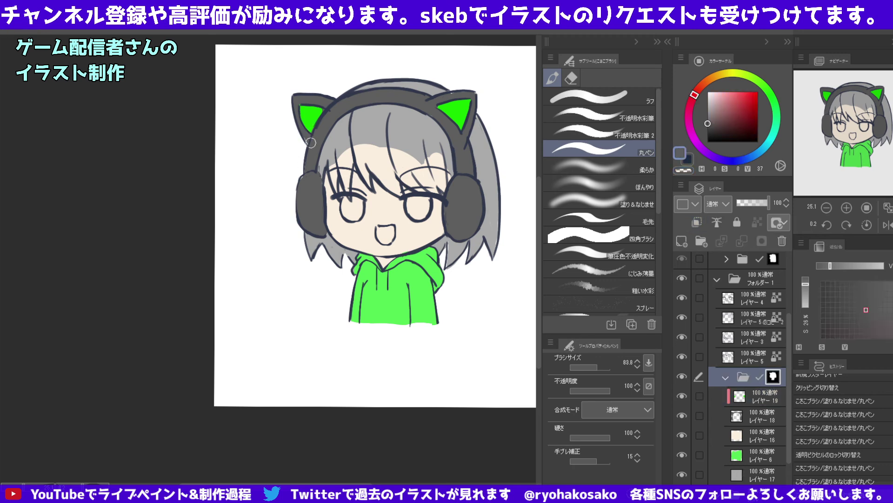
pyautogui.moveTo(306, 138)
pyautogui.mouseDown()
pyautogui.moveTo(305, 173)
pyautogui.moveTo(322, 198)
pyautogui.mouseUp()
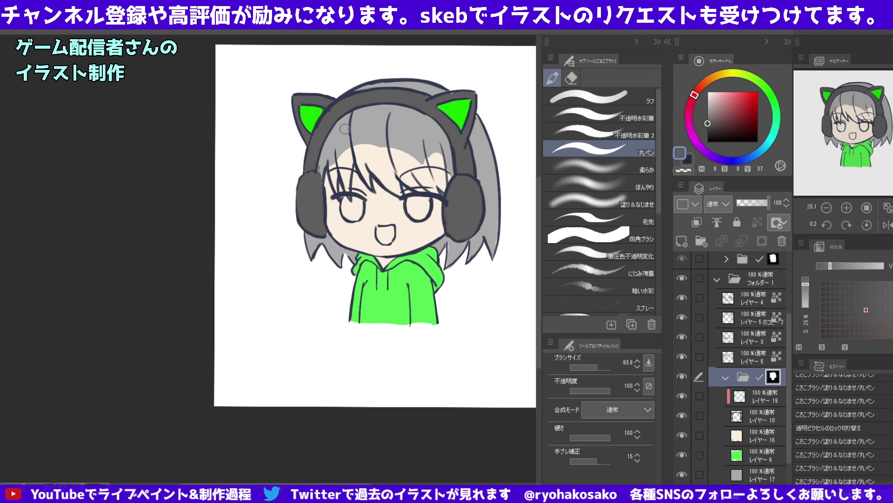
# Add a new layer above レイヤー 16 and choose light grey for hair highlights.
pyautogui.click(762, 414)
pyautogui.click(758, 435)
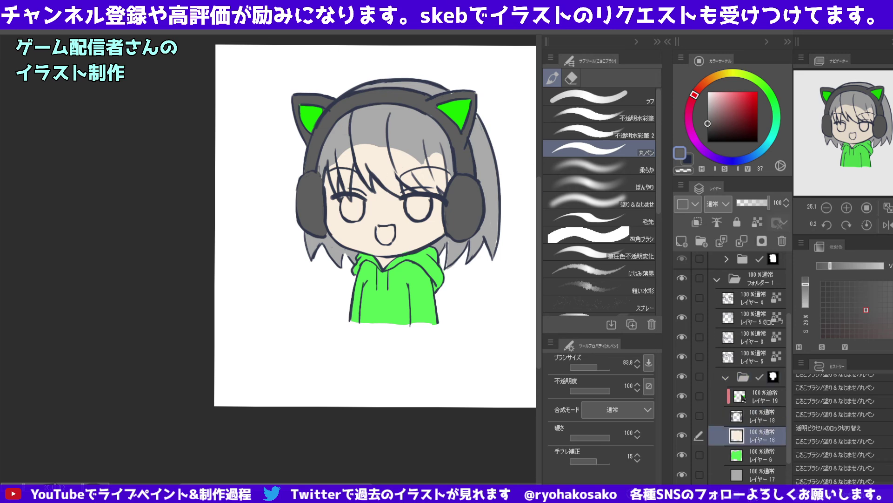
pyautogui.click(682, 241)
pyautogui.click(708, 96)
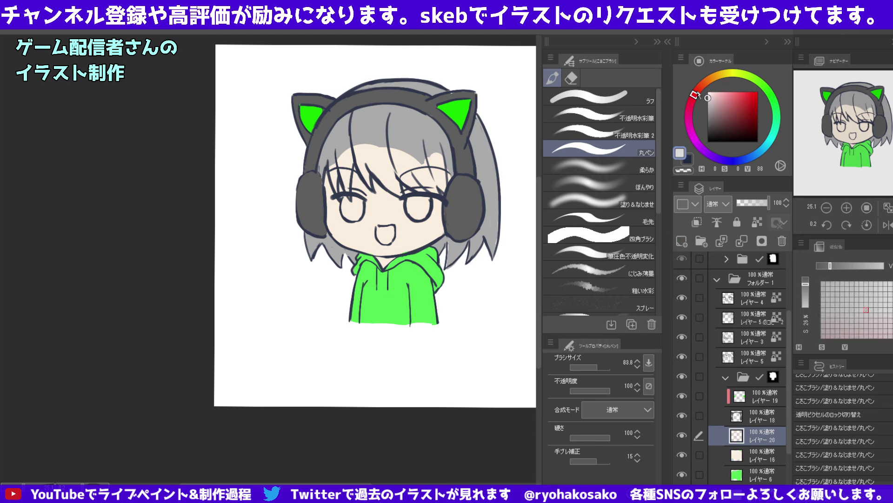
# Paint light-grey highlights on the upper-left, right and lower-left hair, erasing spills onto cheek and headphone.
pyautogui.moveTo(328, 158)
pyautogui.mouseDown()
pyautogui.moveTo(343, 108)
pyautogui.moveTo(447, 94)
pyautogui.mouseUp()
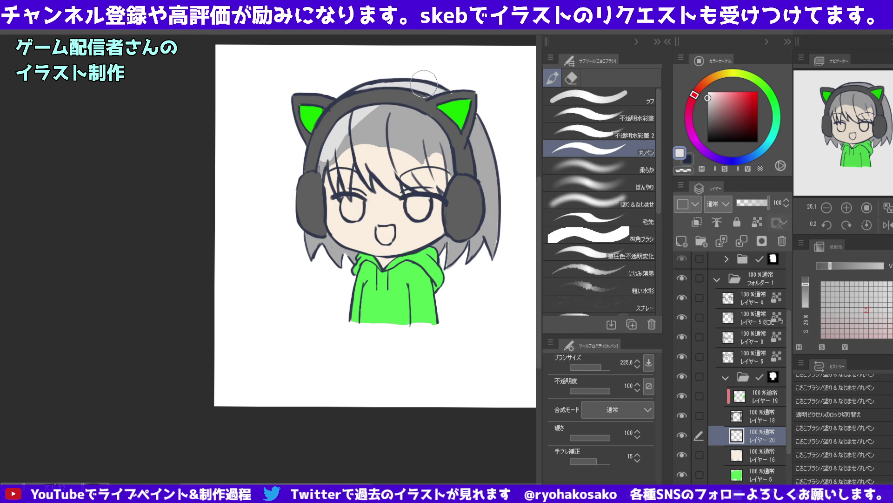
pyautogui.moveTo(486, 149)
pyautogui.mouseDown()
pyautogui.moveTo(493, 254)
pyautogui.moveTo(451, 254)
pyautogui.mouseUp()
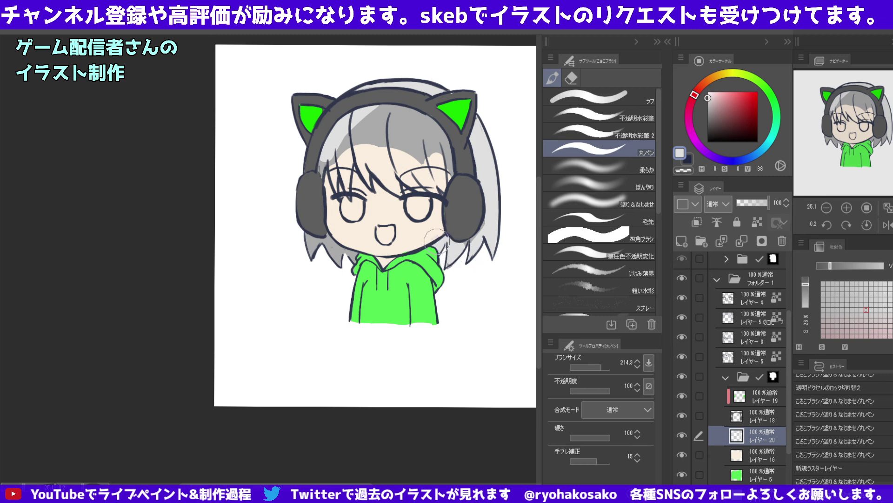
pyautogui.press('c')
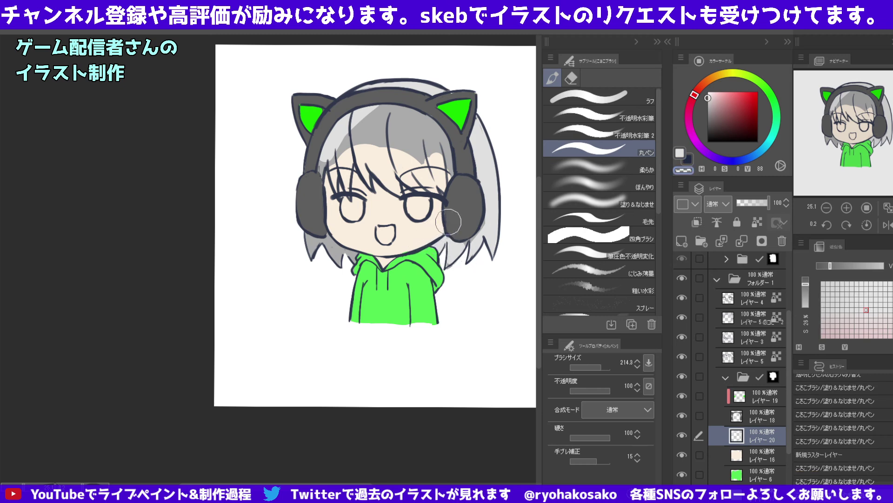
pyautogui.moveTo(454, 196); pyautogui.dragTo(424, 226)
pyautogui.press('c')
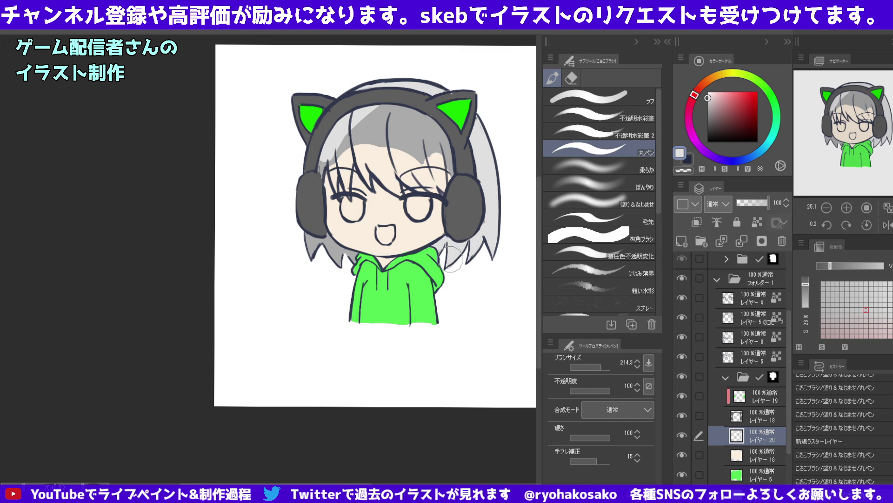
pyautogui.moveTo(451, 269); pyautogui.dragTo(484, 219)
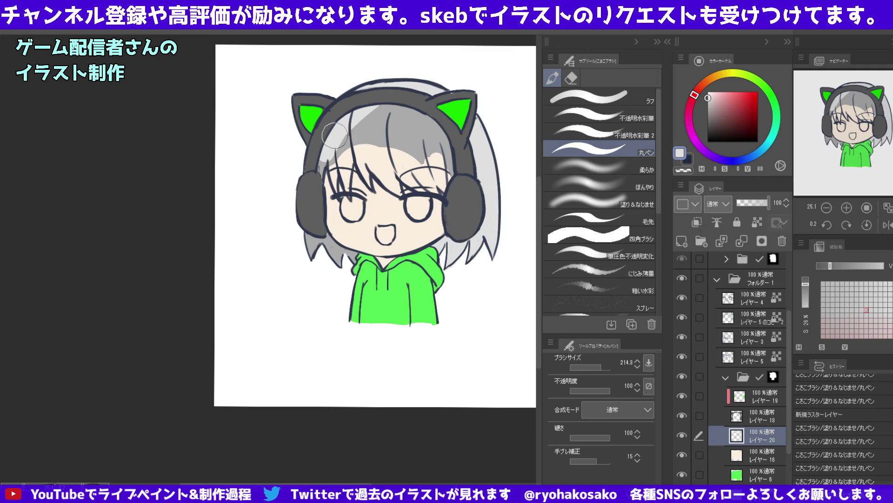
pyautogui.moveTo(326, 261); pyautogui.dragTo(344, 249)
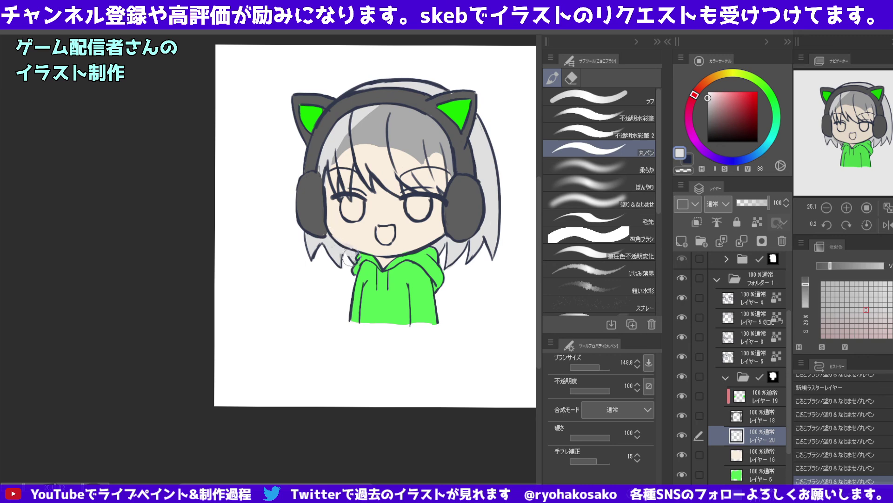
pyautogui.press('c')
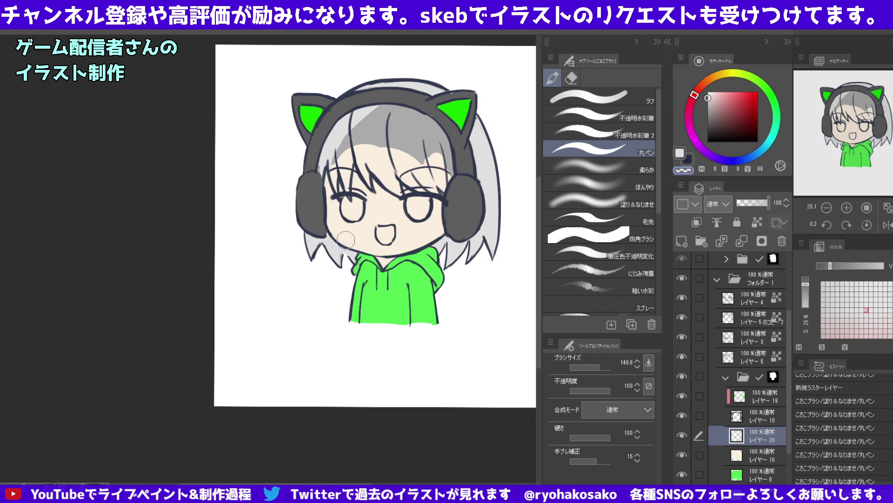
pyautogui.moveTo(361, 242); pyautogui.dragTo(342, 230)
pyautogui.press('c')
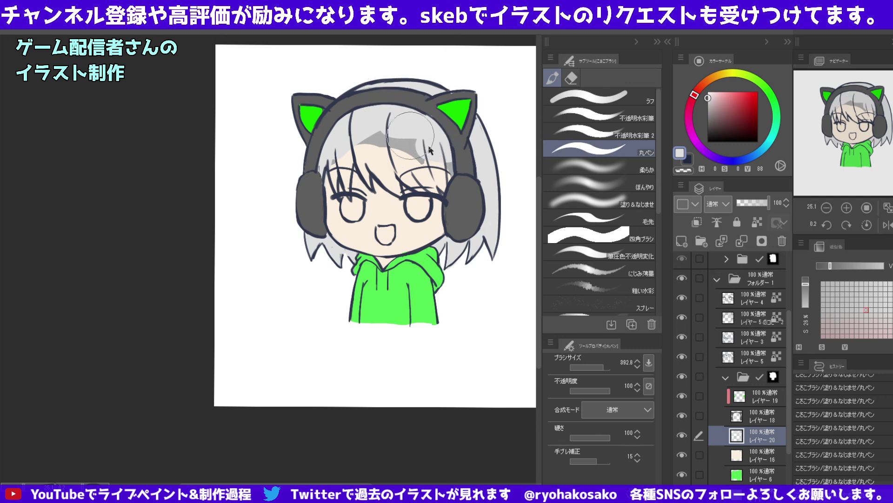
# Cover the forehead with light-grey hair, refine strokes near the left eye, then zoom out.
pyautogui.moveTo(395, 92)
pyautogui.mouseDown()
pyautogui.moveTo(371, 132)
pyautogui.moveTo(341, 143)
pyautogui.mouseUp()
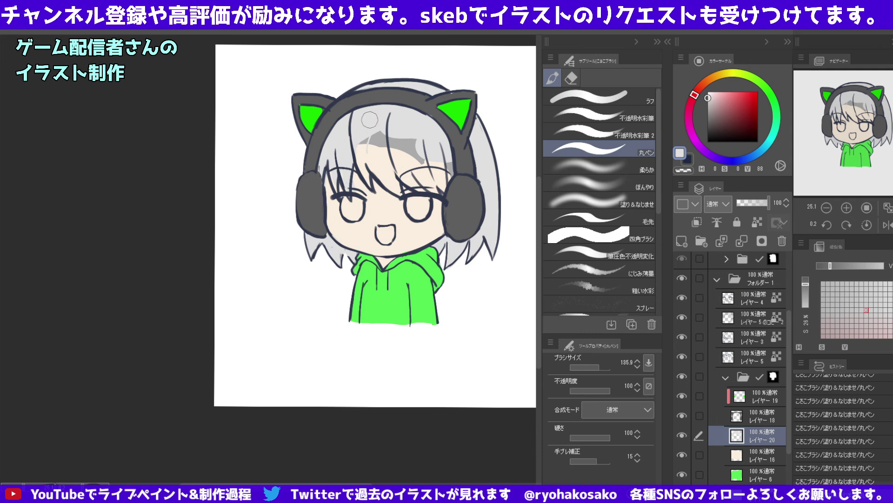
pyautogui.moveTo(368, 124)
pyautogui.mouseDown()
pyautogui.moveTo(358, 148)
pyautogui.moveTo(395, 190)
pyautogui.moveTo(444, 171)
pyautogui.moveTo(406, 171)
pyautogui.mouseUp()
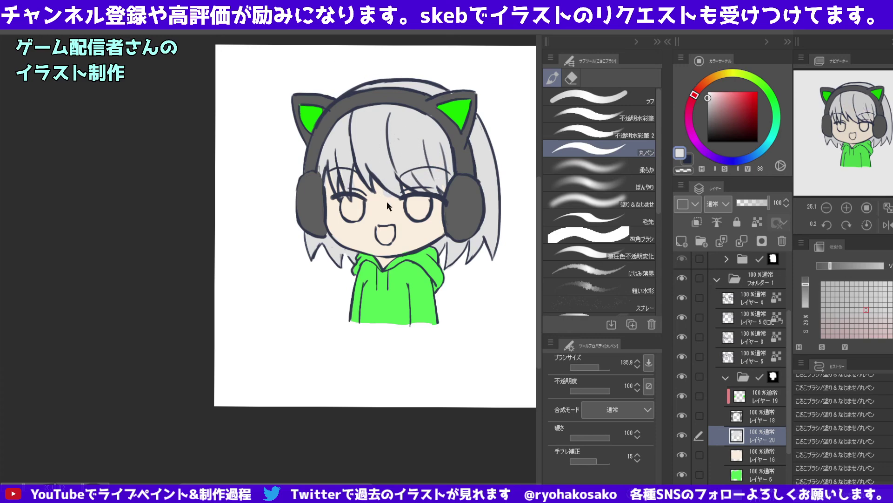
pyautogui.moveTo(387, 201); pyautogui.dragTo(379, 186)
pyautogui.moveTo(358, 181); pyautogui.dragTo(359, 217)
pyautogui.hotkey('ctrl', 'z')
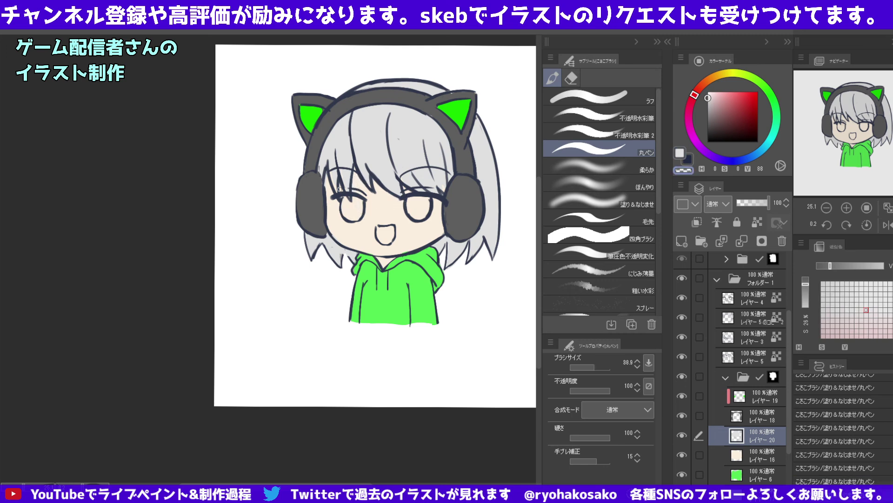
pyautogui.press('c')
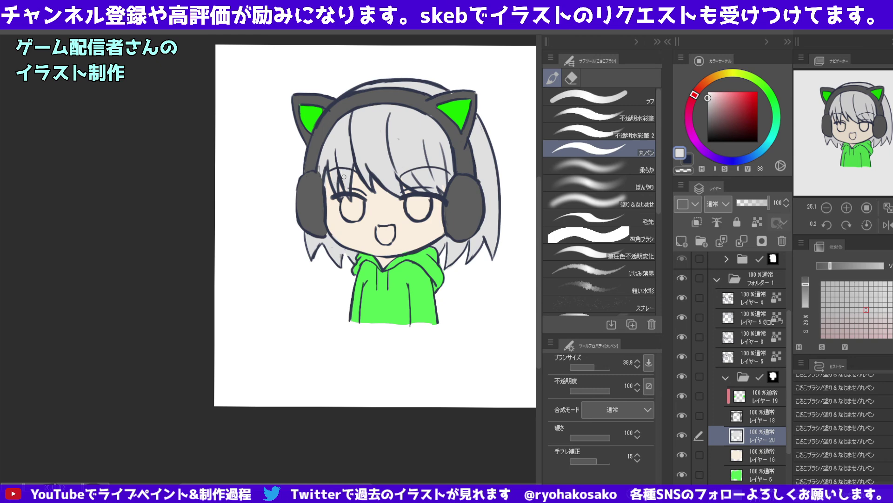
pyautogui.click(373, 160)
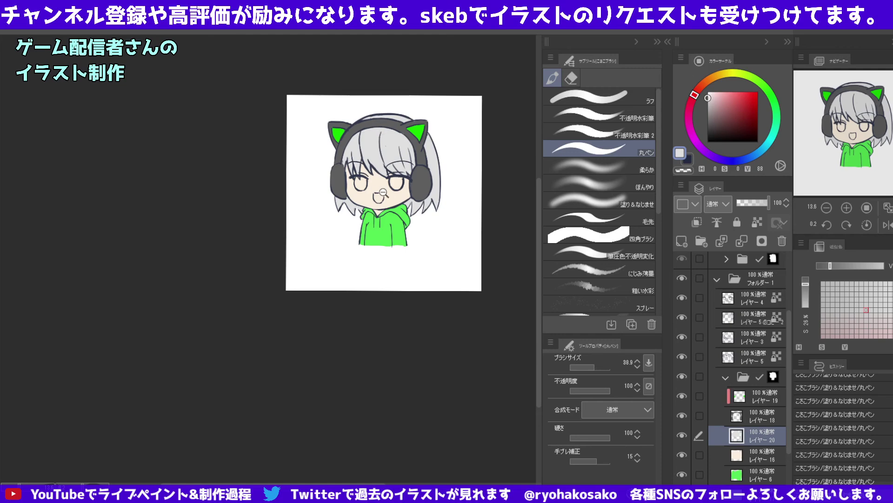
# Make レイヤー 3 the active layer, pick its dark line colour, and unlock transparent pixels.
pyautogui.scroll(1, 382, 192)
pyautogui.scroll(1, 382, 192)
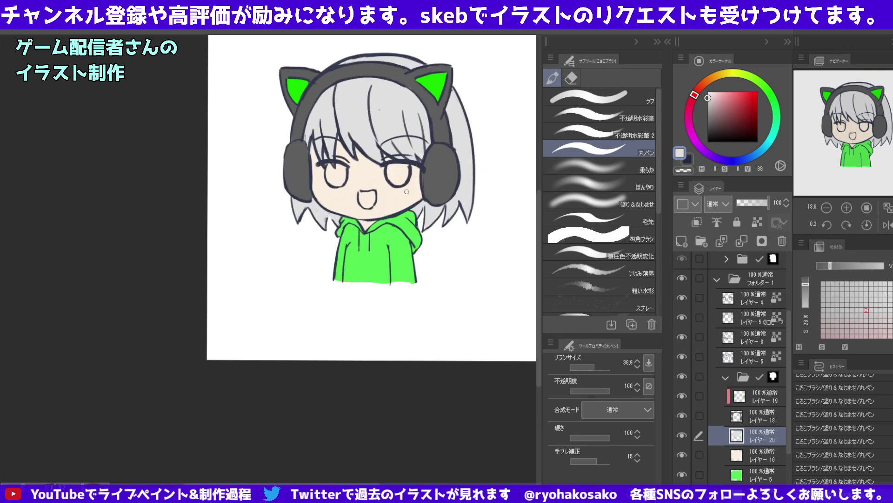
pyautogui.click(757, 424)
pyautogui.click(742, 320)
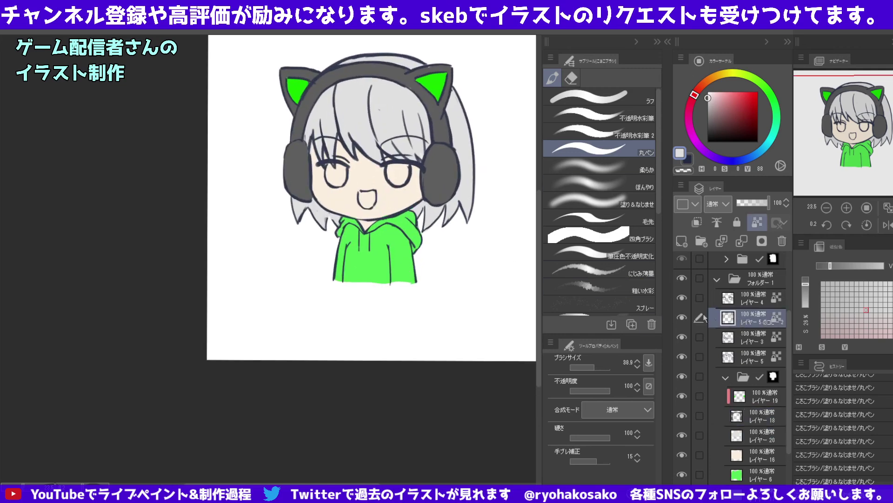
pyautogui.click(682, 336)
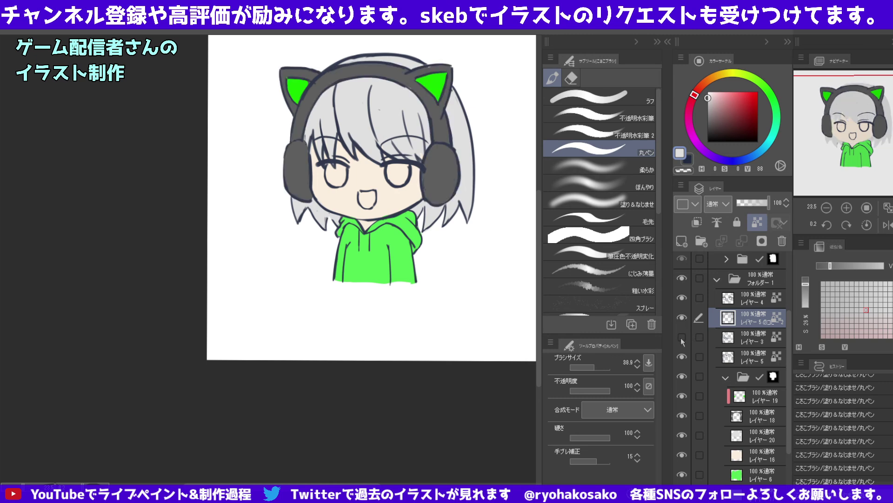
pyautogui.click(682, 337)
pyautogui.click(747, 343)
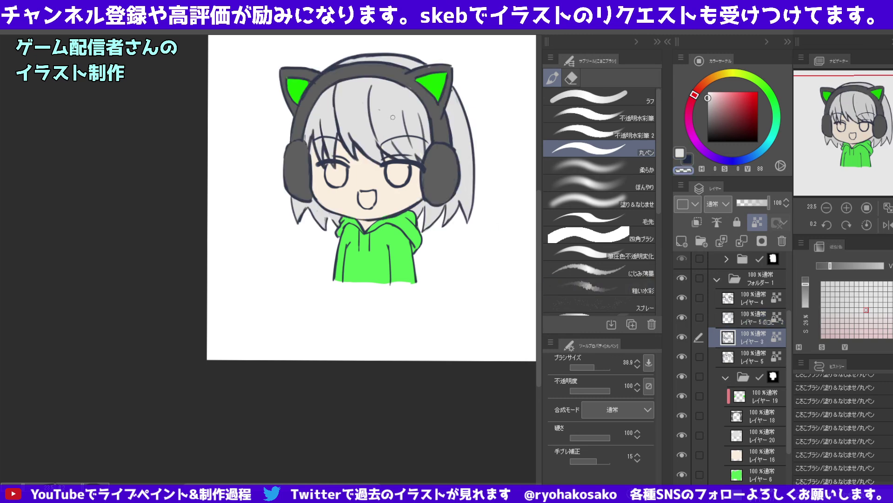
pyautogui.scroll(1, 393, 151)
pyautogui.keyDown('alt'); pyautogui.click(363, 158); pyautogui.keyUp('alt')
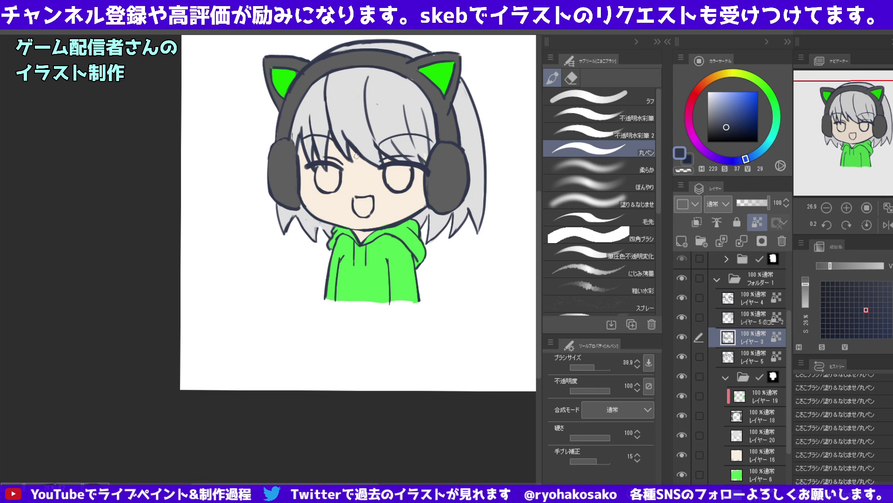
pyautogui.press('c')
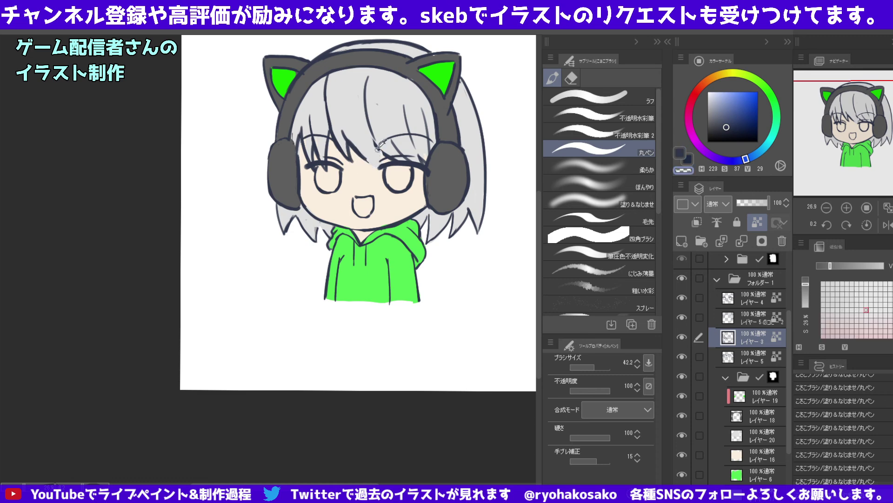
pyautogui.press('c')
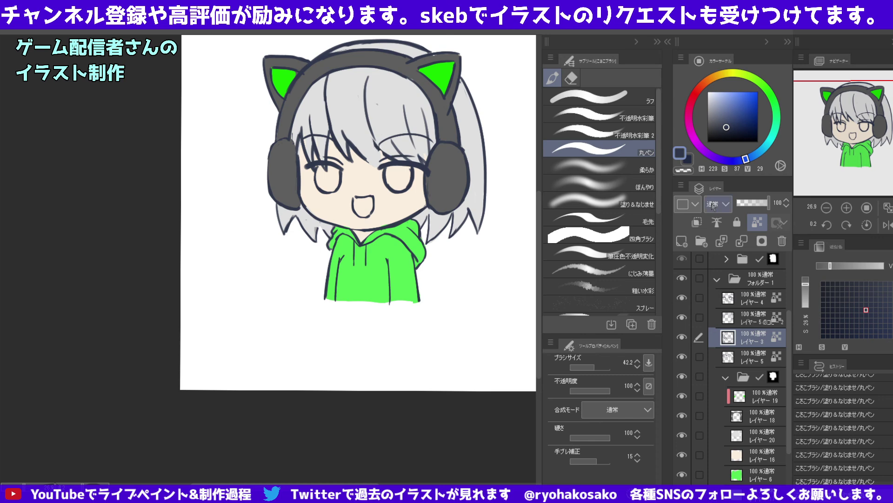
pyautogui.click(757, 222)
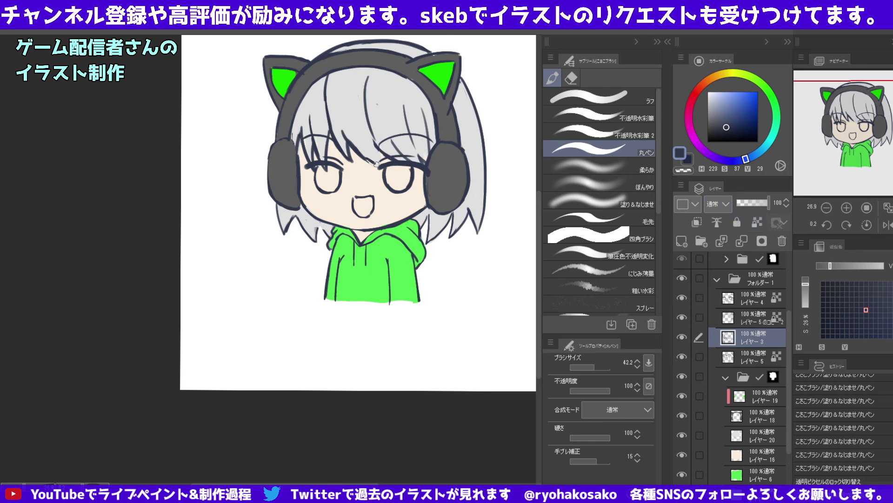
# Redraw dark bang strands with the Opaque watercolor brush at size 25, erasing a line near the eye.
pyautogui.moveTo(376, 163)
pyautogui.mouseDown()
pyautogui.moveTo(361, 156)
pyautogui.moveTo(373, 145)
pyautogui.moveTo(363, 153)
pyautogui.moveTo(391, 177)
pyautogui.mouseUp()
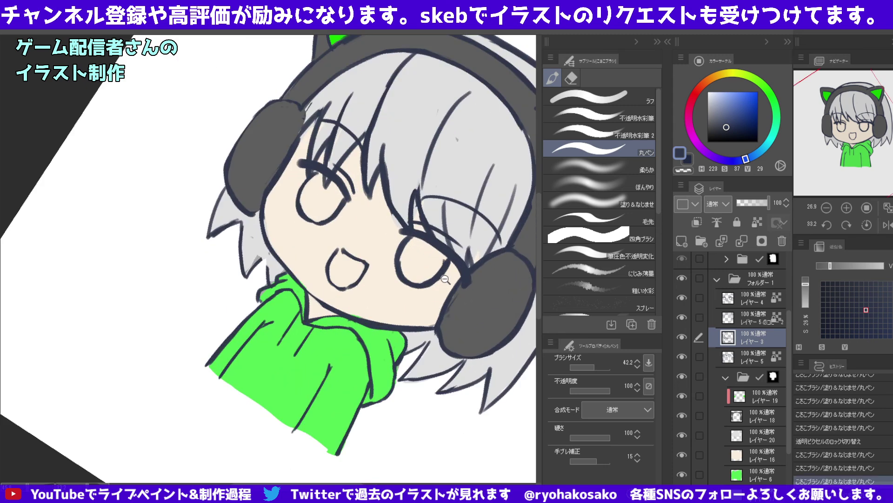
pyautogui.scroll(3, 387, 151)
pyautogui.press('c')
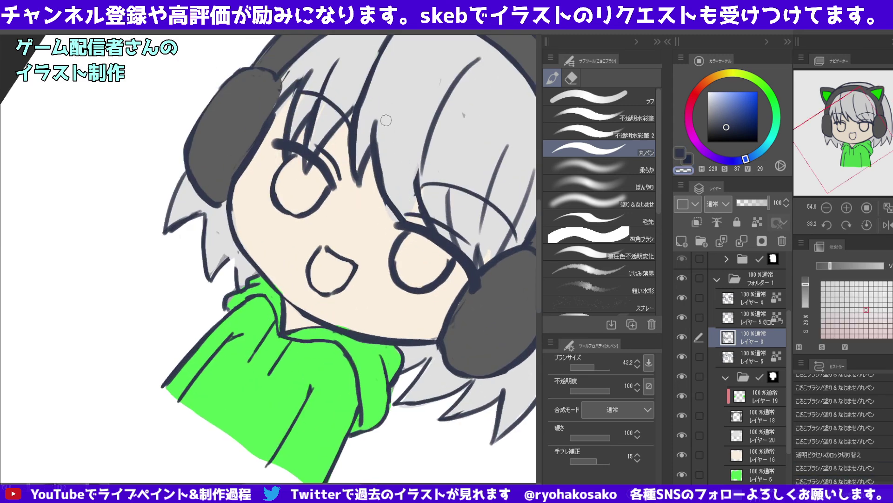
pyautogui.moveTo(380, 131); pyautogui.dragTo(404, 219)
pyautogui.press('c')
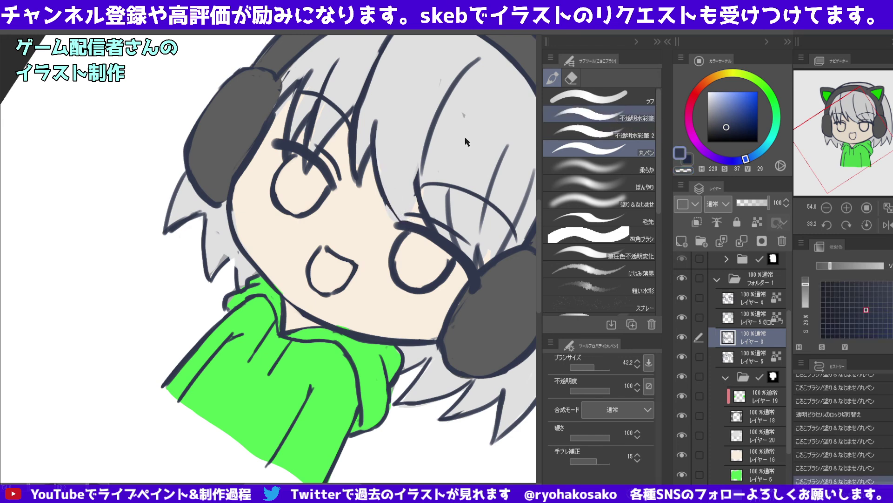
pyautogui.click(614, 116)
pyautogui.moveTo(384, 166); pyautogui.dragTo(423, 147)
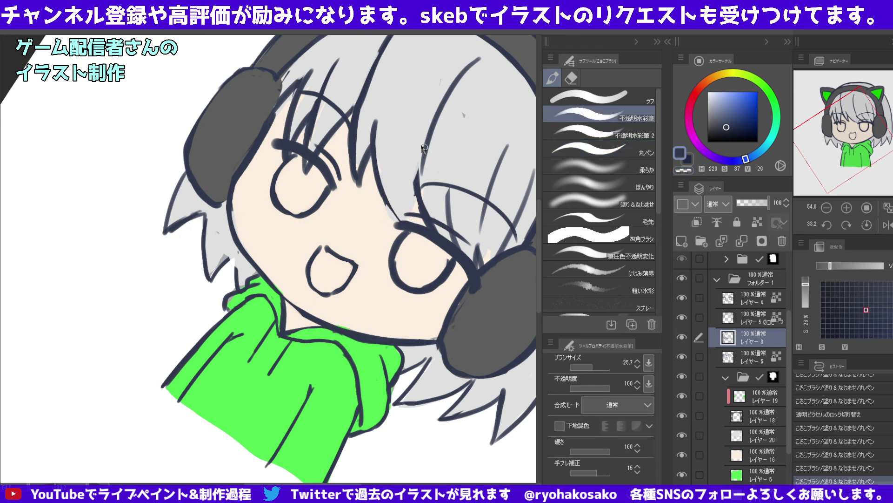
pyautogui.moveTo(378, 174)
pyautogui.mouseDown()
pyautogui.moveTo(398, 219)
pyautogui.moveTo(418, 176)
pyautogui.mouseUp()
pyautogui.hotkey('ctrl', 'z')
pyautogui.moveTo(407, 210); pyautogui.dragTo(419, 172)
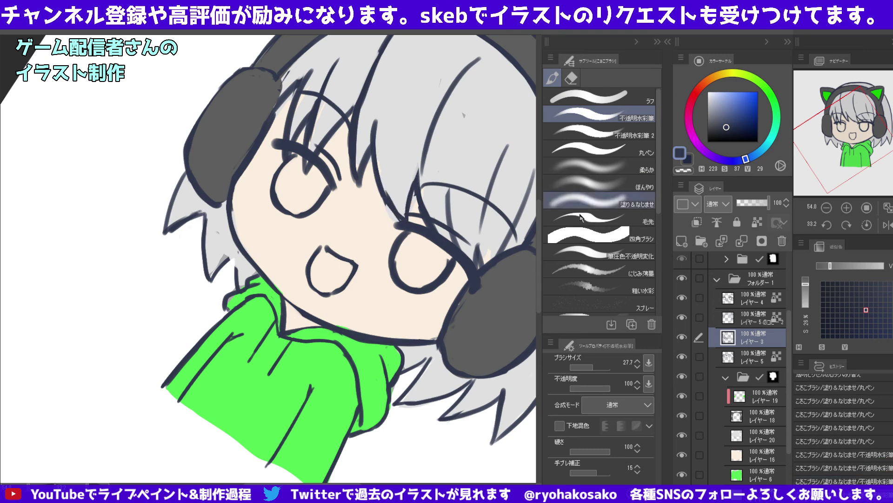
# Erase part of the dark line near the eye on レイヤー 20, then zoom out to the whole character.
pyautogui.keyDown('alt'); pyautogui.click(396, 209); pyautogui.keyUp('alt')
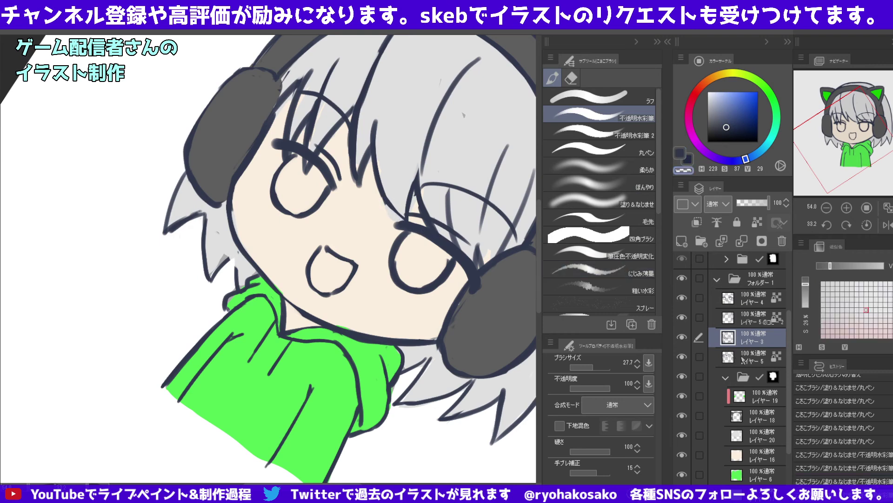
pyautogui.click(738, 357)
pyautogui.click(755, 437)
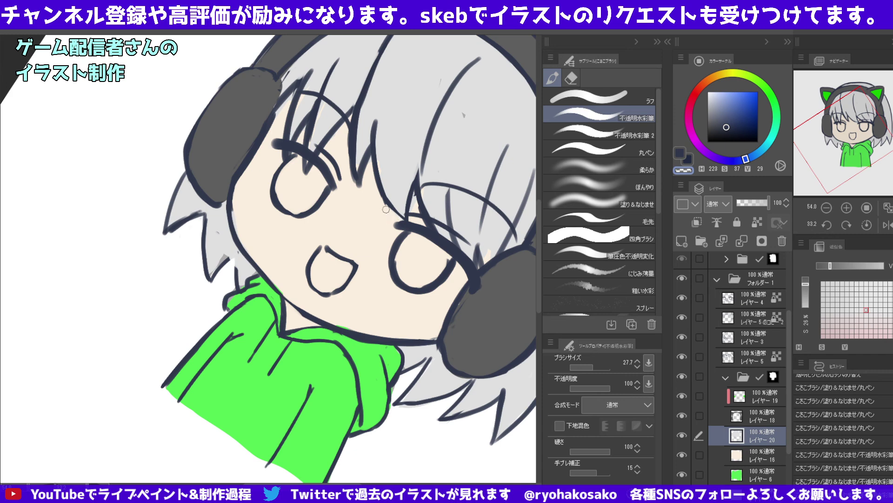
pyautogui.moveTo(385, 209); pyautogui.dragTo(418, 212)
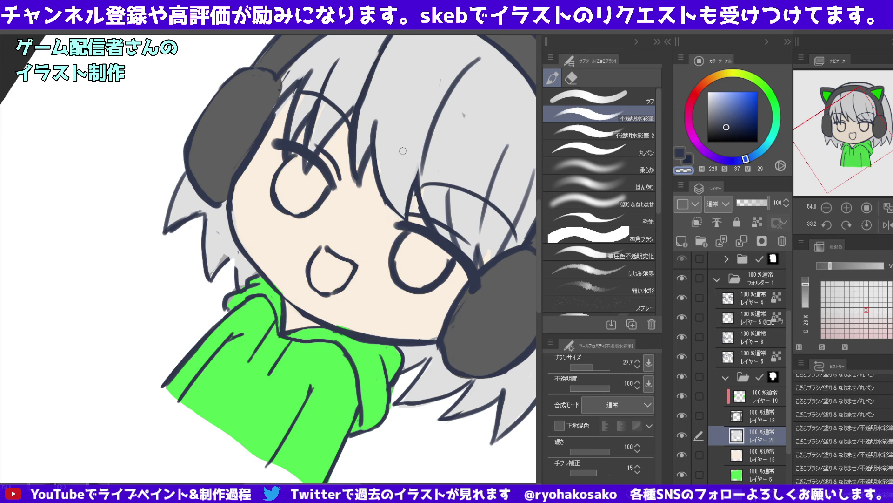
pyautogui.keyDown('ctrl'); pyautogui.keyDown('alt'); pyautogui.click(470, 144); pyautogui.keyUp('alt'); pyautogui.keyUp('ctrl')
pyautogui.keyDown('ctrl'); pyautogui.keyDown('alt'); pyautogui.click(449, 121); pyautogui.keyUp('alt'); pyautogui.keyUp('ctrl')
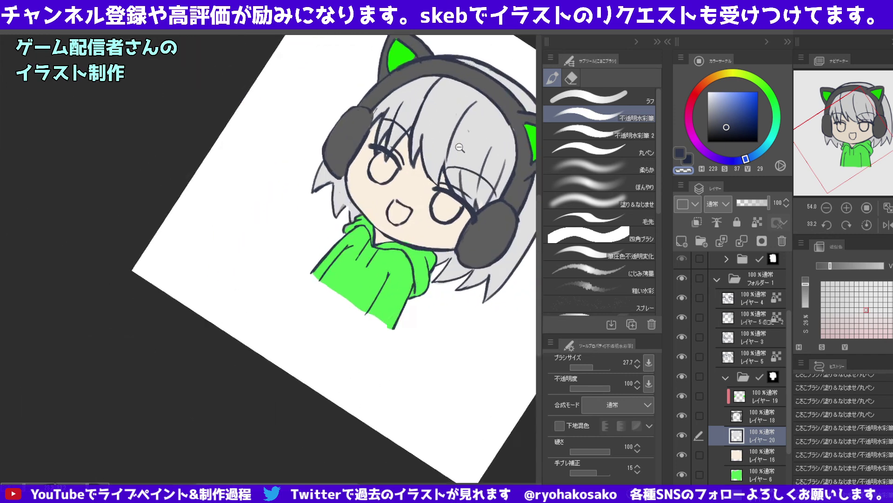
pyautogui.scroll(3, 442, 112)
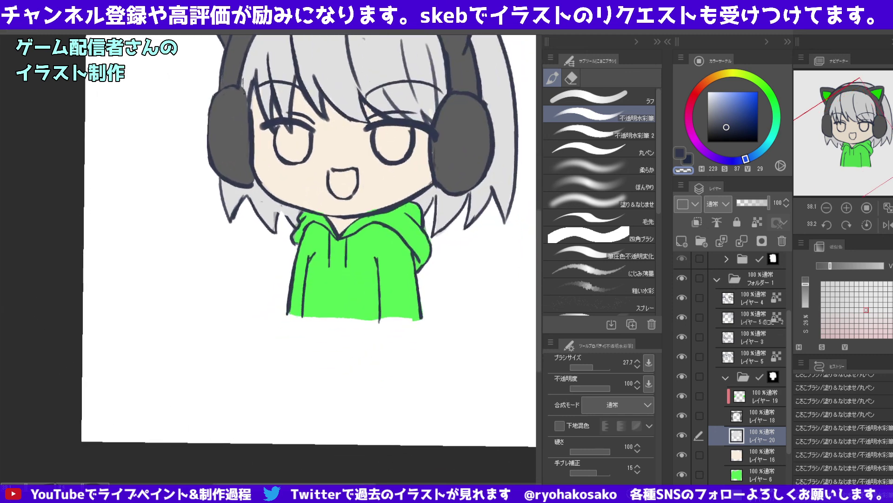
pyautogui.scroll(-3, 356, 231)
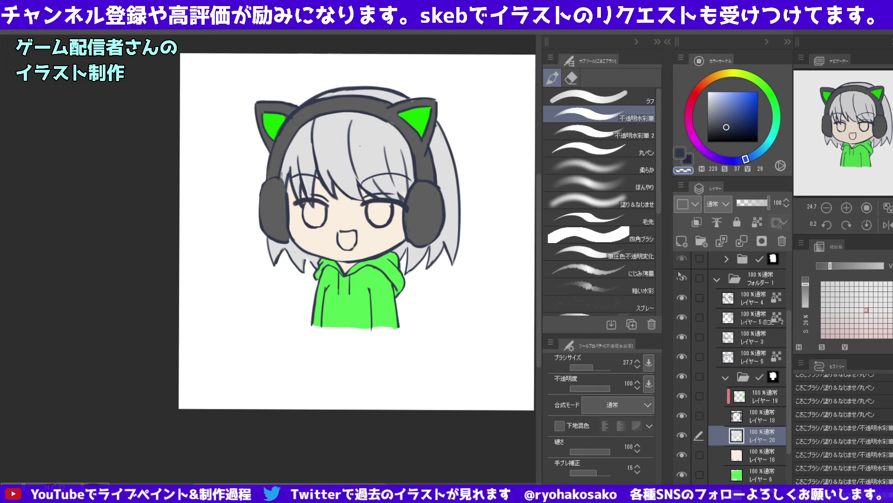
pyautogui.click(702, 247)
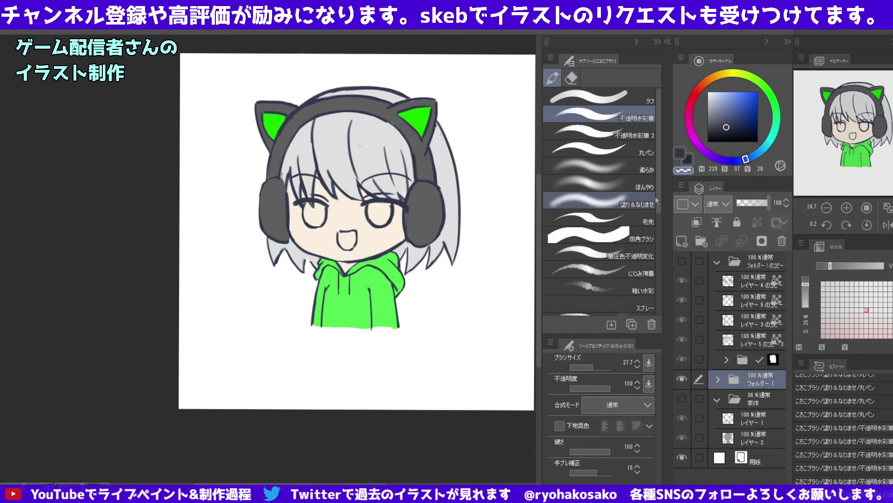
pyautogui.click(717, 261)
pyautogui.click(682, 261)
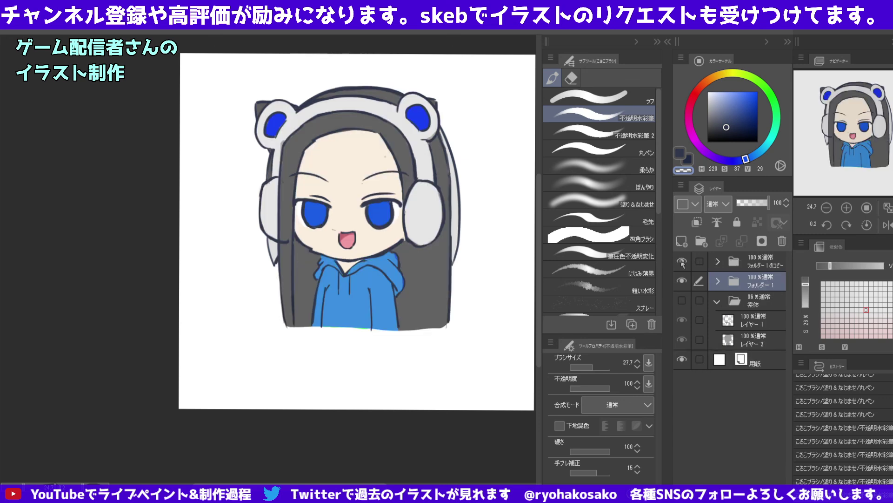
pyautogui.click(683, 264)
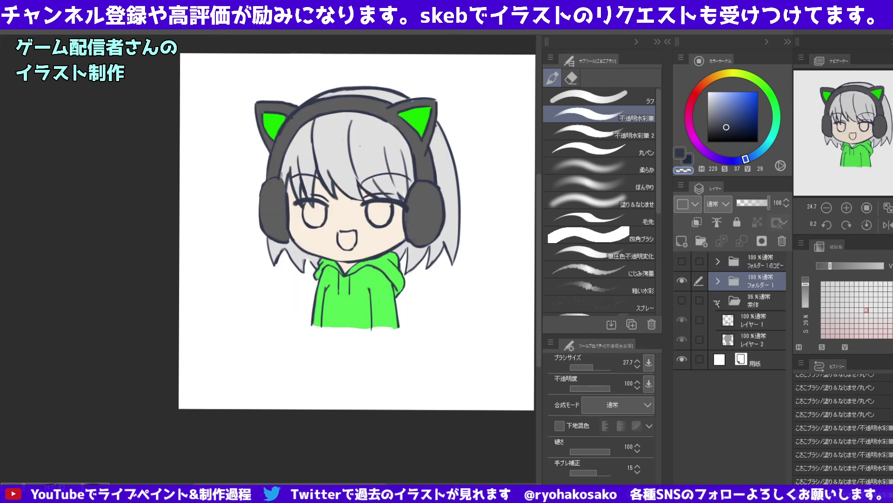
pyautogui.click(718, 282)
pyautogui.click(746, 308)
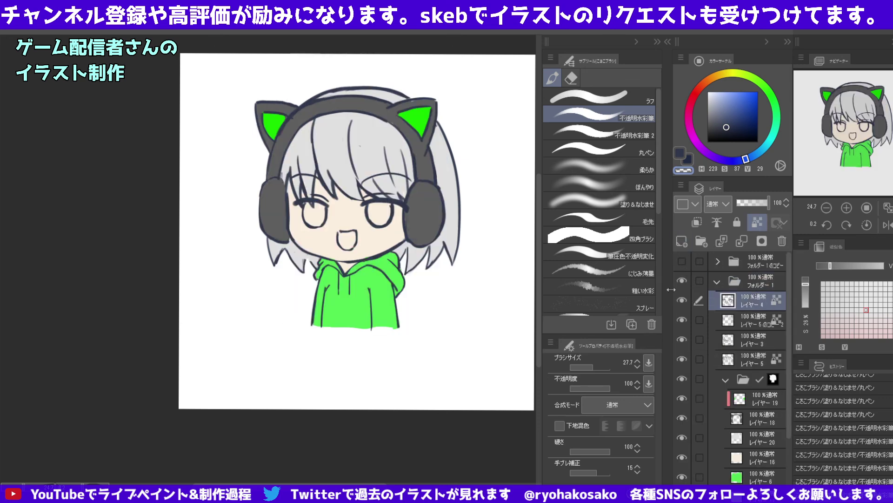
pyautogui.click(571, 78)
pyautogui.click(595, 149)
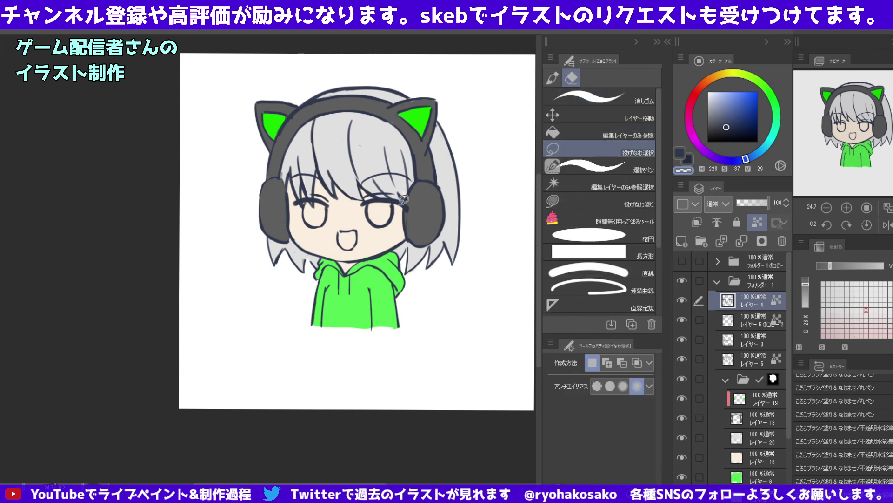
pyautogui.moveTo(299, 191)
pyautogui.mouseDown()
pyautogui.moveTo(312, 237)
pyautogui.moveTo(293, 205)
pyautogui.mouseUp()
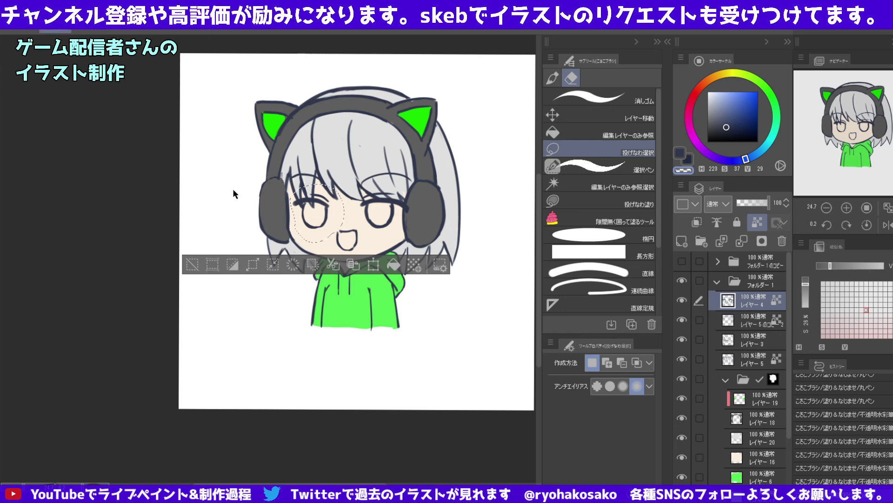
pyautogui.hotkey('ctrl', 'shift', 't')
pyautogui.moveTo(290, 218); pyautogui.dragTo(288, 217)
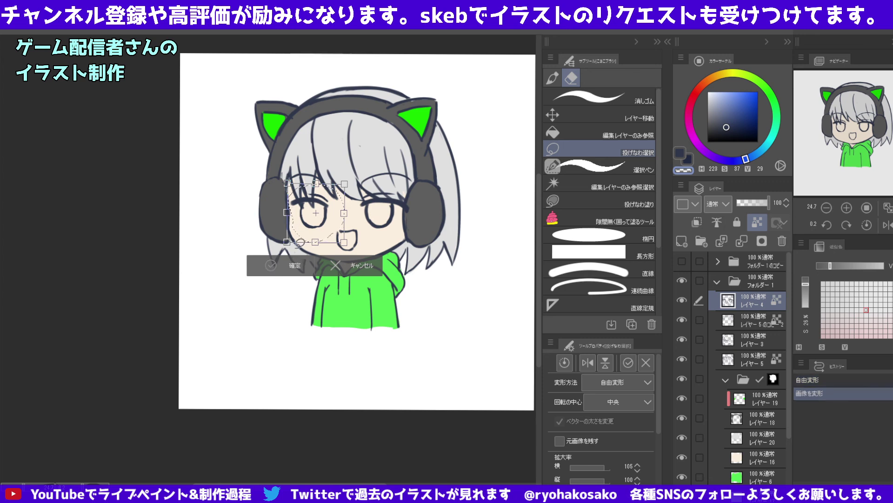
pyautogui.press('Return')
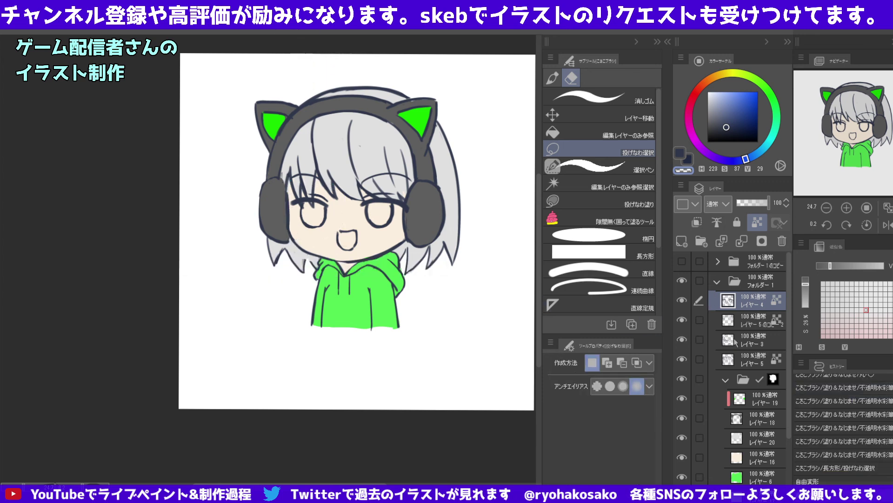
pyautogui.click(754, 423)
pyautogui.click(728, 442)
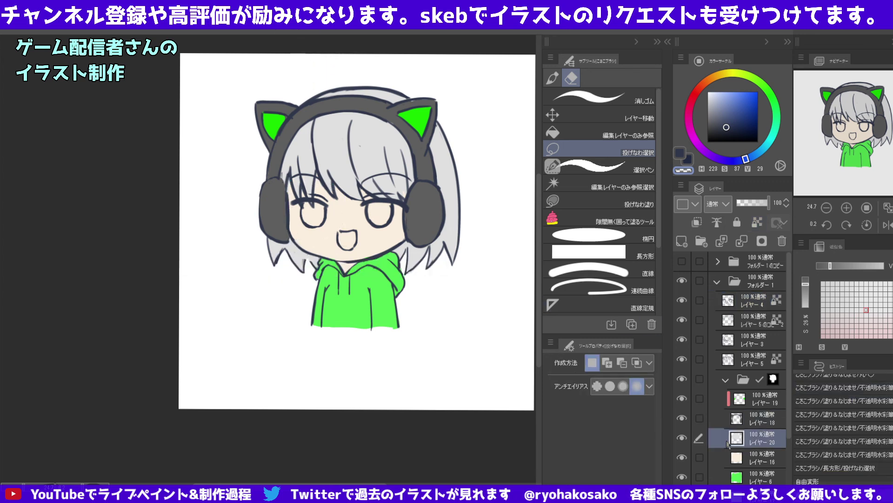
pyautogui.click(682, 438)
pyautogui.hotkey('ctrl', 'shift', 'n')
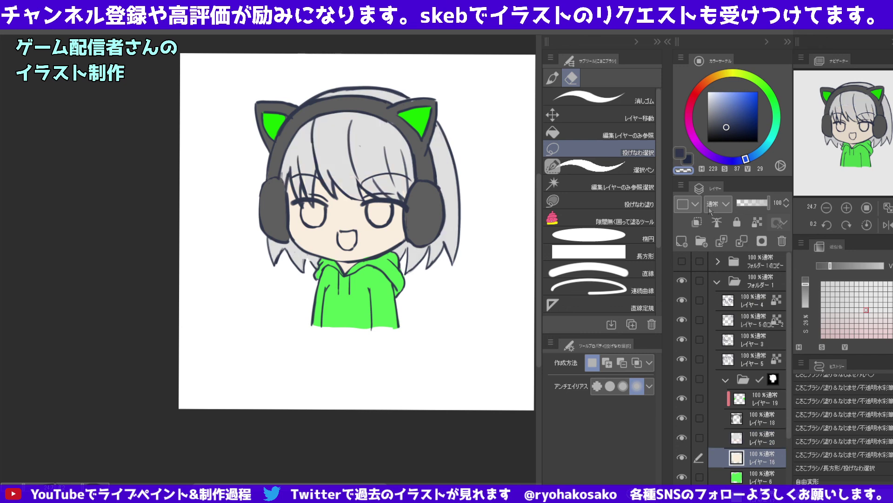
pyautogui.hotkey('ctrl', 'd')
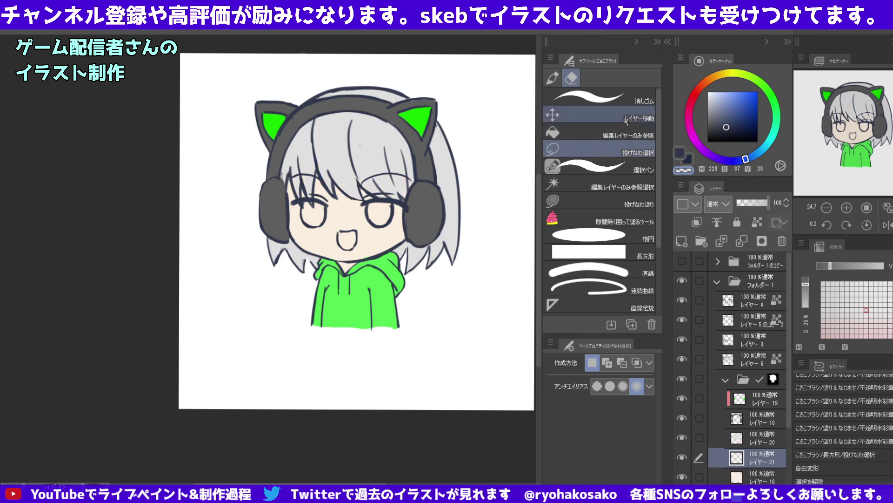
pyautogui.click(553, 78)
pyautogui.click(718, 263)
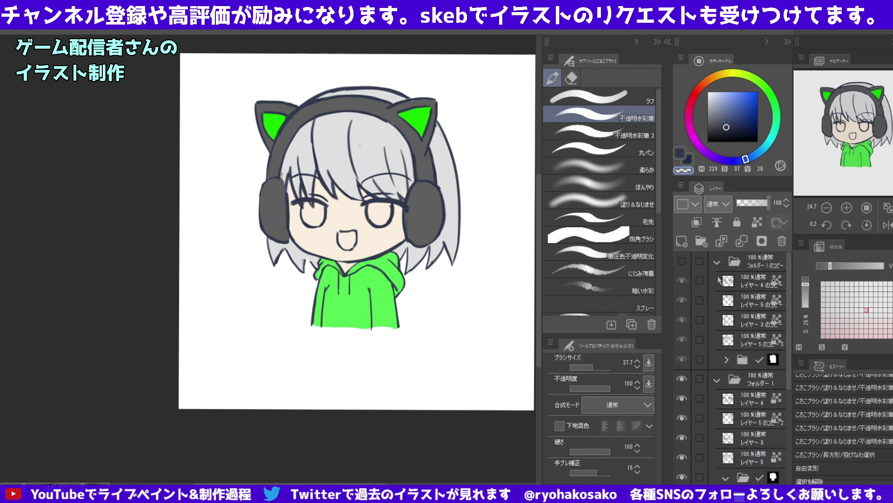
pyautogui.click(742, 307)
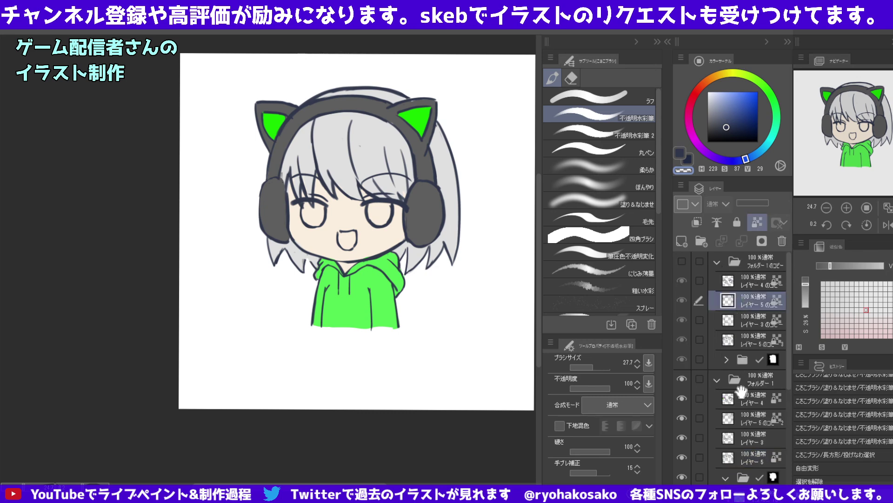
pyautogui.scroll(-3, 744, 395)
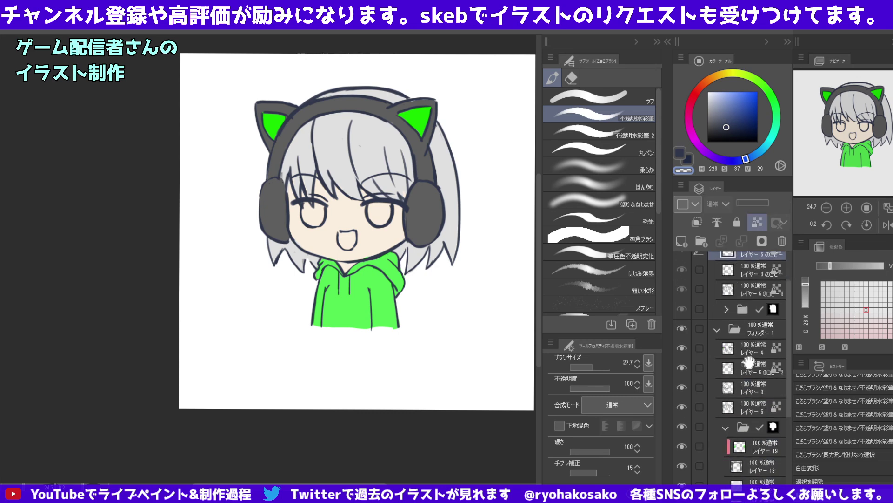
pyautogui.click(746, 449)
pyautogui.scroll(-5, 736, 352)
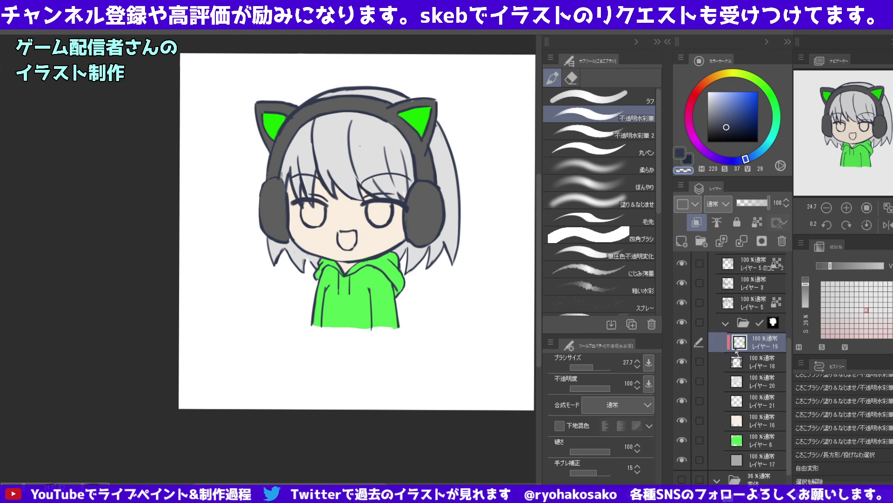
pyautogui.click(752, 401)
pyautogui.click(744, 390)
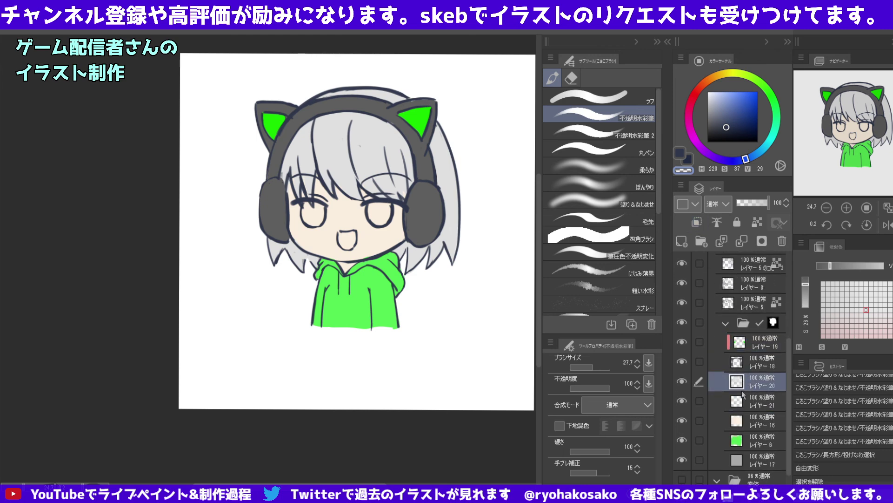
pyautogui.click(750, 343)
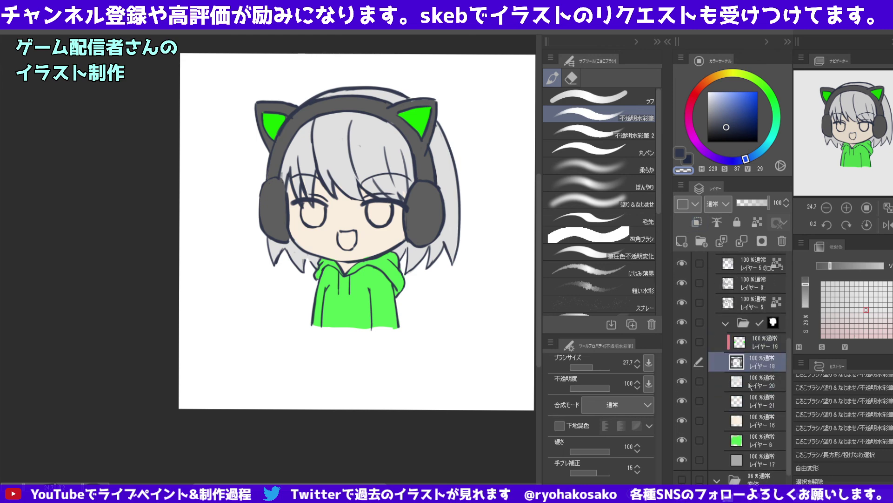
pyautogui.click(752, 381)
pyautogui.scroll(2, 726, 345)
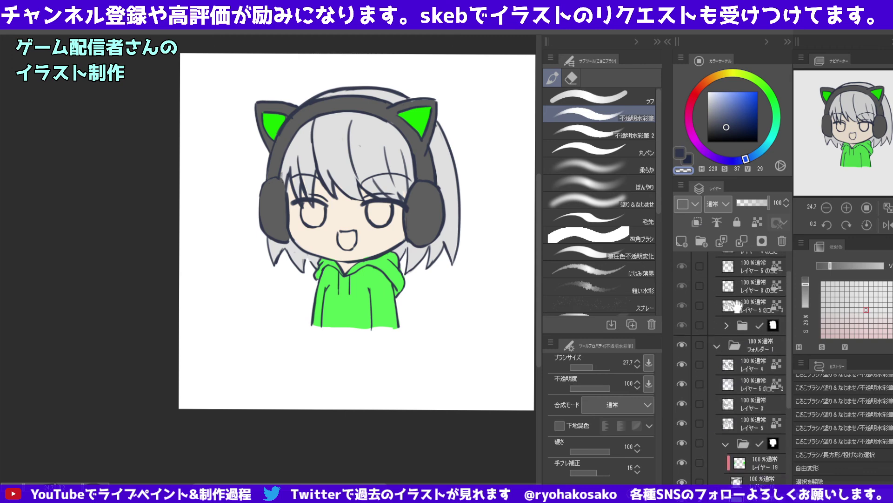
pyautogui.scroll(5, 733, 336)
pyautogui.click(726, 343)
pyautogui.scroll(-1, 732, 337)
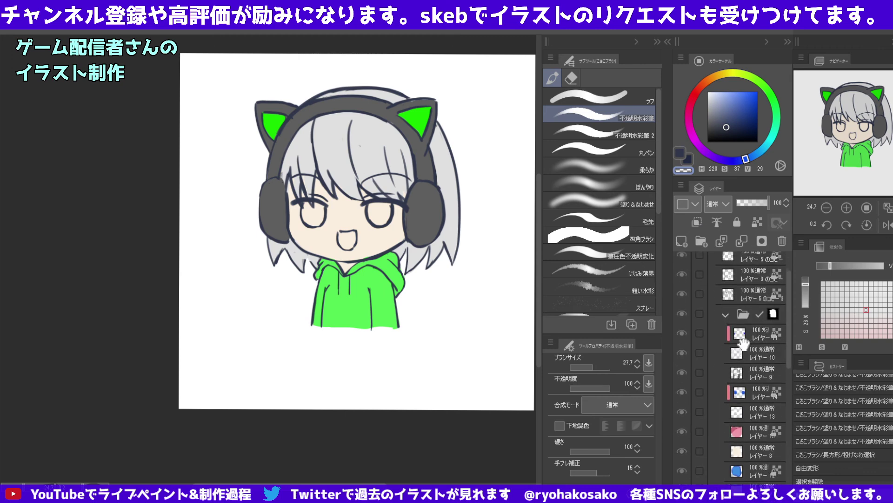
pyautogui.click(749, 391)
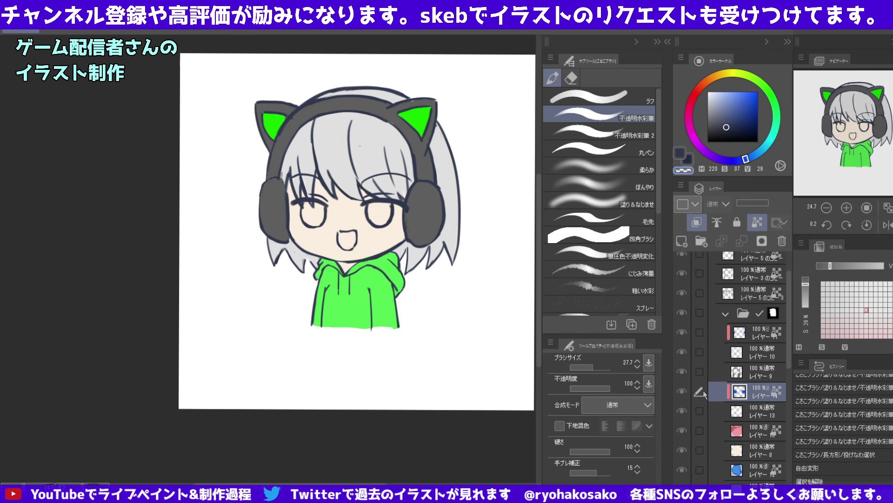
pyautogui.scroll(2, 693, 263)
pyautogui.scroll(1, 693, 263)
pyautogui.click(682, 261)
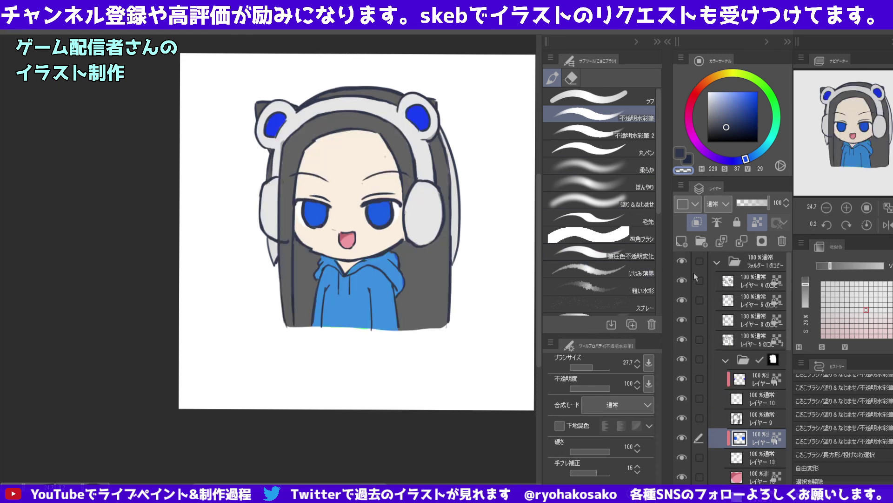
pyautogui.click(682, 261)
pyautogui.click(682, 261)
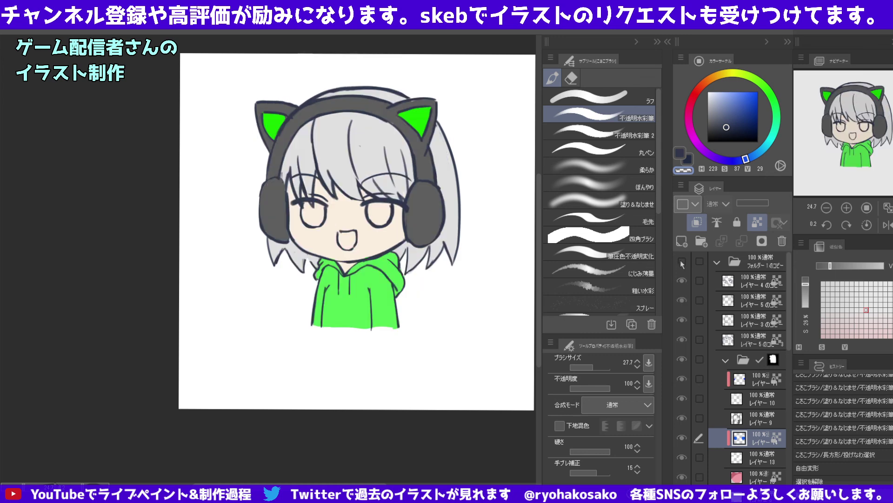
pyautogui.click(682, 261)
pyautogui.click(682, 262)
pyautogui.click(718, 263)
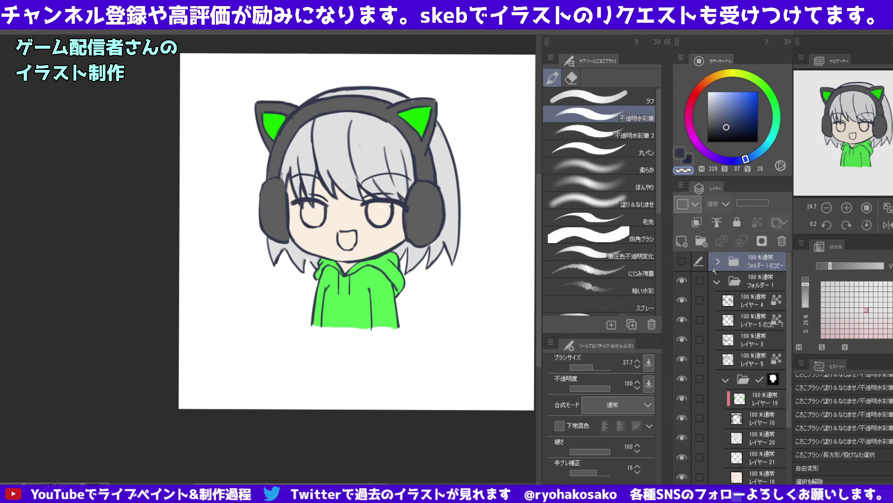
pyautogui.scroll(-2, 736, 417)
pyautogui.click(736, 416)
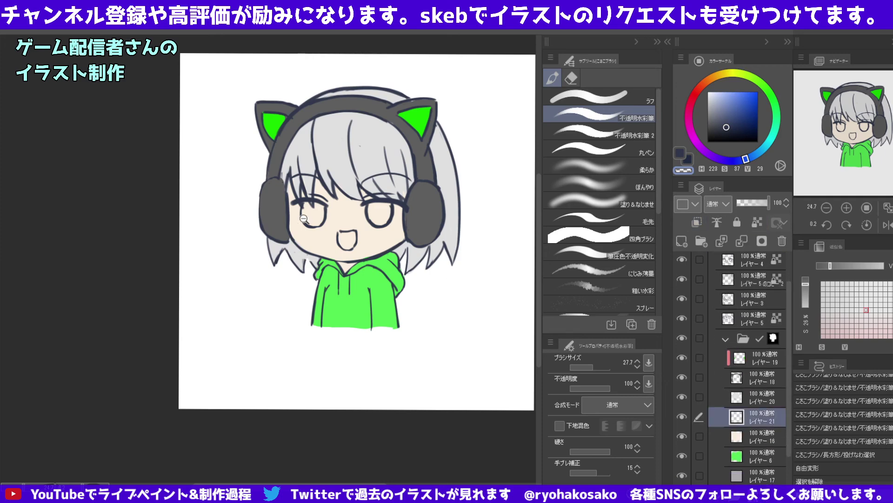
pyautogui.scroll(2, 303, 218)
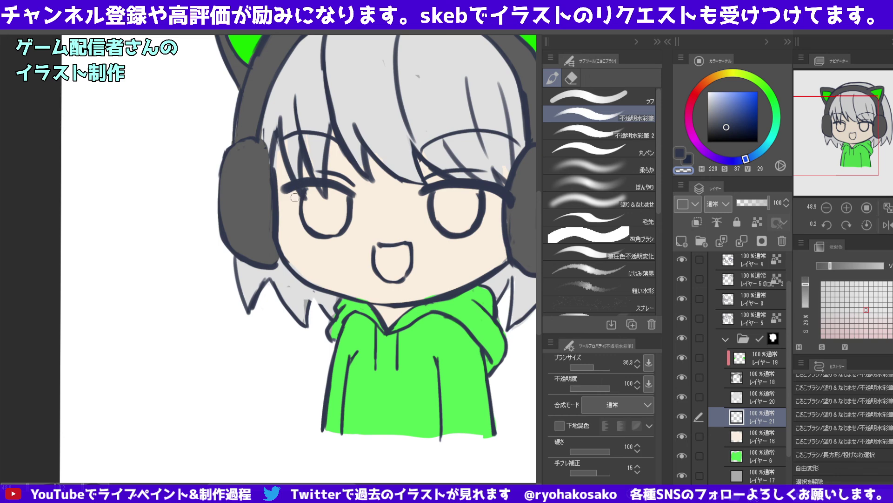
# Brush pure white into the left and right eyes on レイヤー 21, then zoom back out.
pyautogui.click(711, 100)
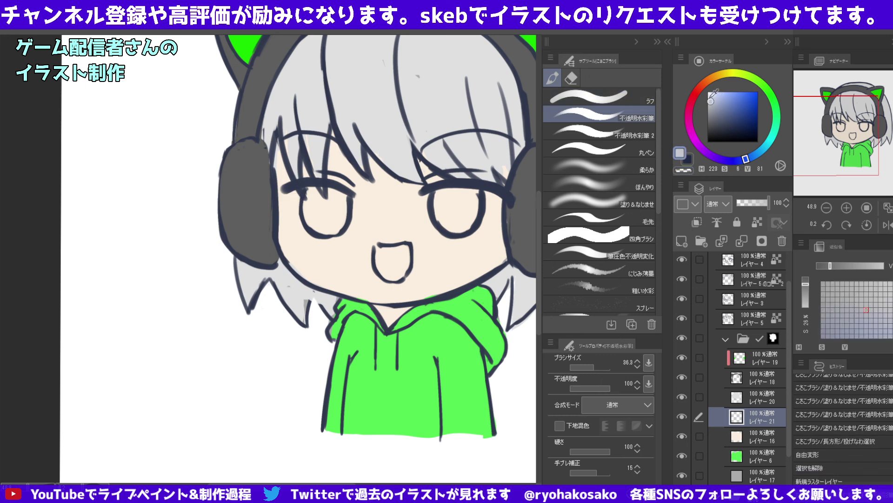
pyautogui.moveTo(291, 193); pyautogui.dragTo(325, 228)
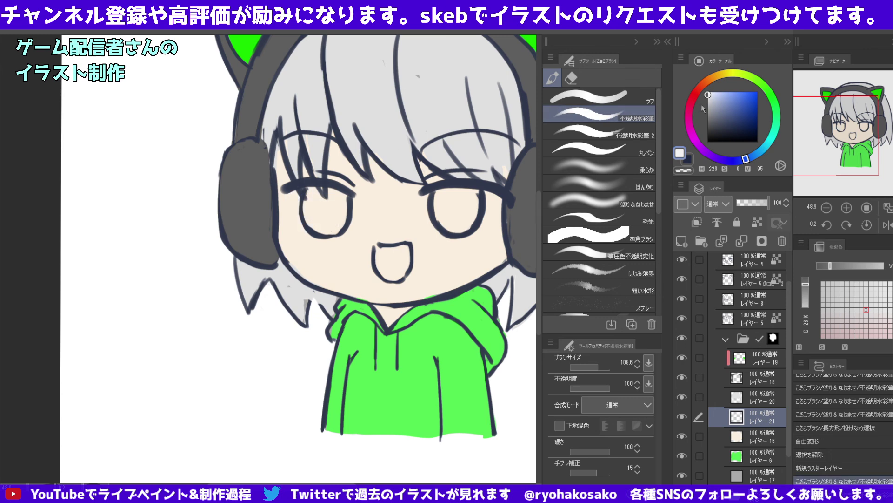
pyautogui.click(708, 92)
pyautogui.moveTo(295, 193); pyautogui.dragTo(326, 206)
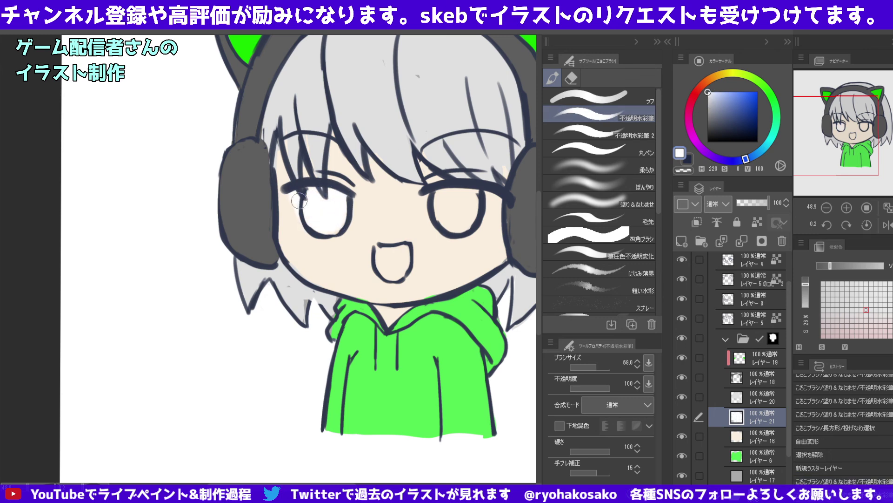
pyautogui.moveTo(327, 207); pyautogui.dragTo(336, 233)
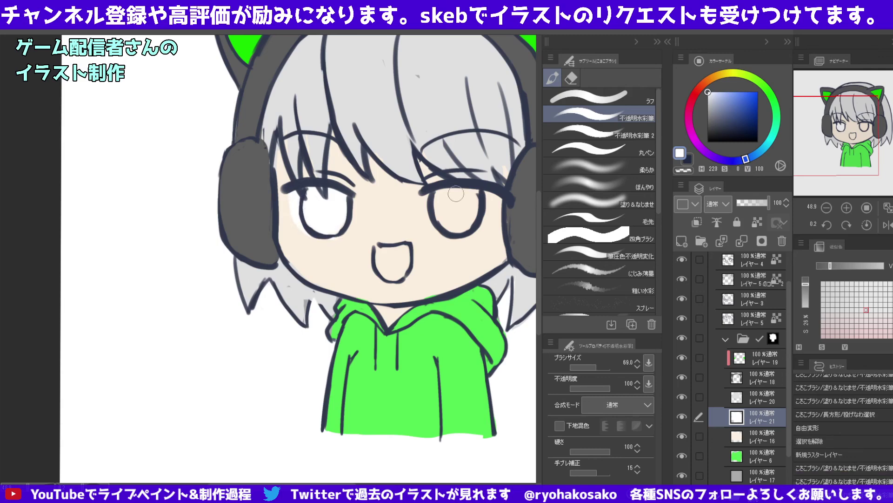
pyautogui.moveTo(435, 192)
pyautogui.mouseDown()
pyautogui.moveTo(492, 205)
pyautogui.moveTo(443, 192)
pyautogui.moveTo(476, 226)
pyautogui.mouseUp()
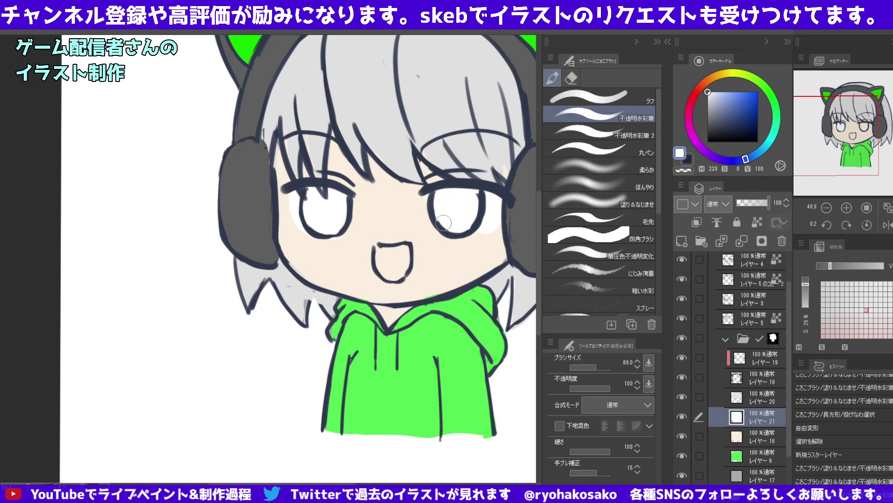
pyautogui.moveTo(476, 227); pyautogui.dragTo(477, 185)
pyautogui.scroll(-2, 476, 185)
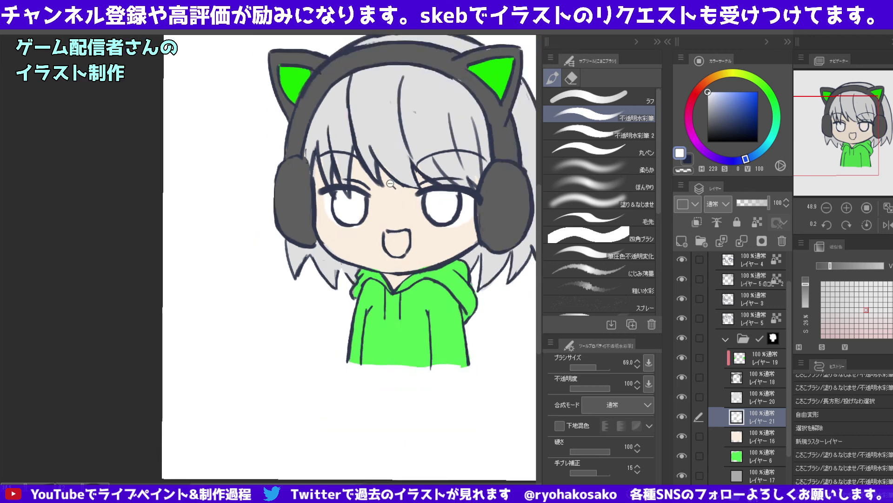
pyautogui.scroll(-3, 419, 187)
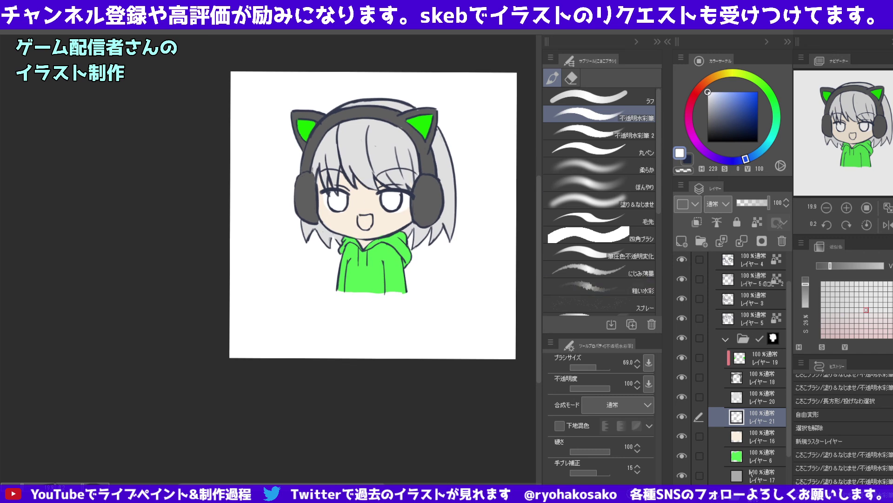
# On レイヤー6, sample the hoodie green, darken it, and lock transparent pixels.
pyautogui.click(758, 456)
pyautogui.keyDown('alt'); pyautogui.click(387, 255); pyautogui.keyUp('alt')
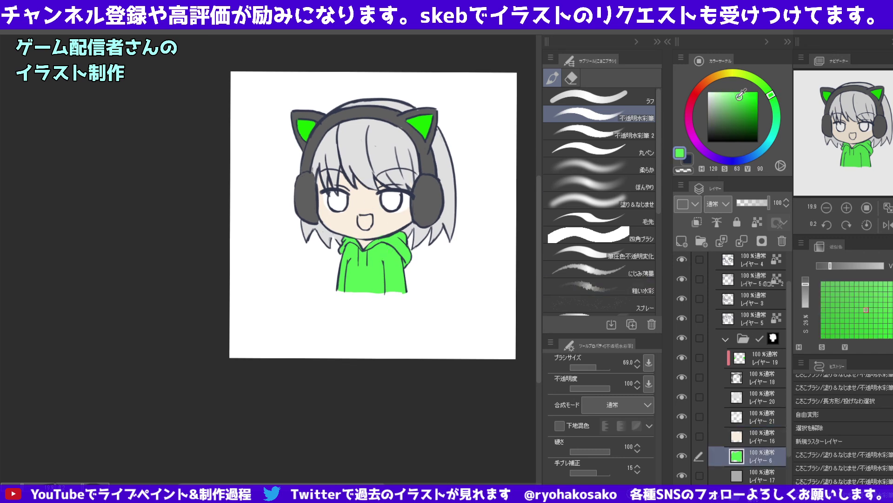
pyautogui.moveTo(737, 98); pyautogui.dragTo(733, 109)
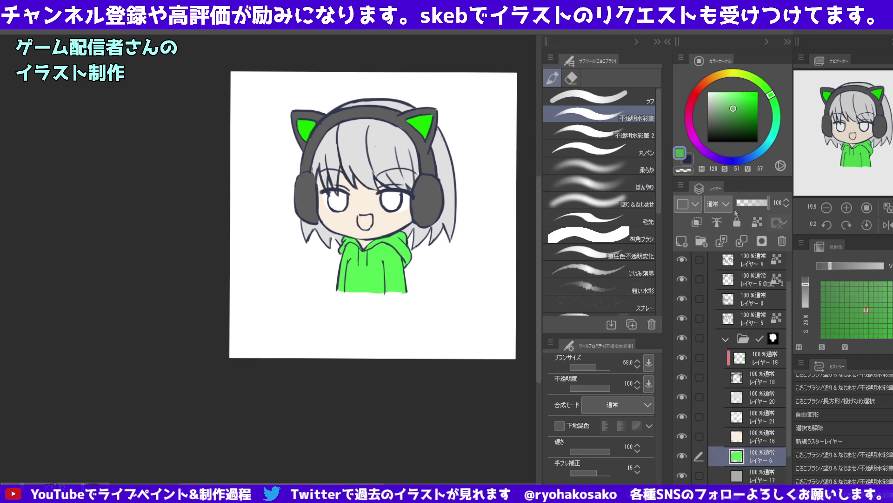
pyautogui.click(757, 221)
# Repaint the whole hoodie in the darker, duller green with a large brush.
pyautogui.moveTo(344, 280); pyautogui.dragTo(393, 243)
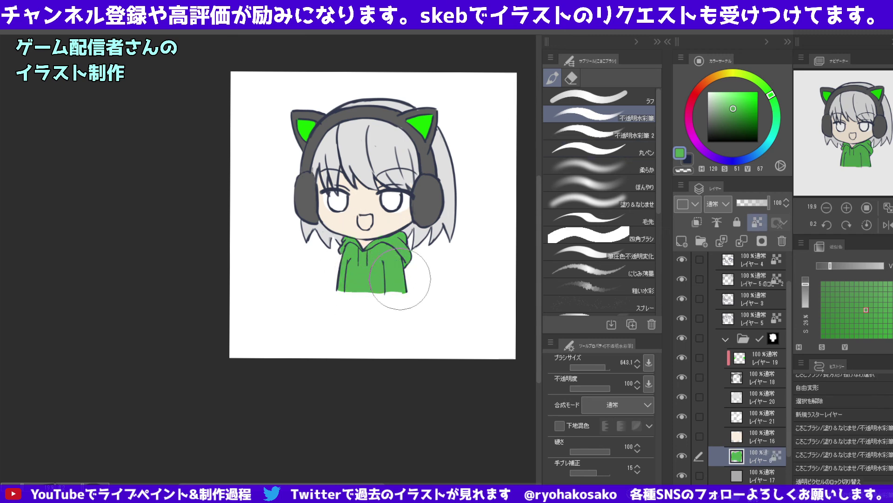
pyautogui.moveTo(735, 109); pyautogui.dragTo(740, 111)
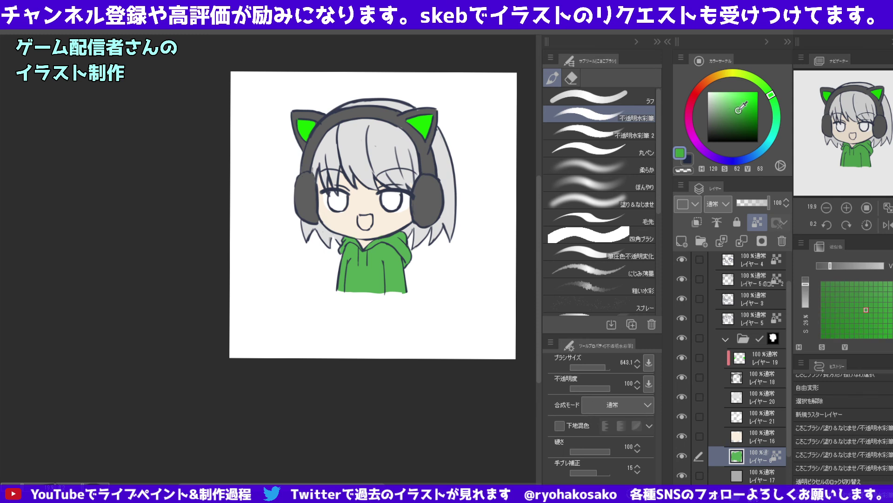
pyautogui.moveTo(341, 262); pyautogui.dragTo(381, 275)
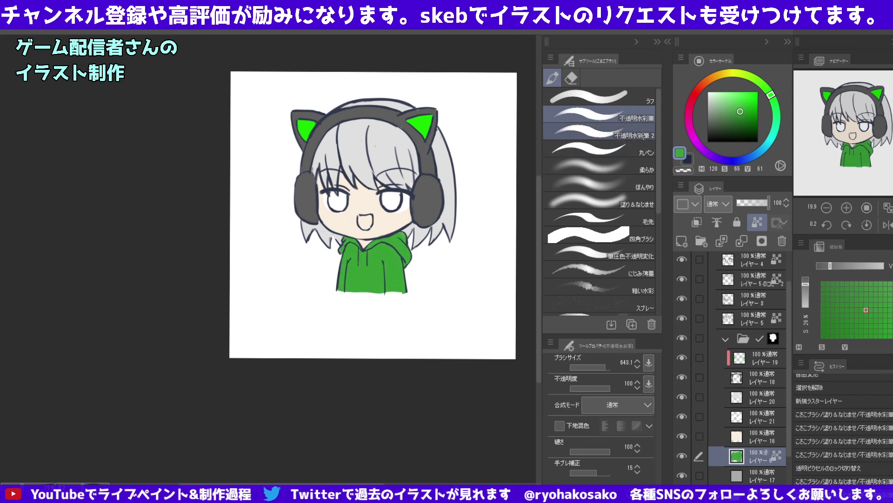
pyautogui.moveTo(457, 225); pyautogui.dragTo(450, 261)
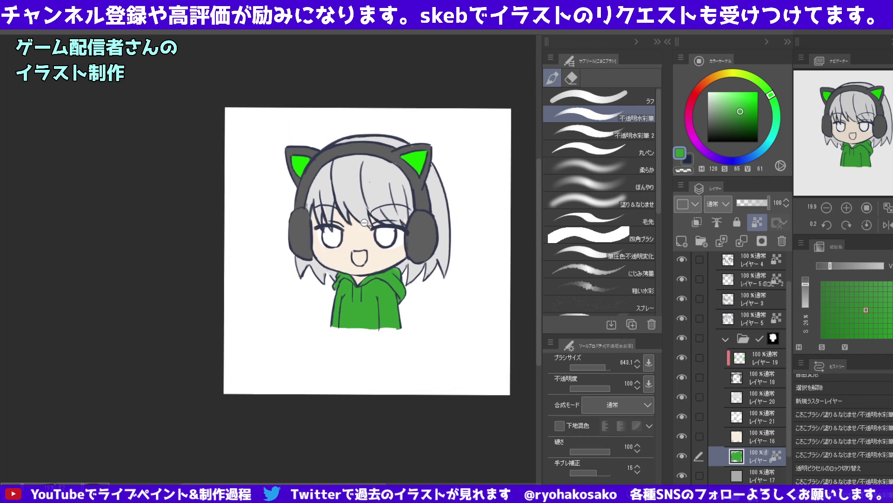
pyautogui.scroll(1, 383, 242)
pyautogui.scroll(1, 382, 242)
pyautogui.scroll(-1, 383, 242)
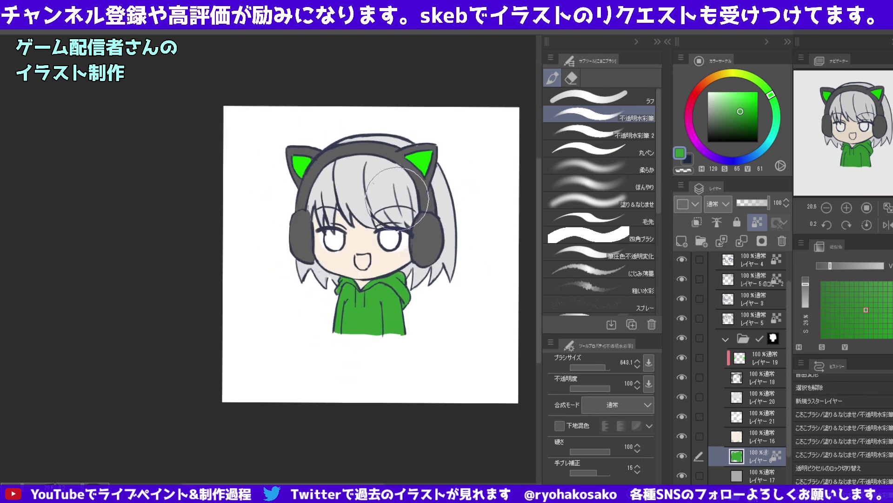
# Select レイヤー3, pick the dark line-art colour, and shrink the brush.
pyautogui.click(744, 282)
pyautogui.click(744, 299)
pyautogui.click(682, 298)
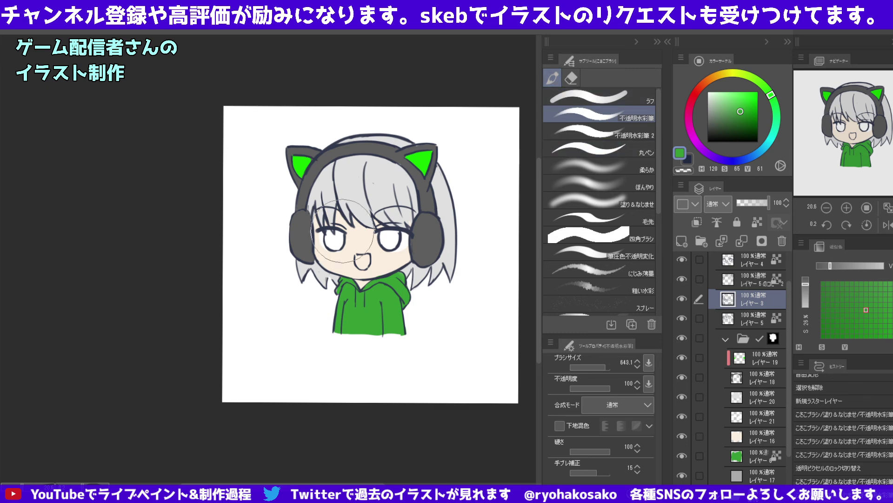
pyautogui.keyDown('alt'); pyautogui.click(343, 211); pyautogui.keyUp('alt')
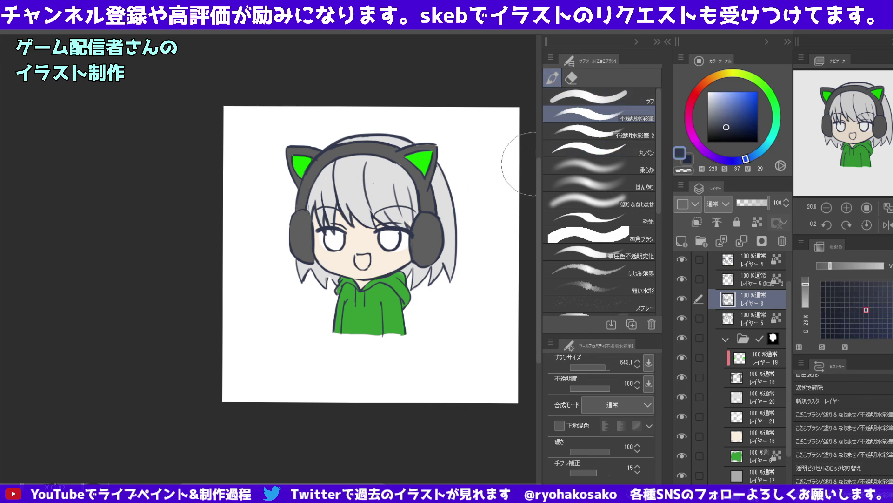
pyautogui.moveTo(336, 241); pyautogui.dragTo(313, 218)
pyautogui.scroll(2, 300, 238)
pyautogui.scroll(1, 305, 241)
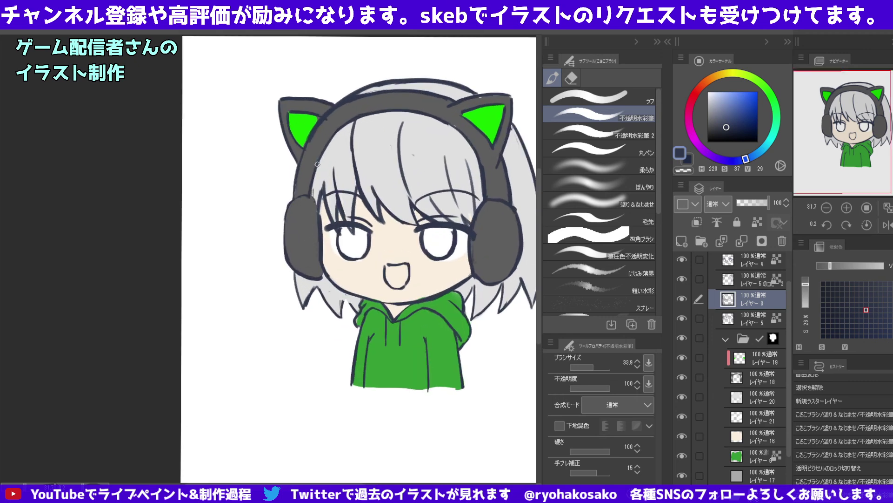
# Try a line inside the left earmuff, undo it, and erase with transparent colour.
pyautogui.moveTo(312, 170); pyautogui.dragTo(308, 245)
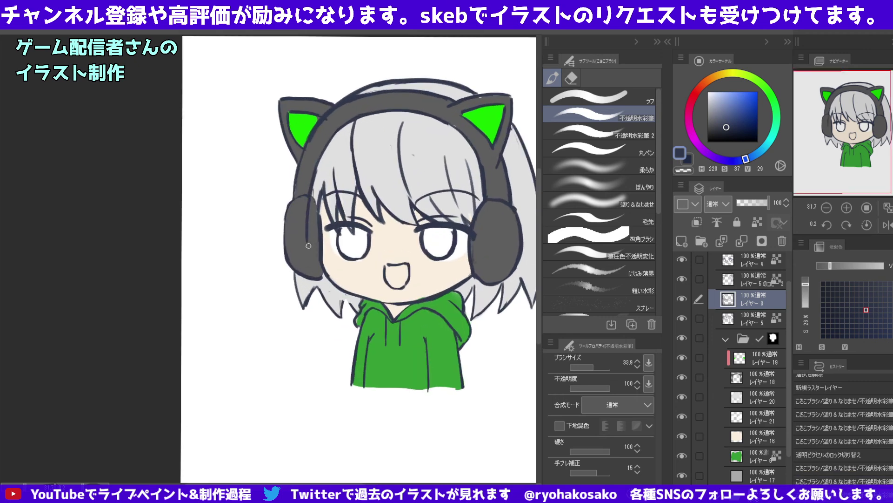
pyautogui.hotkey('ctrl', 'z')
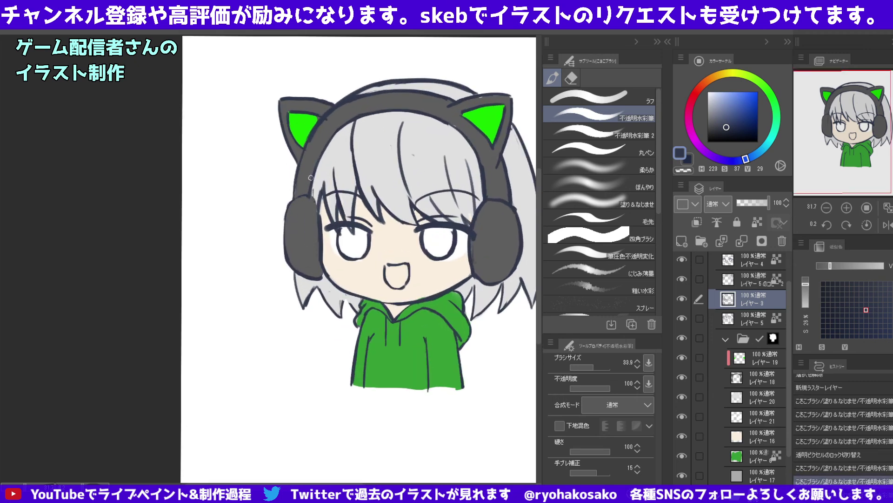
pyautogui.moveTo(313, 178); pyautogui.dragTo(309, 262)
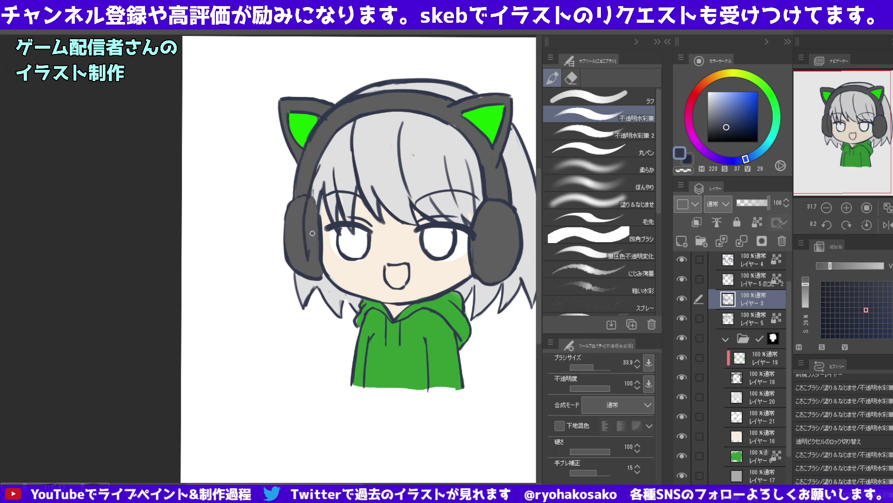
pyautogui.hotkey('ctrl', 'z')
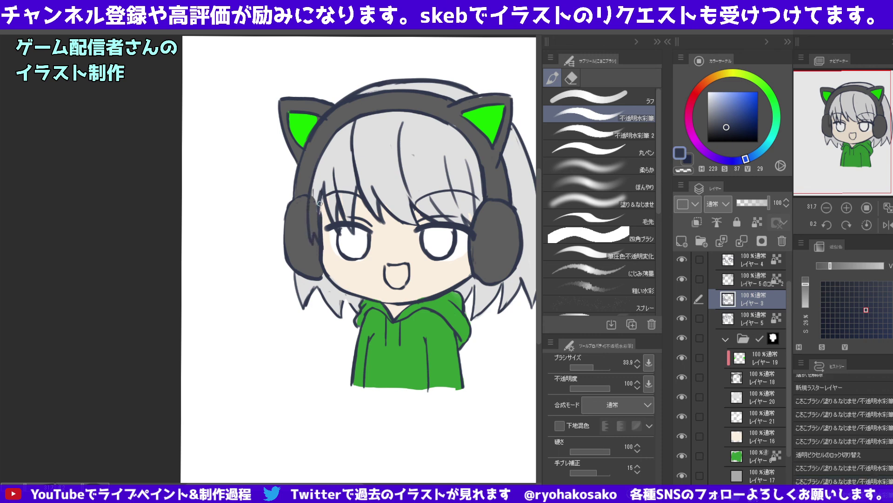
pyautogui.press('c')
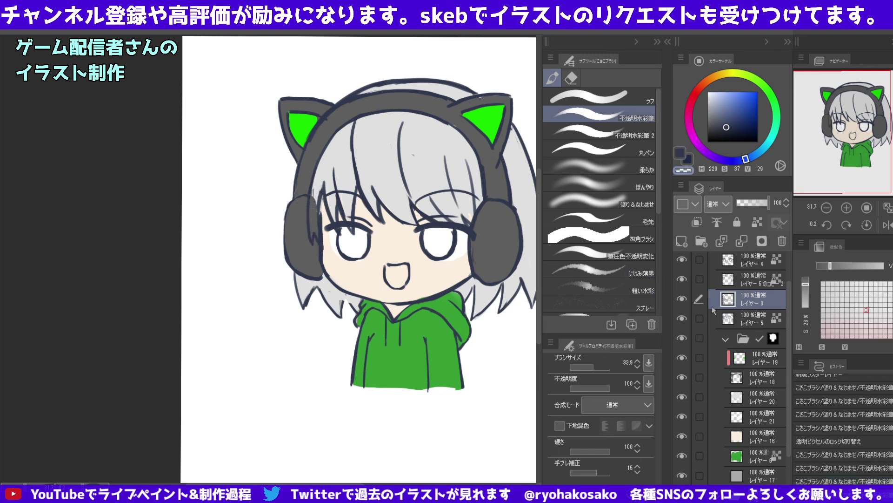
pyautogui.click(746, 323)
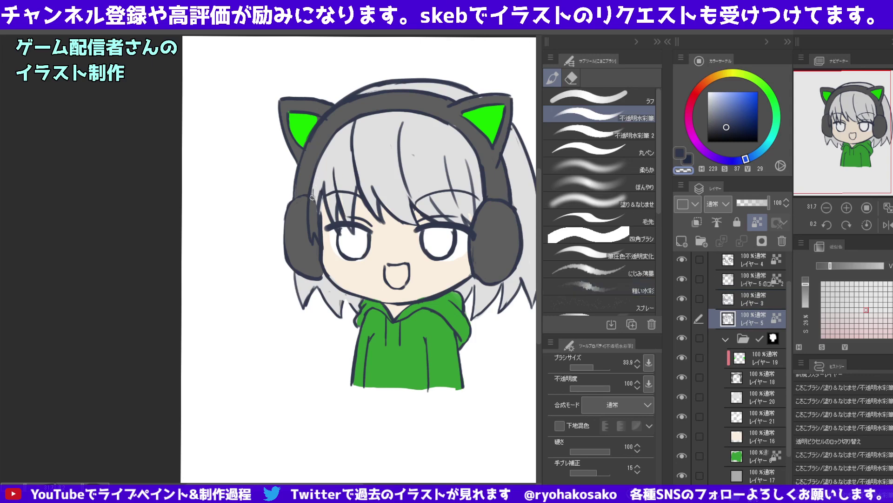
pyautogui.moveTo(312, 197); pyautogui.dragTo(332, 181)
pyautogui.click(739, 281)
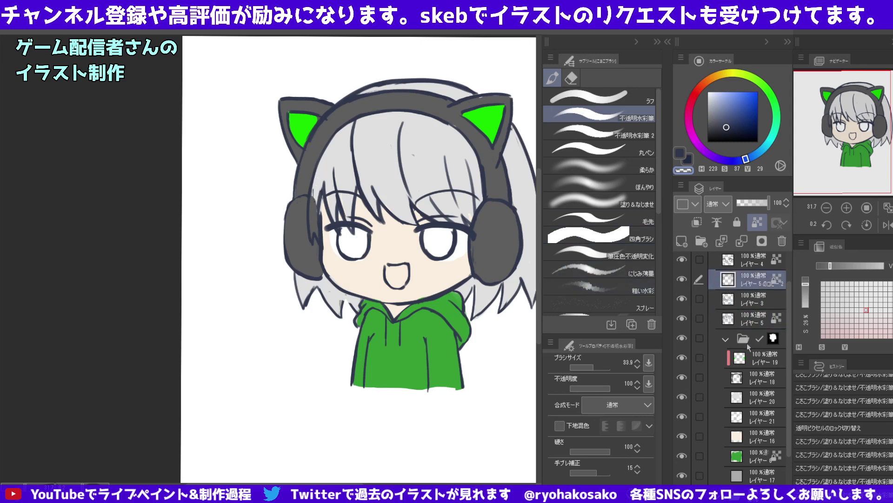
# On レイヤー18, paint the earmuff grey over the outline by the left earmuff.
pyautogui.click(753, 381)
pyautogui.keyDown('alt'); pyautogui.click(319, 187); pyautogui.keyUp('alt')
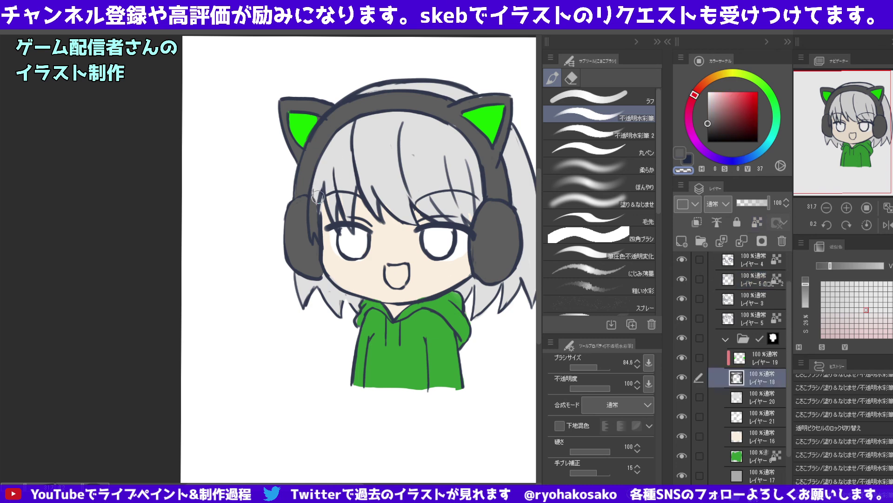
pyautogui.moveTo(317, 189)
pyautogui.mouseDown()
pyautogui.moveTo(311, 230)
pyautogui.moveTo(314, 156)
pyautogui.mouseUp()
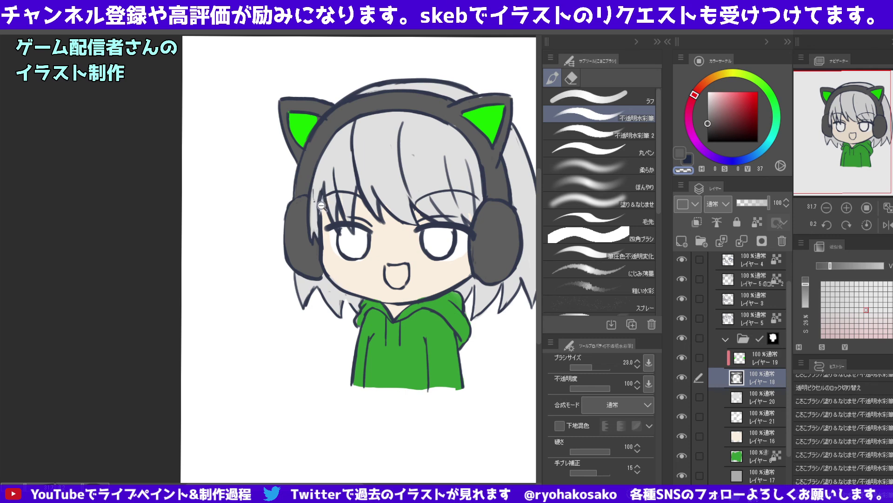
pyautogui.moveTo(321, 205); pyautogui.dragTo(335, 190)
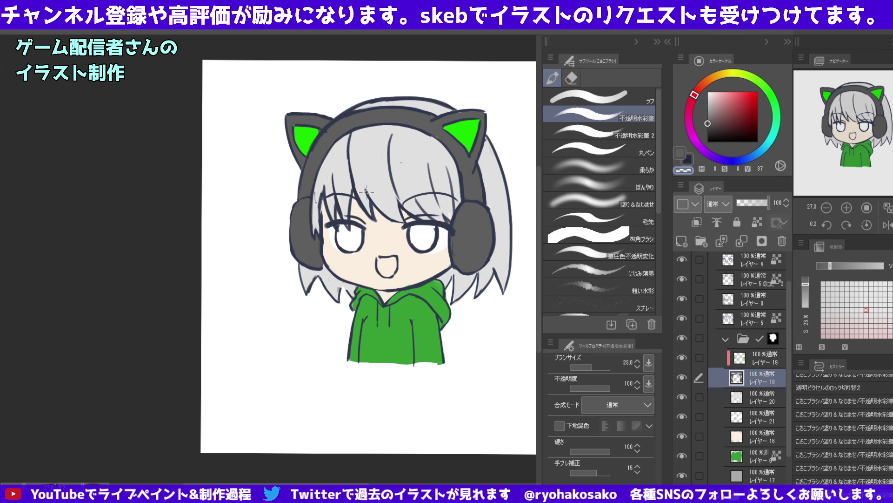
pyautogui.scroll(2, 754, 332)
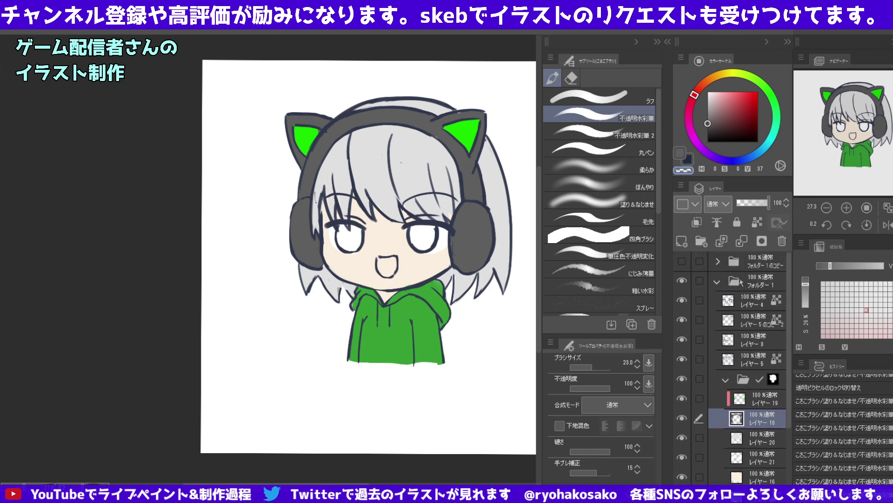
# Expand the character folder and select the eye-whites layer 21.
pyautogui.click(717, 280)
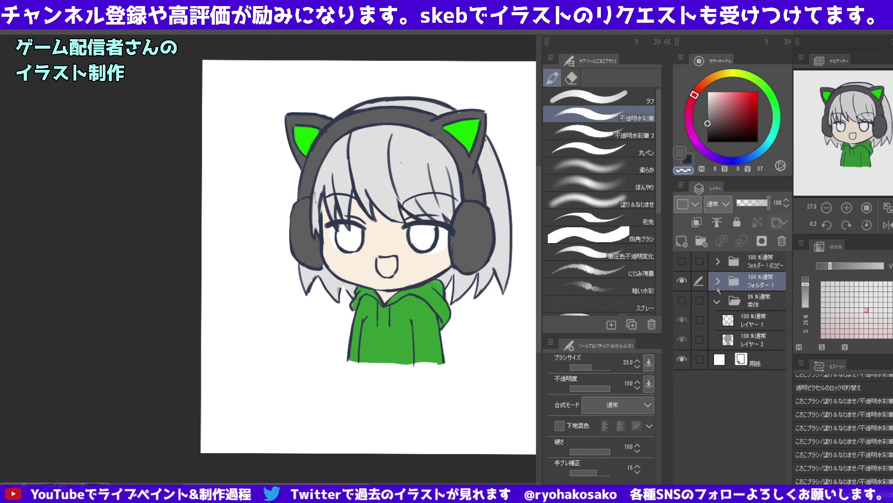
pyautogui.click(717, 281)
pyautogui.scroll(-3, 744, 354)
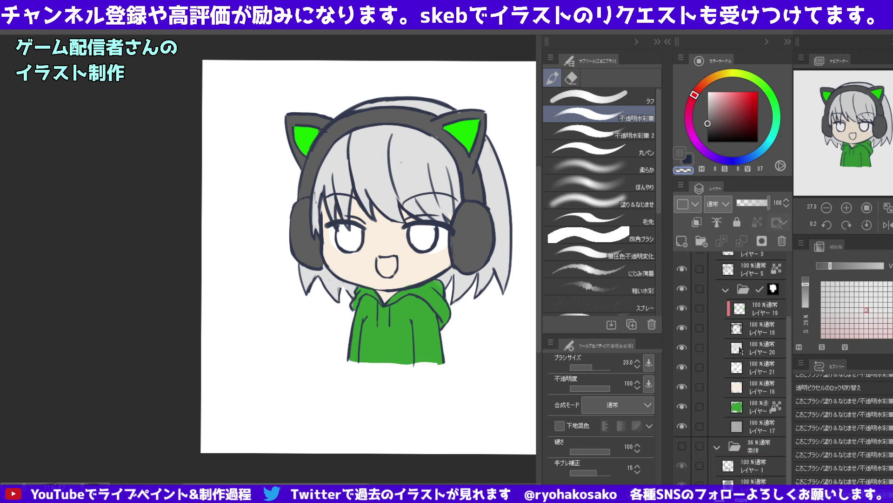
pyautogui.click(745, 351)
pyautogui.click(754, 368)
pyautogui.click(682, 367)
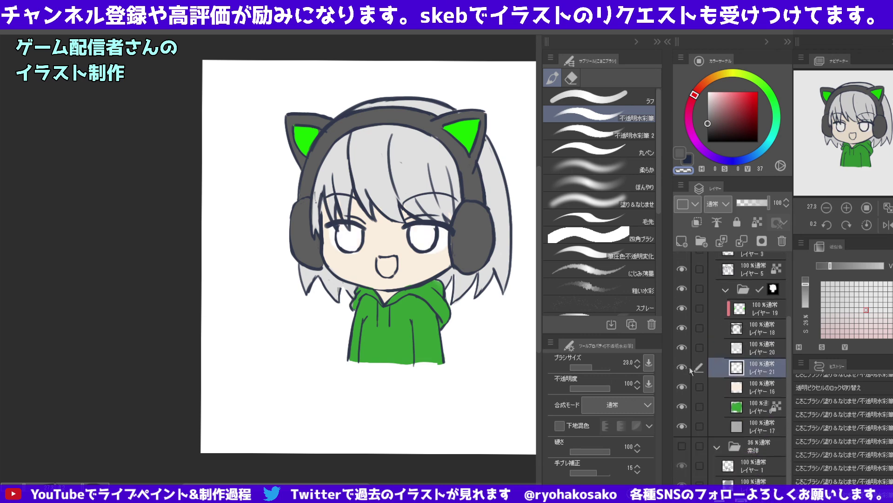
# Add a new layer clipped to the eye whites and paint both irises bright green.
pyautogui.click(682, 241)
pyautogui.click(696, 222)
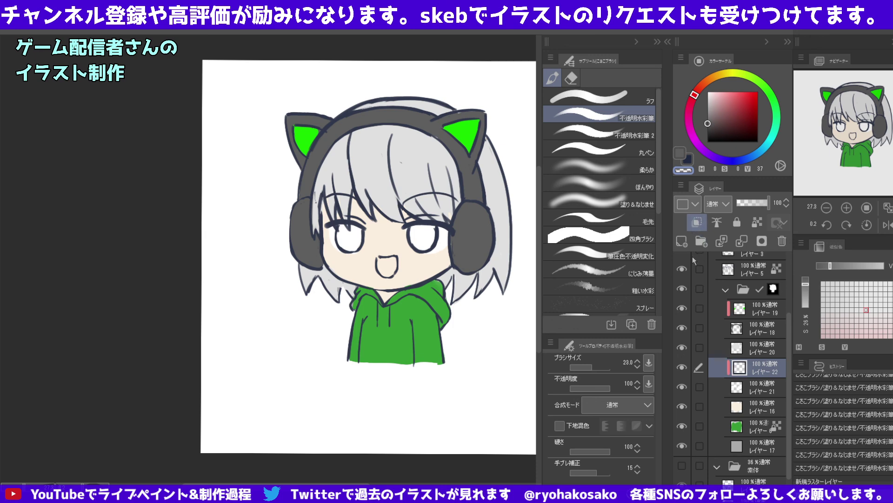
pyautogui.moveTo(759, 83)
pyautogui.mouseDown()
pyautogui.moveTo(770, 91)
pyautogui.moveTo(749, 97)
pyautogui.mouseUp()
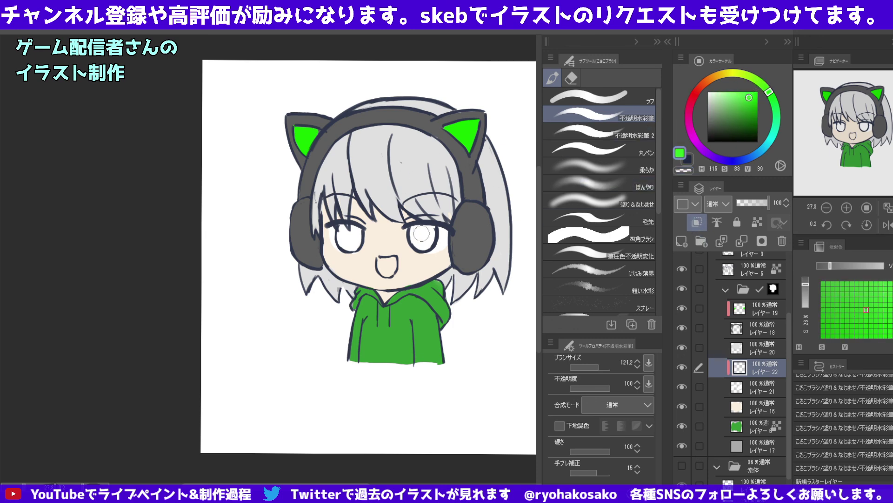
pyautogui.moveTo(421, 232)
pyautogui.mouseDown()
pyautogui.moveTo(410, 234)
pyautogui.moveTo(428, 226)
pyautogui.moveTo(421, 241)
pyautogui.mouseUp()
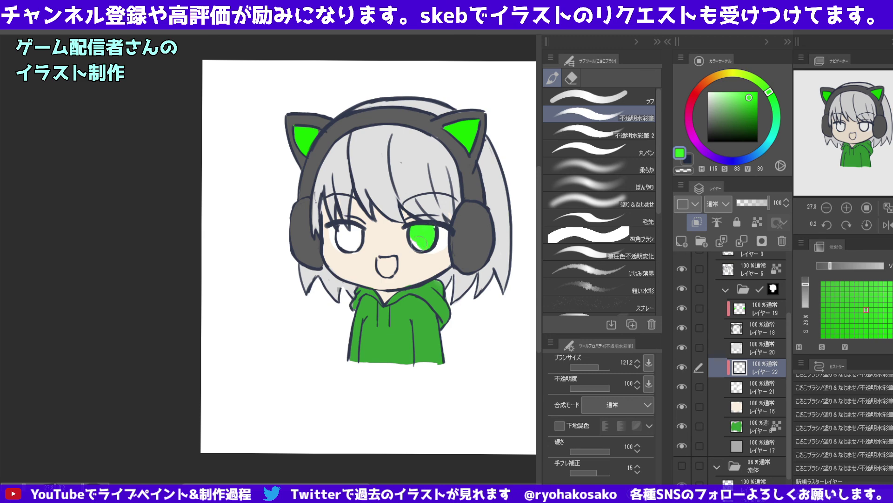
pyautogui.moveTo(345, 223)
pyautogui.mouseDown()
pyautogui.moveTo(342, 246)
pyautogui.moveTo(359, 238)
pyautogui.mouseUp()
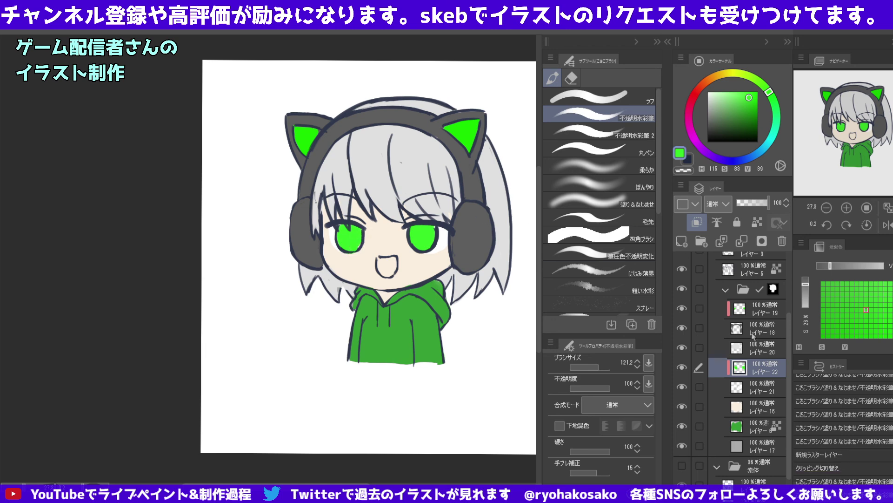
pyautogui.click(745, 386)
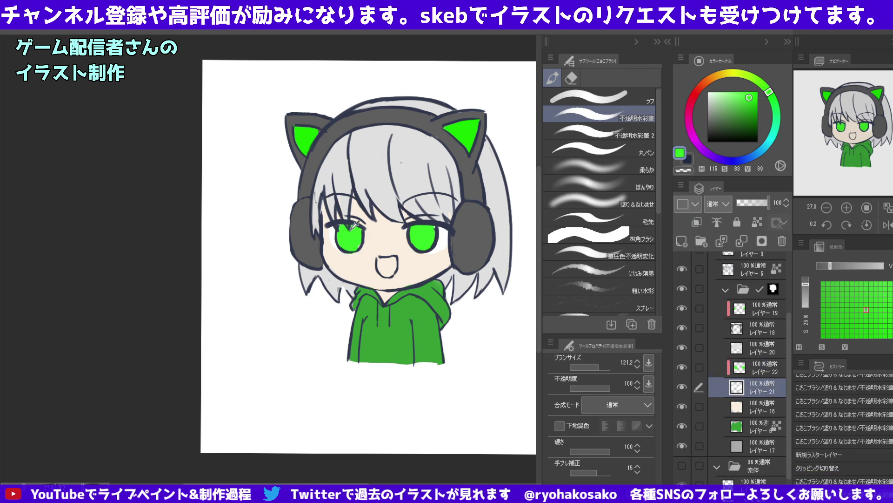
pyautogui.click(354, 242)
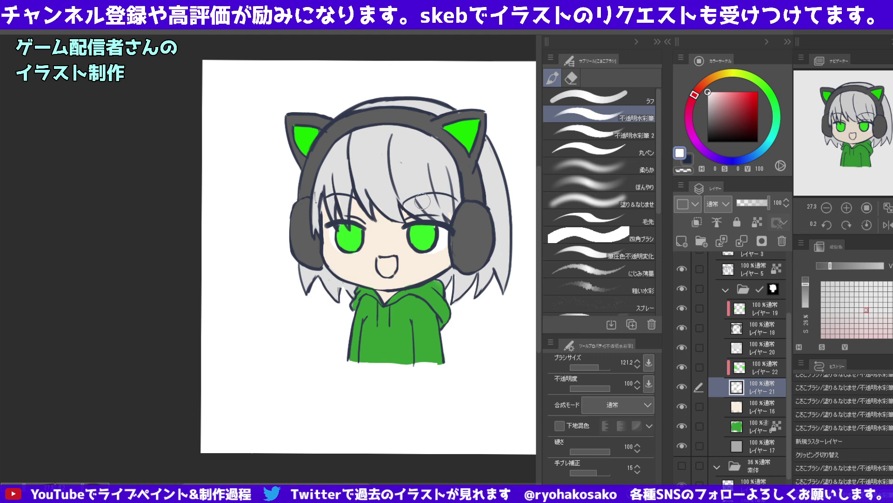
# Hide the cat-ear girl's folder, then show and expand the bear-ear girl's folder copy.
pyautogui.click(385, 203)
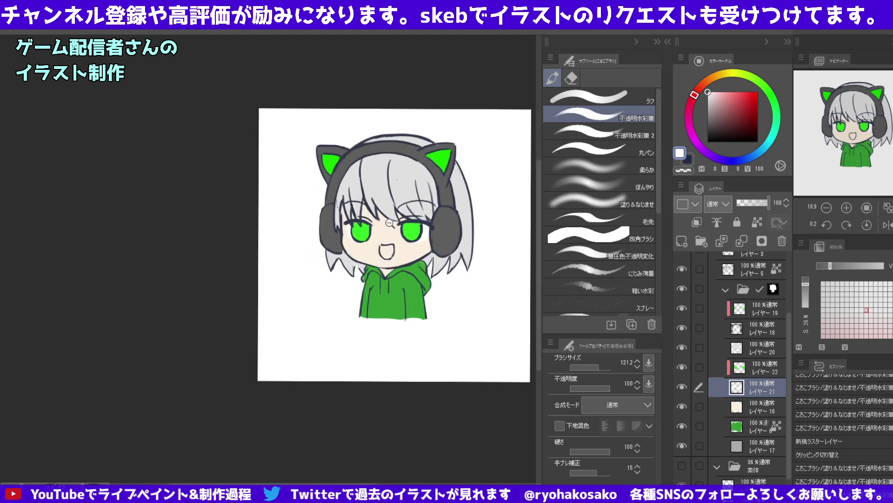
pyautogui.click(389, 223)
pyautogui.click(727, 289)
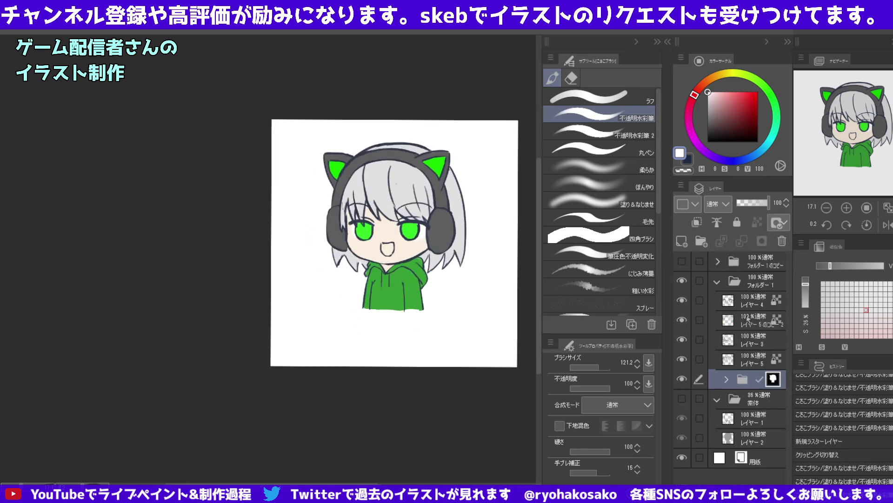
pyautogui.click(717, 282)
pyautogui.click(682, 281)
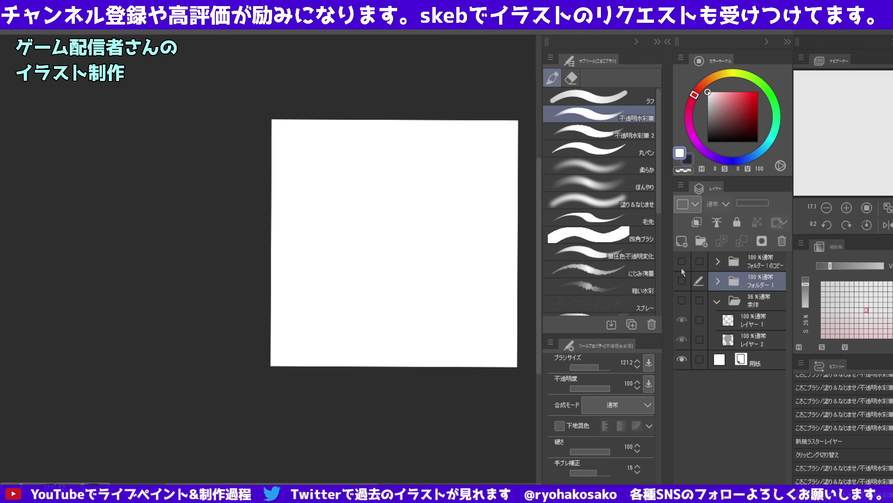
pyautogui.click(682, 262)
pyautogui.click(681, 281)
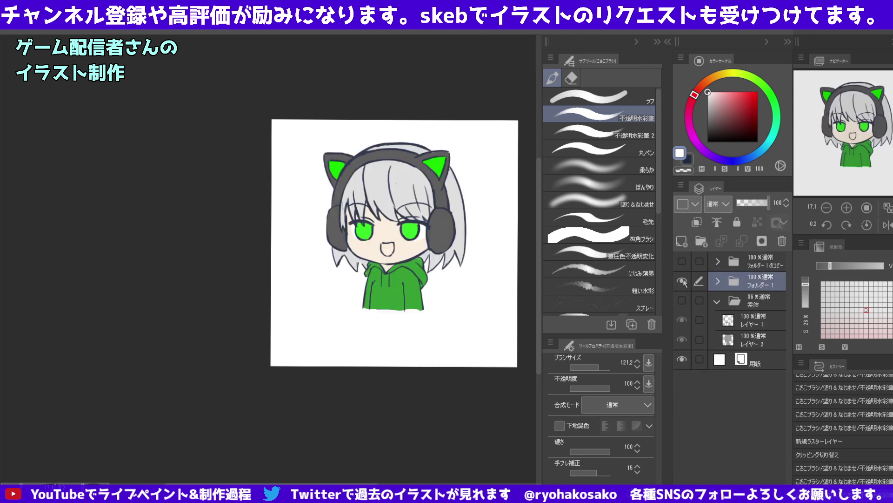
pyautogui.click(682, 280)
pyautogui.click(681, 261)
pyautogui.click(717, 262)
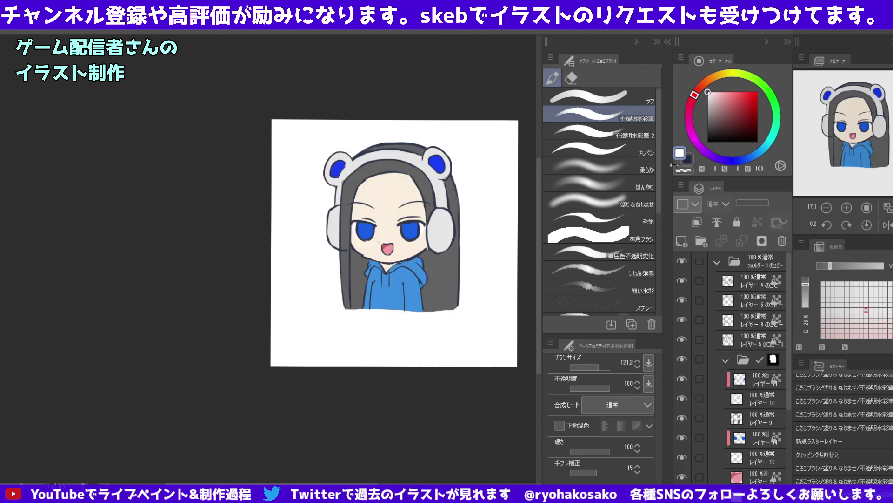
# On layer 14, paint a lighter, slightly cyan blue near the bear-ear girl's left eye.
pyautogui.scroll(-3, 755, 421)
pyautogui.click(755, 419)
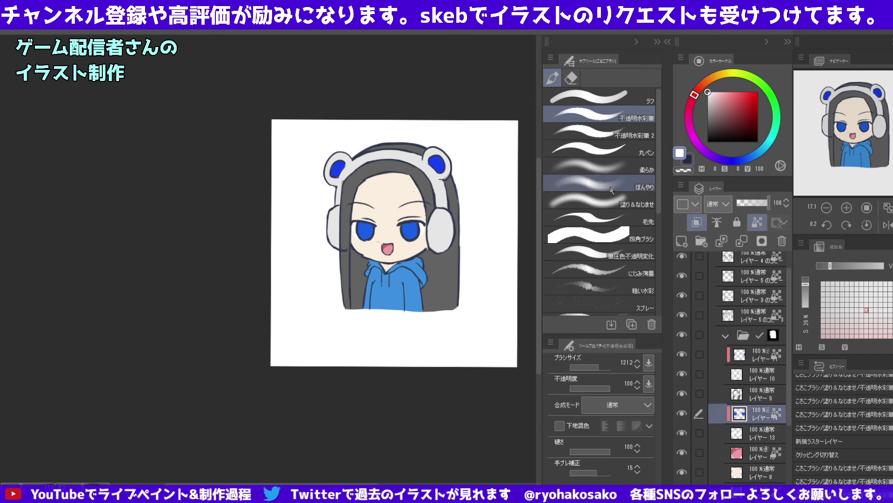
pyautogui.keyDown('alt'); pyautogui.click(412, 226); pyautogui.keyUp('alt')
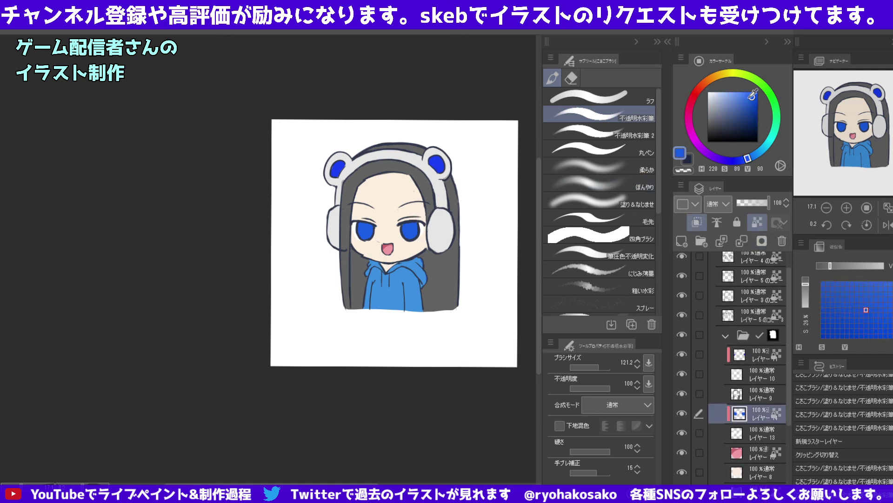
pyautogui.moveTo(752, 95); pyautogui.dragTo(750, 93)
pyautogui.click(755, 157)
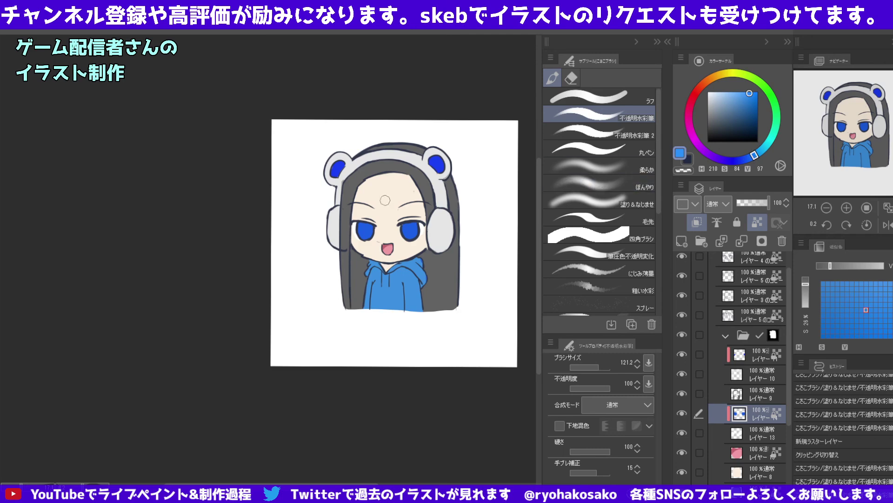
pyautogui.moveTo(411, 221); pyautogui.dragTo(409, 233)
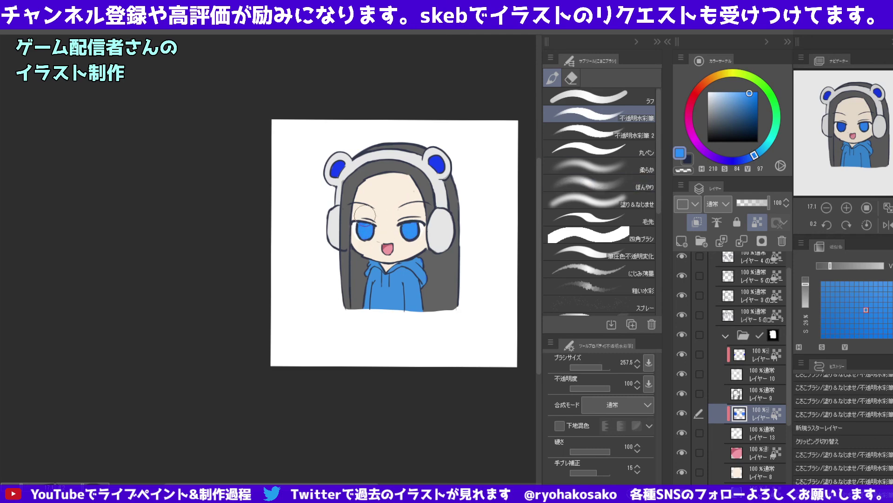
pyautogui.moveTo(364, 214); pyautogui.dragTo(370, 235)
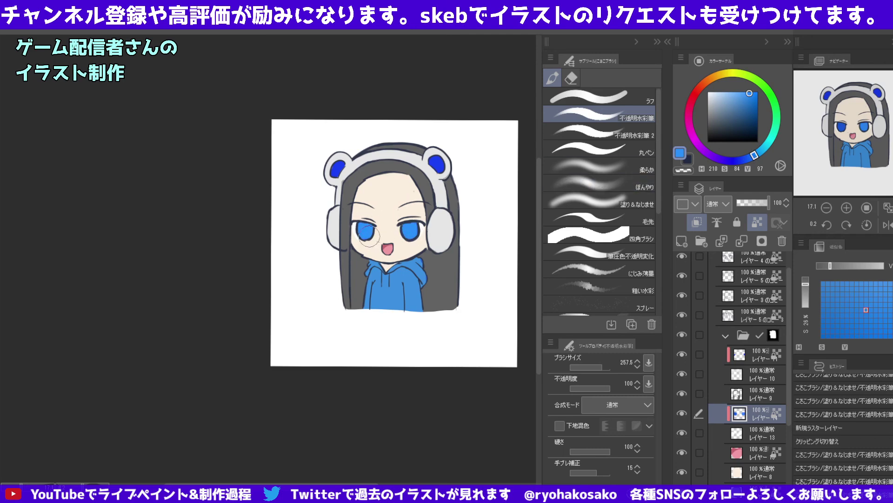
# On layer 11, brush a deeper, fully saturated blue over the bear-ear girl's ear.
pyautogui.click(748, 359)
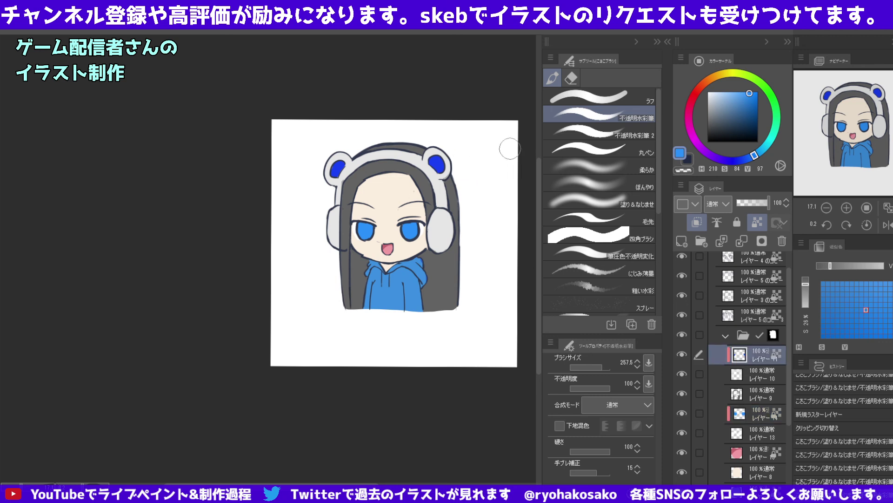
pyautogui.click(758, 92)
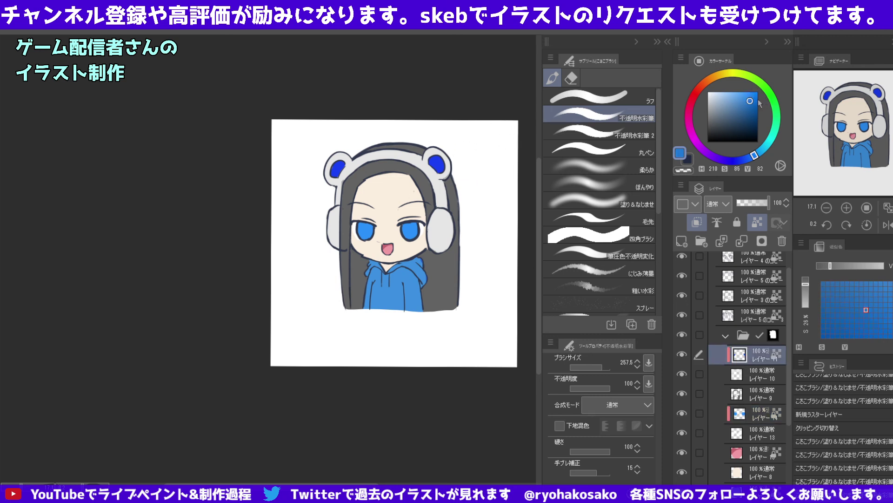
pyautogui.click(742, 159)
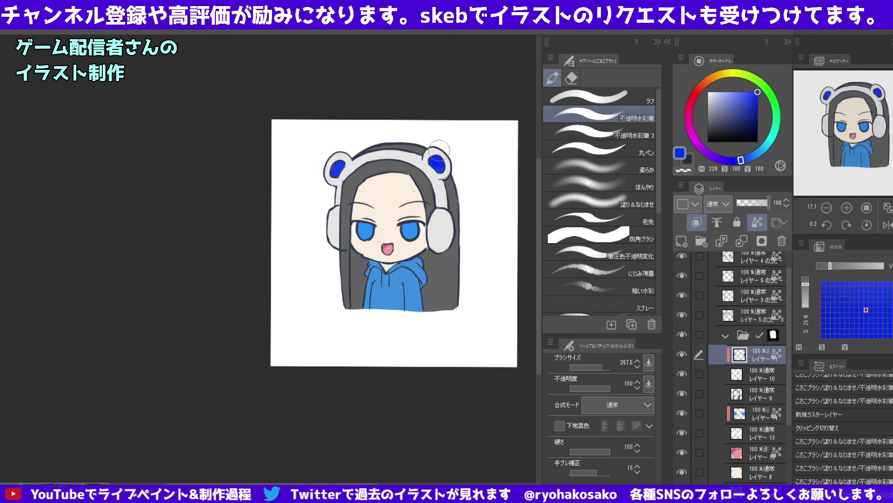
pyautogui.moveTo(742, 160); pyautogui.dragTo(750, 157)
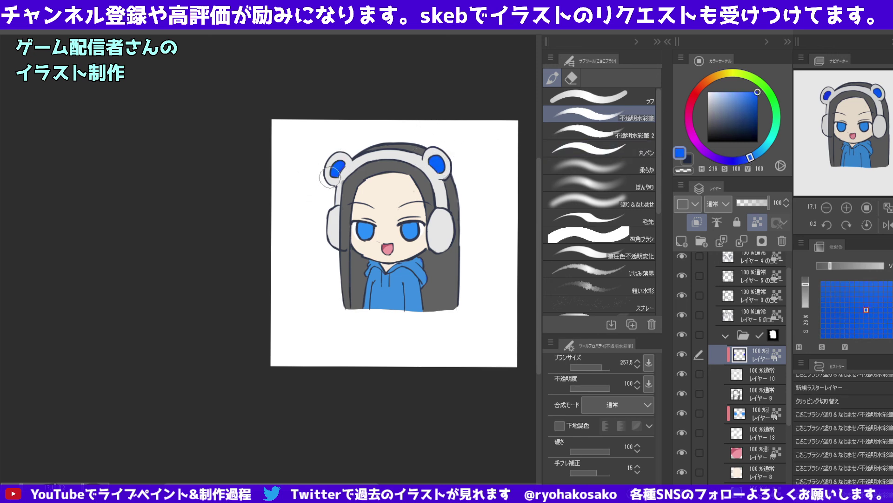
pyautogui.moveTo(333, 168); pyautogui.dragTo(342, 176)
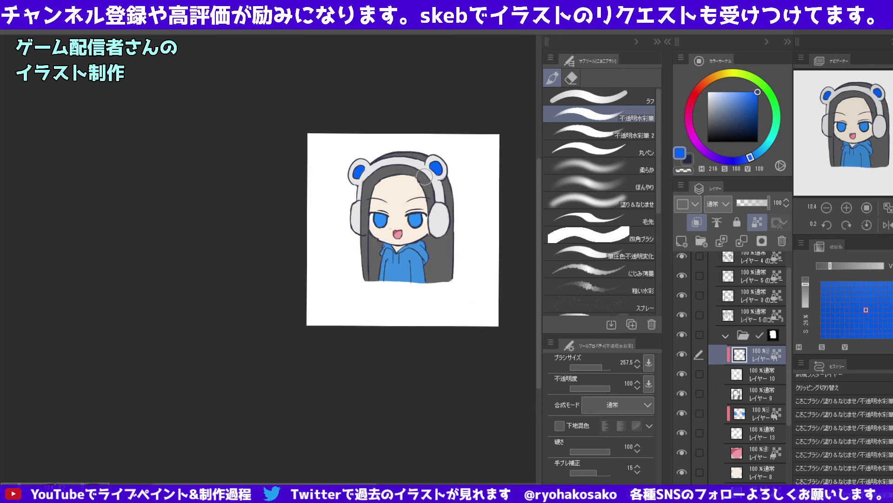
pyautogui.scroll(2, 414, 238)
pyautogui.scroll(1, 414, 238)
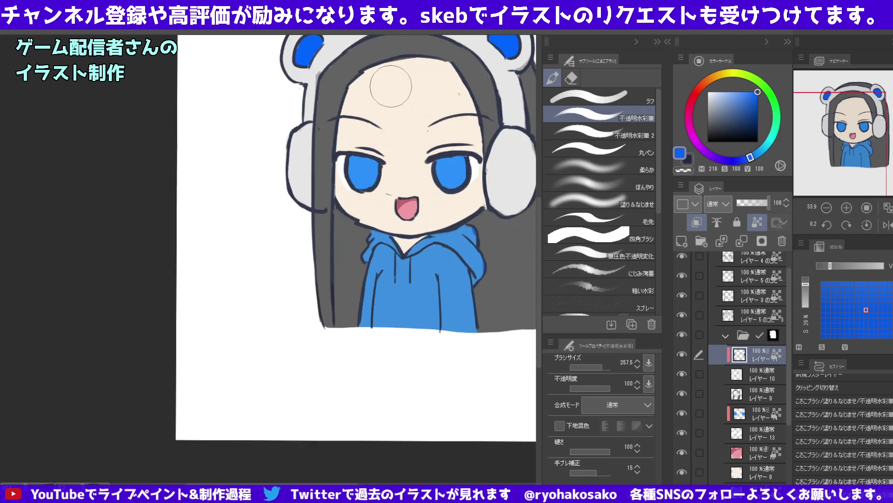
# Check the レイヤー3のコピー layers and make the フォルダー1のコピー folder active.
pyautogui.click(730, 298)
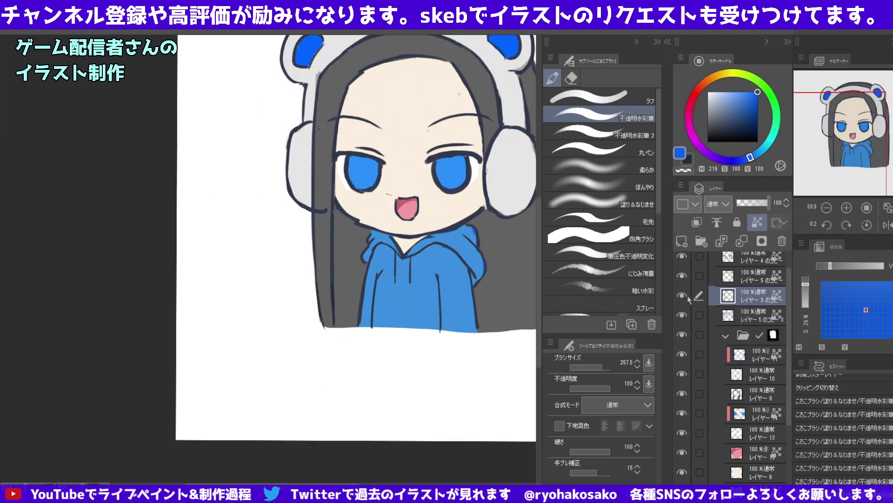
pyautogui.click(682, 295)
pyautogui.click(682, 315)
pyautogui.scroll(1, 750, 302)
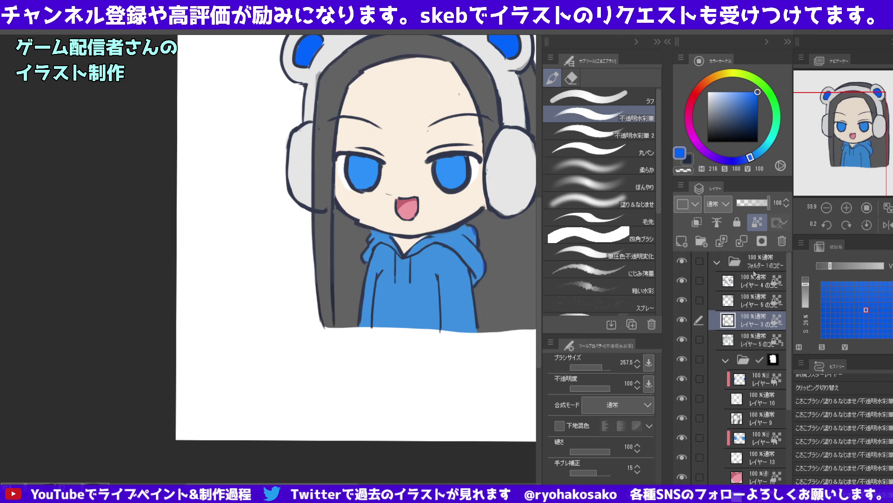
pyautogui.click(754, 262)
pyautogui.click(571, 78)
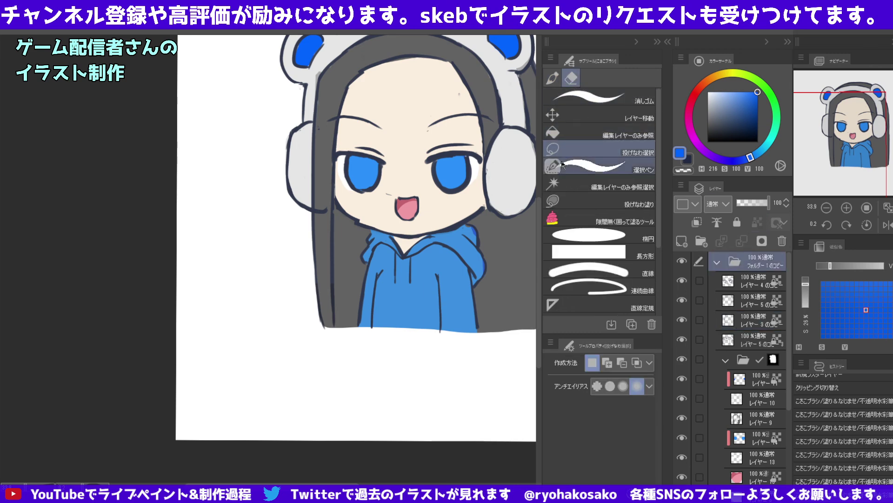
# Lasso the stray mark beside the bear-ear girl's nose and delete it across the layers.
pyautogui.click(600, 201)
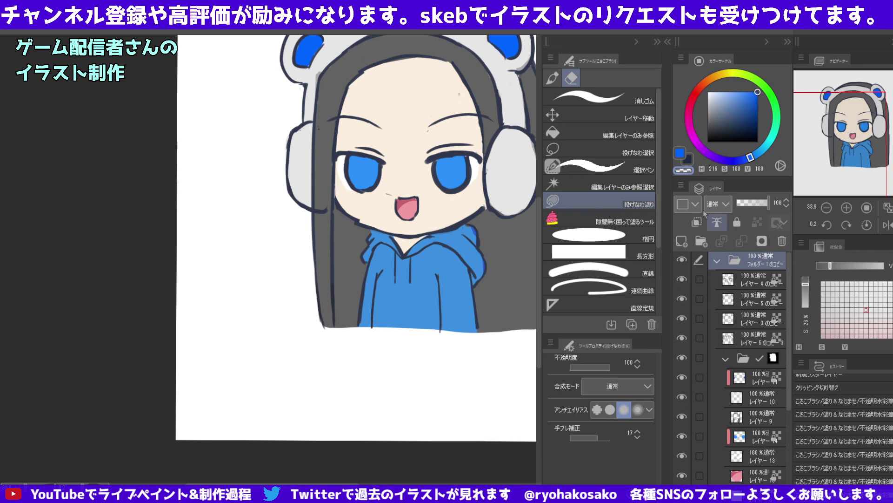
pyautogui.click(600, 150)
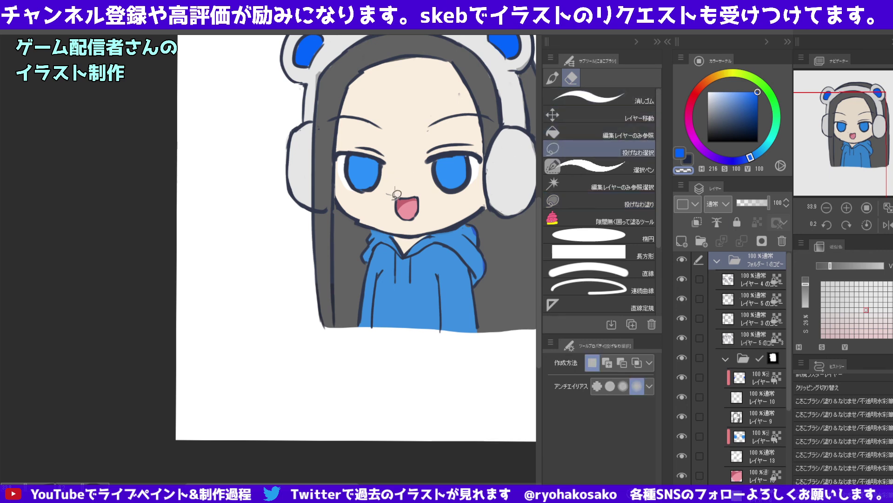
pyautogui.moveTo(394, 182); pyautogui.dragTo(386, 203)
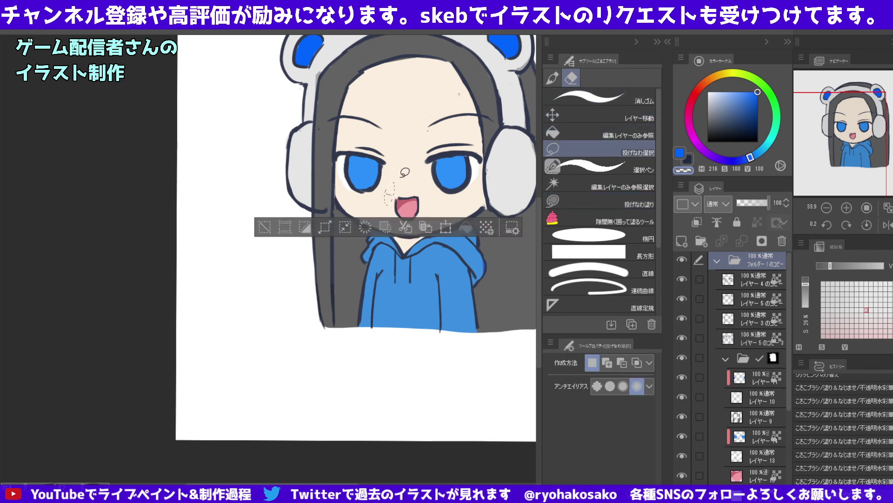
pyautogui.press('Delete')
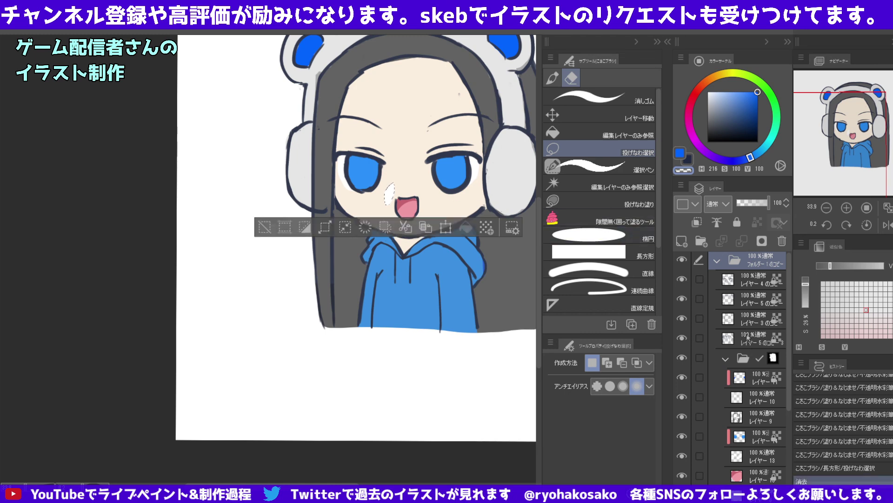
pyautogui.click(747, 338)
pyautogui.moveTo(699, 319); pyautogui.dragTo(699, 287)
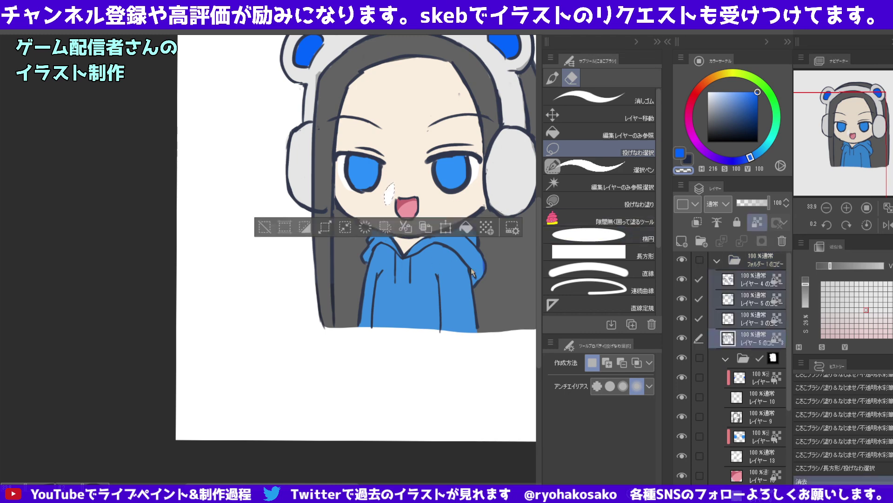
pyautogui.hotkey('ctrl', 'z')
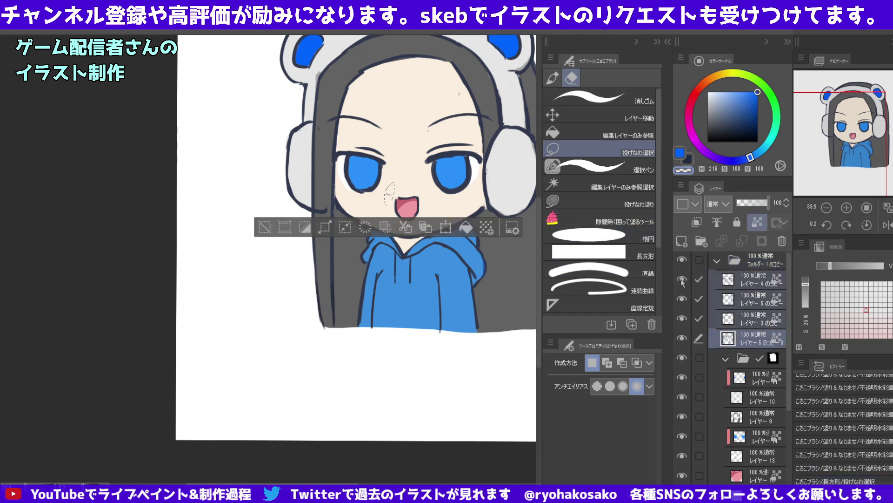
pyautogui.press('Delete')
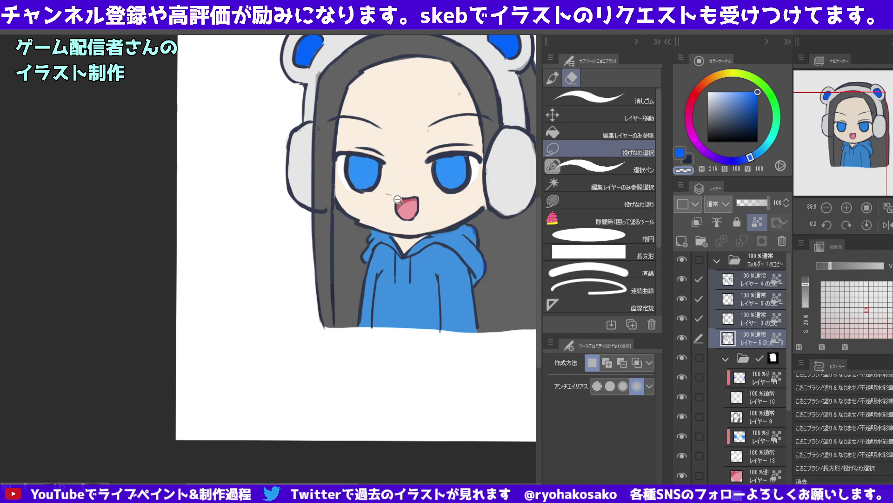
# Zoom out, select skin layer レイヤー8, sample the skin colour, and clear the selection.
pyautogui.scroll(5, 398, 199)
pyautogui.keyDown('alt'); pyautogui.click(434, 228); pyautogui.keyUp('alt')
pyautogui.scroll(-2, 743, 388)
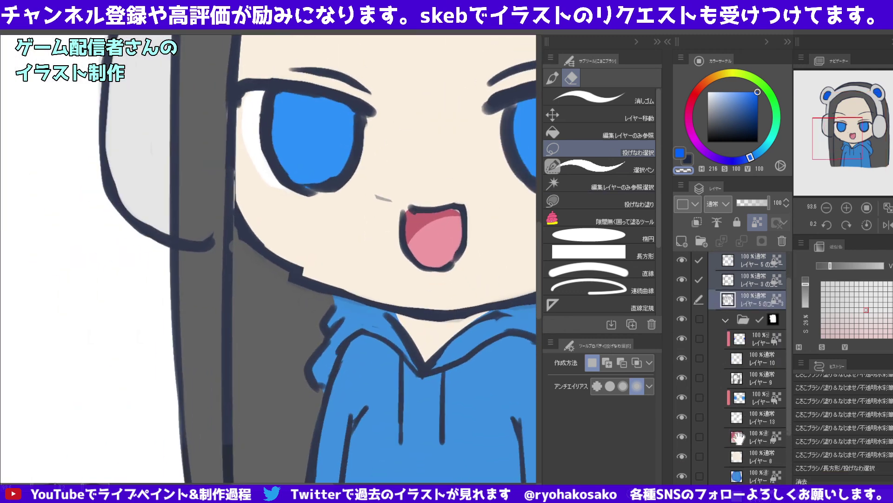
pyautogui.scroll(-3, 743, 388)
pyautogui.click(753, 388)
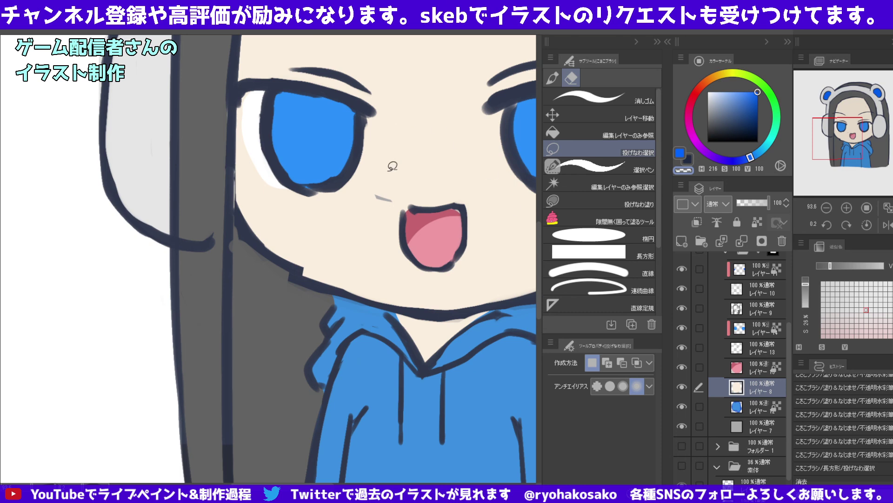
pyautogui.click(553, 78)
pyautogui.keyDown('alt'); pyautogui.click(392, 145); pyautogui.keyUp('alt')
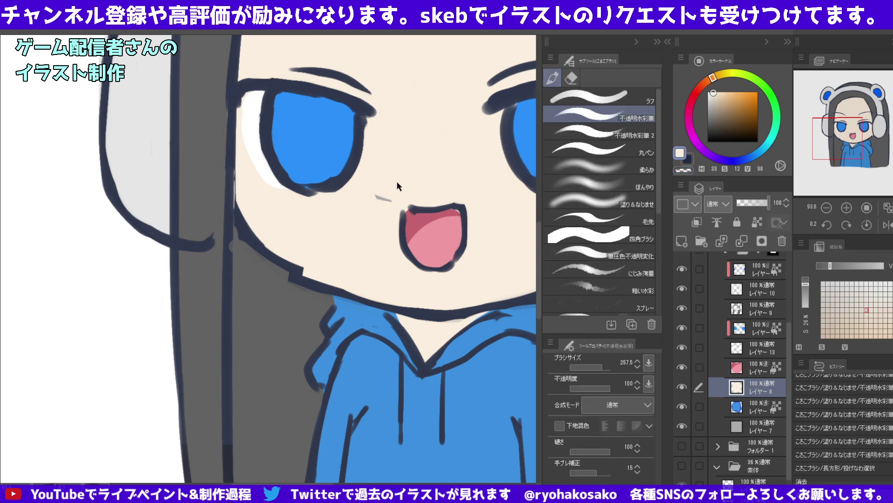
pyautogui.hotkey('ctrl', 'd')
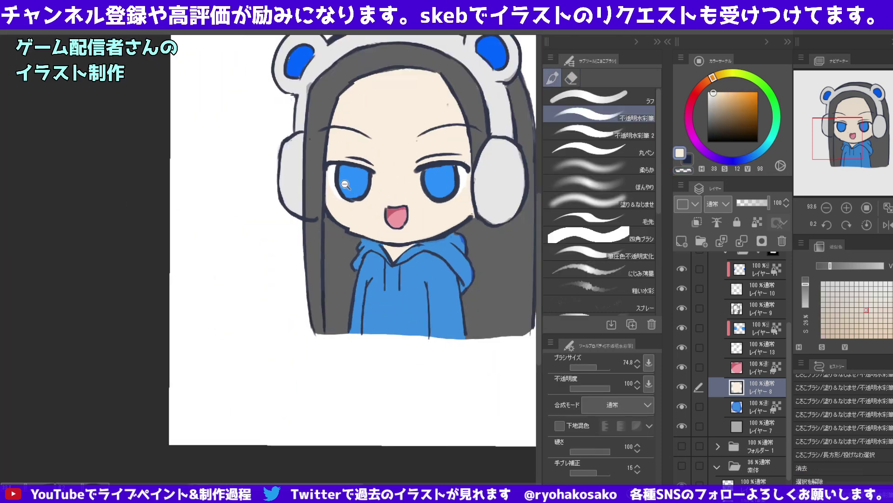
# Fit the whole illustration in view and collapse the フォルダー1のコピー folder.
pyautogui.hotkey('ctrl', '0')
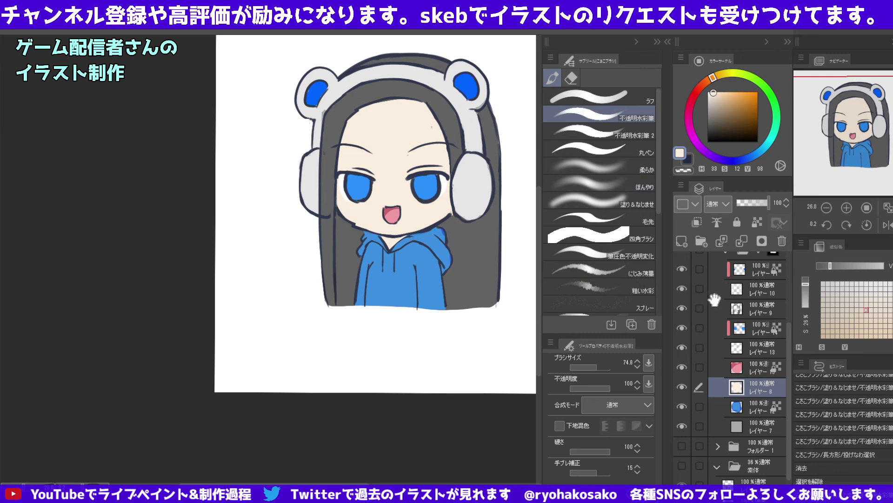
pyautogui.scroll(5, 714, 299)
pyautogui.scroll(1, 723, 295)
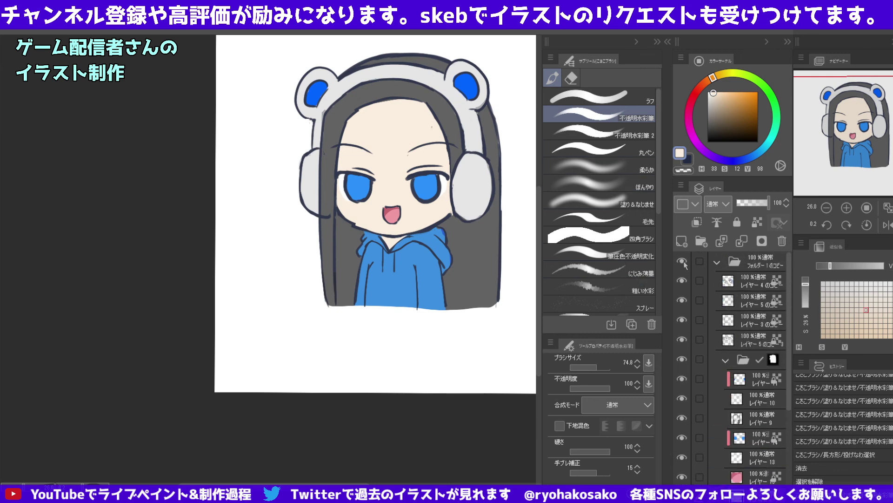
pyautogui.click(720, 264)
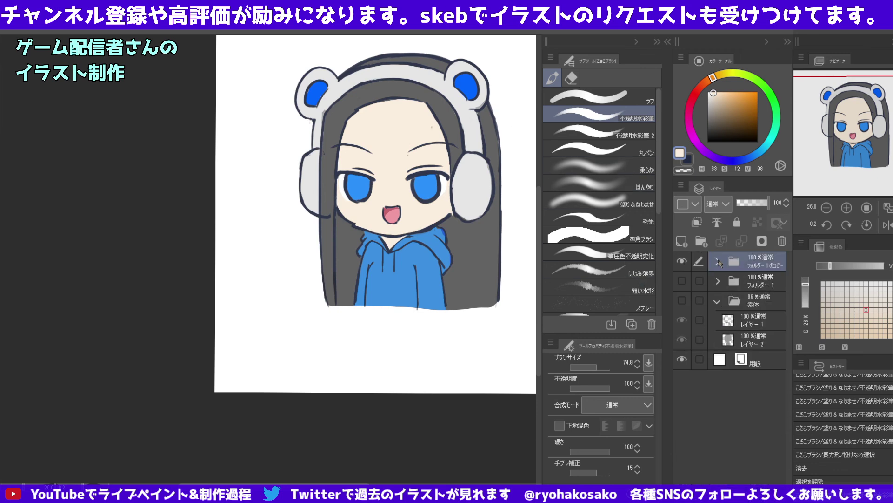
# Toggle both folders' visibility to compare, leaving only the cat-ear girl shown.
pyautogui.click(682, 261)
pyautogui.click(682, 280)
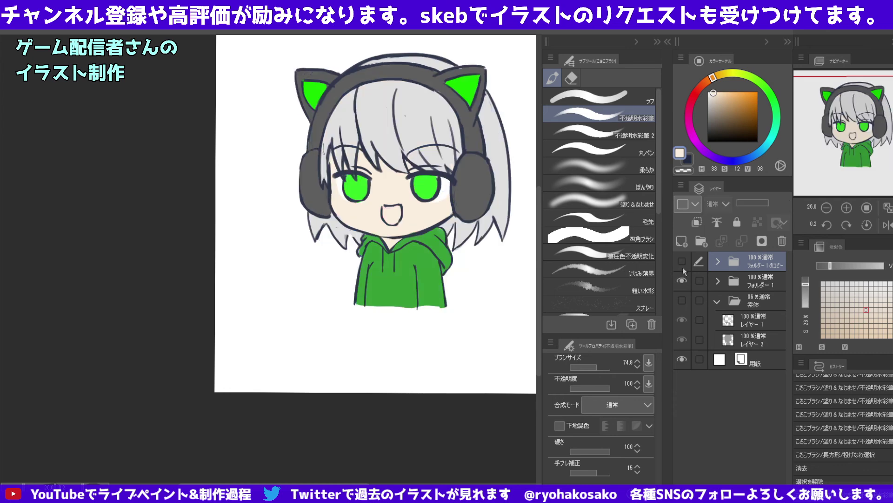
pyautogui.click(682, 261)
pyautogui.click(682, 280)
pyautogui.click(681, 261)
pyautogui.click(682, 280)
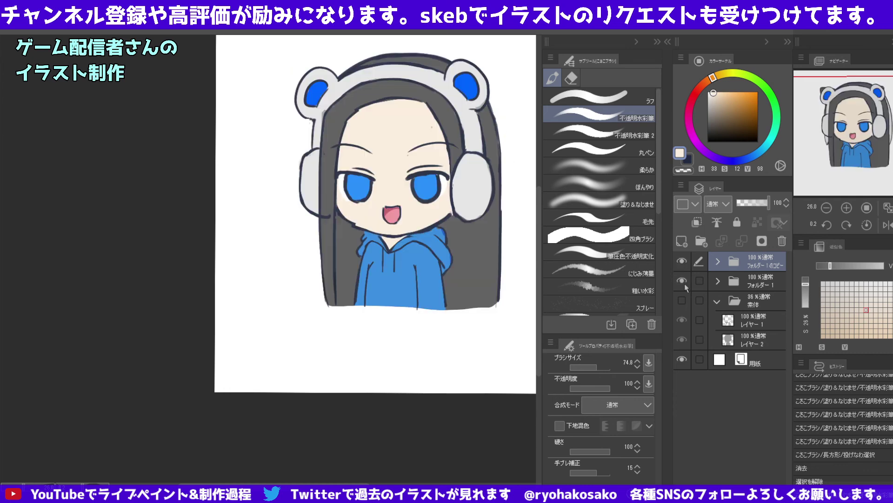
pyautogui.click(682, 280)
pyautogui.click(682, 261)
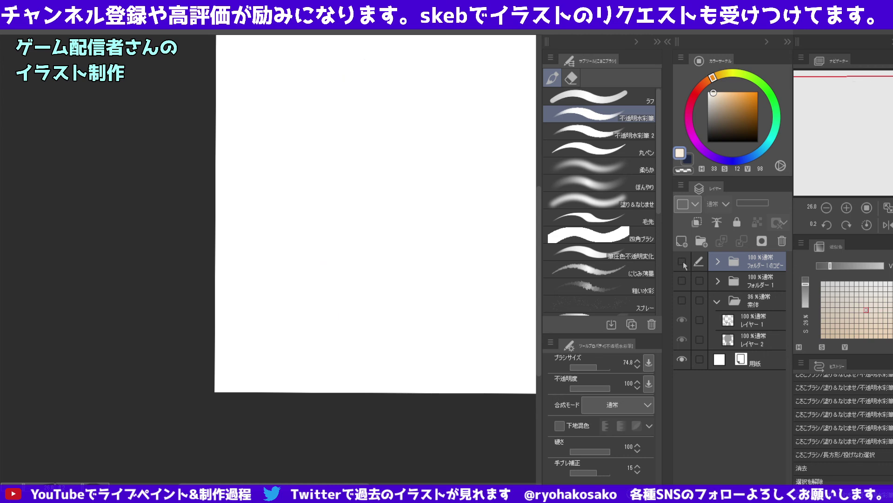
pyautogui.click(683, 281)
pyautogui.click(682, 280)
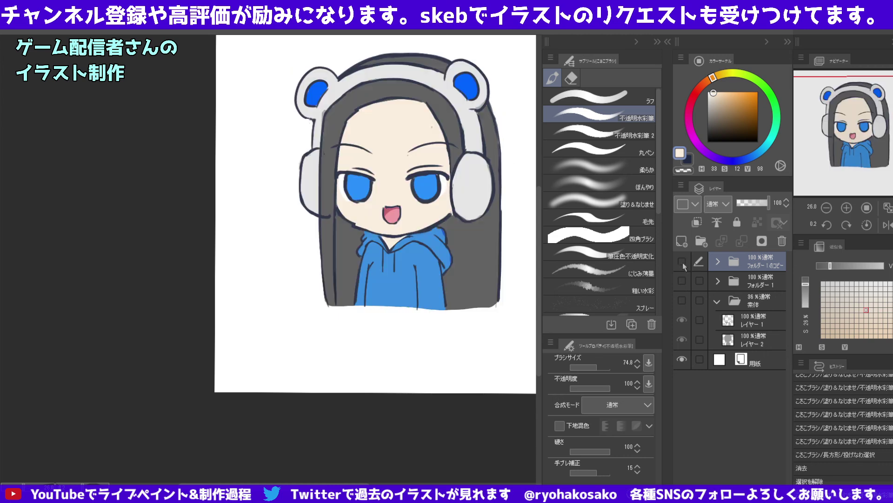
pyautogui.click(681, 261)
pyautogui.click(682, 281)
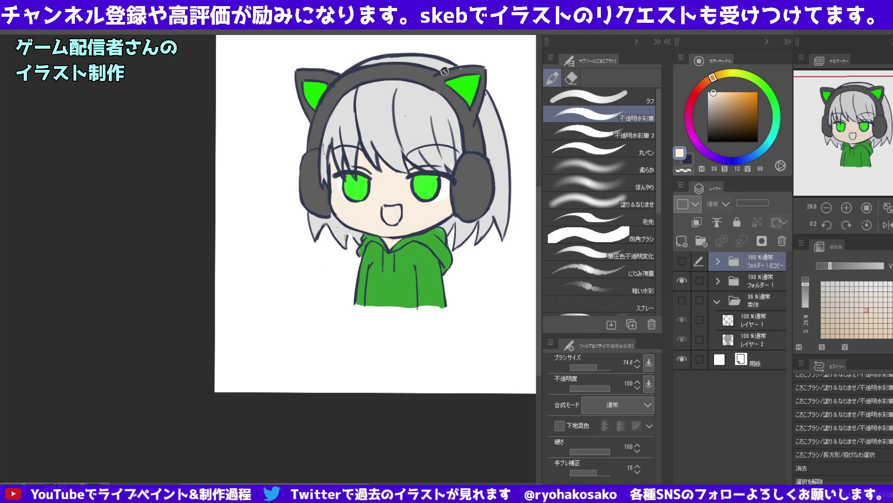
# Expand フォルダー1, touch up beside the cat-ear girl's eye, and pick レイヤー3 from the canvas.
pyautogui.click(718, 281)
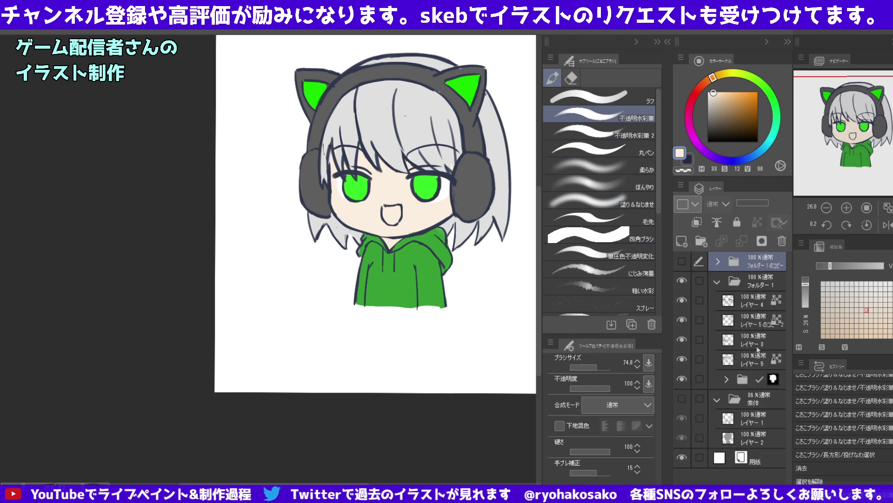
pyautogui.click(746, 304)
pyautogui.click(744, 321)
pyautogui.click(730, 297)
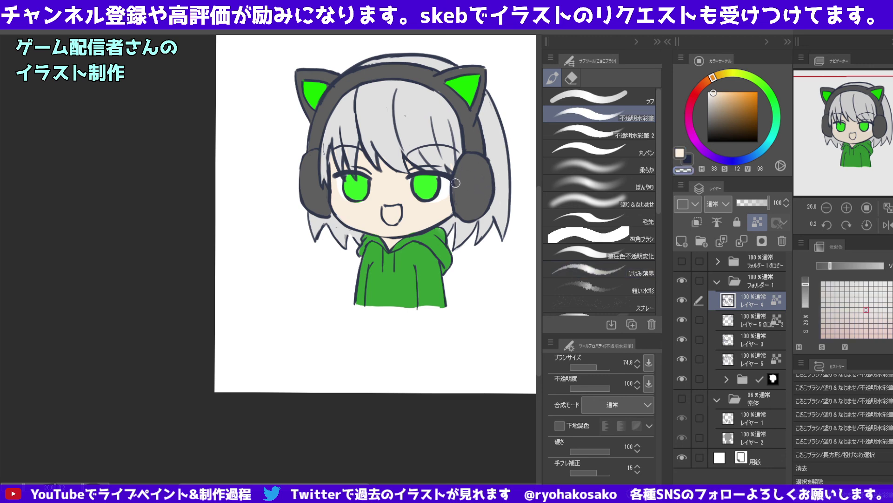
pyautogui.moveTo(455, 179); pyautogui.dragTo(458, 186)
pyautogui.keyDown('ctrl'); pyautogui.keyDown('alt'); pyautogui.click(482, 202); pyautogui.keyUp('alt'); pyautogui.keyUp('ctrl')
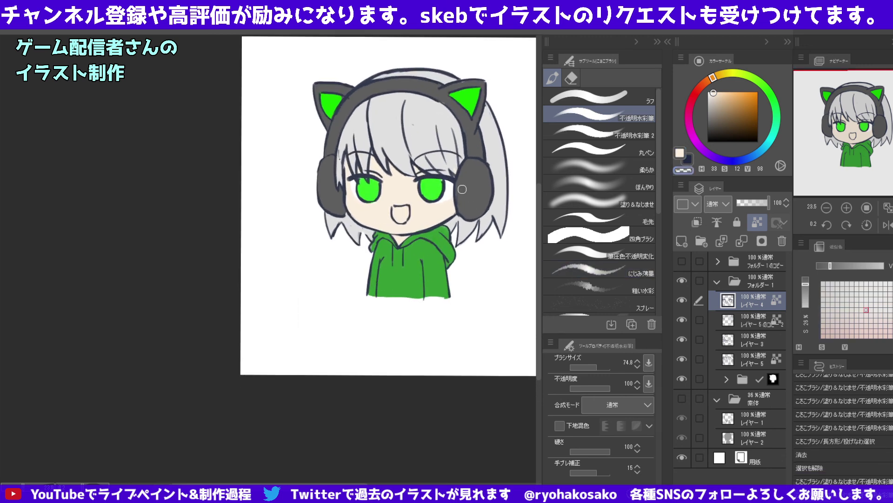
pyautogui.hotkey('ctrl', 'shift')
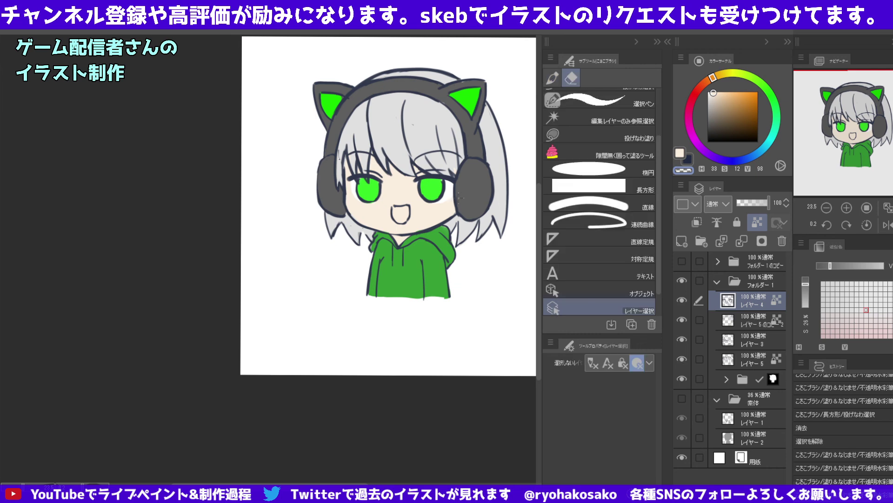
pyautogui.keyDown('ctrl'); pyautogui.keyDown('shift'); pyautogui.click(459, 195); pyautogui.keyUp('shift'); pyautogui.keyUp('ctrl')
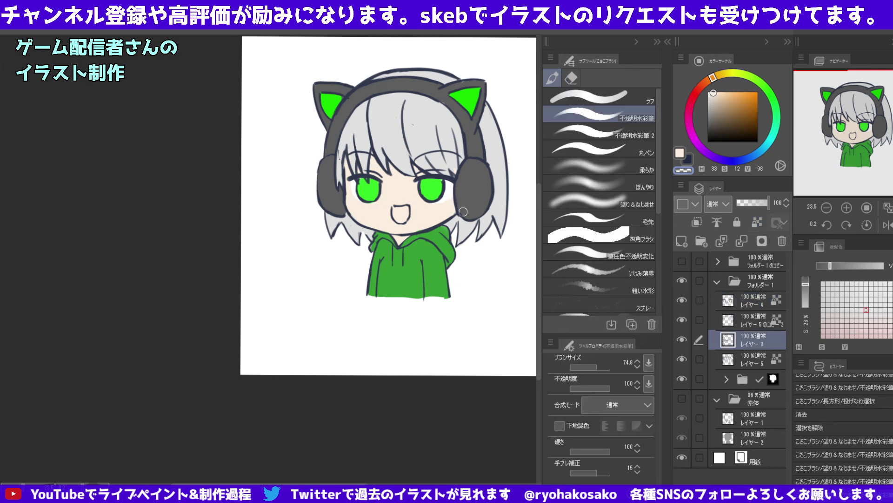
pyautogui.keyDown('ctrl'); pyautogui.keyDown('alt'); pyautogui.click(481, 197); pyautogui.keyUp('alt'); pyautogui.keyUp('ctrl')
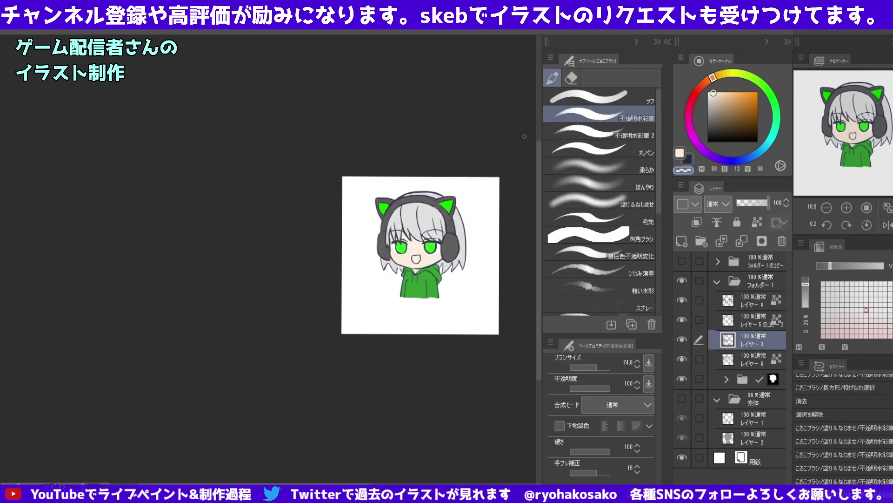
# Collapse フォルダー1, open and close the copied folder, then expand フォルダー1 again.
pyautogui.click(718, 282)
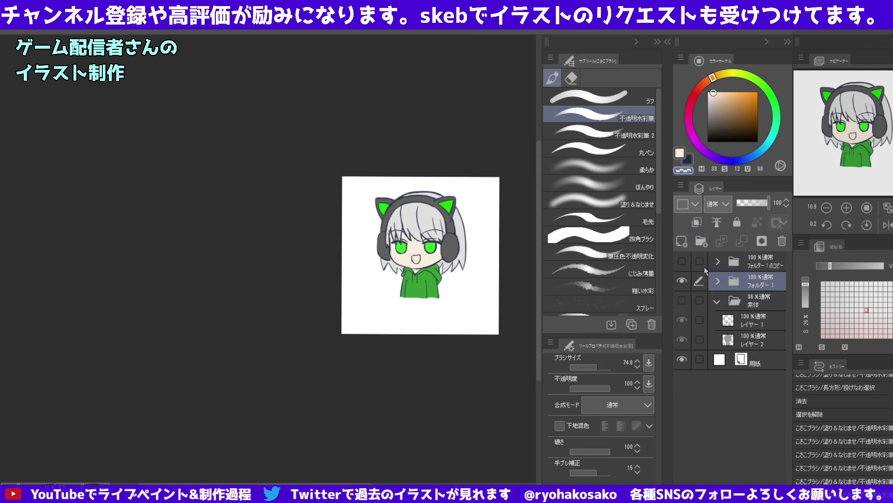
pyautogui.scroll(2, 497, 274)
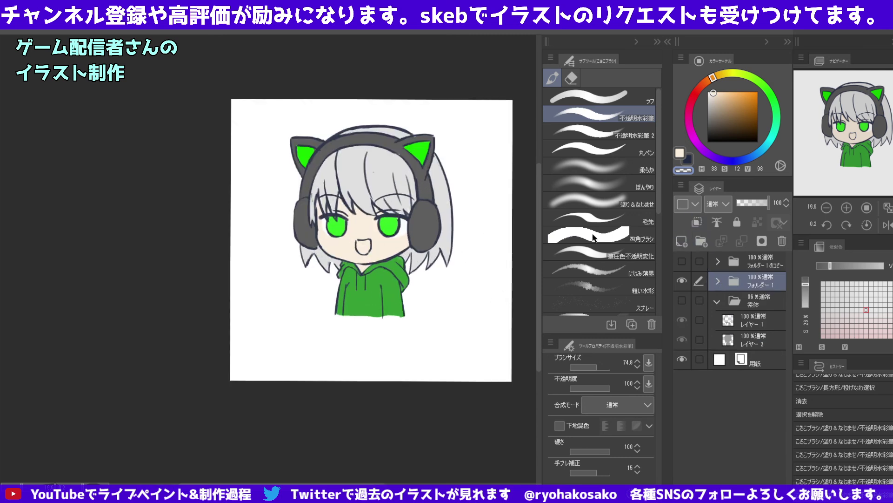
pyautogui.click(718, 261)
pyautogui.click(720, 266)
pyautogui.click(718, 265)
# On レイヤー3, extend the gray hair down beside the right earmuff and outline the strand.
pyautogui.click(720, 282)
pyautogui.click(743, 343)
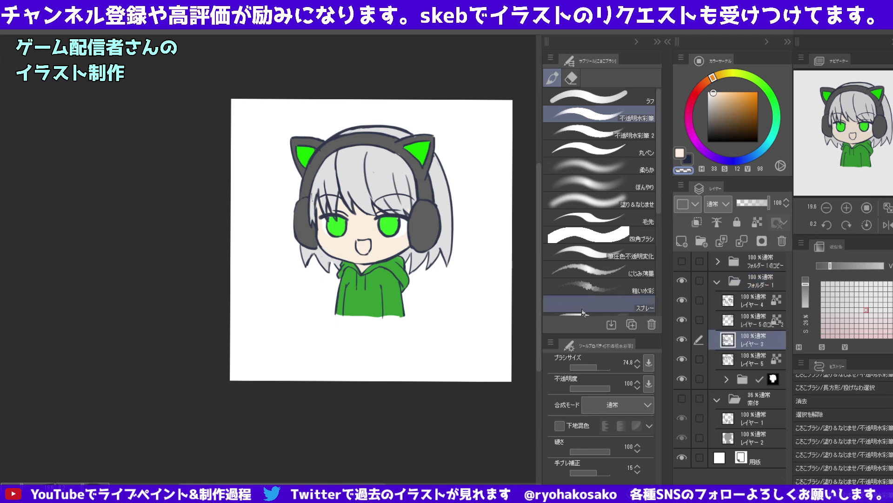
pyautogui.scroll(2, 433, 281)
pyautogui.moveTo(472, 204); pyautogui.dragTo(451, 226)
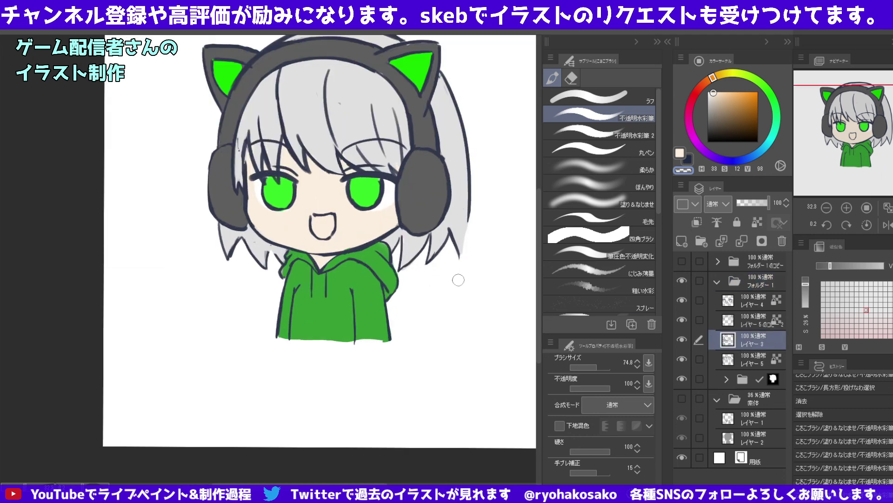
pyautogui.keyDown('alt'); pyautogui.click(467, 204); pyautogui.keyUp('alt')
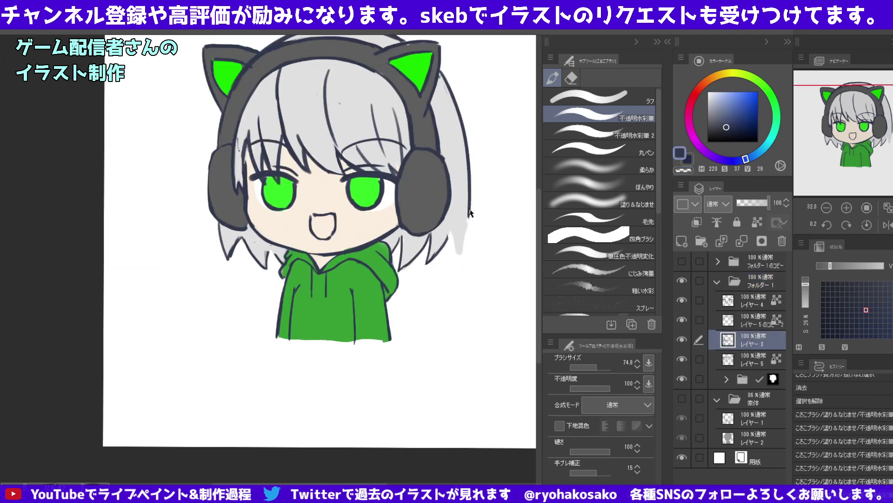
pyautogui.moveTo(469, 212); pyautogui.dragTo(446, 263)
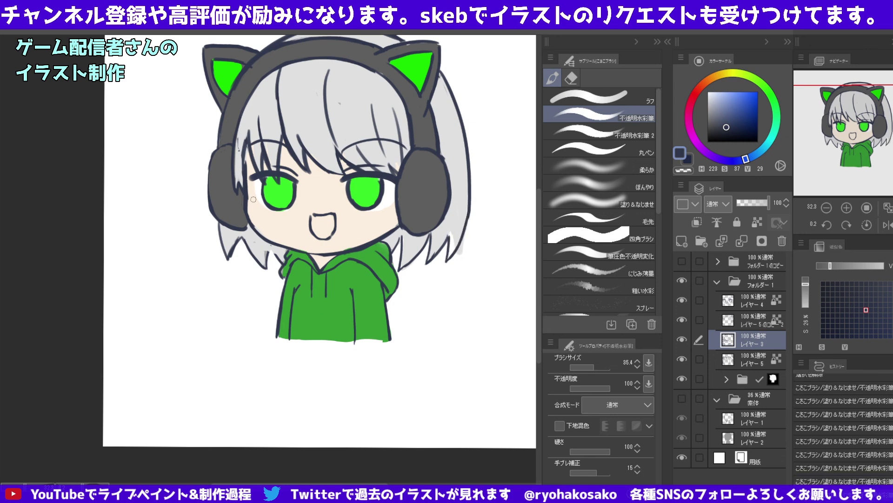
# Trim the lower-left hair with transparent colour and redraw its outline edge.
pyautogui.press('c')
pyautogui.moveTo(228, 265)
pyautogui.mouseDown()
pyautogui.moveTo(237, 239)
pyautogui.moveTo(226, 245)
pyautogui.moveTo(218, 225)
pyautogui.mouseUp()
pyautogui.press('c')
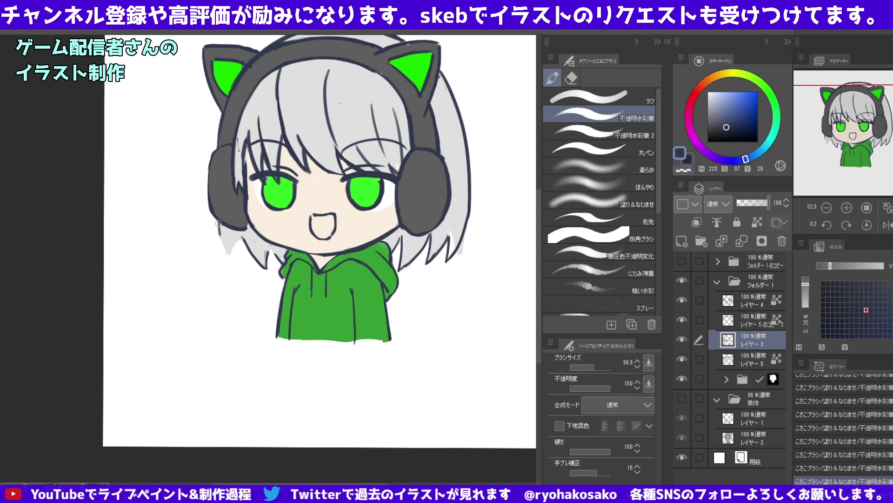
pyautogui.moveTo(219, 231); pyautogui.dragTo(247, 256)
pyautogui.moveTo(232, 215); pyautogui.dragTo(244, 228)
pyautogui.hotkey('ctrl', 'z')
pyautogui.hotkey('ctrl', 'y')
# Try reshaping the lower-left hair tip, undo it, and rotate the view about 32° clockwise.
pyautogui.press('c')
pyautogui.press('c')
pyautogui.moveTo(224, 245)
pyautogui.mouseDown()
pyautogui.moveTo(238, 268)
pyautogui.moveTo(238, 246)
pyautogui.moveTo(228, 253)
pyautogui.moveTo(240, 270)
pyautogui.mouseUp()
pyautogui.hotkey('ctrl', 'z')
pyautogui.hotkey('ctrl', 'z')
pyautogui.hotkey('ctrl', 'z')
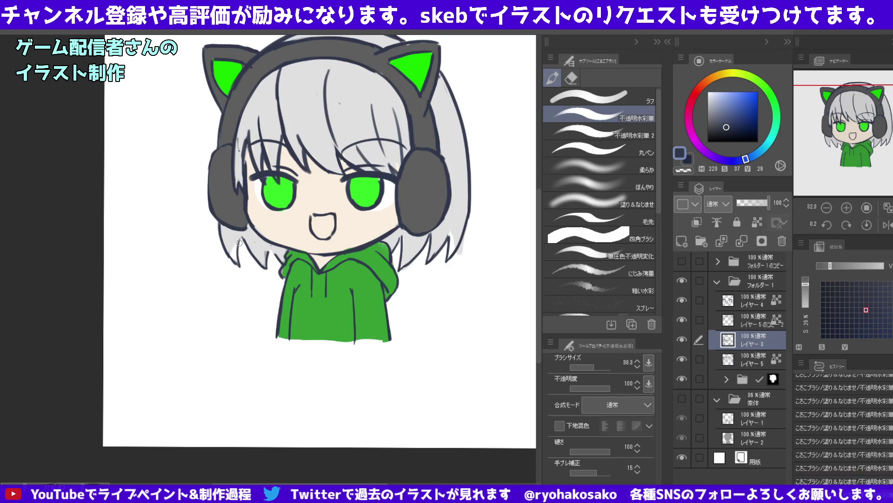
pyautogui.press('c')
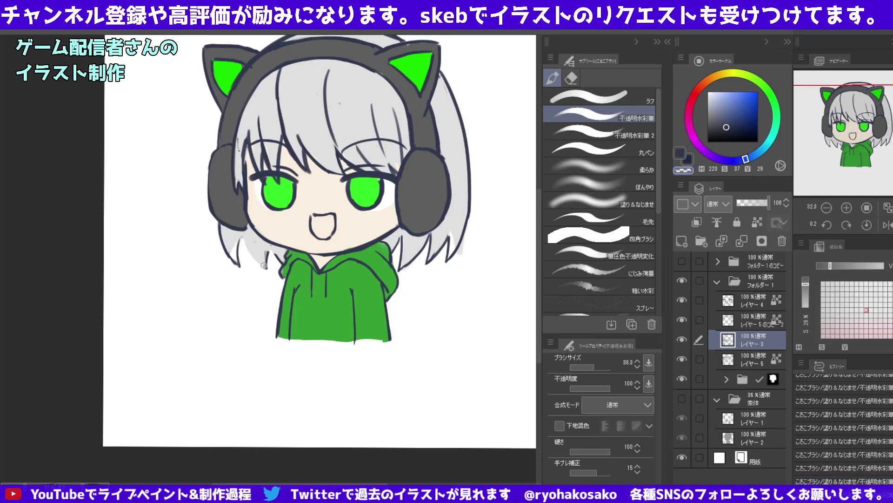
pyautogui.moveTo(263, 266)
pyautogui.mouseDown()
pyautogui.moveTo(248, 230)
pyautogui.moveTo(257, 262)
pyautogui.mouseUp()
# Redraw the dark outline stroke at the gray-haired girl's left hair tip.
pyautogui.press('c')
pyautogui.hotkey('ctrl', 'z')
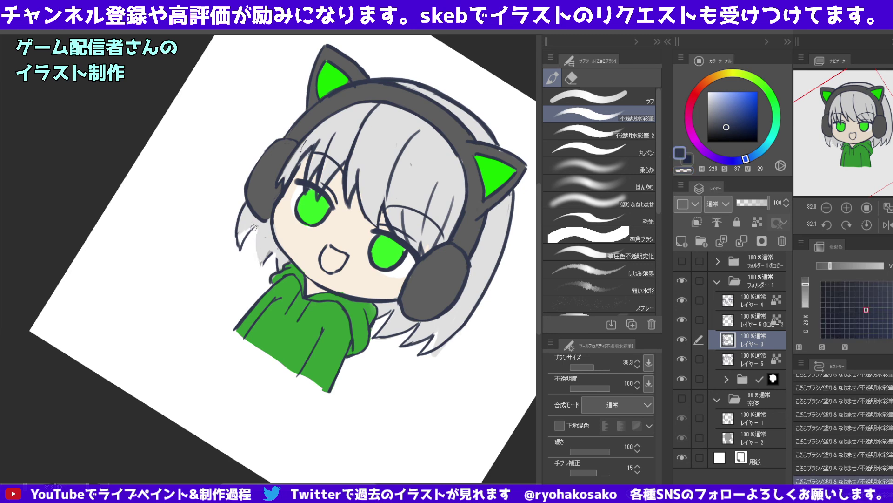
pyautogui.moveTo(254, 229); pyautogui.dragTo(255, 268)
pyautogui.hotkey('ctrl', 'z')
pyautogui.hotkey('ctrl', 'y')
pyautogui.hotkey('ctrl', 'z')
pyautogui.hotkey('ctrl', 'y')
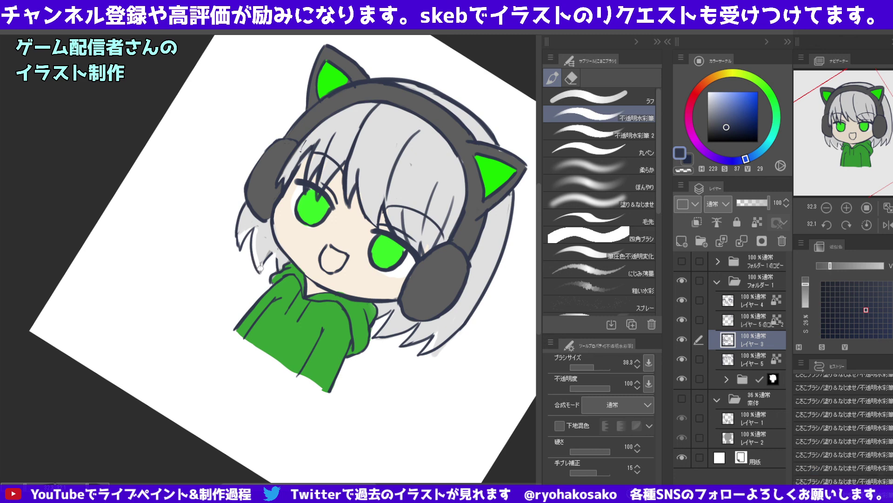
pyautogui.press('c')
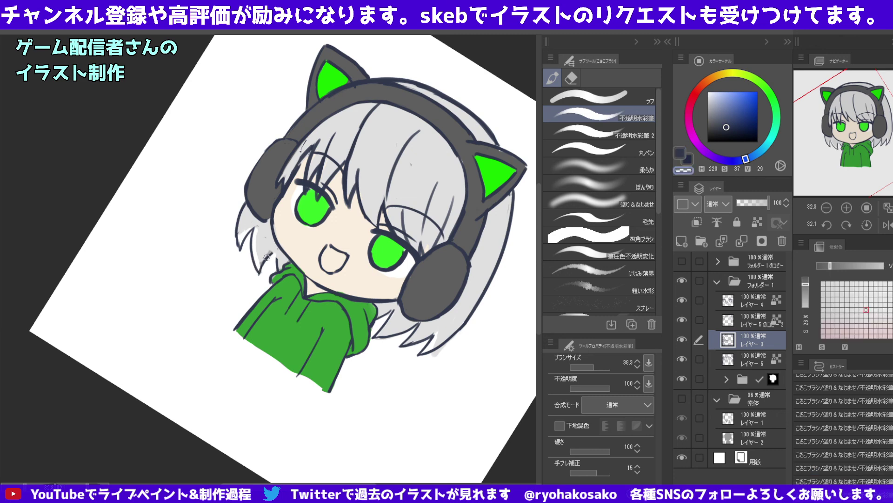
pyautogui.press('c')
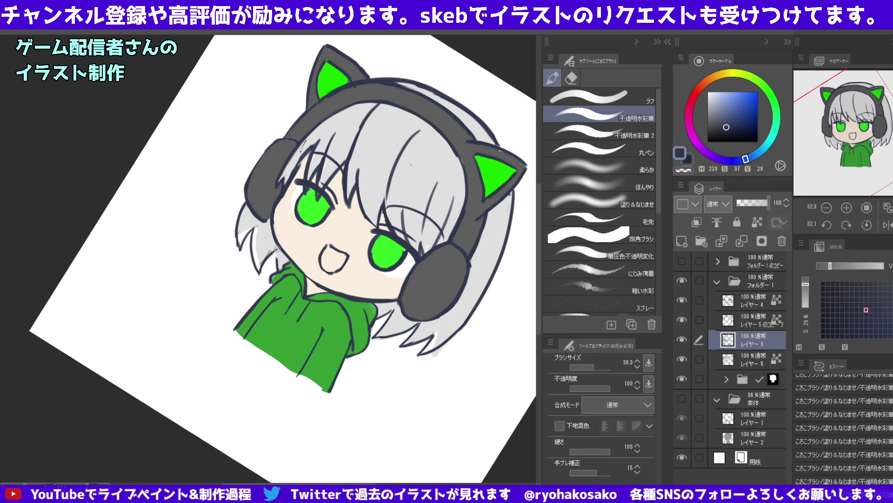
pyautogui.hotkey('ctrl', 'z')
pyautogui.moveTo(276, 249); pyautogui.dragTo(277, 270)
# Rotate the view to about -17°, enlarge the brush to 60.6 and select レイヤー20.
pyautogui.moveTo(257, 226); pyautogui.dragTo(696, 346)
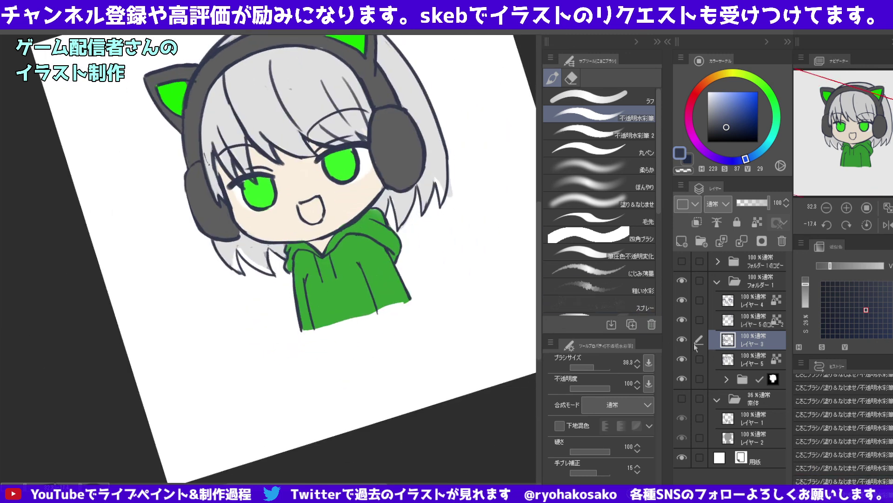
pyautogui.click(726, 378)
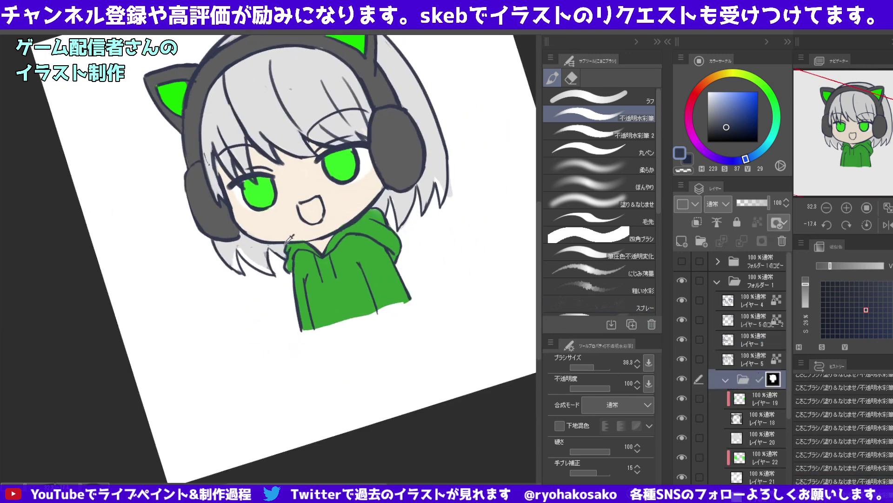
pyautogui.keyDown('alt'); pyautogui.click(244, 254); pyautogui.keyUp('alt')
pyautogui.moveTo(244, 254); pyautogui.dragTo(235, 266)
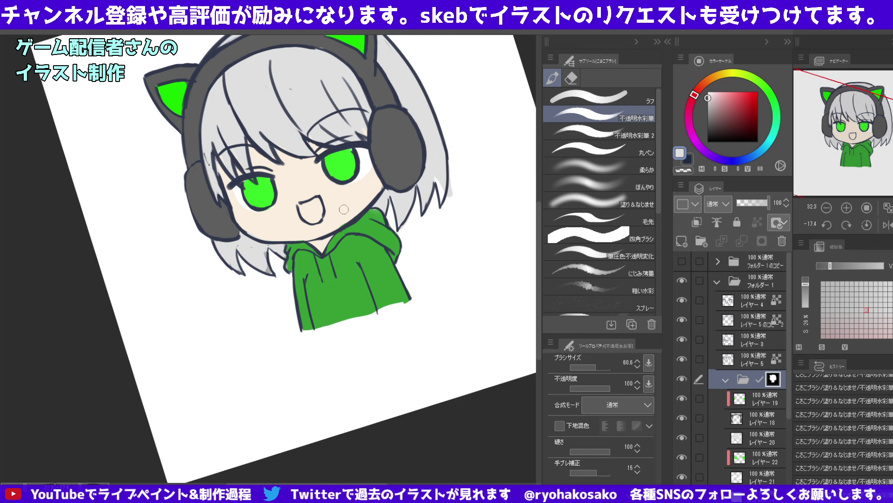
pyautogui.click(750, 442)
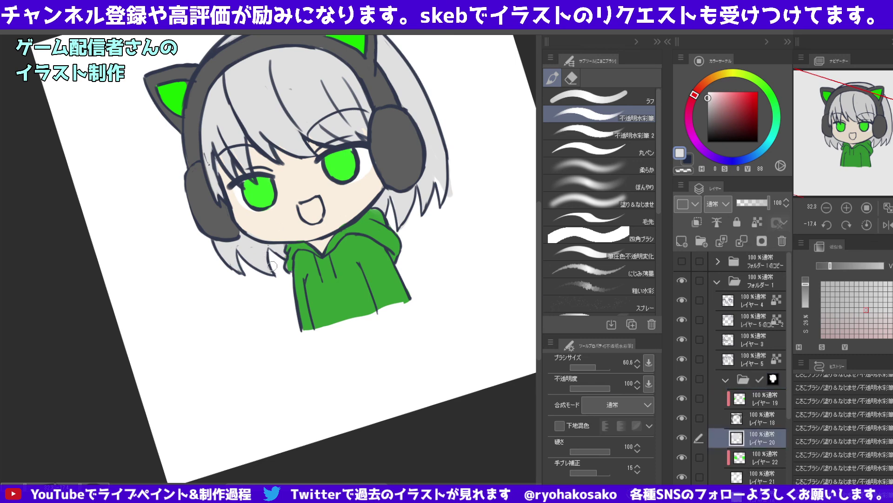
pyautogui.scroll(-2, 268, 265)
pyautogui.scroll(3, 268, 265)
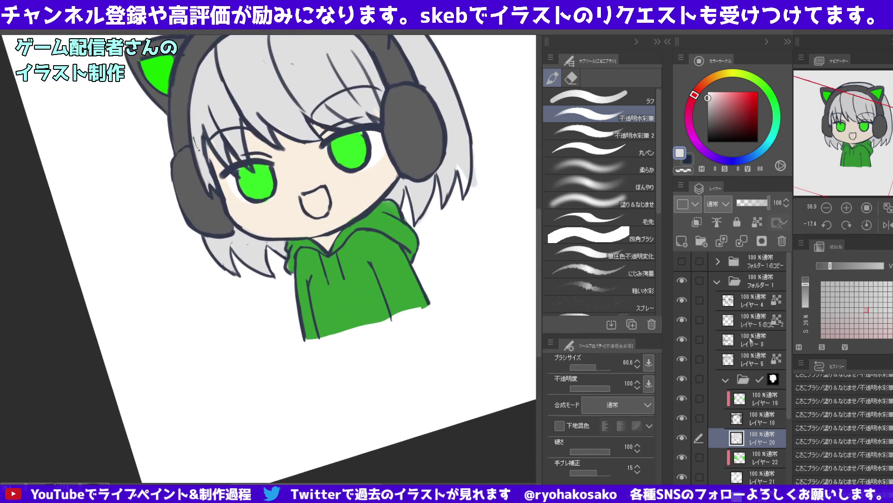
# On the folder mask, erase and repaint gray along the right hair edge, then reset rotation to 0°.
pyautogui.click(772, 379)
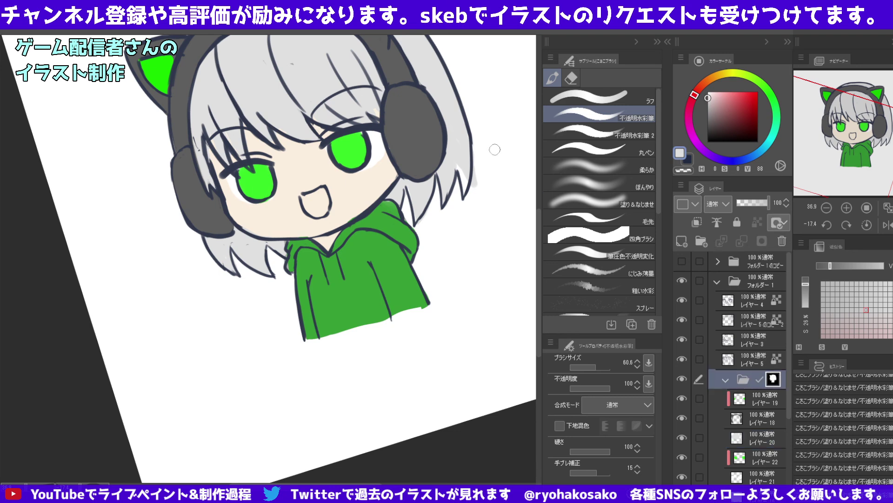
pyautogui.moveTo(476, 142); pyautogui.dragTo(470, 204)
pyautogui.press('c')
pyautogui.moveTo(478, 166); pyautogui.dragTo(466, 200)
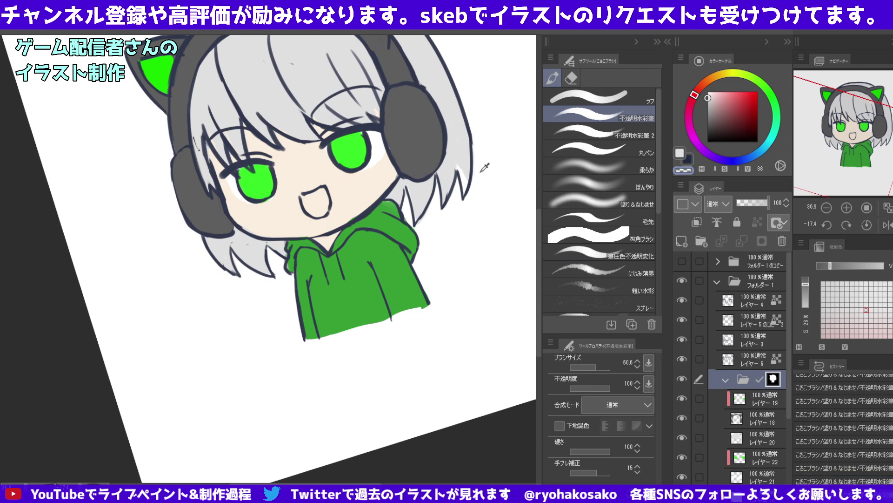
pyautogui.press('c')
pyautogui.moveTo(466, 167); pyautogui.dragTo(457, 159)
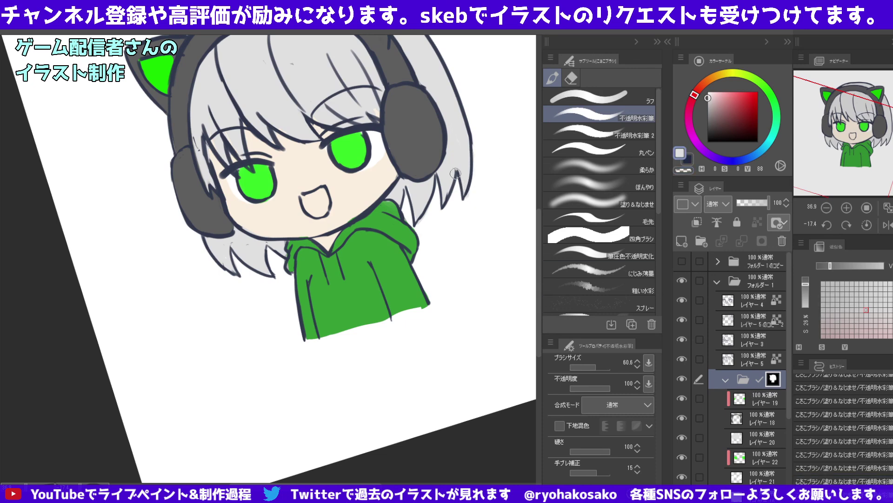
pyautogui.scroll(-4, 417, 232)
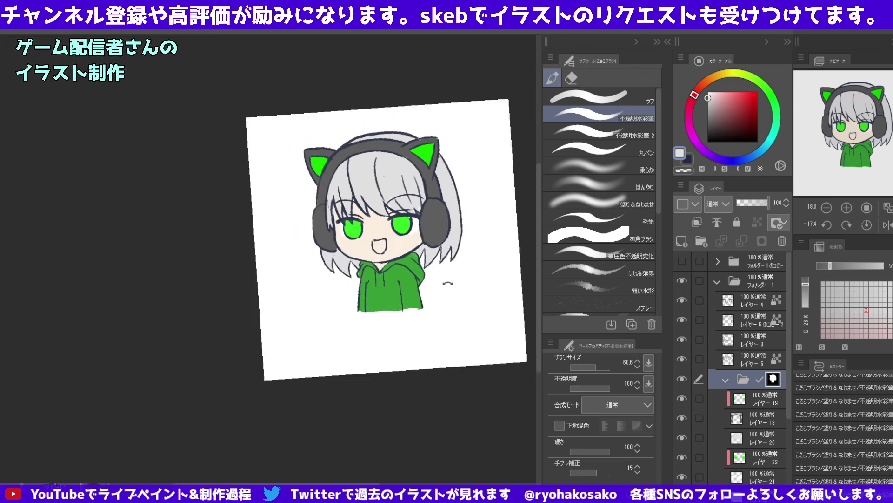
pyautogui.moveTo(478, 231)
pyautogui.mouseDown()
pyautogui.moveTo(450, 279)
pyautogui.moveTo(458, 278)
pyautogui.moveTo(445, 322)
pyautogui.mouseUp()
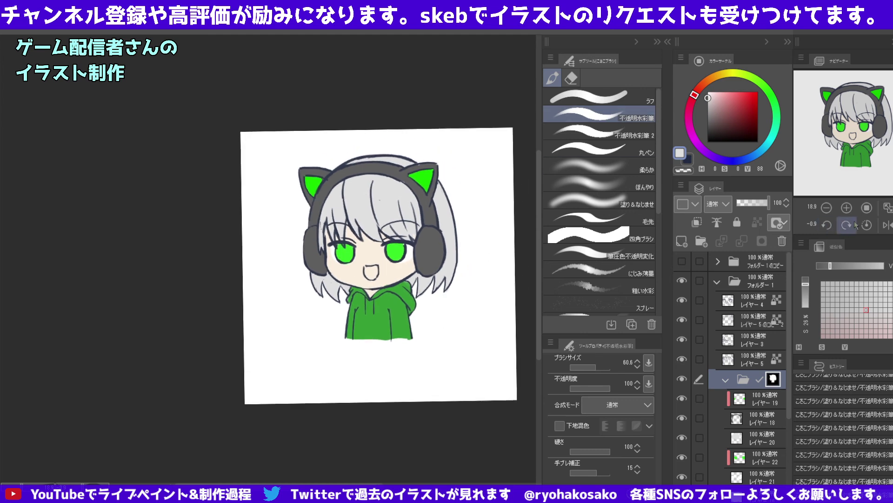
pyautogui.click(867, 225)
# Collapse the gray-haired girl's folder, show the blue girl's folder and select both folders.
pyautogui.click(717, 280)
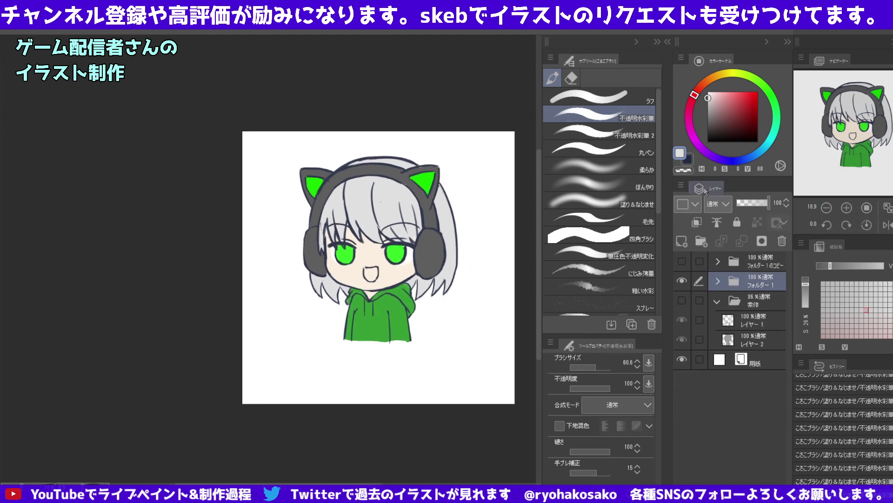
pyautogui.keyDown('ctrl'); pyautogui.click(744, 262); pyautogui.keyUp('ctrl')
pyautogui.click(682, 261)
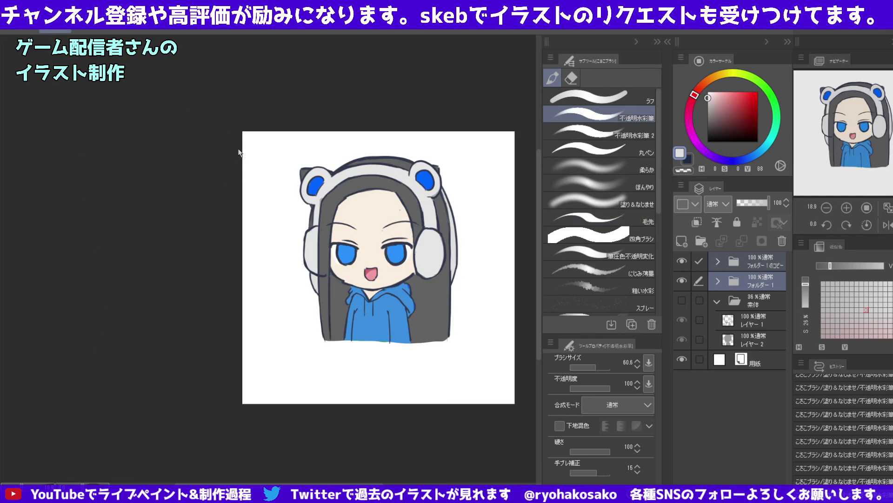
# Enlarge the selected artwork to 113% and nudge it into its final position.
pyautogui.hotkey('ctrl', 't')
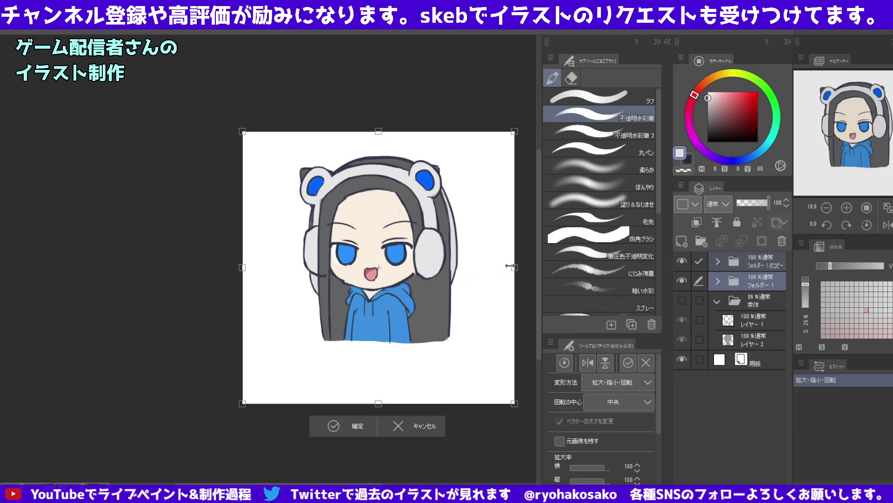
pyautogui.moveTo(510, 265); pyautogui.dragTo(520, 267)
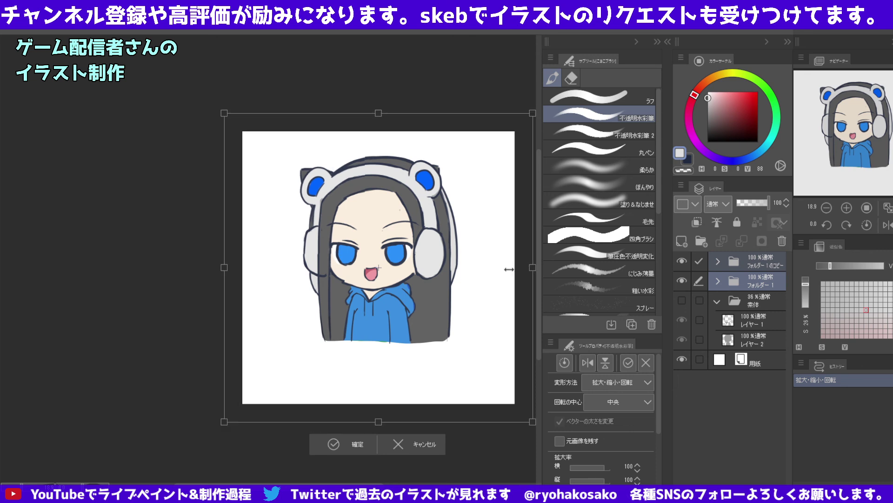
pyautogui.moveTo(507, 268); pyautogui.dragTo(511, 274)
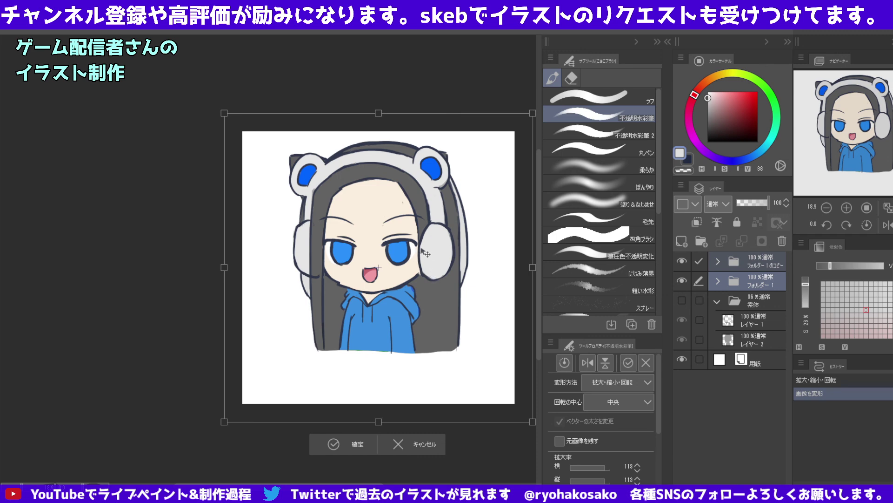
pyautogui.moveTo(429, 262); pyautogui.dragTo(430, 262)
pyautogui.press('Down')
pyautogui.press('Down')
pyautogui.press('Down')
pyautogui.press('Down')
pyautogui.press('Down')
pyautogui.press('Down')
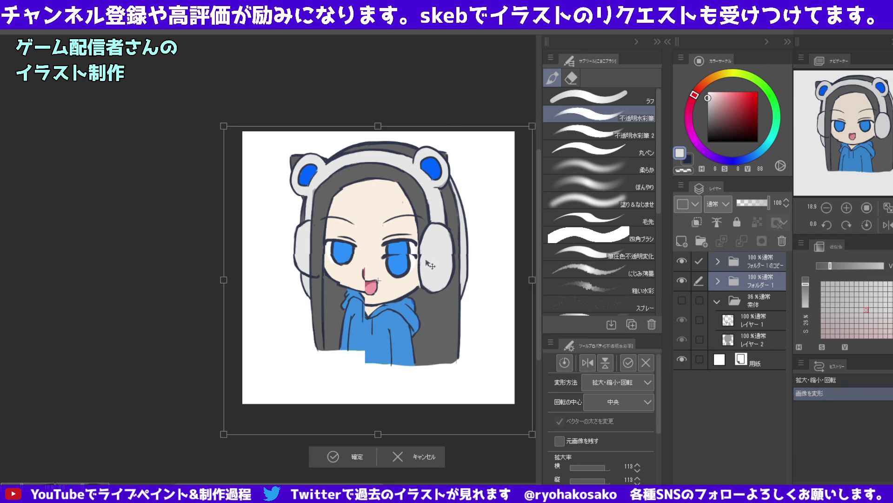
pyautogui.press('Up')
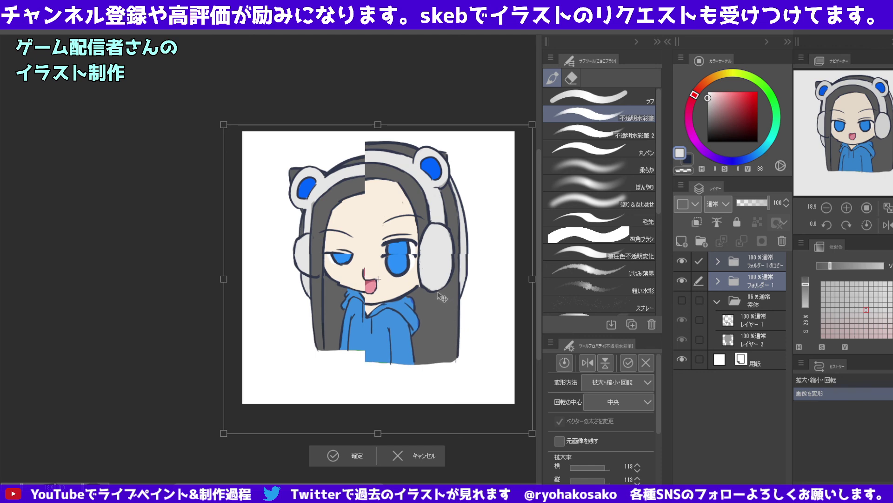
pyautogui.press('Down')
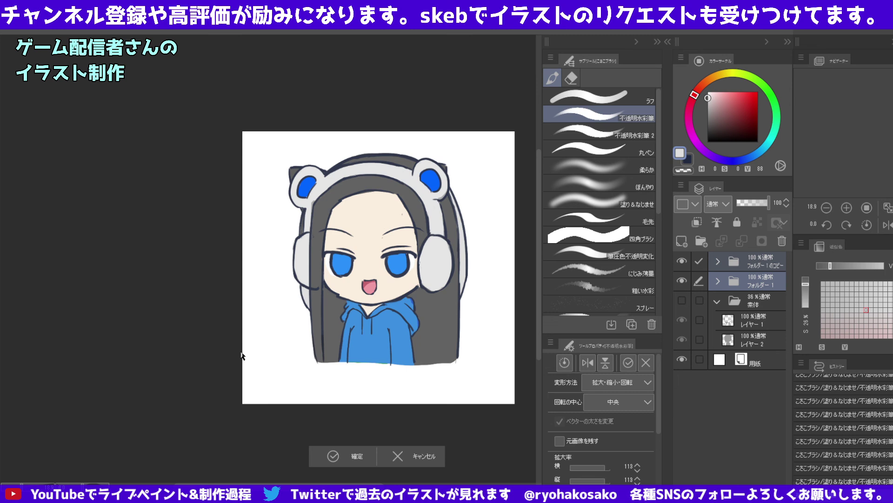
pyautogui.press('Return')
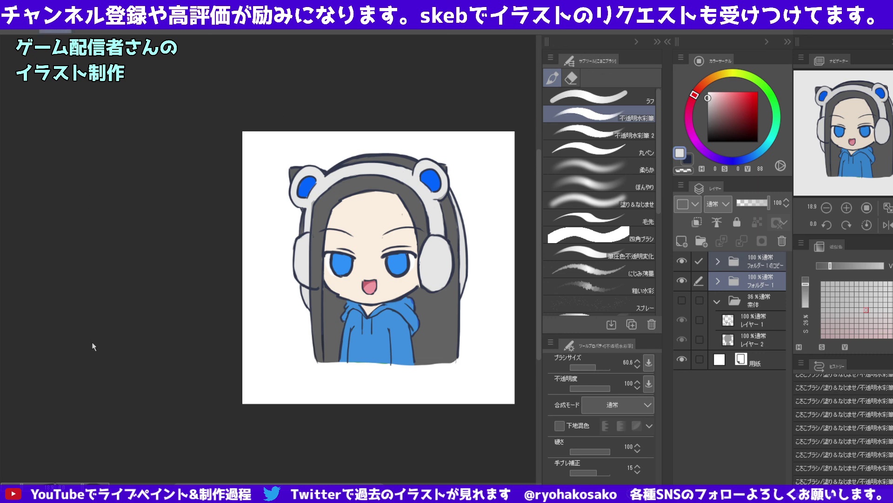
# Extend the canvas to the left with Change Canvas Size, making a wide landscape layout.
pyautogui.hotkey('ctrl', 'alt', 'c')
pyautogui.moveTo(243, 267); pyautogui.dragTo(116, 267)
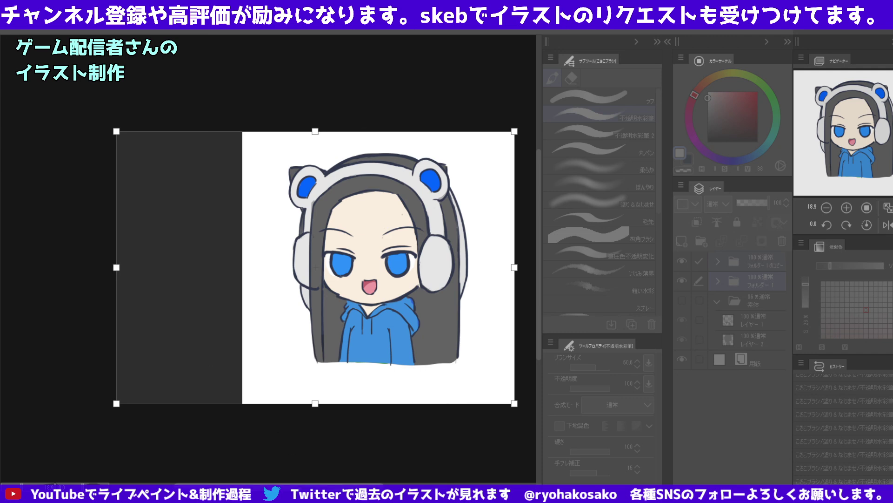
pyautogui.hscroll(-5, 279, 465)
pyautogui.moveTo(233, 267); pyautogui.dragTo(118, 267)
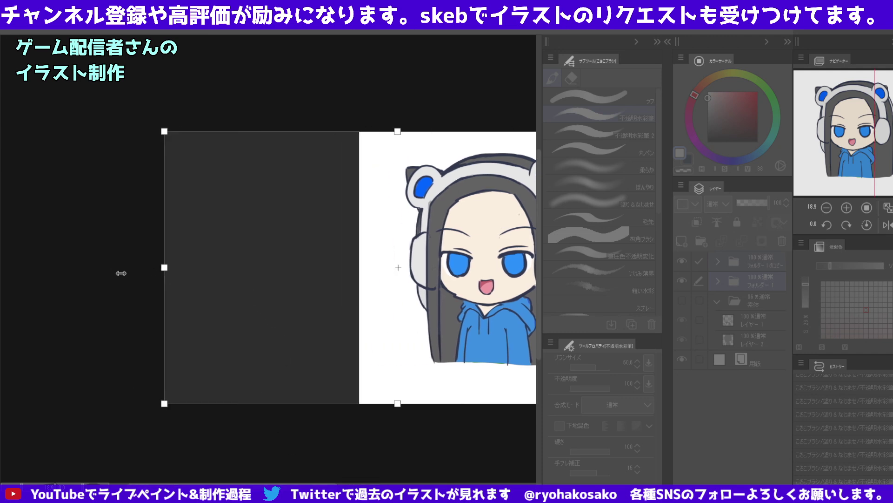
pyautogui.hscroll(-2, 326, 267)
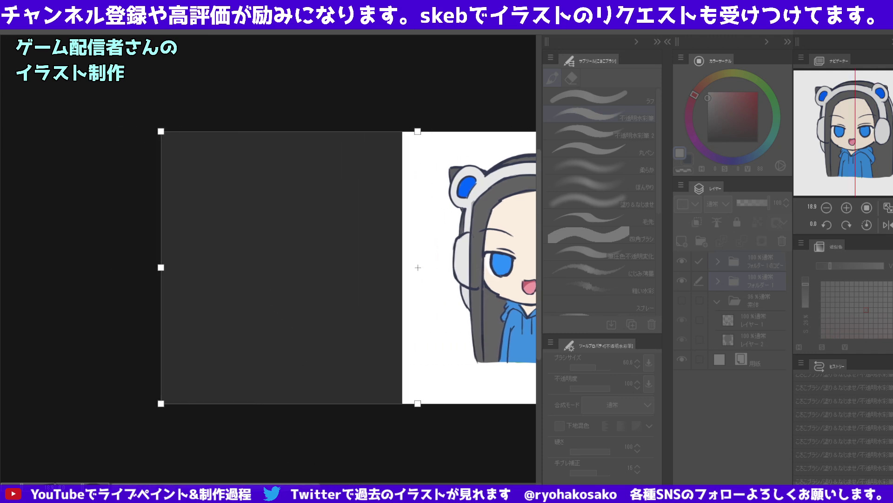
pyautogui.press('Escape')
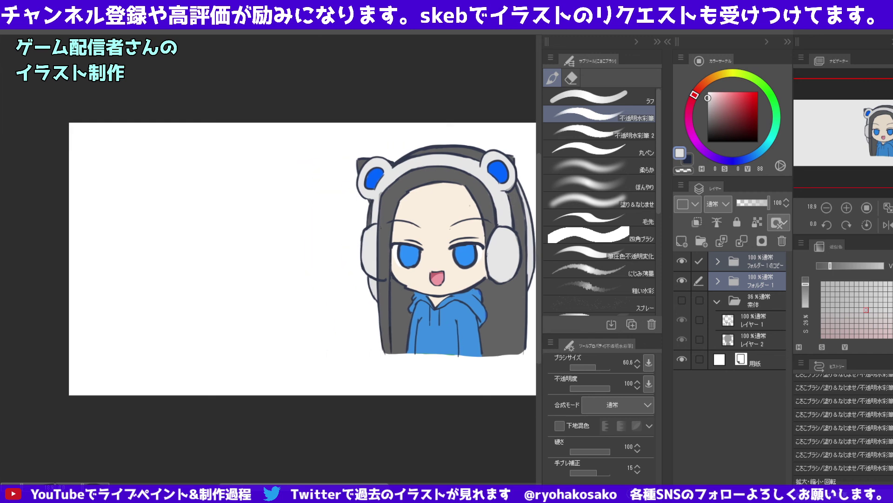
pyautogui.hscroll(-3, 326, 480)
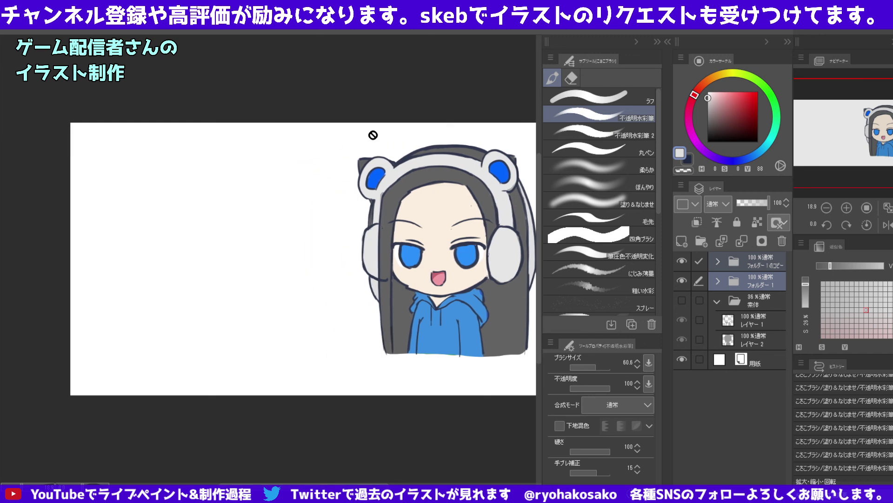
pyautogui.scroll(-3, 388, 206)
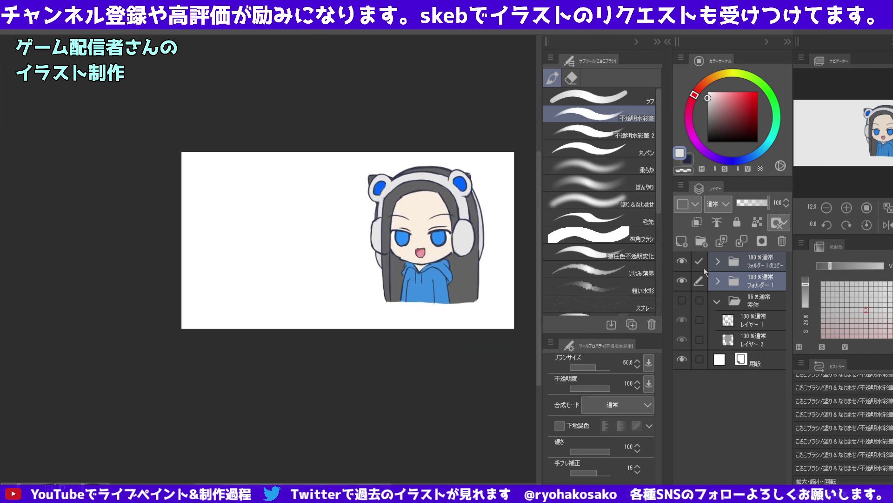
# Select the copied folder and the Layer Move tool, testing a move and undoing it.
pyautogui.click(739, 282)
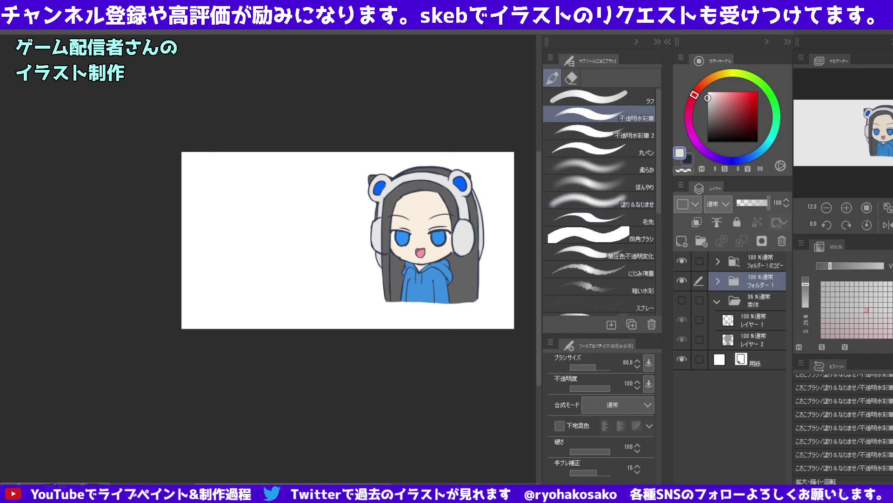
pyautogui.click(745, 262)
pyautogui.click(554, 78)
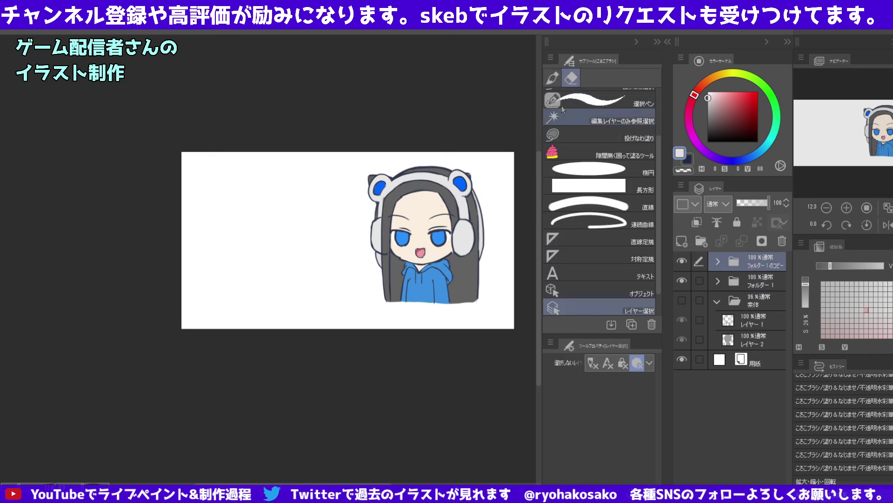
pyautogui.press('e')
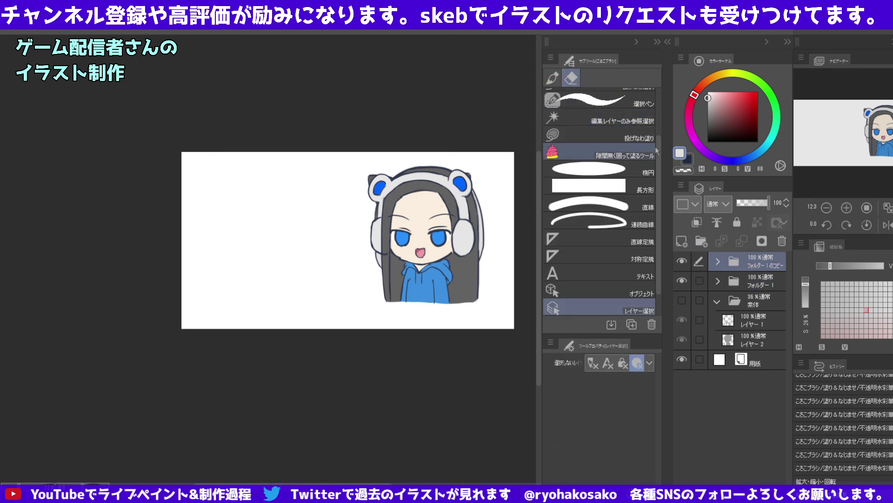
pyautogui.click(602, 121)
pyautogui.moveTo(453, 231); pyautogui.dragTo(382, 230)
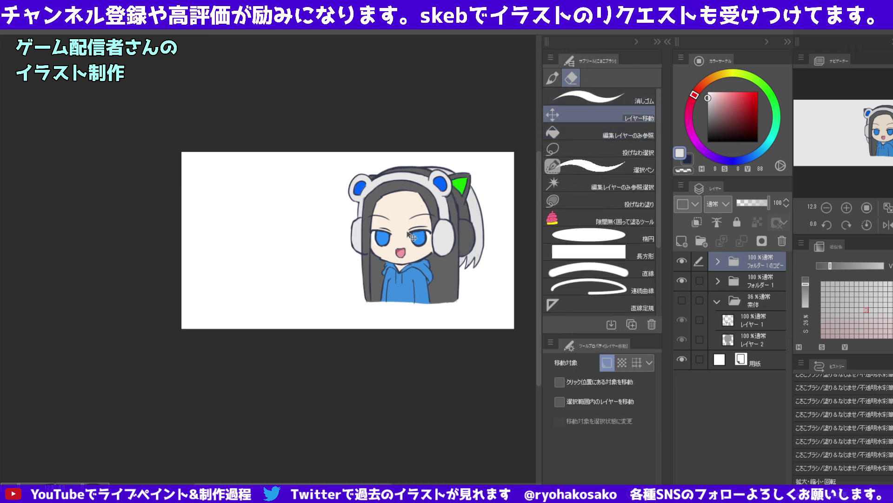
pyautogui.hotkey('ctrl', 'z')
# Move the green cat-ear girl into the left half and flip her horizontally.
pyautogui.click(754, 281)
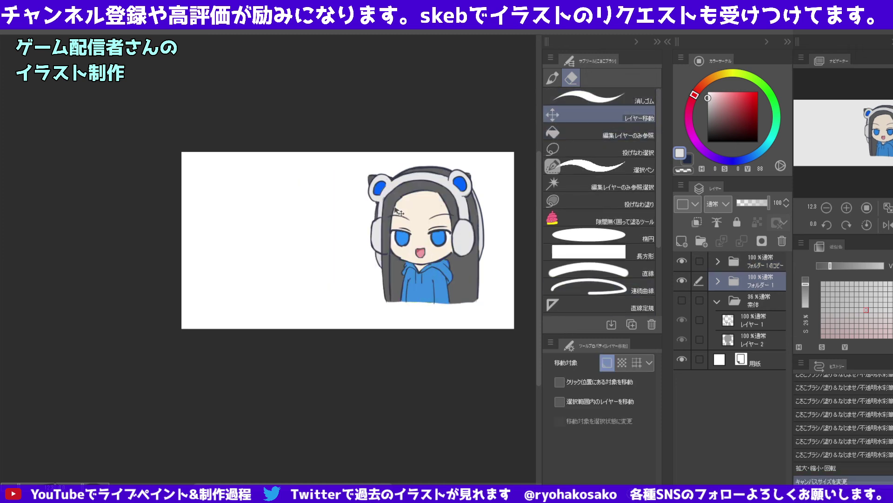
pyautogui.moveTo(418, 263); pyautogui.dragTo(267, 266)
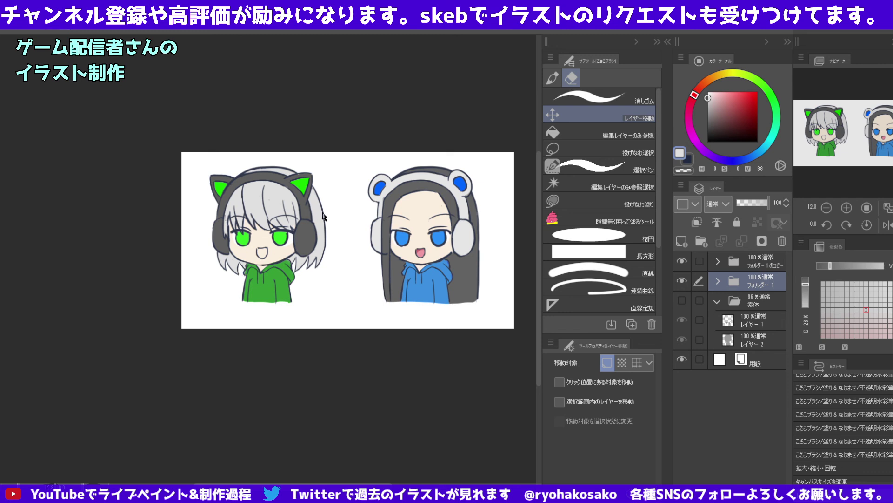
pyautogui.hotkey('ctrl', 't')
pyautogui.moveTo(292, 228); pyautogui.dragTo(285, 228)
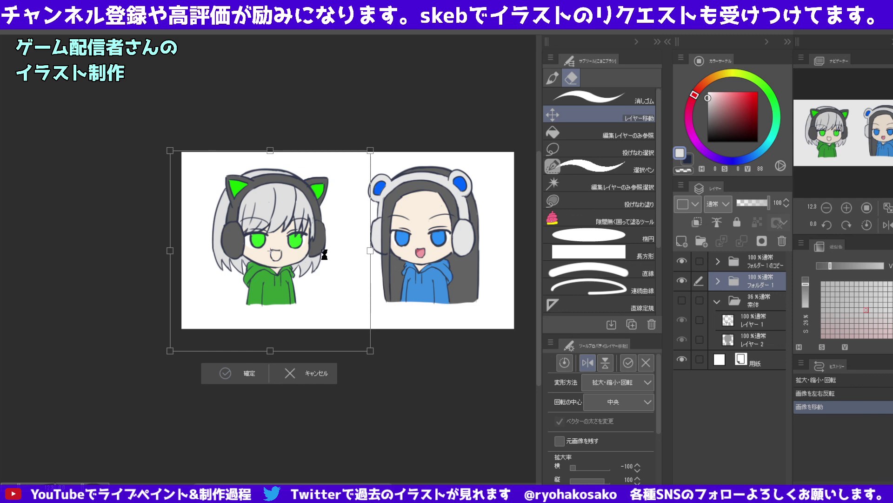
pyautogui.press('Return')
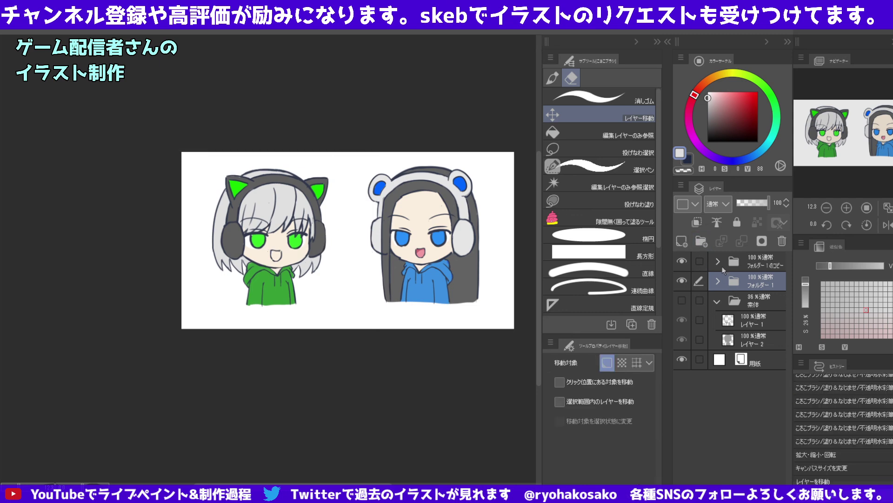
# Select the blue girl's mouth layer and sample the pink mouth colour with the watercolour brush.
pyautogui.click(718, 262)
pyautogui.scroll(-3, 724, 340)
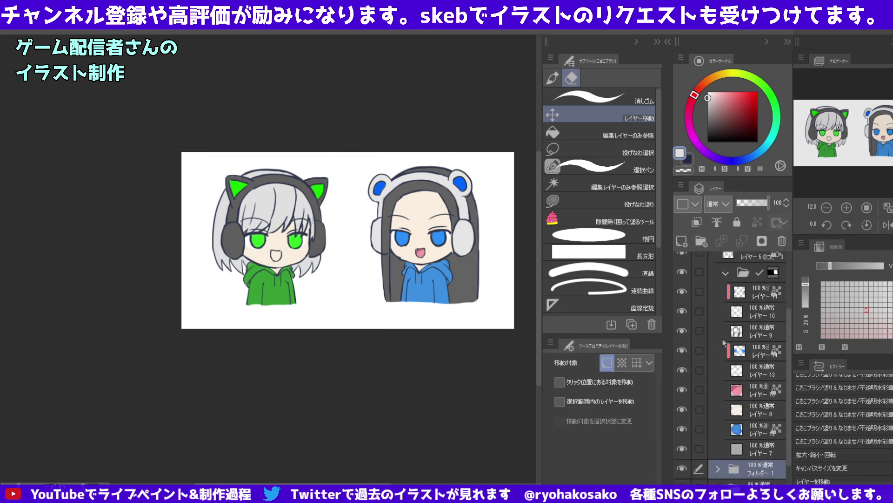
pyautogui.click(751, 386)
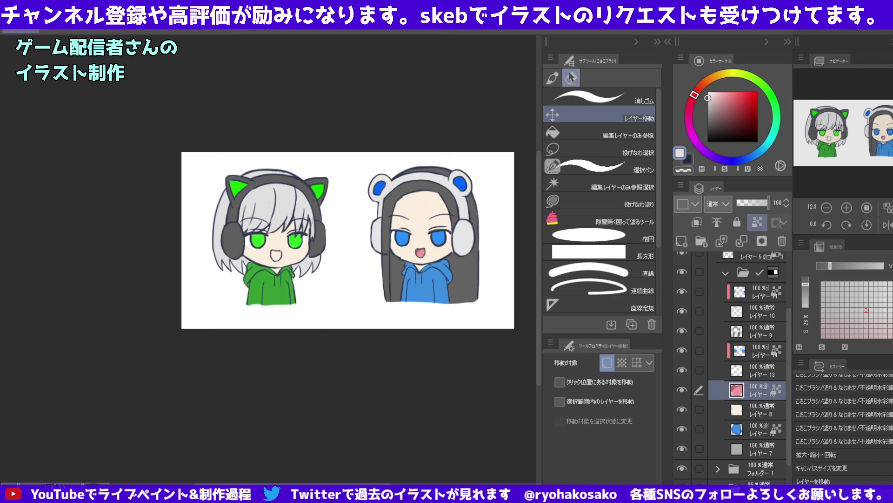
pyautogui.press('p')
pyautogui.keyDown('alt'); pyautogui.click(422, 250); pyautogui.keyUp('alt')
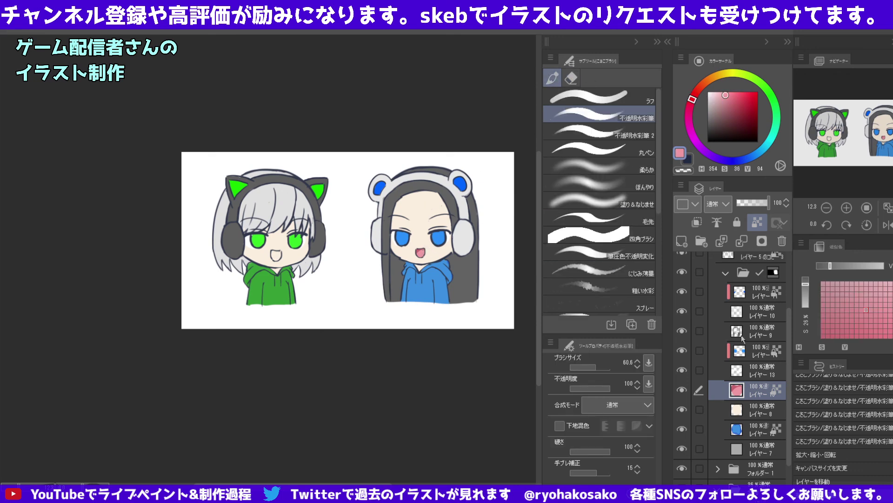
pyautogui.scroll(-2, 738, 367)
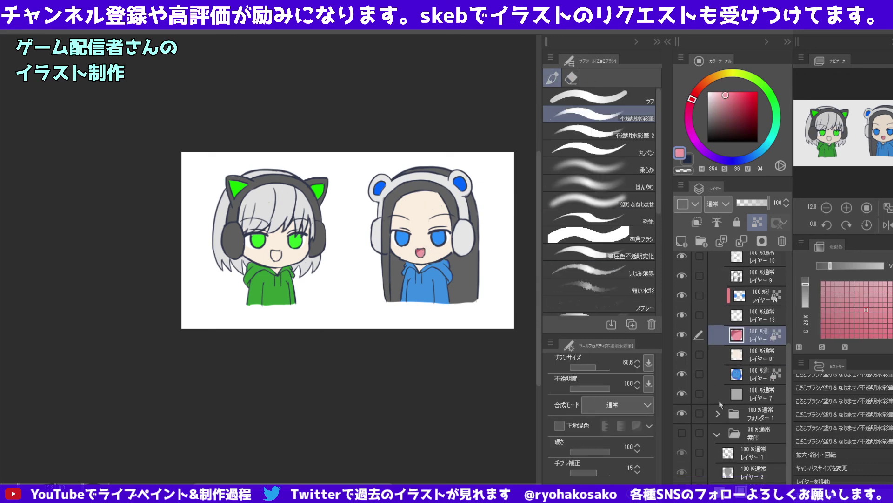
# Add a new layer above the green girl's skin layer, paint her mouth pink, and lock transparency.
pyautogui.click(718, 413)
pyautogui.scroll(-5, 740, 372)
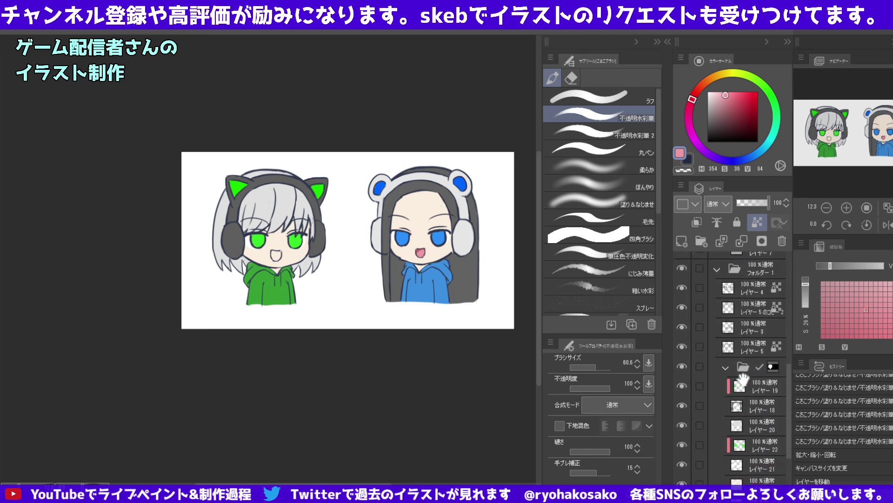
pyautogui.scroll(-2, 744, 380)
pyautogui.click(752, 432)
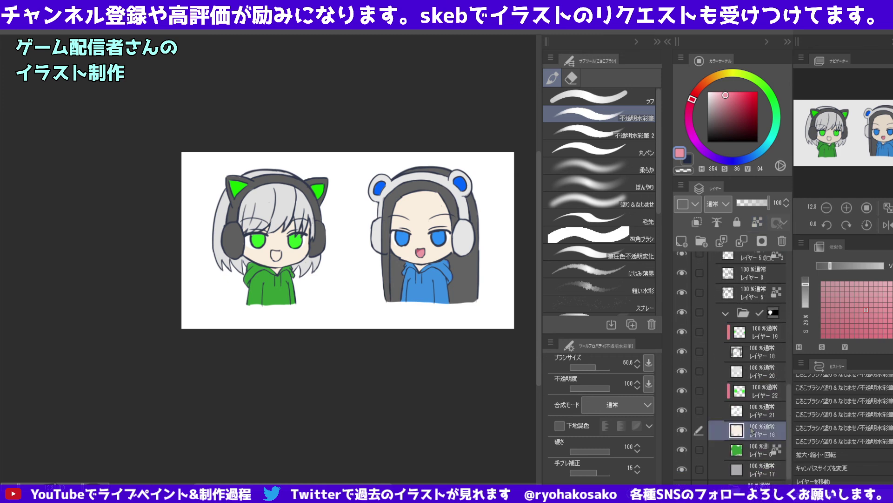
pyautogui.click(680, 240)
pyautogui.scroll(3, 294, 263)
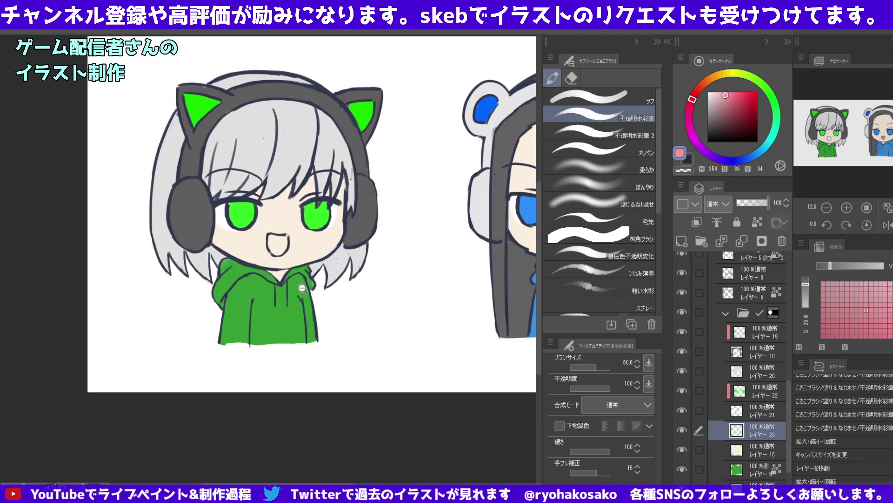
pyautogui.scroll(2, 279, 258)
pyautogui.moveTo(270, 237)
pyautogui.mouseDown()
pyautogui.moveTo(285, 246)
pyautogui.moveTo(285, 237)
pyautogui.mouseUp()
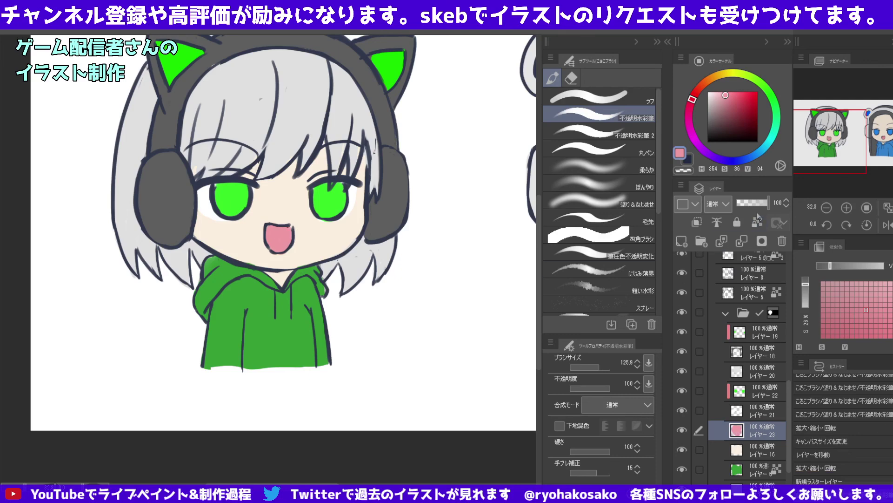
pyautogui.click(757, 222)
# Compare with the blue girl's mouth, then touch up the green girl's pink mouth fill.
pyautogui.moveTo(395, 272); pyautogui.dragTo(309, 299)
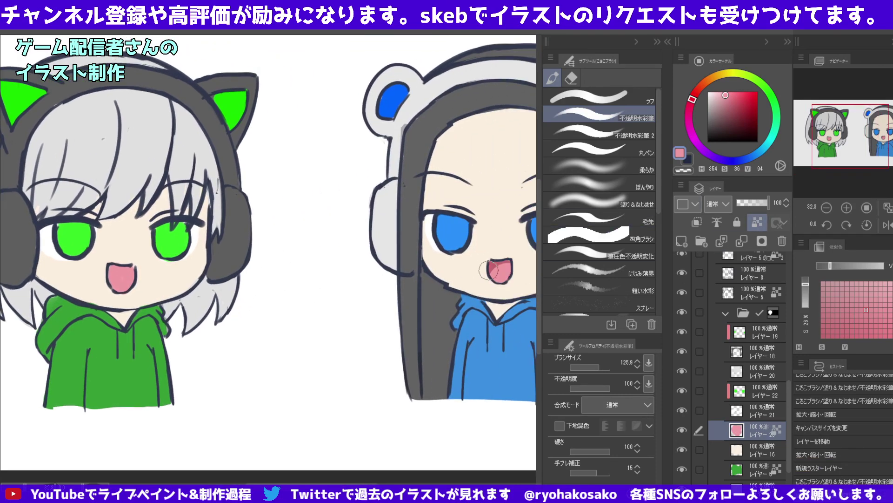
pyautogui.keyDown('ctrl'); pyautogui.keyDown('shift'); pyautogui.click(488, 266); pyautogui.keyUp('shift'); pyautogui.keyUp('ctrl')
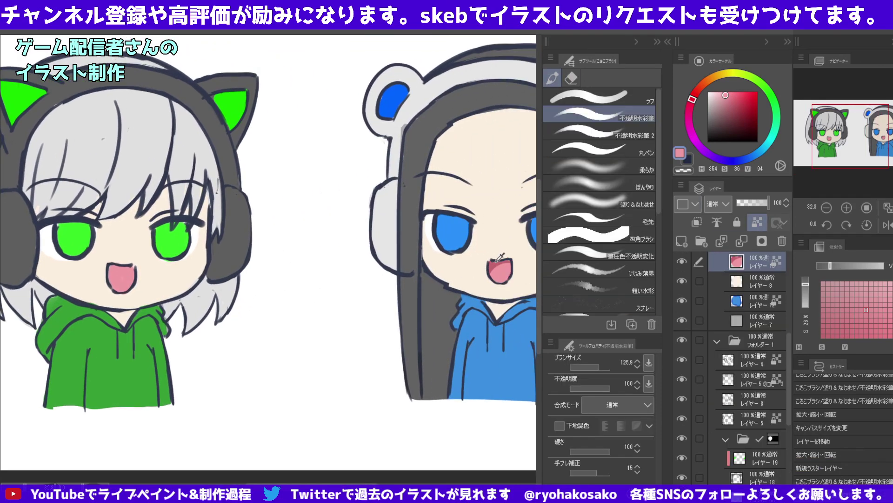
pyautogui.moveTo(348, 270); pyautogui.dragTo(482, 254)
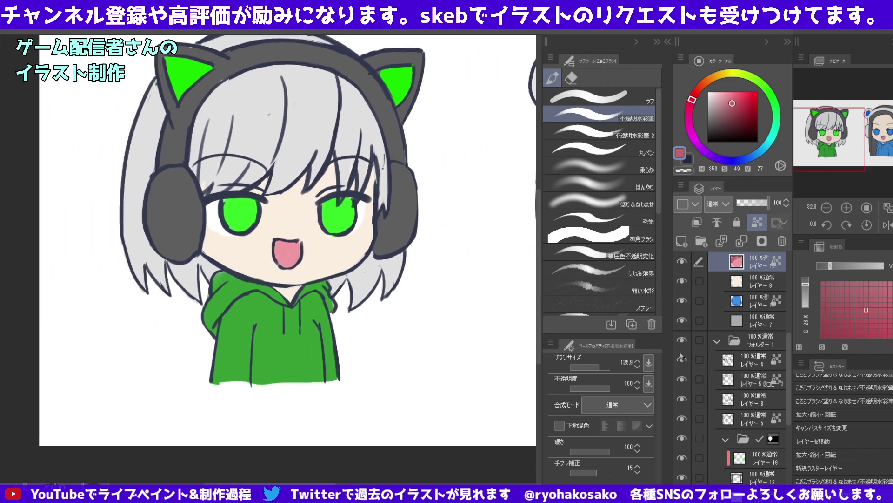
pyautogui.scroll(-2, 735, 343)
pyautogui.scroll(-2, 735, 344)
pyautogui.scroll(-1, 735, 344)
pyautogui.click(749, 419)
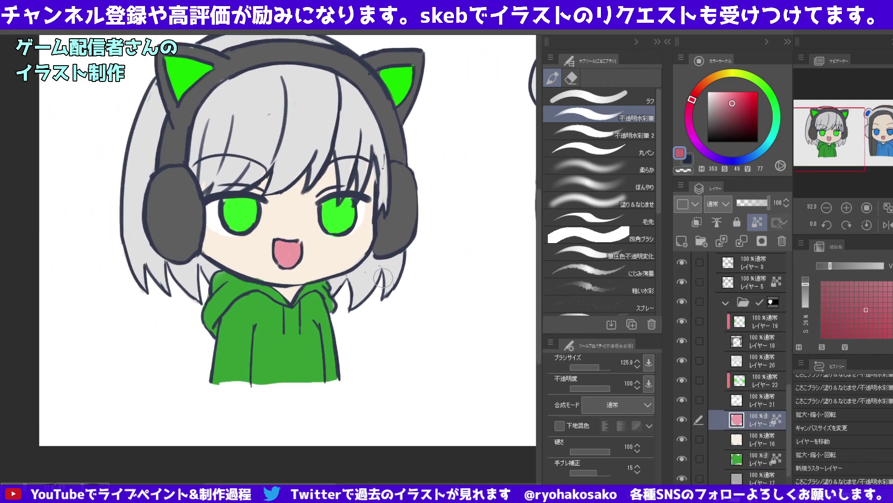
pyautogui.moveTo(283, 232)
pyautogui.mouseDown()
pyautogui.moveTo(298, 246)
pyautogui.moveTo(291, 251)
pyautogui.mouseUp()
pyautogui.keyDown('ctrl'); pyautogui.keyDown('alt'); pyautogui.click(297, 247); pyautogui.keyUp('alt'); pyautogui.keyUp('ctrl')
pyautogui.keyDown('ctrl'); pyautogui.keyDown('alt'); pyautogui.click(312, 251); pyautogui.keyUp('alt'); pyautogui.keyUp('ctrl')
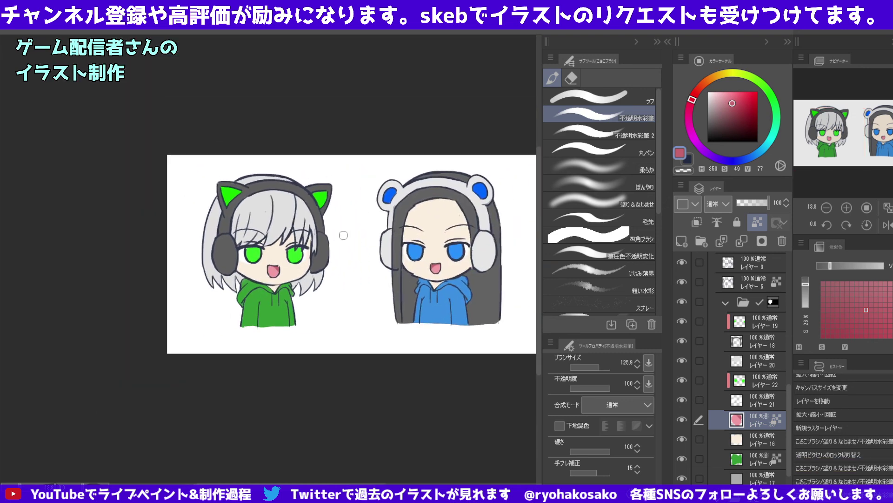
# On Layer 4, shrink the brush, mark the mouth corner, and unlock transparent pixels.
pyautogui.scroll(3, 742, 303)
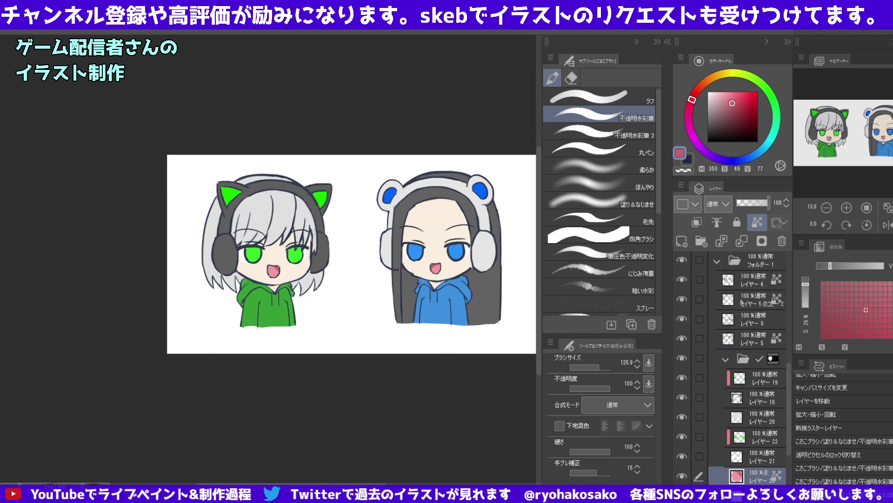
pyautogui.click(749, 279)
pyautogui.scroll(2, 439, 269)
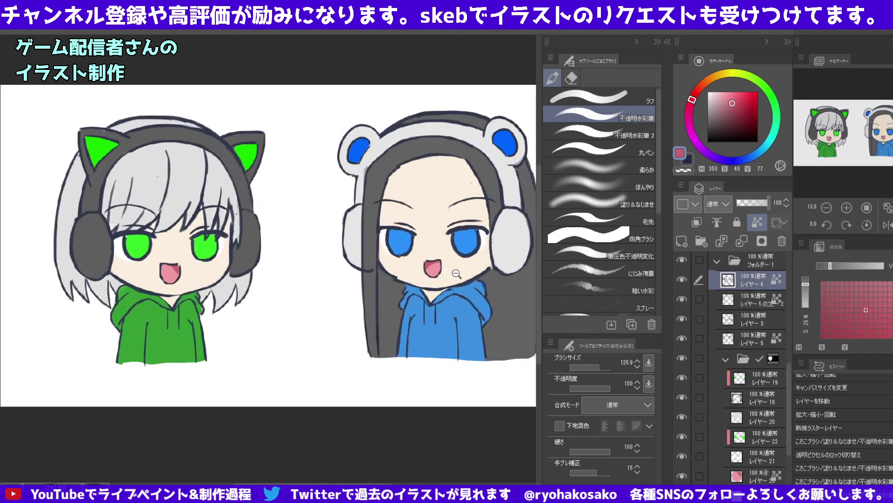
pyautogui.scroll(3, 439, 269)
pyautogui.moveTo(412, 237); pyautogui.dragTo(408, 244)
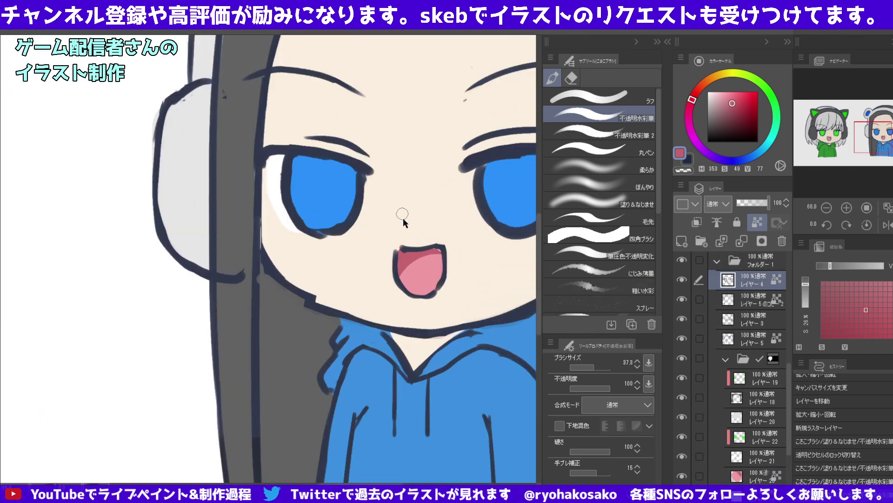
pyautogui.click(398, 246)
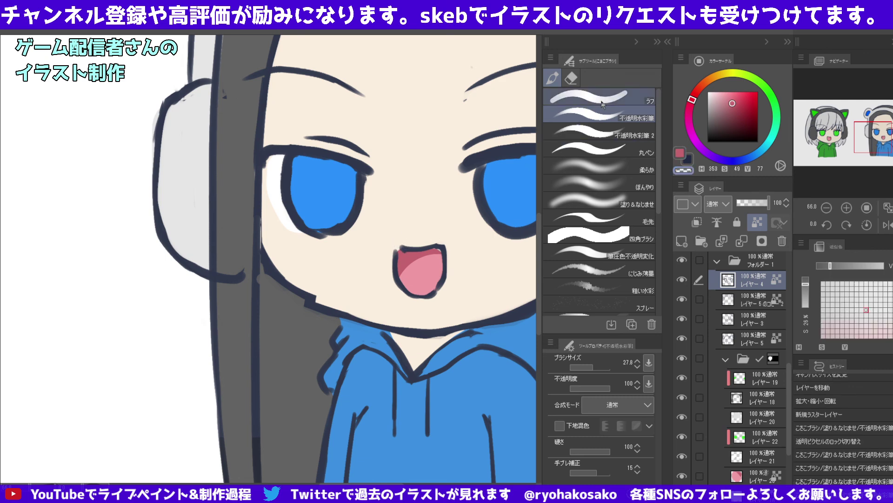
pyautogui.click(757, 219)
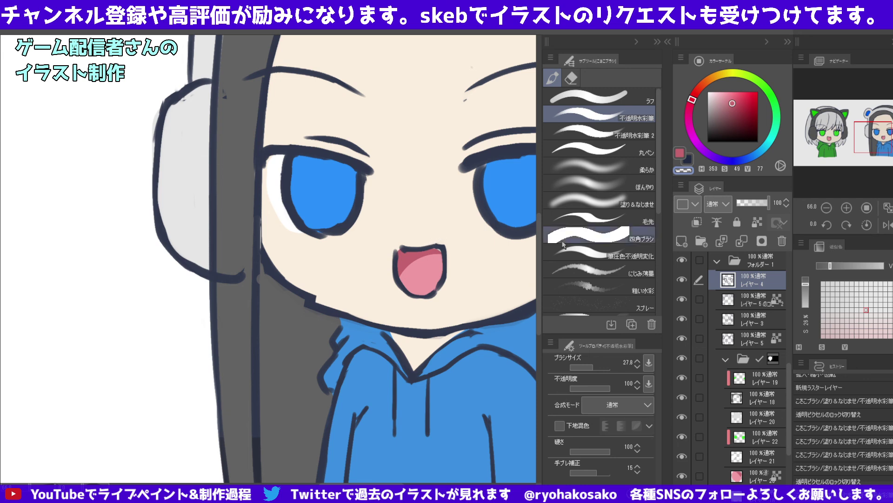
pyautogui.click(683, 281)
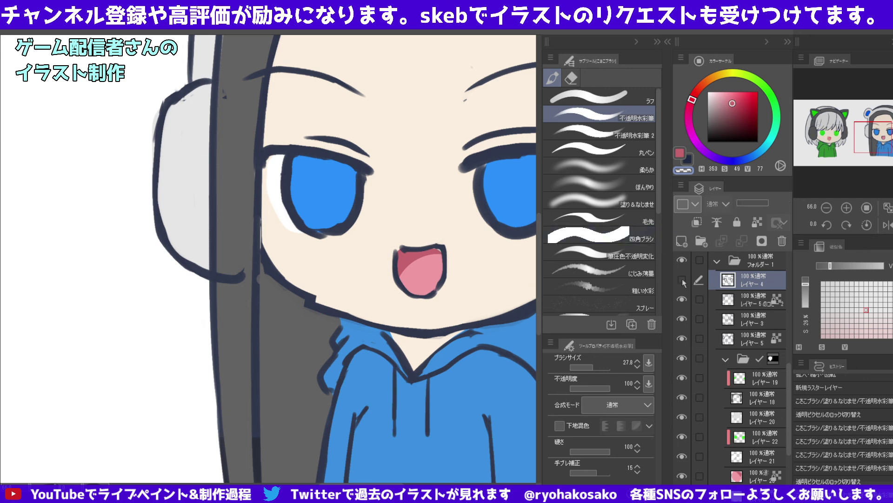
pyautogui.click(684, 281)
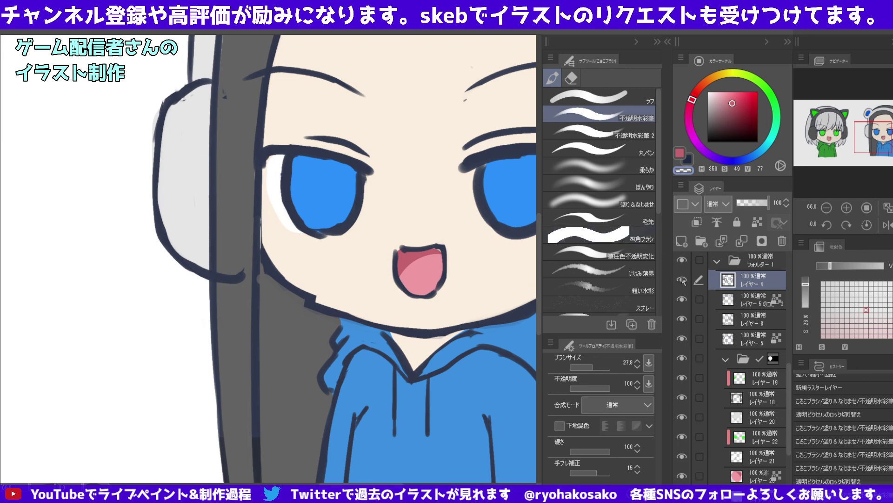
pyautogui.click(683, 281)
# Add a navy line at the mouth corner and paint tongue pink over the mouth's top and left lines.
pyautogui.scroll(-5, 371, 268)
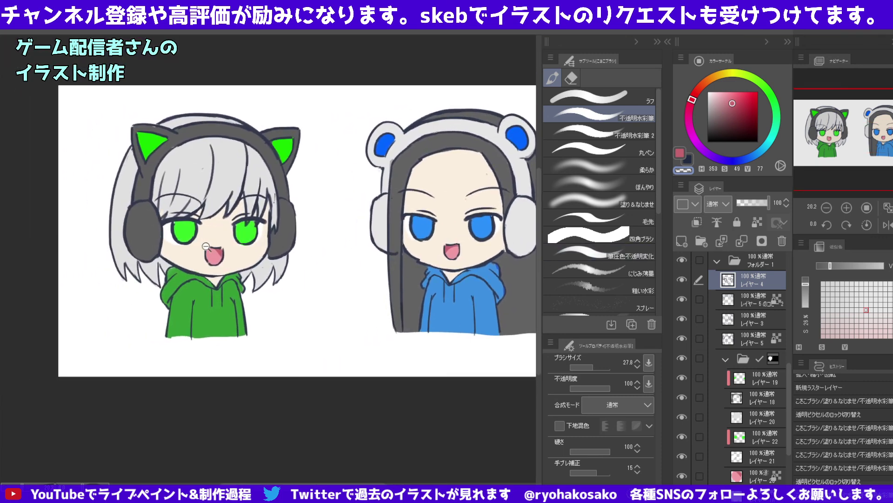
pyautogui.scroll(5, 205, 246)
pyautogui.keyDown('alt'); pyautogui.click(277, 258); pyautogui.keyUp('alt')
pyautogui.moveTo(280, 258)
pyautogui.mouseDown()
pyautogui.moveTo(294, 260)
pyautogui.moveTo(282, 263)
pyautogui.mouseUp()
pyautogui.keyDown('alt'); pyautogui.click(279, 267); pyautogui.keyUp('alt')
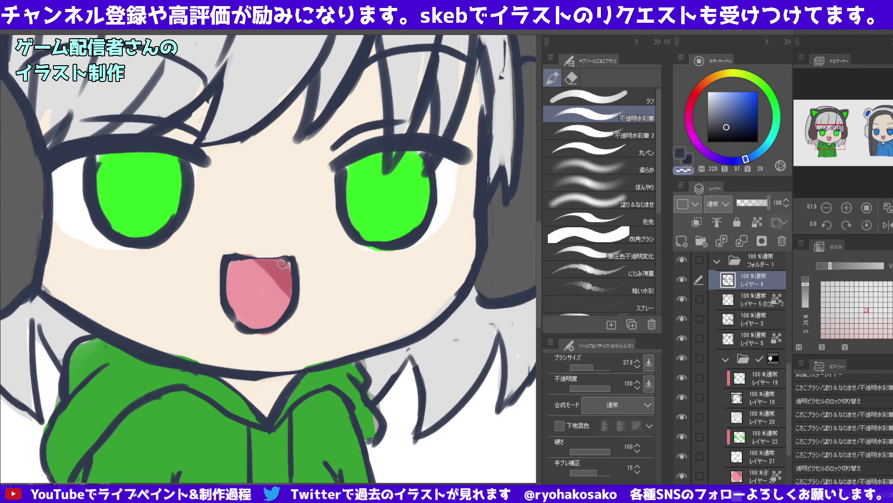
pyautogui.moveTo(229, 256)
pyautogui.mouseDown()
pyautogui.moveTo(289, 290)
pyautogui.moveTo(231, 270)
pyautogui.moveTo(235, 316)
pyautogui.mouseUp()
pyautogui.keyDown('ctrl'); pyautogui.keyDown('alt'); pyautogui.click(216, 230); pyautogui.keyUp('alt'); pyautogui.keyUp('ctrl')
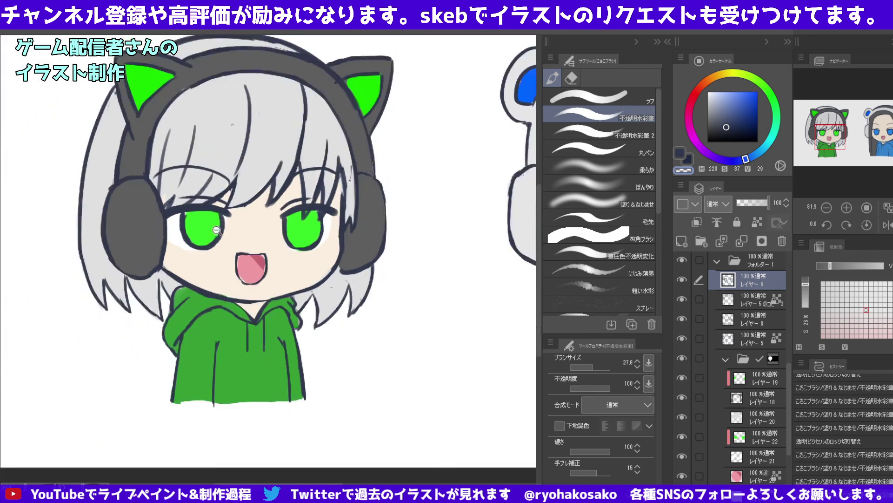
pyautogui.scroll(-2, 233, 218)
pyautogui.scroll(-2, 251, 209)
pyautogui.scroll(3, 267, 242)
pyautogui.scroll(3, 271, 249)
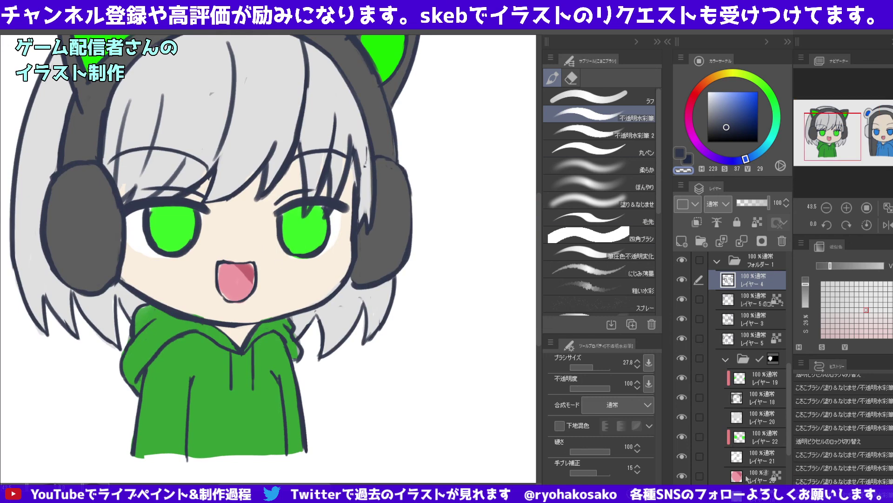
# On the pink mouth-fill layer, shade the tongue with a darker pink.
pyautogui.click(747, 479)
pyautogui.keyDown('alt'); pyautogui.click(226, 268); pyautogui.keyUp('alt')
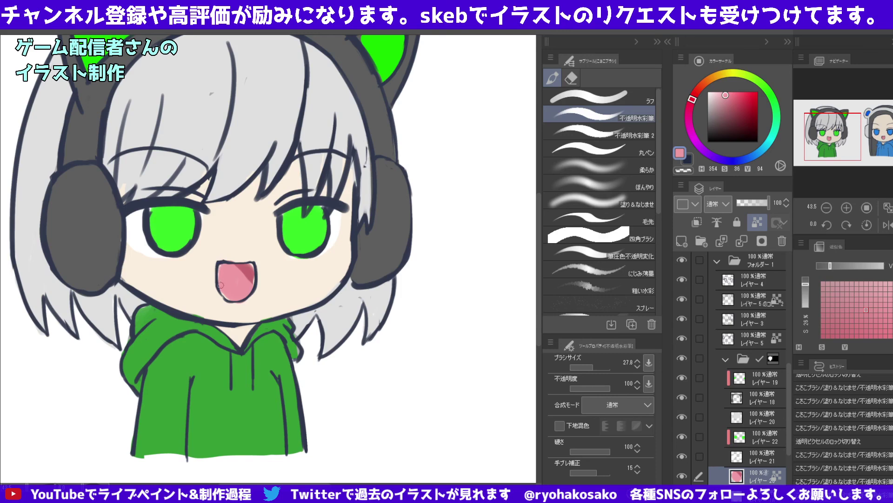
pyautogui.moveTo(221, 285); pyautogui.dragTo(232, 279)
pyautogui.click(757, 222)
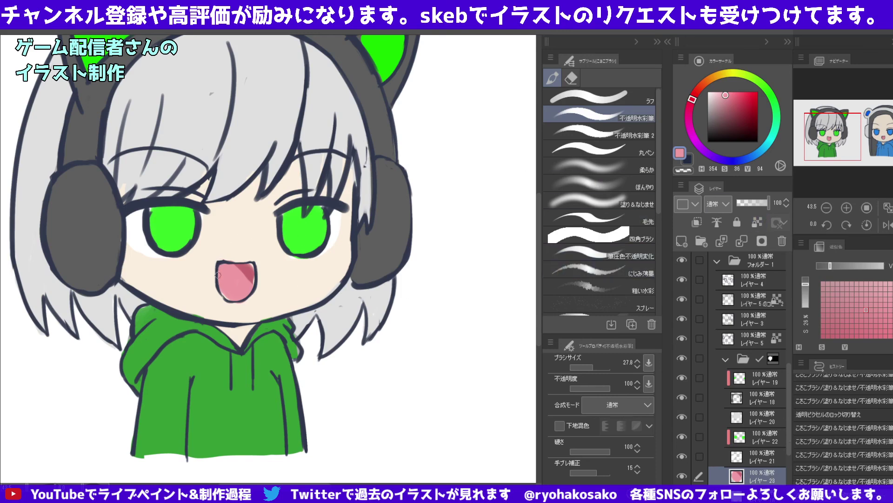
pyautogui.keyDown('alt'); pyautogui.click(249, 264); pyautogui.keyUp('alt')
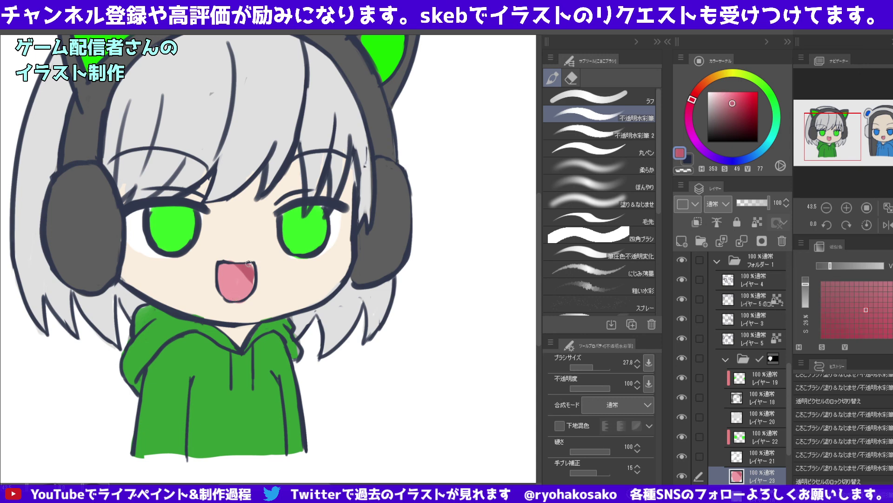
pyautogui.moveTo(254, 281); pyautogui.dragTo(247, 259)
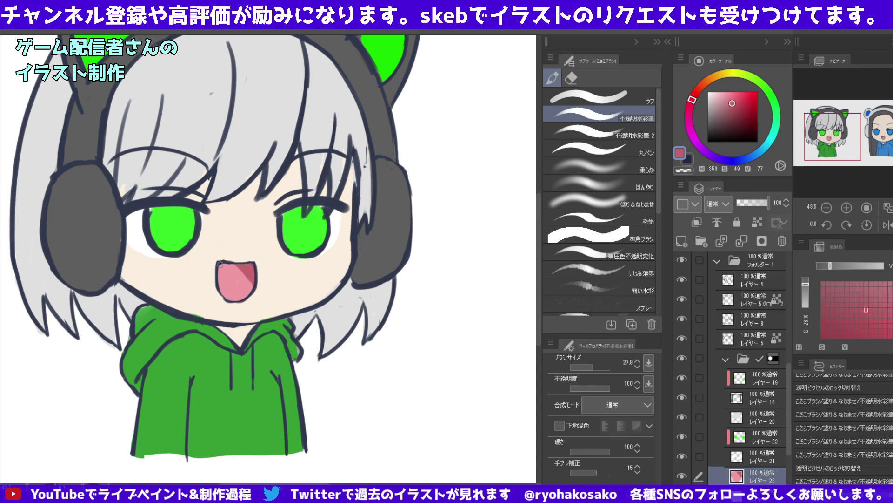
pyautogui.moveTo(369, 239); pyautogui.dragTo(259, 221)
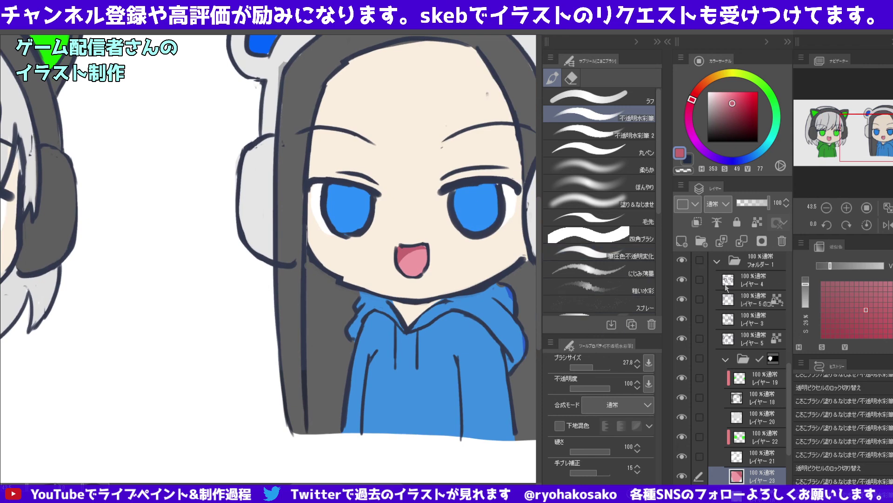
# Select the Layer 4 copy and touch up the mouth's top-left corner in dark navy.
pyautogui.click(718, 262)
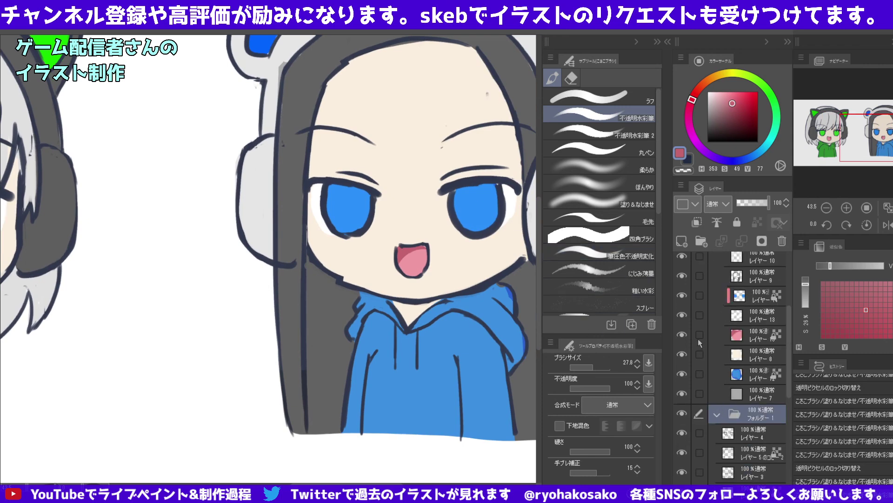
pyautogui.click(718, 414)
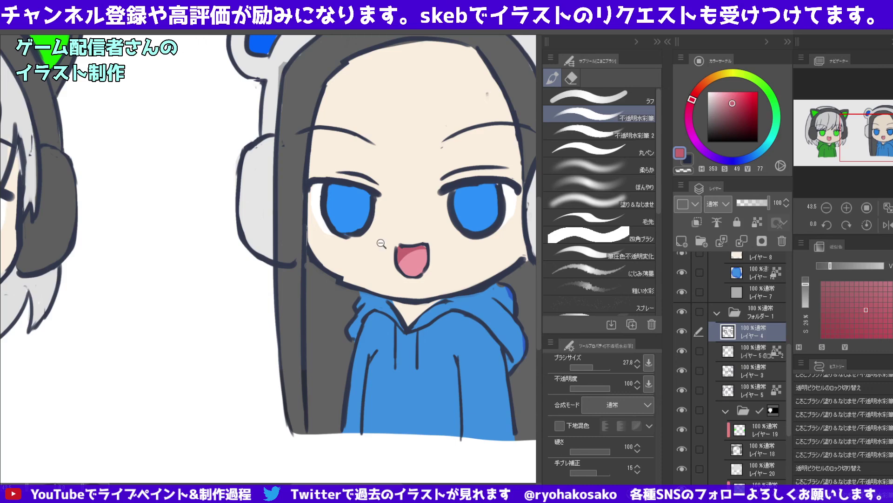
pyautogui.scroll(5, 381, 243)
pyautogui.press('c')
pyautogui.moveTo(438, 242); pyautogui.dragTo(410, 243)
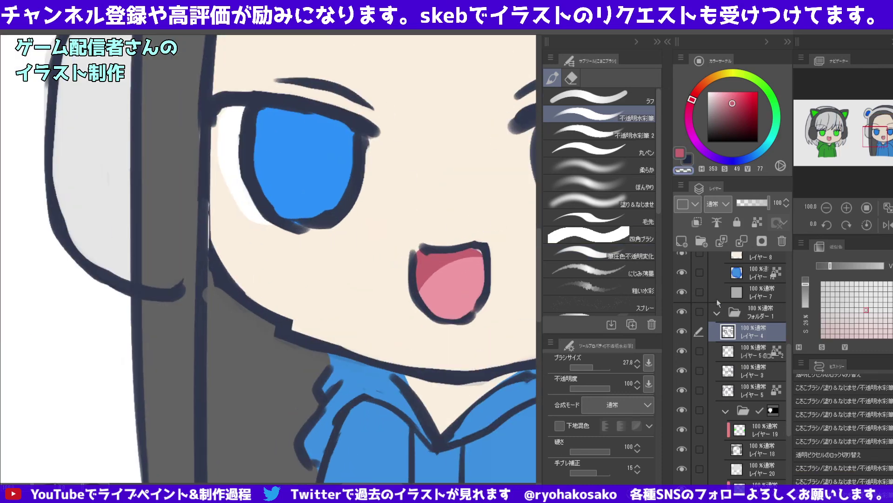
pyautogui.scroll(5, 744, 353)
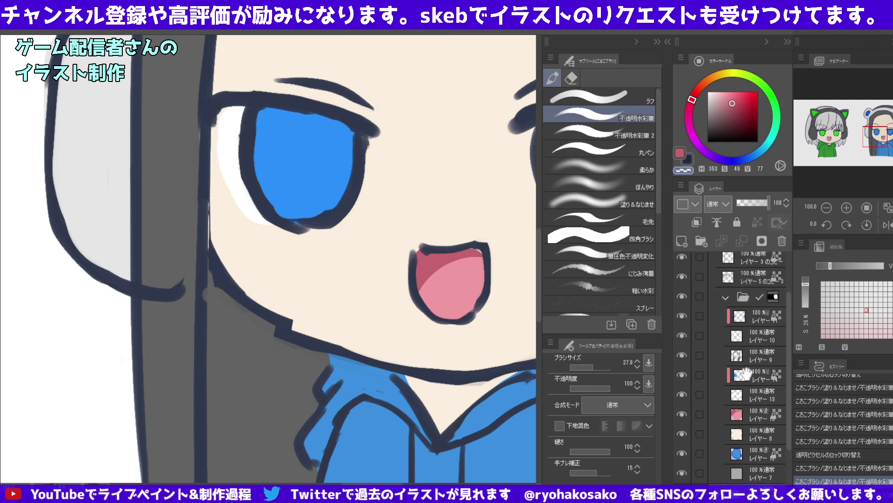
pyautogui.scroll(3, 746, 372)
pyautogui.click(740, 283)
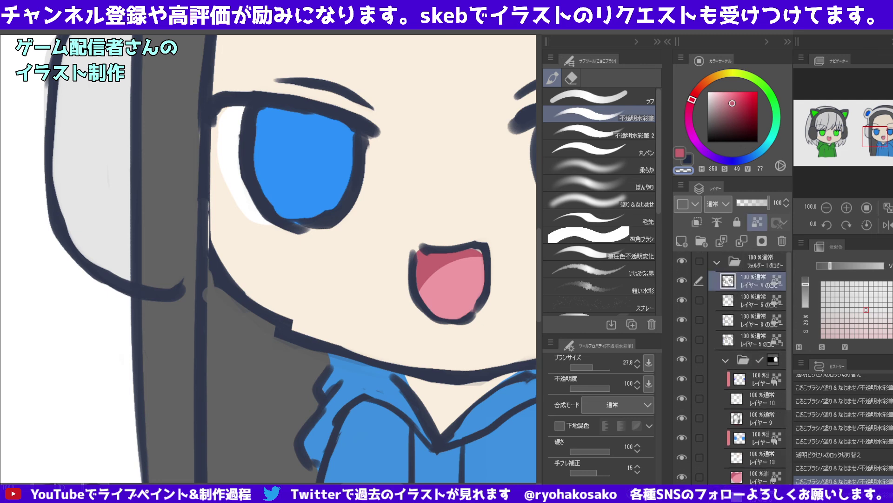
pyautogui.keyDown('alt'); pyautogui.click(425, 246); pyautogui.keyUp('alt')
pyautogui.click(417, 249)
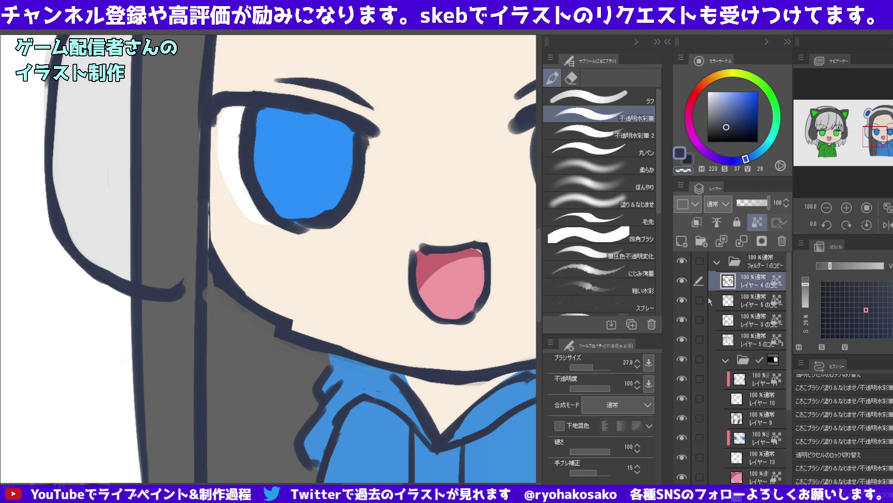
# Toggle the layer's transparency lock and clean the mouth's inner top, left and upper-left outline.
pyautogui.click(682, 281)
pyautogui.click(757, 222)
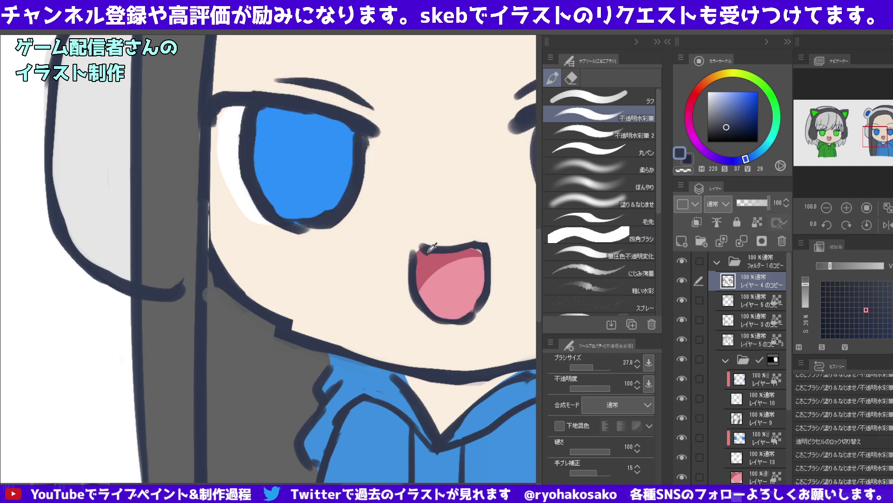
pyautogui.hotkey('ctrl', 'shift', 'l')
pyautogui.press('c')
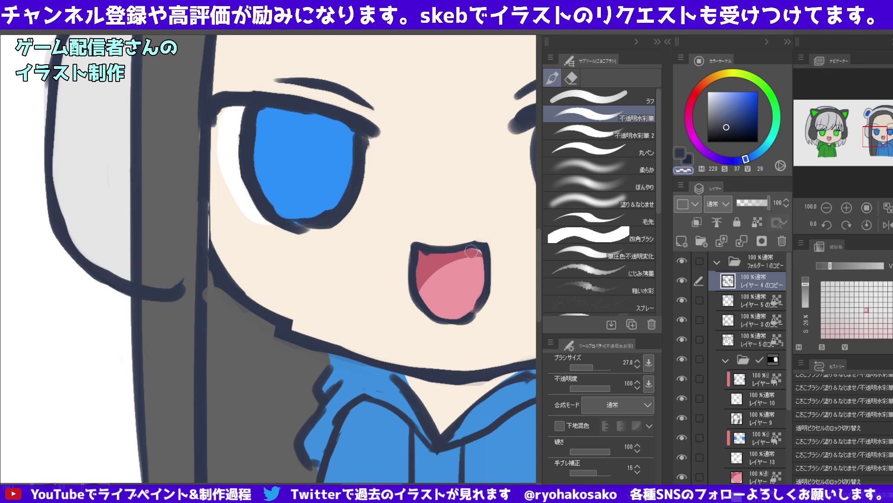
pyautogui.moveTo(471, 252)
pyautogui.mouseDown()
pyautogui.moveTo(415, 260)
pyautogui.moveTo(417, 298)
pyautogui.moveTo(447, 314)
pyautogui.moveTo(476, 300)
pyautogui.moveTo(484, 281)
pyautogui.moveTo(468, 316)
pyautogui.moveTo(491, 246)
pyautogui.moveTo(492, 284)
pyautogui.moveTo(465, 321)
pyautogui.mouseUp()
pyautogui.press('c')
pyautogui.press('c')
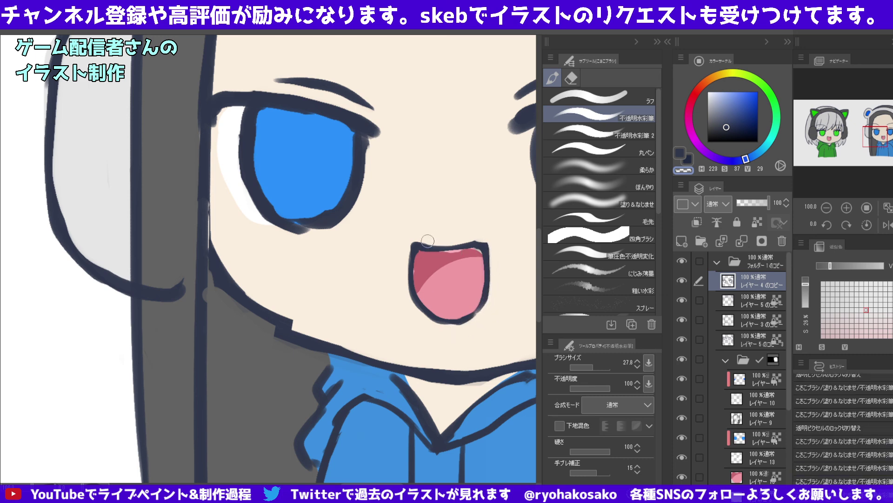
pyautogui.moveTo(409, 233); pyautogui.dragTo(412, 244)
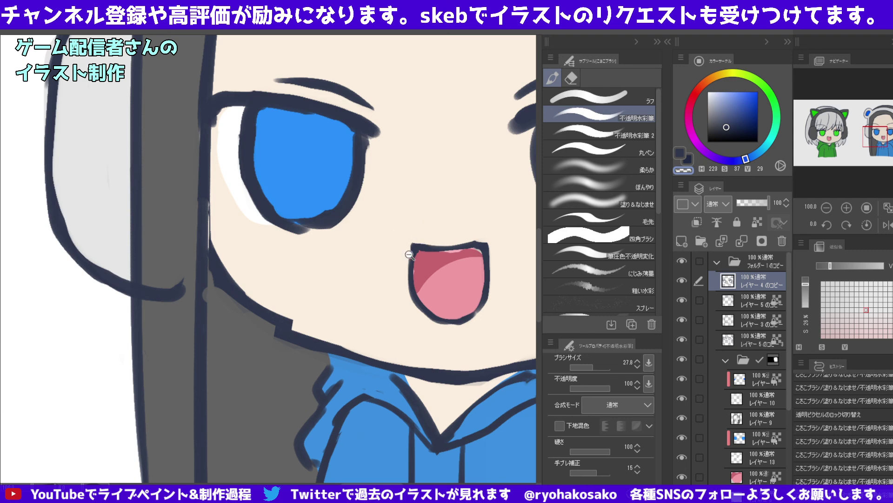
pyautogui.scroll(-3, 410, 255)
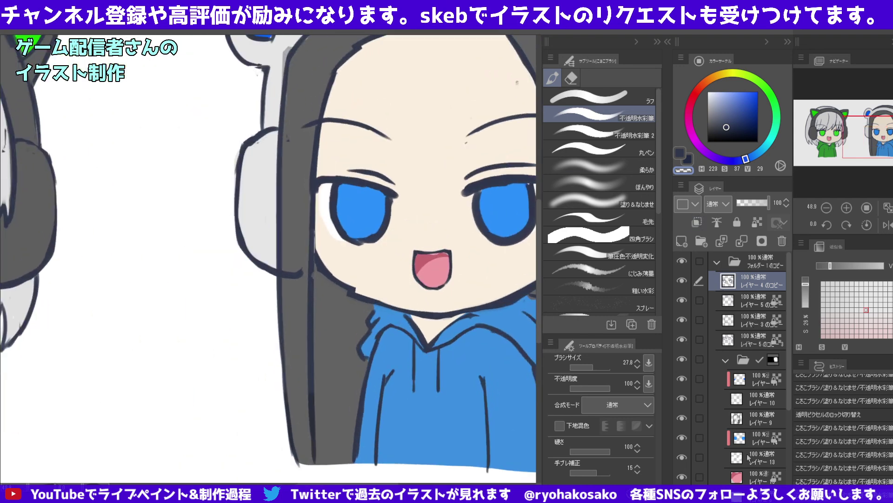
# Unlock layer 15, sample the mouth's pink, and frame both chibi icons in view.
pyautogui.click(748, 479)
pyautogui.click(757, 223)
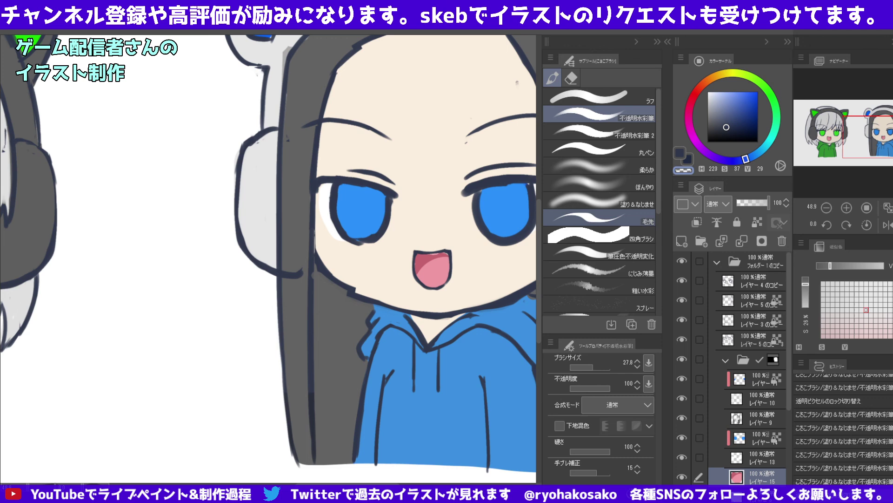
pyautogui.keyDown('alt'); pyautogui.click(433, 258); pyautogui.keyUp('alt')
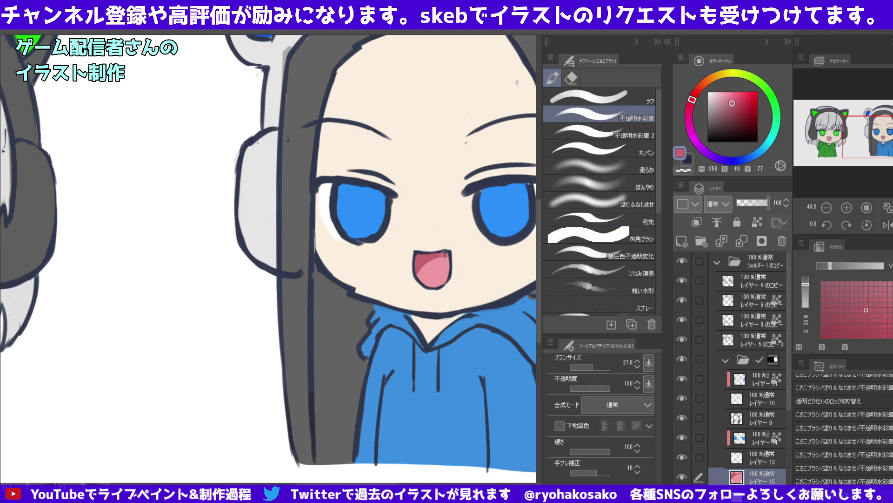
pyautogui.scroll(-5, 426, 259)
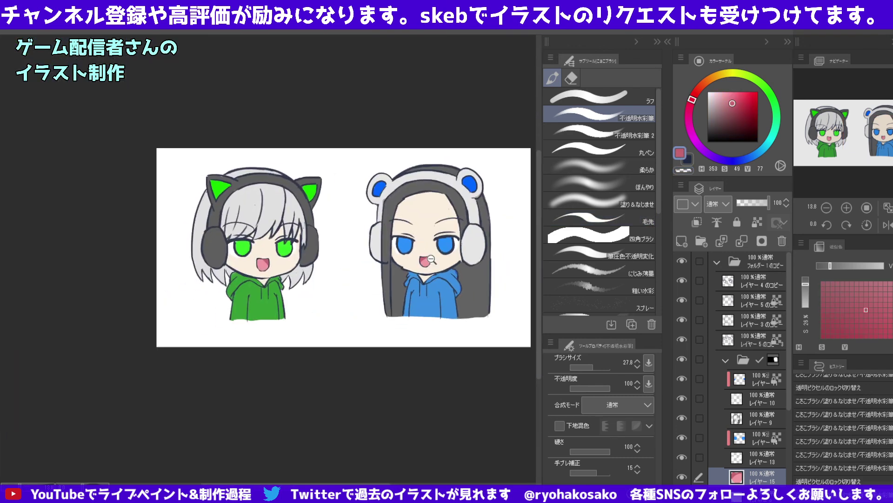
pyautogui.moveTo(429, 261); pyautogui.dragTo(418, 301)
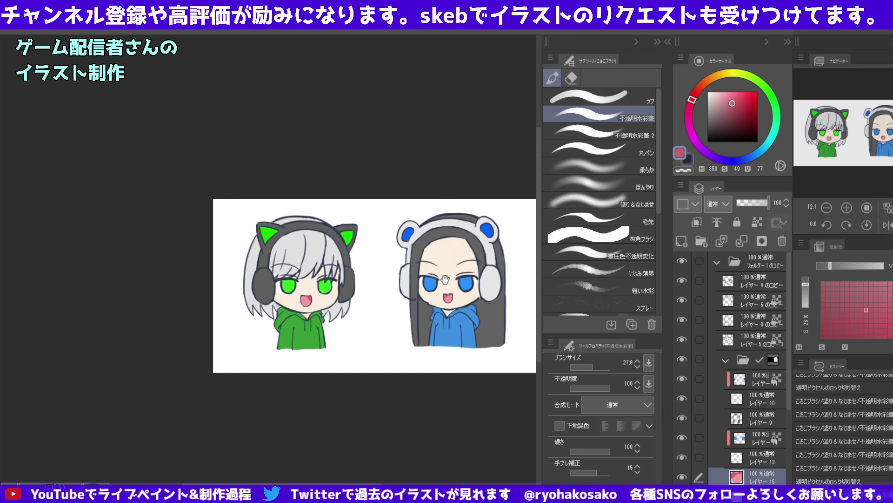
pyautogui.scroll(-1, 445, 279)
pyautogui.moveTo(445, 279); pyautogui.dragTo(414, 284)
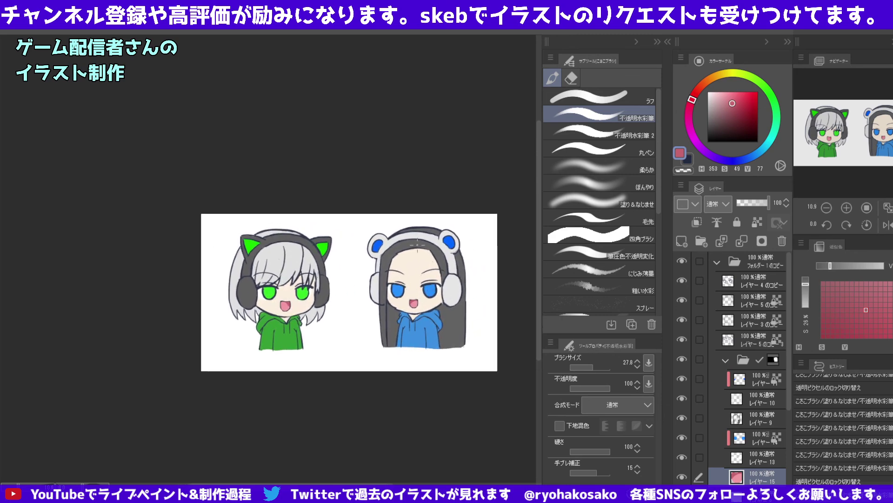